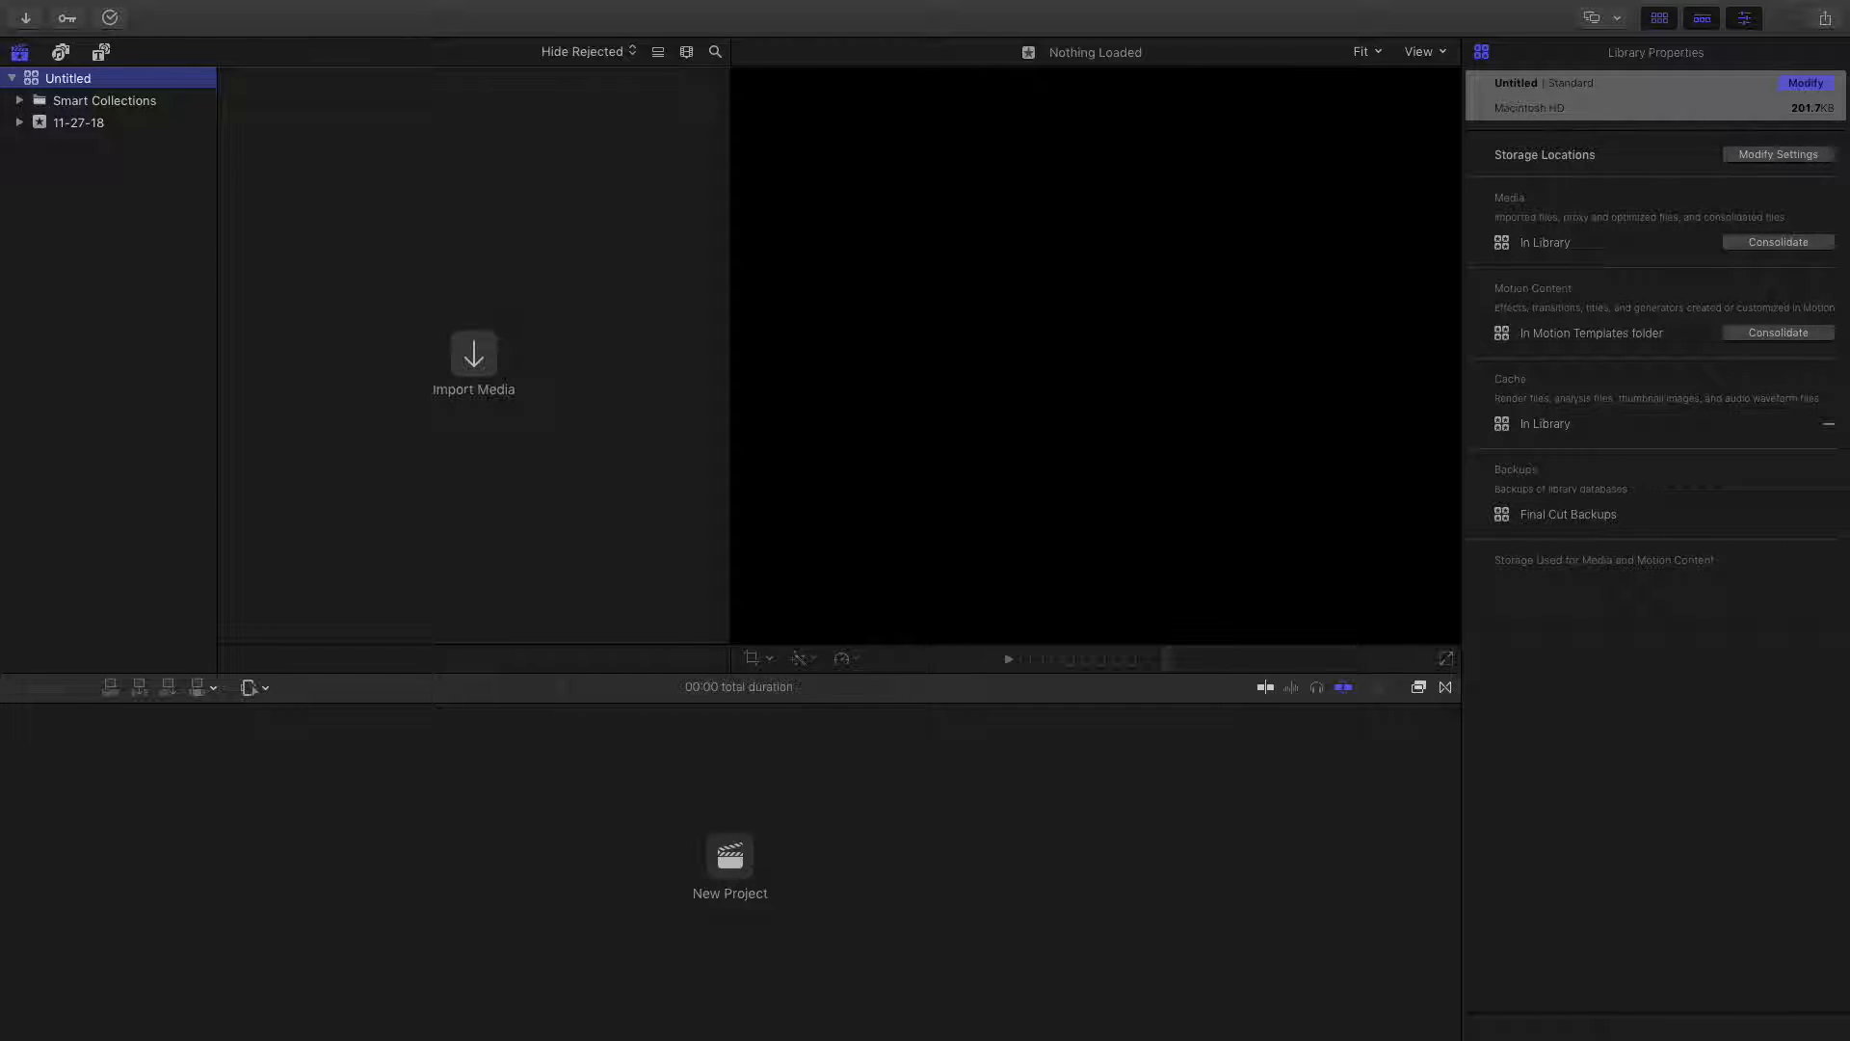
pyautogui.press('super+i')
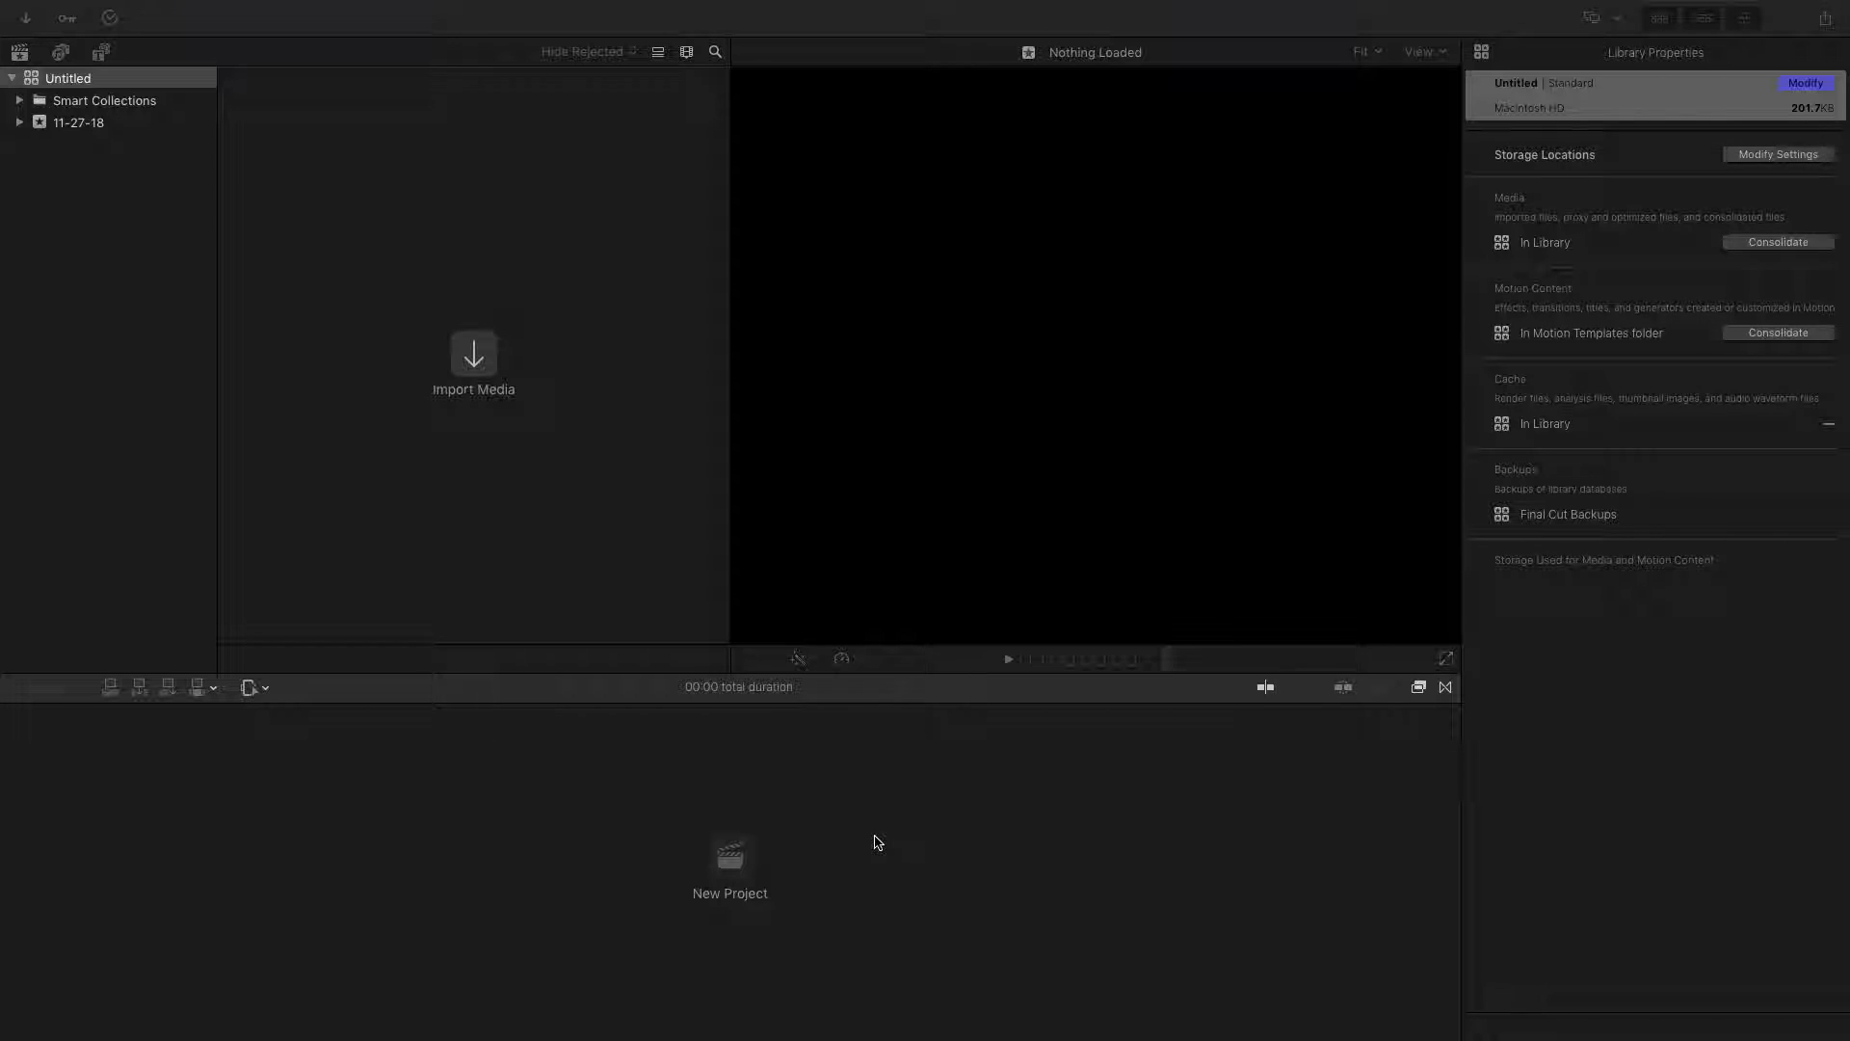
pyautogui.click(380, 447)
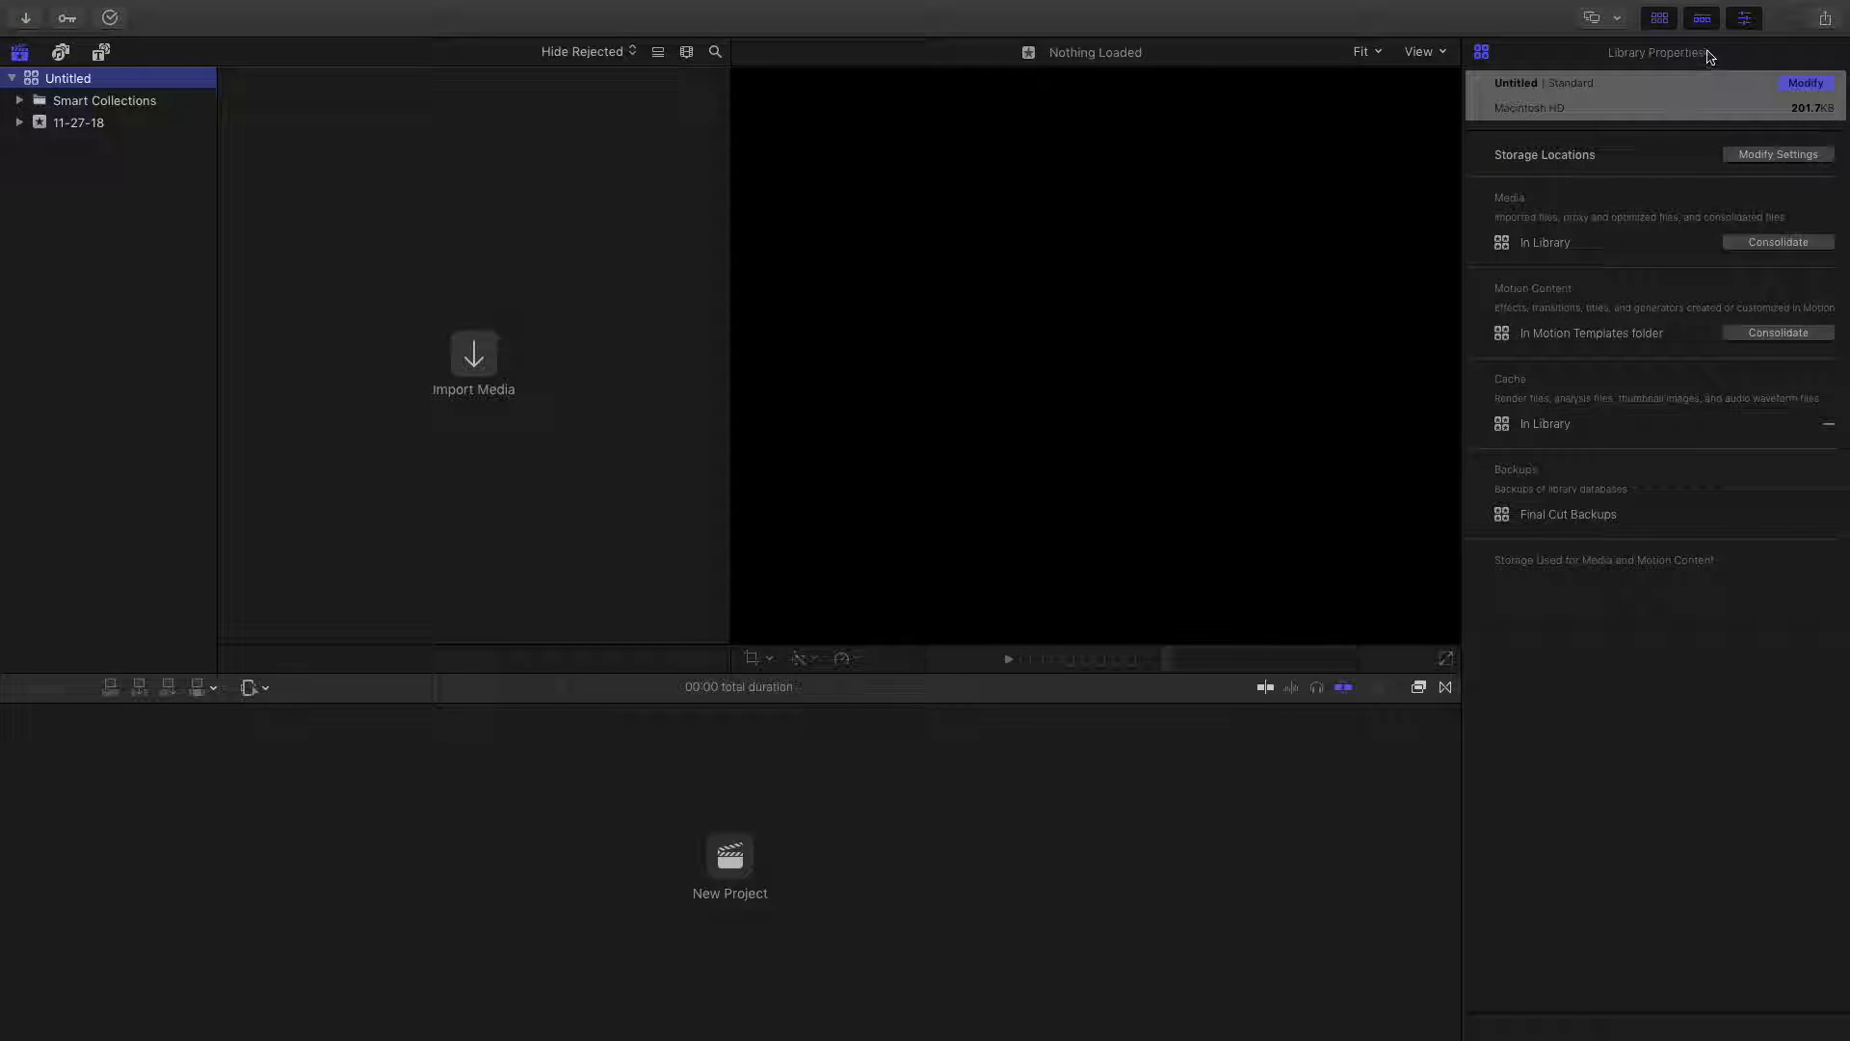
# Step: Toggle the inspector's visibility, leaving it shown, and enlarge the timeline area slightly in height
pyautogui.click(1741, 27)
pyautogui.click(1735, 26)
pyautogui.click(1735, 23)
pyautogui.click(1737, 24)
pyautogui.moveTo(968, 674)
pyautogui.mouseDown()
pyautogui.moveTo(983, 376)
pyautogui.moveTo(980, 694)
pyautogui.moveTo(981, 653)
pyautogui.mouseUp()
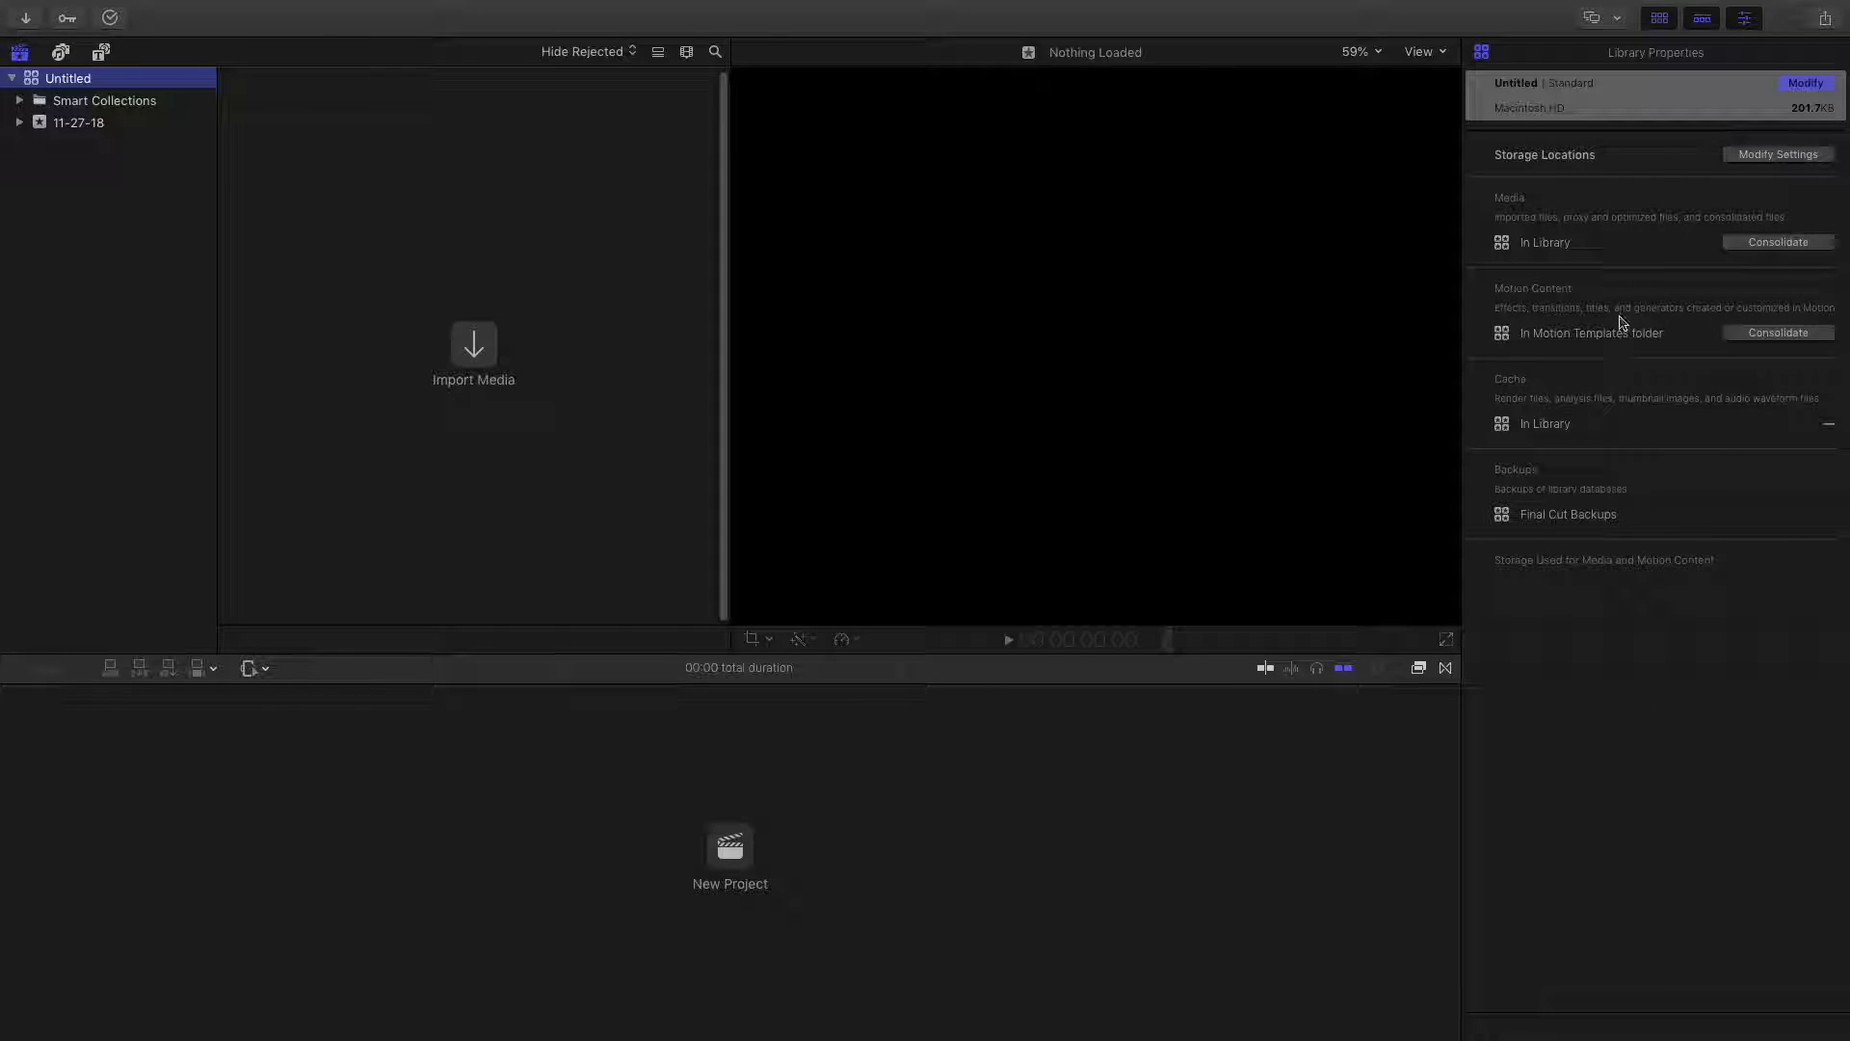
# Step: Examine the 11-27-18 event, the Smart Collections and the properties of the Untitled library
pyautogui.click(111, 122)
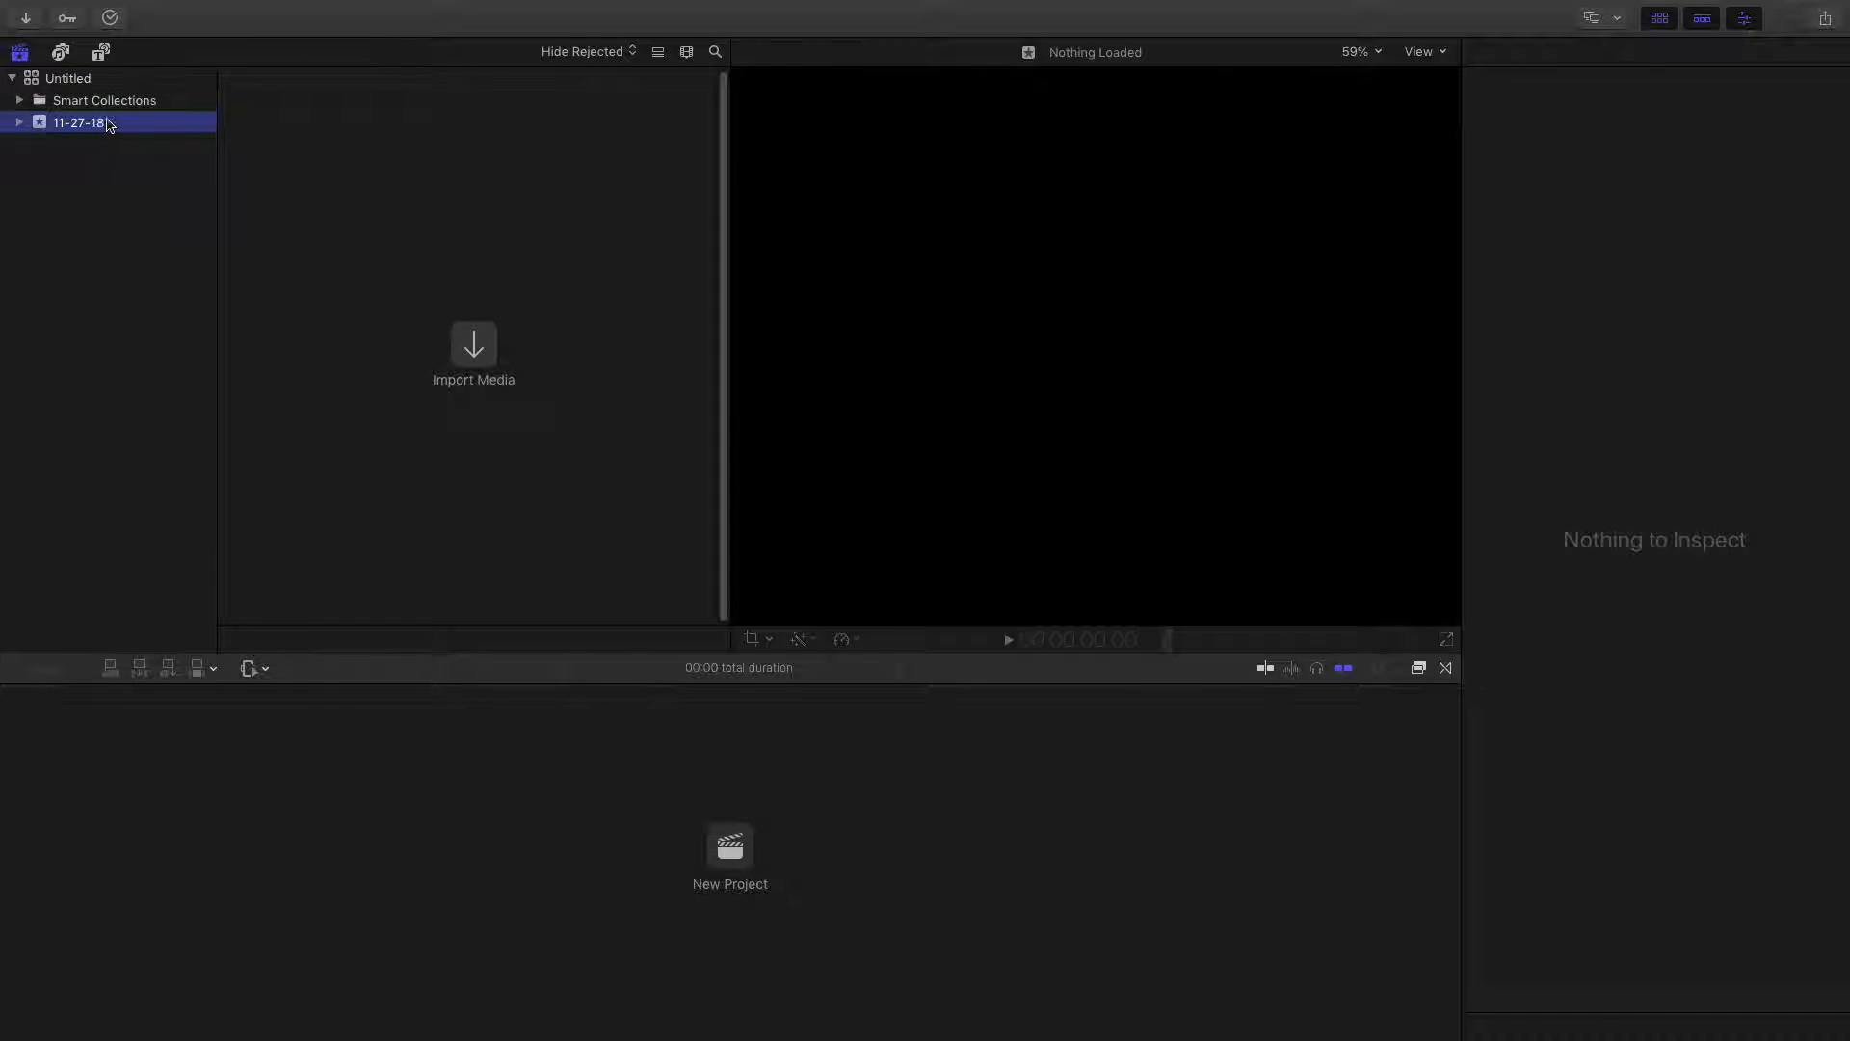
pyautogui.click(85, 108)
pyautogui.click(56, 125)
pyautogui.click(56, 83)
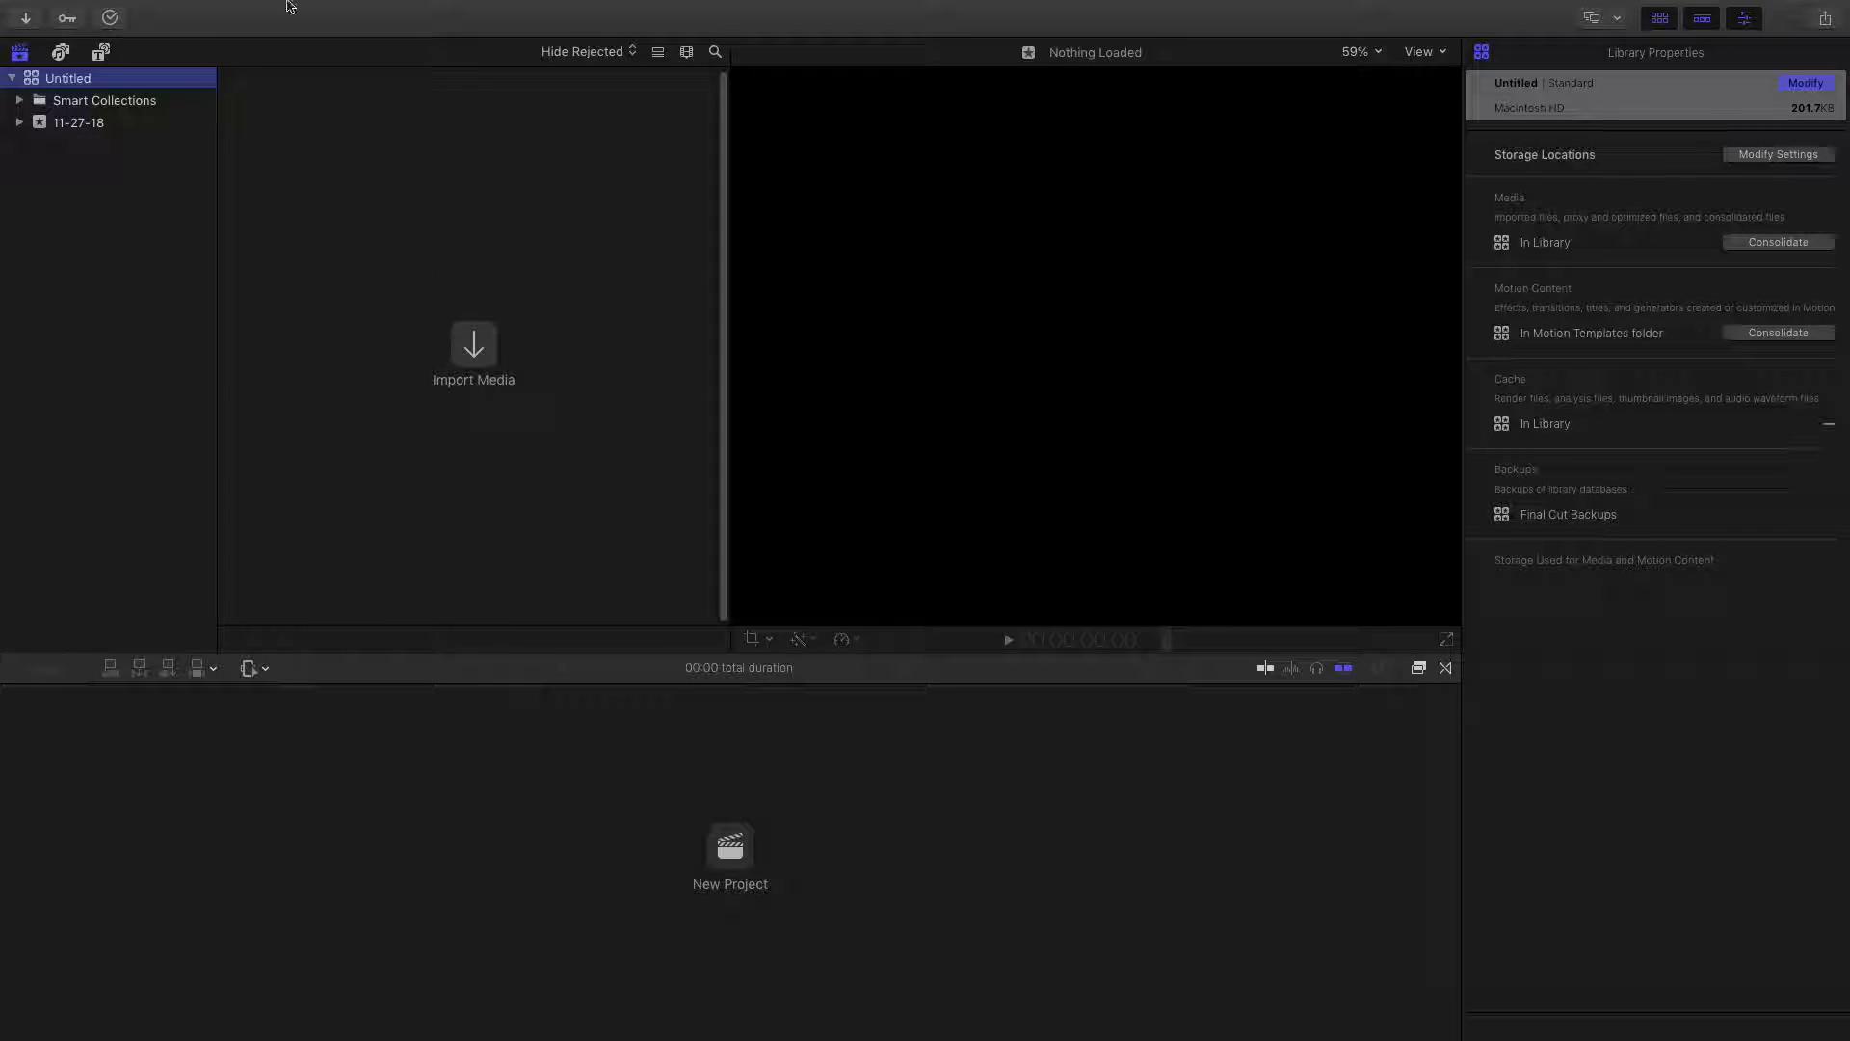
pyautogui.click(328, 14)
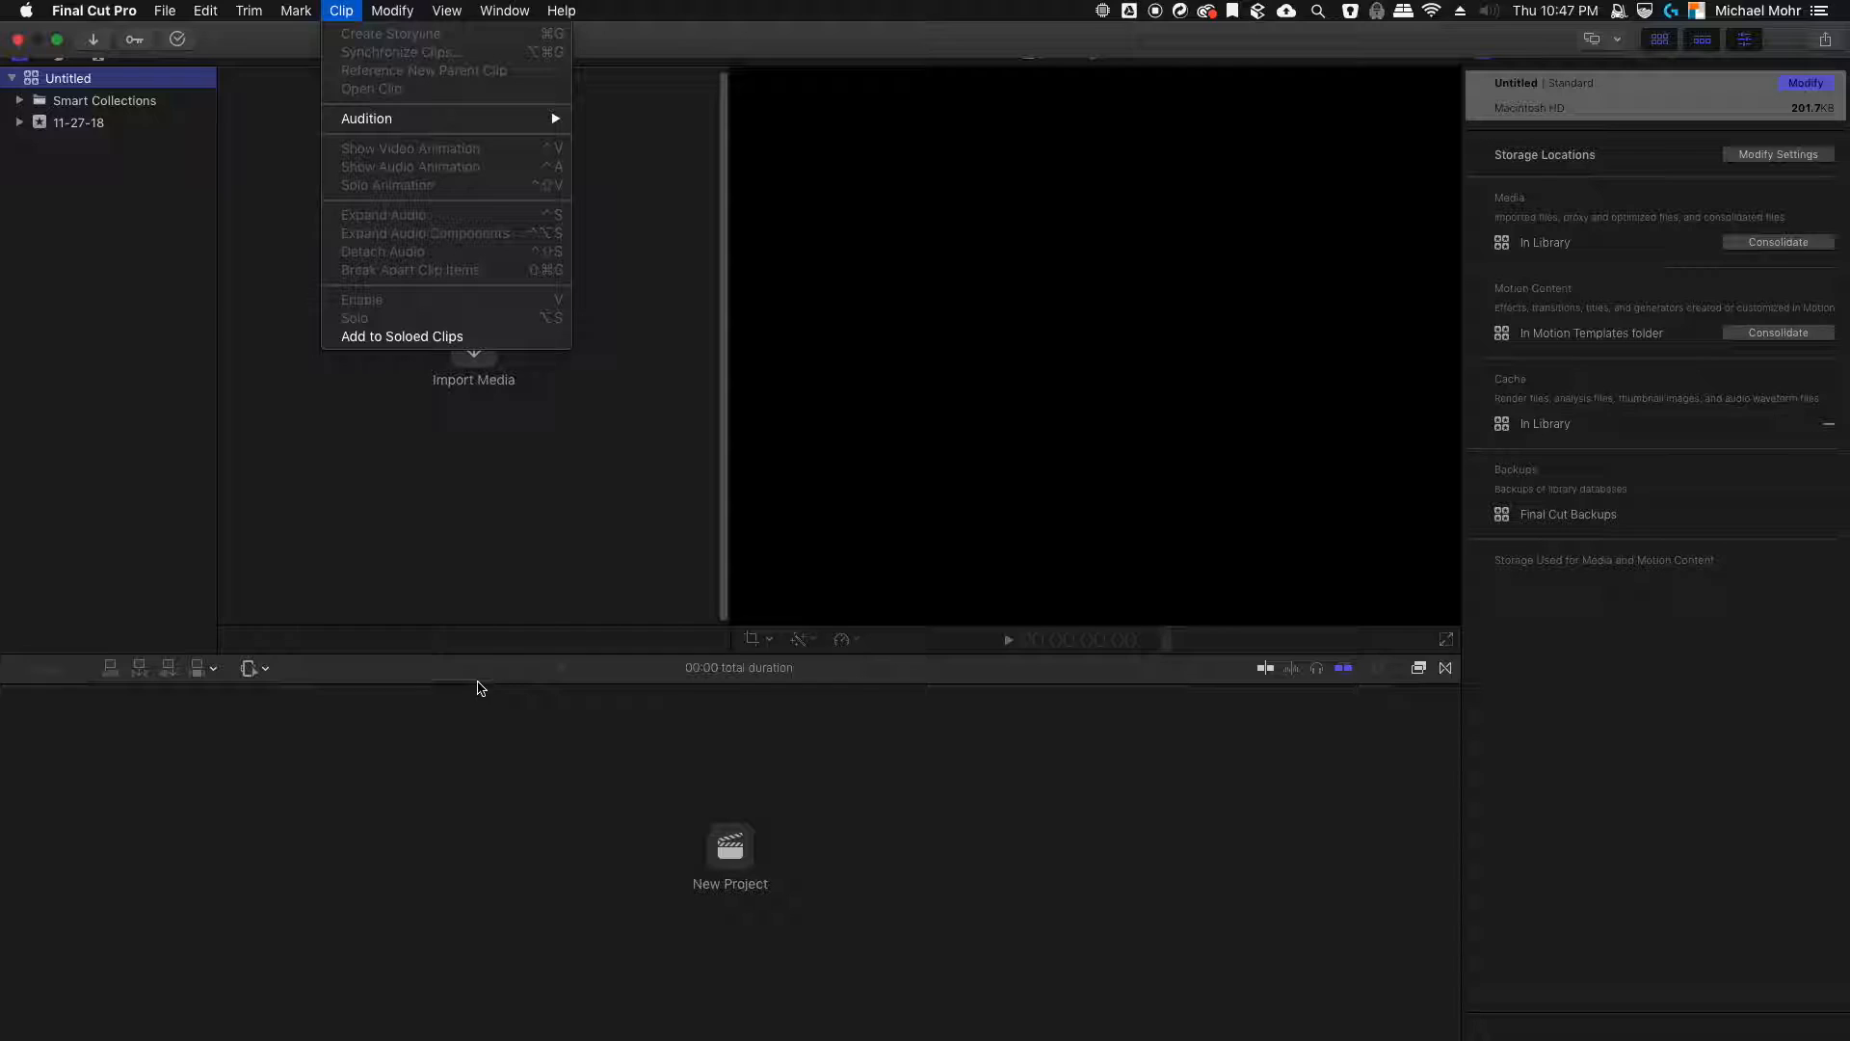
pyautogui.click(463, 685)
pyautogui.click(260, 667)
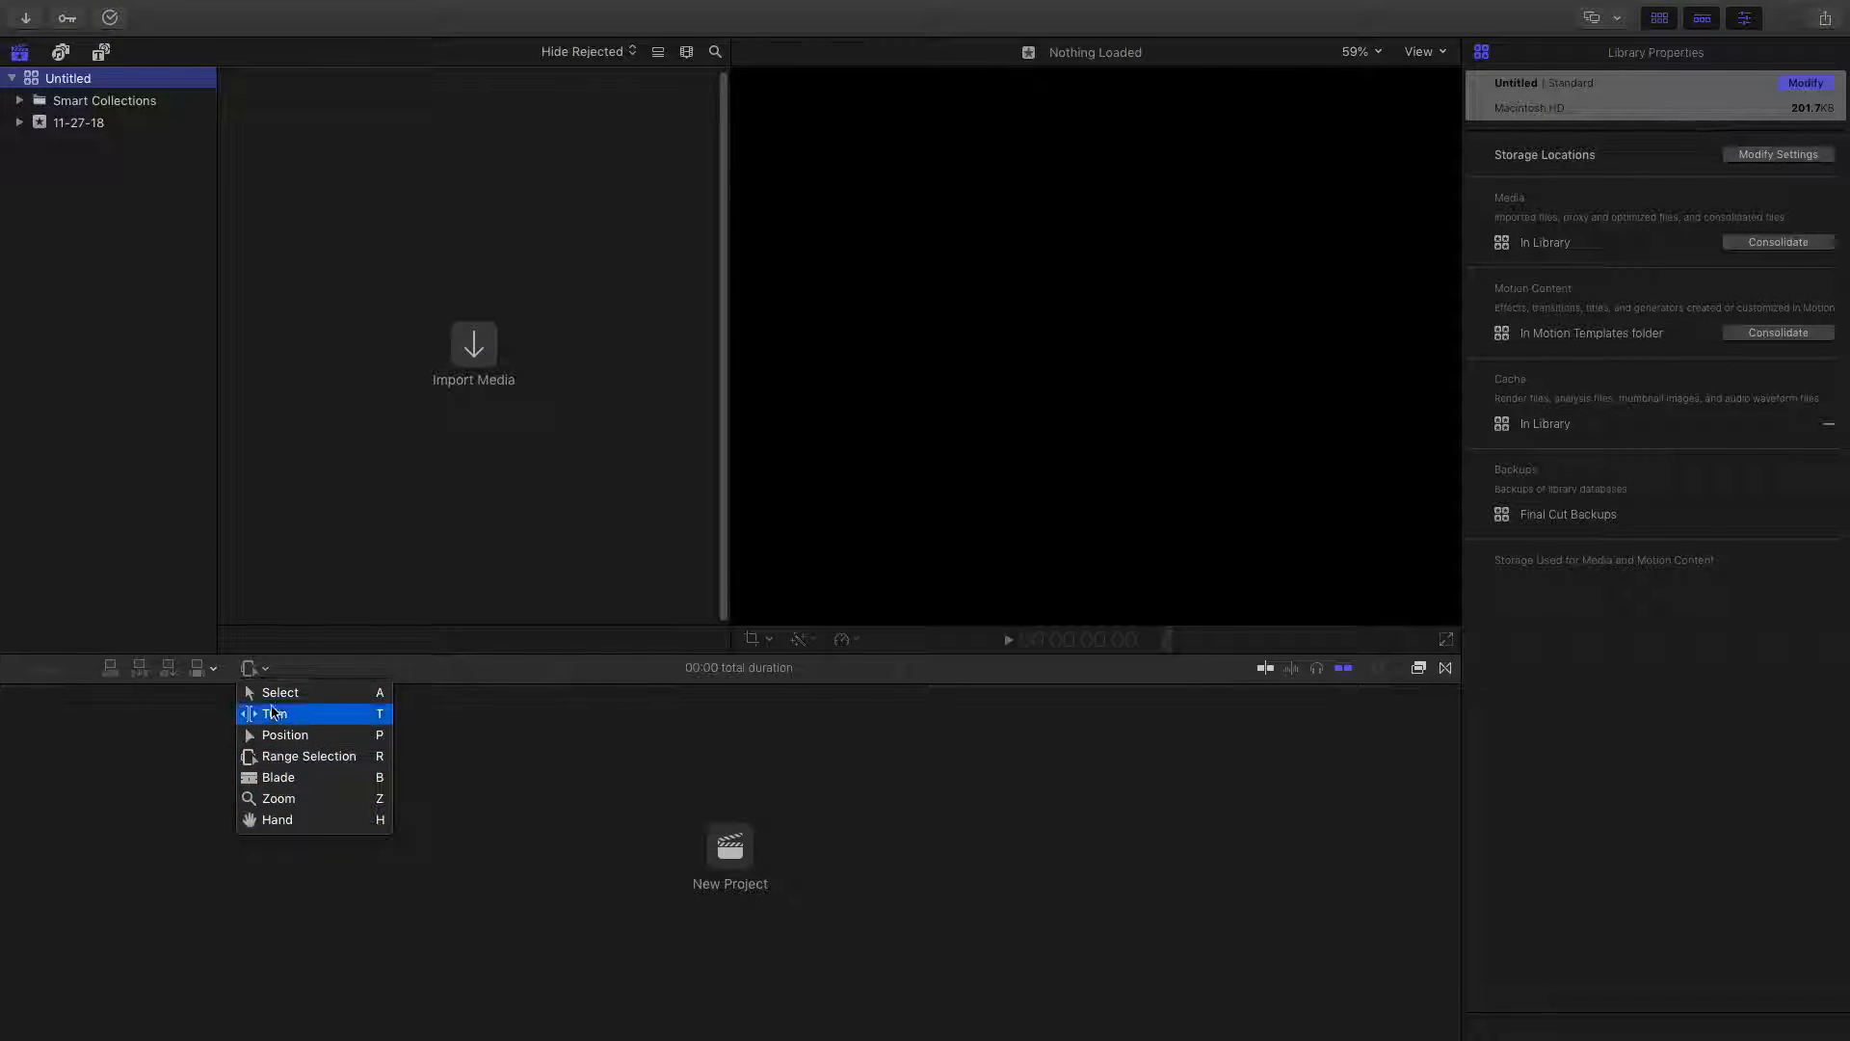
pyautogui.click(999, 680)
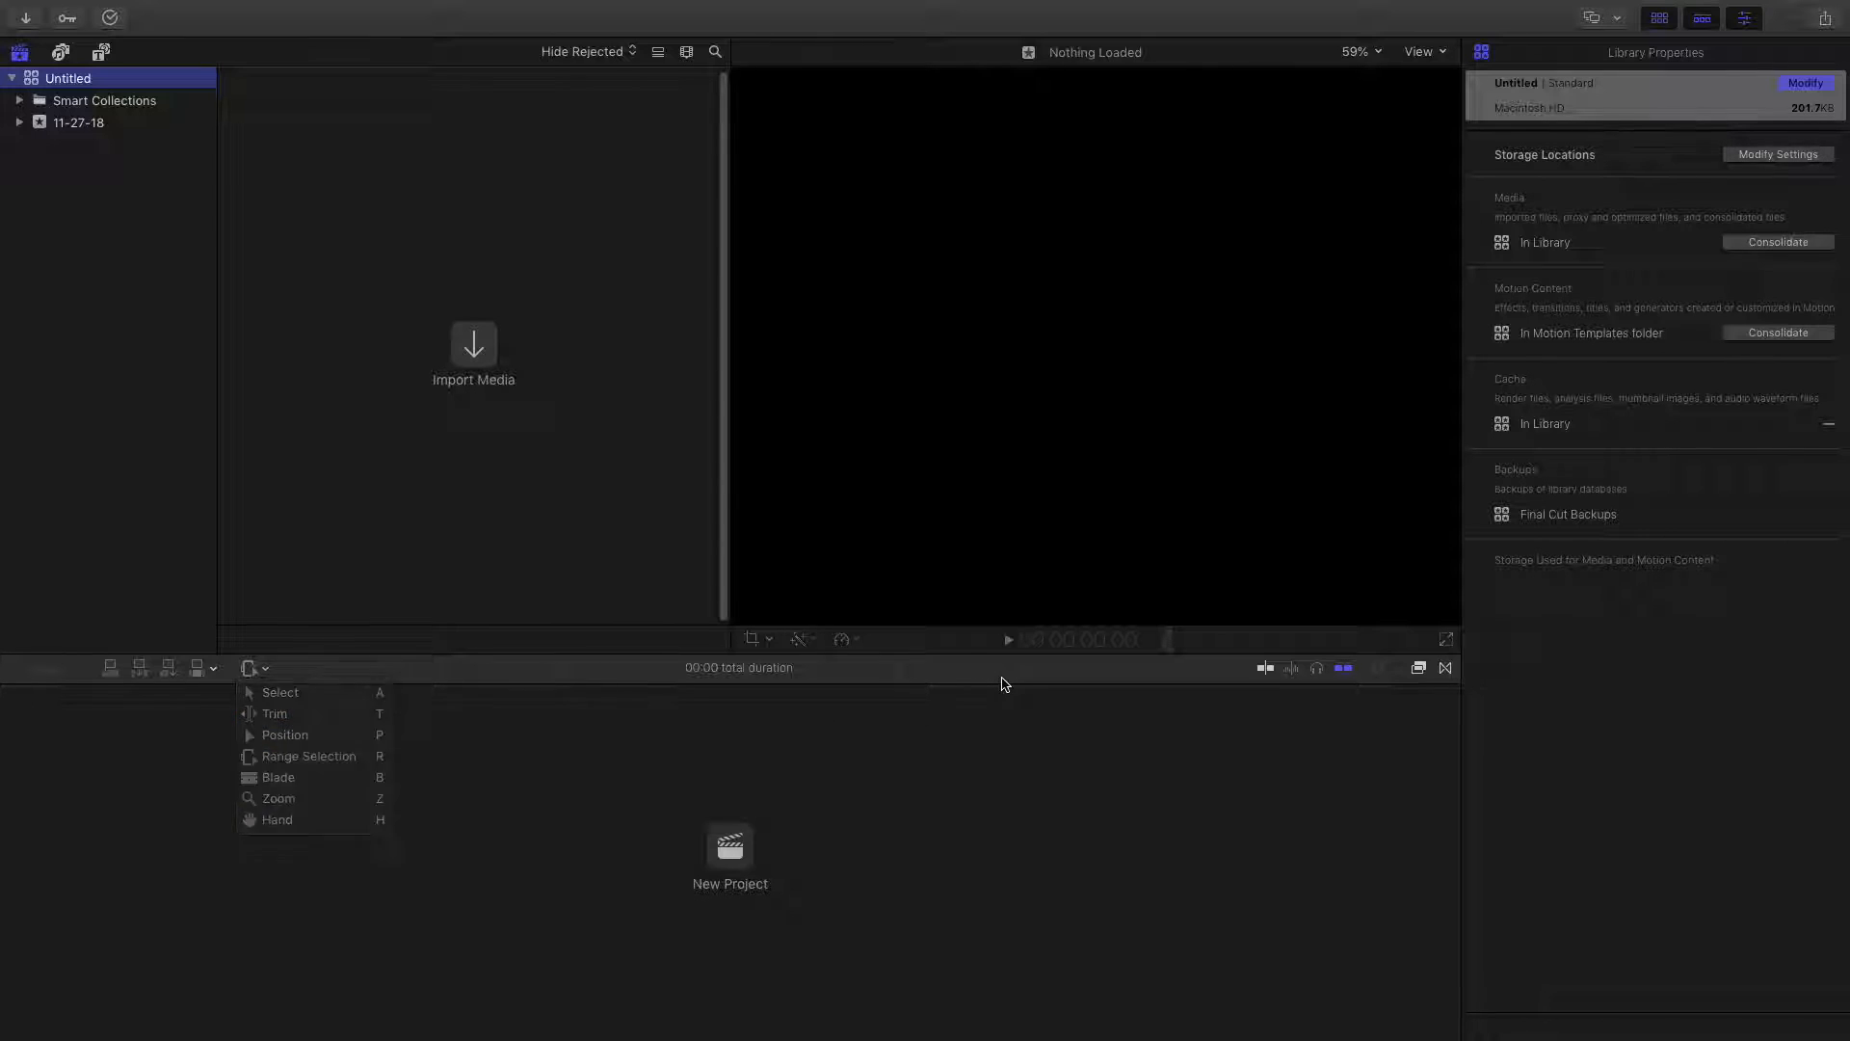
# Step: Toggle skimming on and off for the timeline, leaving it disabled
pyautogui.click(1266, 668)
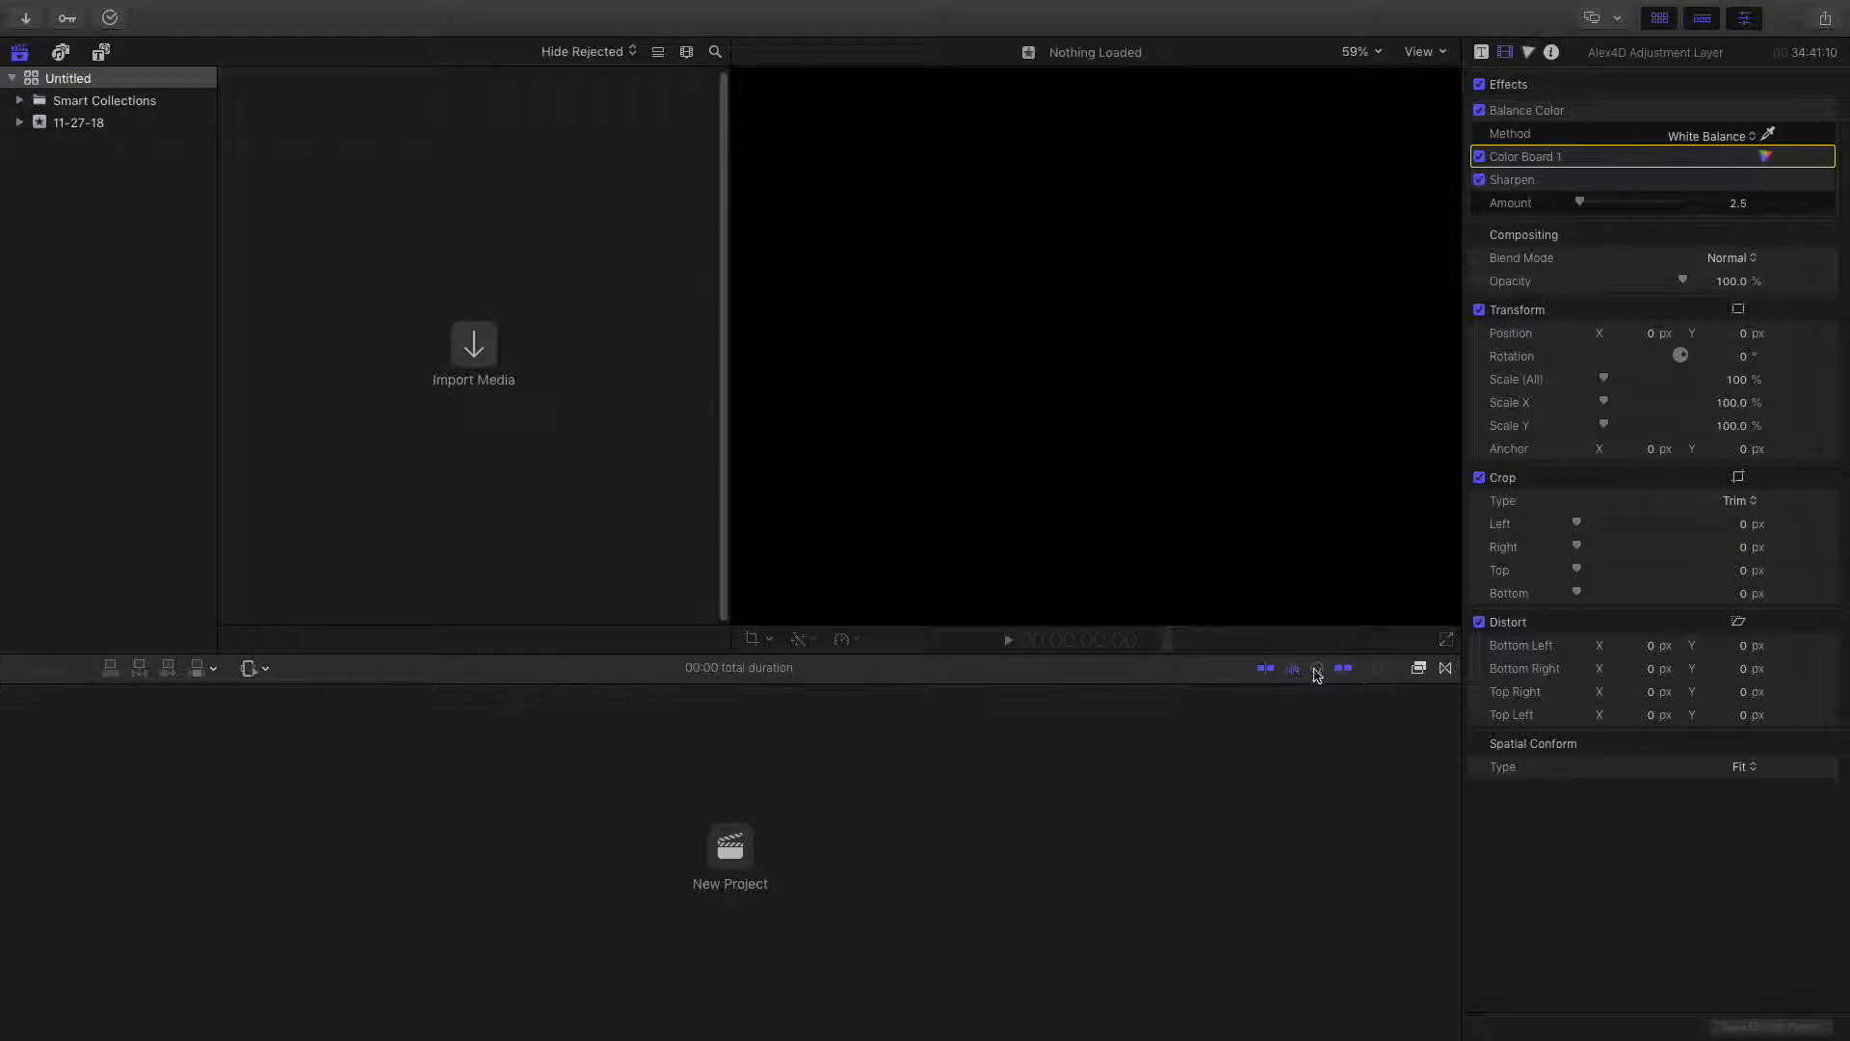
pyautogui.click(1265, 668)
pyautogui.click(1266, 669)
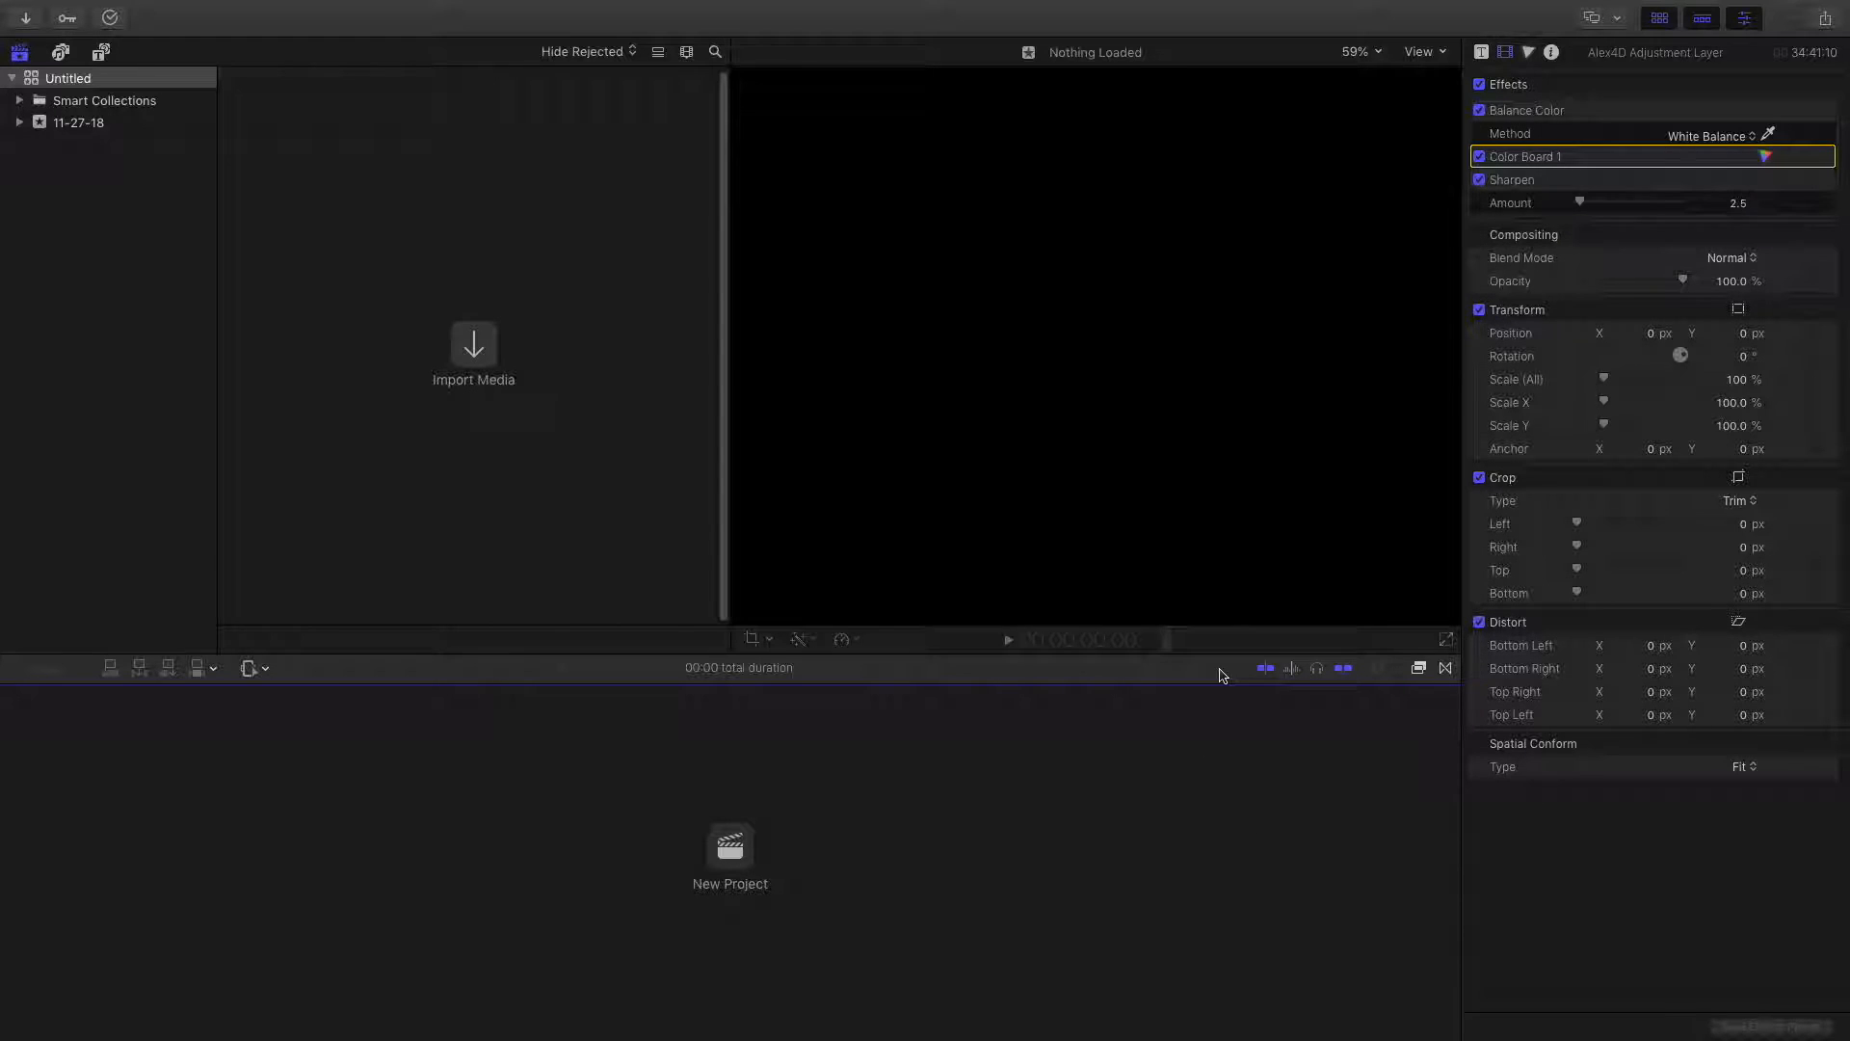
pyautogui.click(1265, 669)
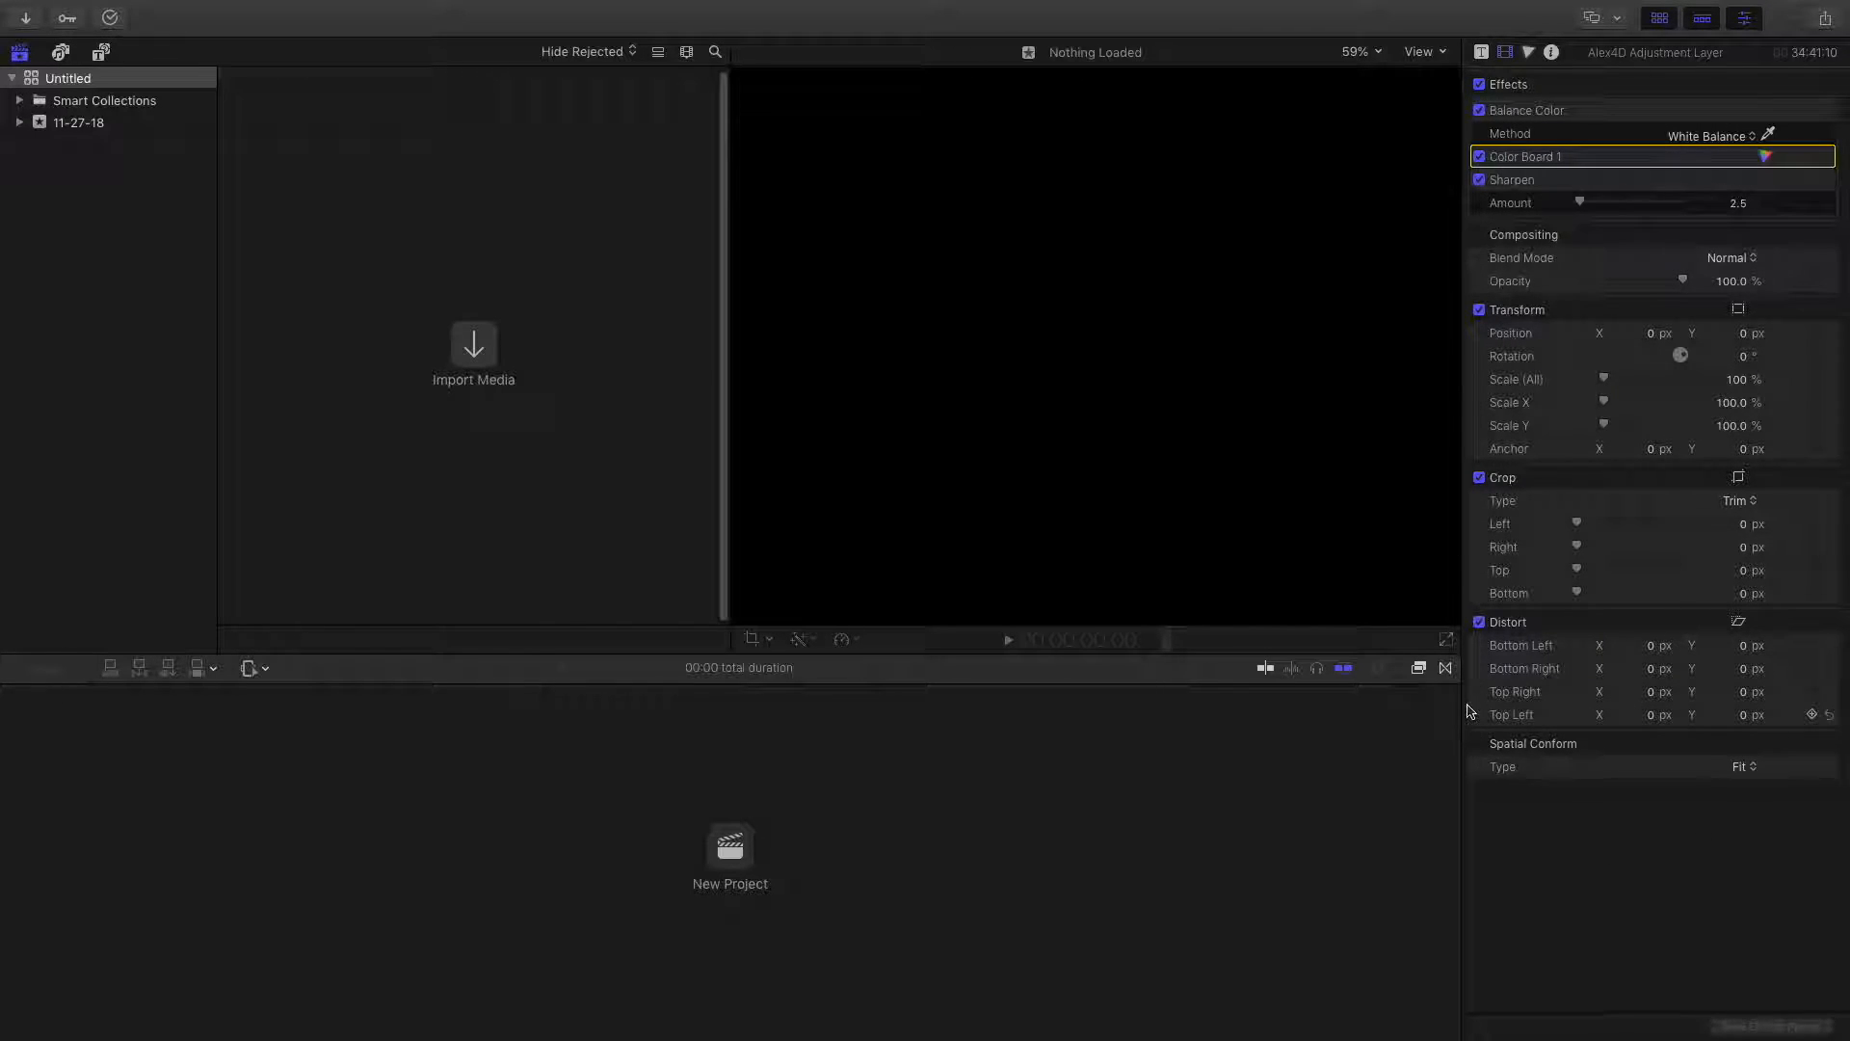
pyautogui.click(94, 288)
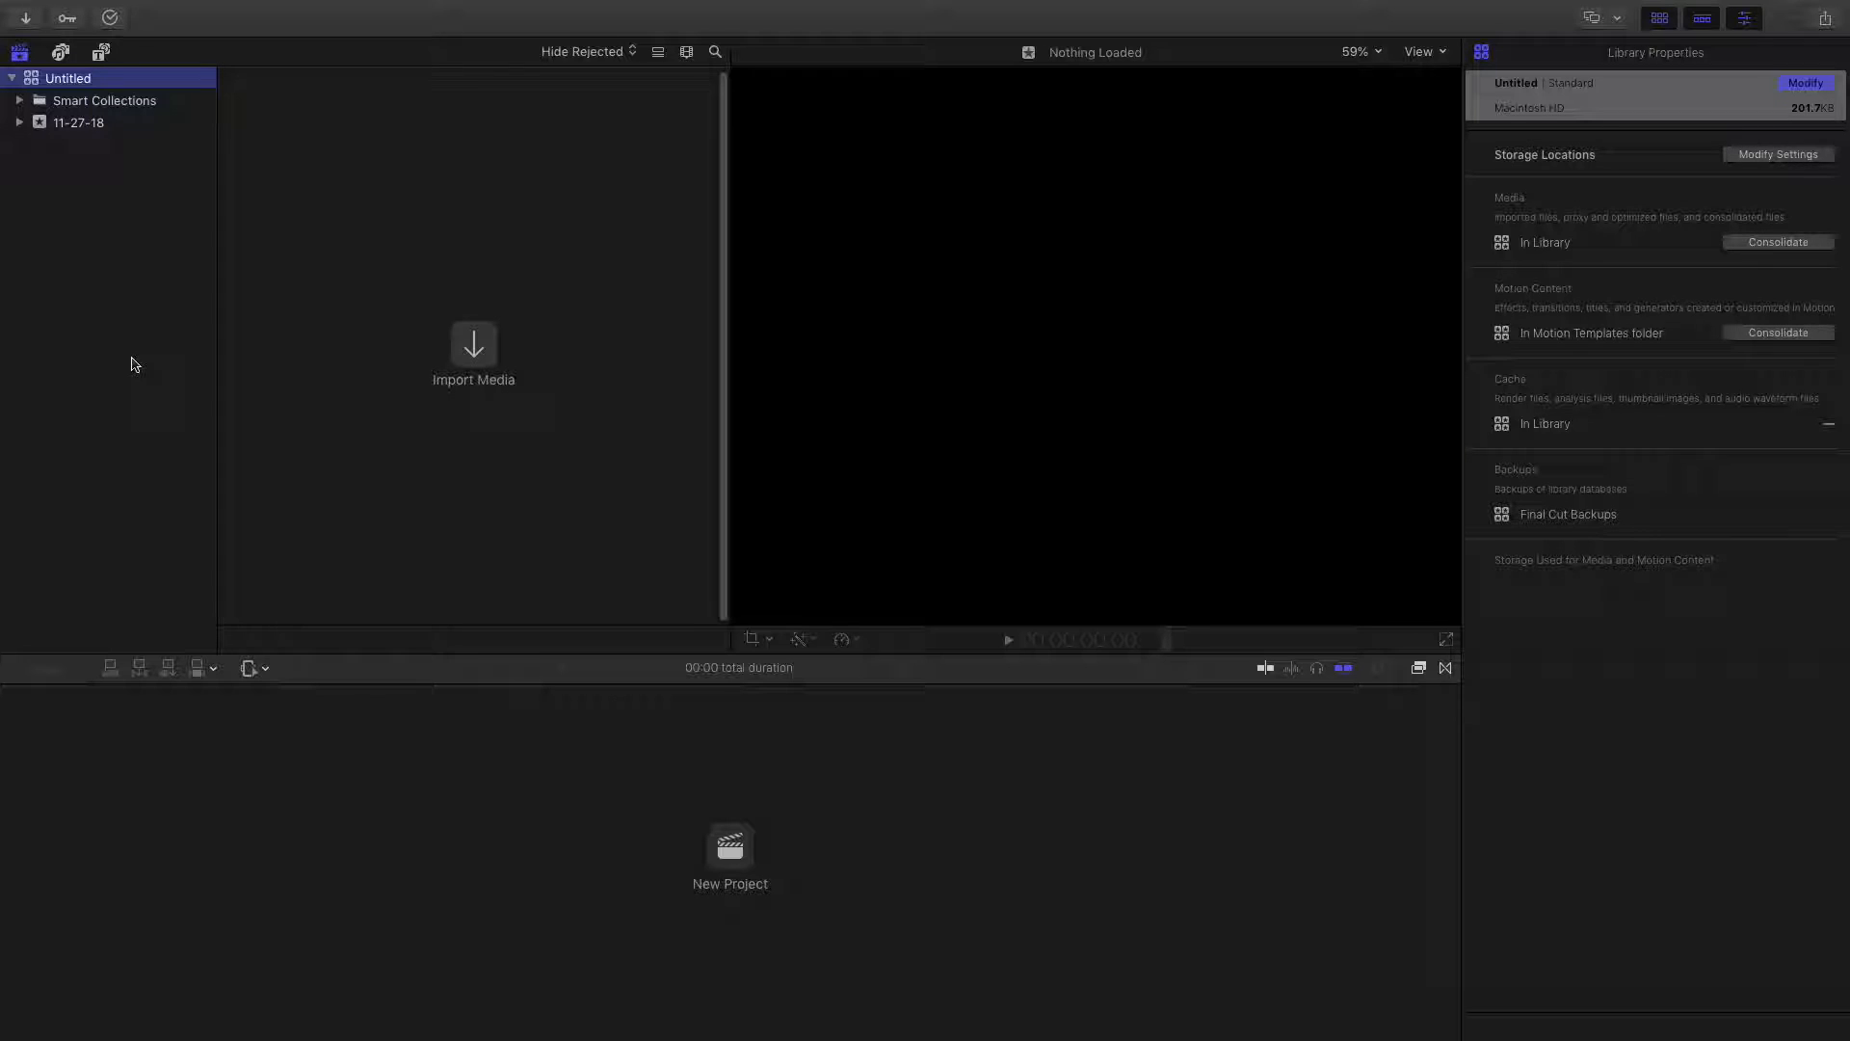
# Step: Switch to Finder and create a folder named test inside the Video folder
pyautogui.hotkey('ctrl', 'Left')
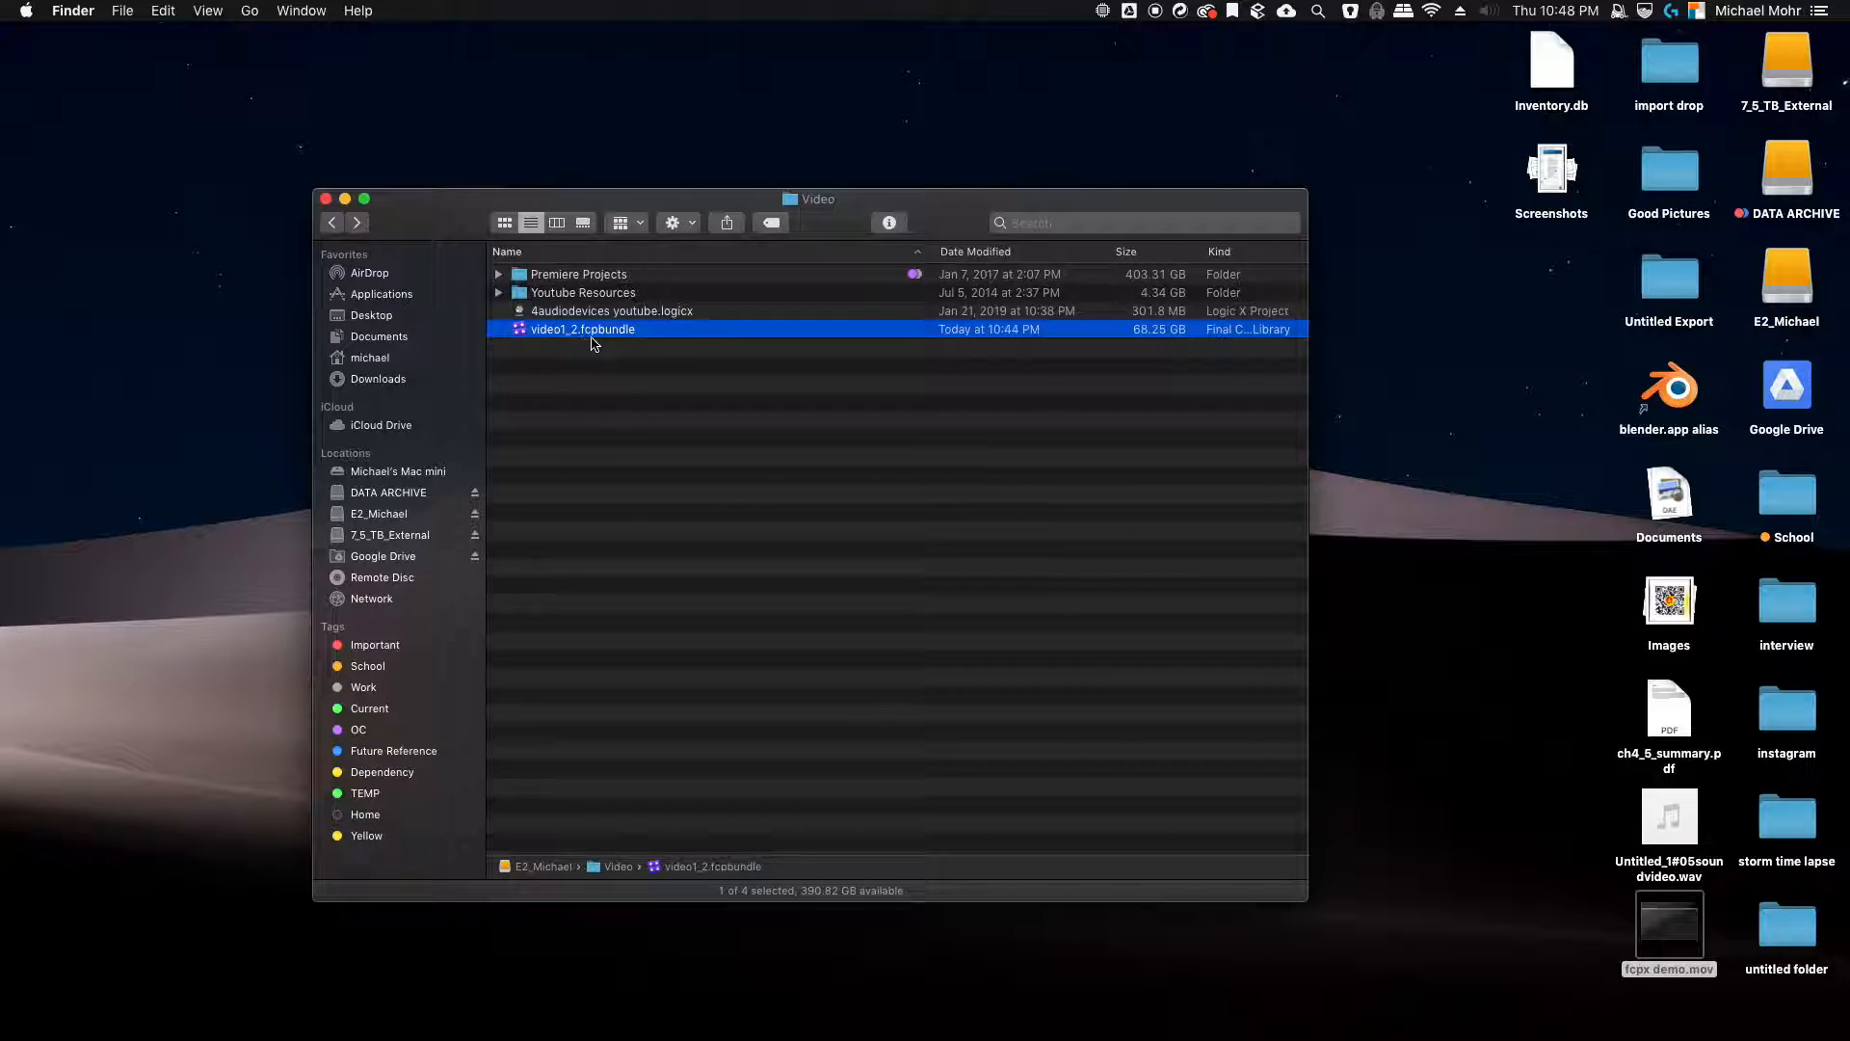
pyautogui.rightClick(561, 393)
pyautogui.click(565, 397)
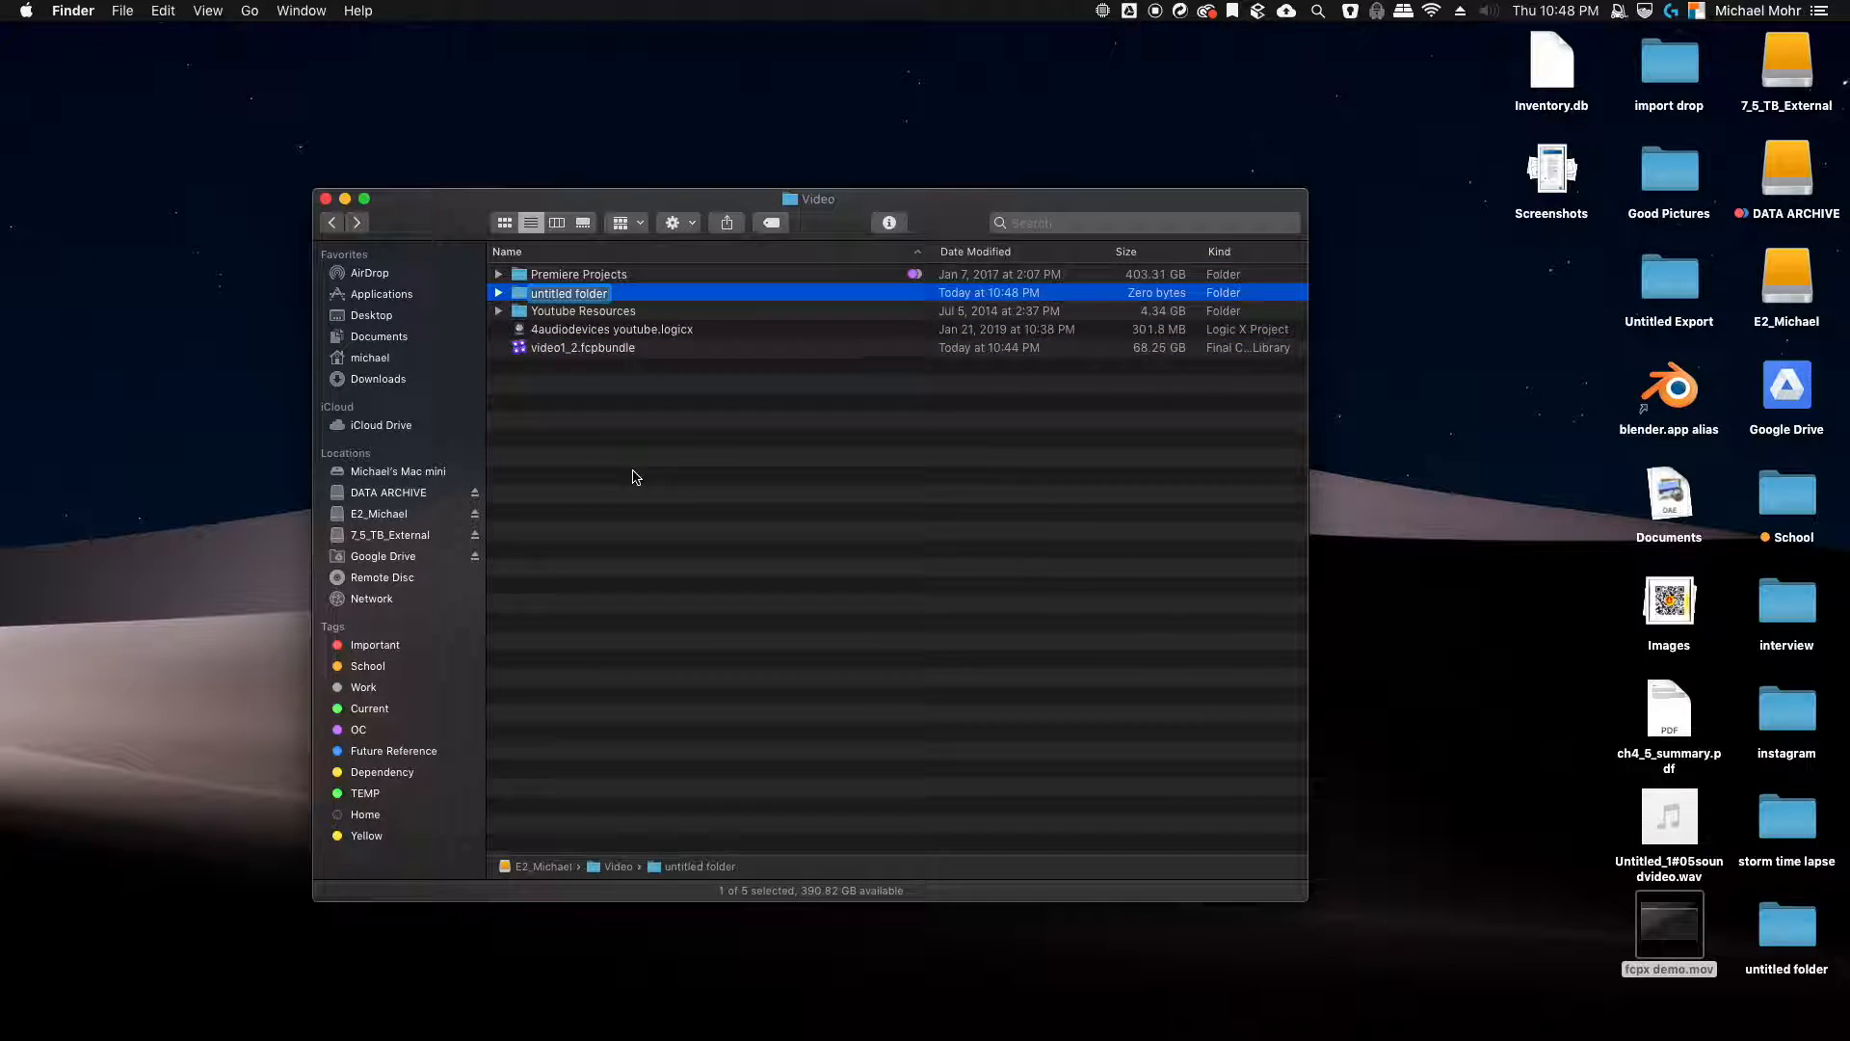
pyautogui.write('test')
pyautogui.press('Return')
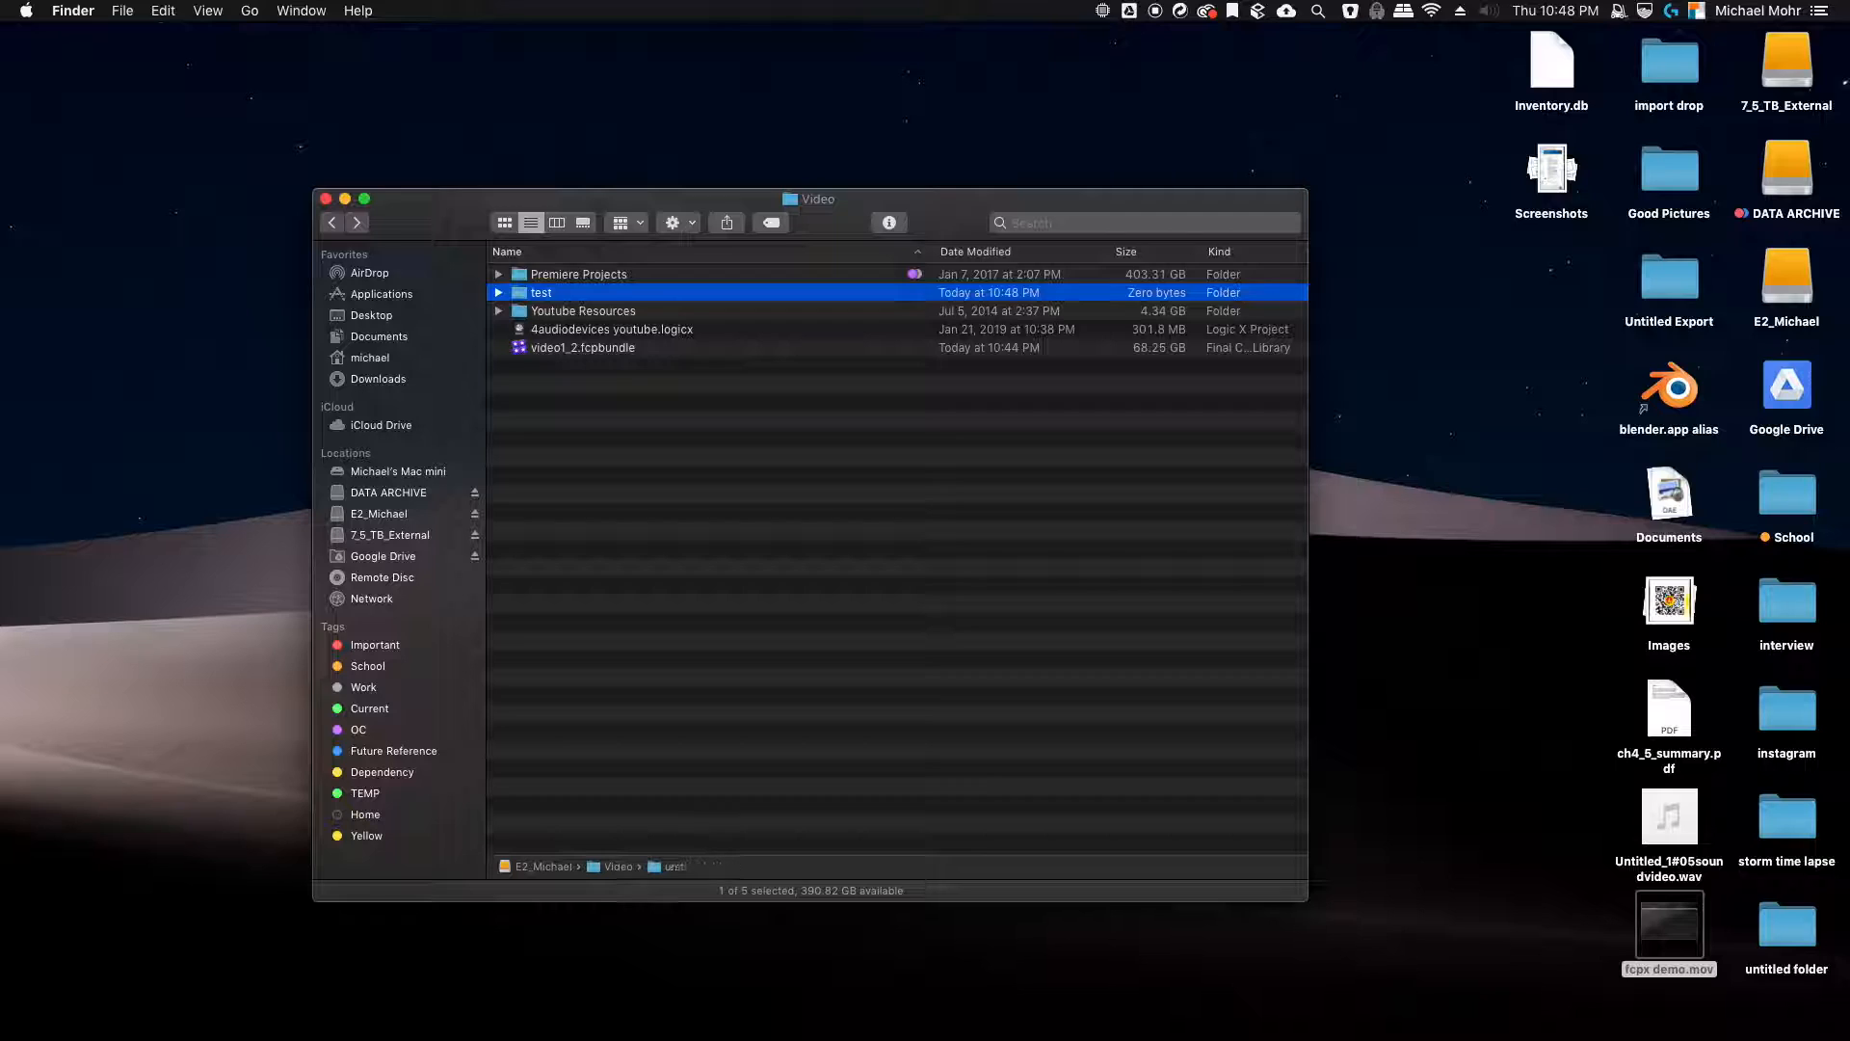
# Step: Rename the test folder to test.fcpbundle, accepting the added extension, and move the resulting bundle to the trash
pyautogui.click(550, 298)
pyautogui.write('.fcpbundle')
pyautogui.press('Return')
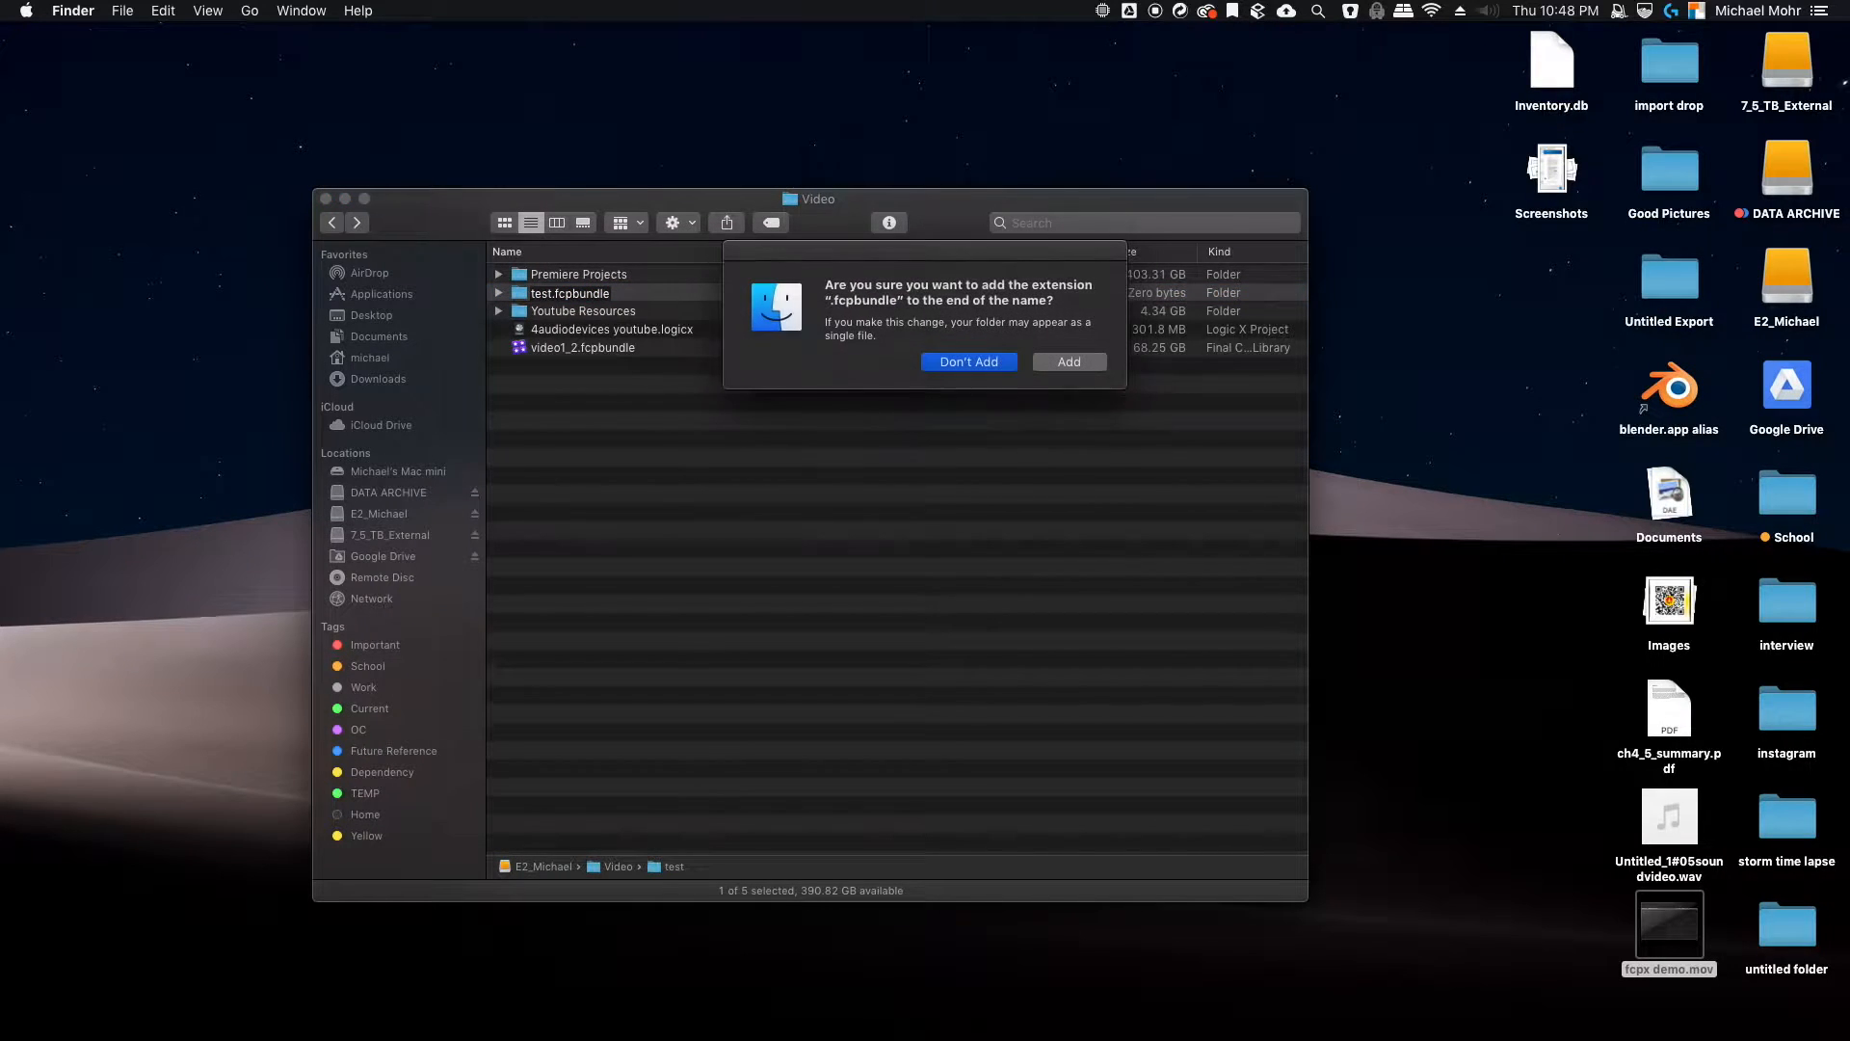
pyautogui.click(1067, 361)
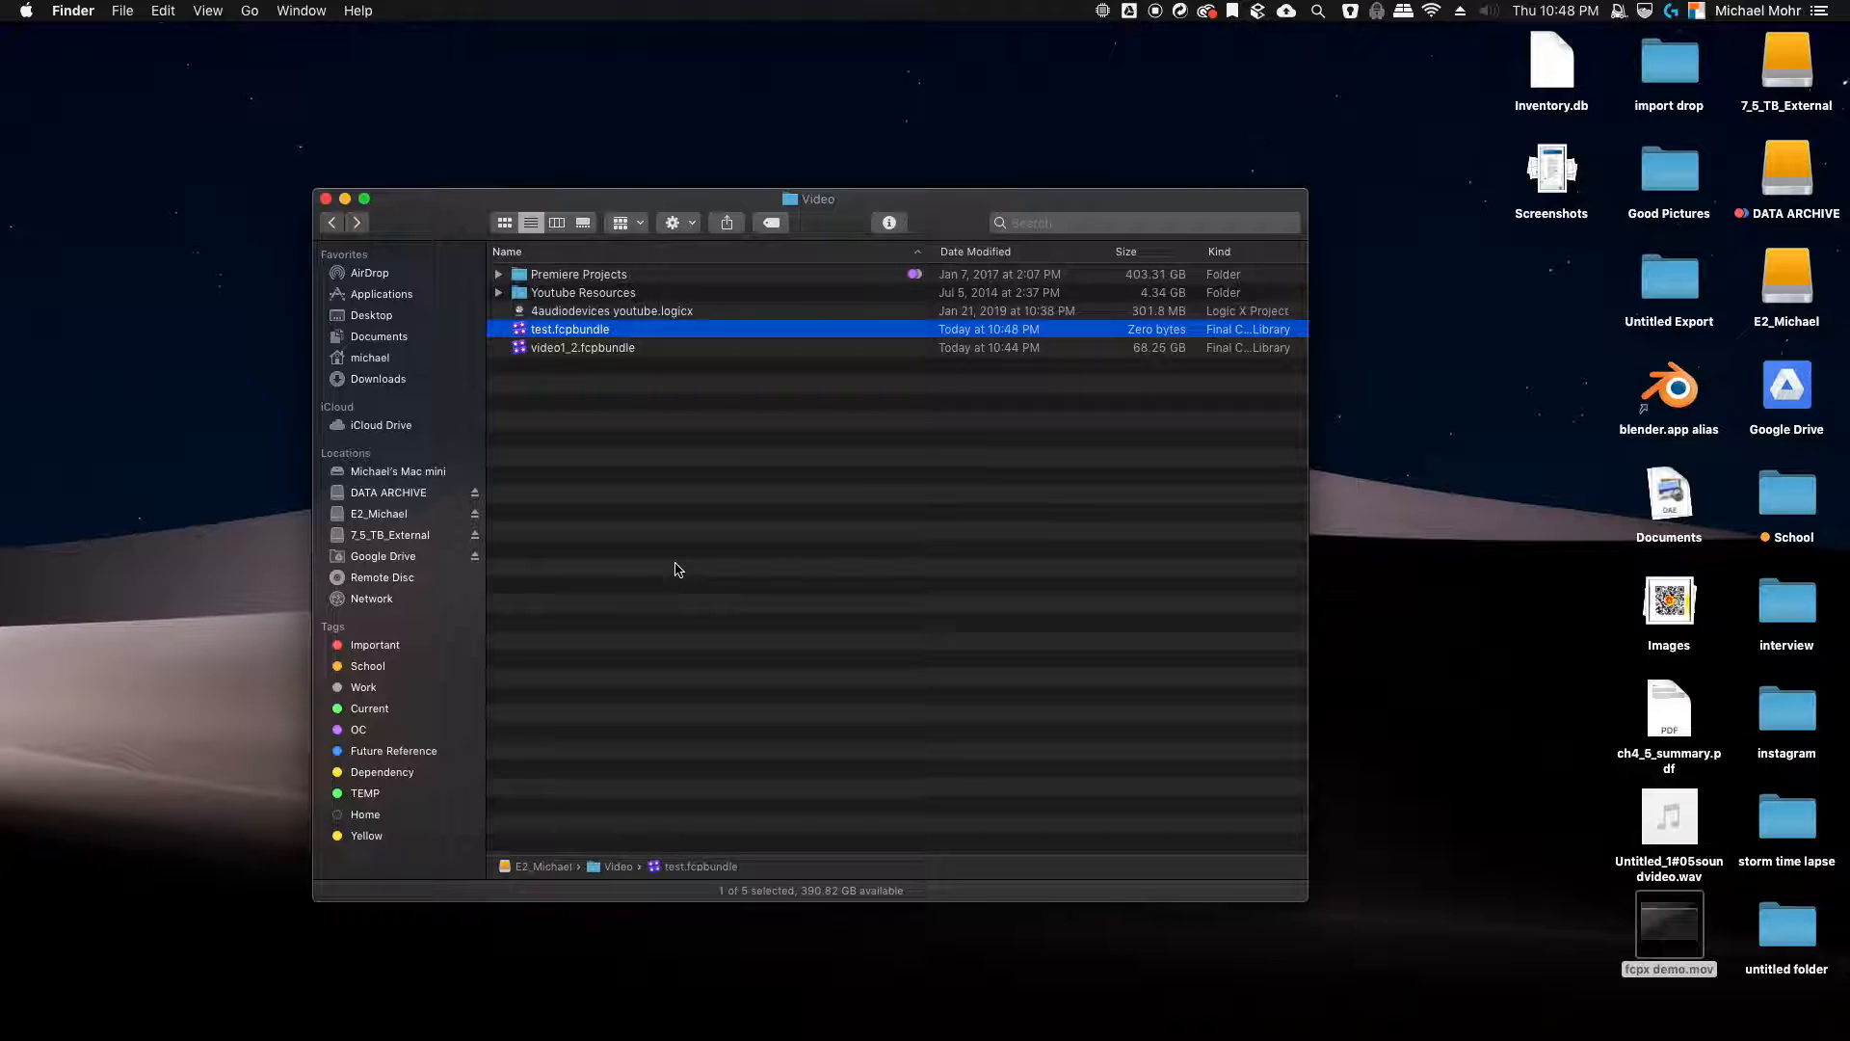
pyautogui.press('super+BackSpace')
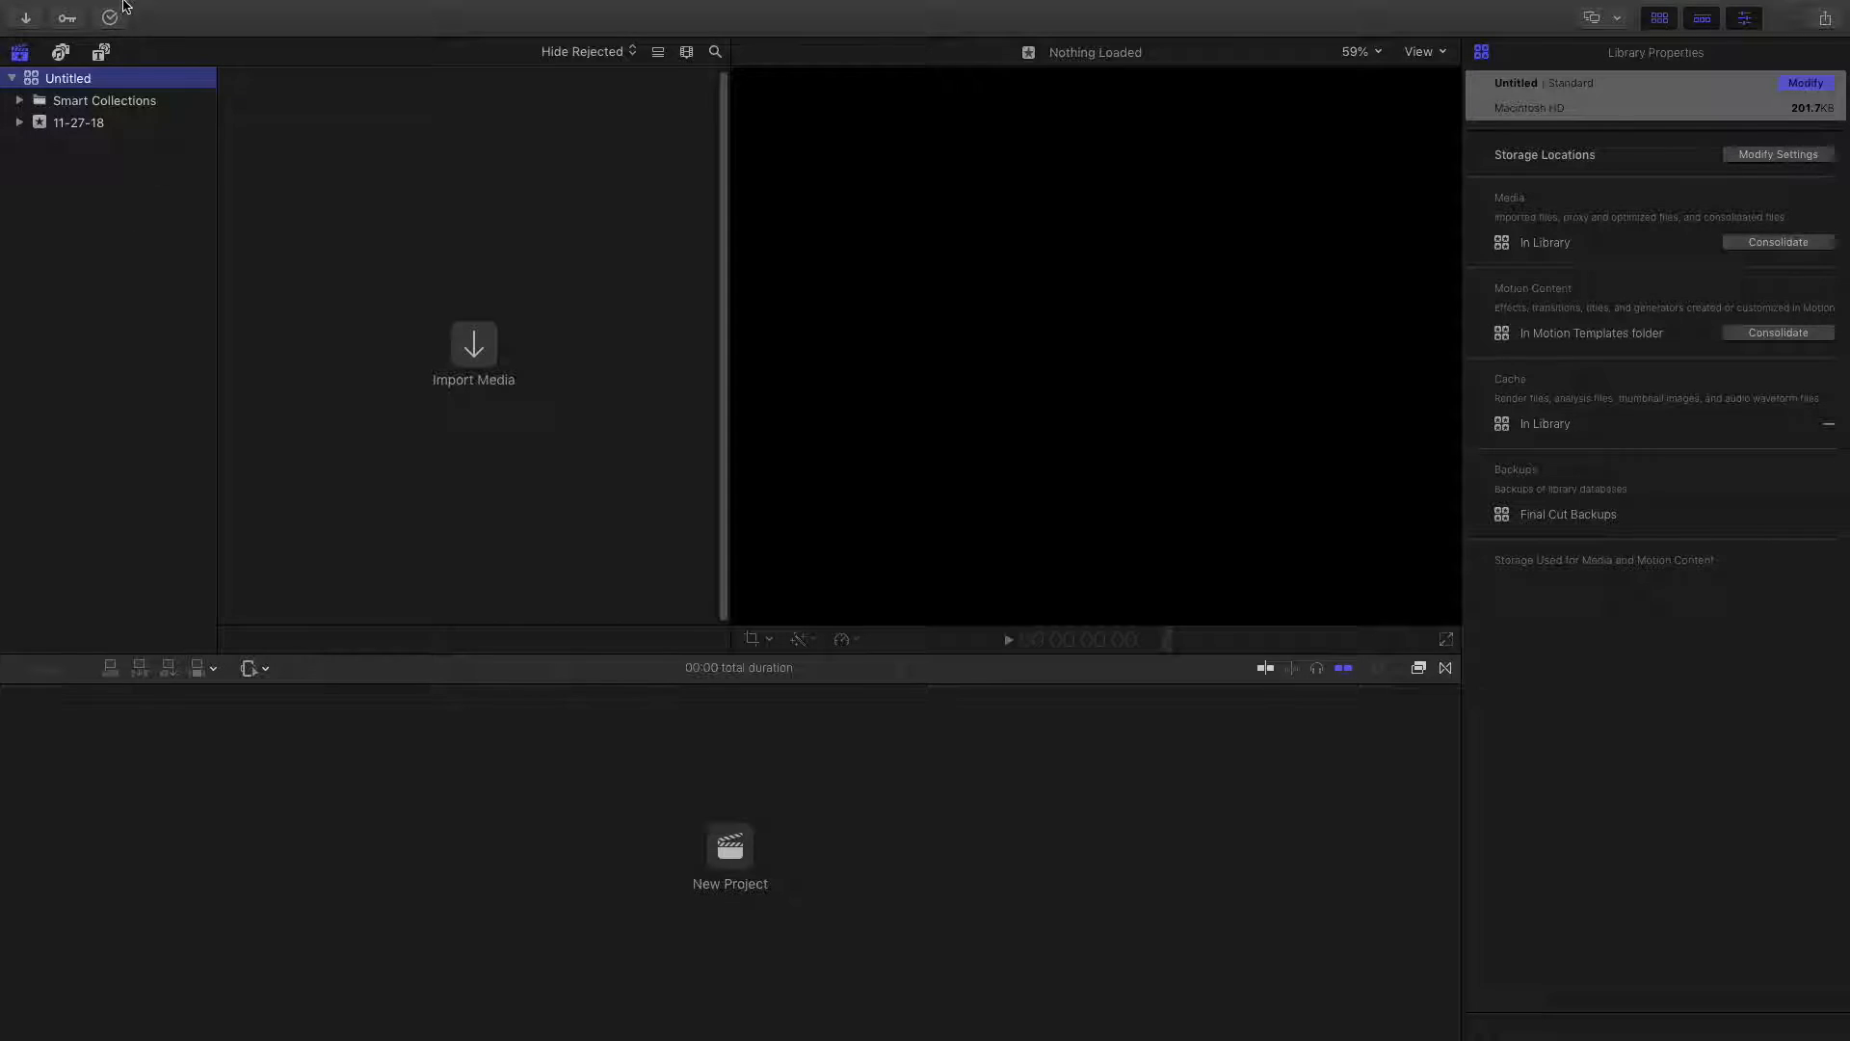
pyautogui.click(165, 11)
pyautogui.moveTo(385, 34)
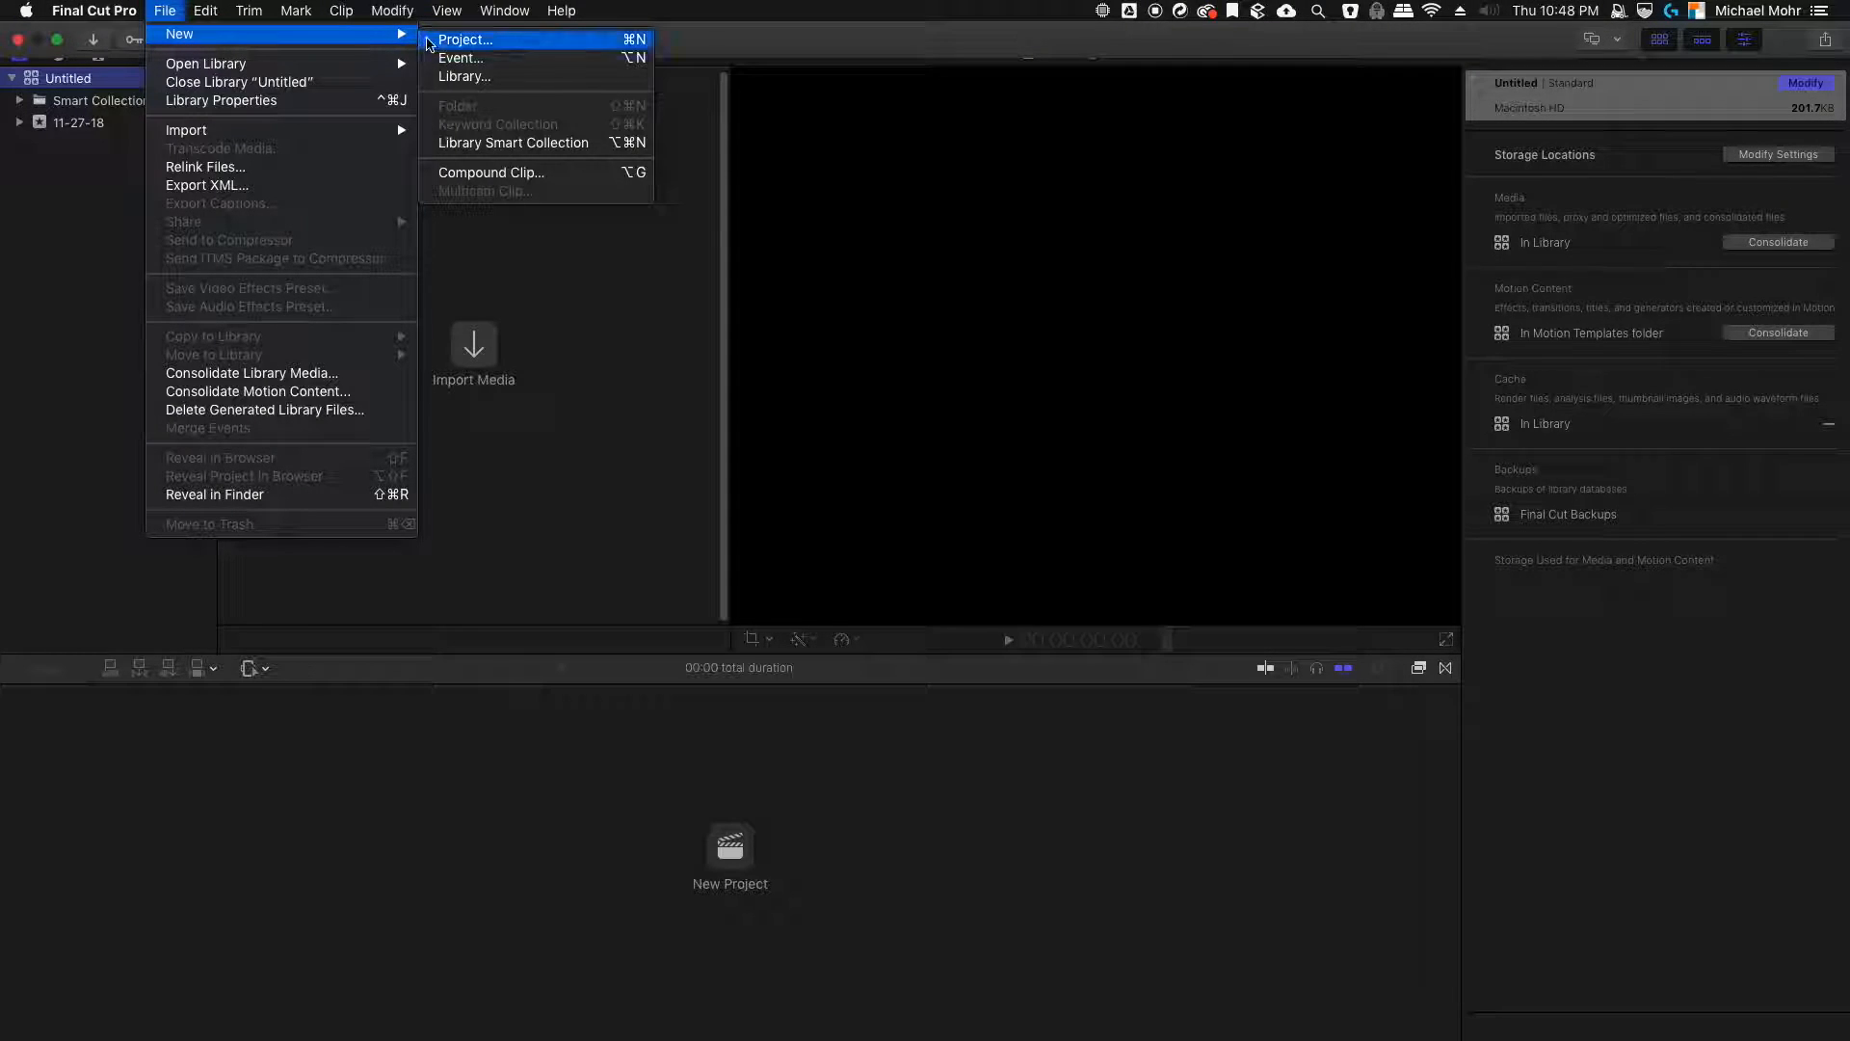
pyautogui.click(467, 77)
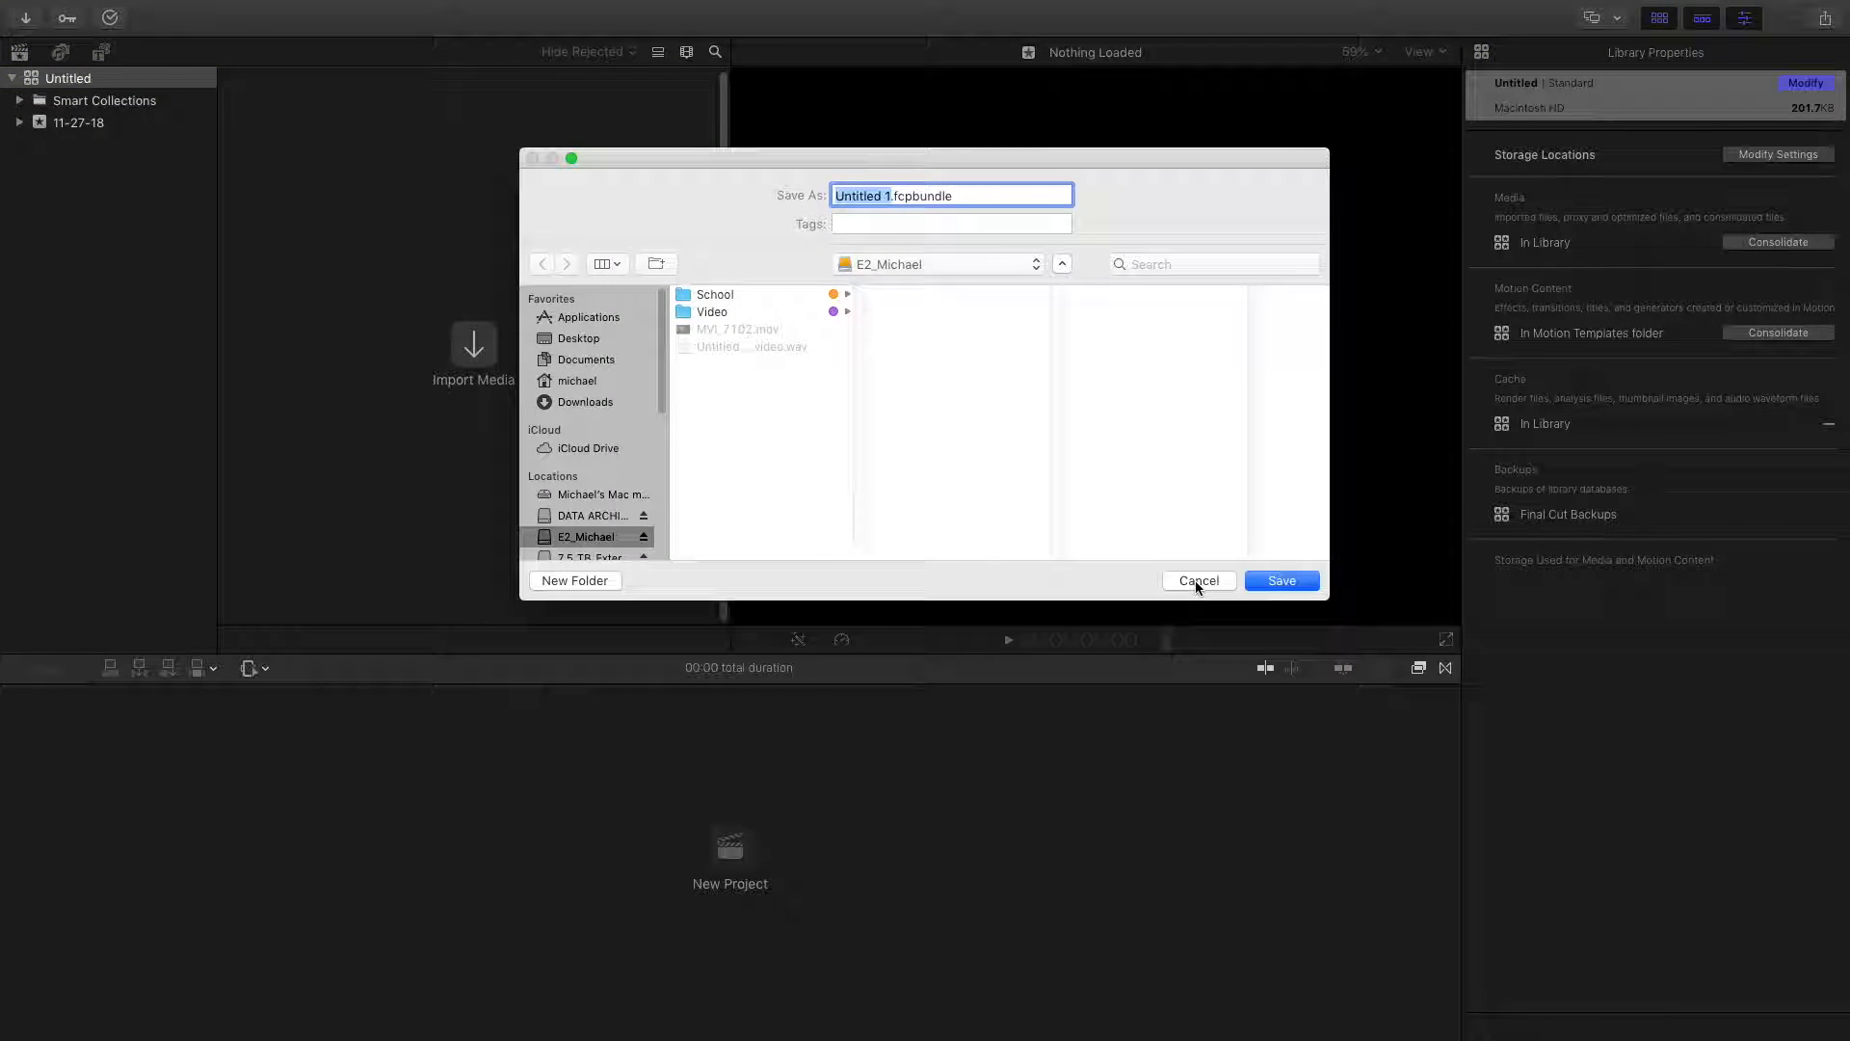
pyautogui.click(1197, 581)
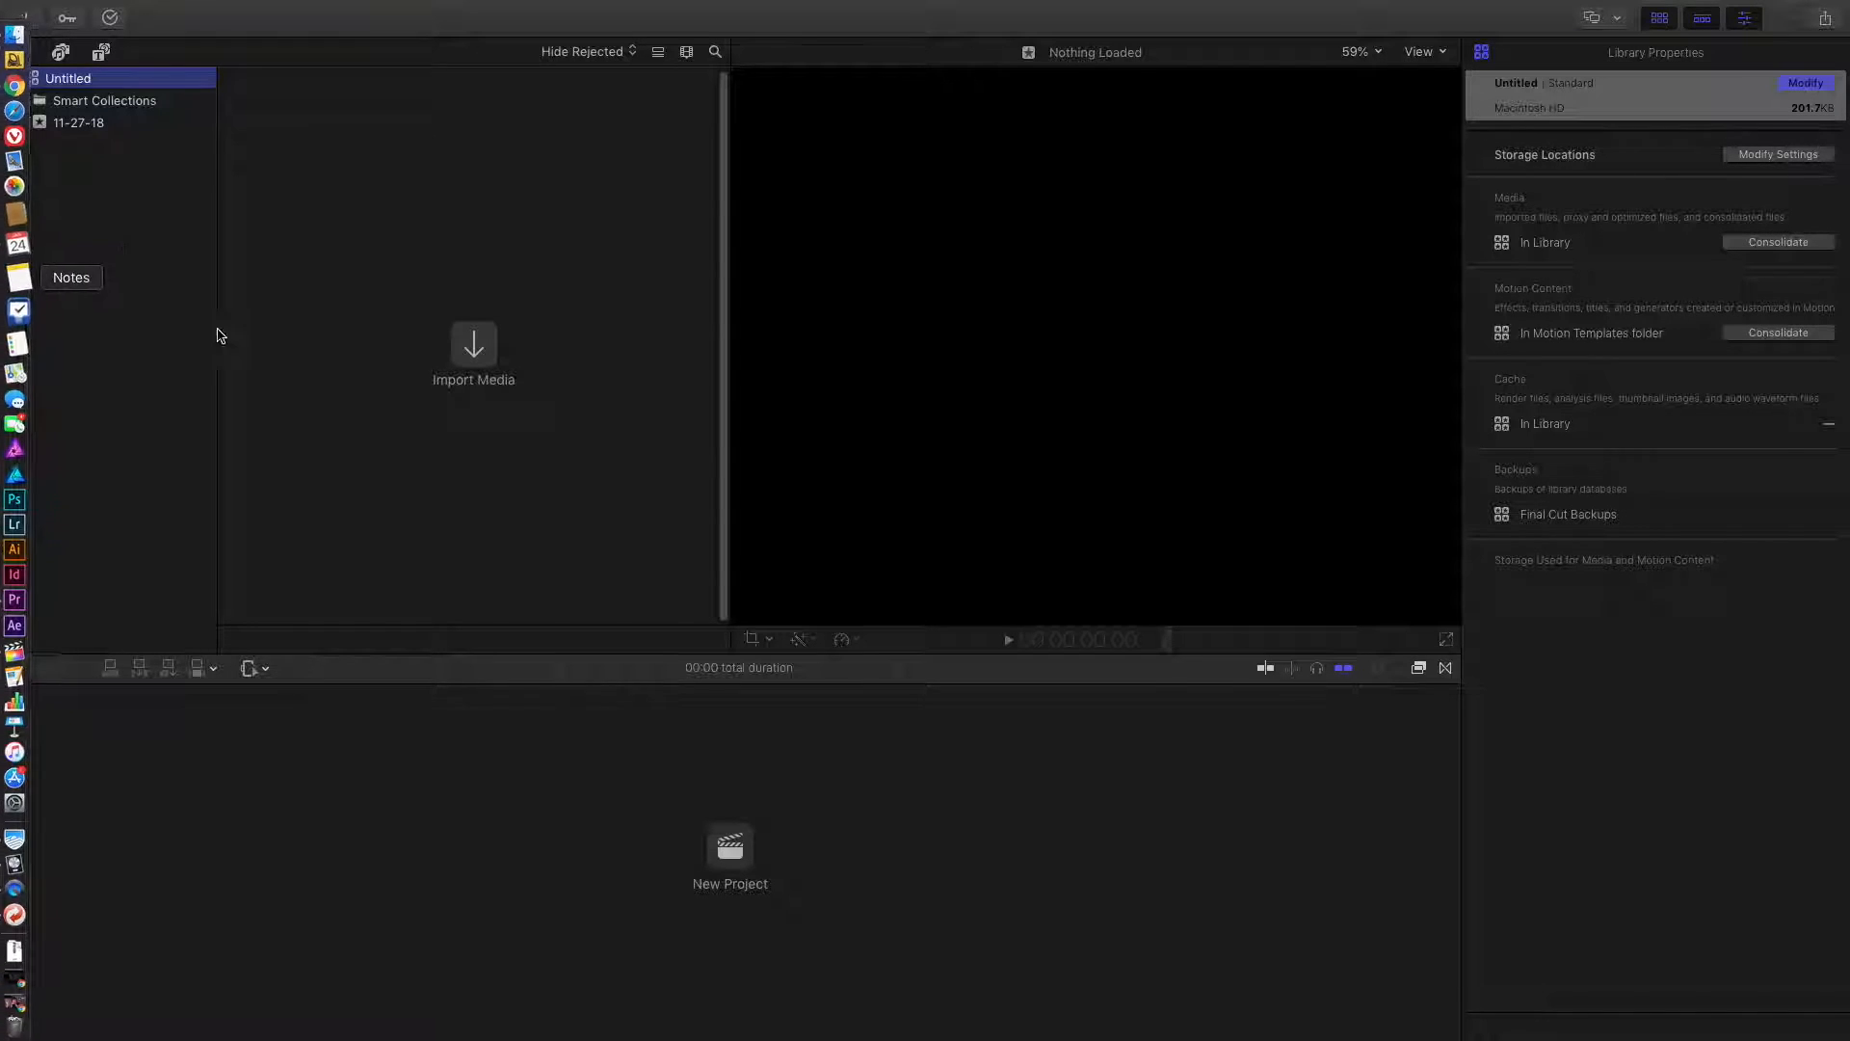
# Step: Switch to Finder and open the video1_2.fcpbundle library from the Video folder in Final Cut Pro
pyautogui.hotkey('ctrl', 'Left')
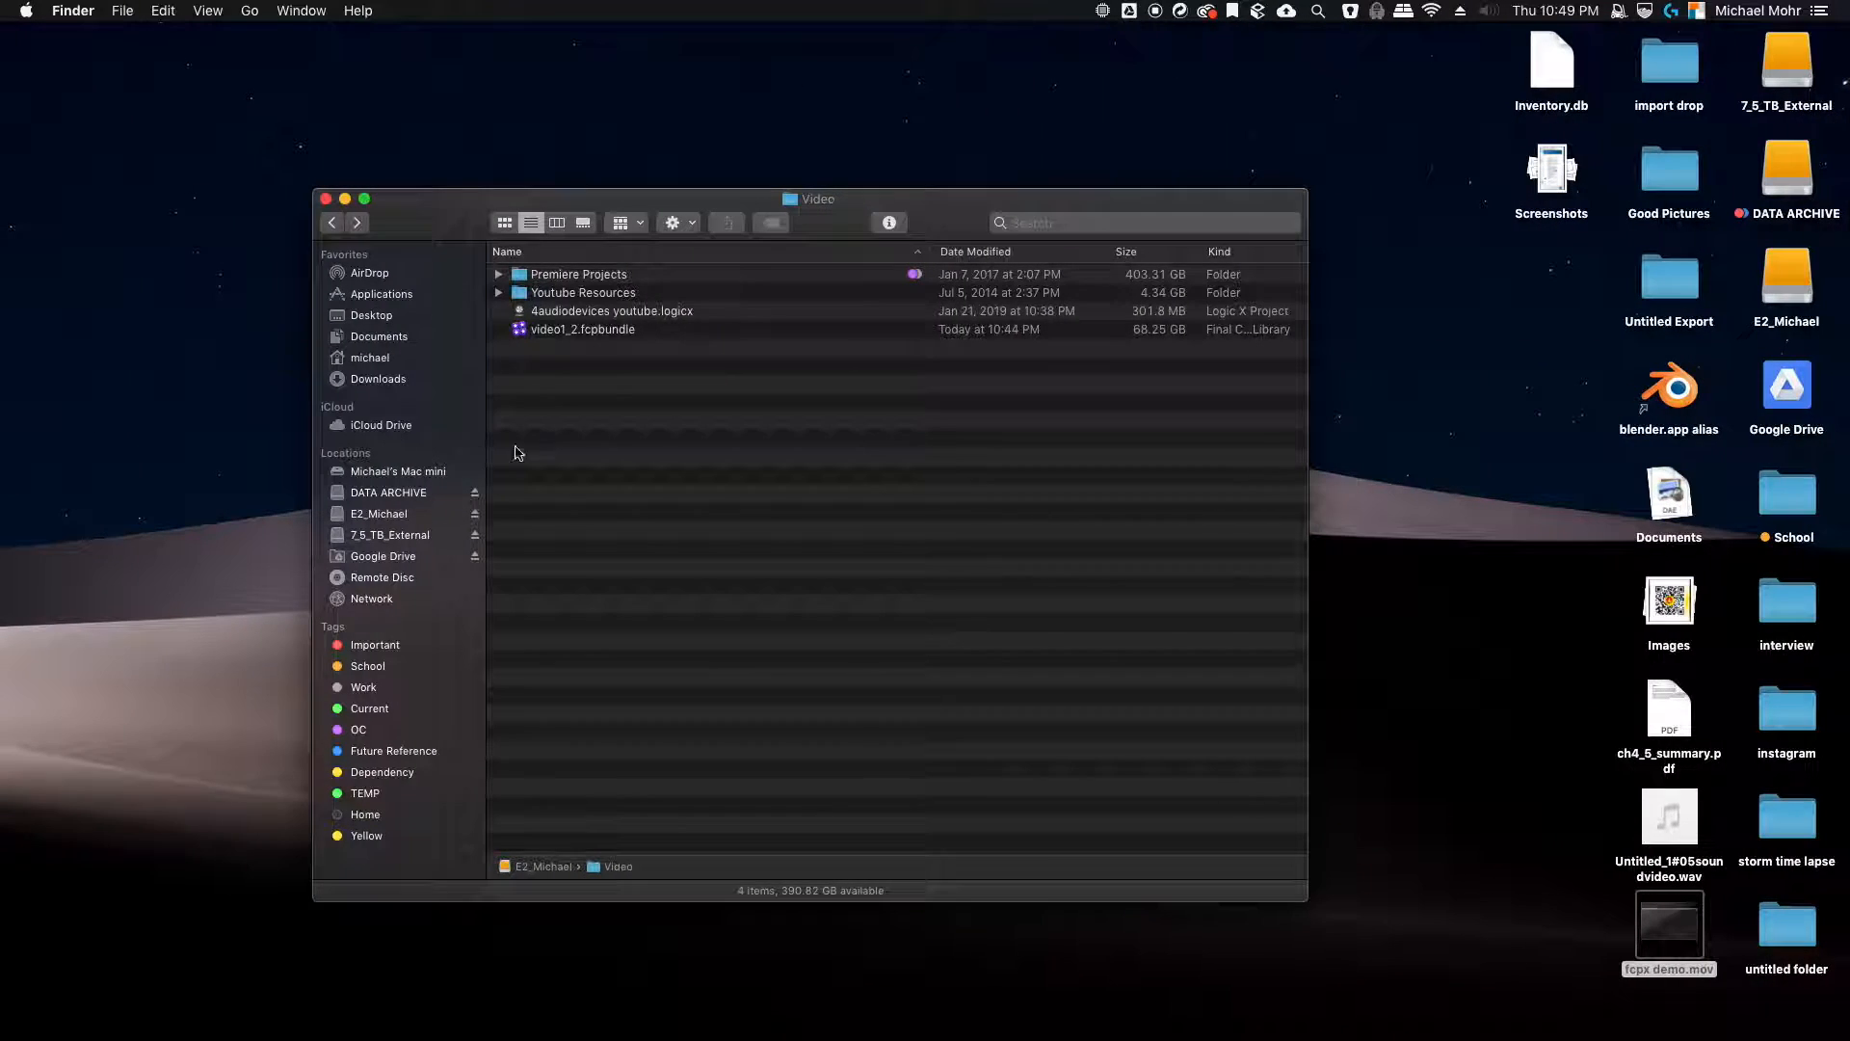
pyautogui.doubleClick(583, 328)
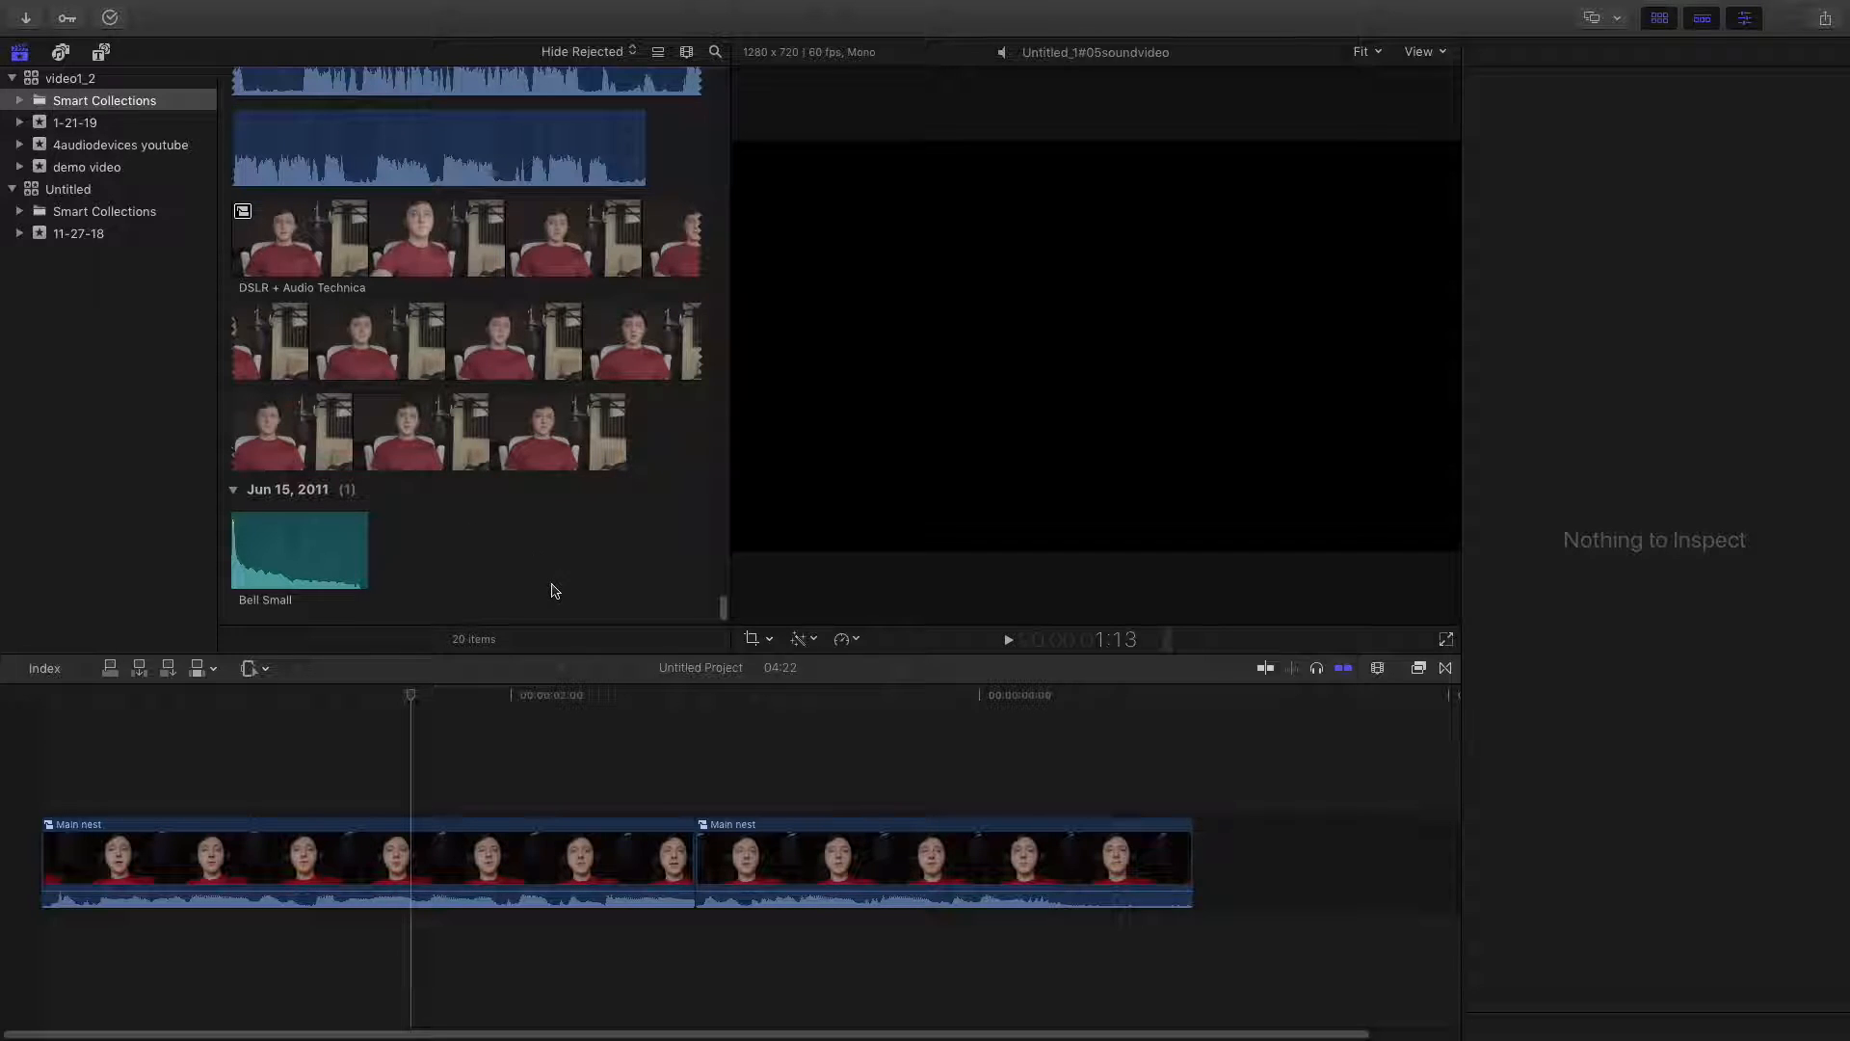
# Step: Look through the projects and clips of the video1_2 library as filmstrips in the browser
pyautogui.scroll(10, 515, 568)
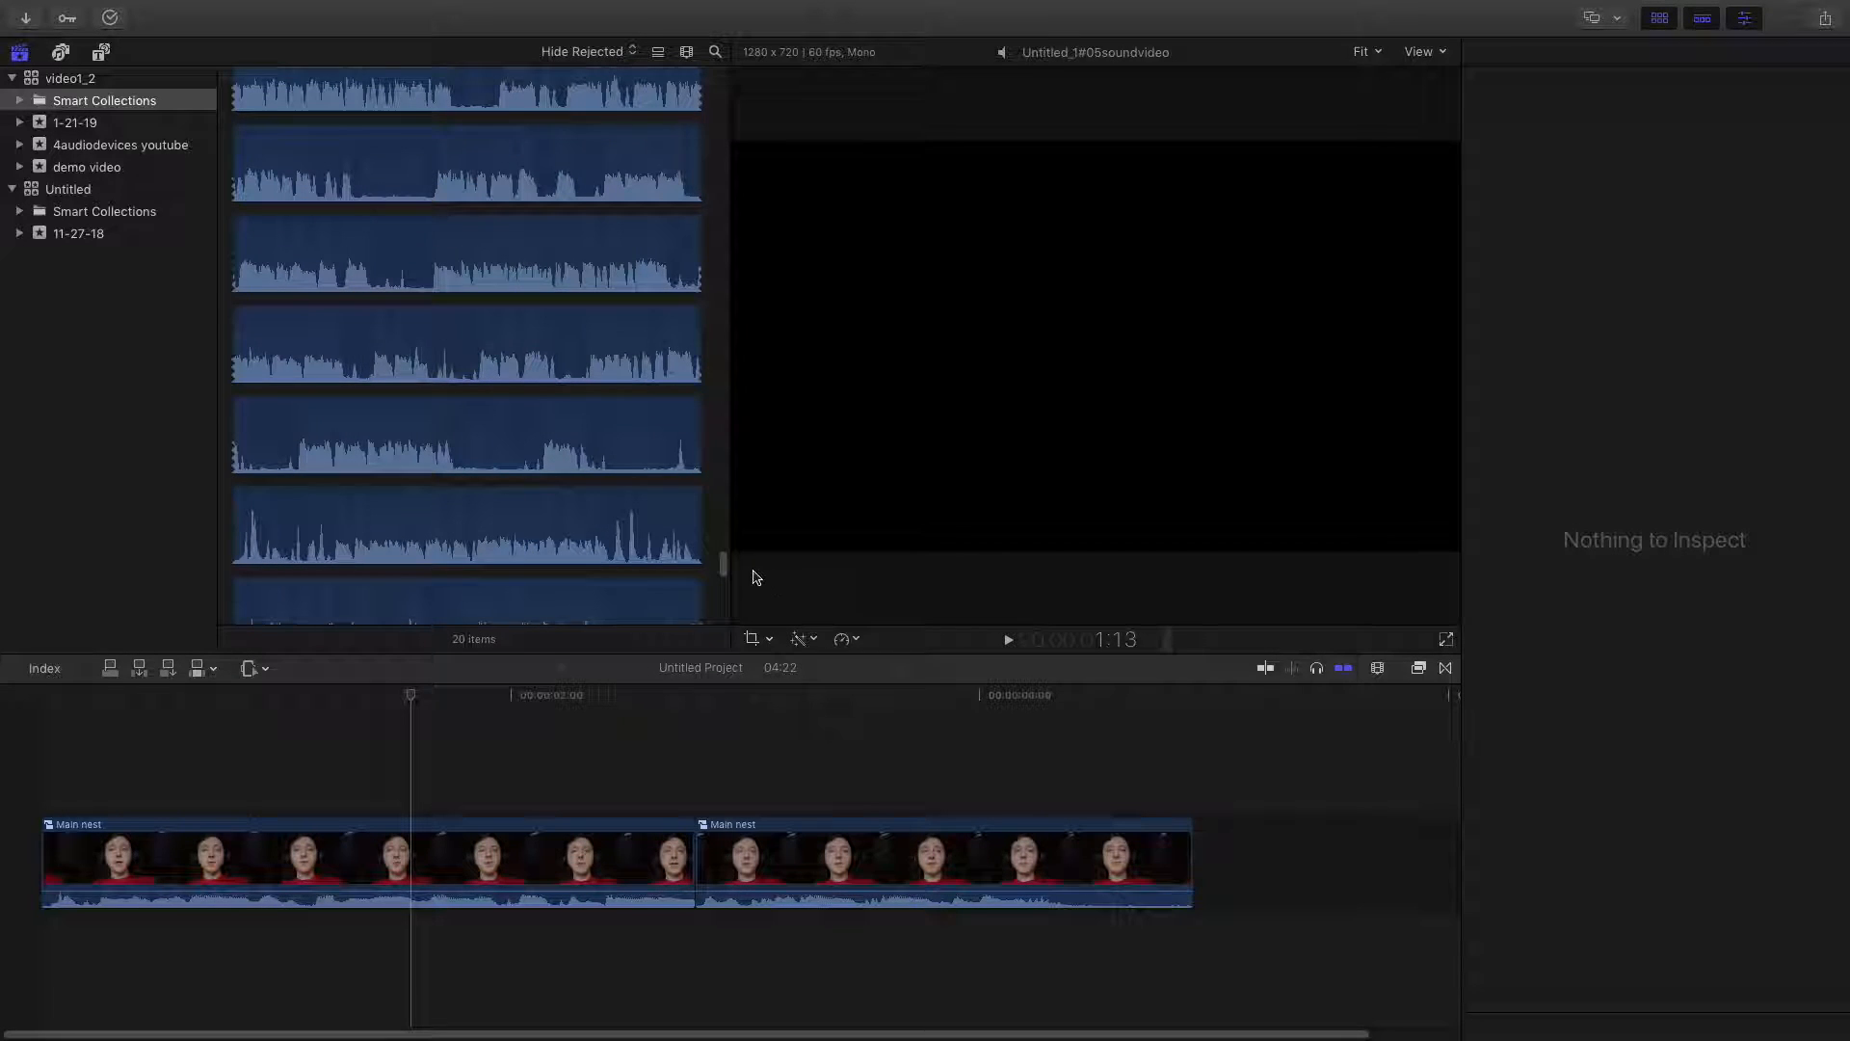
pyautogui.moveTo(724, 568); pyautogui.dragTo(730, 355)
pyautogui.click(417, 692)
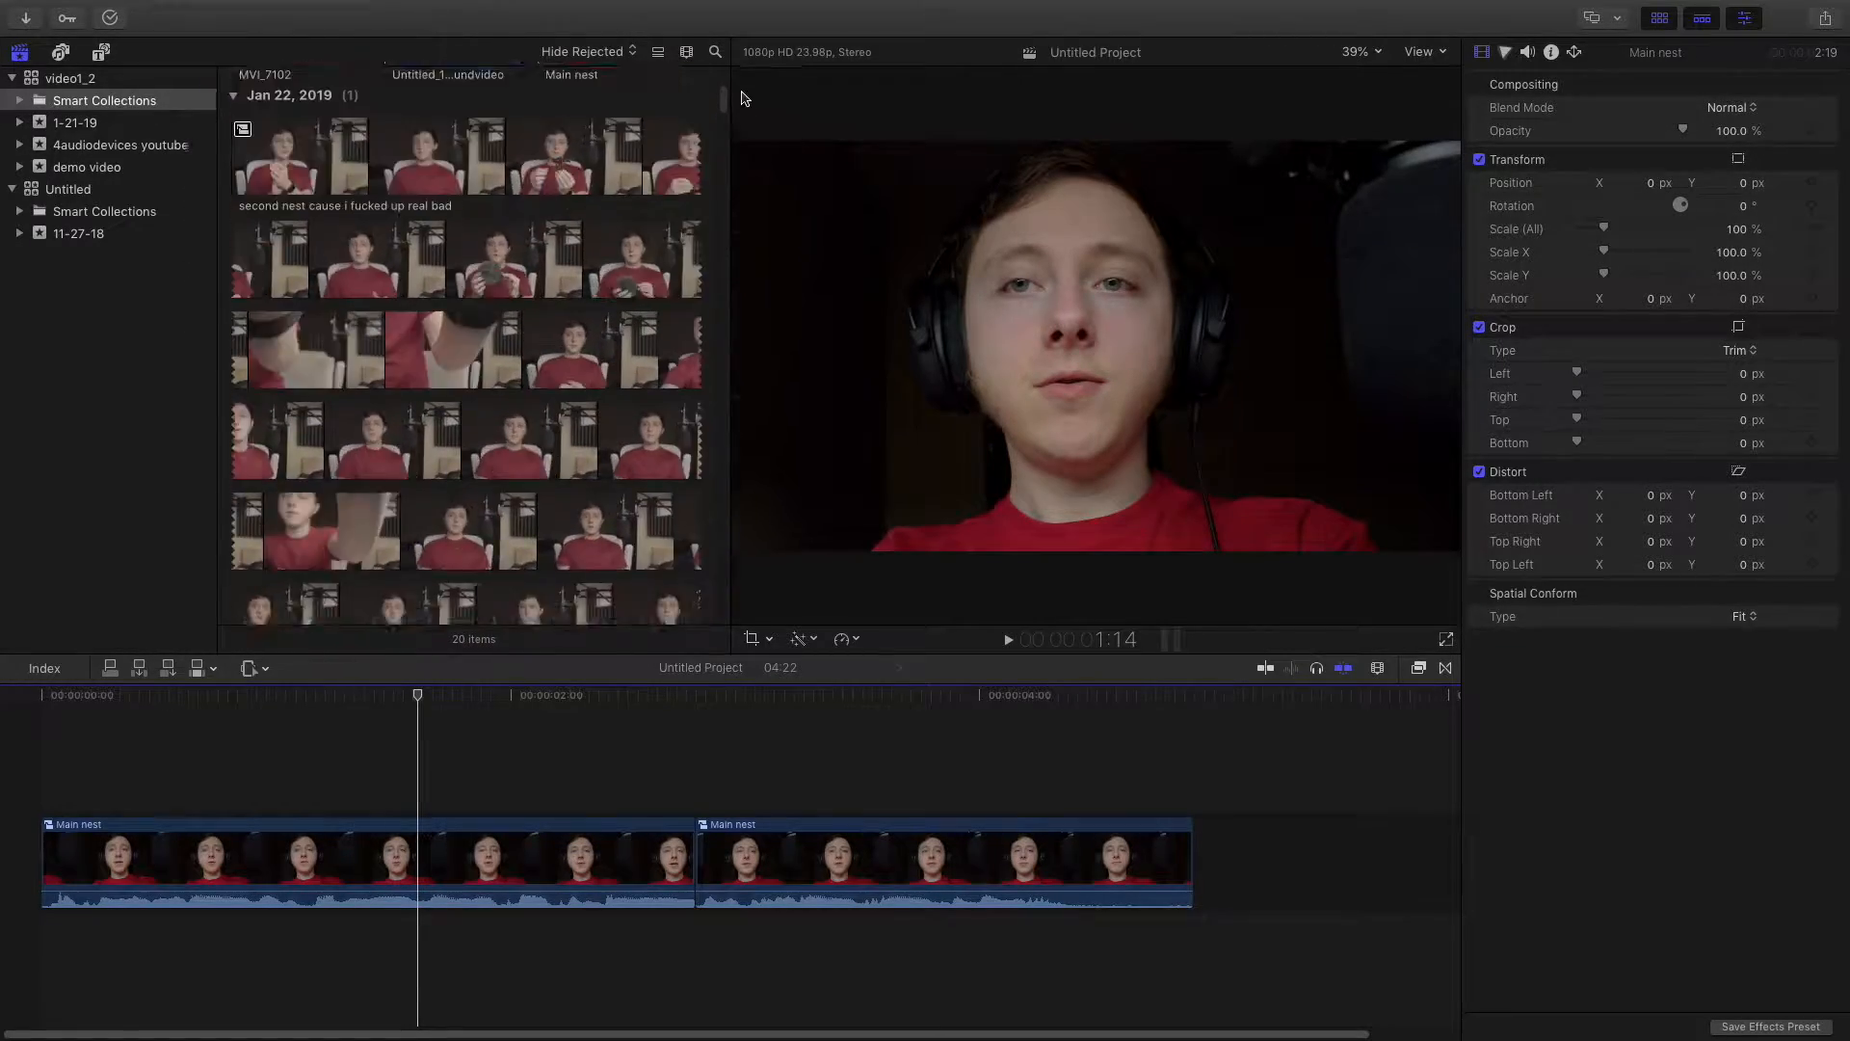
pyautogui.moveTo(740, 81); pyautogui.dragTo(747, 123)
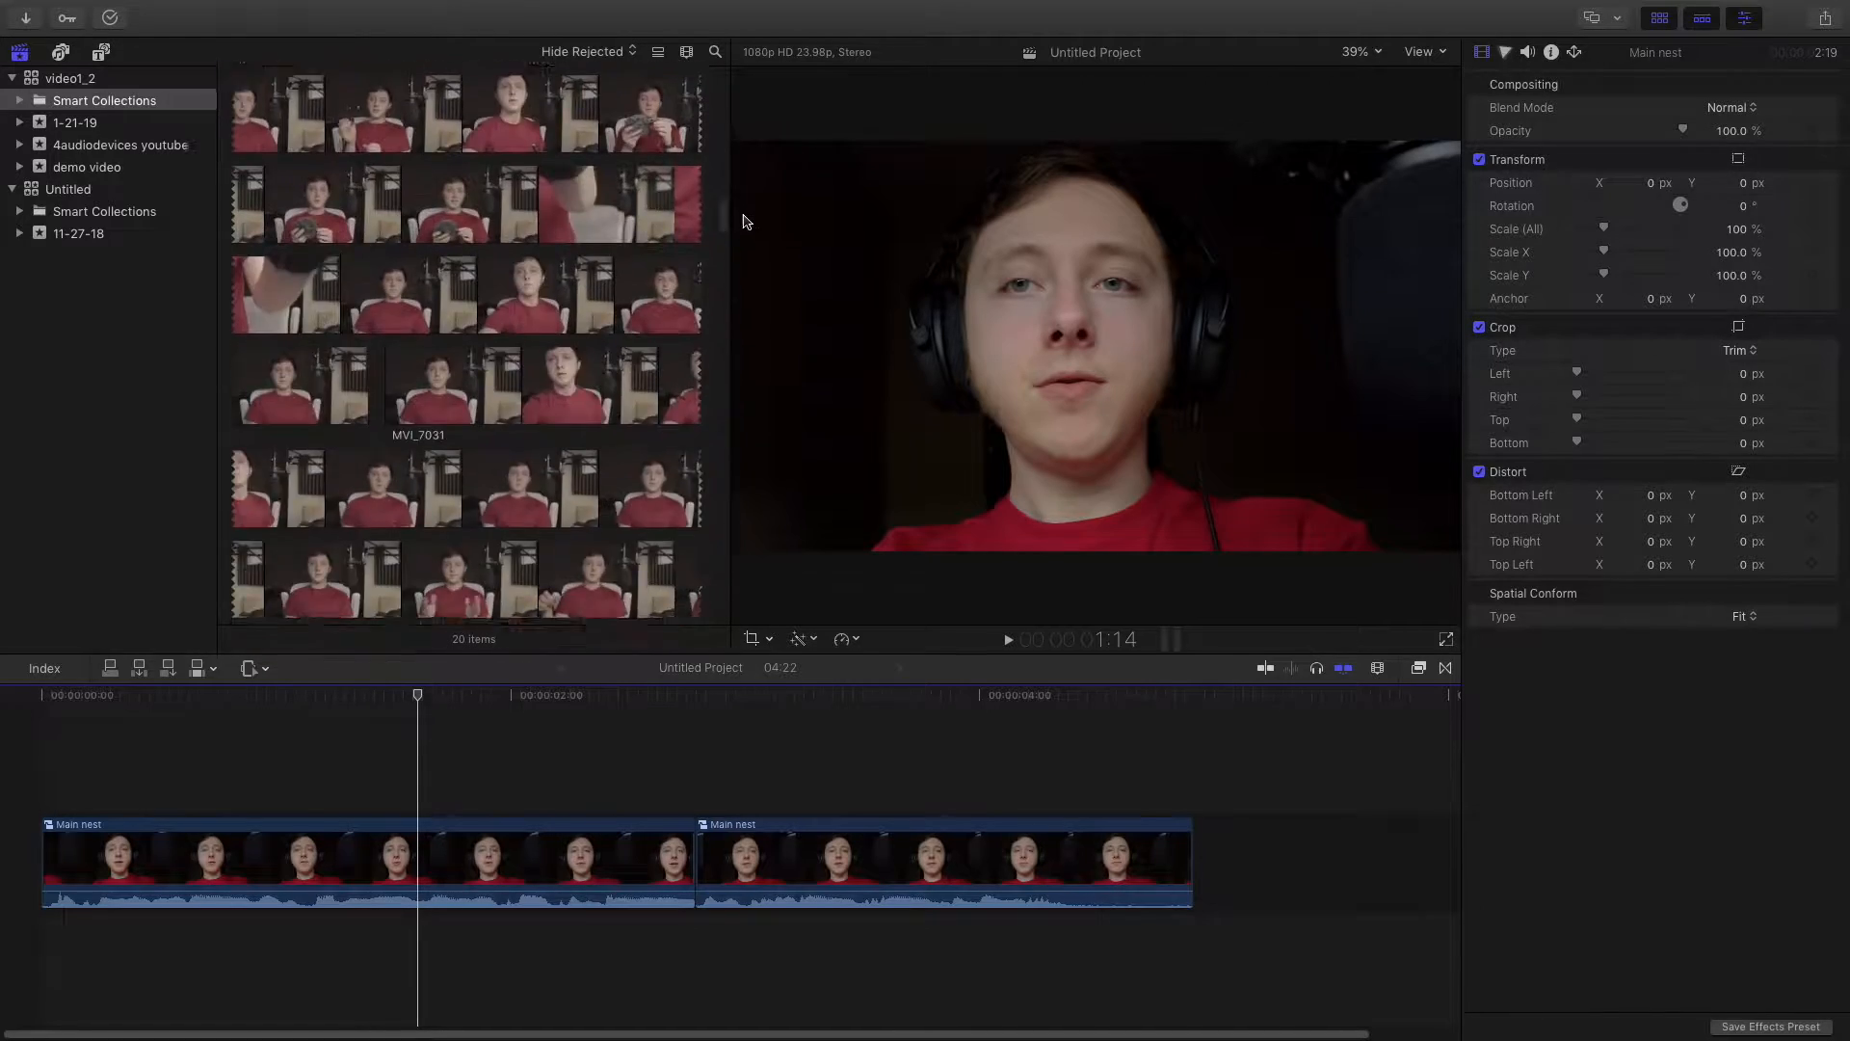
pyautogui.moveTo(748, 376); pyautogui.dragTo(748, 517)
pyautogui.moveTo(737, 595); pyautogui.dragTo(727, 56)
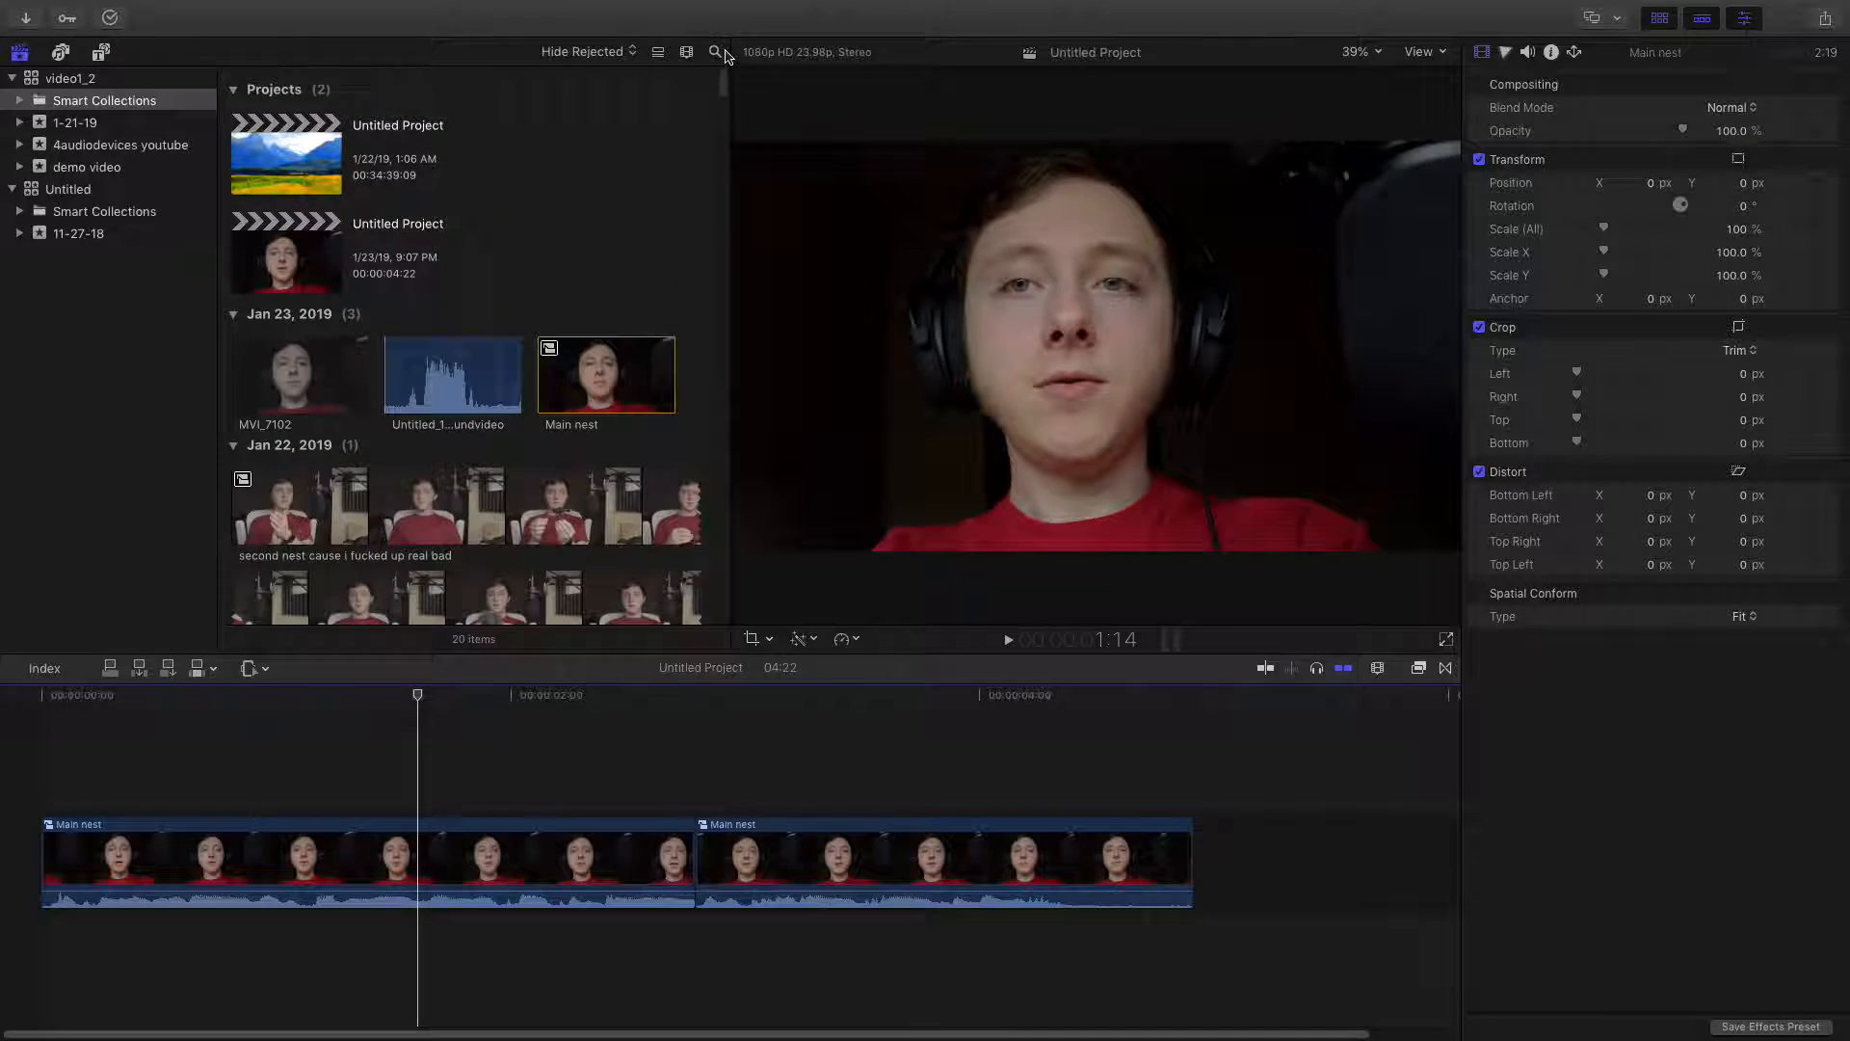
# Step: Compare the list and filmstrip views of the video1_2 library's media, ending in filmstrip view
pyautogui.click(660, 53)
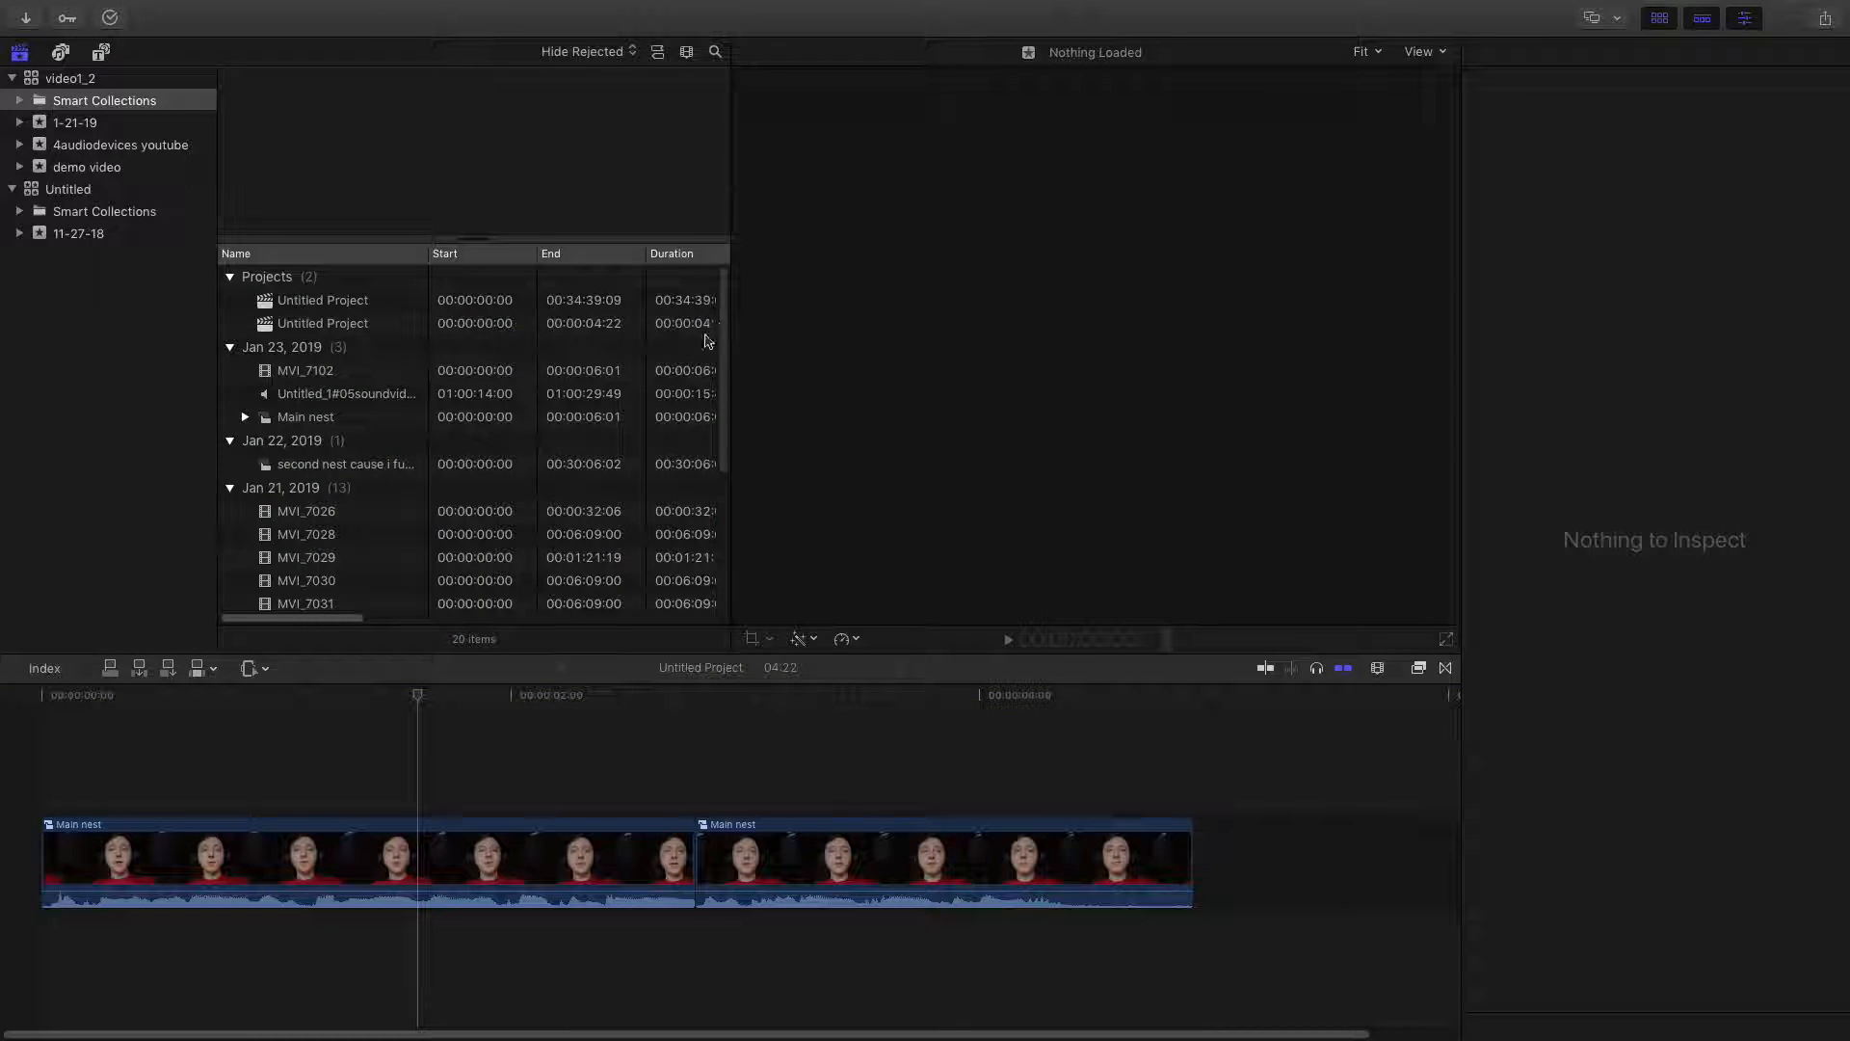
pyautogui.scroll(-5, 356, 352)
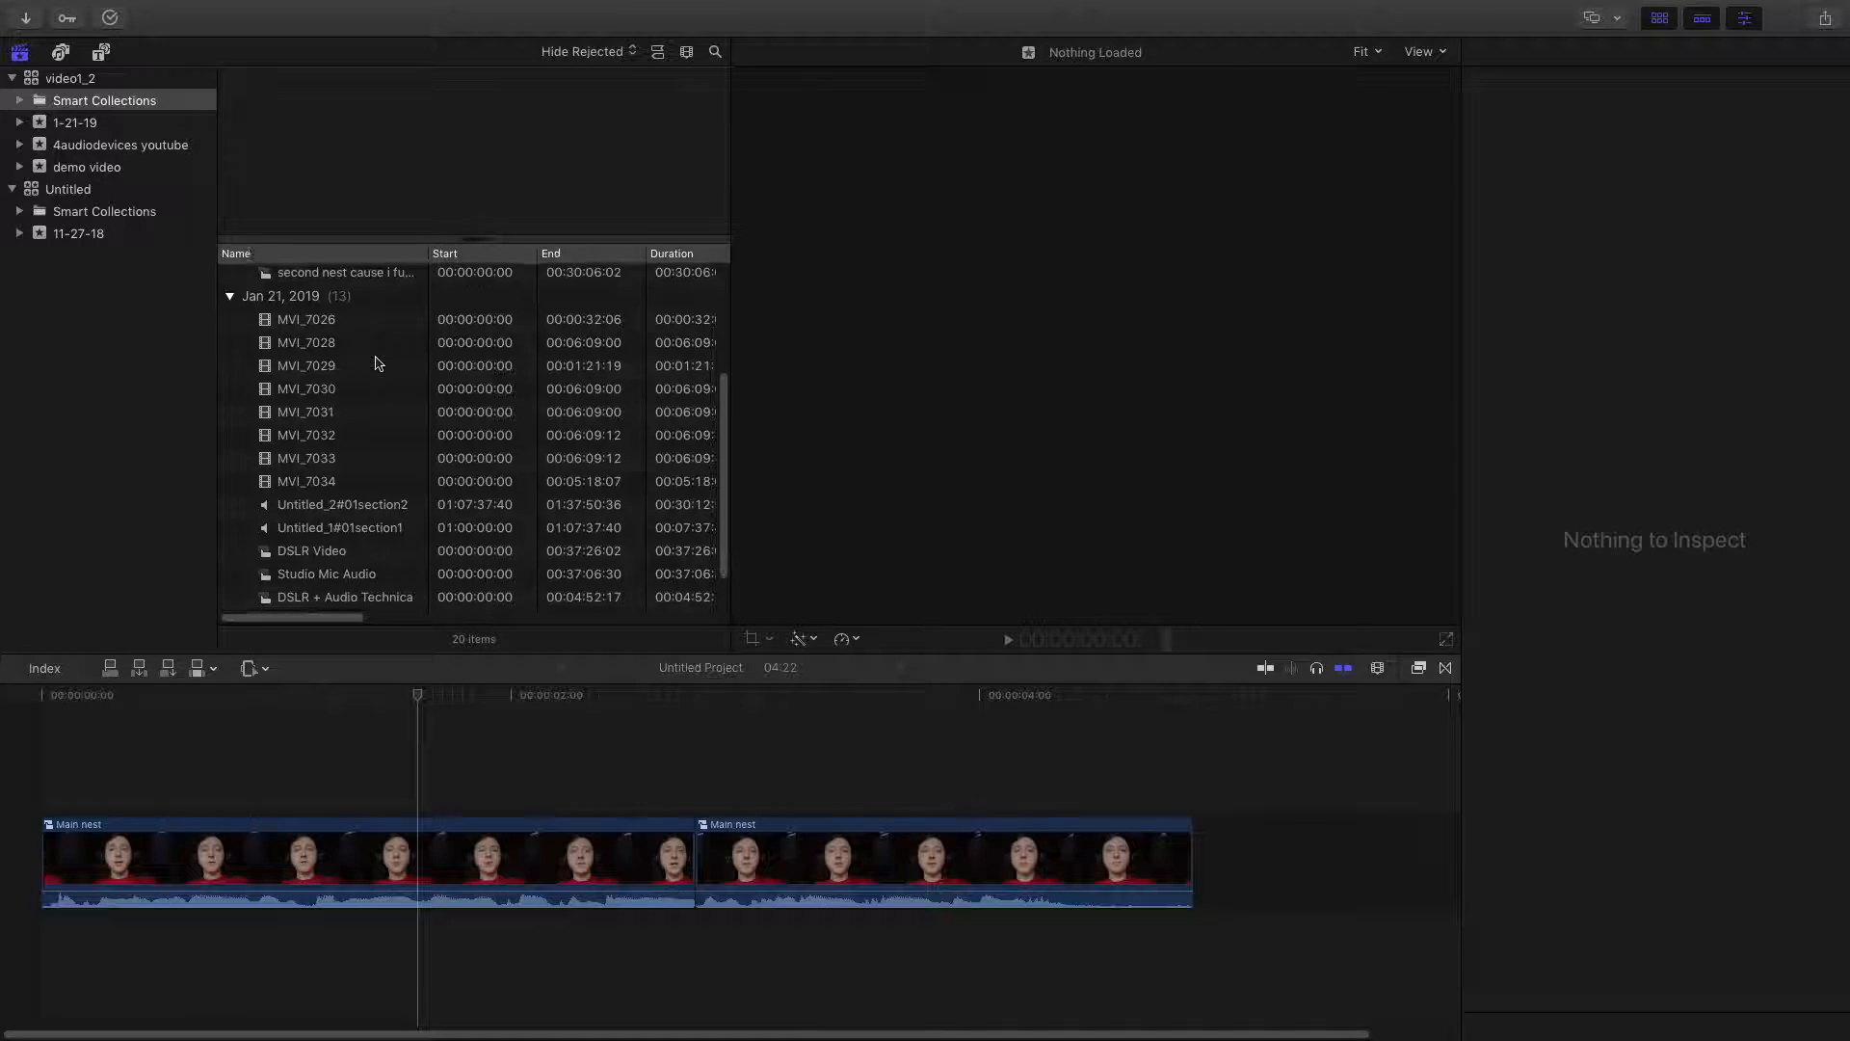
pyautogui.scroll(5, 399, 493)
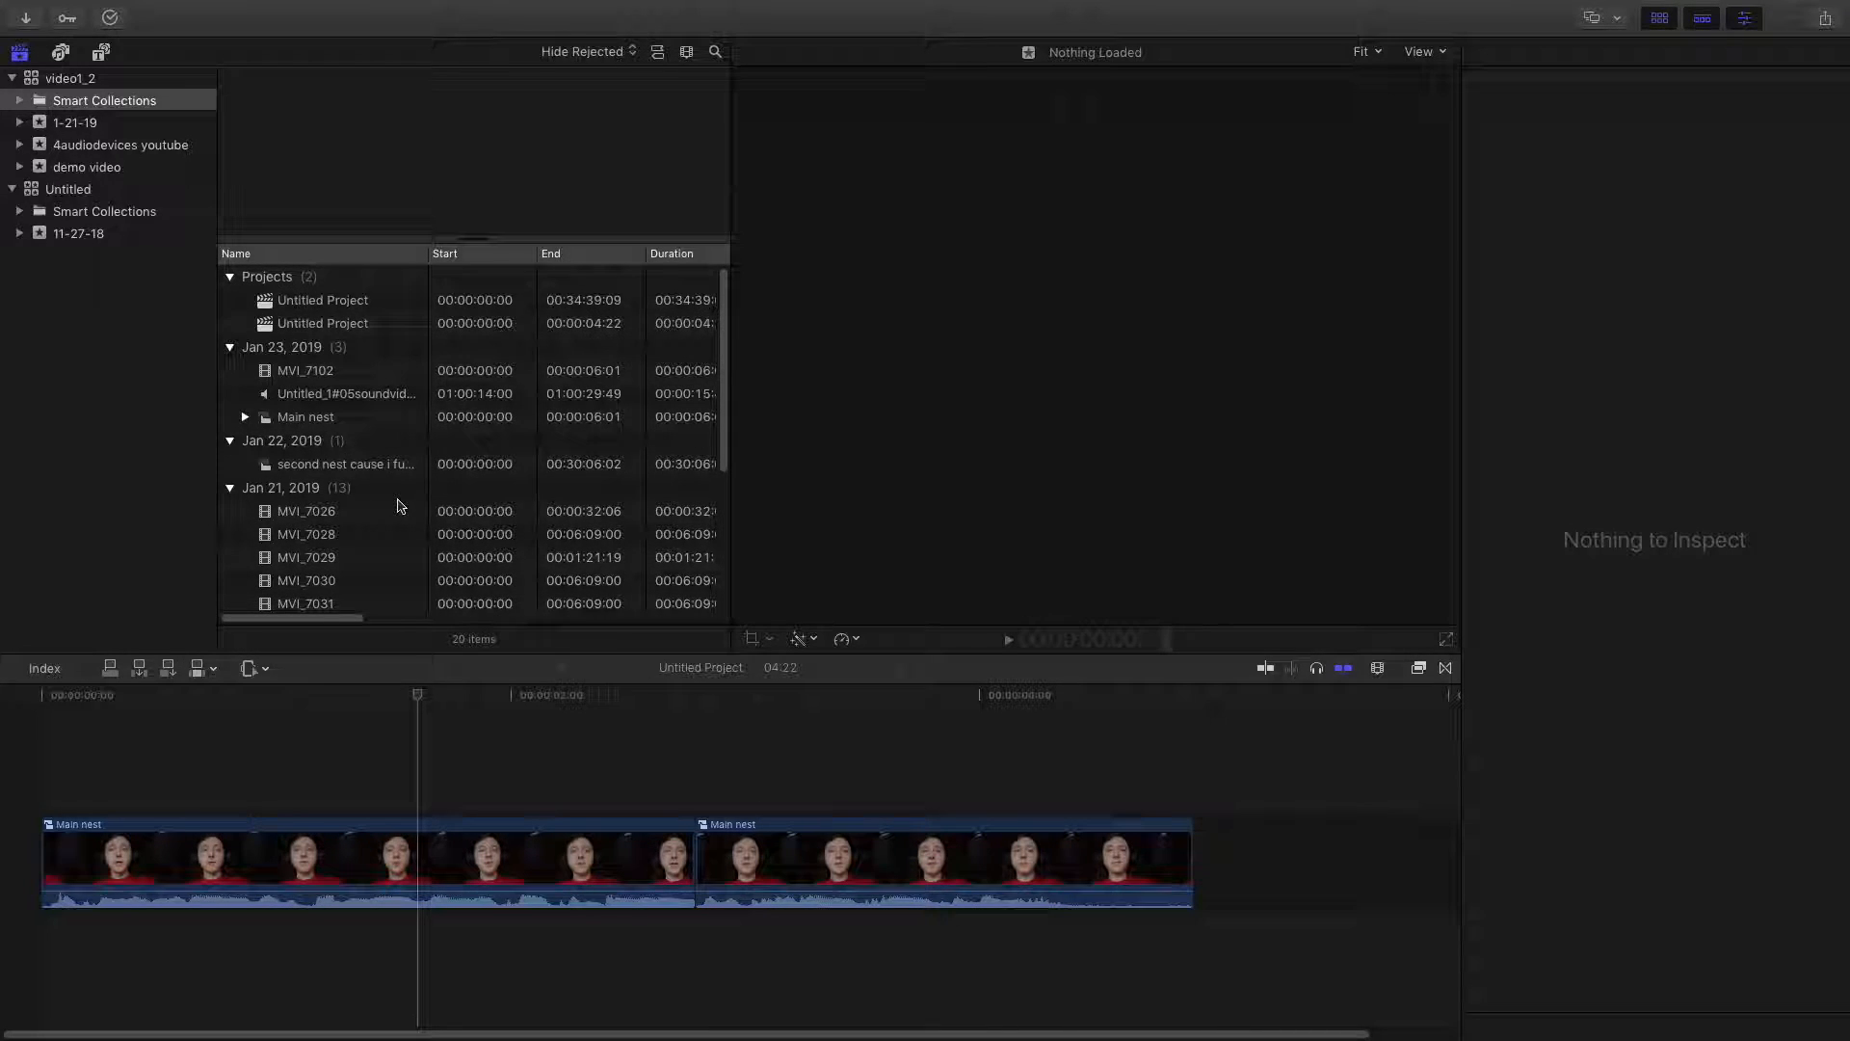
pyautogui.click(659, 56)
pyautogui.scroll(-2, 598, 362)
pyautogui.scroll(2, 598, 362)
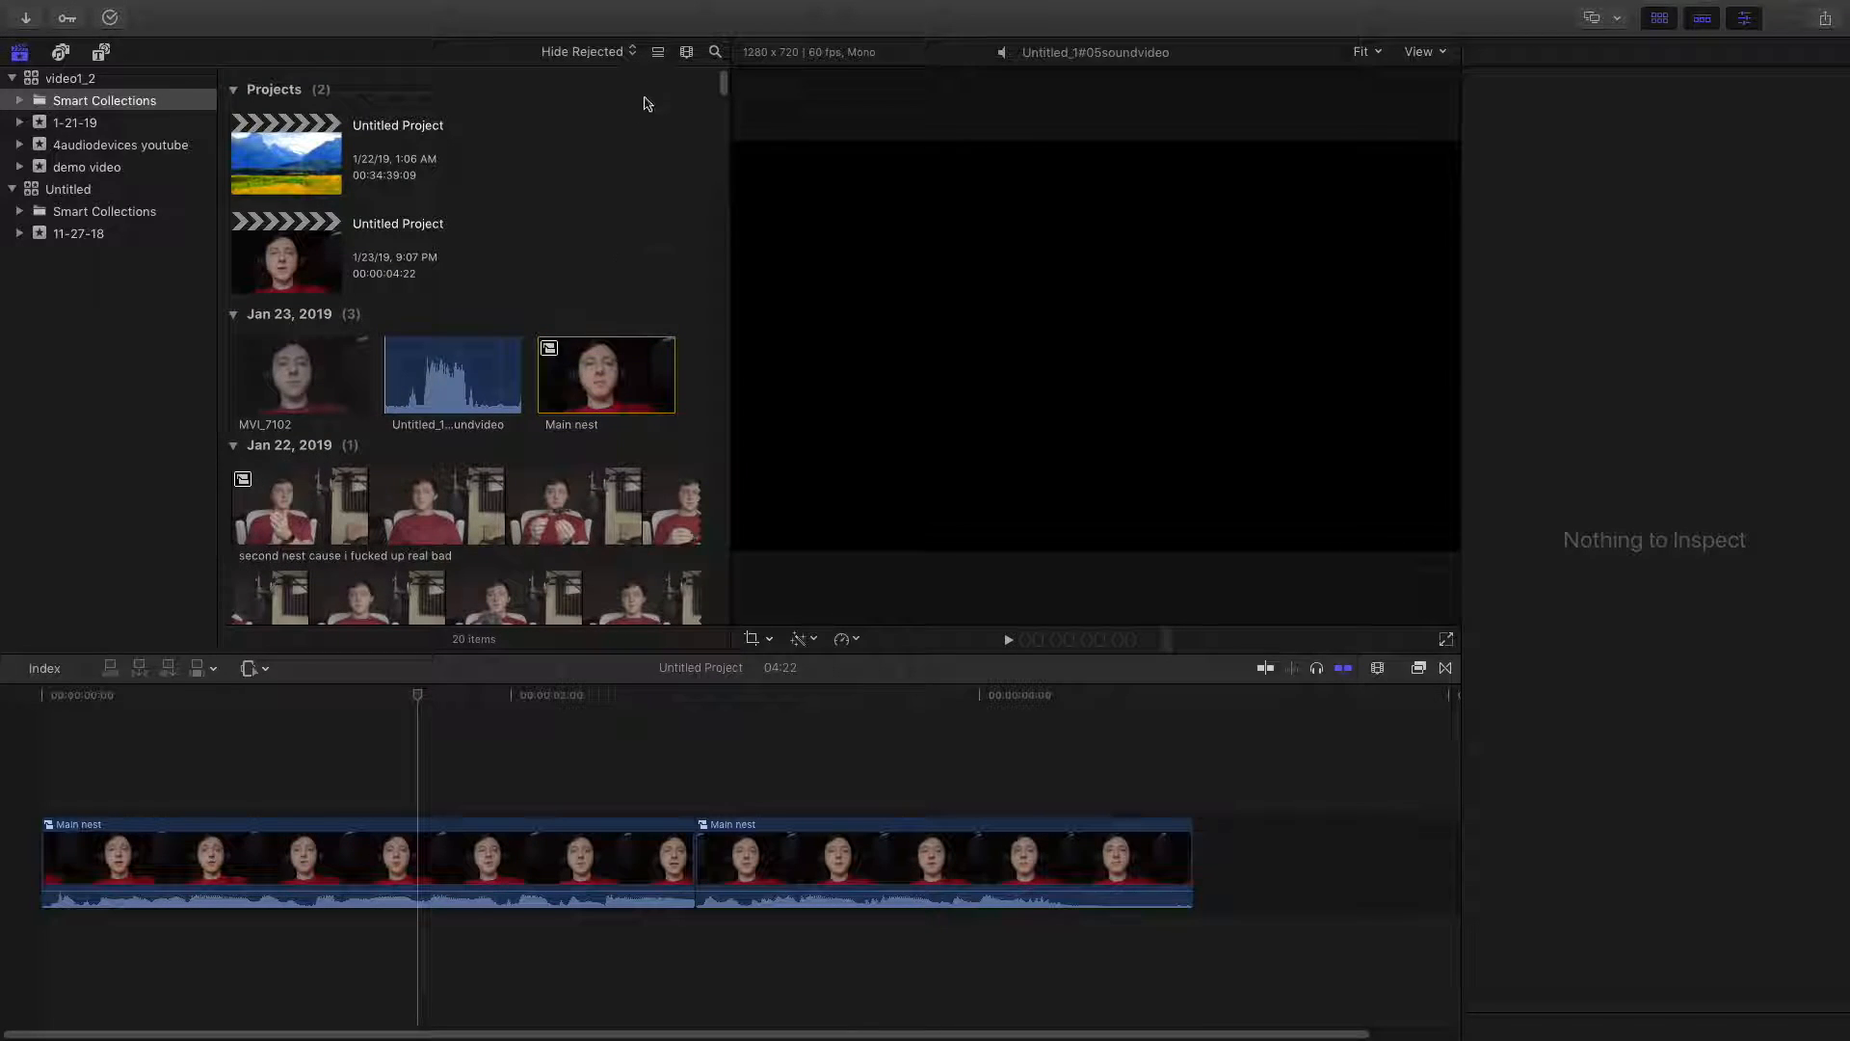
pyautogui.click(657, 52)
pyautogui.scroll(-2, 618, 369)
pyautogui.scroll(2, 618, 369)
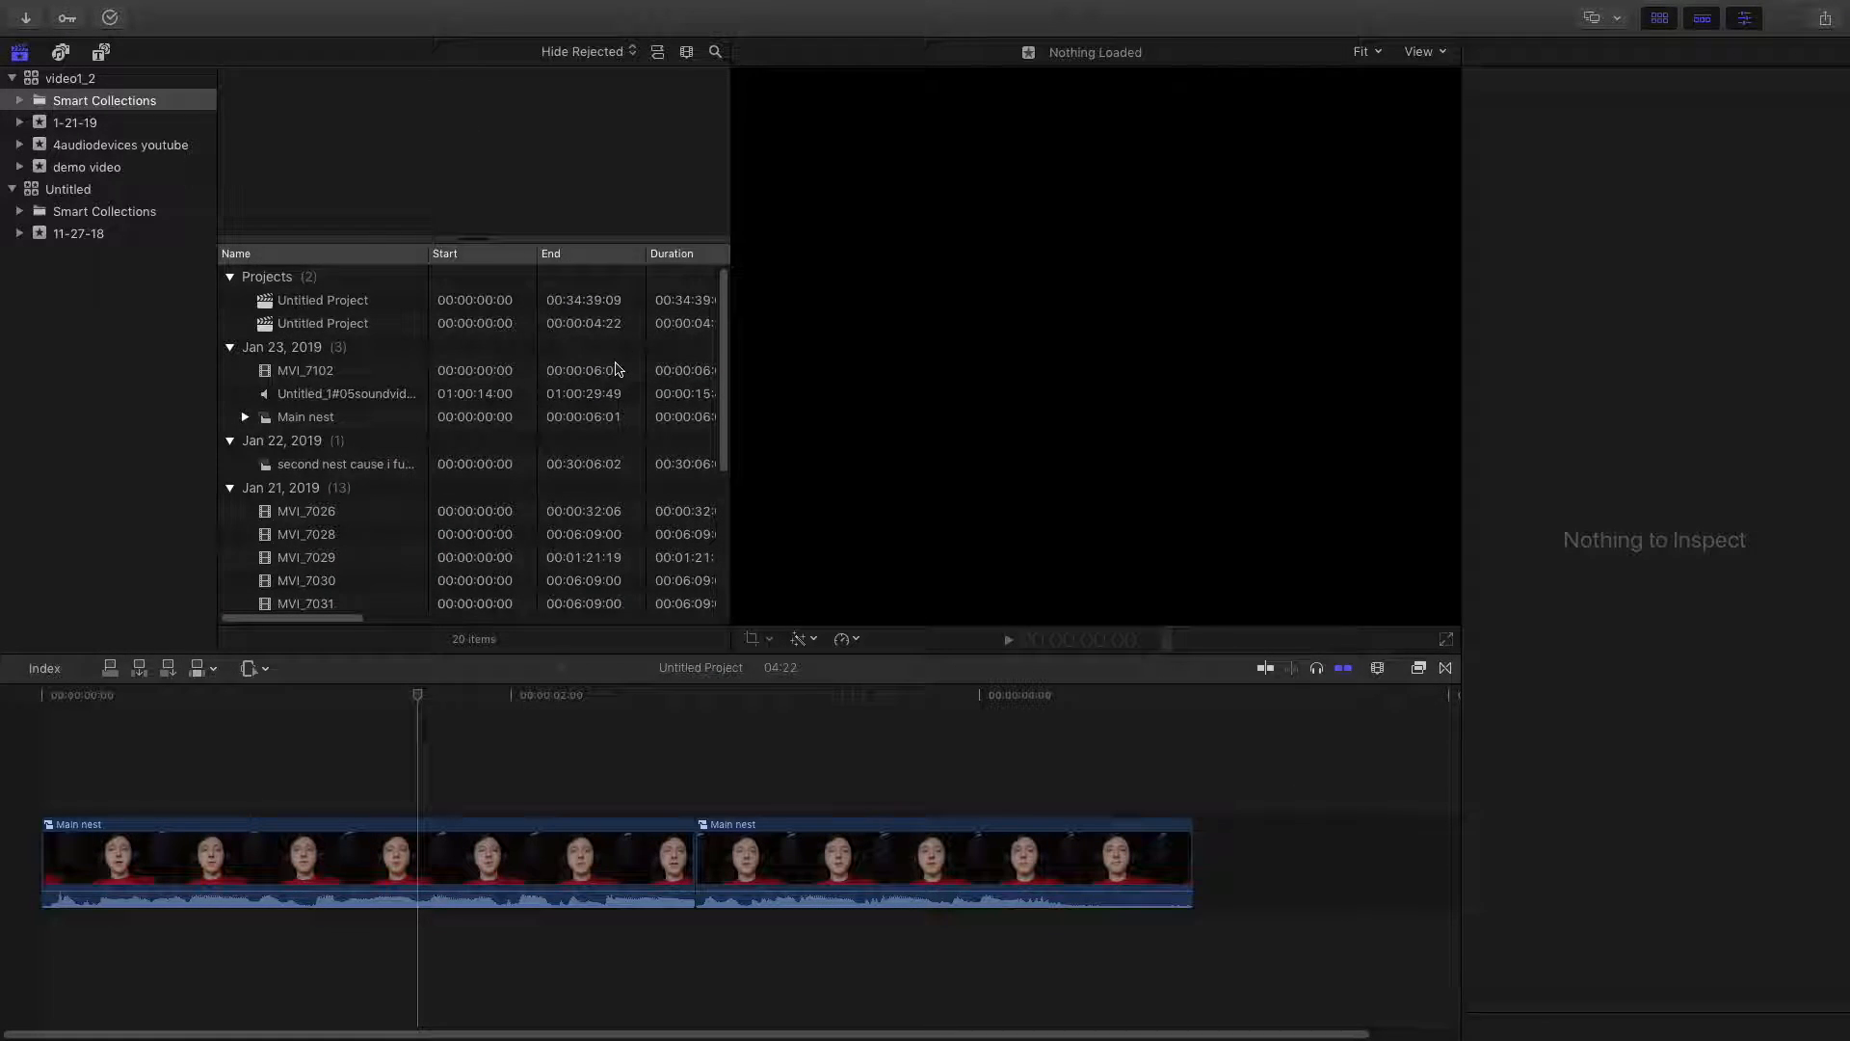
pyautogui.click(658, 53)
pyautogui.click(659, 56)
pyautogui.click(659, 56)
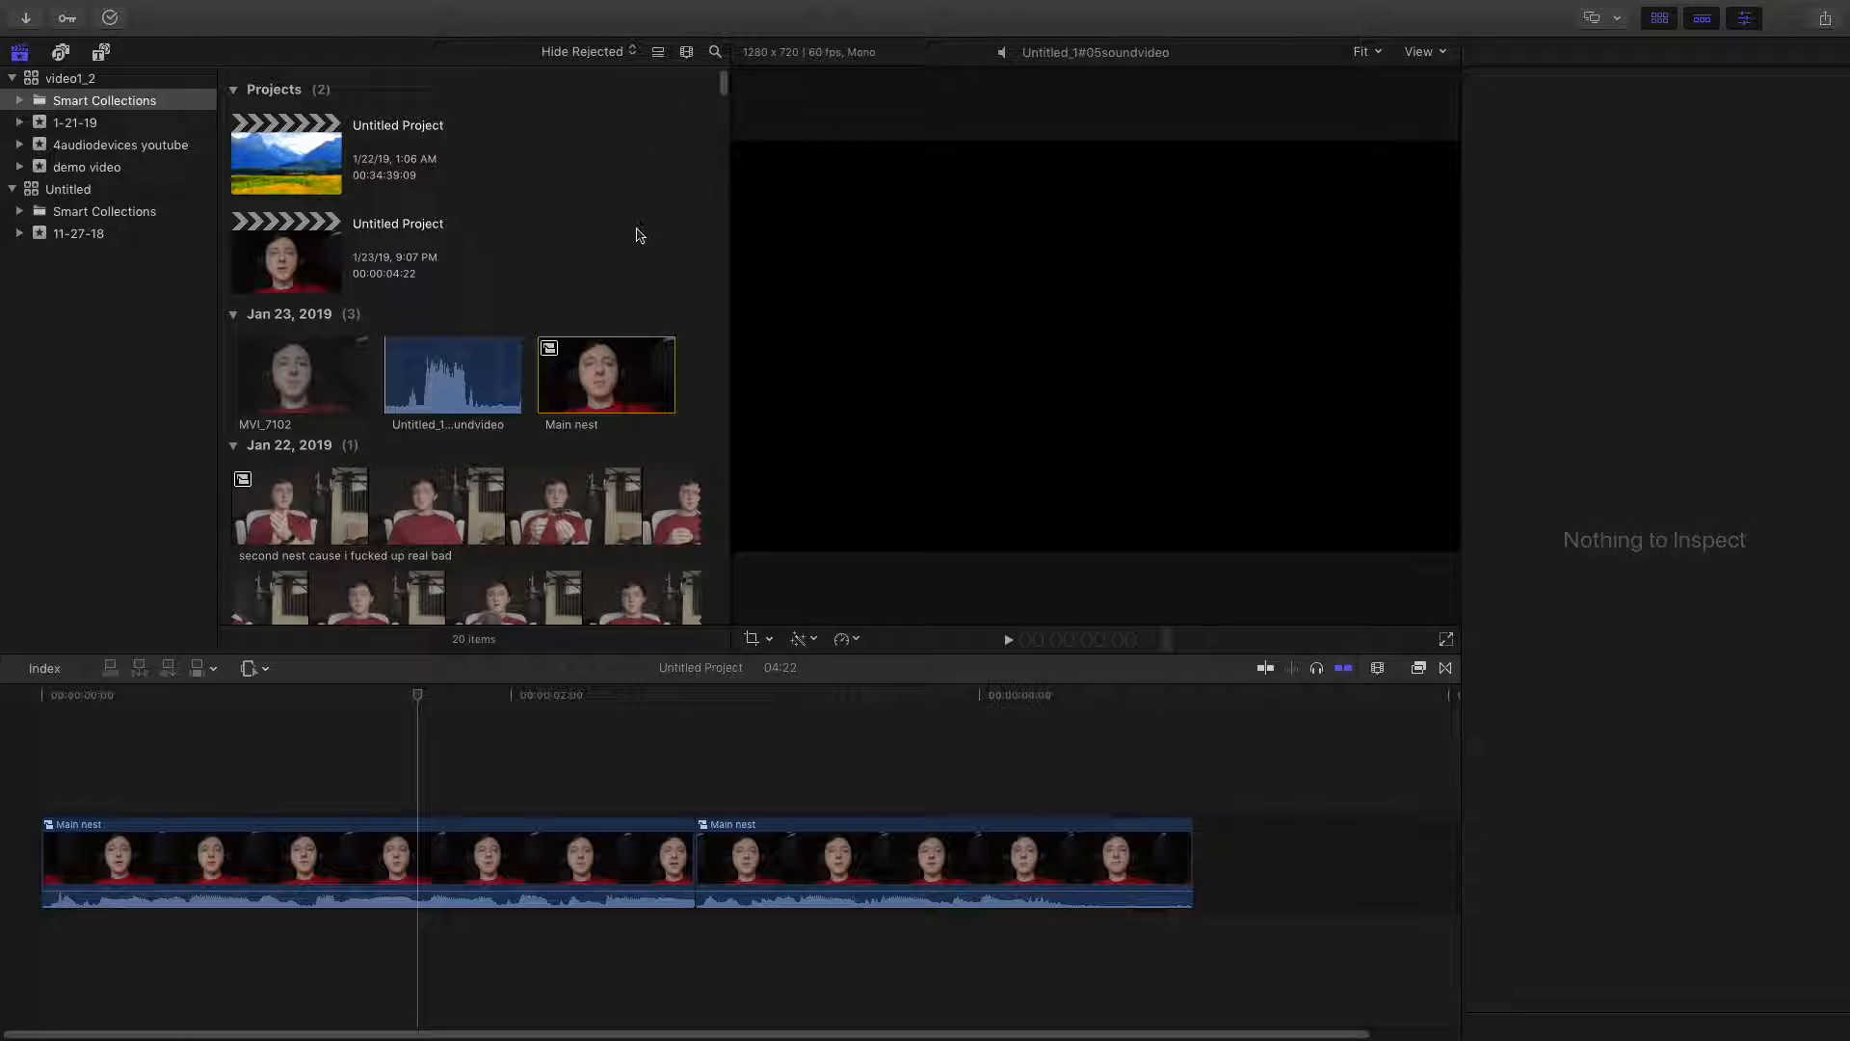
# Step: Turn on skimming for the Untitled Project timeline
pyautogui.click(512, 759)
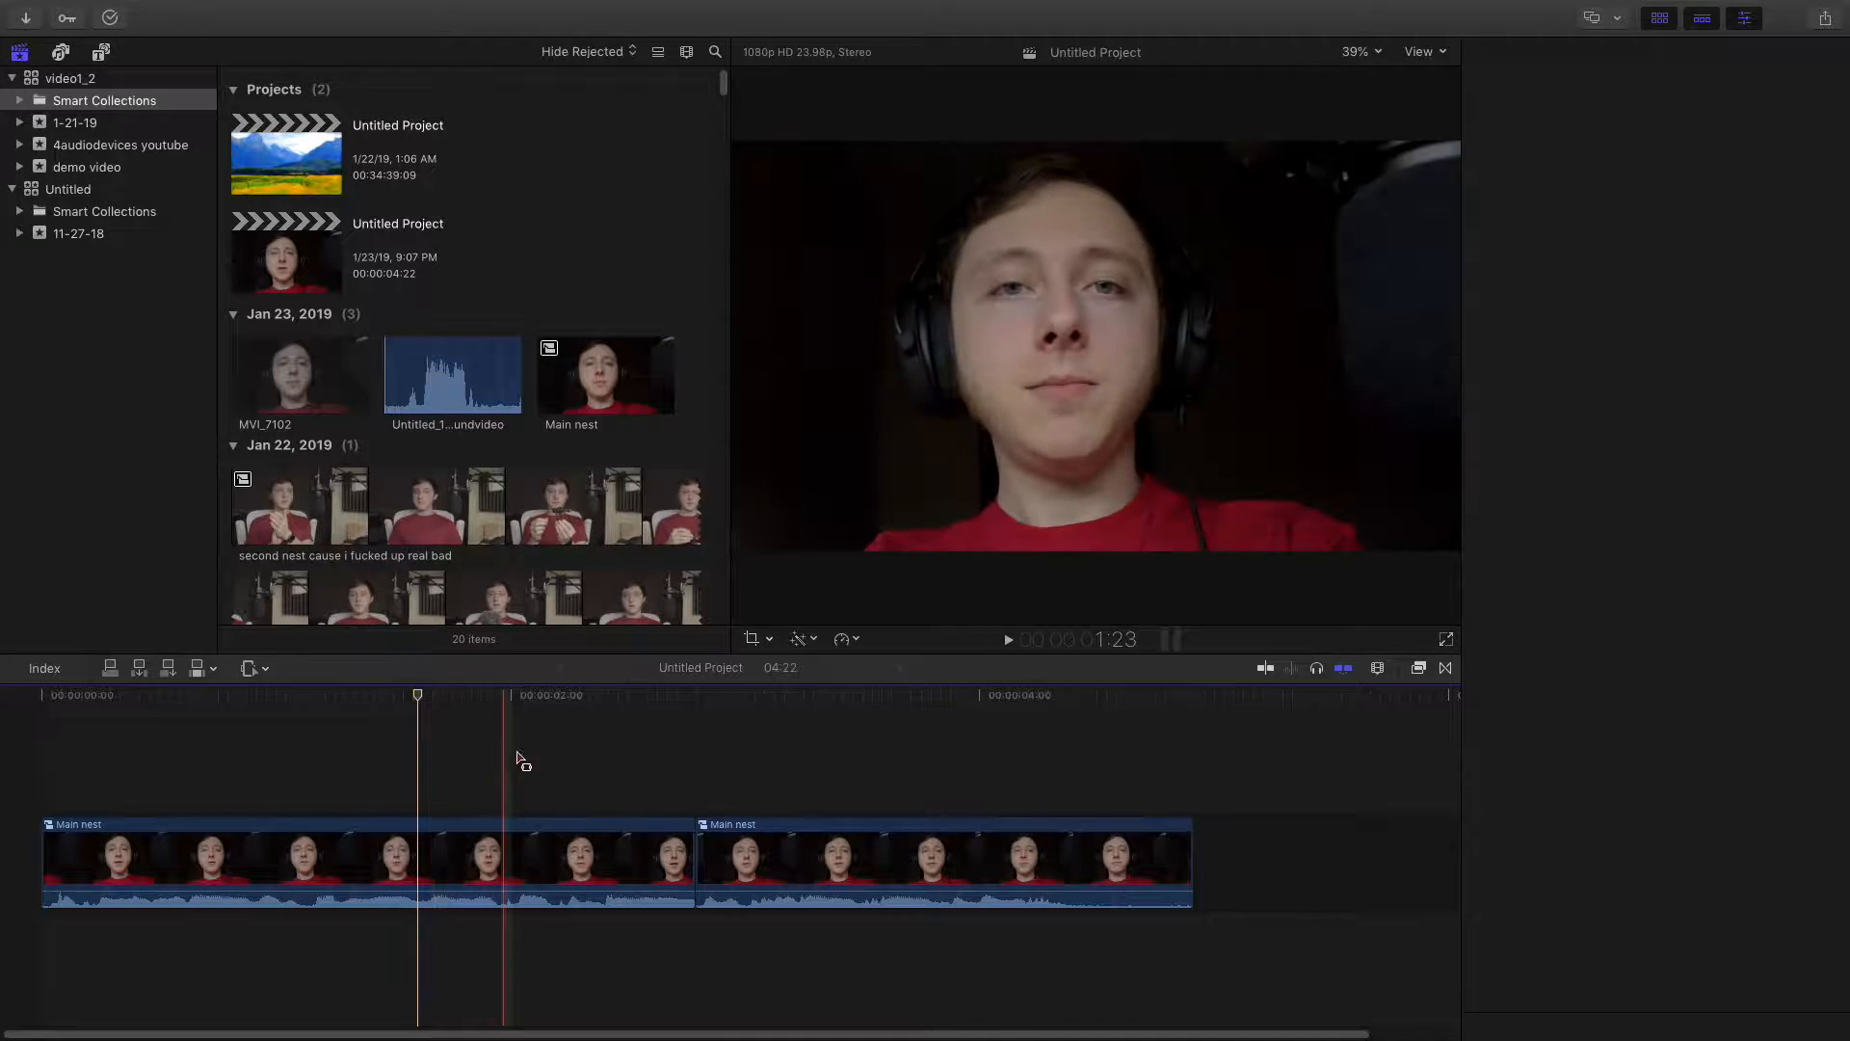
pyautogui.click(1267, 670)
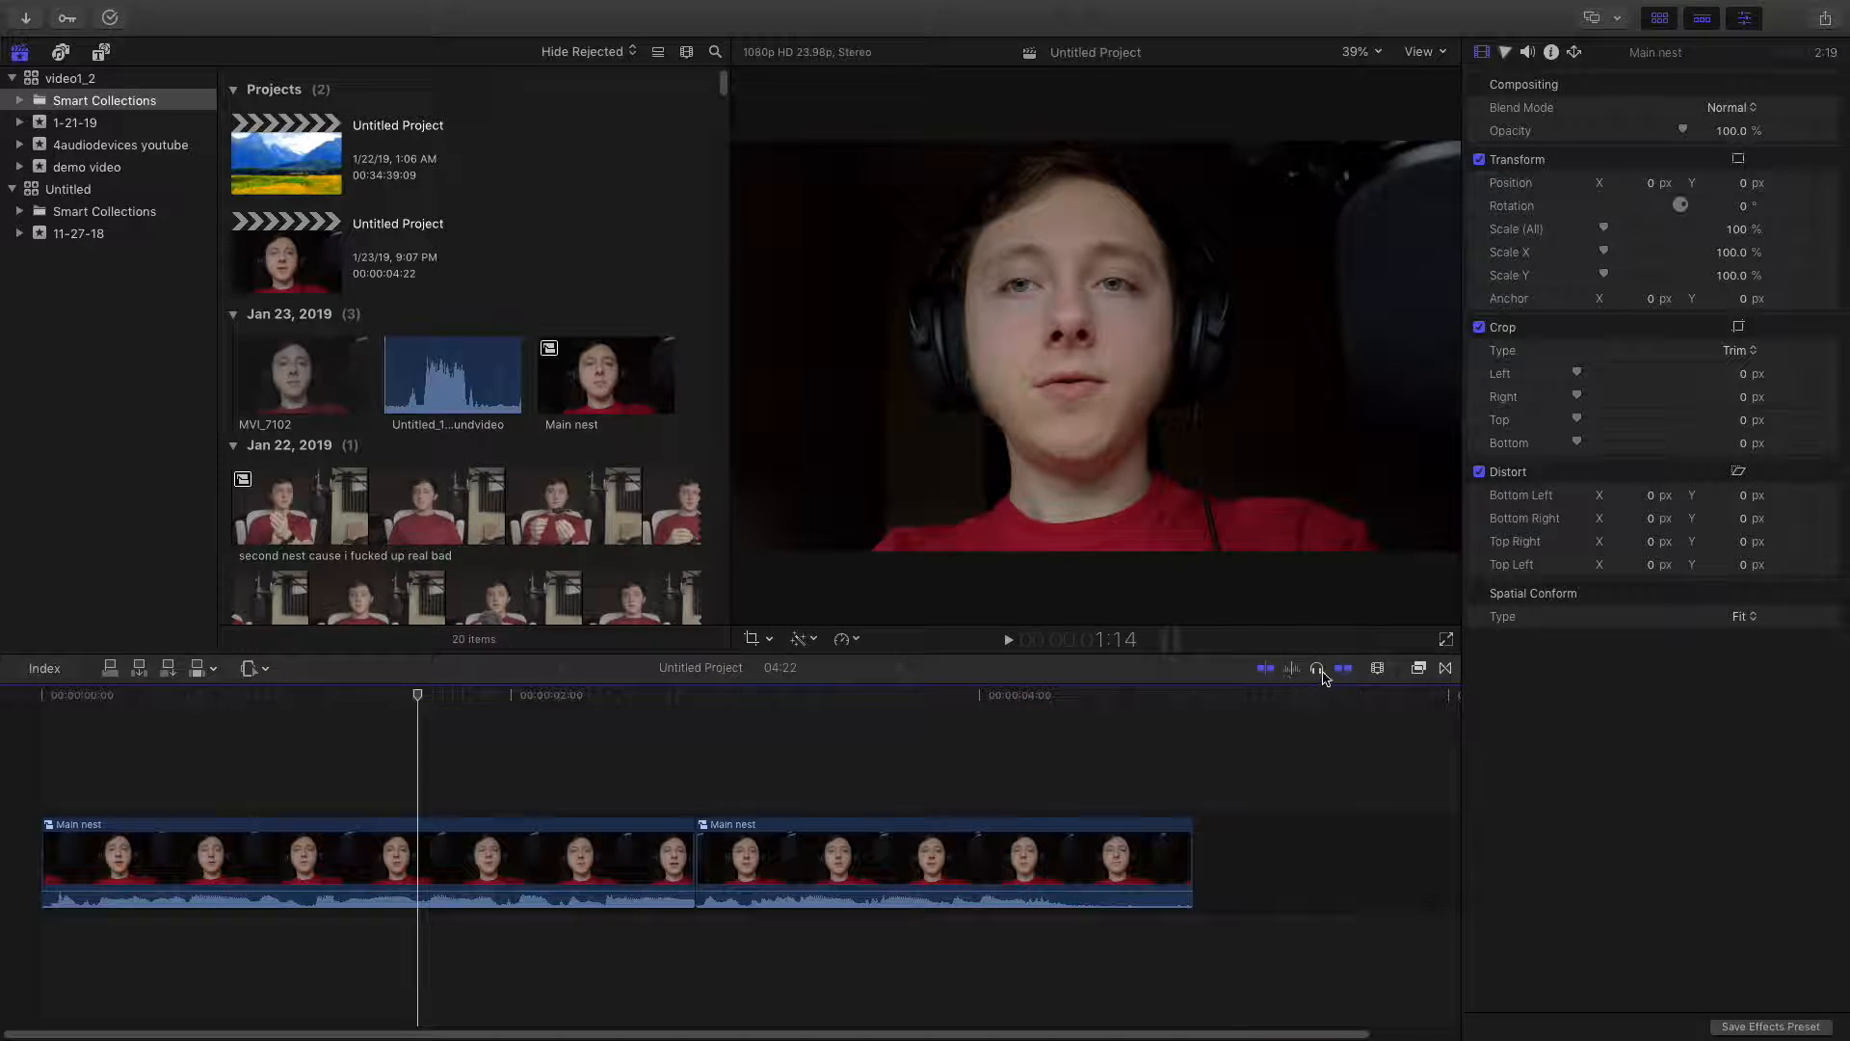
# Step: Move the playhead close to the end of the second Main nest clip and switch to the Select tool
pyautogui.click(1161, 742)
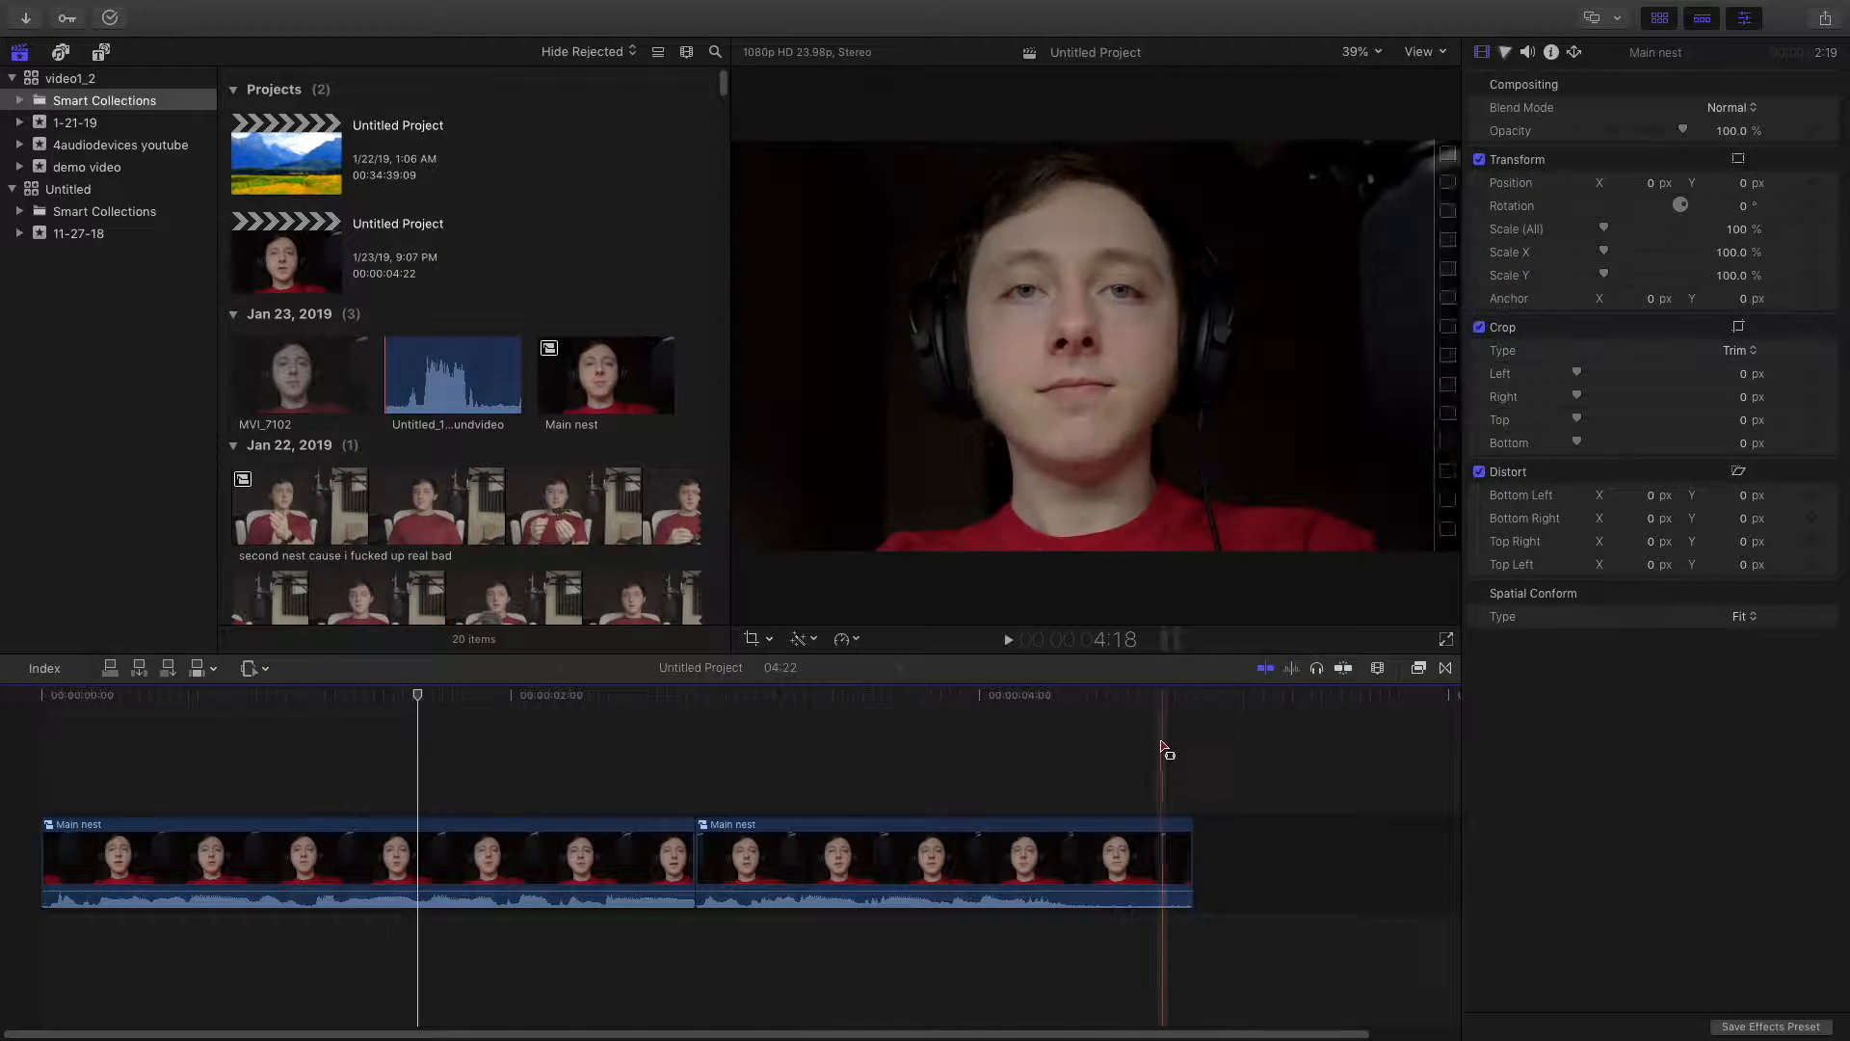
pyautogui.click(248, 667)
pyautogui.click(272, 694)
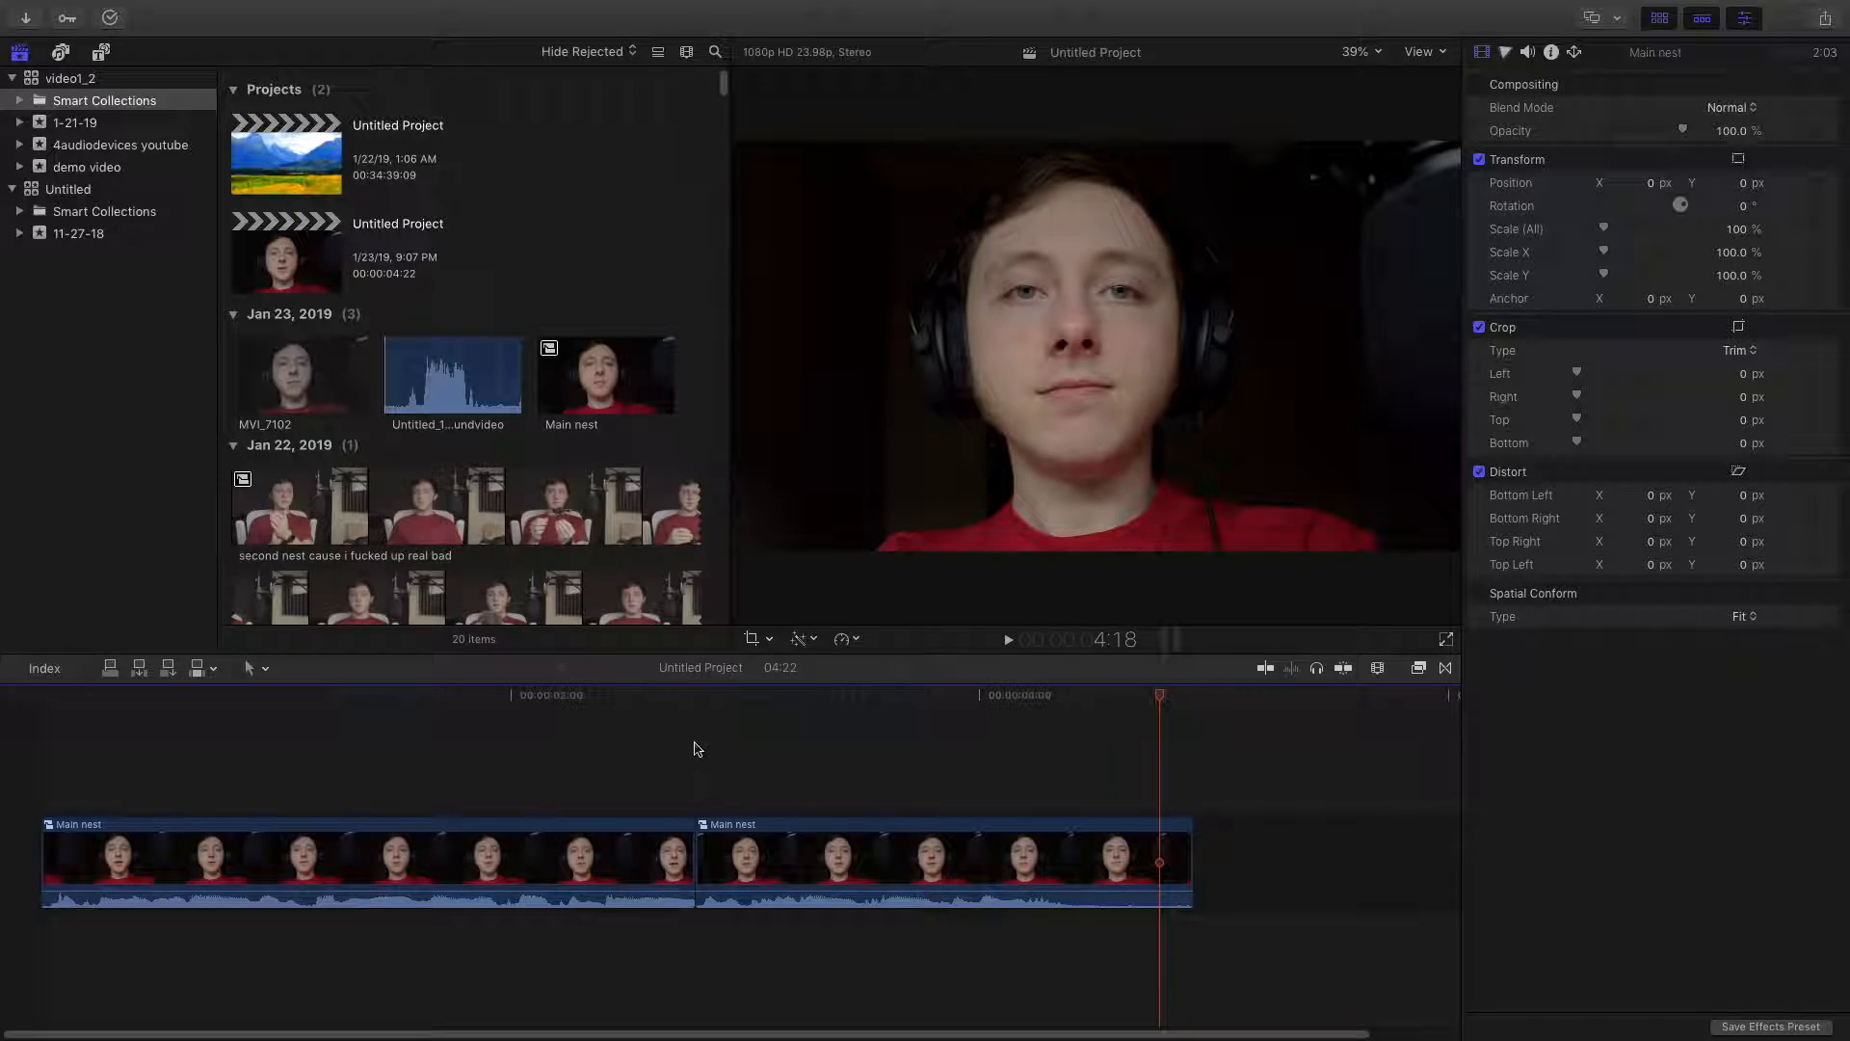
# Step: Turn on timeline skimming, and try switching audio skimming and snapping on and off
pyautogui.click(1266, 670)
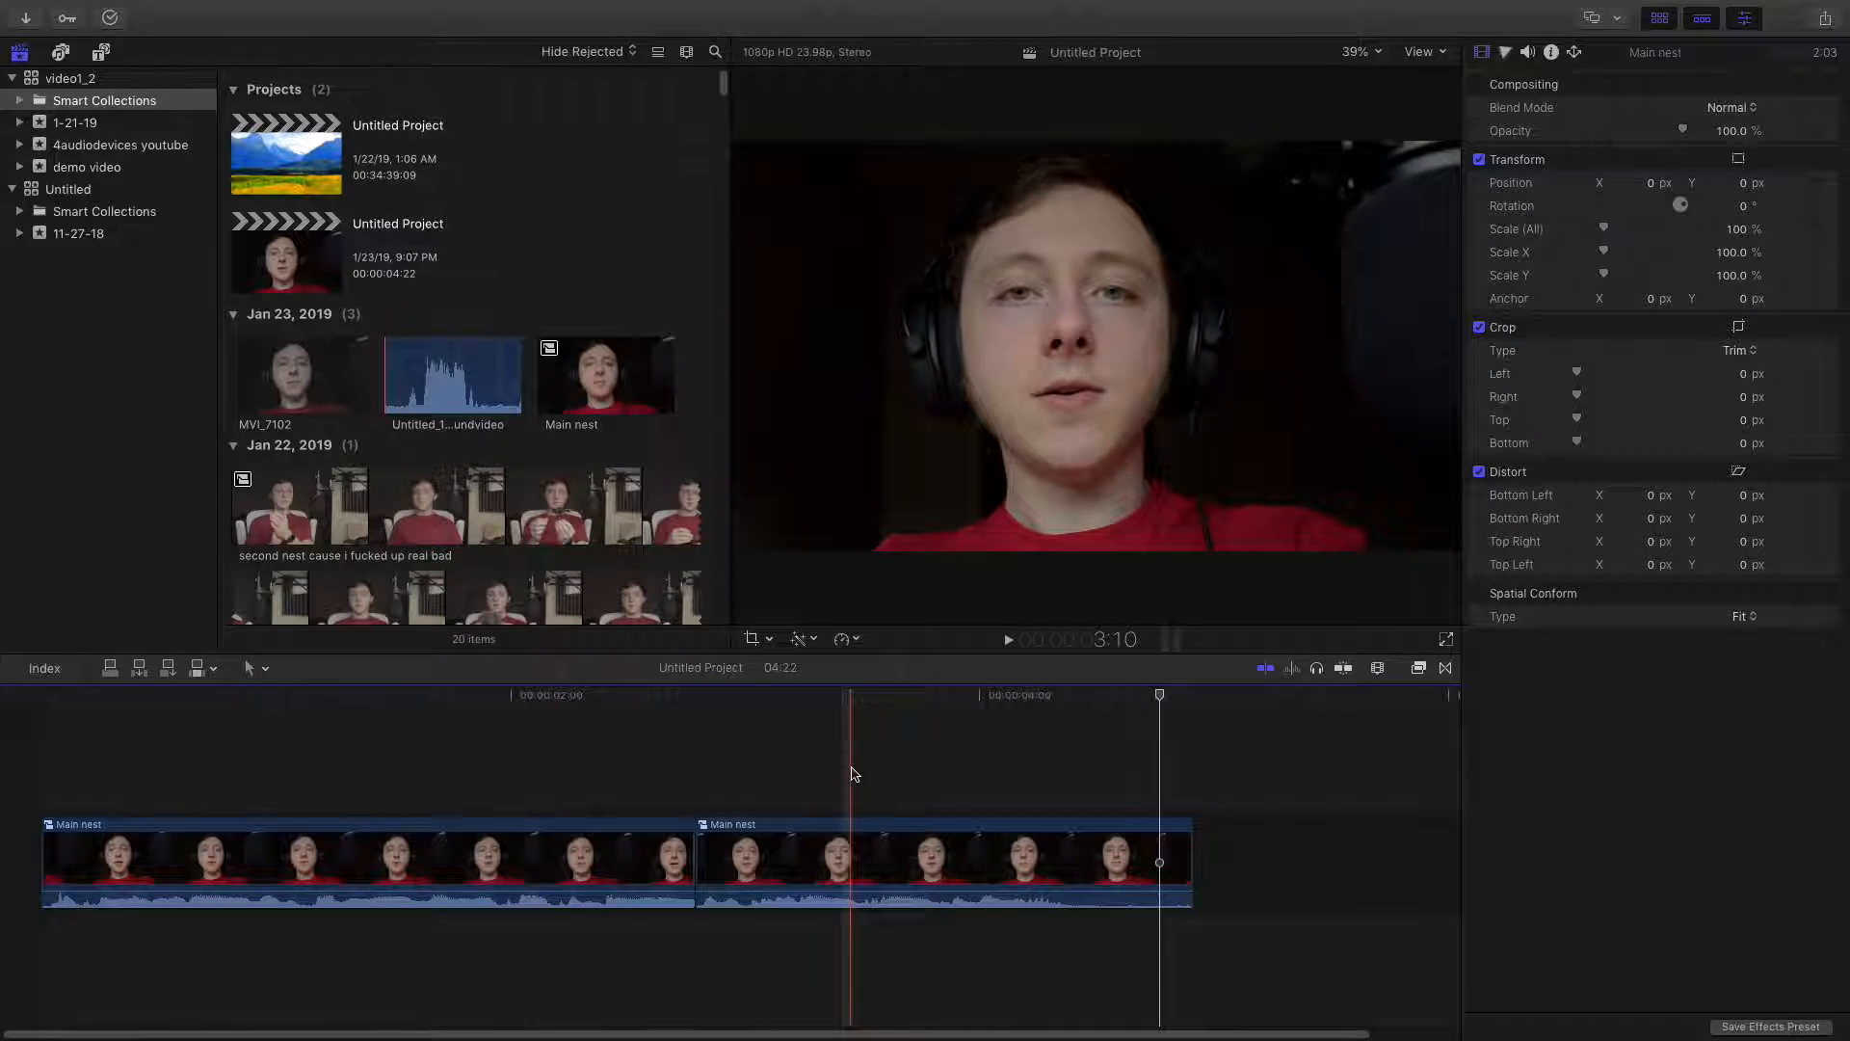
pyautogui.click(1292, 668)
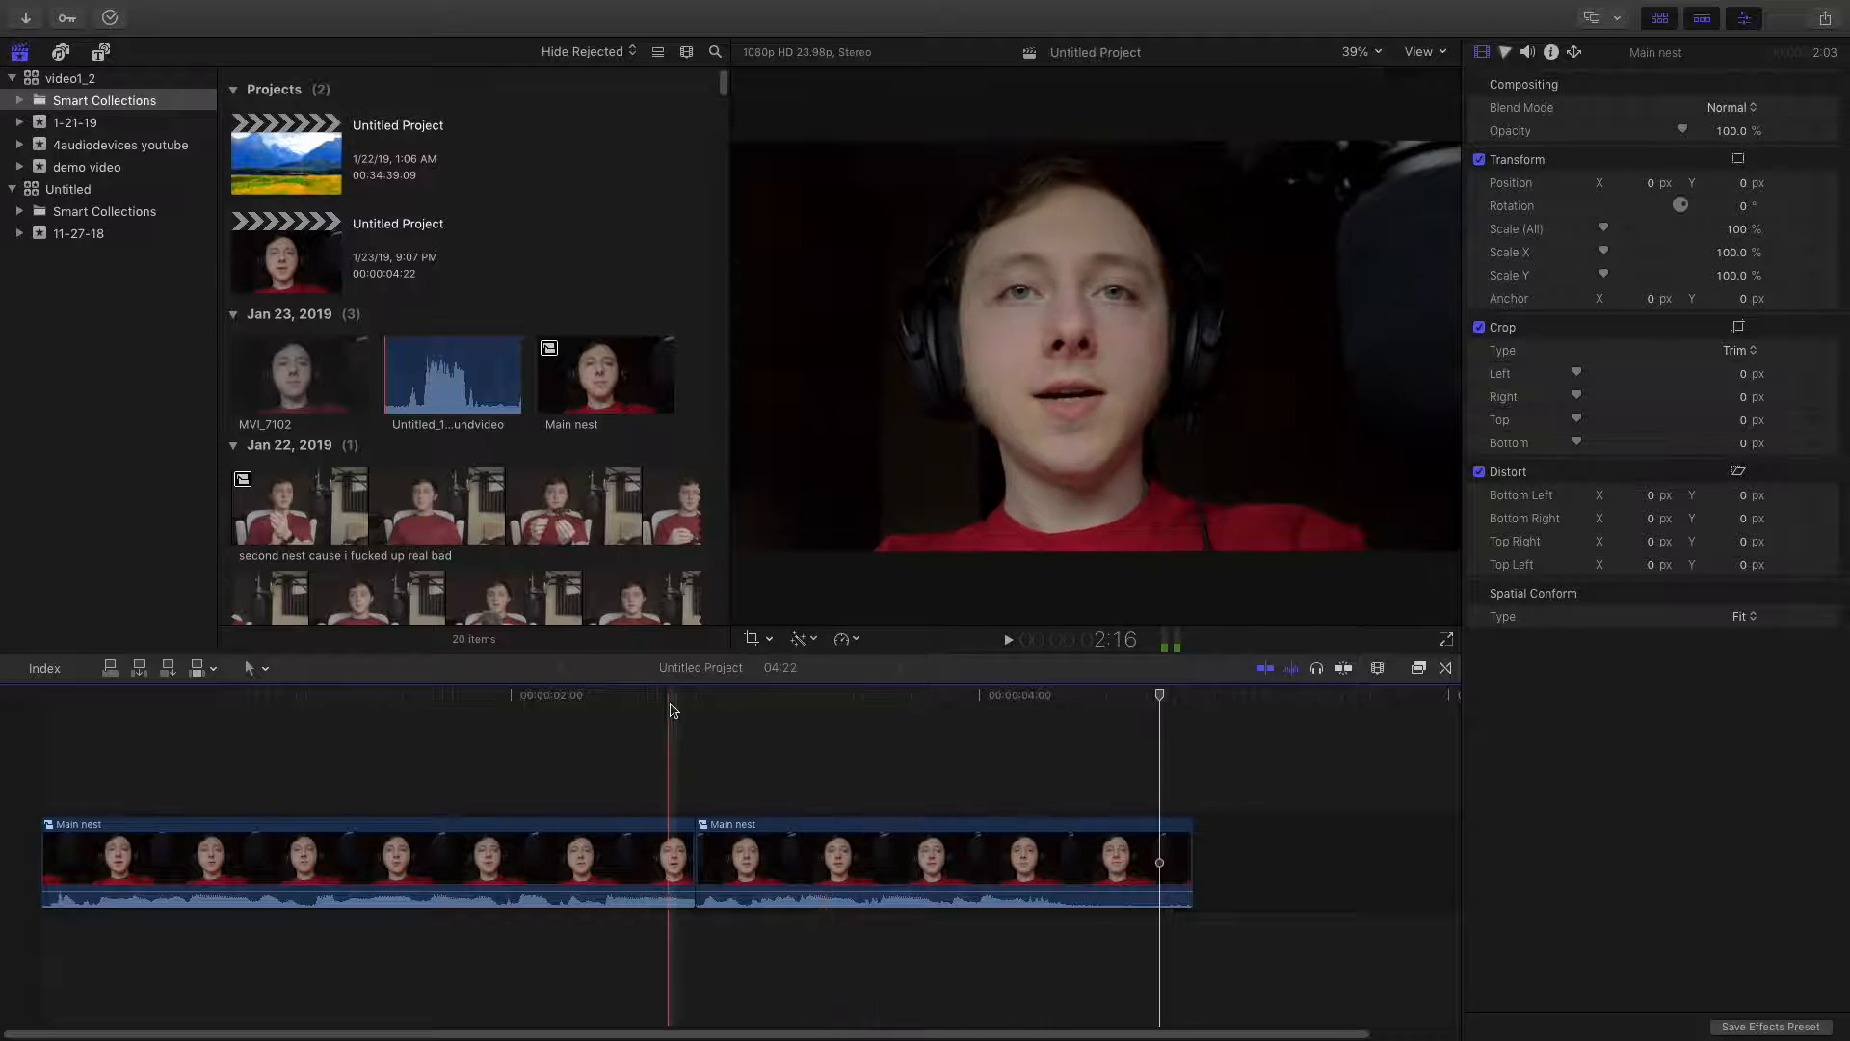
pyautogui.click(1292, 668)
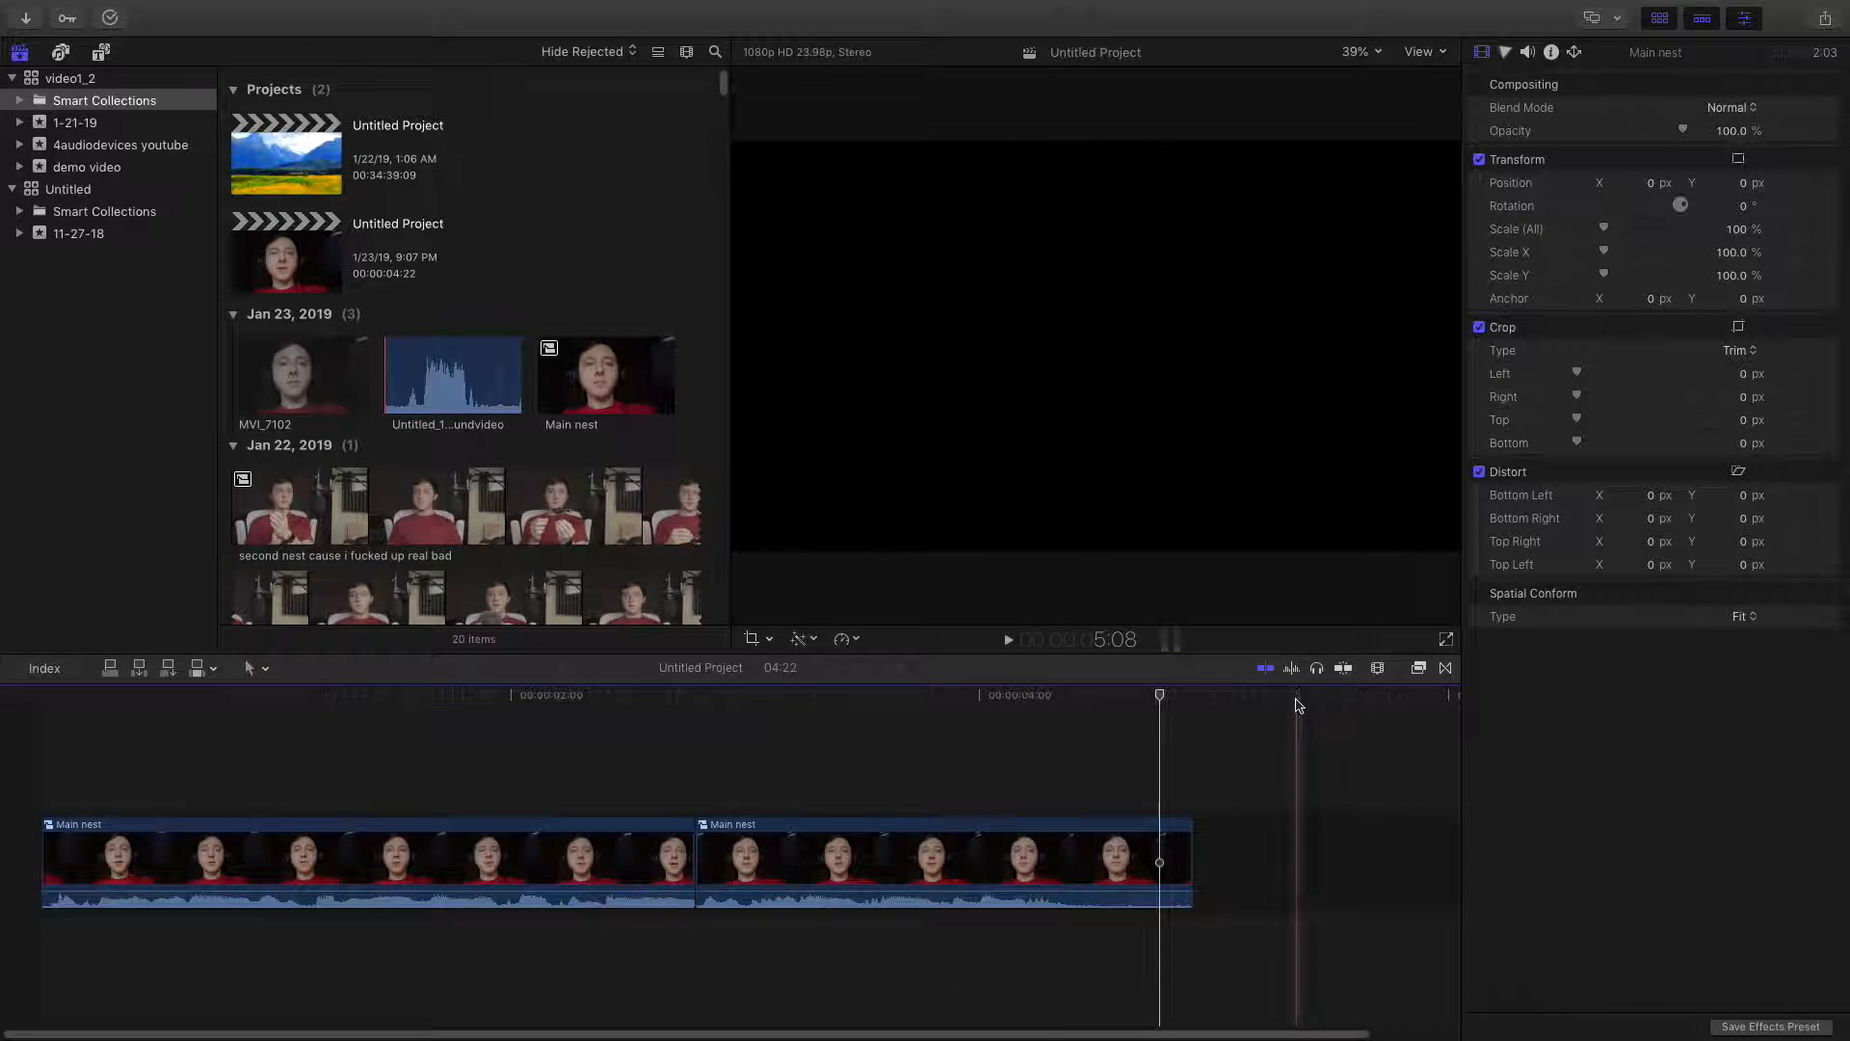
pyautogui.click(1343, 668)
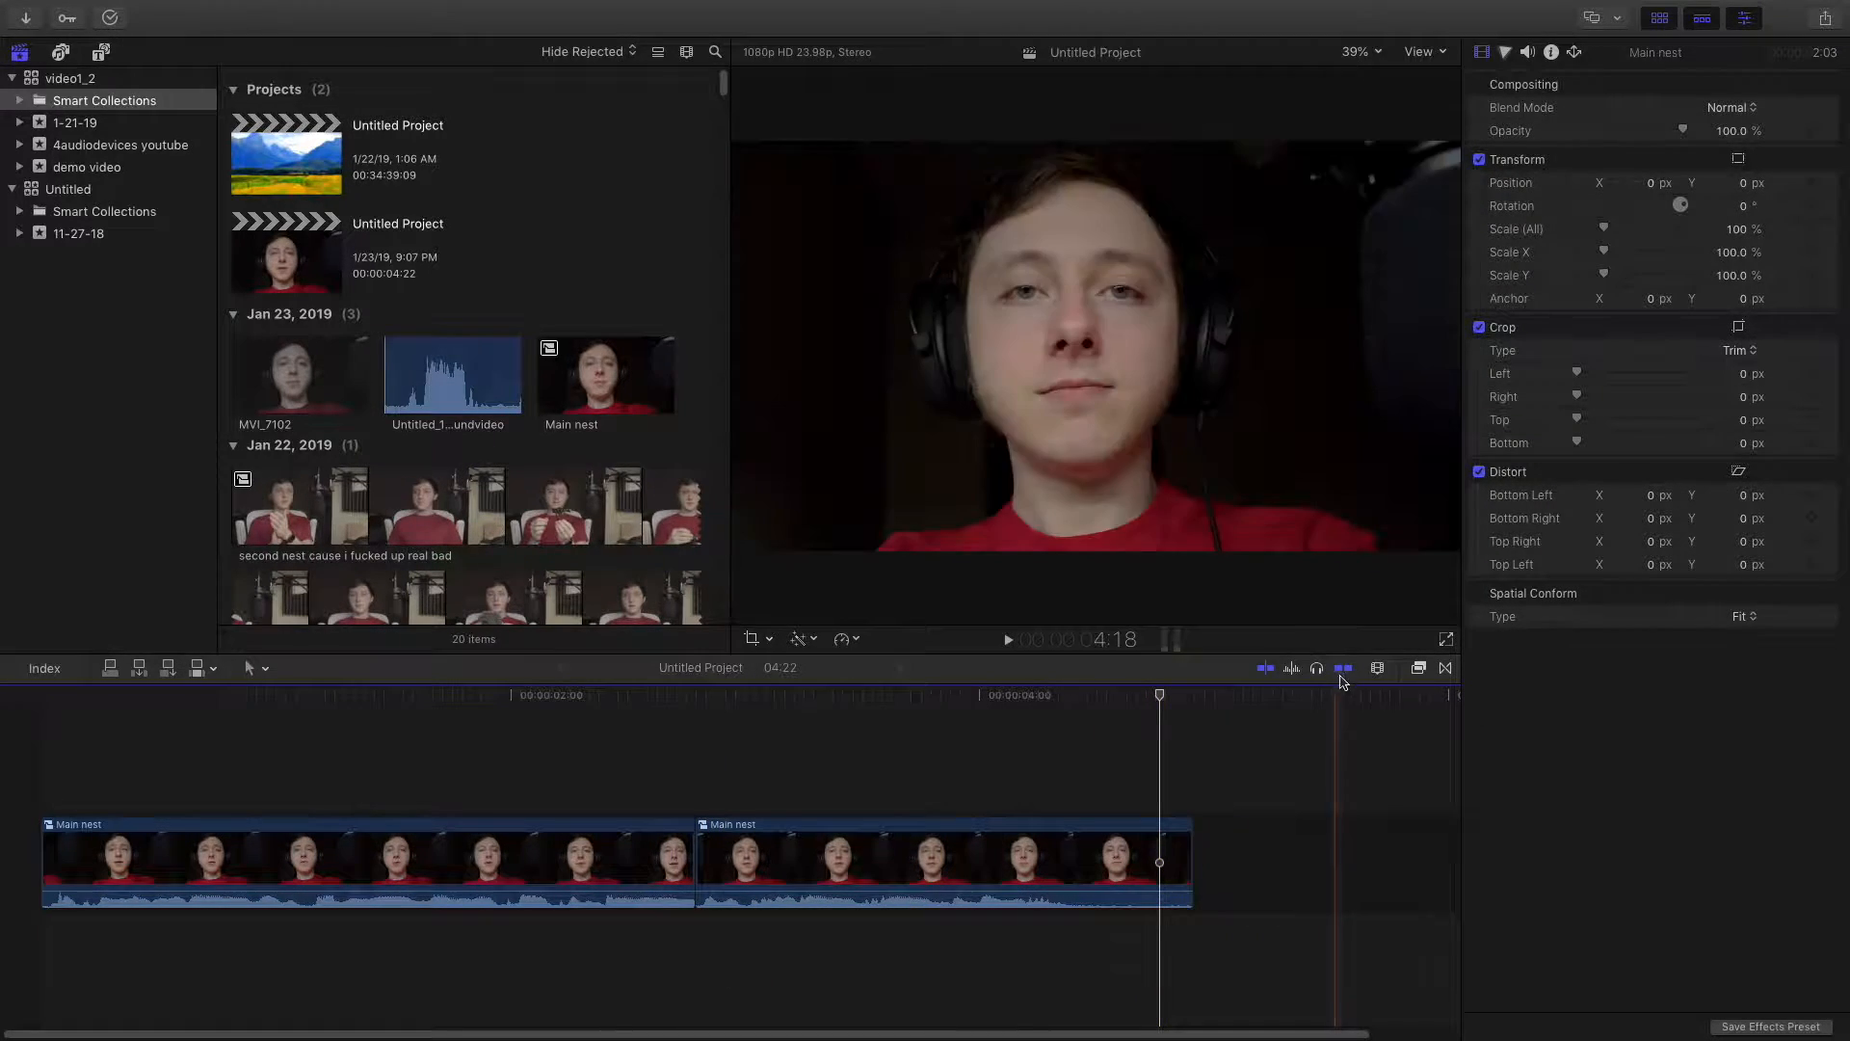
# Step: Look through the video and audio categories of the Effects browser and the Transitions browser, closing both
pyautogui.click(1419, 668)
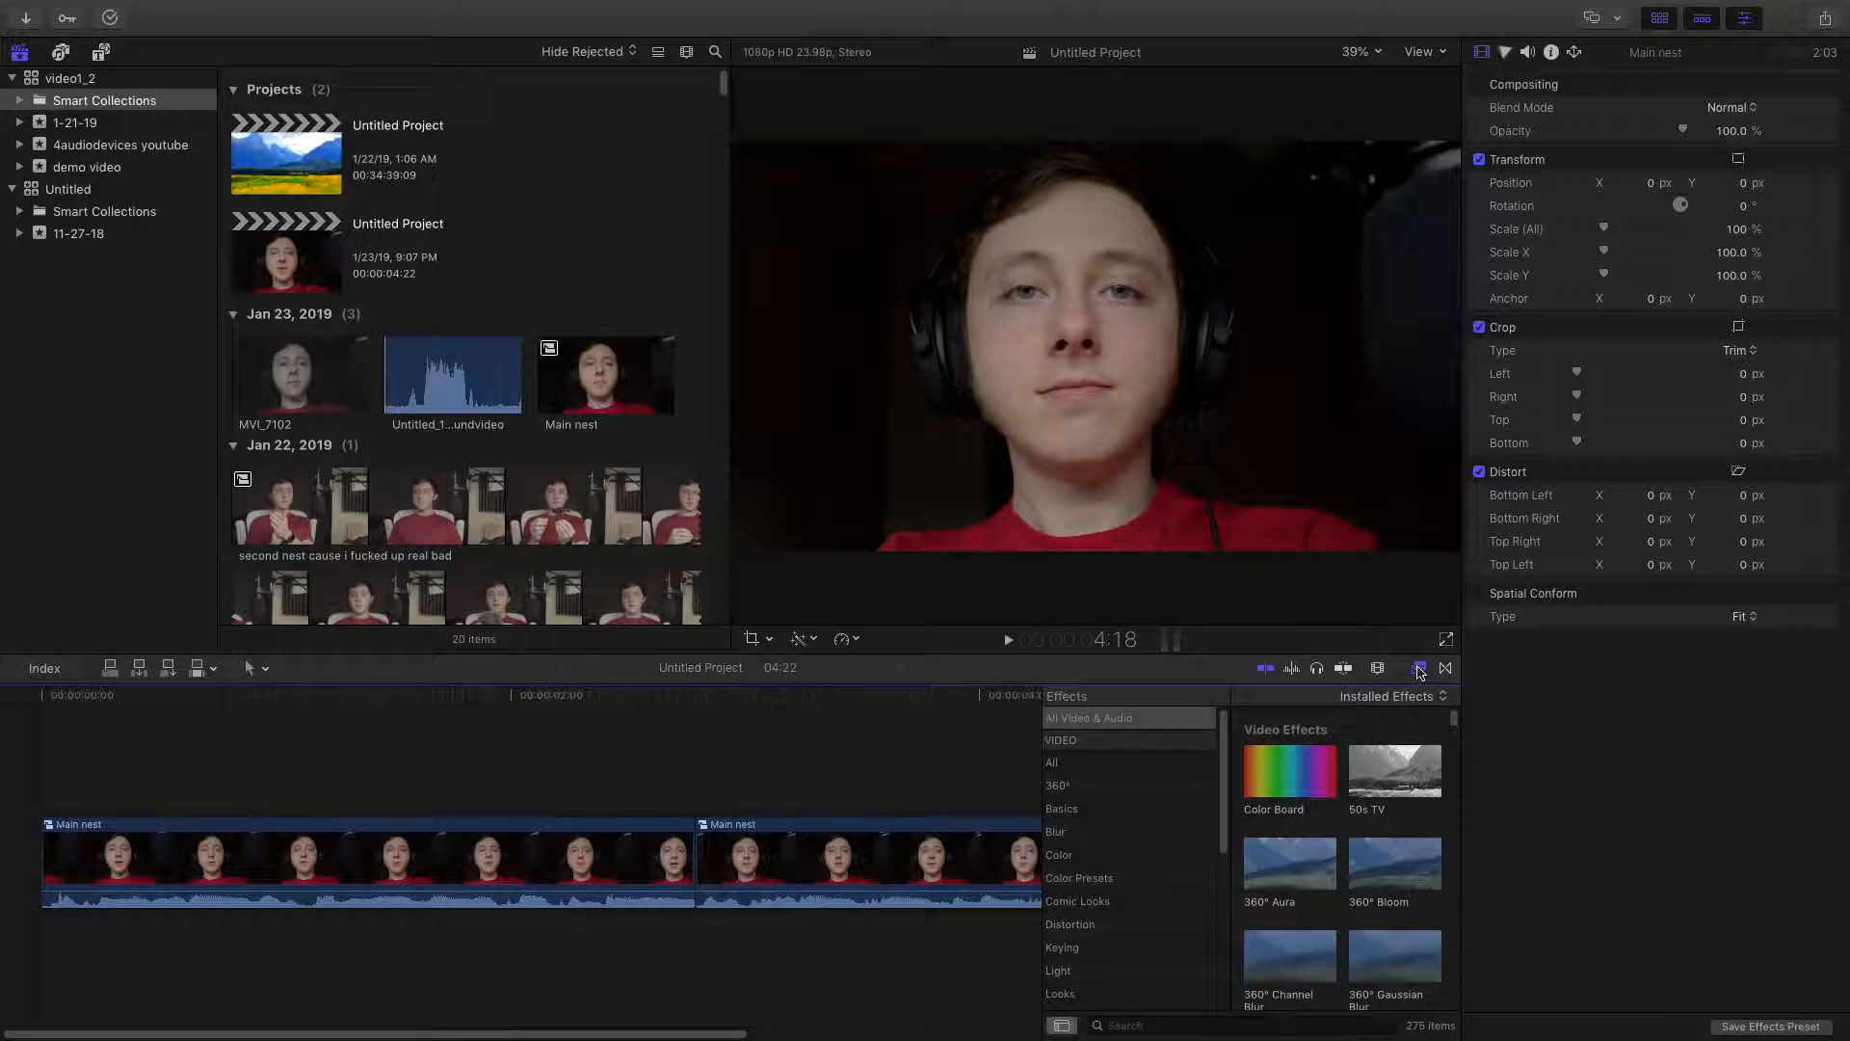
pyautogui.scroll(-5, 1178, 786)
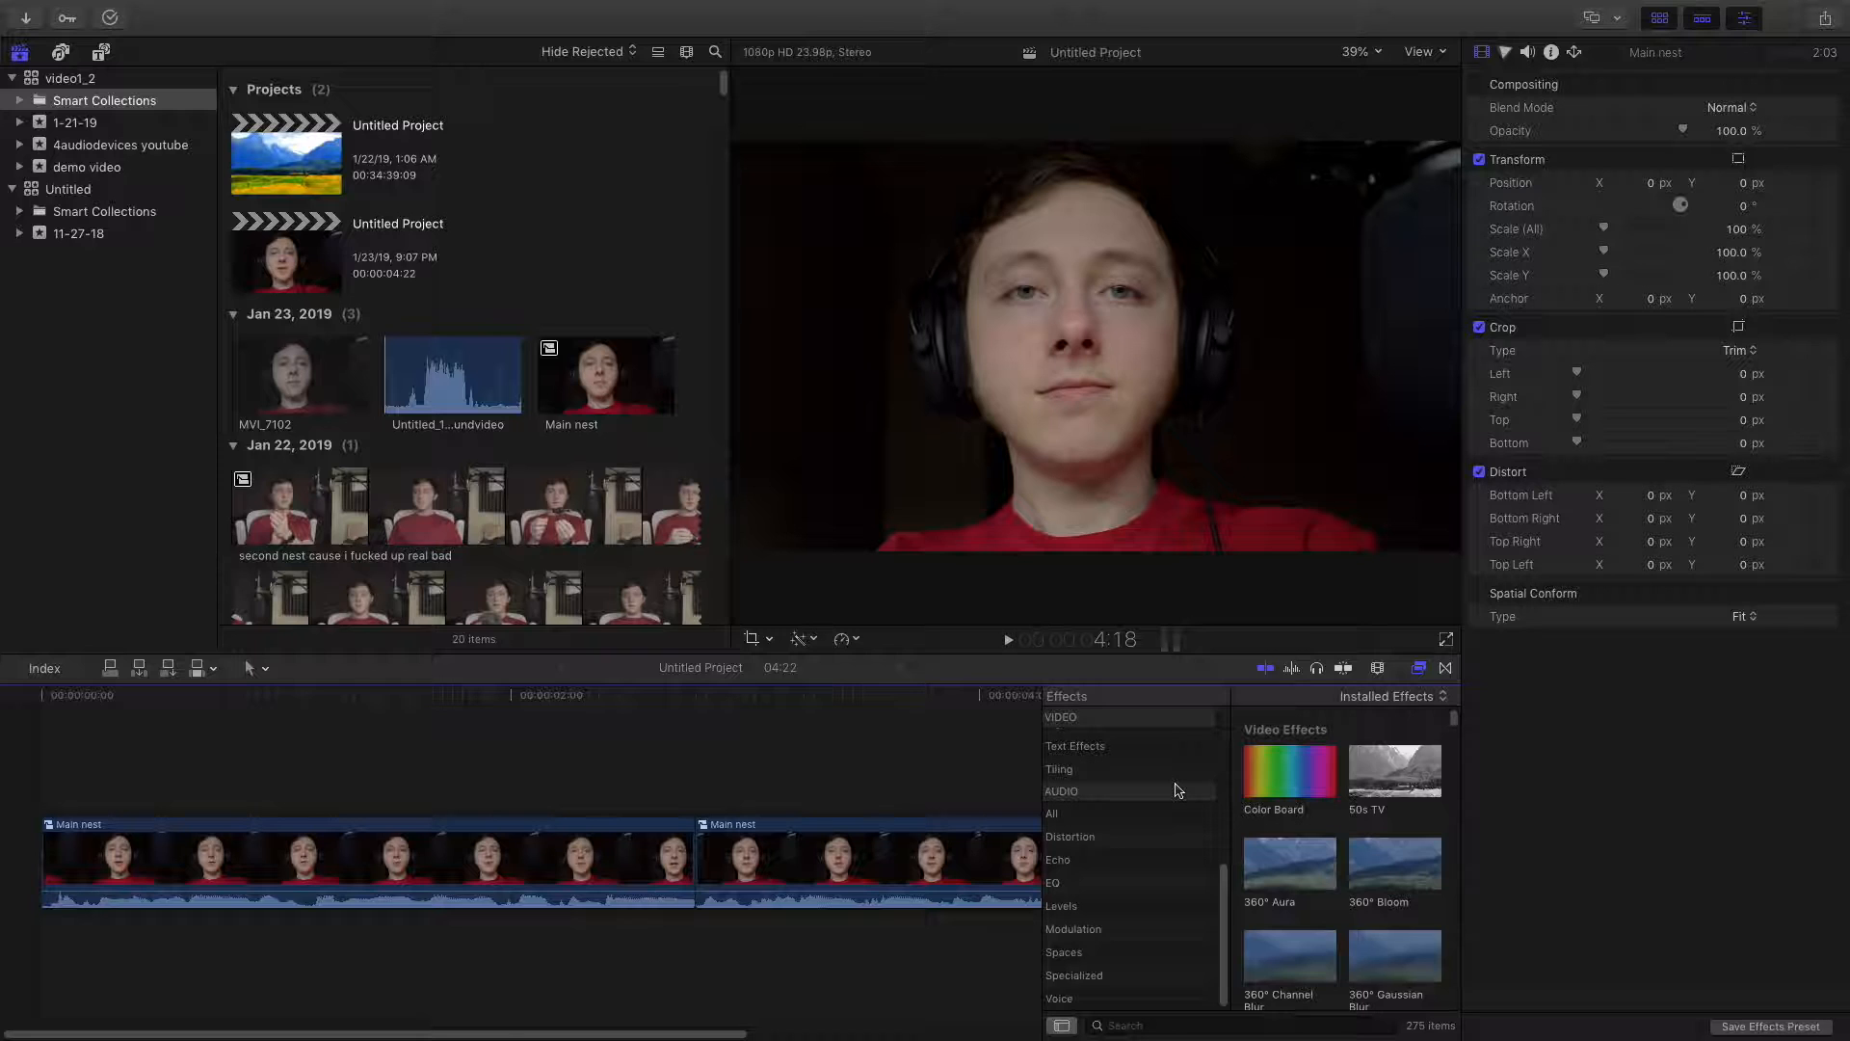
pyautogui.scroll(4, 1178, 790)
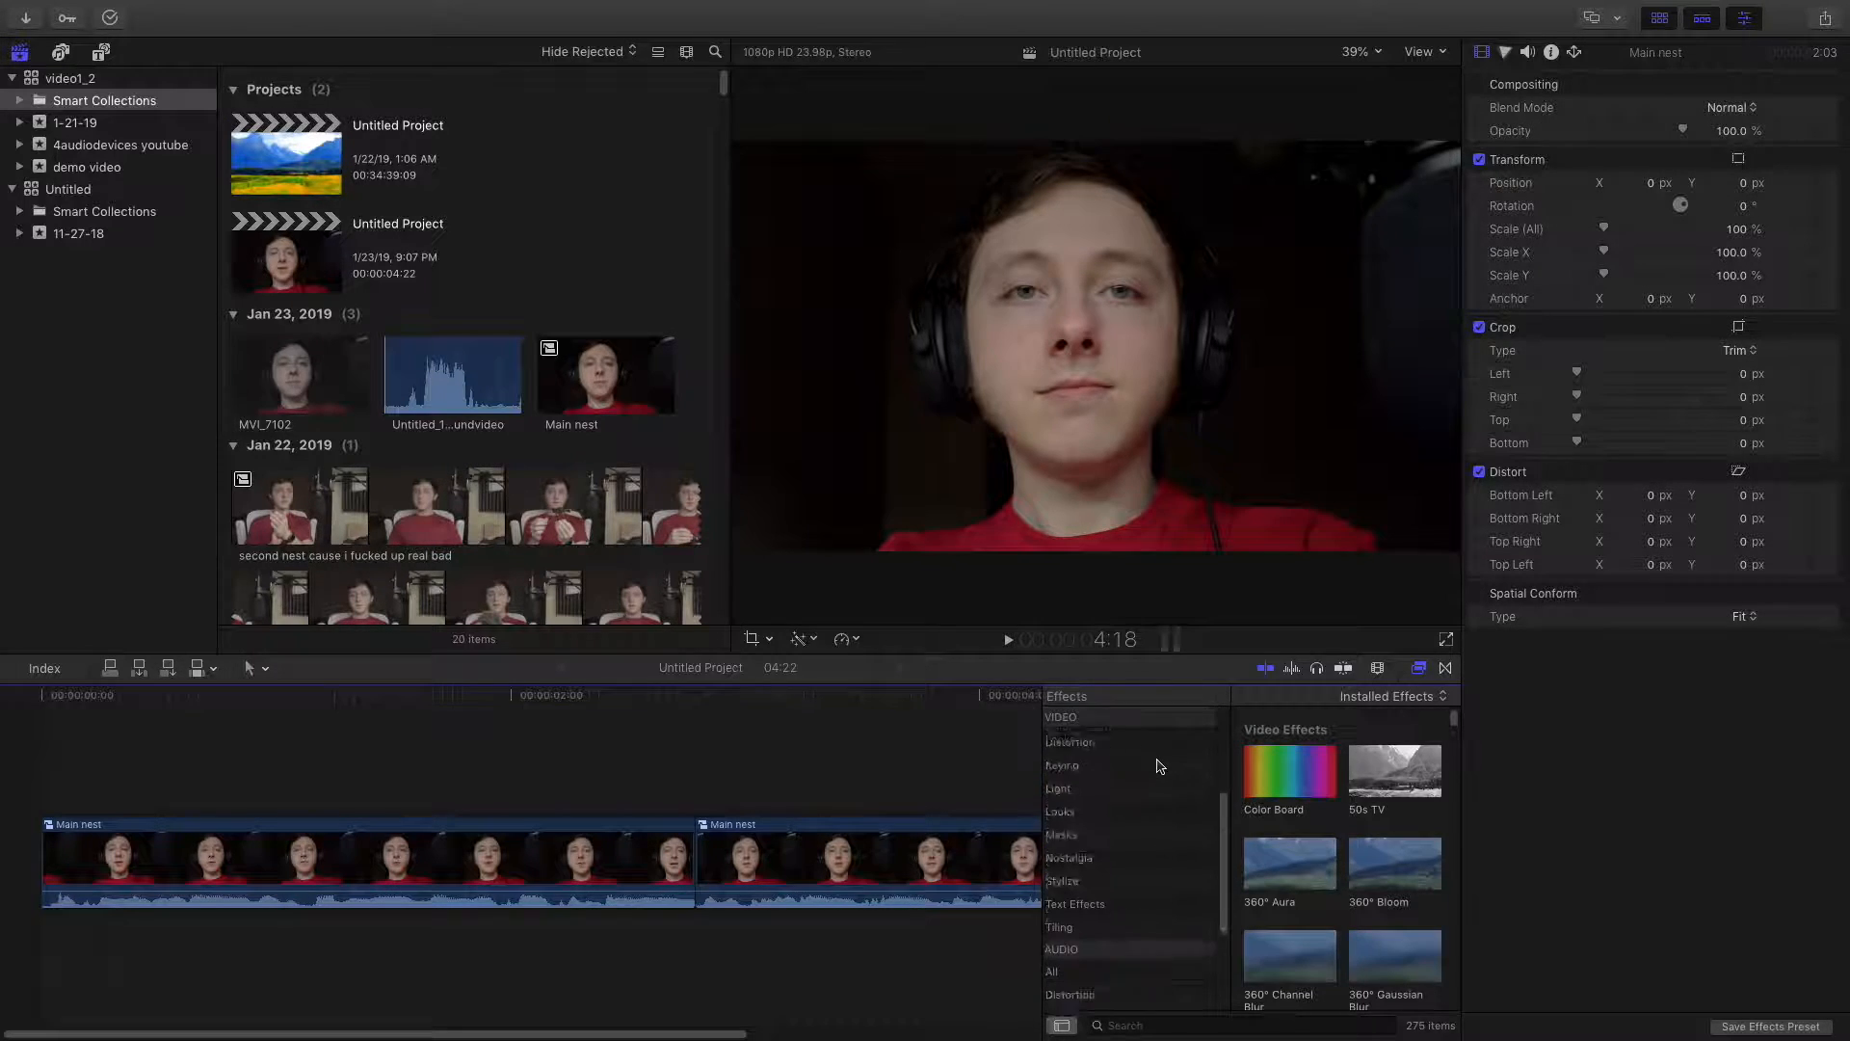
pyautogui.click(1417, 668)
pyautogui.click(1420, 668)
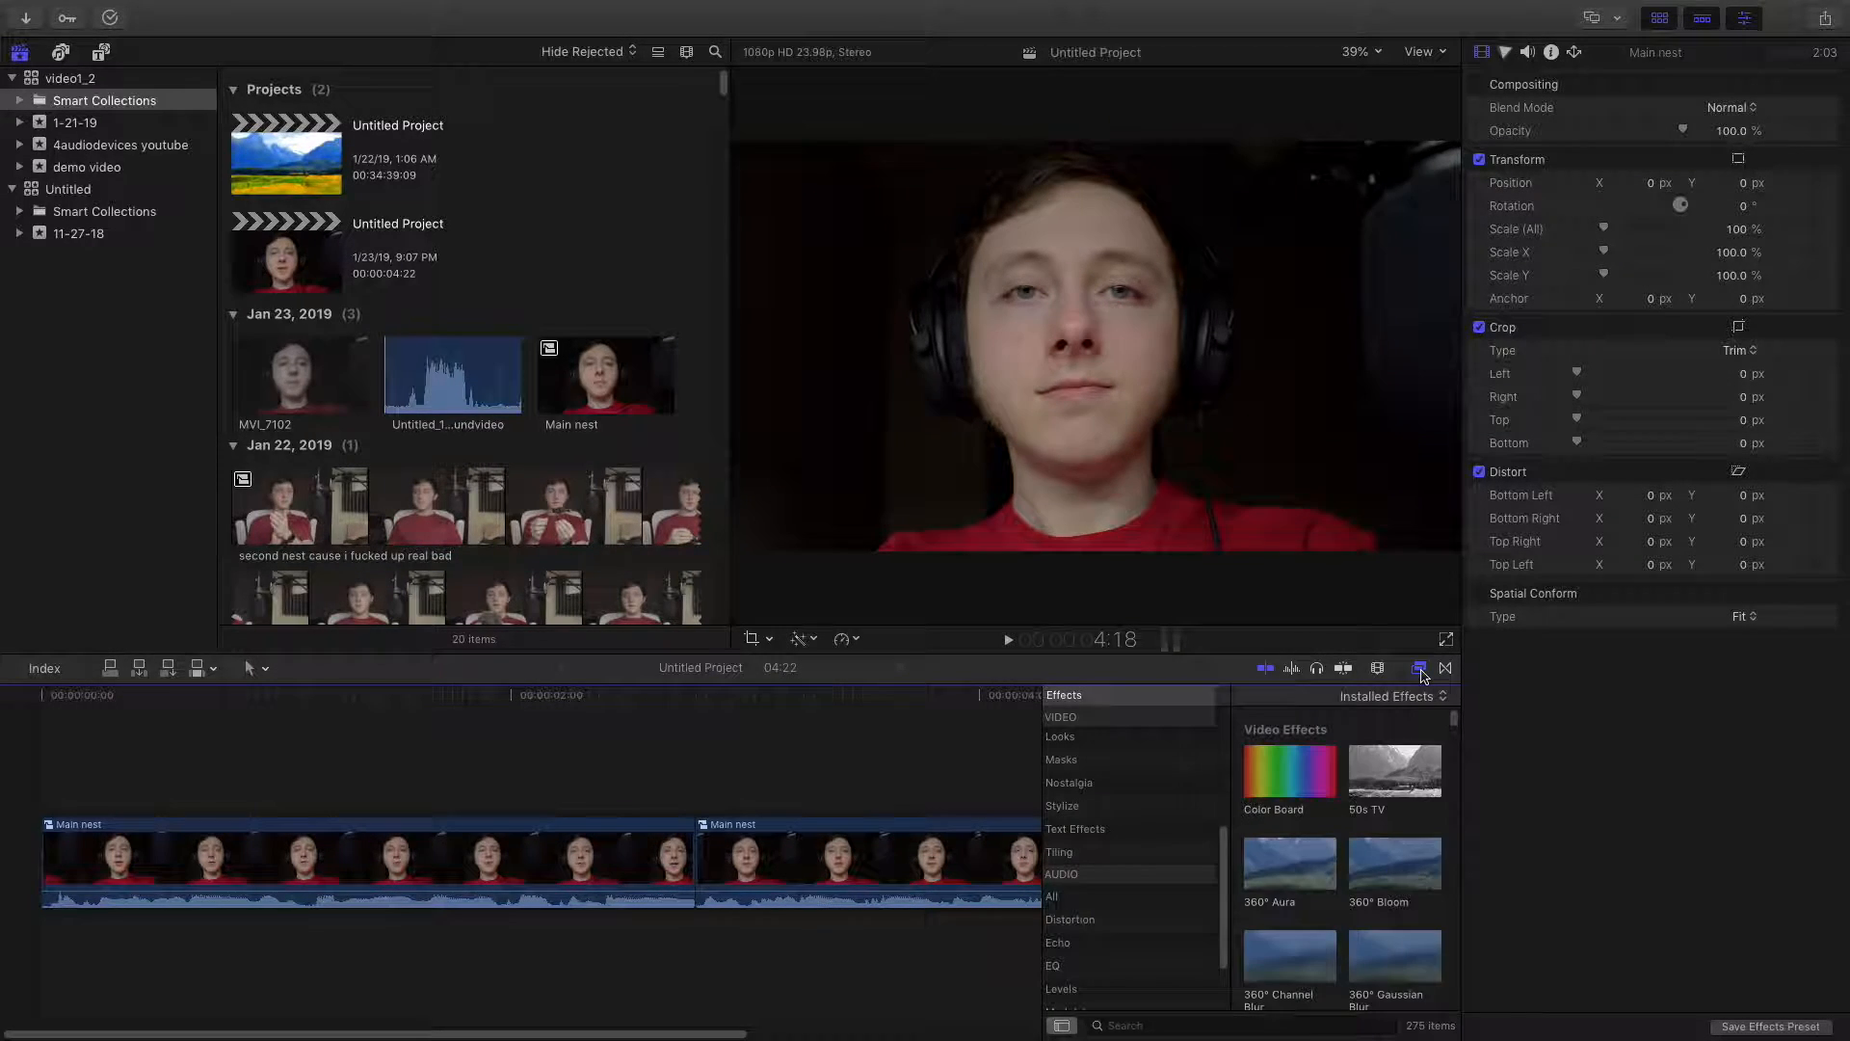
pyautogui.click(1420, 669)
pyautogui.click(1419, 669)
pyautogui.click(1446, 668)
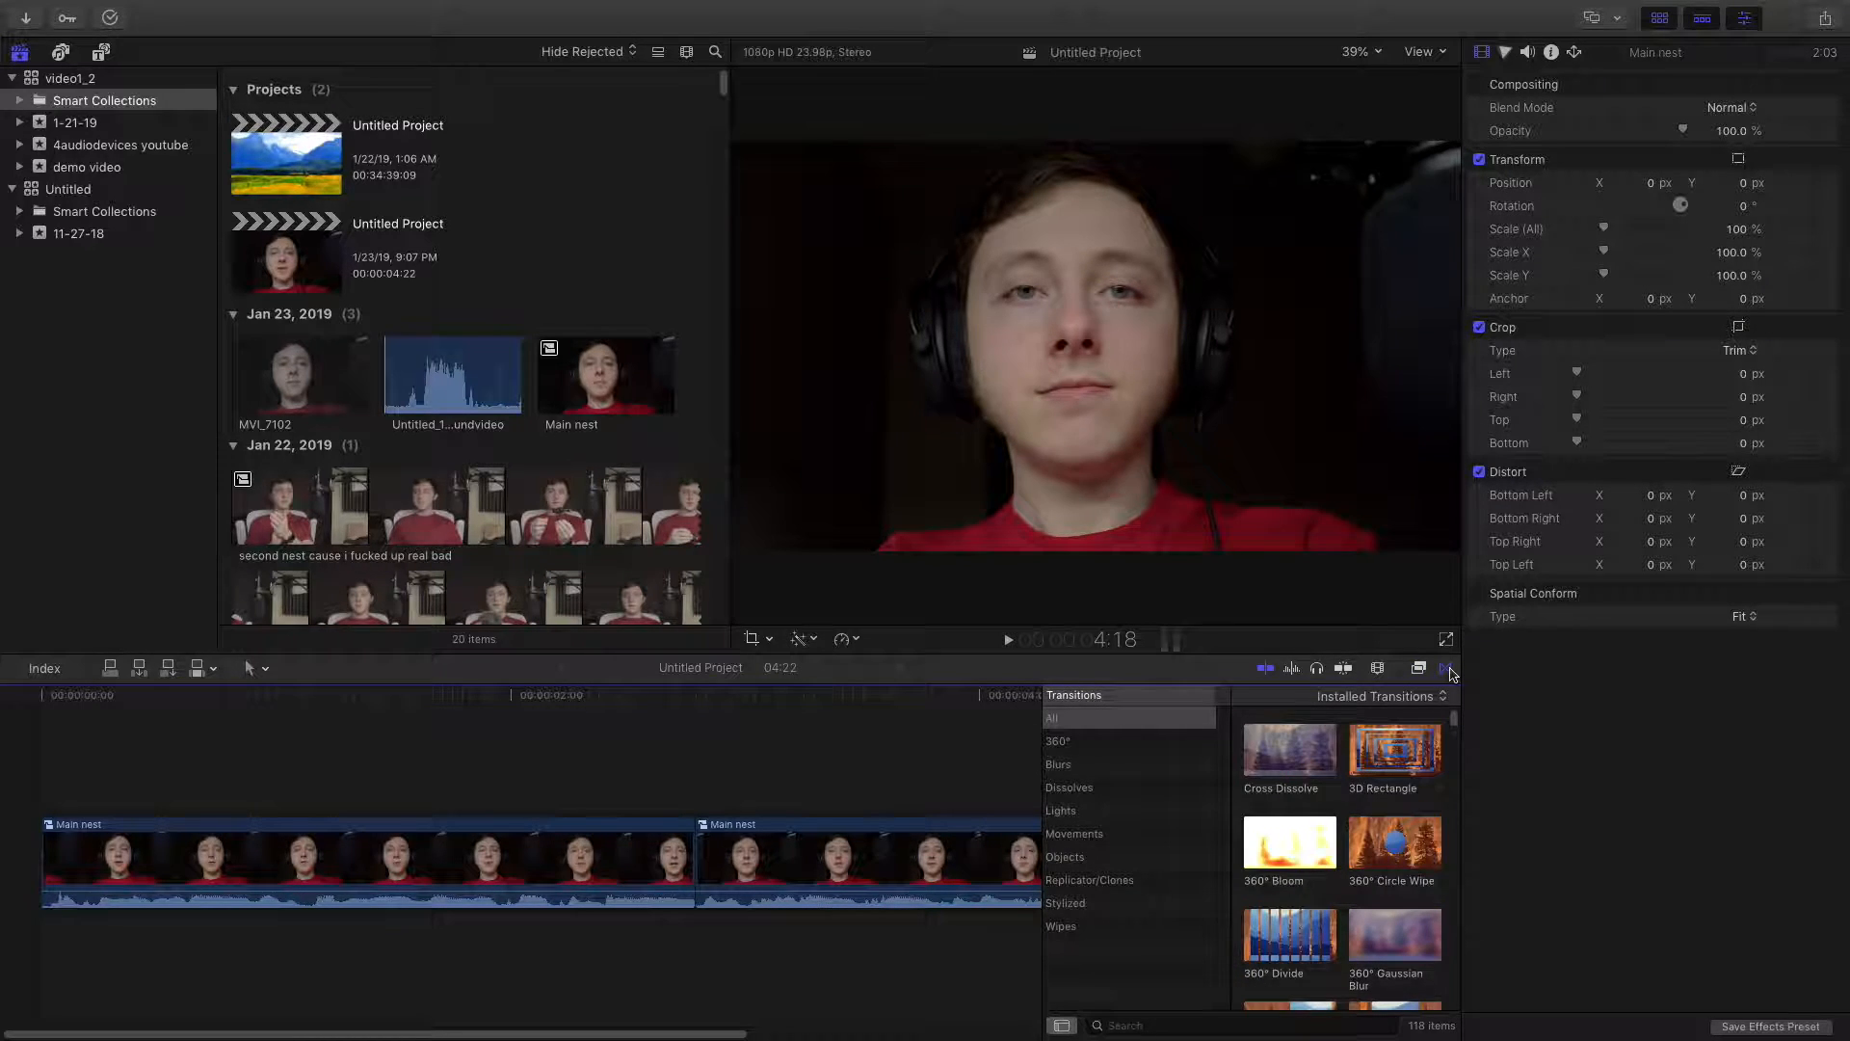
pyautogui.click(1447, 669)
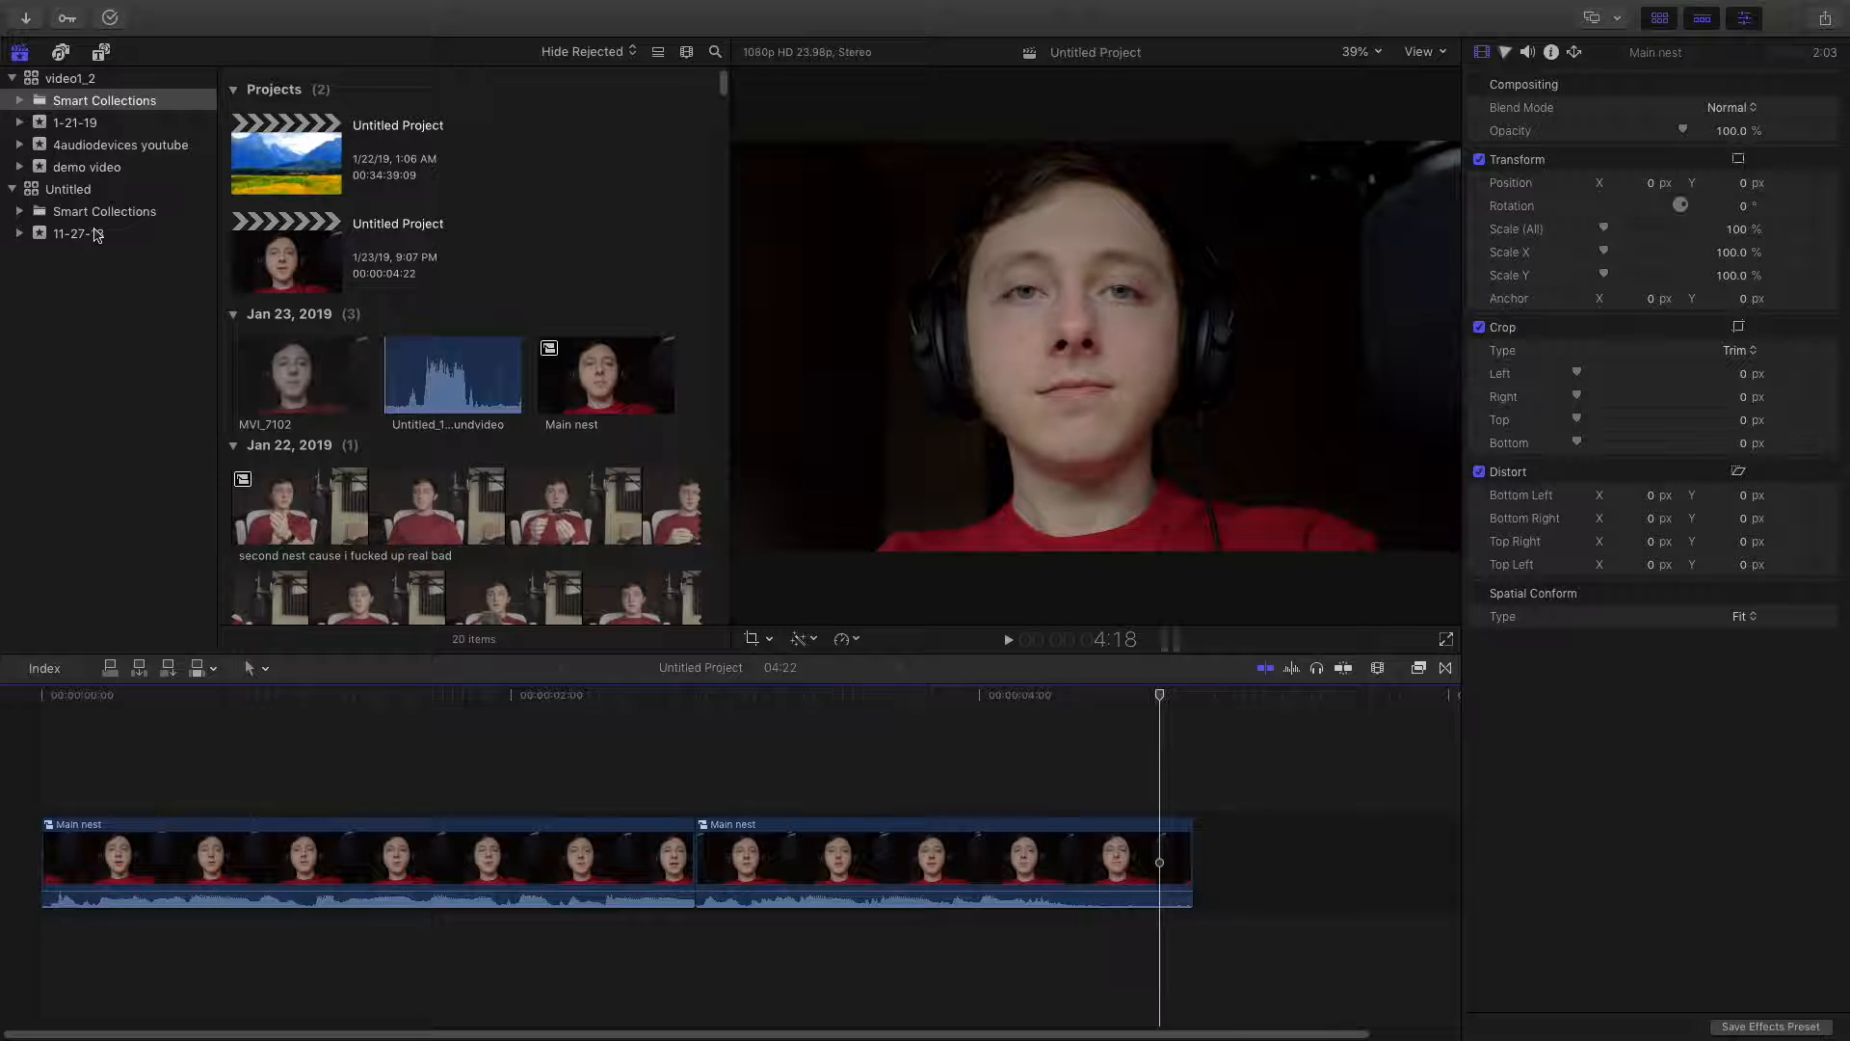
# Step: Examine the demo video event, the commands available for it, and the details of its Untitled Project
pyautogui.rightClick(73, 171)
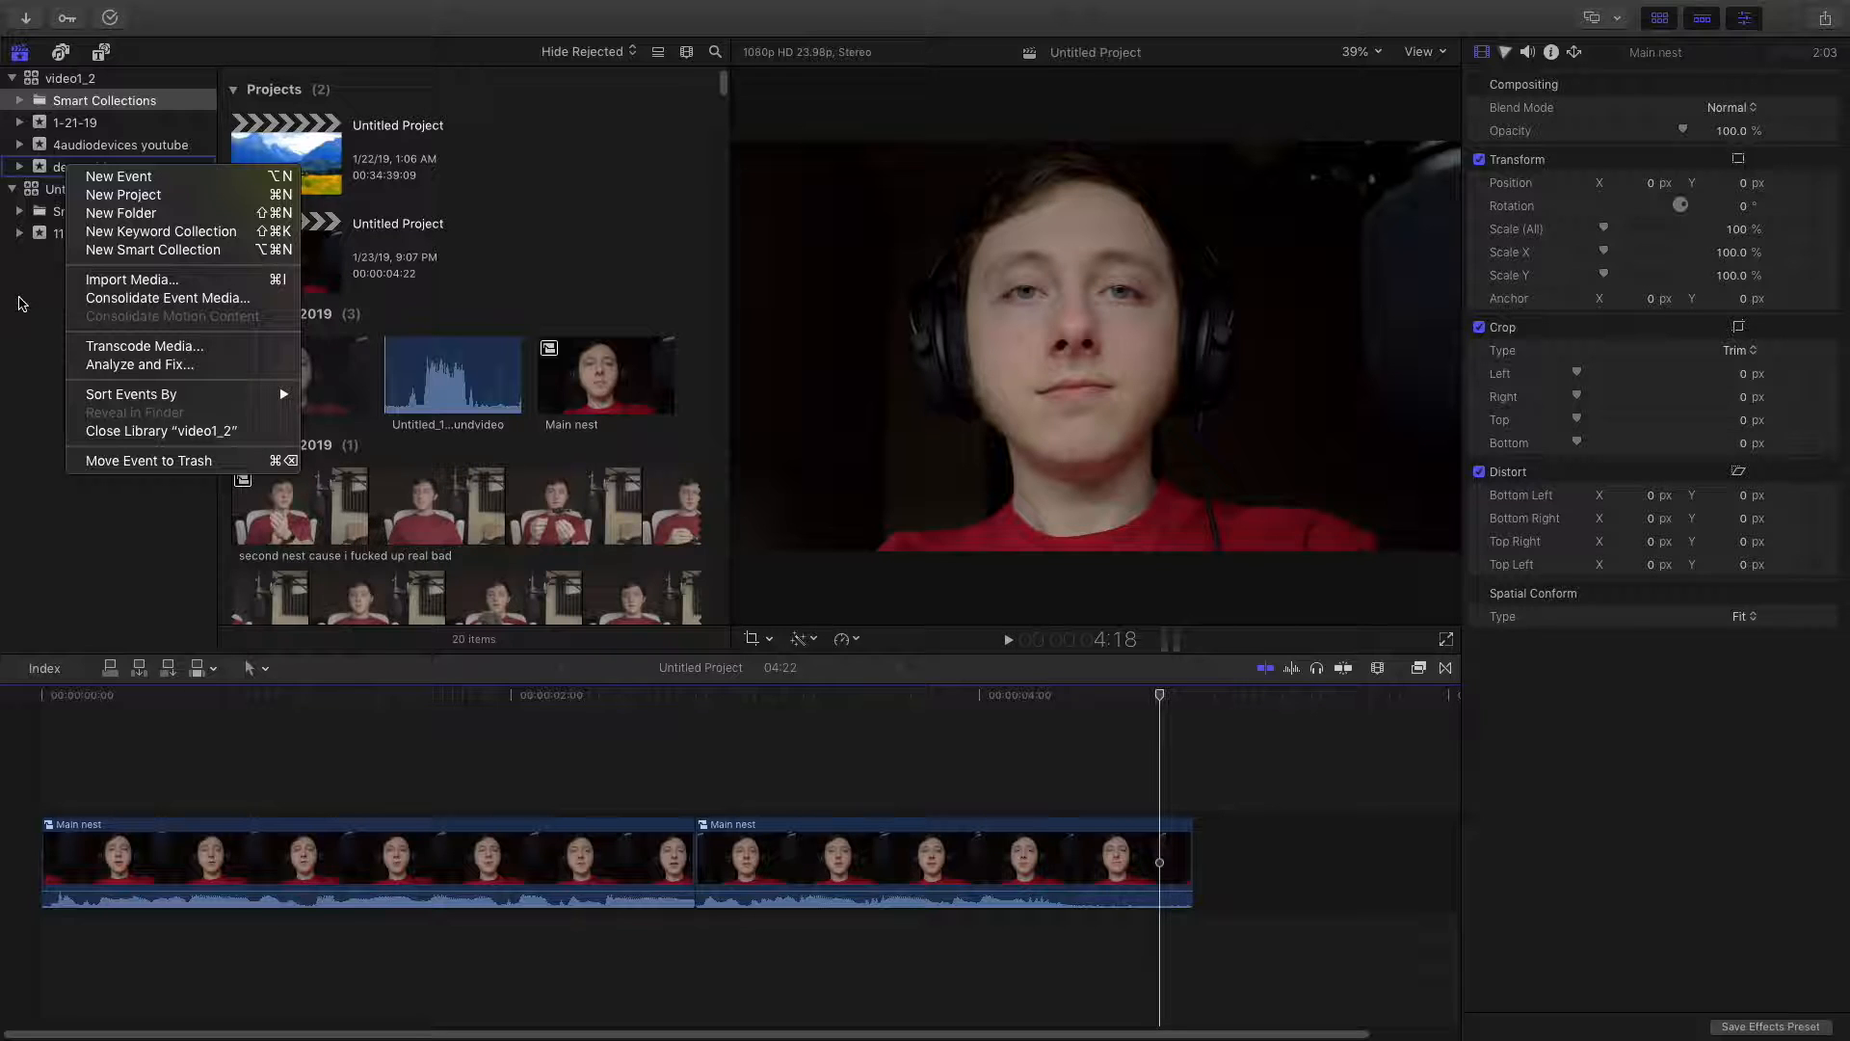
pyautogui.click(32, 314)
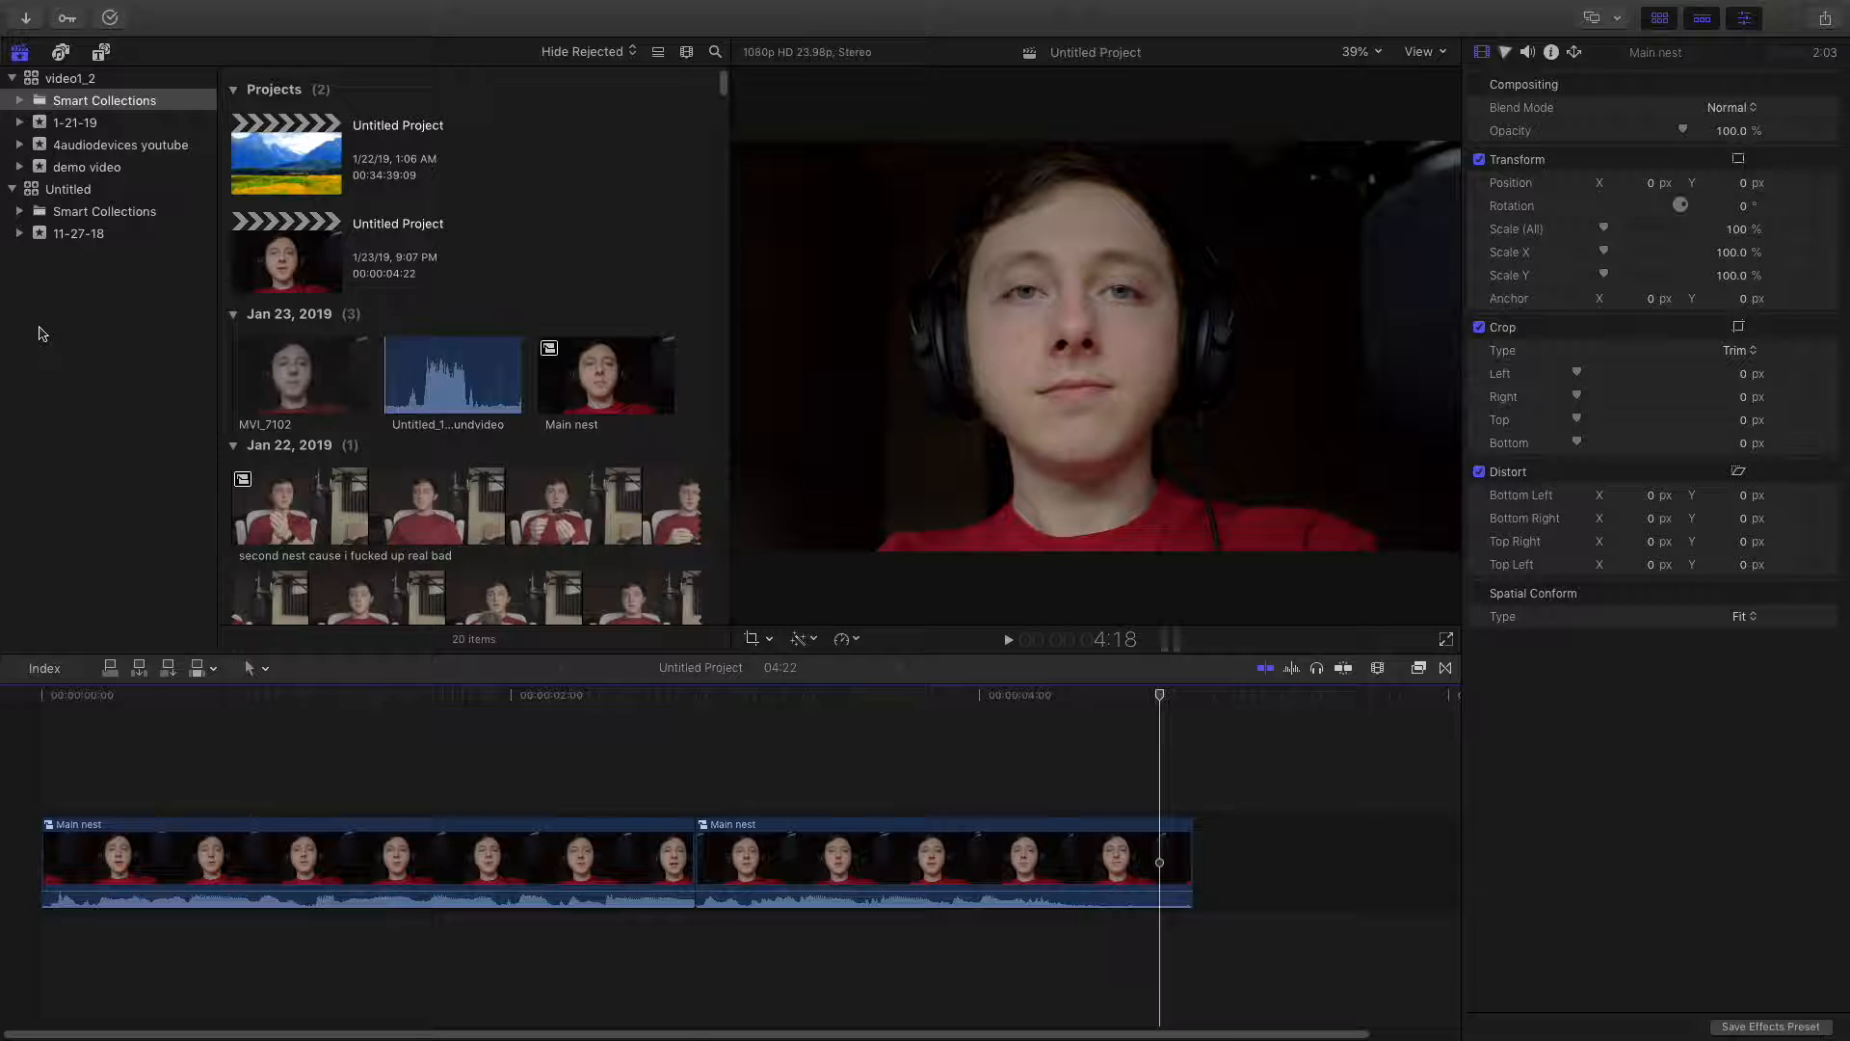
pyautogui.hotkey('ctrl', 'Left')
pyautogui.click(108, 170)
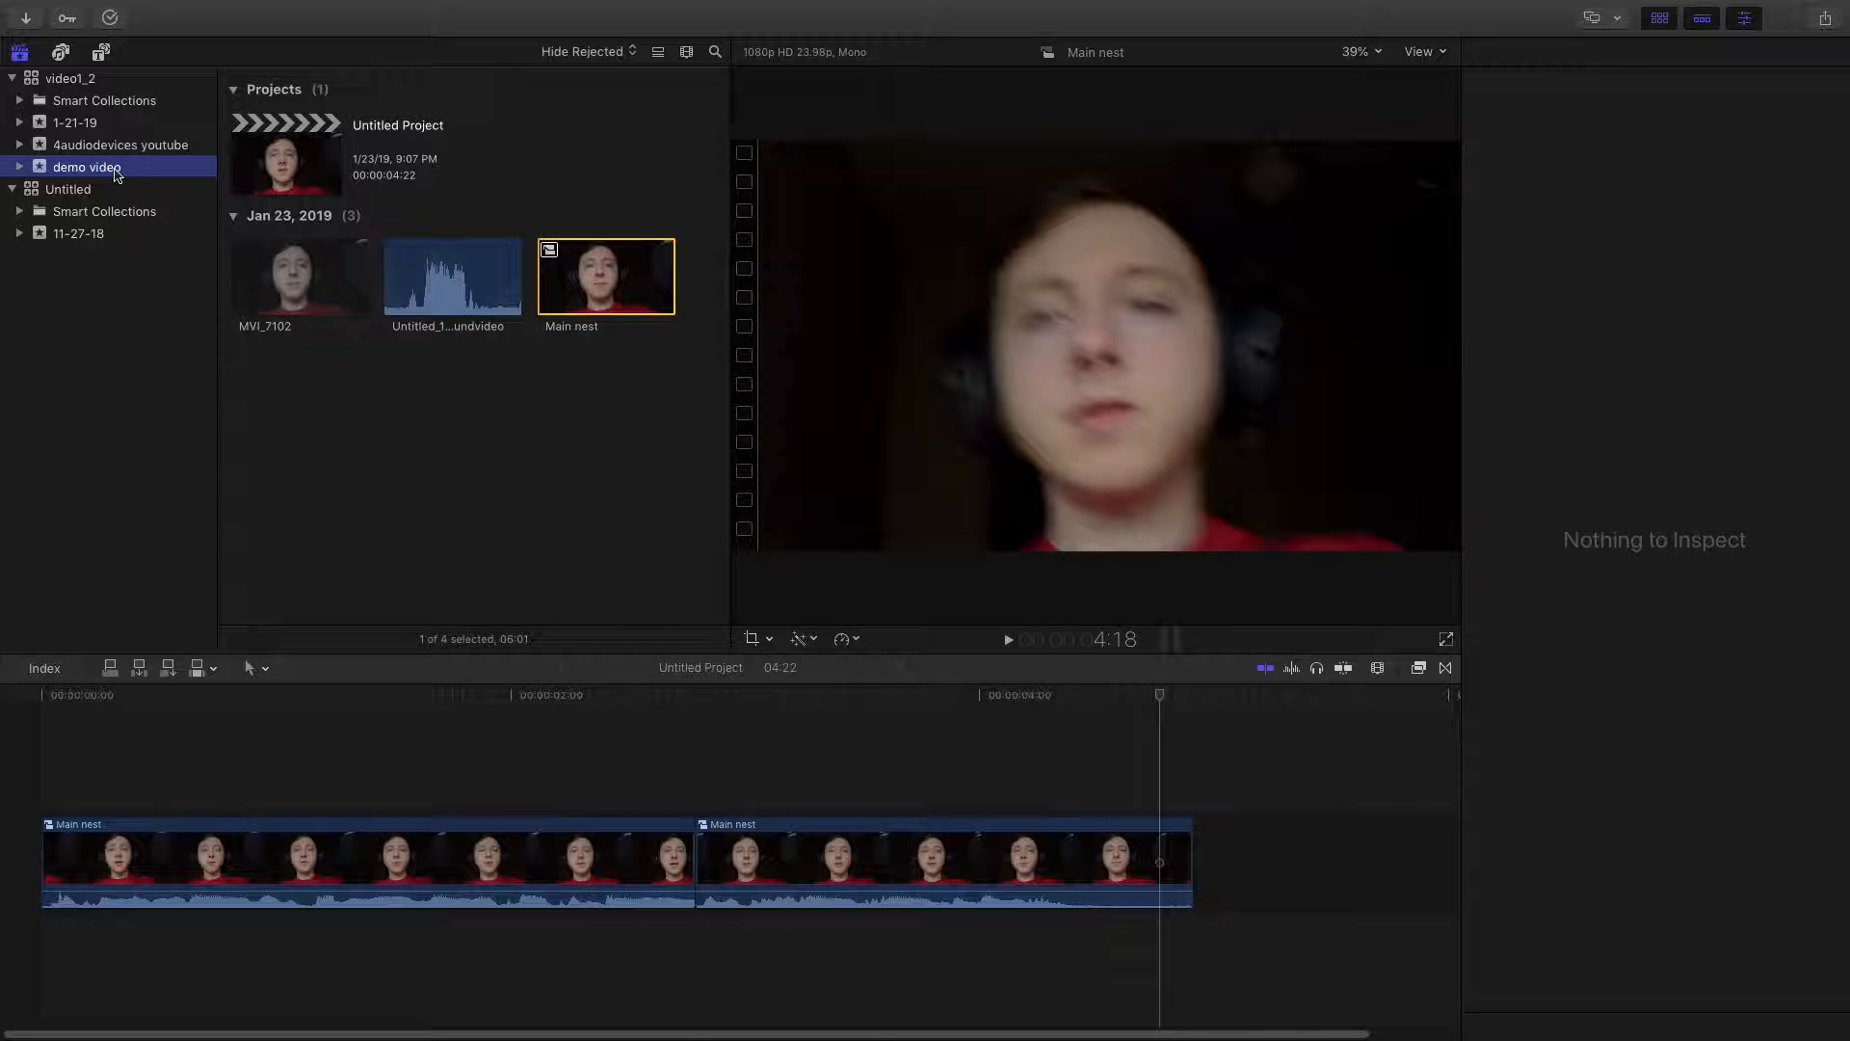
pyautogui.rightClick(70, 169)
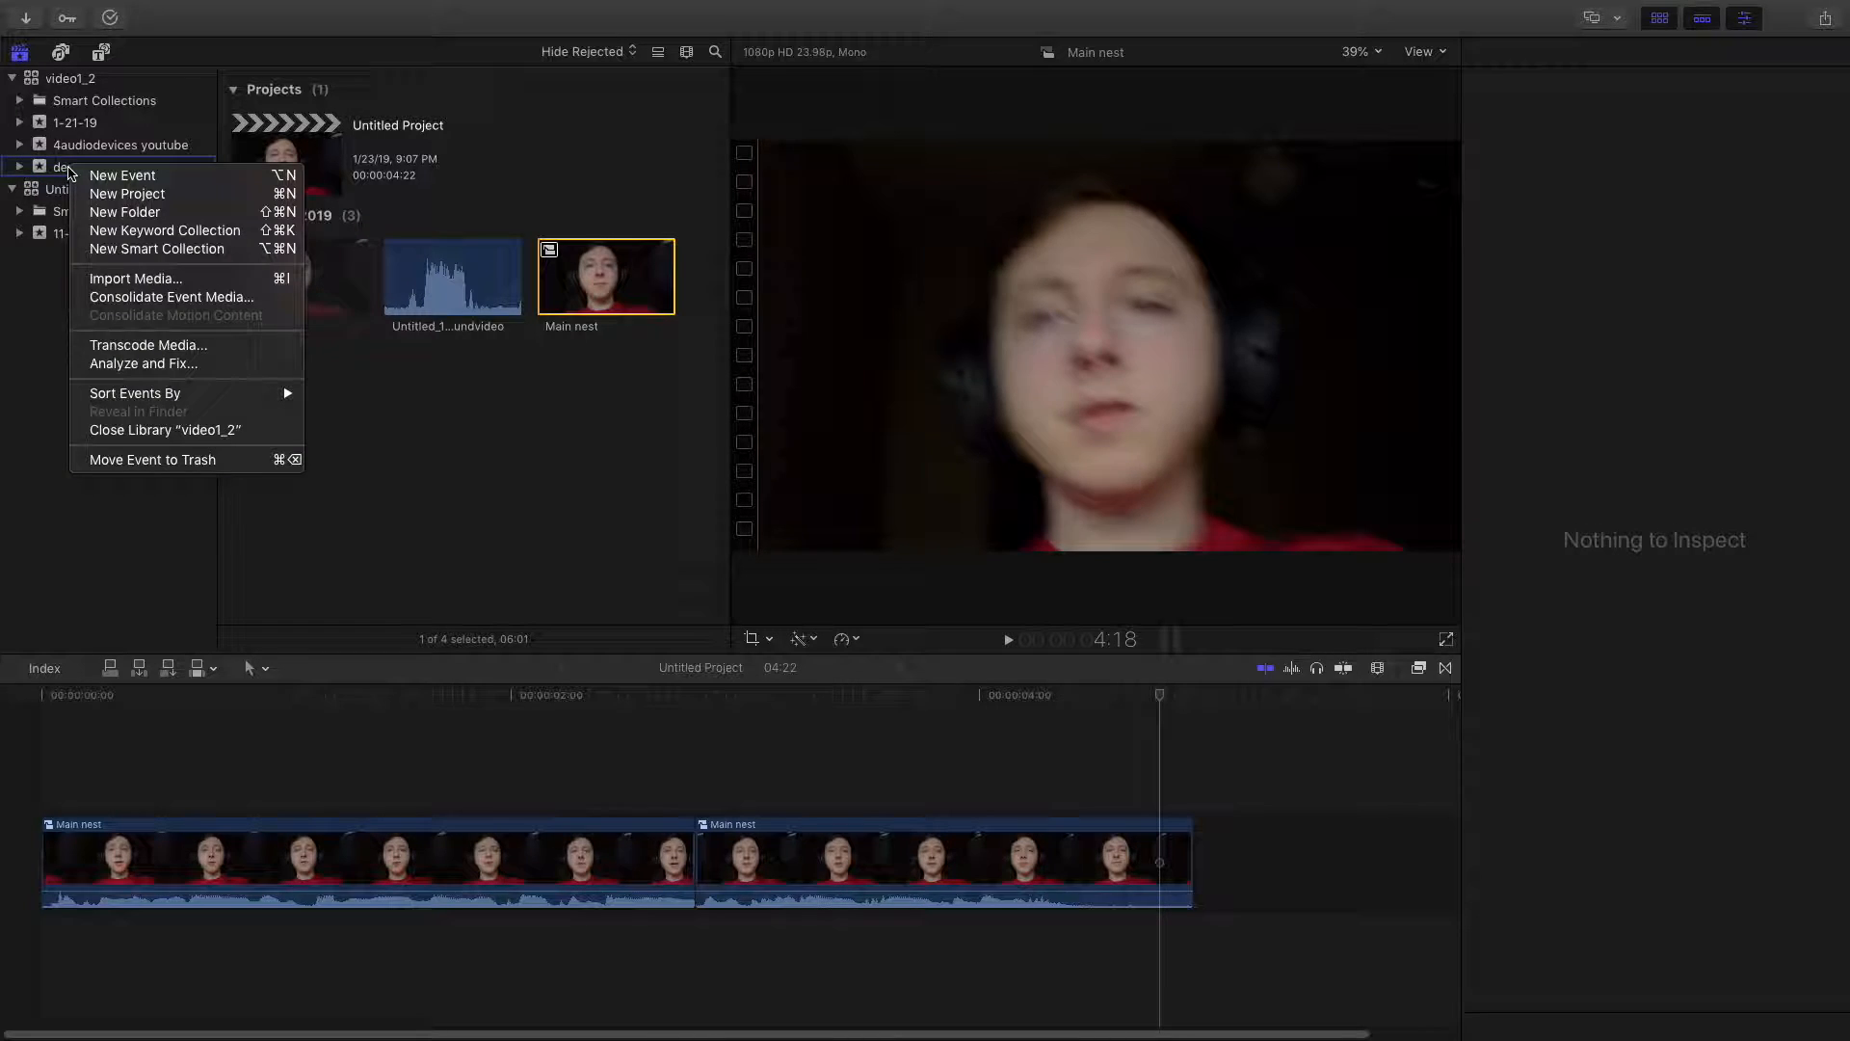
pyautogui.click(25, 524)
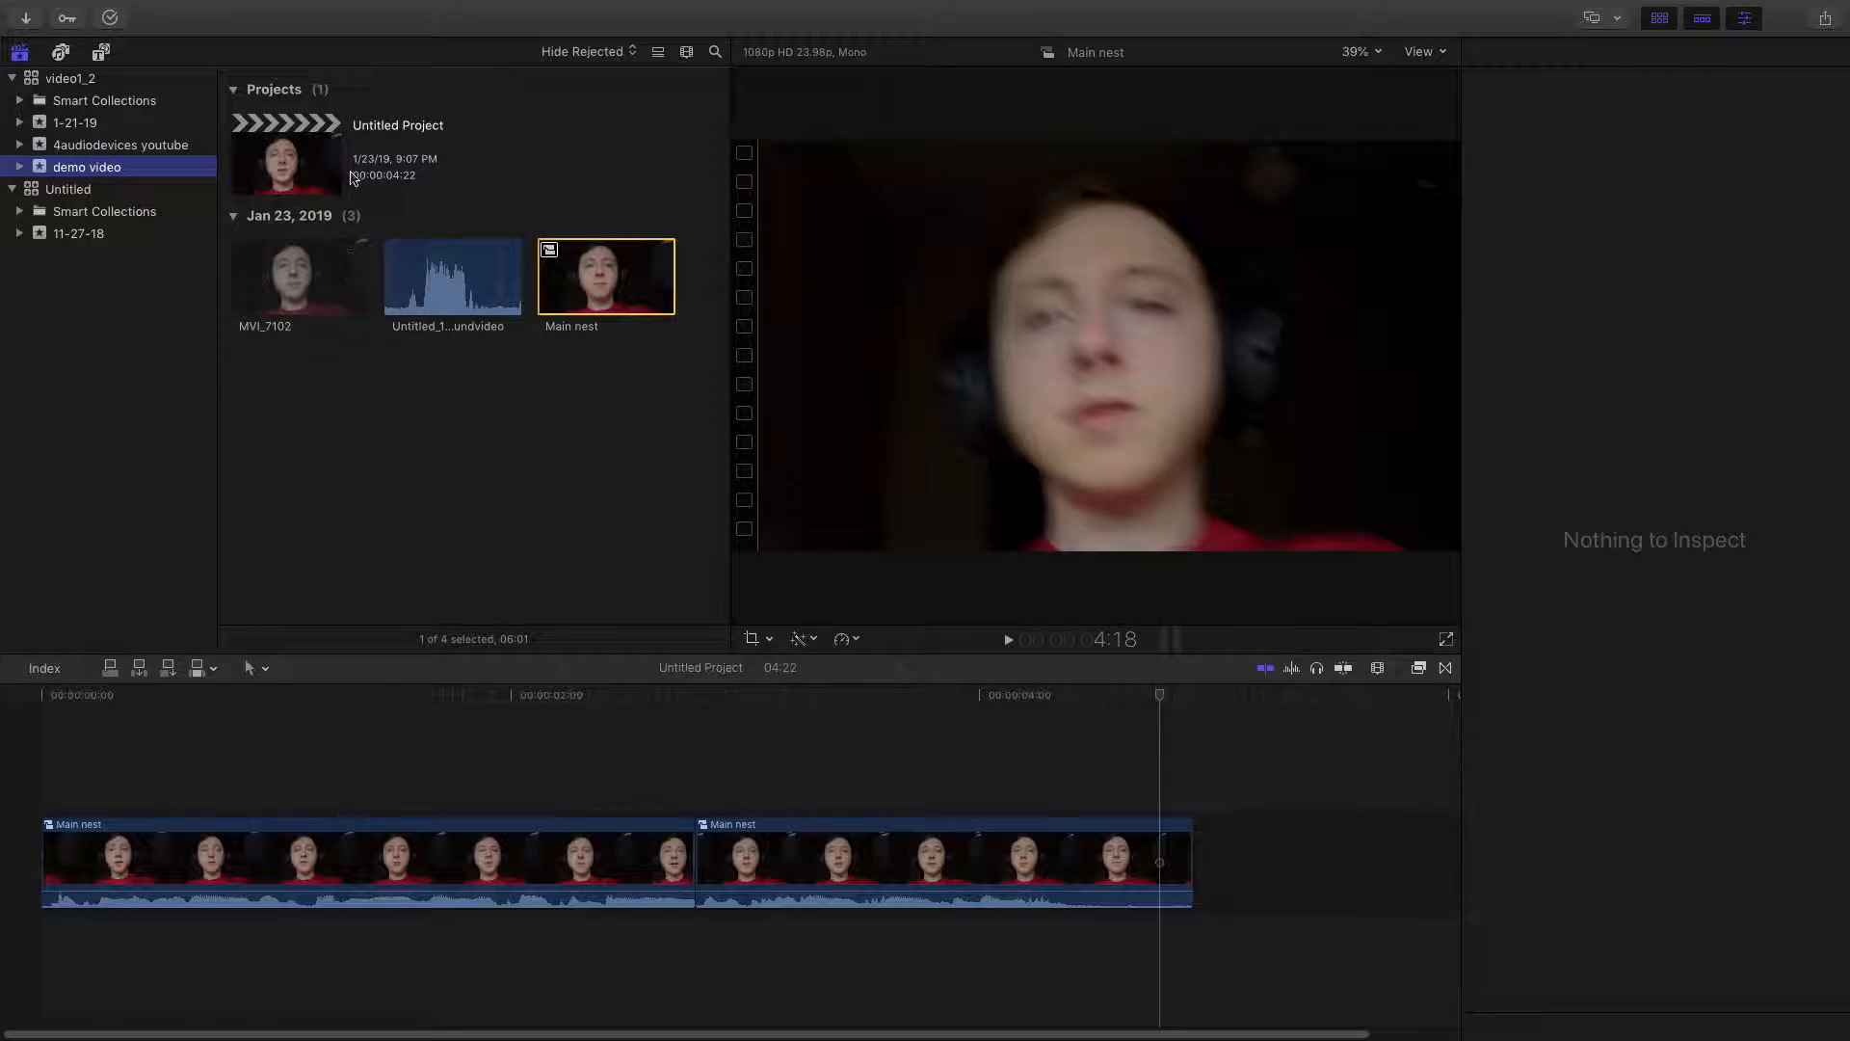
pyautogui.click(337, 156)
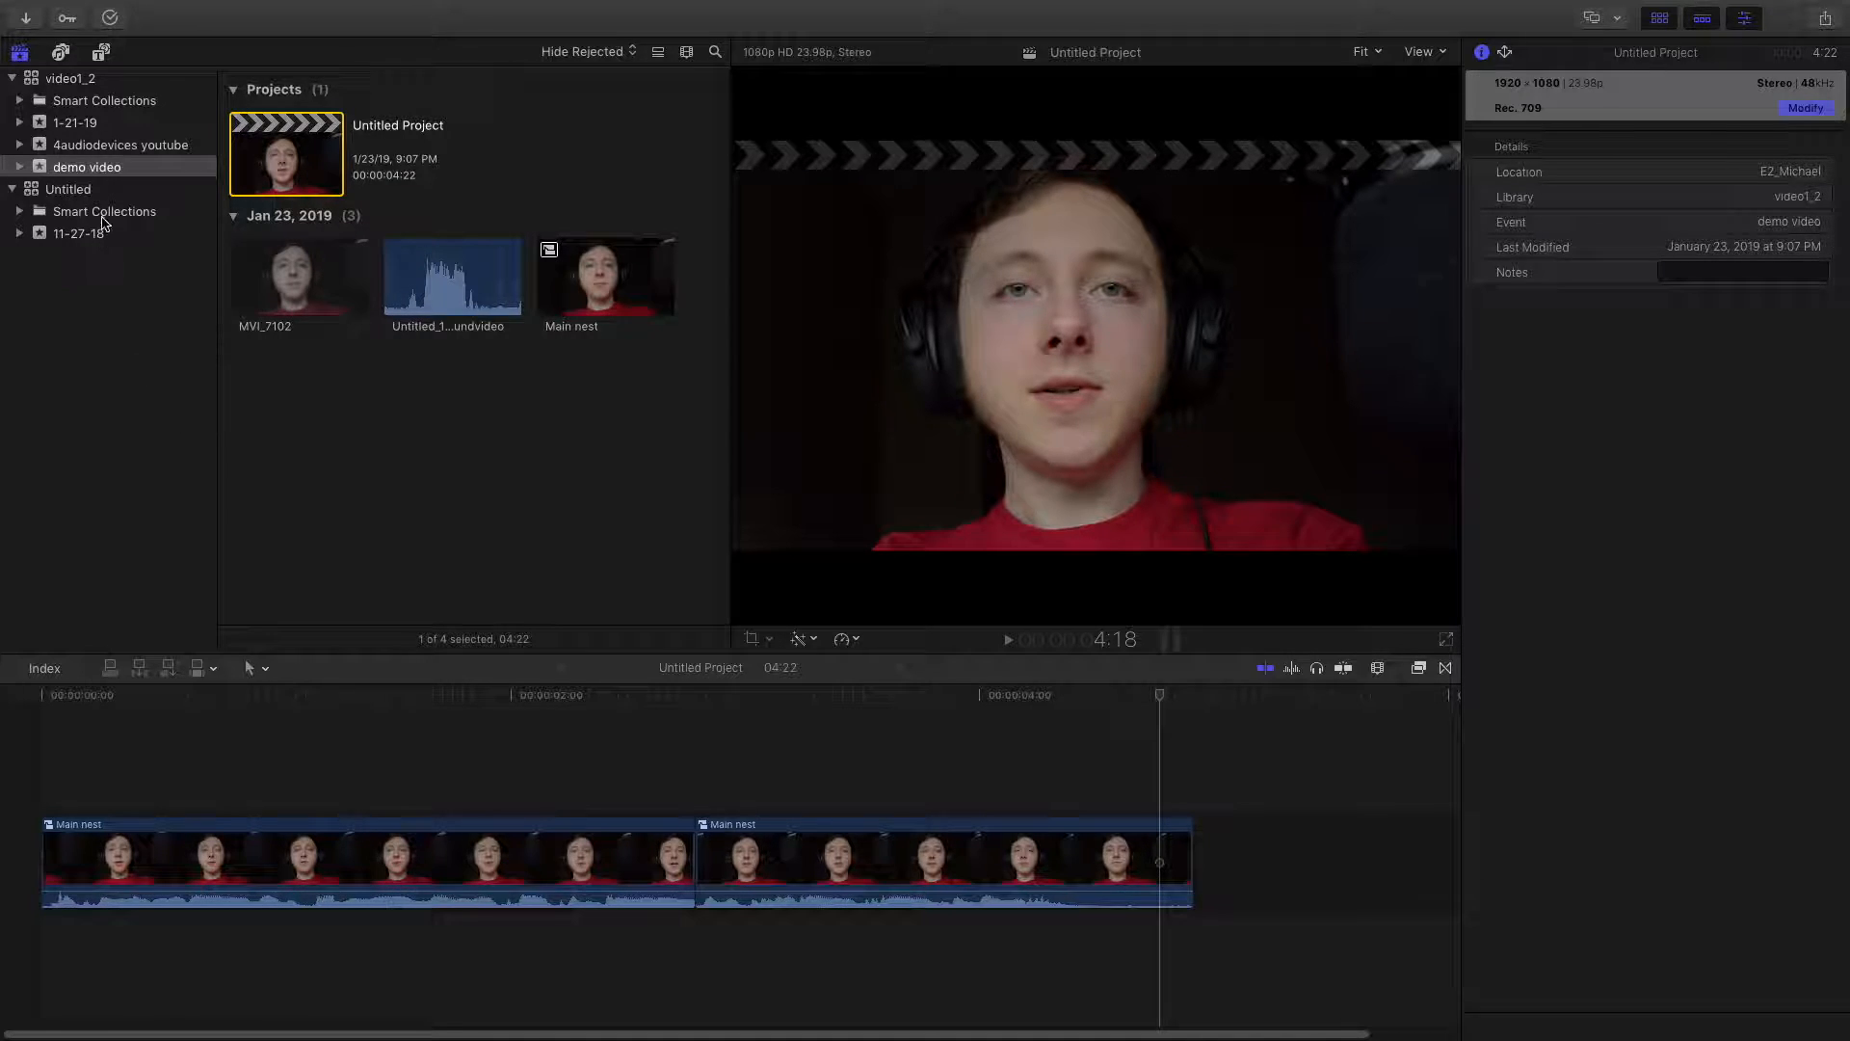
pyautogui.rightClick(112, 172)
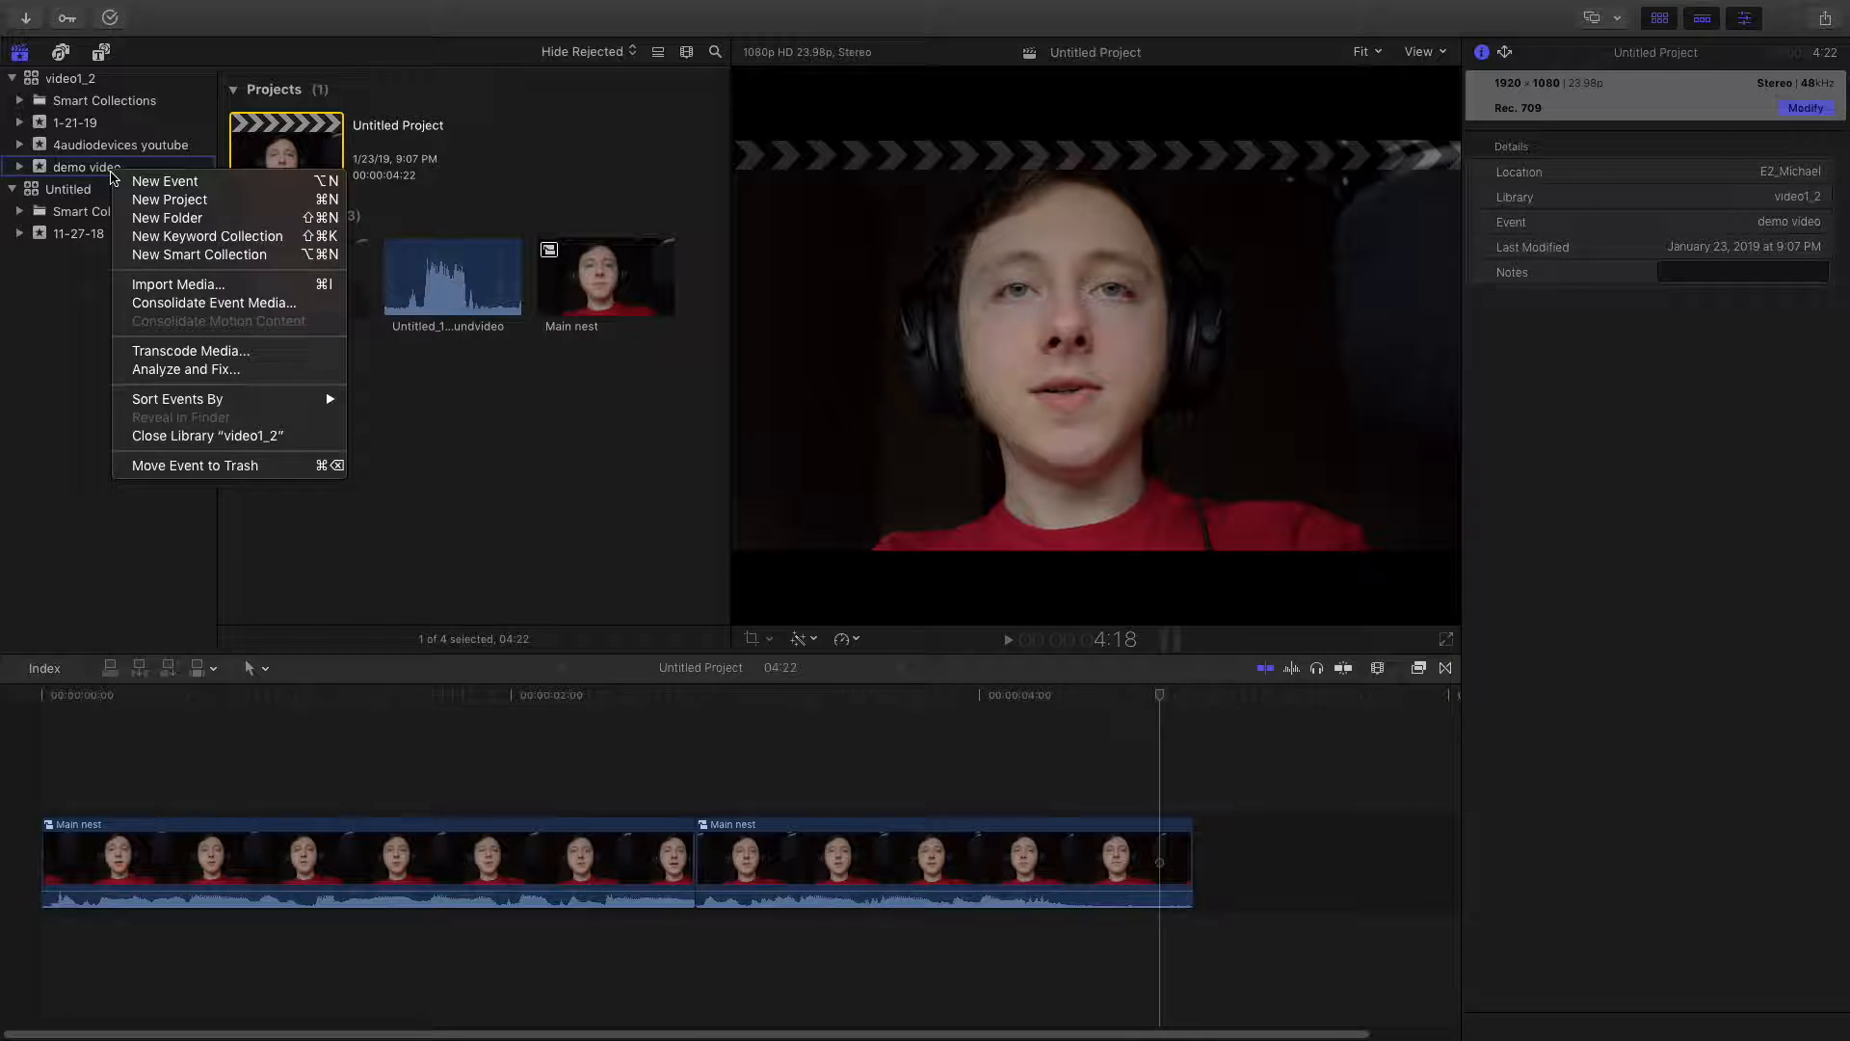
pyautogui.click(43, 327)
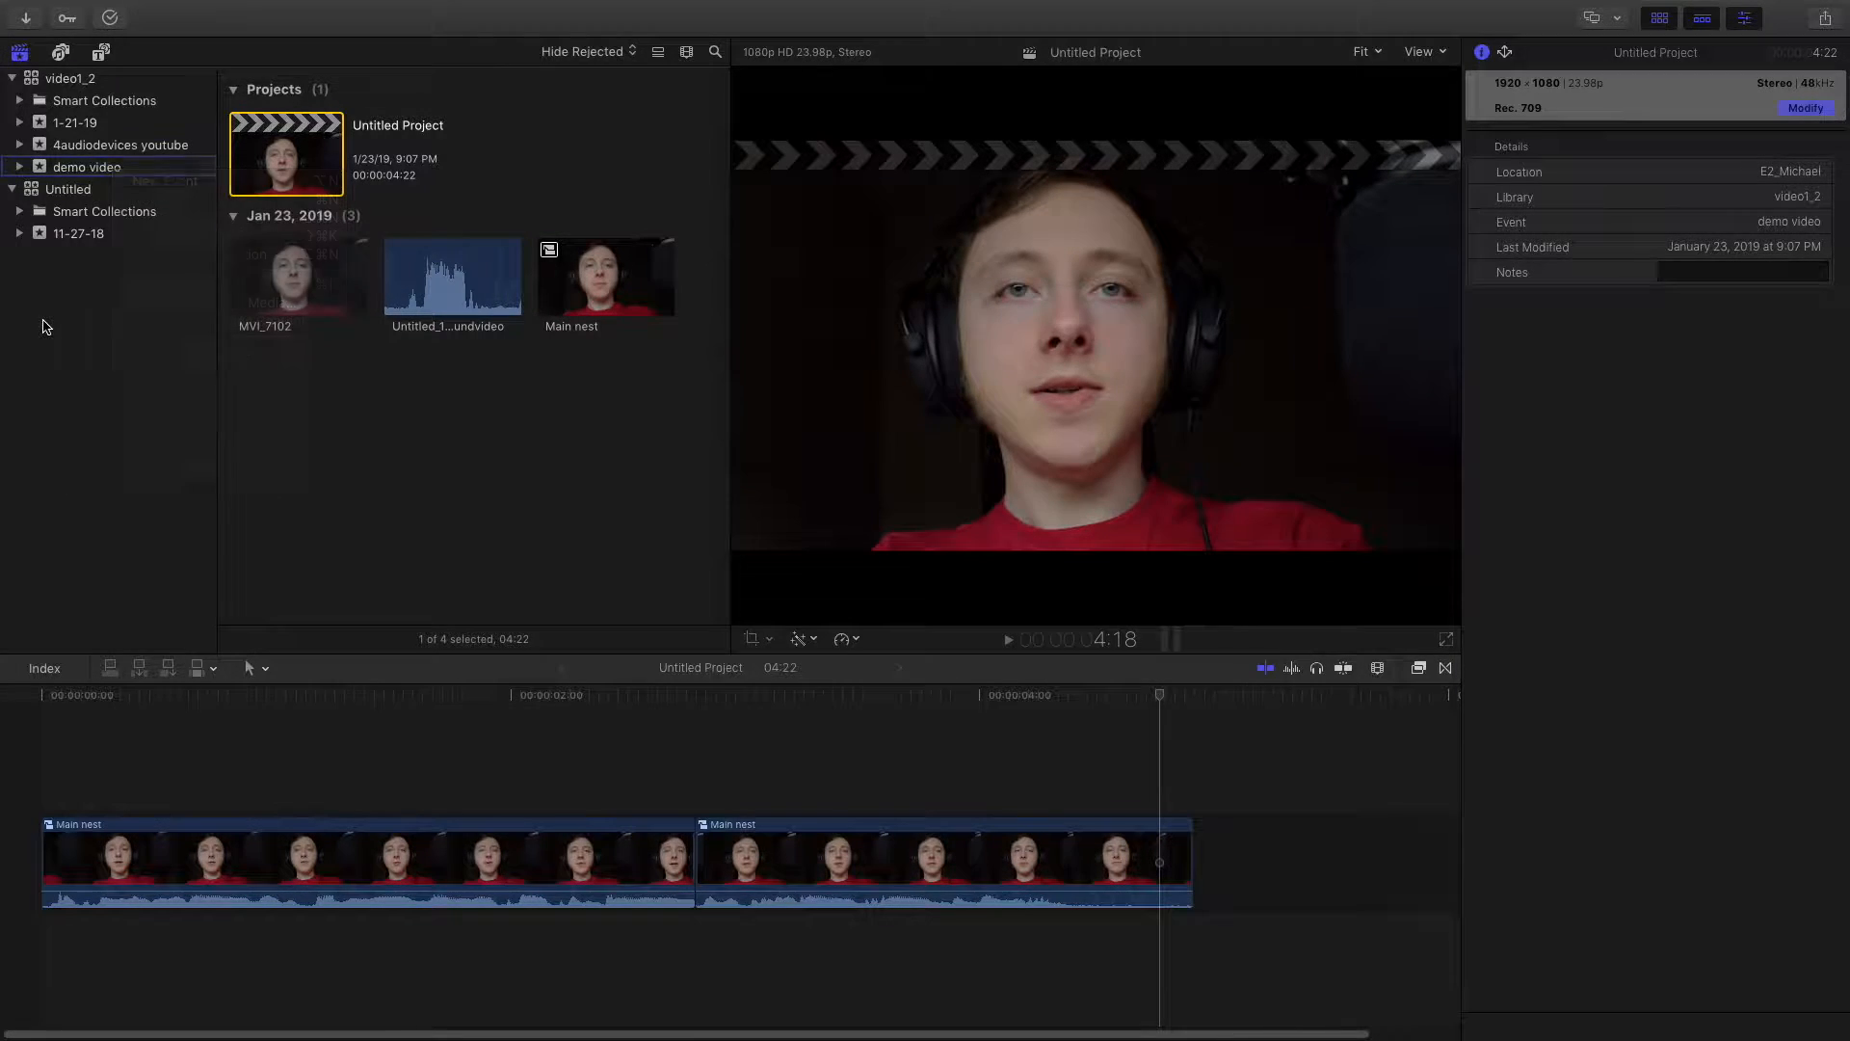
# Step: Create a new event named demo video2 in the video1_2 library, including a new project with the default settings
pyautogui.rightClick(89, 179)
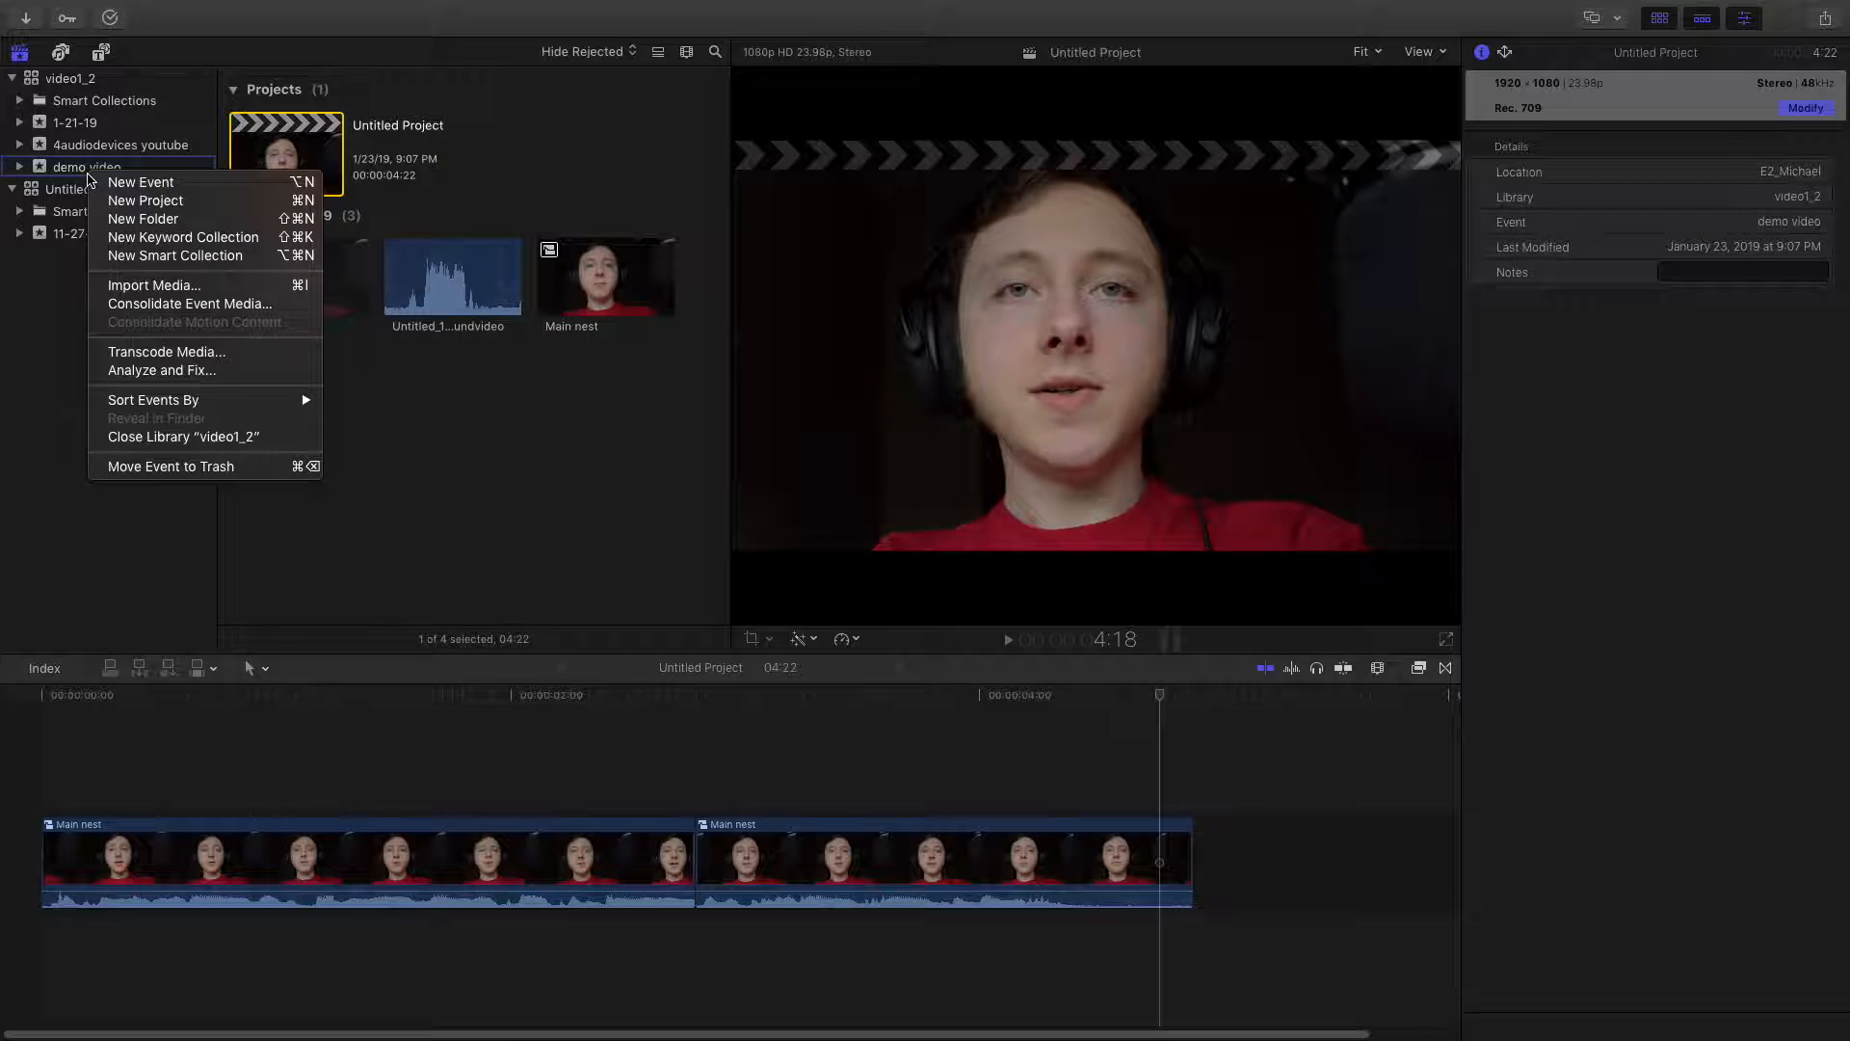
pyautogui.click(106, 182)
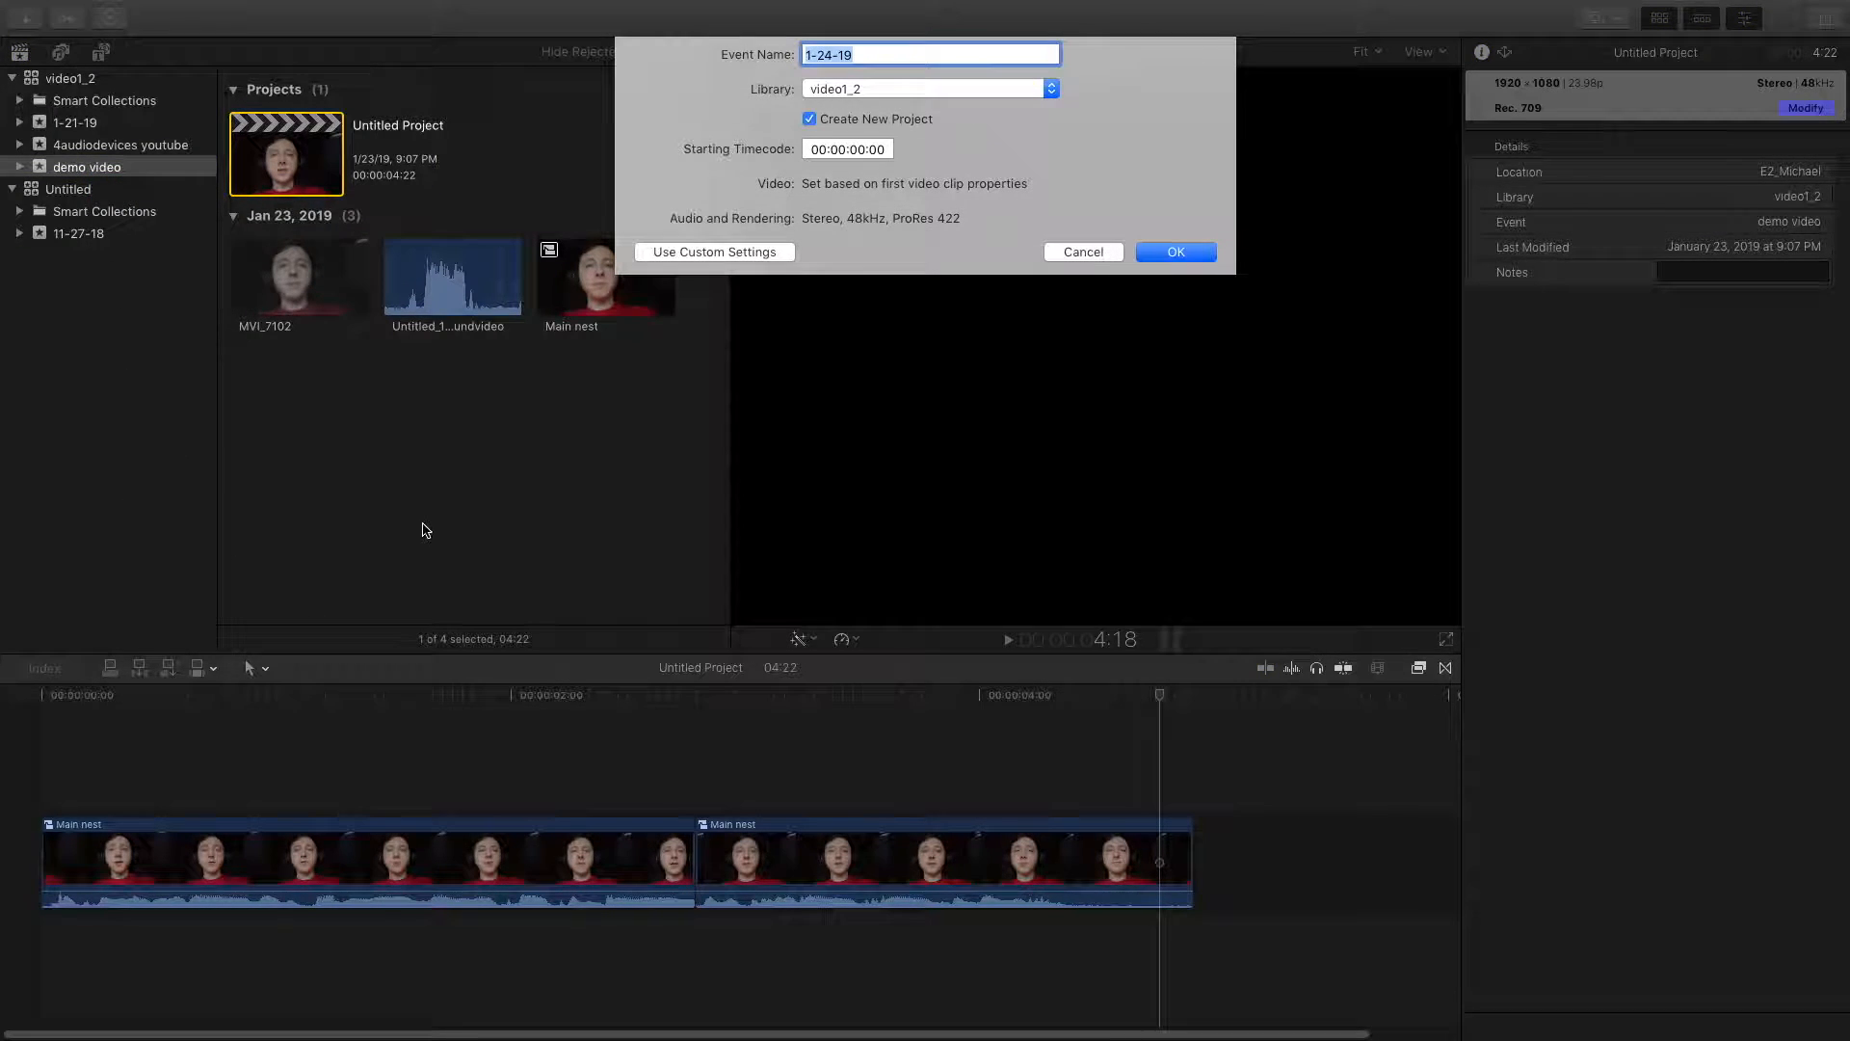
pyautogui.write('demo video')
pyautogui.press('Return')
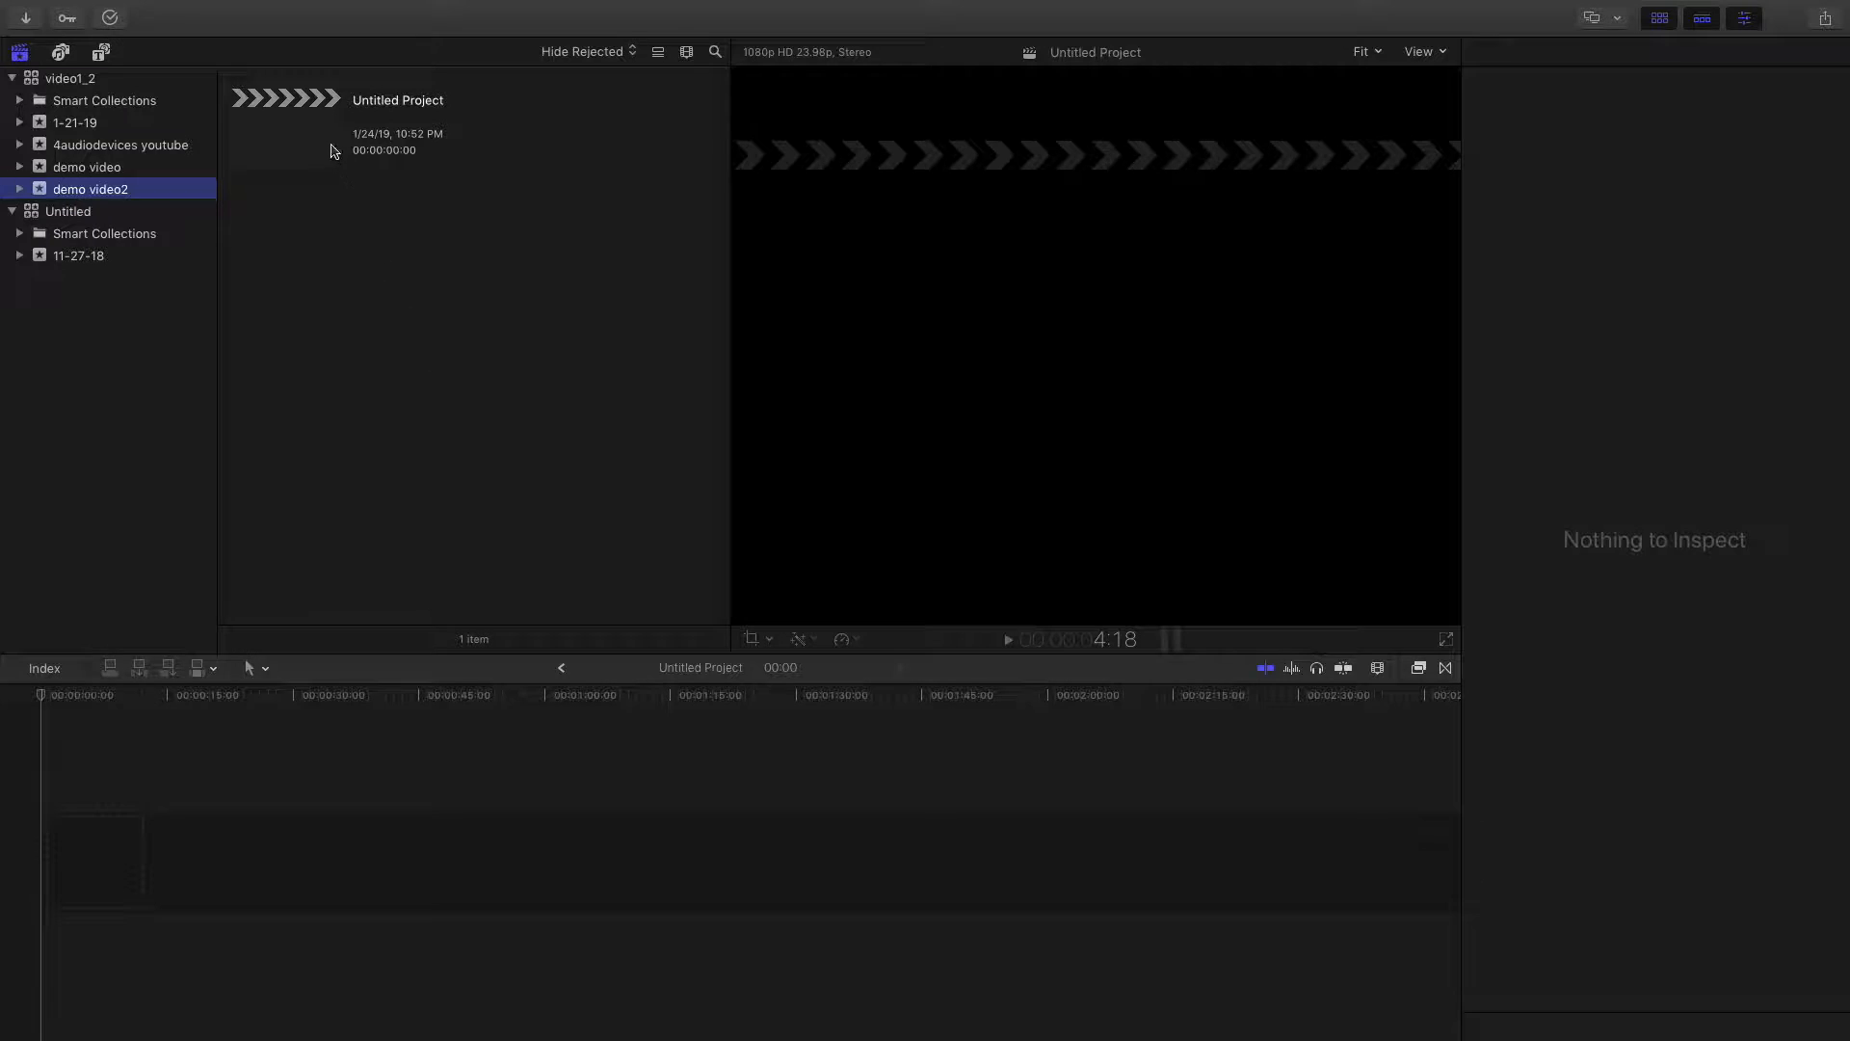
# Step: View the details of the empty Untitled Project in the demo video2 event and deselect it
pyautogui.click(330, 151)
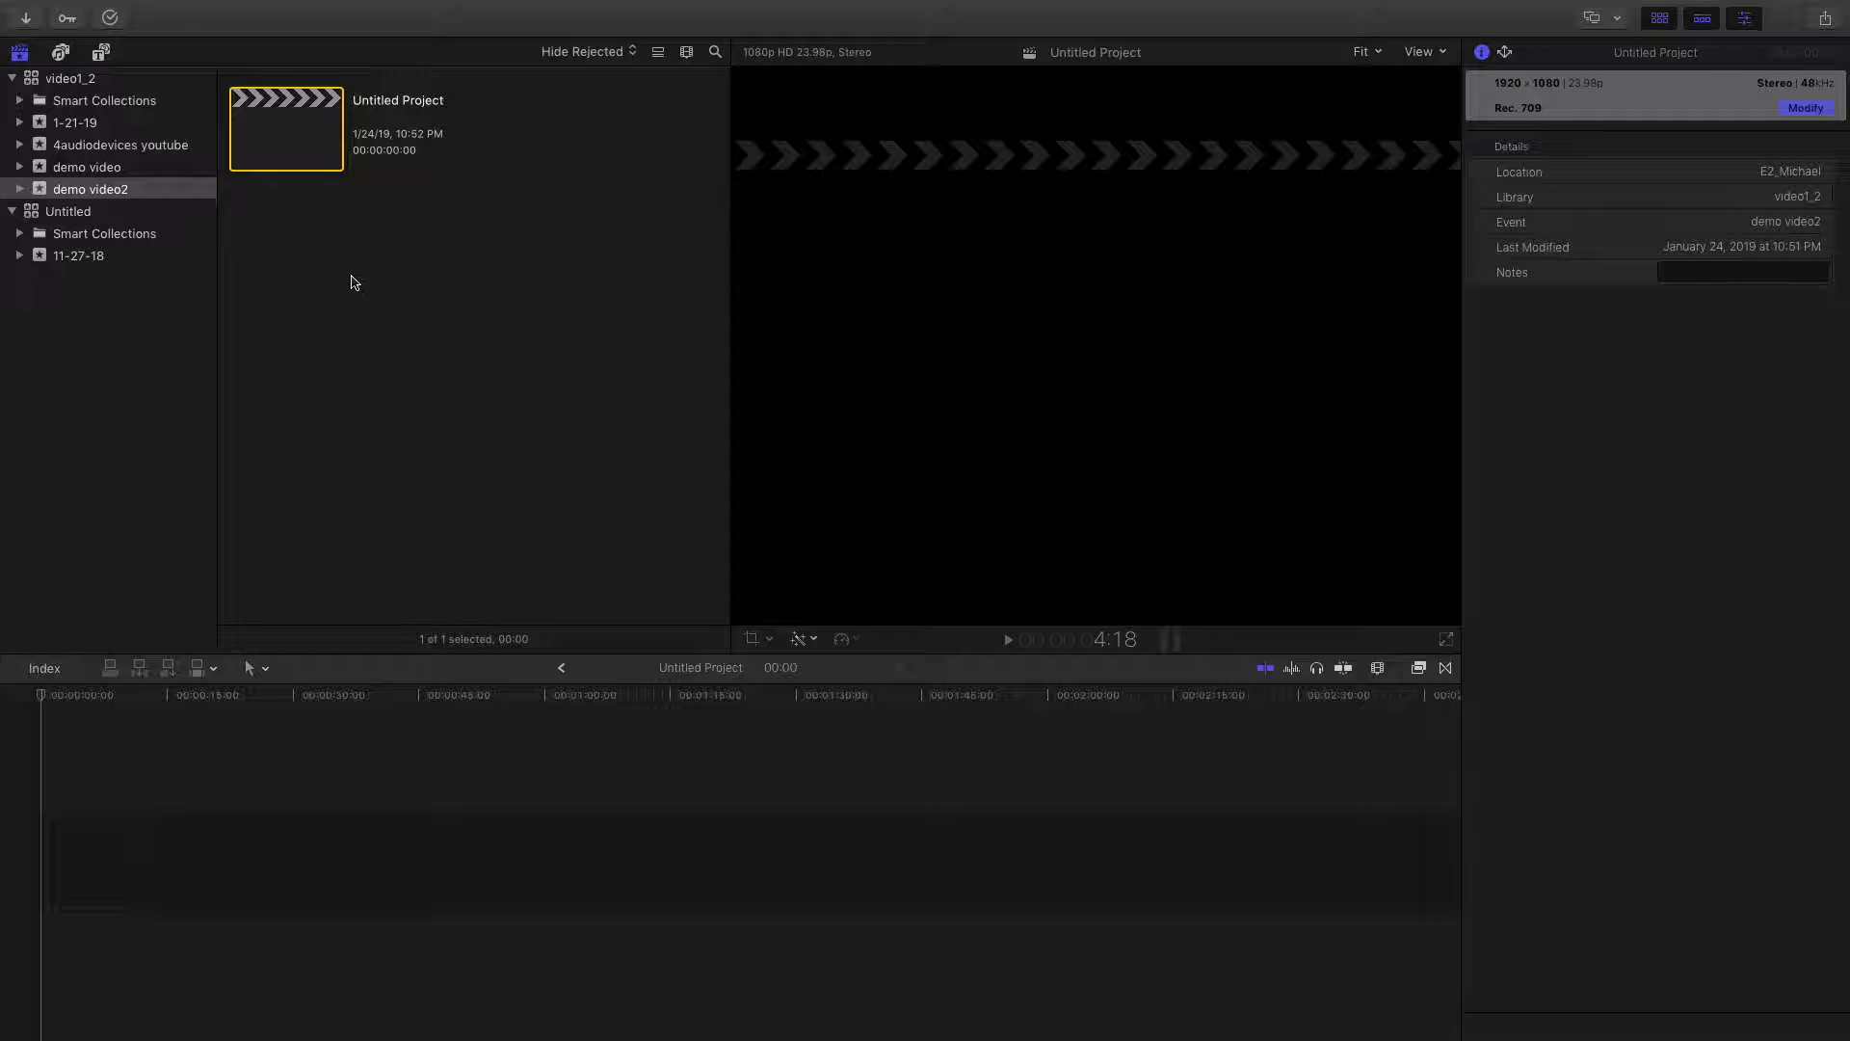
pyautogui.click(294, 145)
pyautogui.click(267, 267)
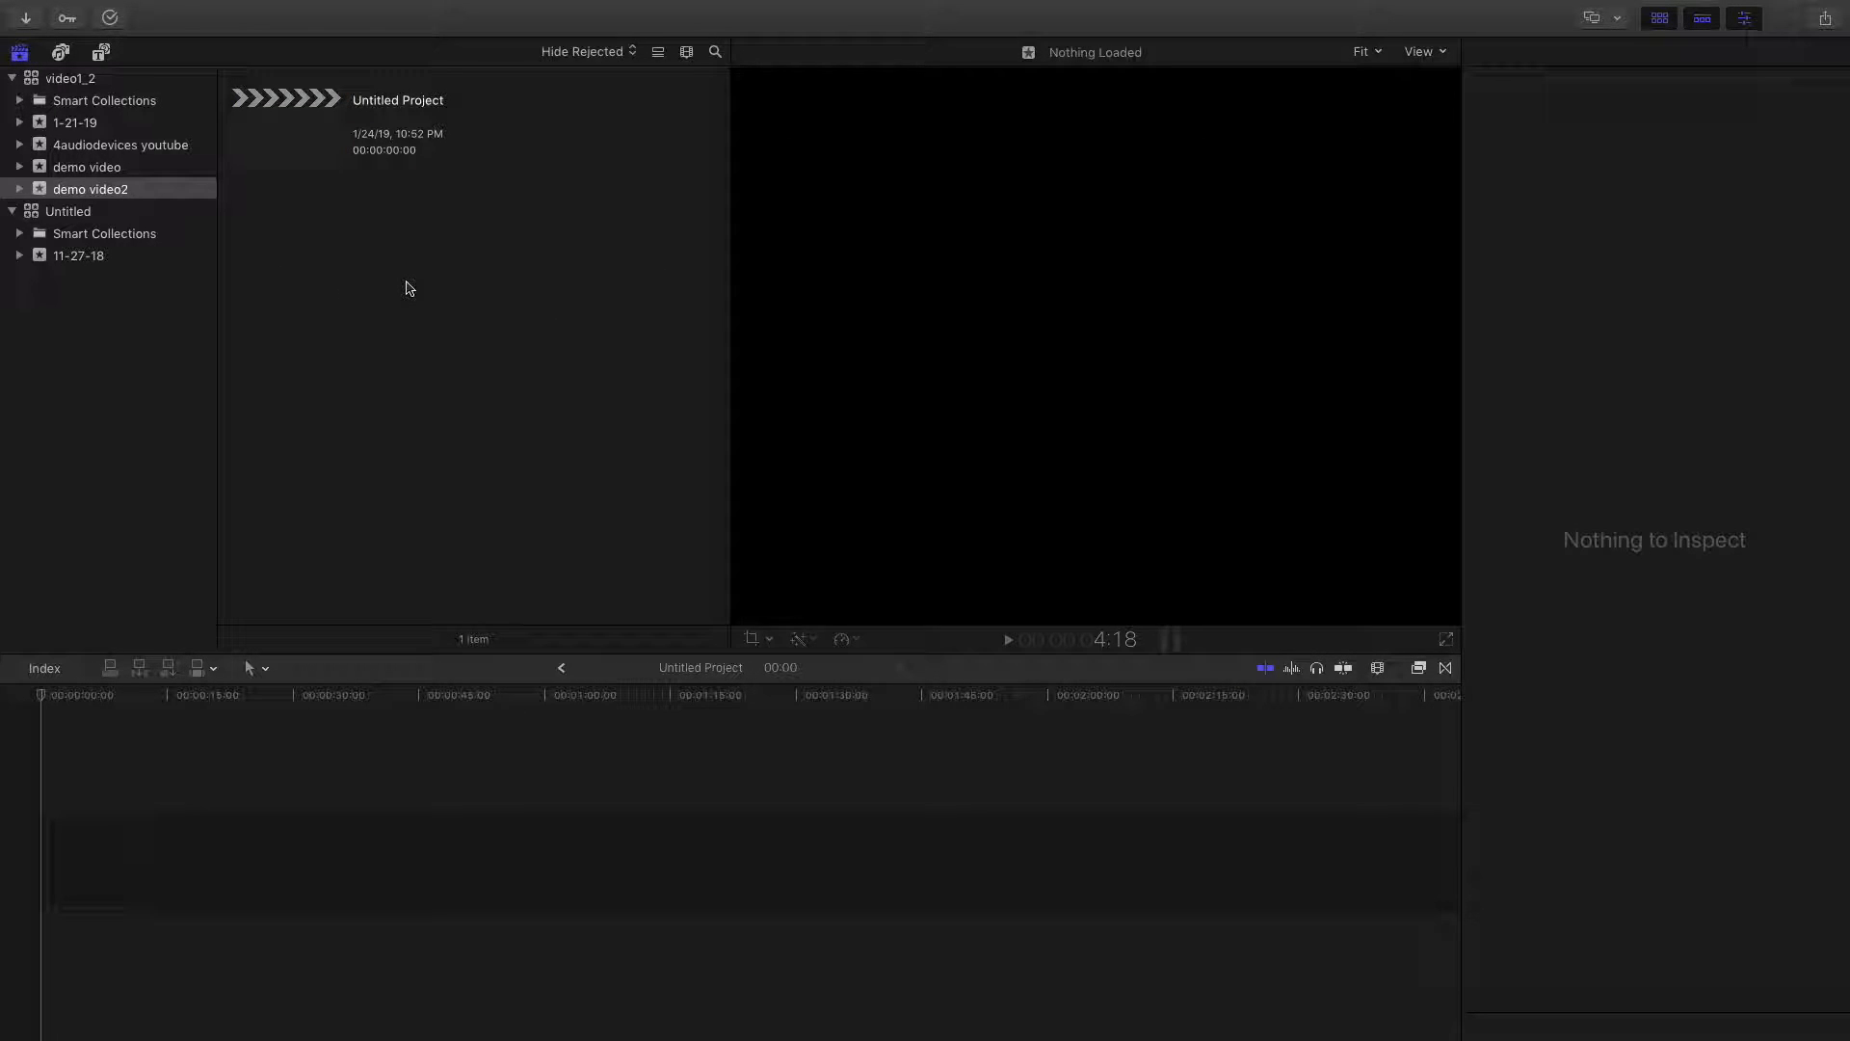
# Step: Import MVI_7102.mov and Untitled_1#05soundvideo.wav into the demo video2 event, copying the files to the library
pyautogui.rightClick(363, 303)
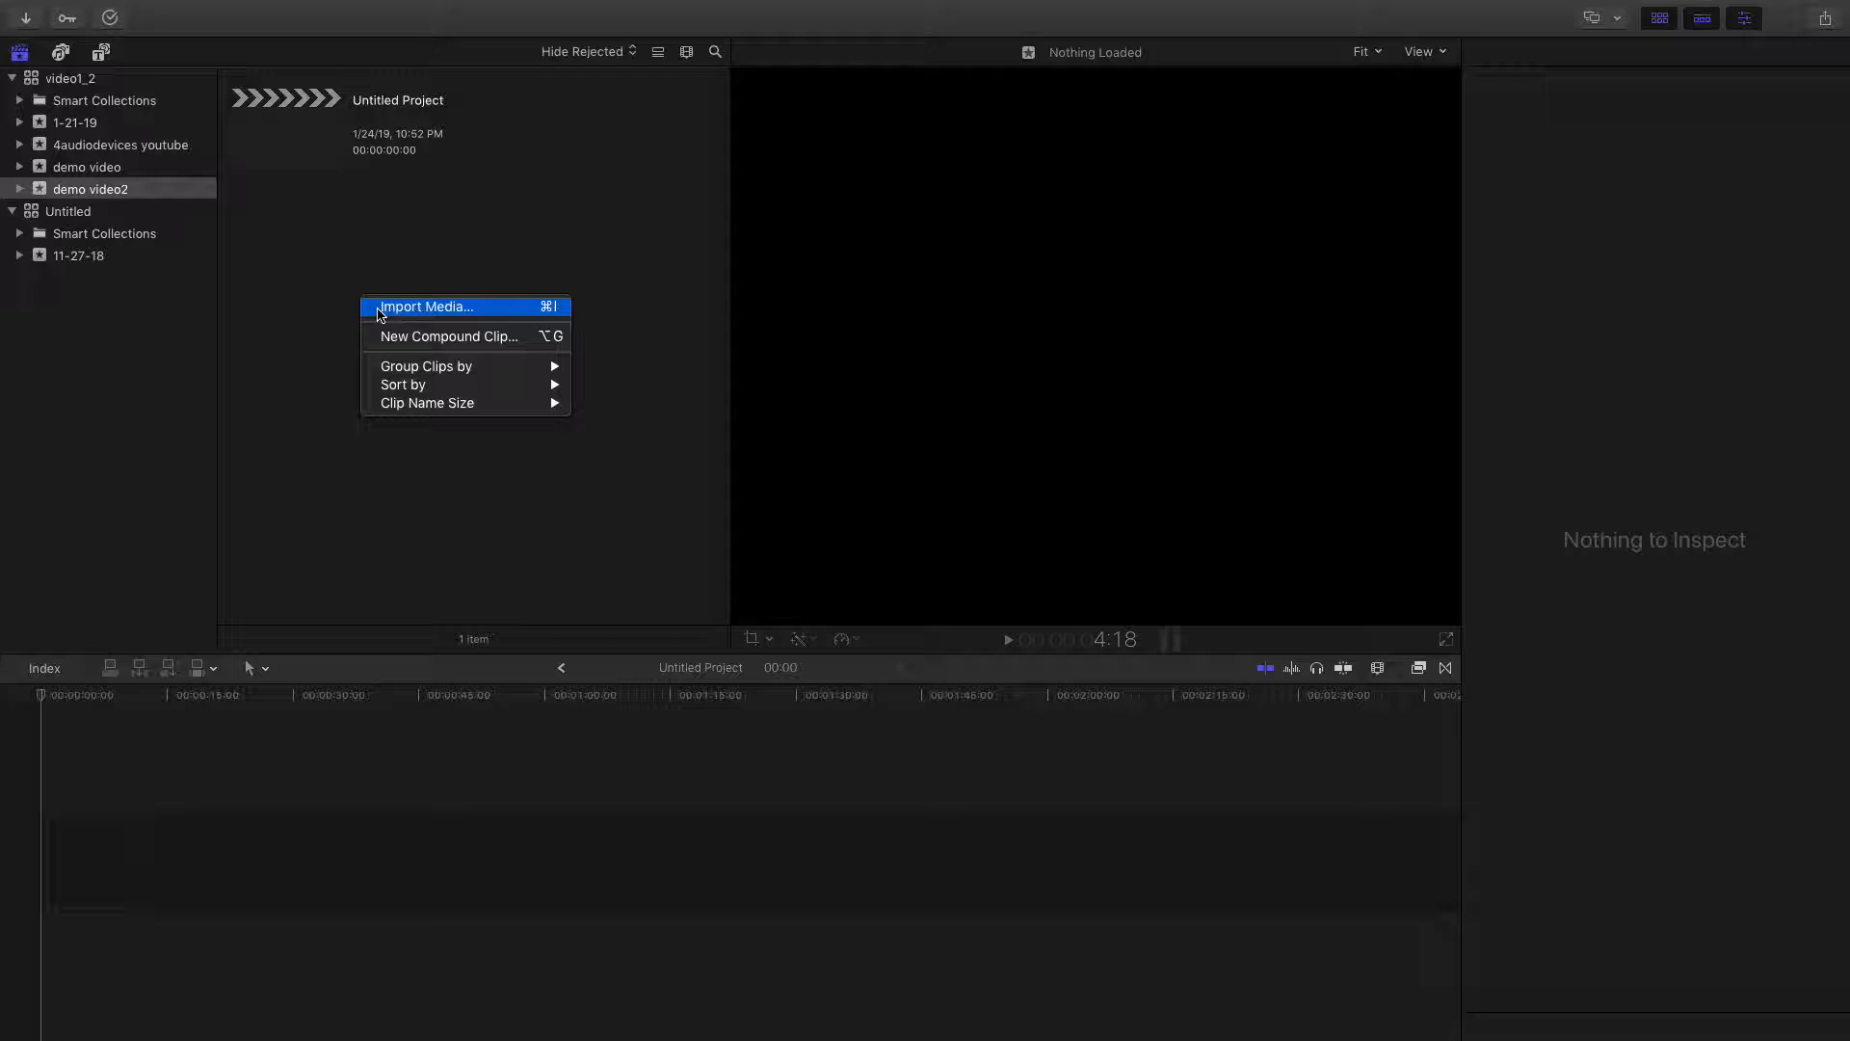
pyautogui.click(378, 308)
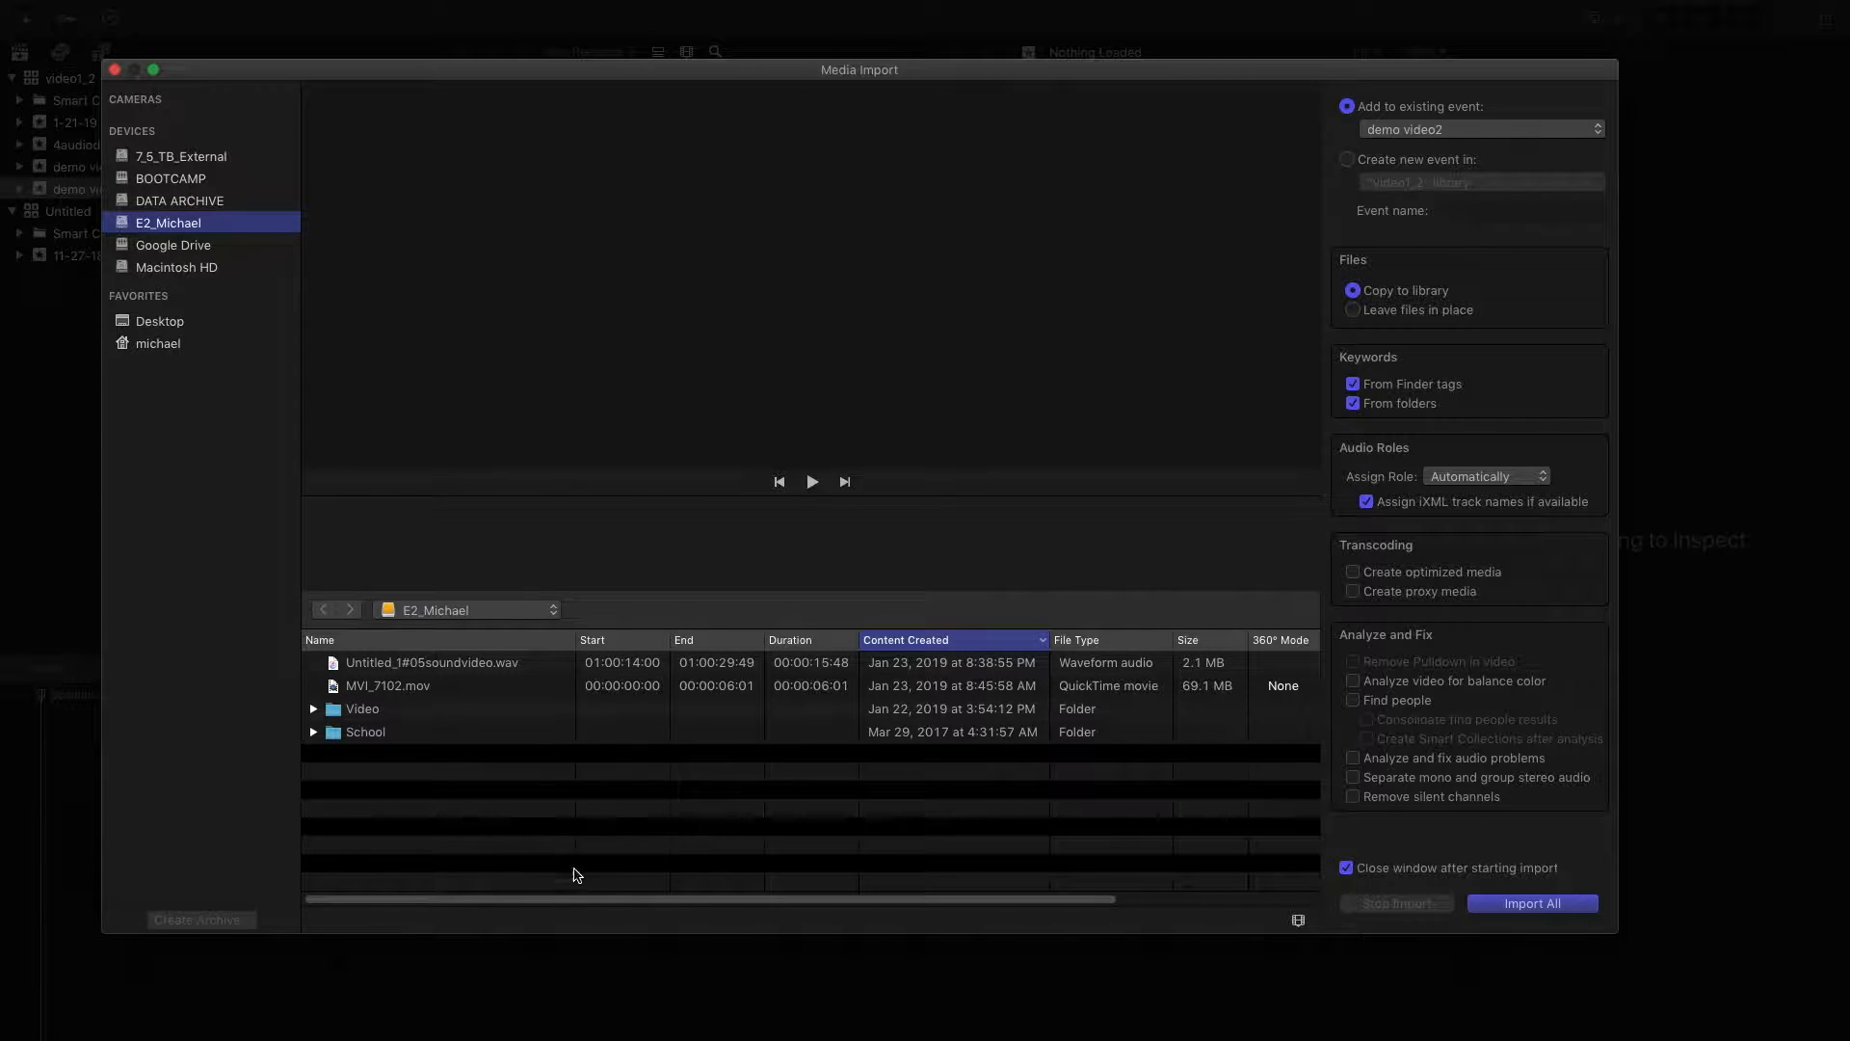
pyautogui.click(398, 688)
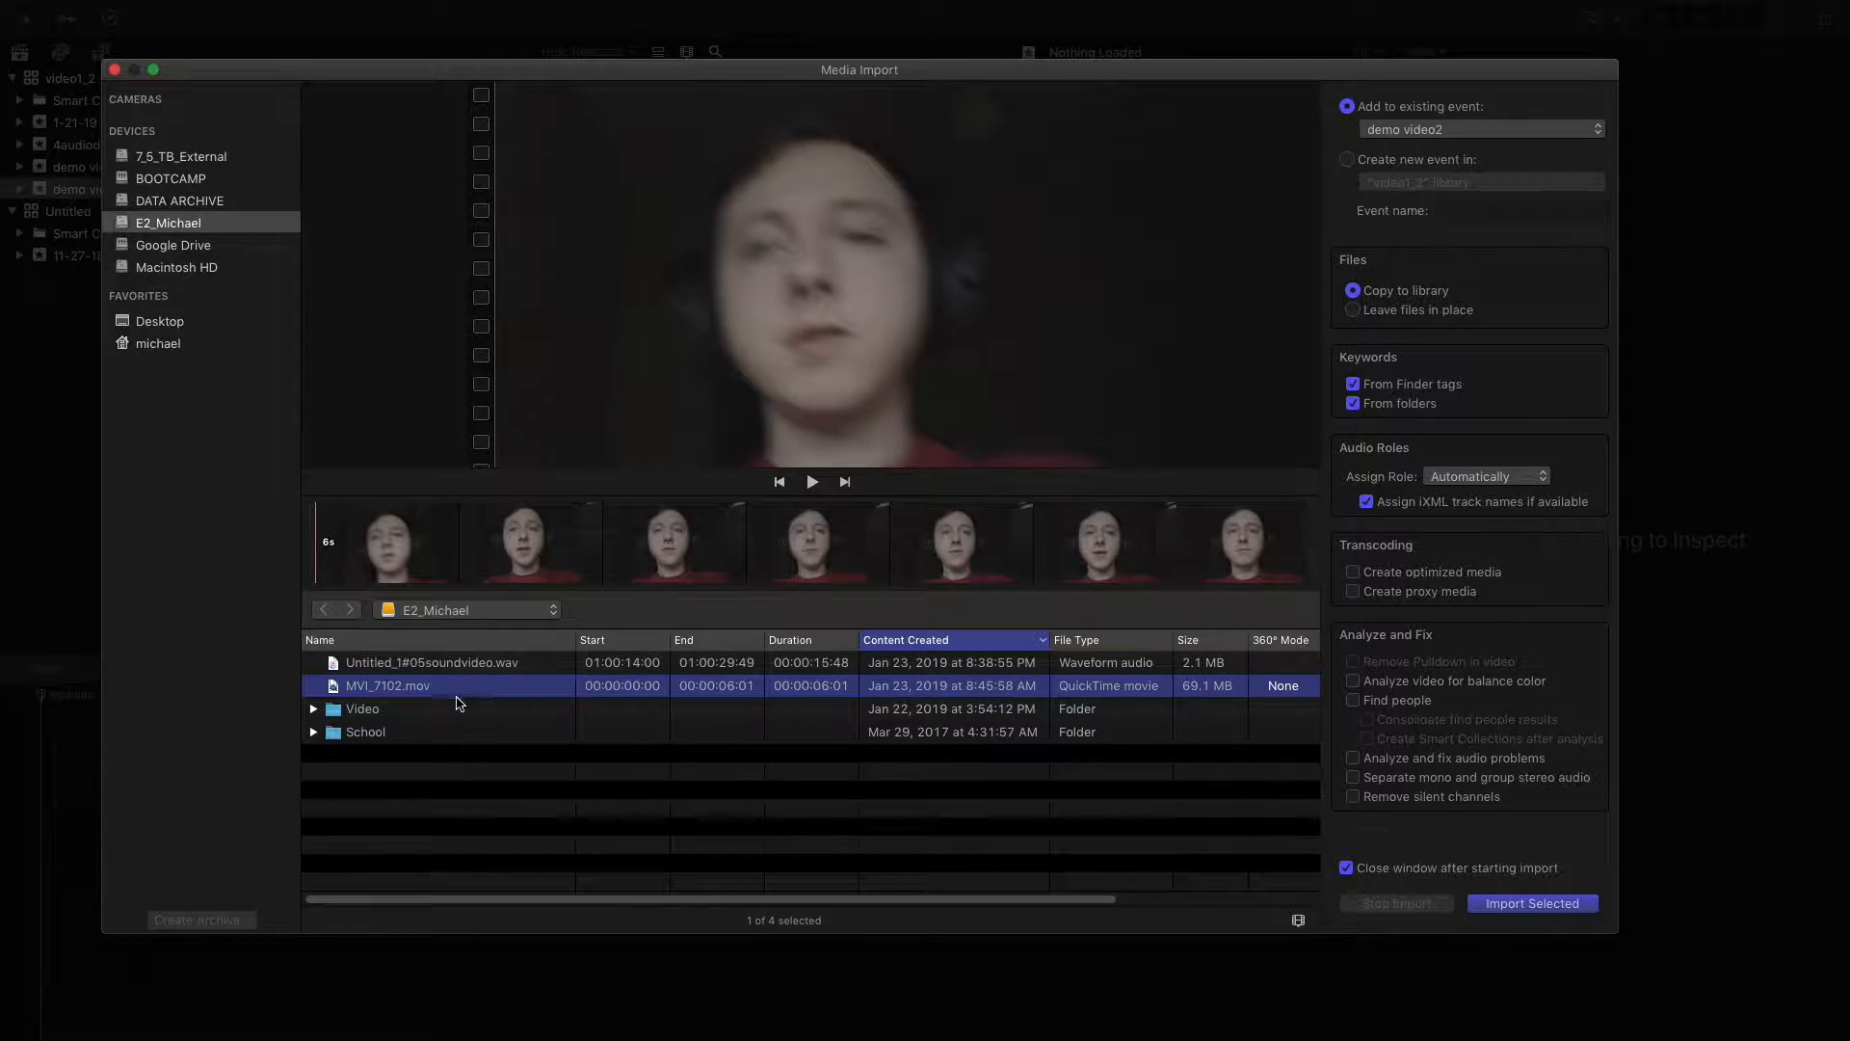
pyautogui.keyDown('shift'); pyautogui.click(434, 668); pyautogui.keyUp('shift')
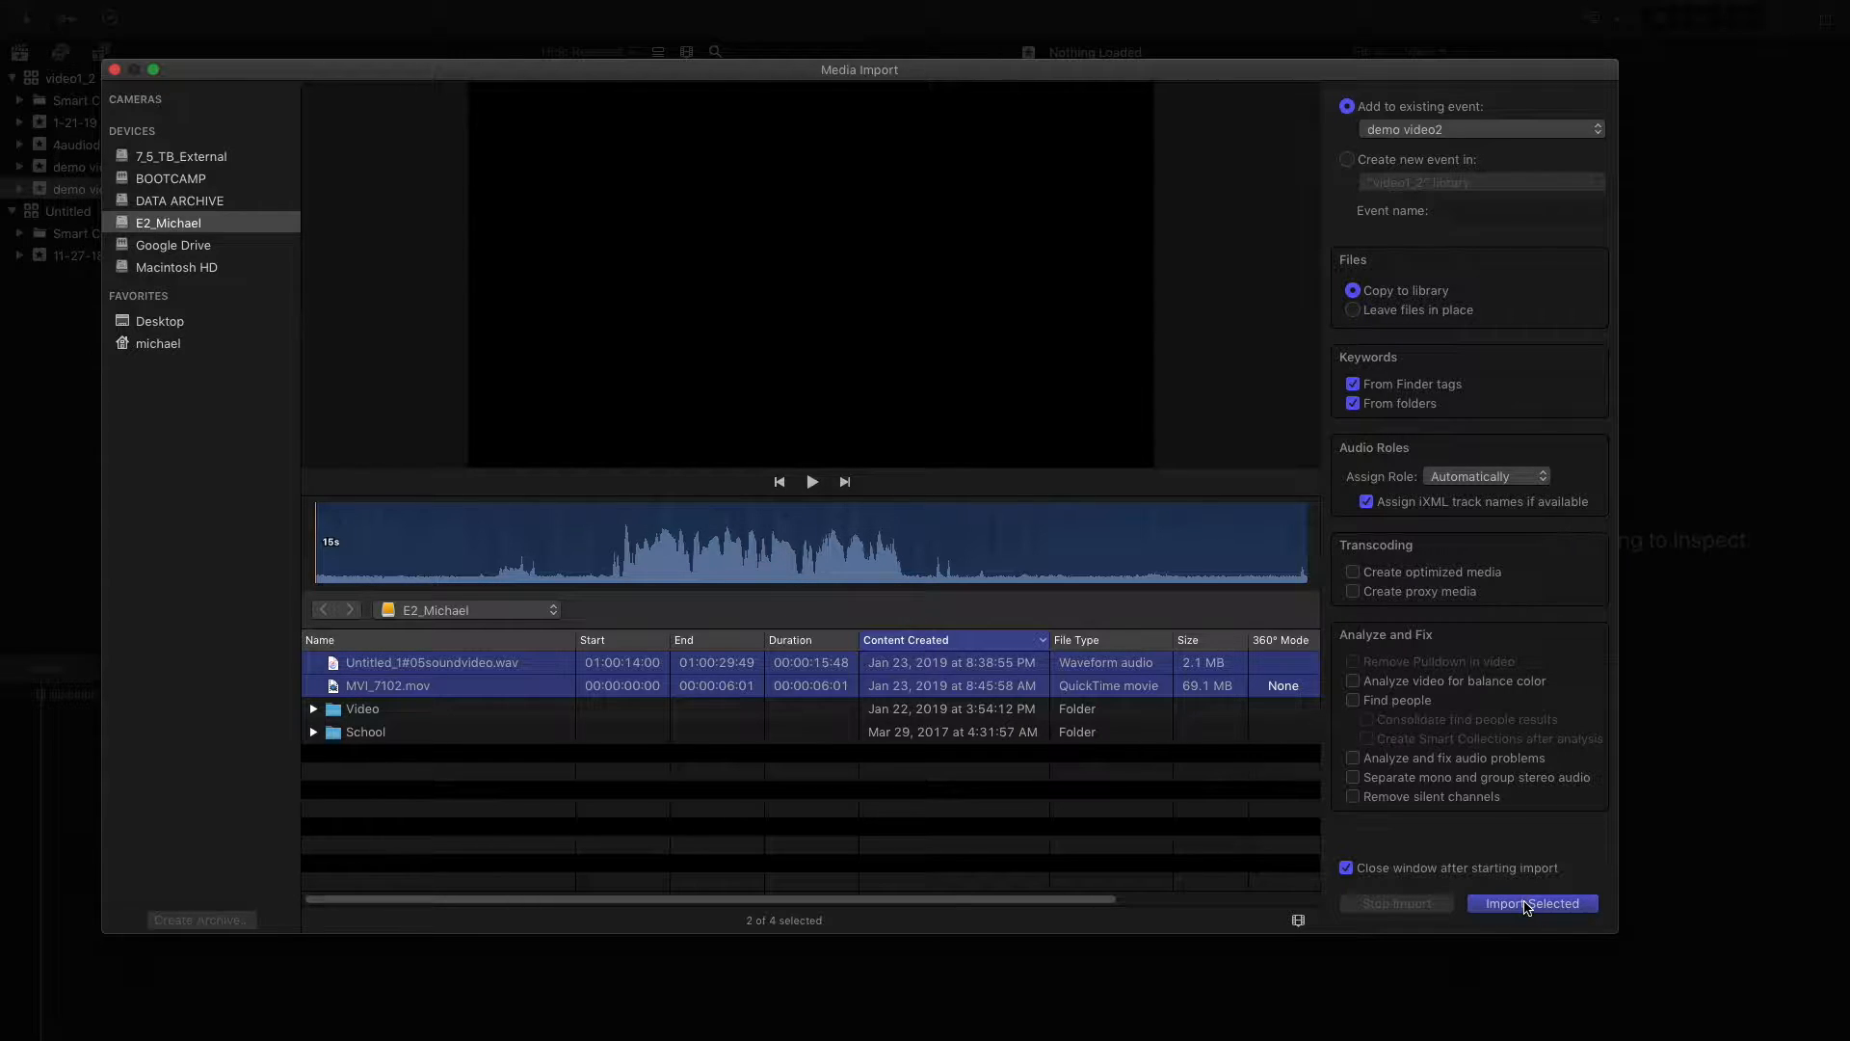
pyautogui.click(1528, 902)
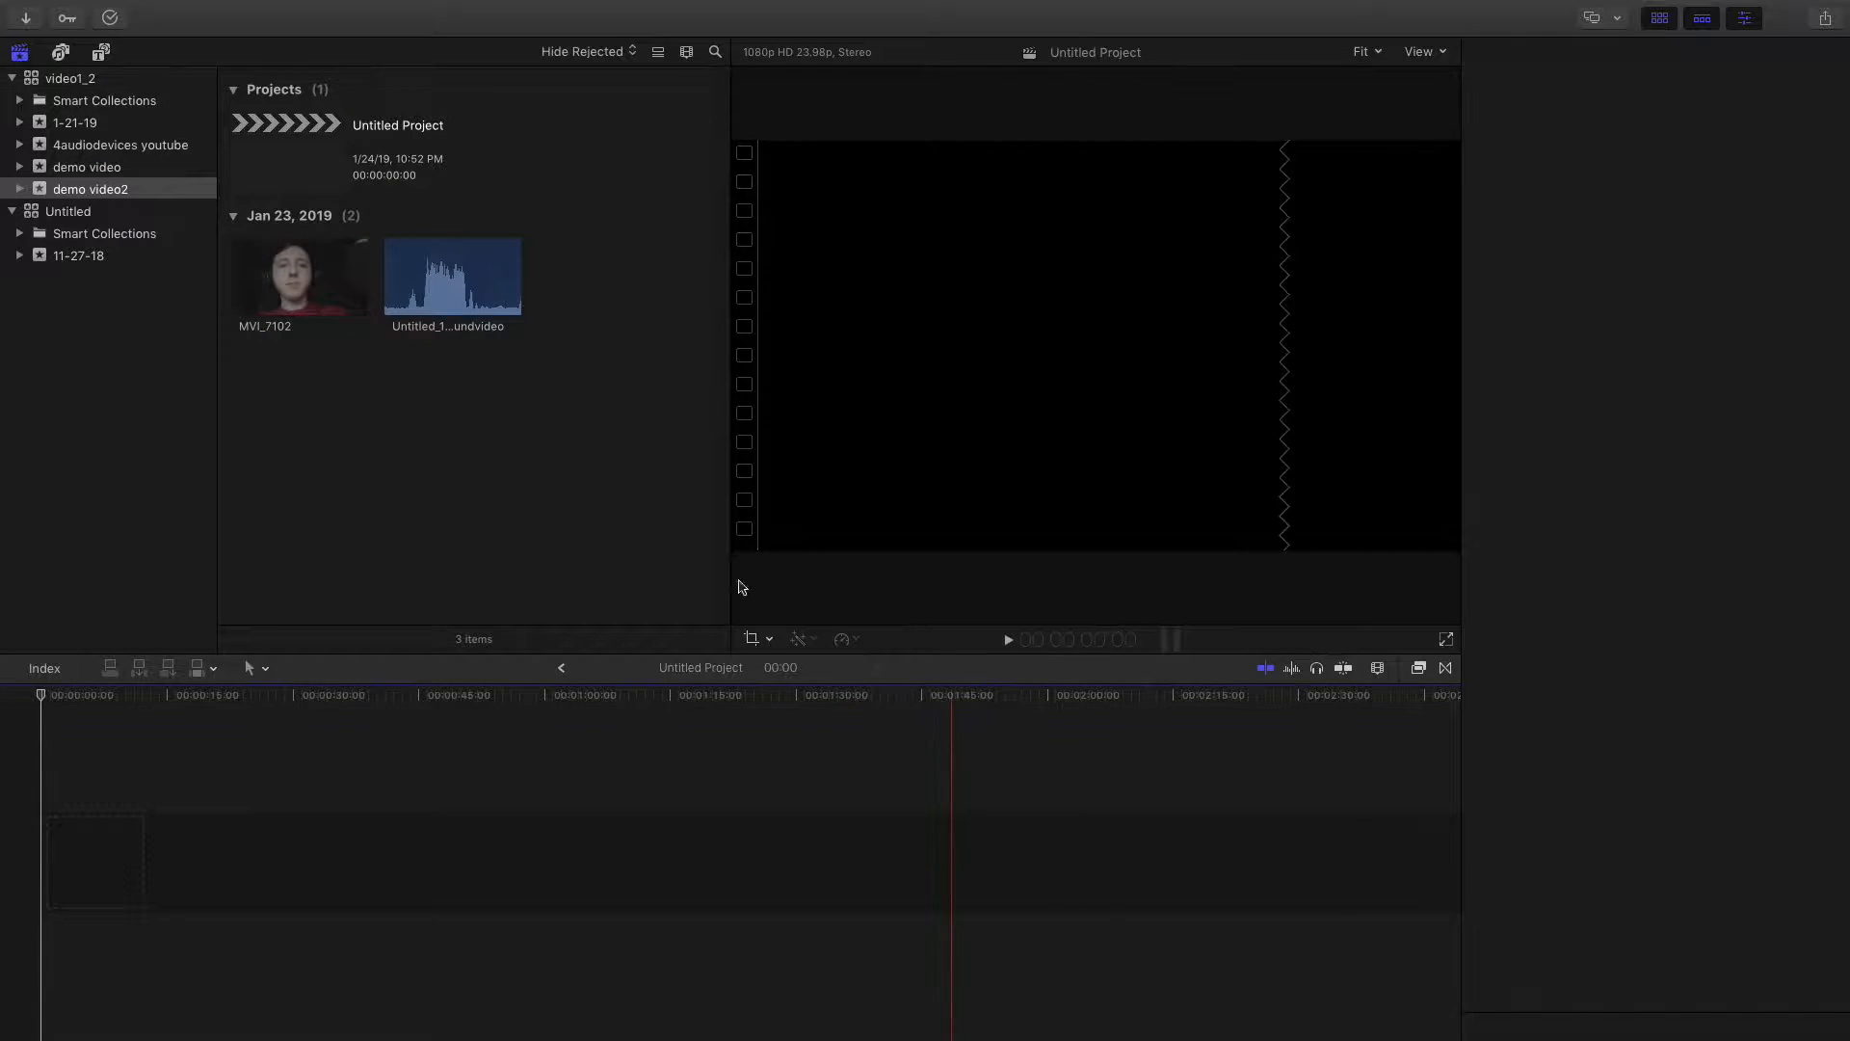
# Step: Inspect the imported video and audio clips, and place MVI_7102 at the start of the empty Untitled Project timeline
pyautogui.click(290, 295)
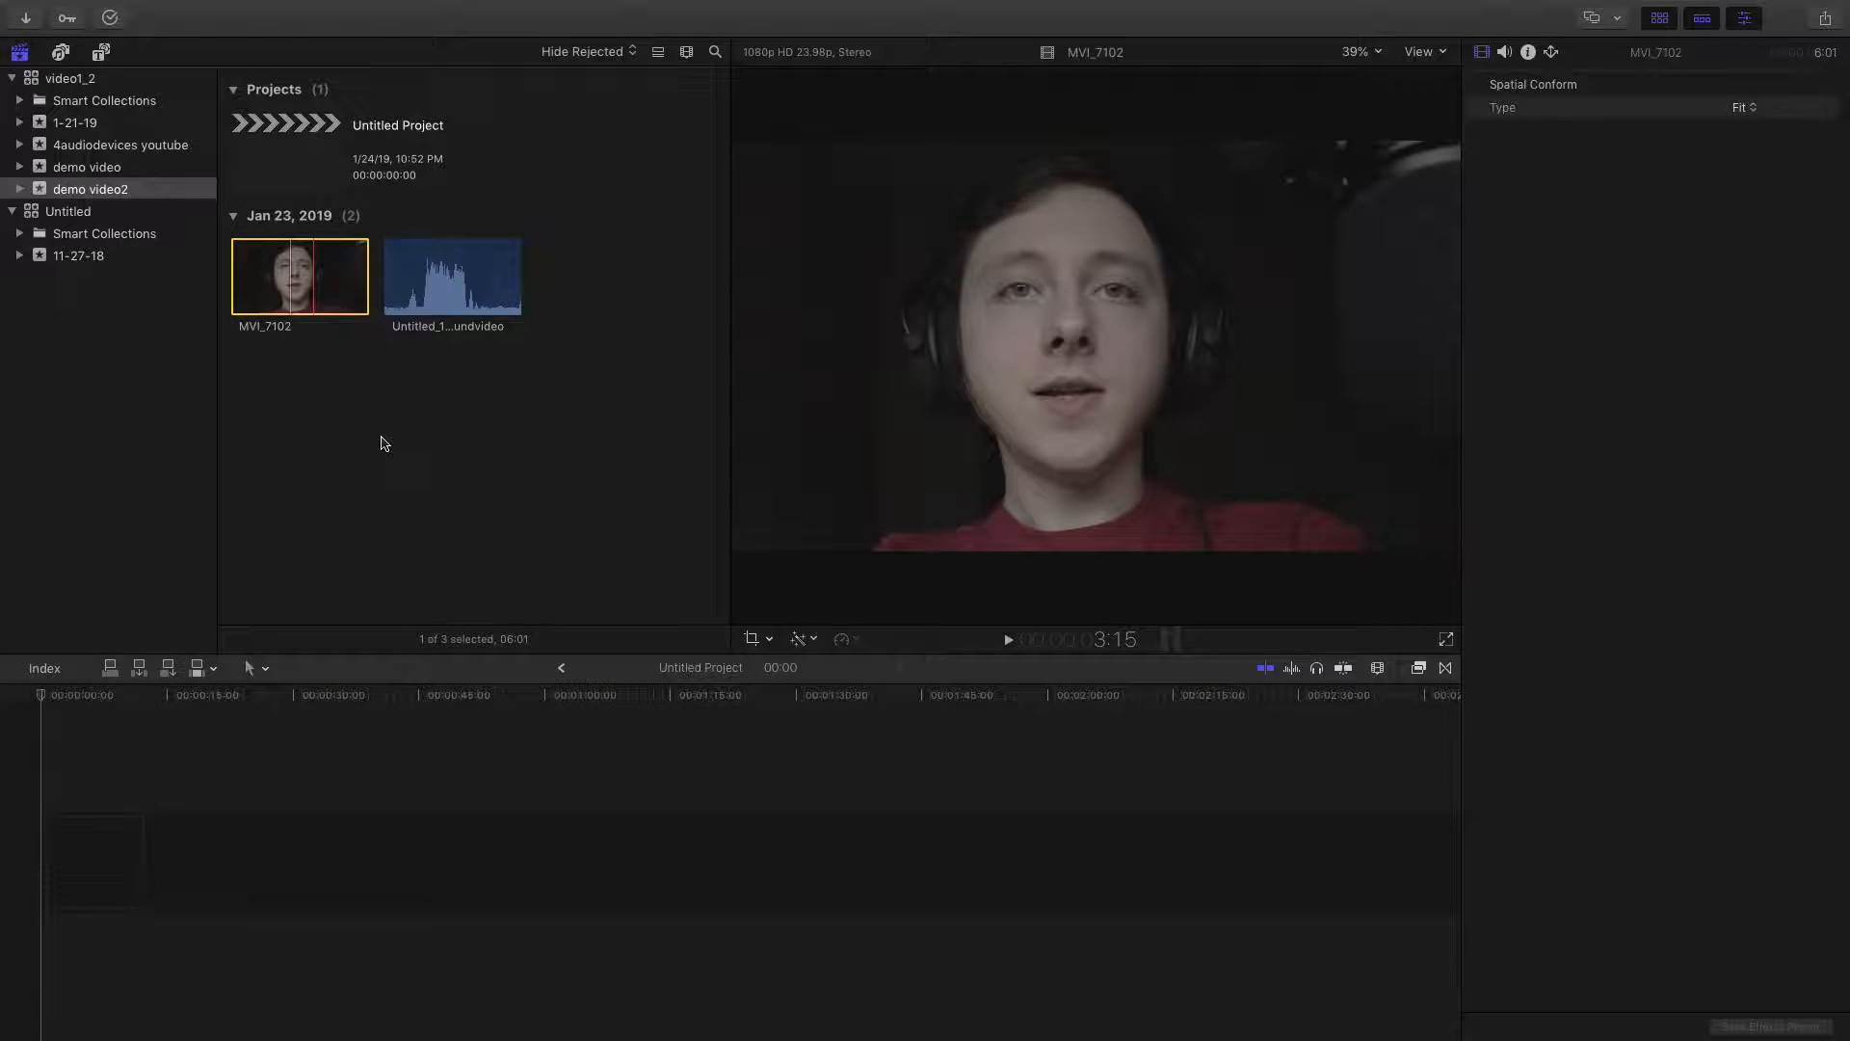
pyautogui.click(439, 280)
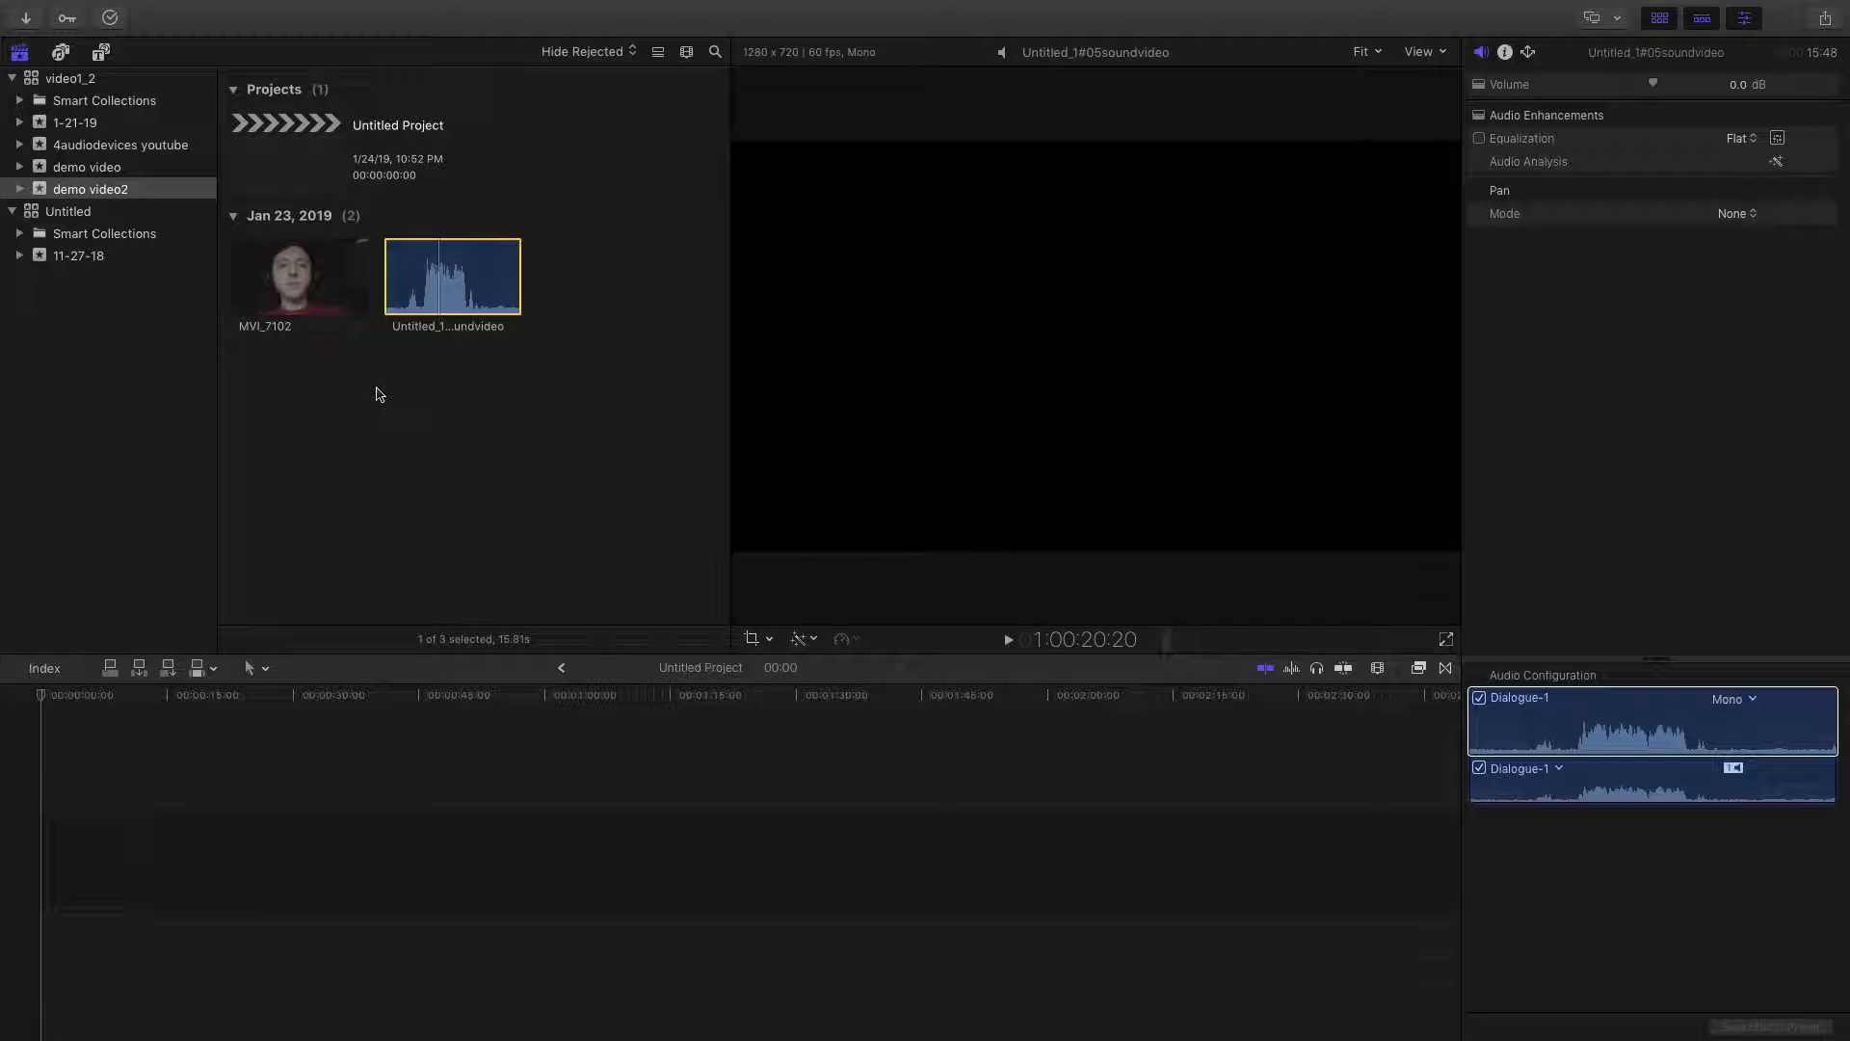
pyautogui.click(305, 280)
pyautogui.click(453, 280)
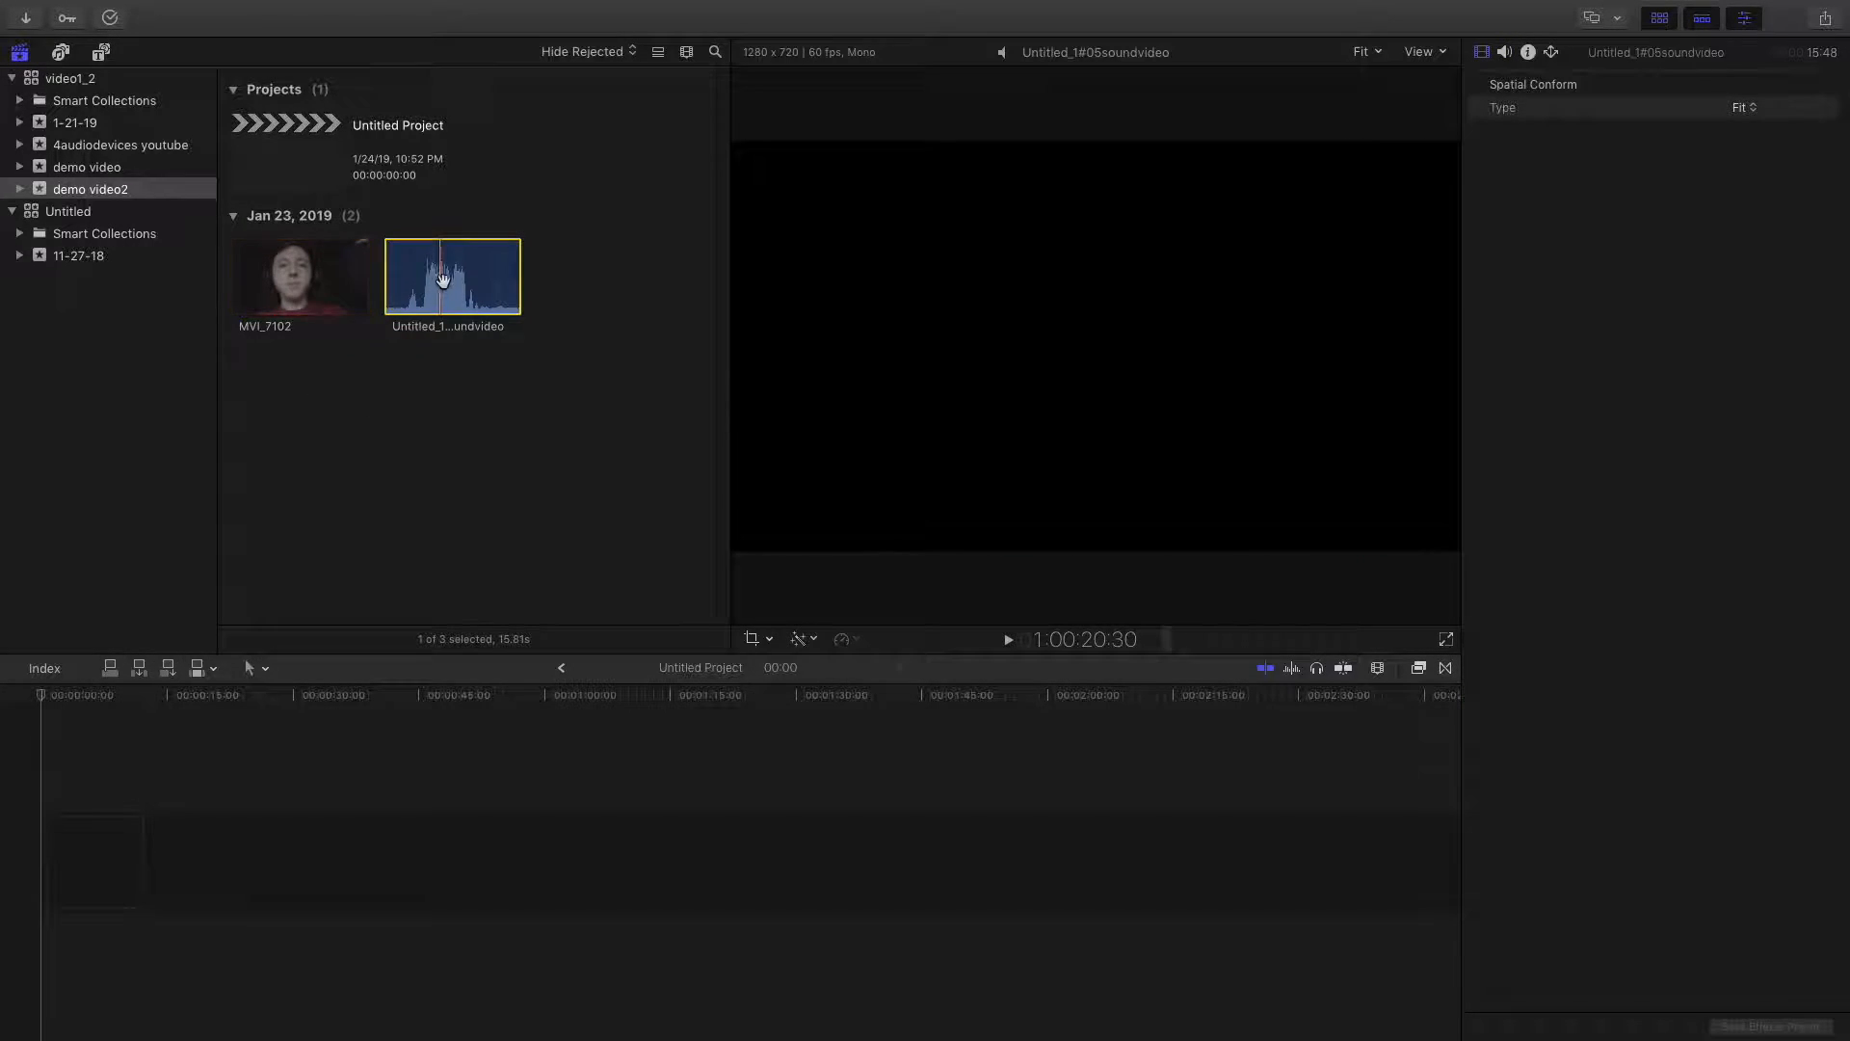
pyautogui.click(332, 308)
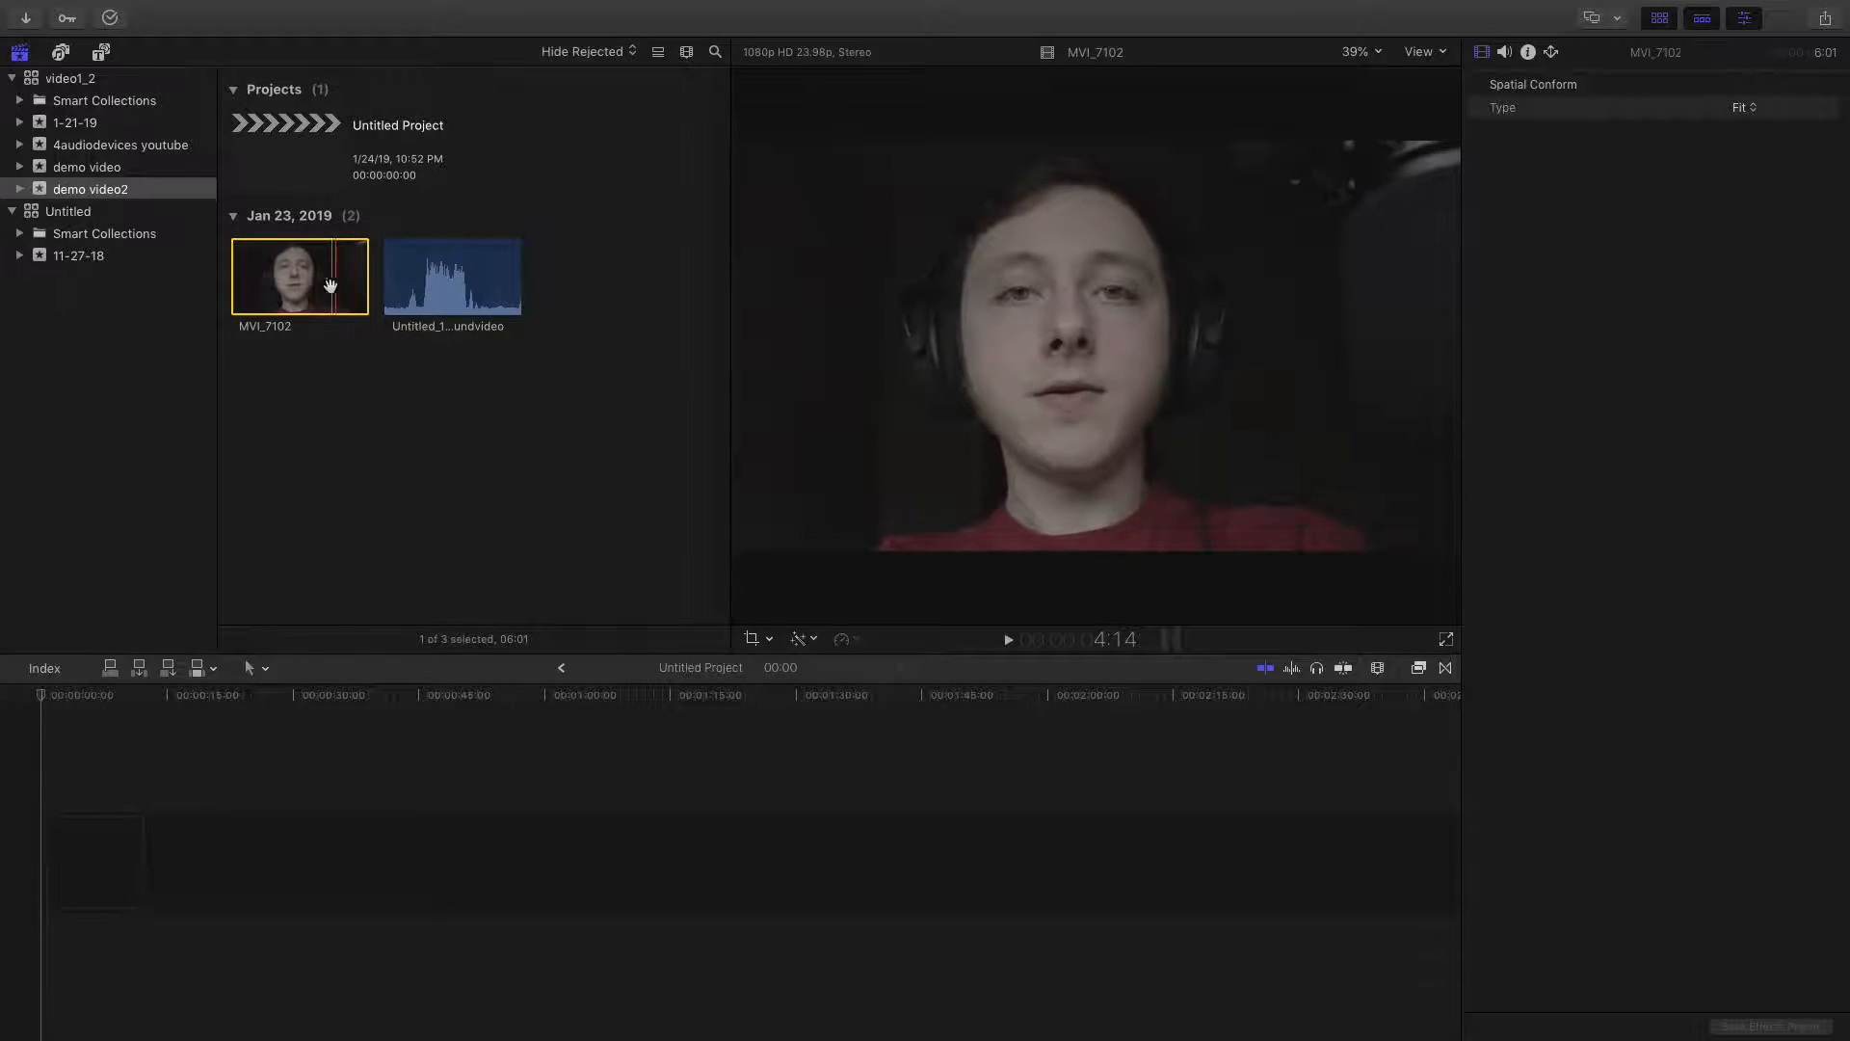
pyautogui.moveTo(294, 281); pyautogui.dragTo(248, 871)
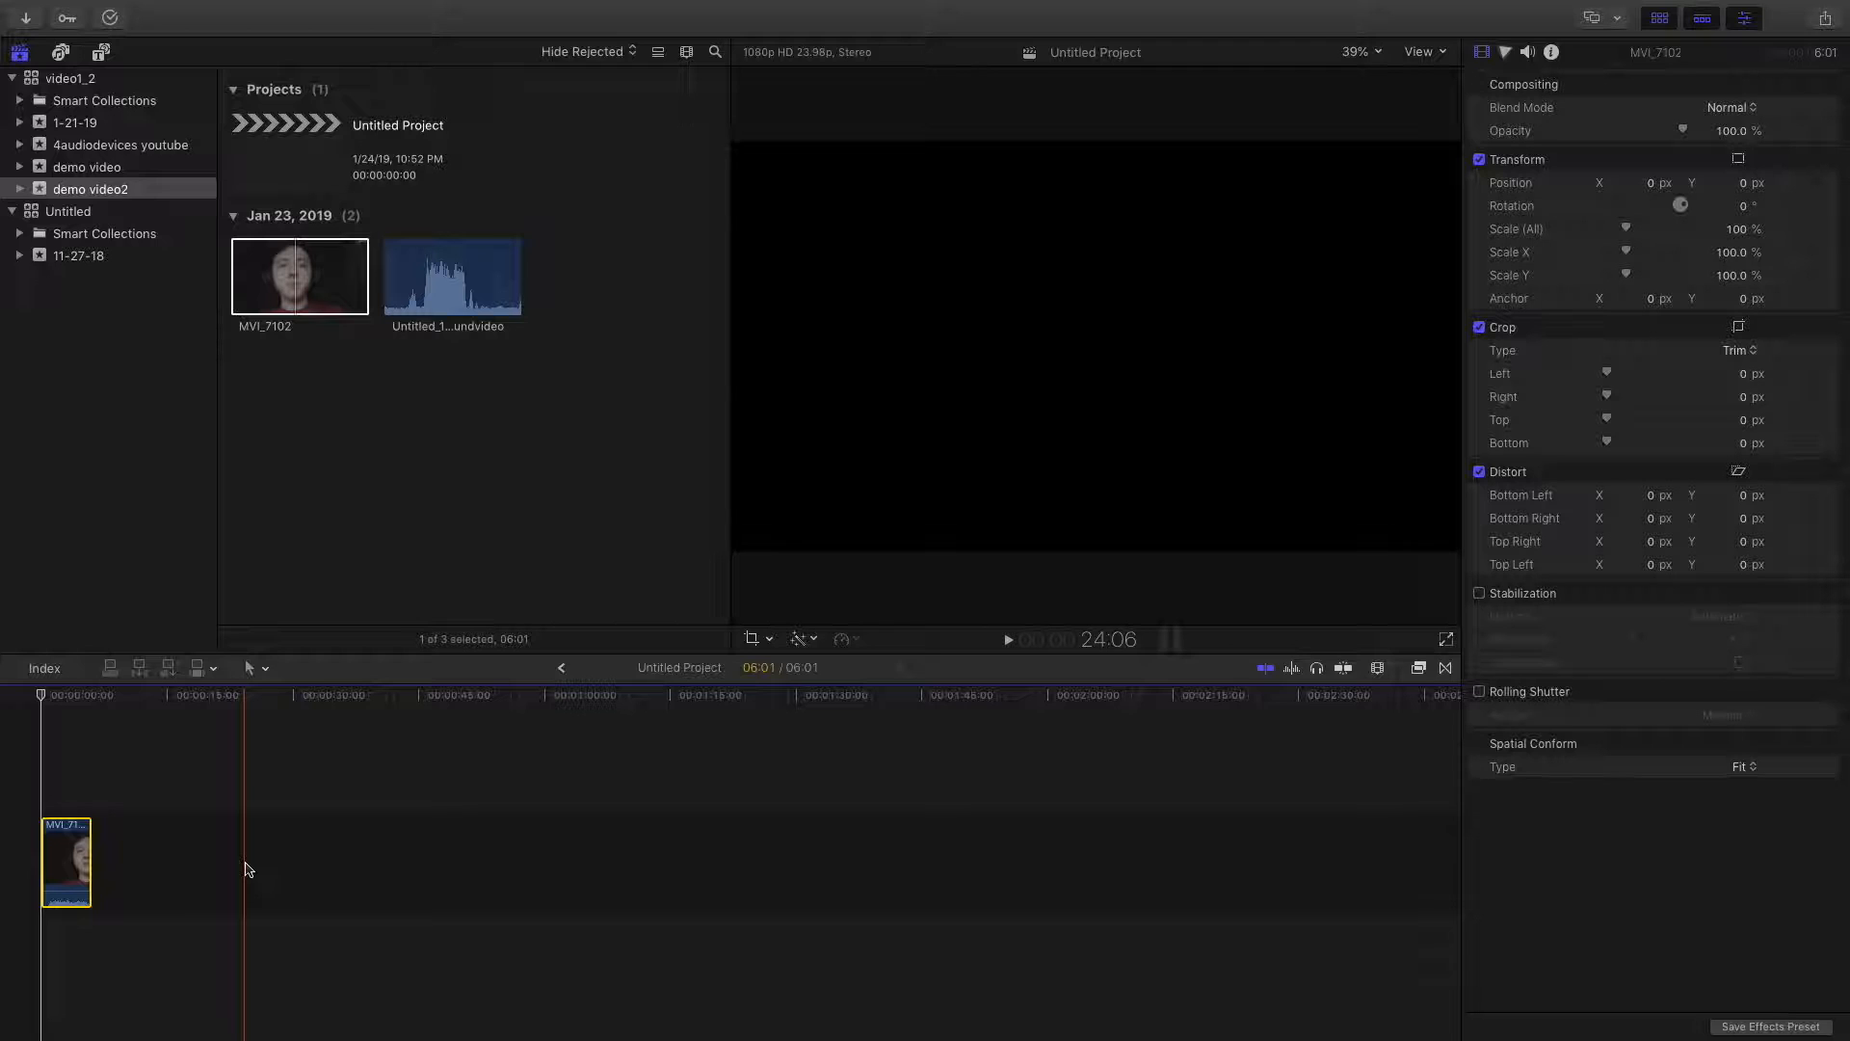
# Step: Magnify the timeline around the MVI_7102 clip and view the properties of the source audio clip and the video clip
pyautogui.press('super+equal')
pyautogui.press('super+equal')
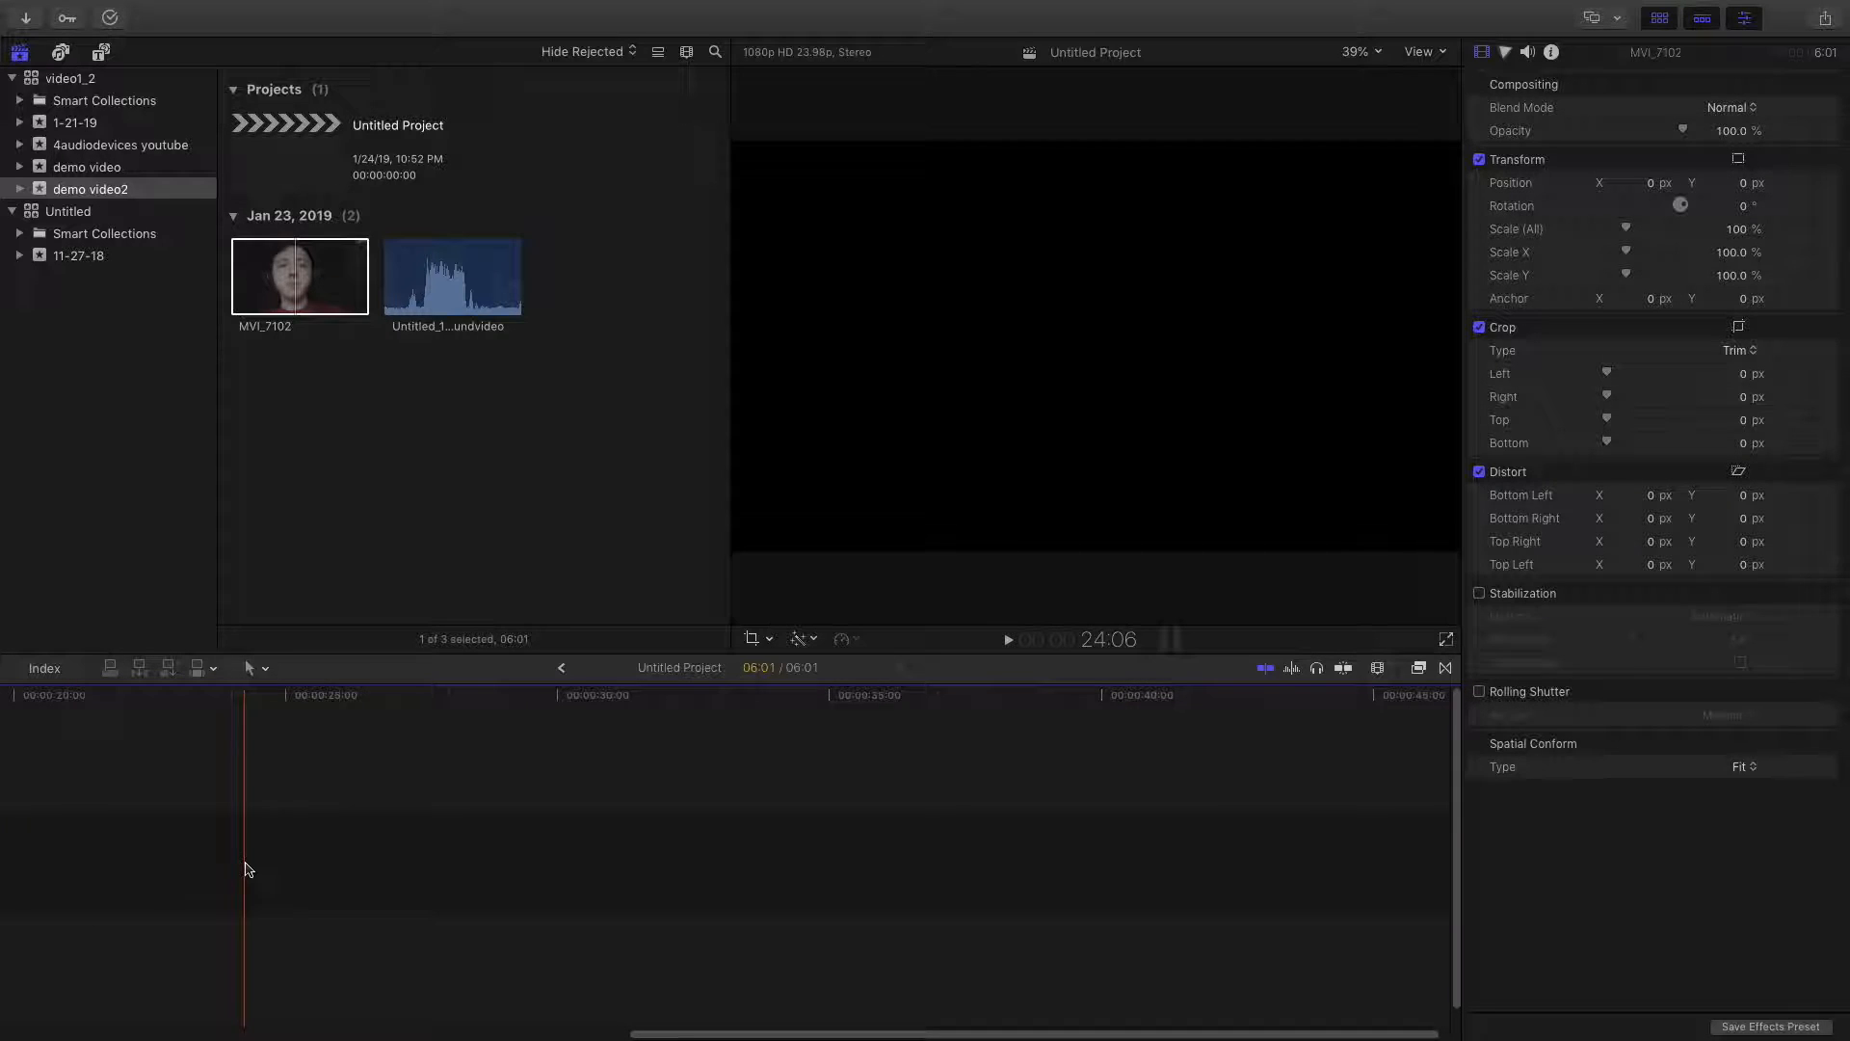
pyautogui.hscroll(-10, 314, 859)
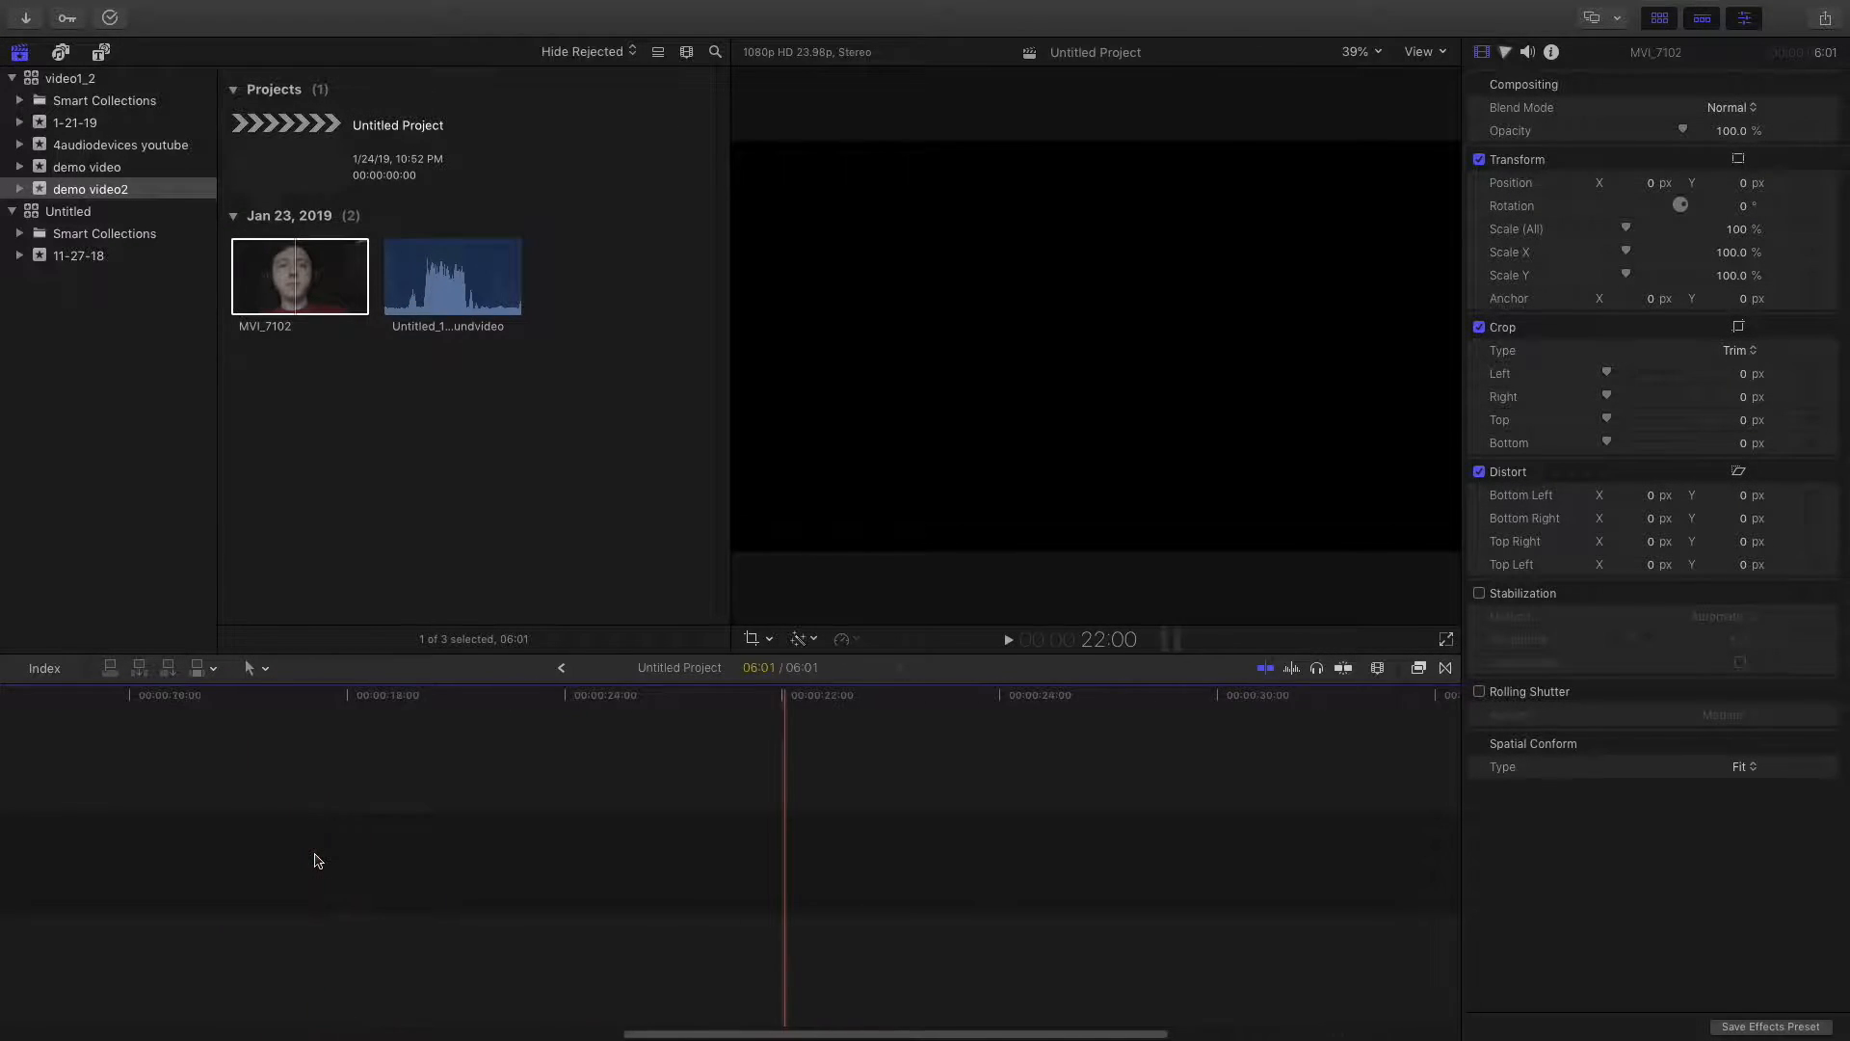
pyautogui.hscroll(-8, 319, 860)
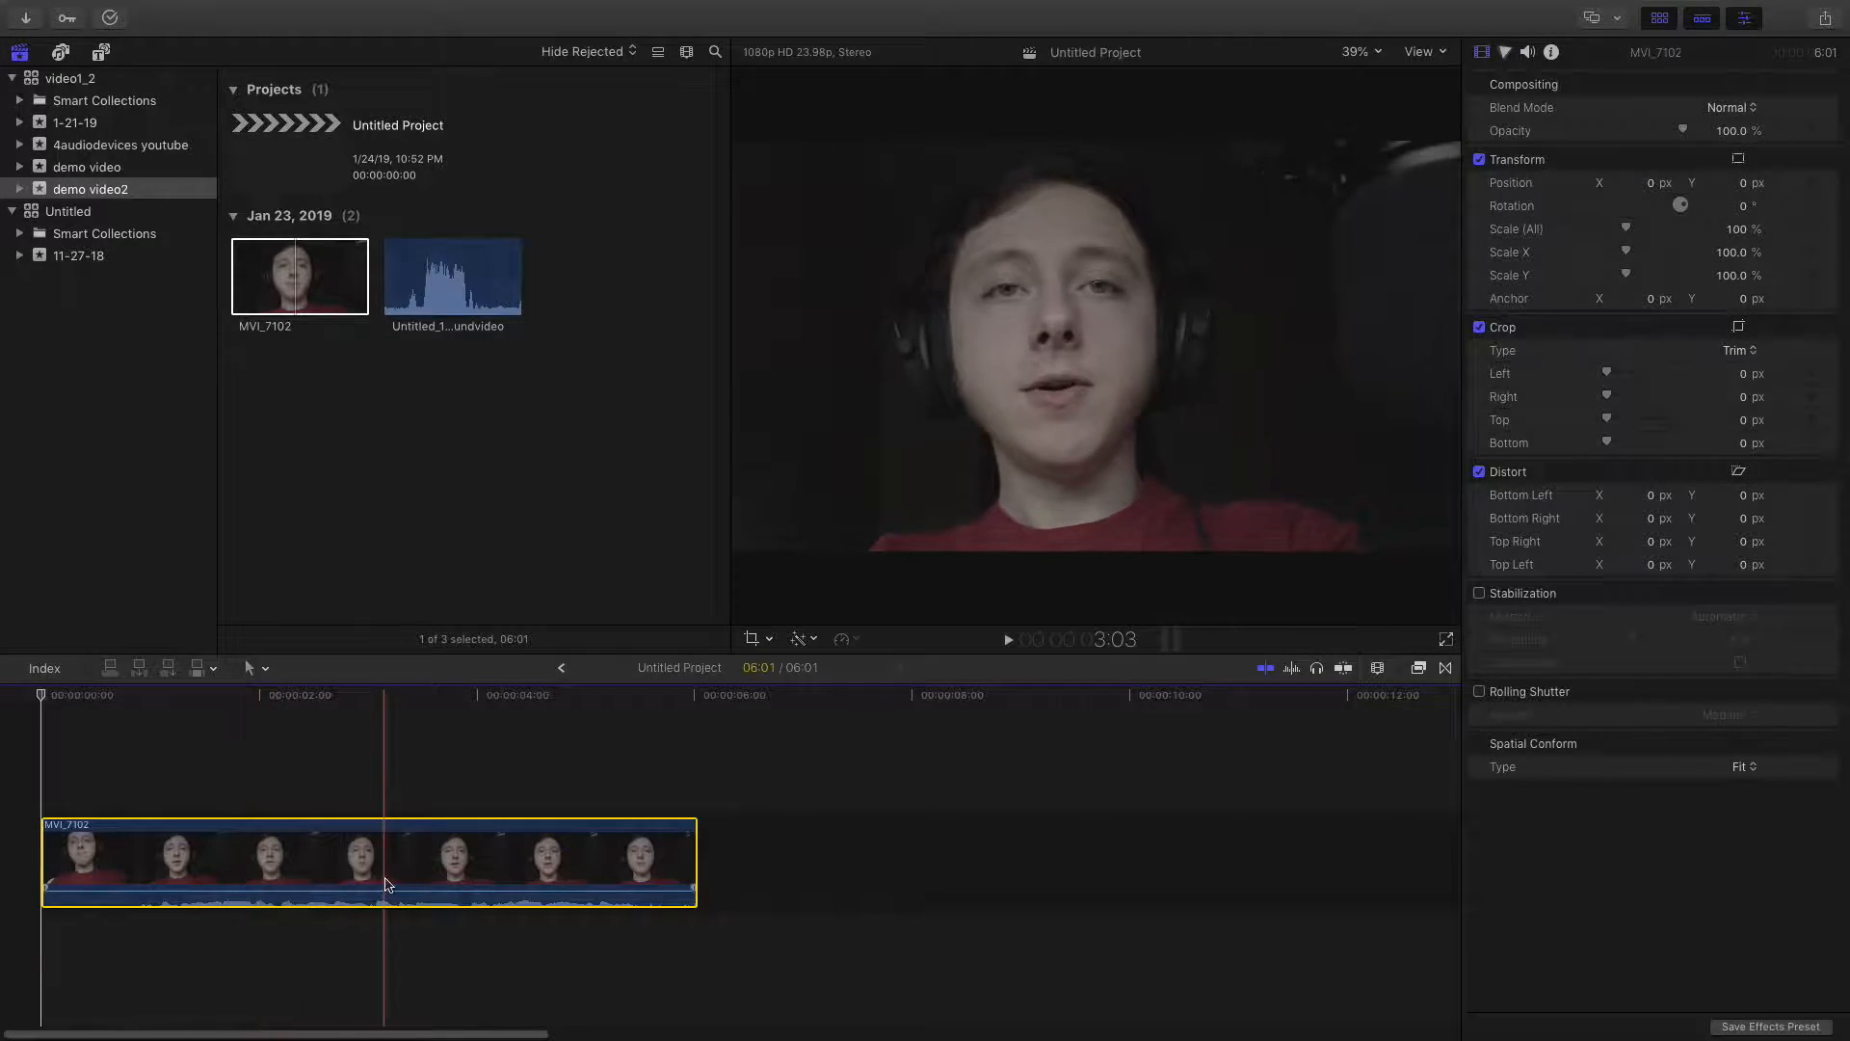
pyautogui.click(447, 289)
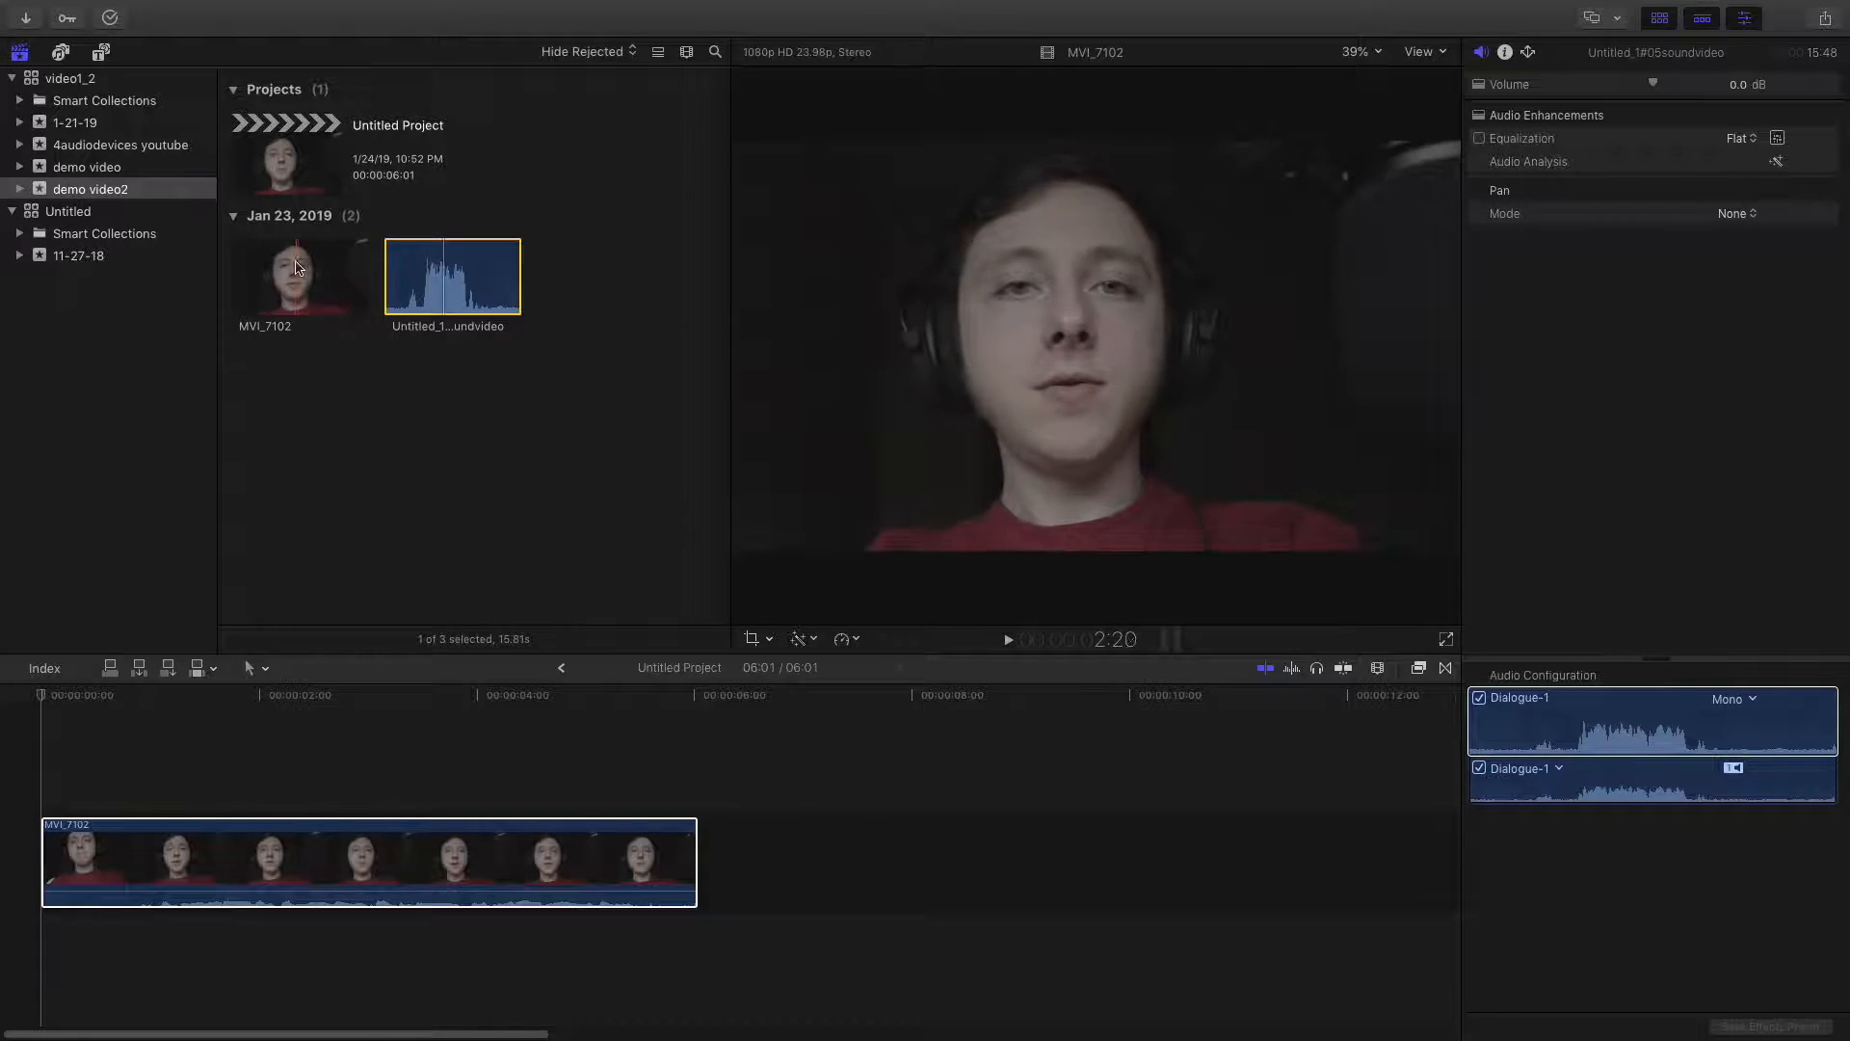
pyautogui.click(608, 857)
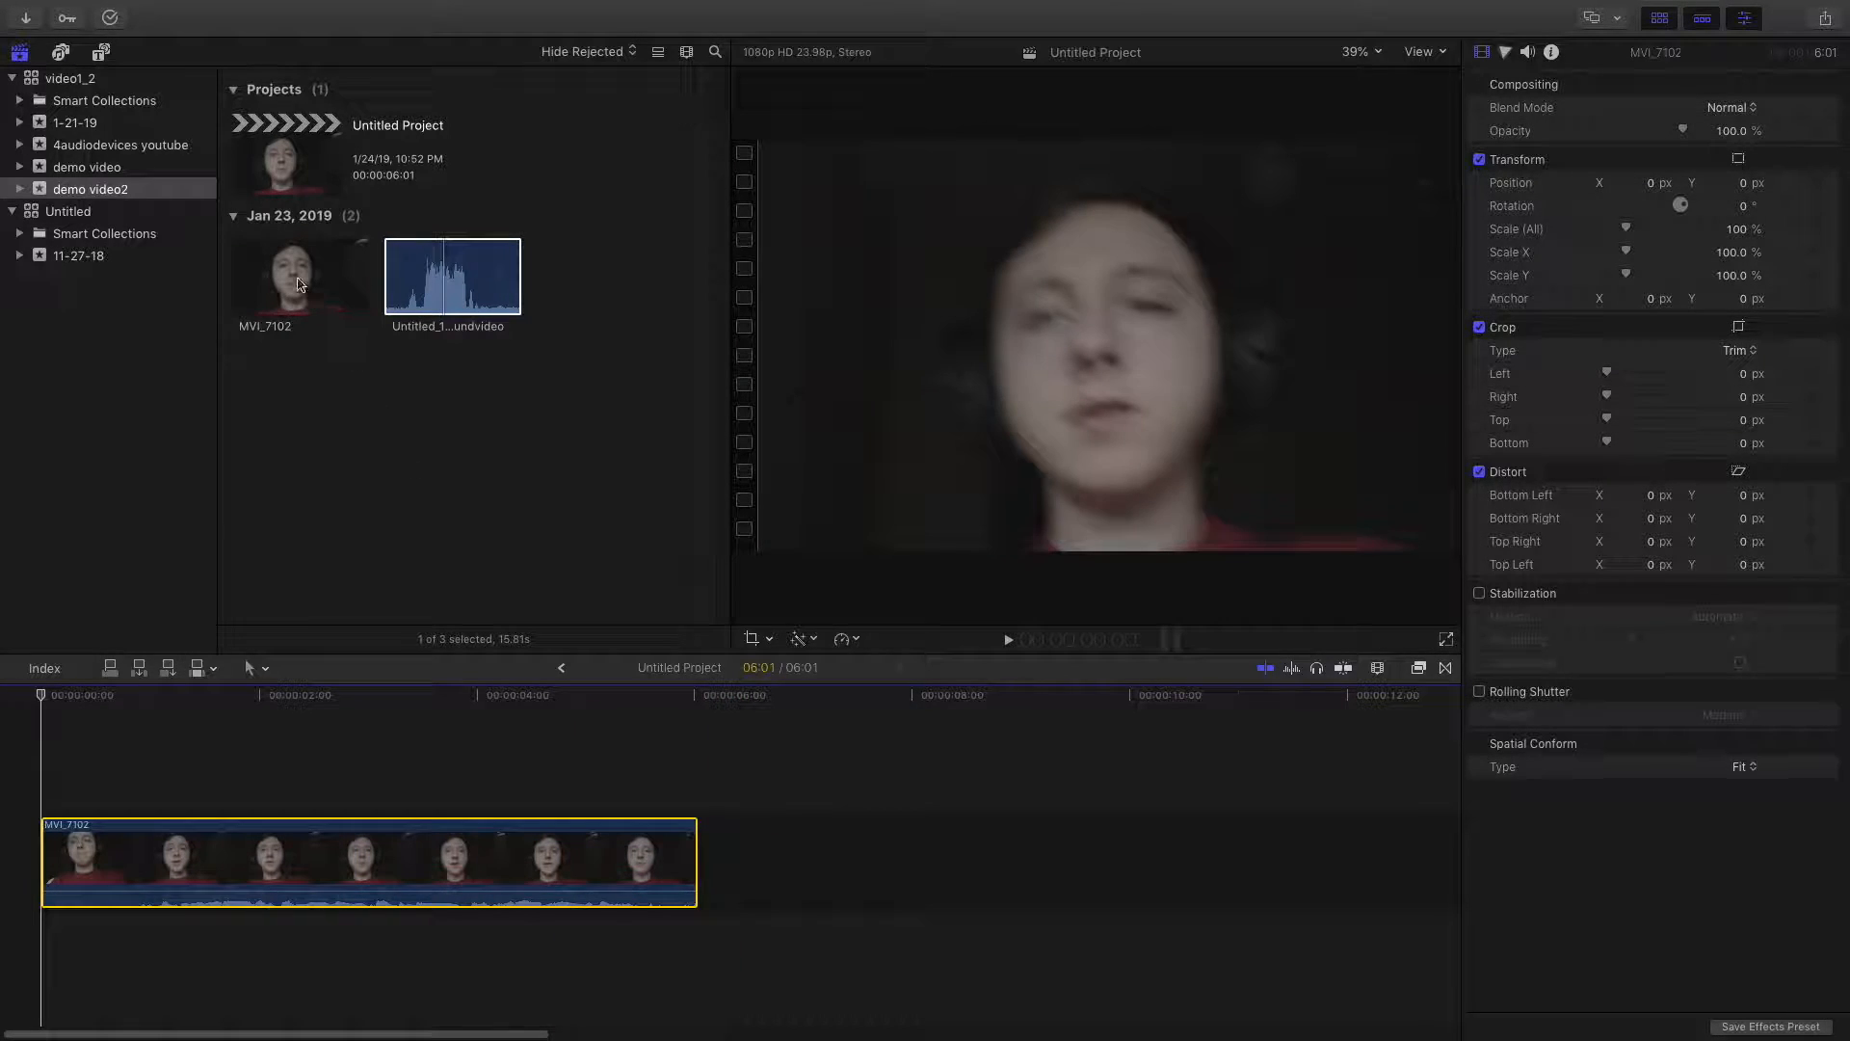
# Step: Mark a 03:03 range of the source clip MVI_7102 in the event and append it after the existing clip in the timeline
pyautogui.moveTo(275, 267); pyautogui.dragTo(379, 401)
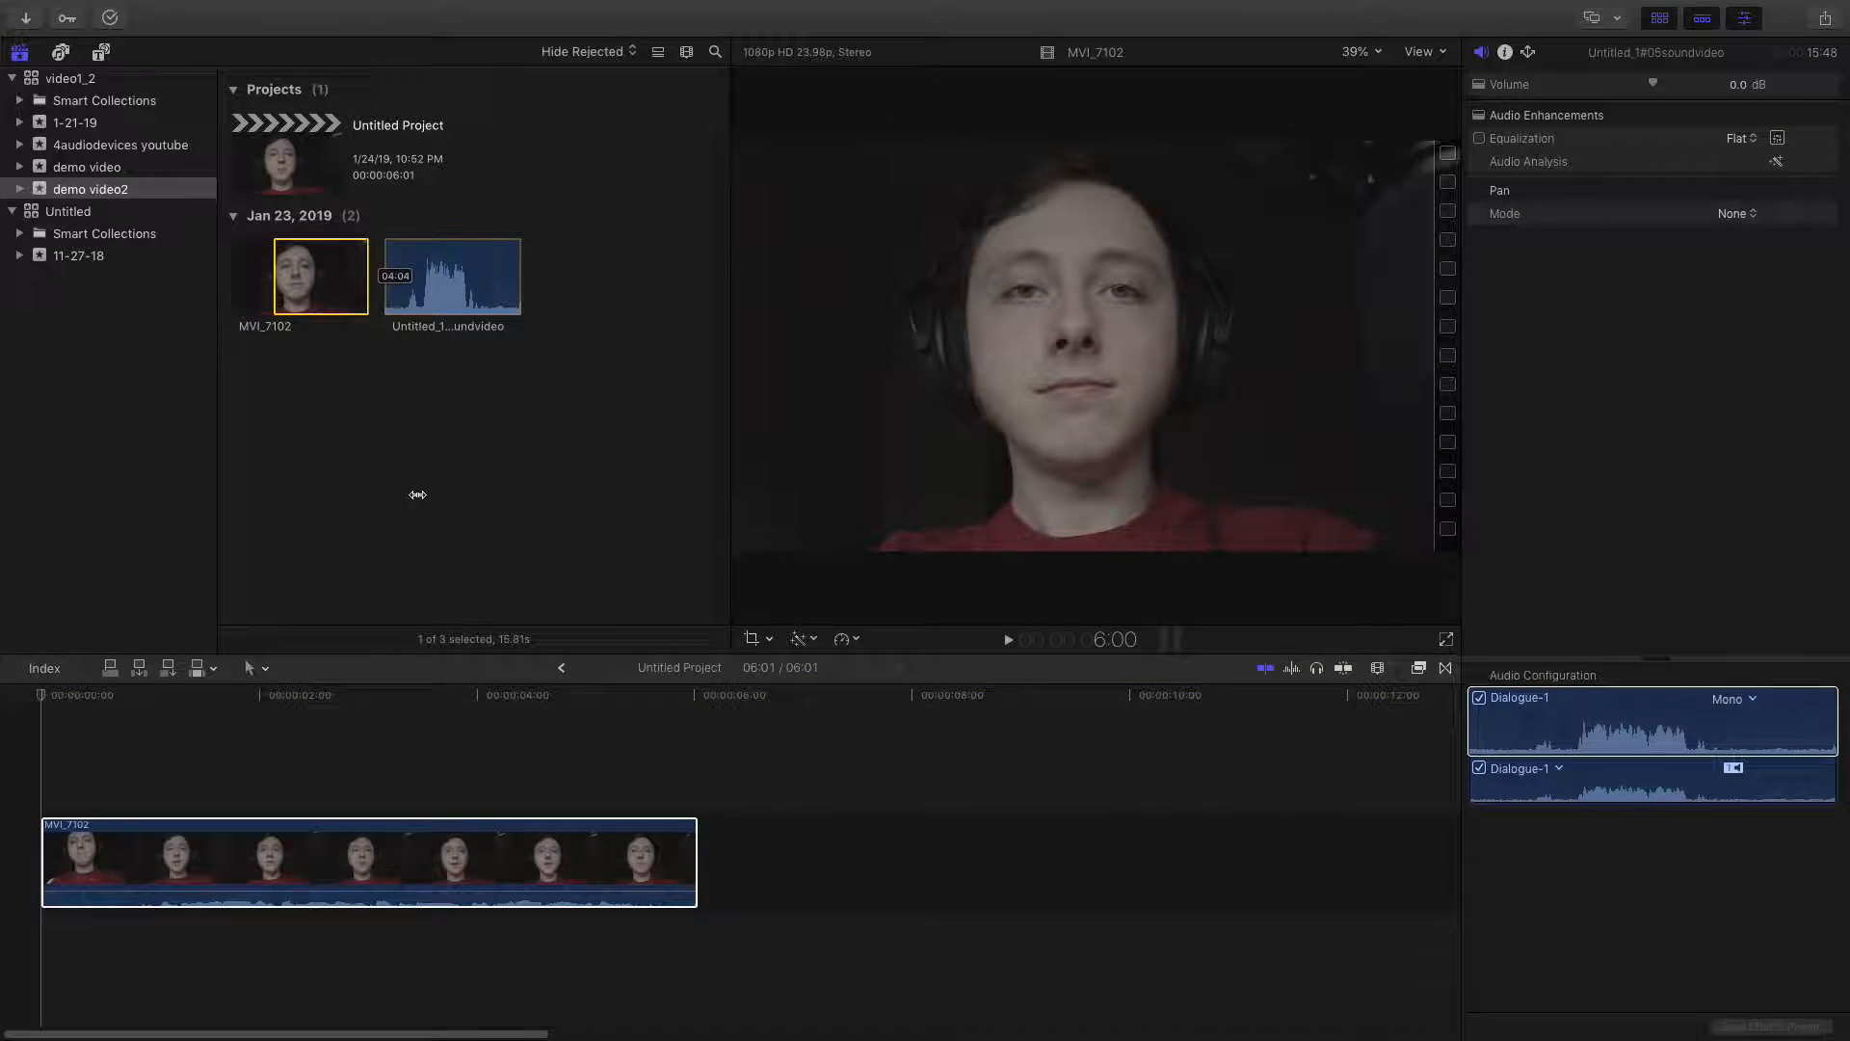
pyautogui.moveTo(422, 637); pyautogui.dragTo(343, 304)
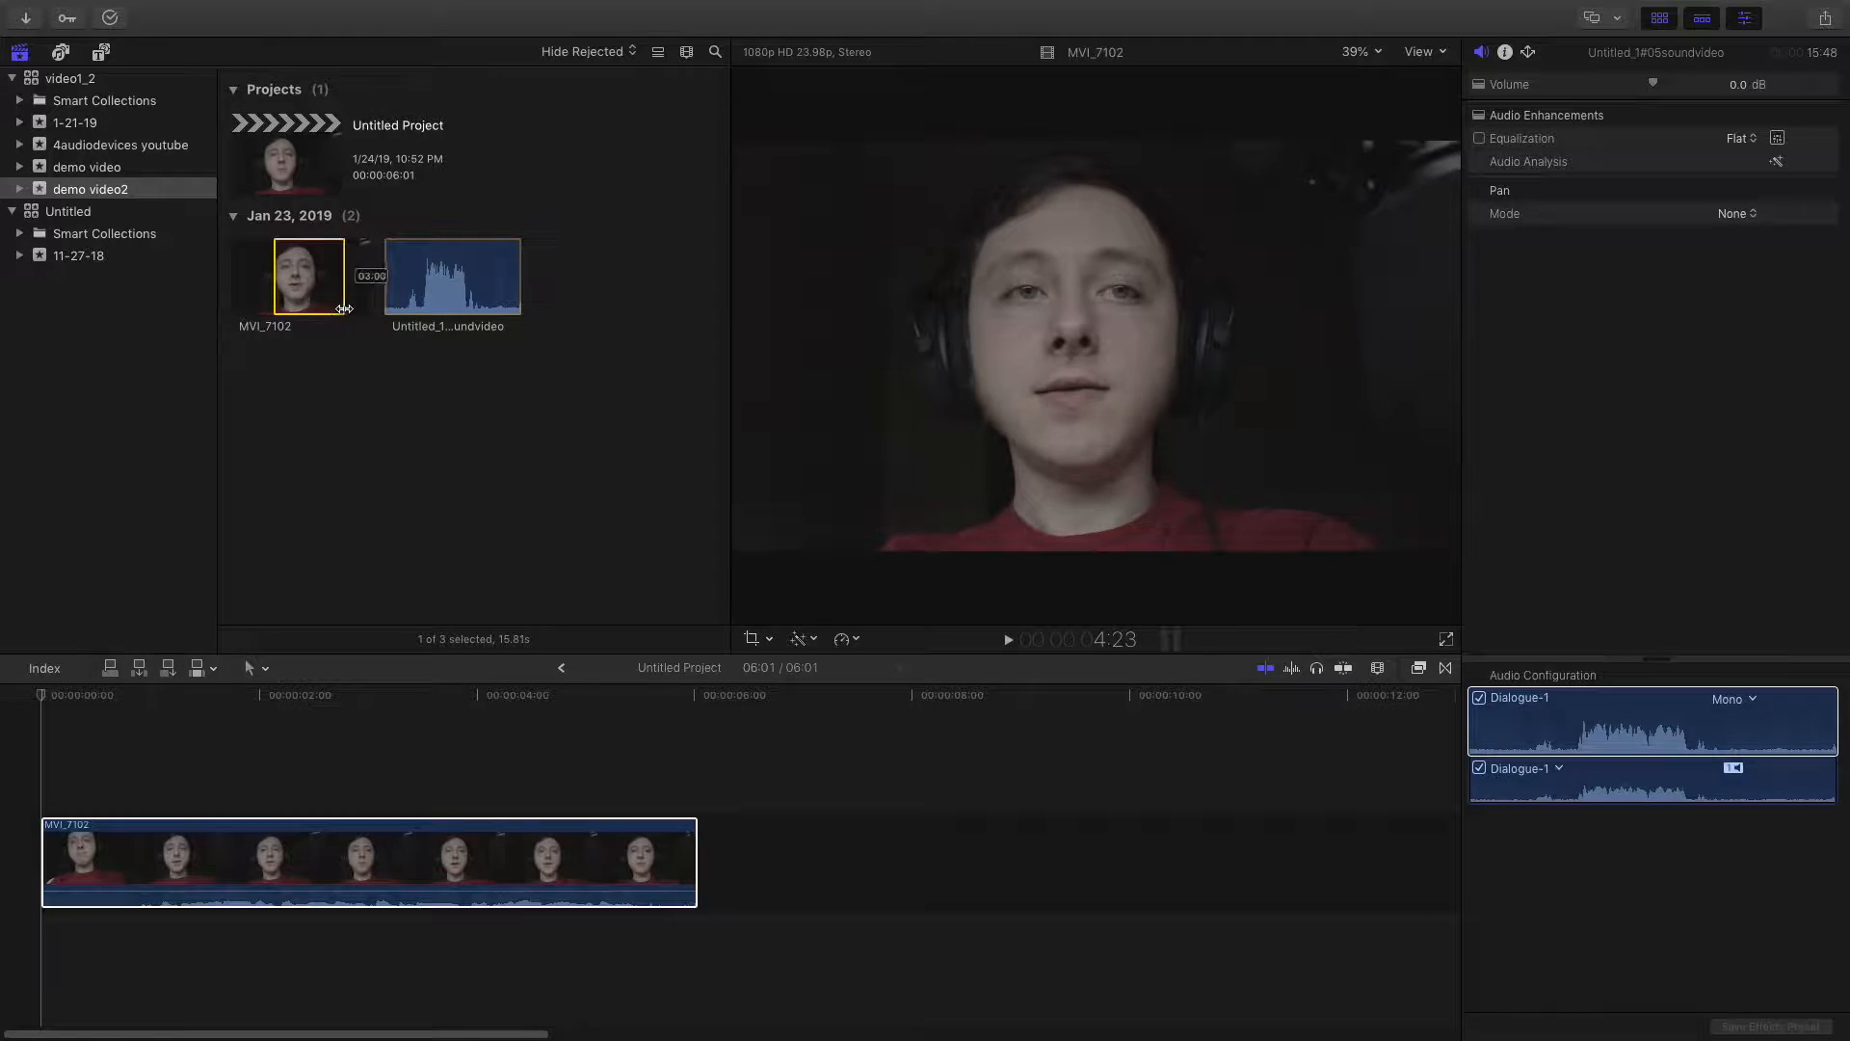
pyautogui.click(334, 384)
pyautogui.click(306, 265)
pyautogui.click(335, 347)
pyautogui.click(319, 290)
pyautogui.click(357, 383)
pyautogui.click(318, 277)
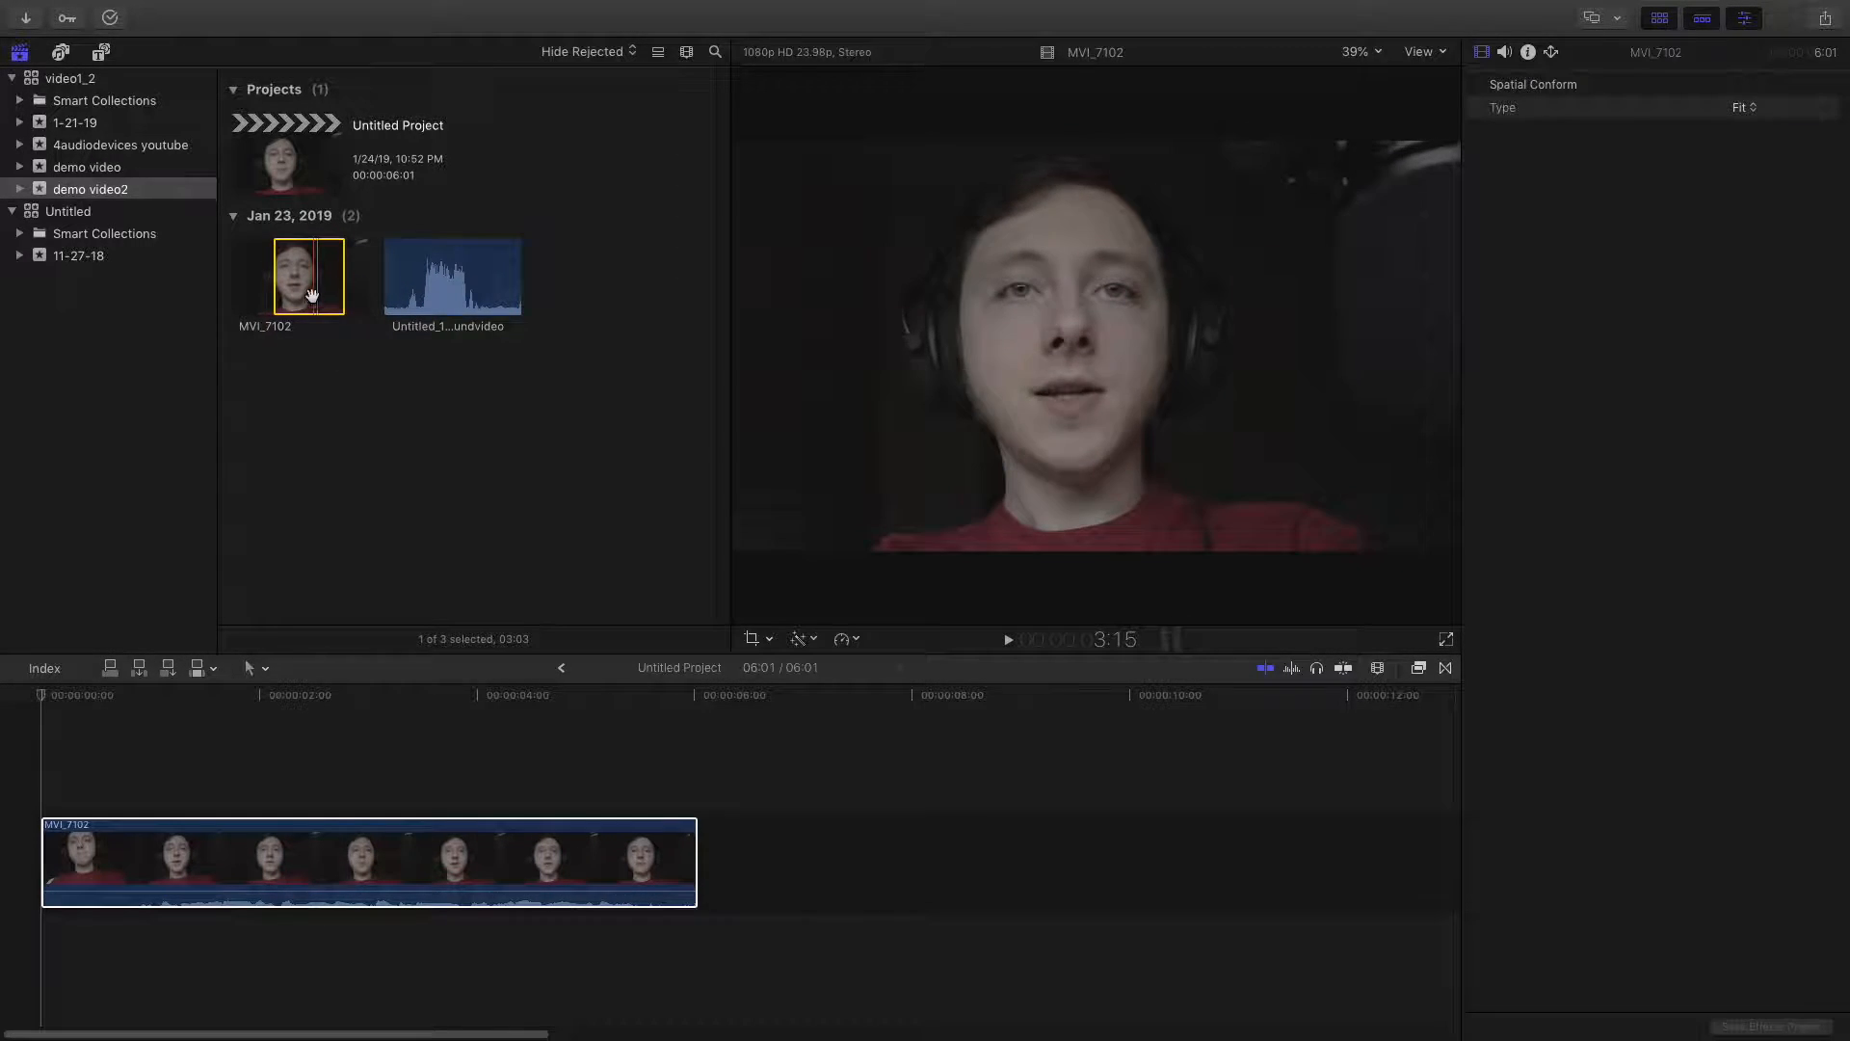
pyautogui.moveTo(308, 286); pyautogui.dragTo(852, 903)
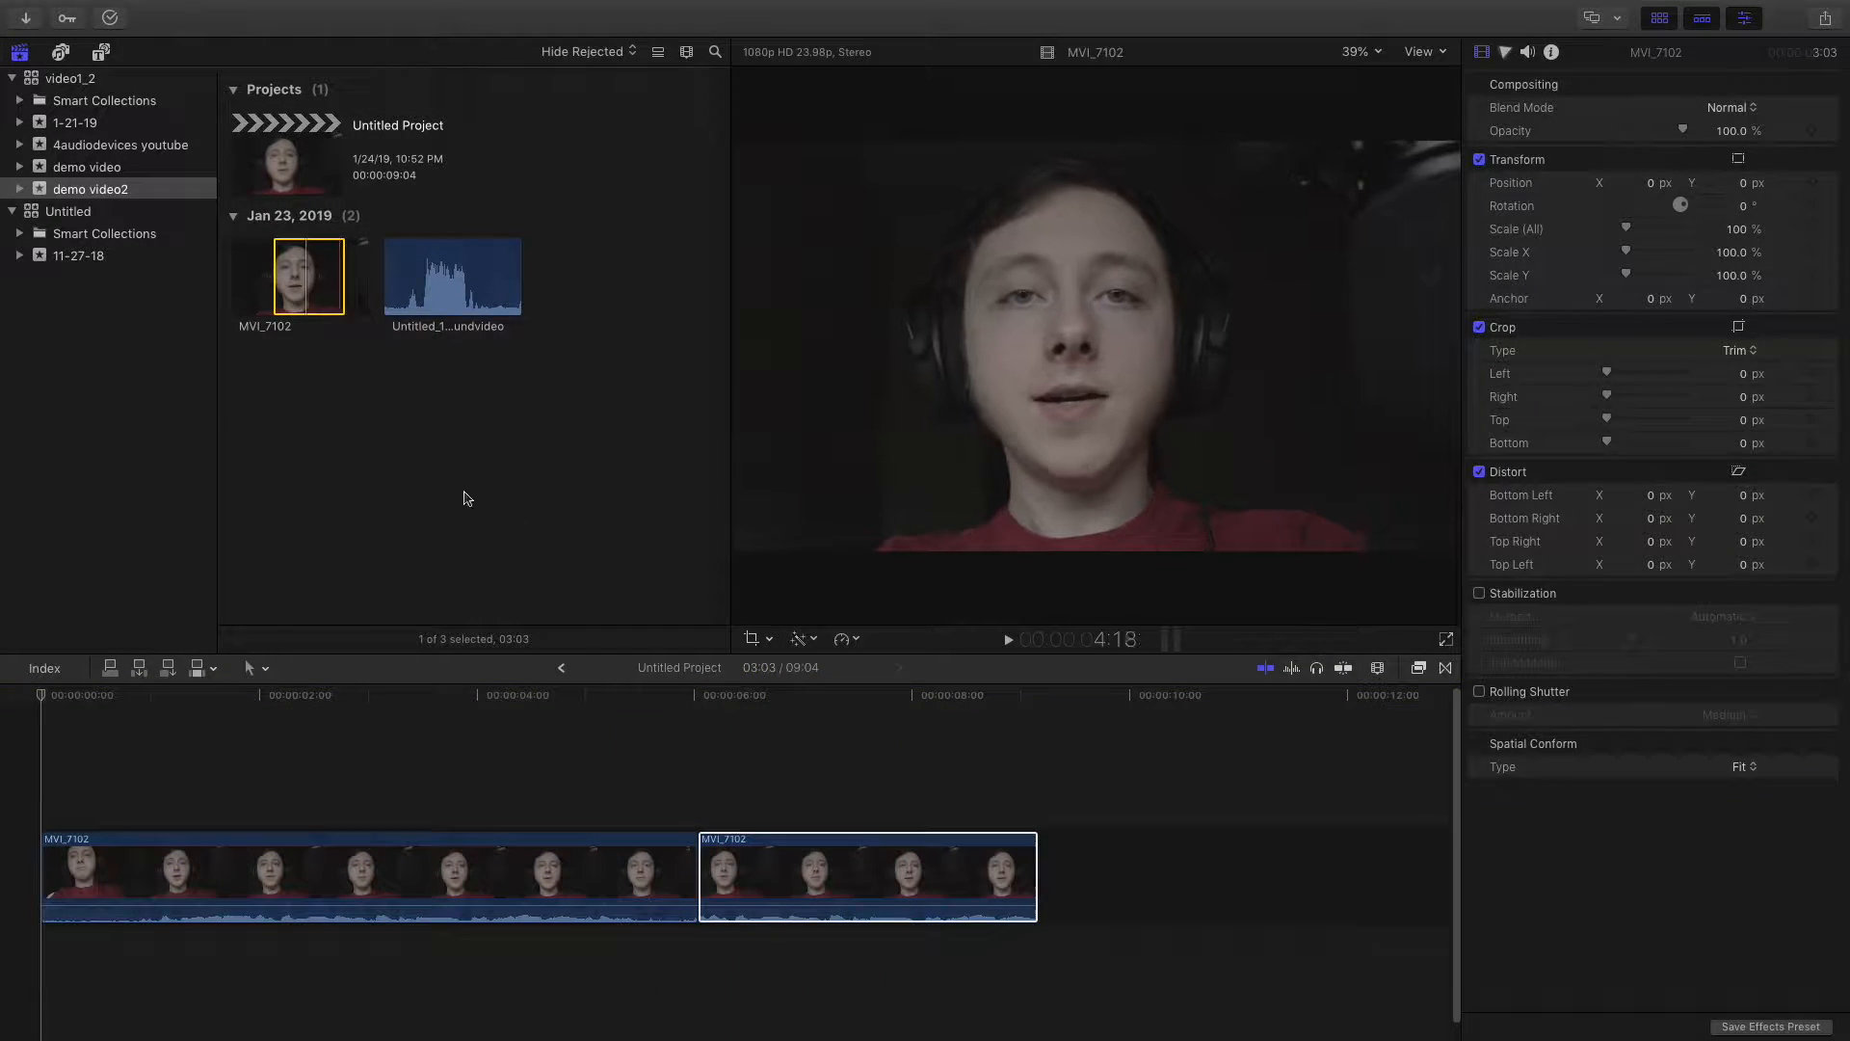
# Step: Delete the shorter MVI_7102 clip from the timeline and reset the source clip's range to its full length
pyautogui.click(812, 868)
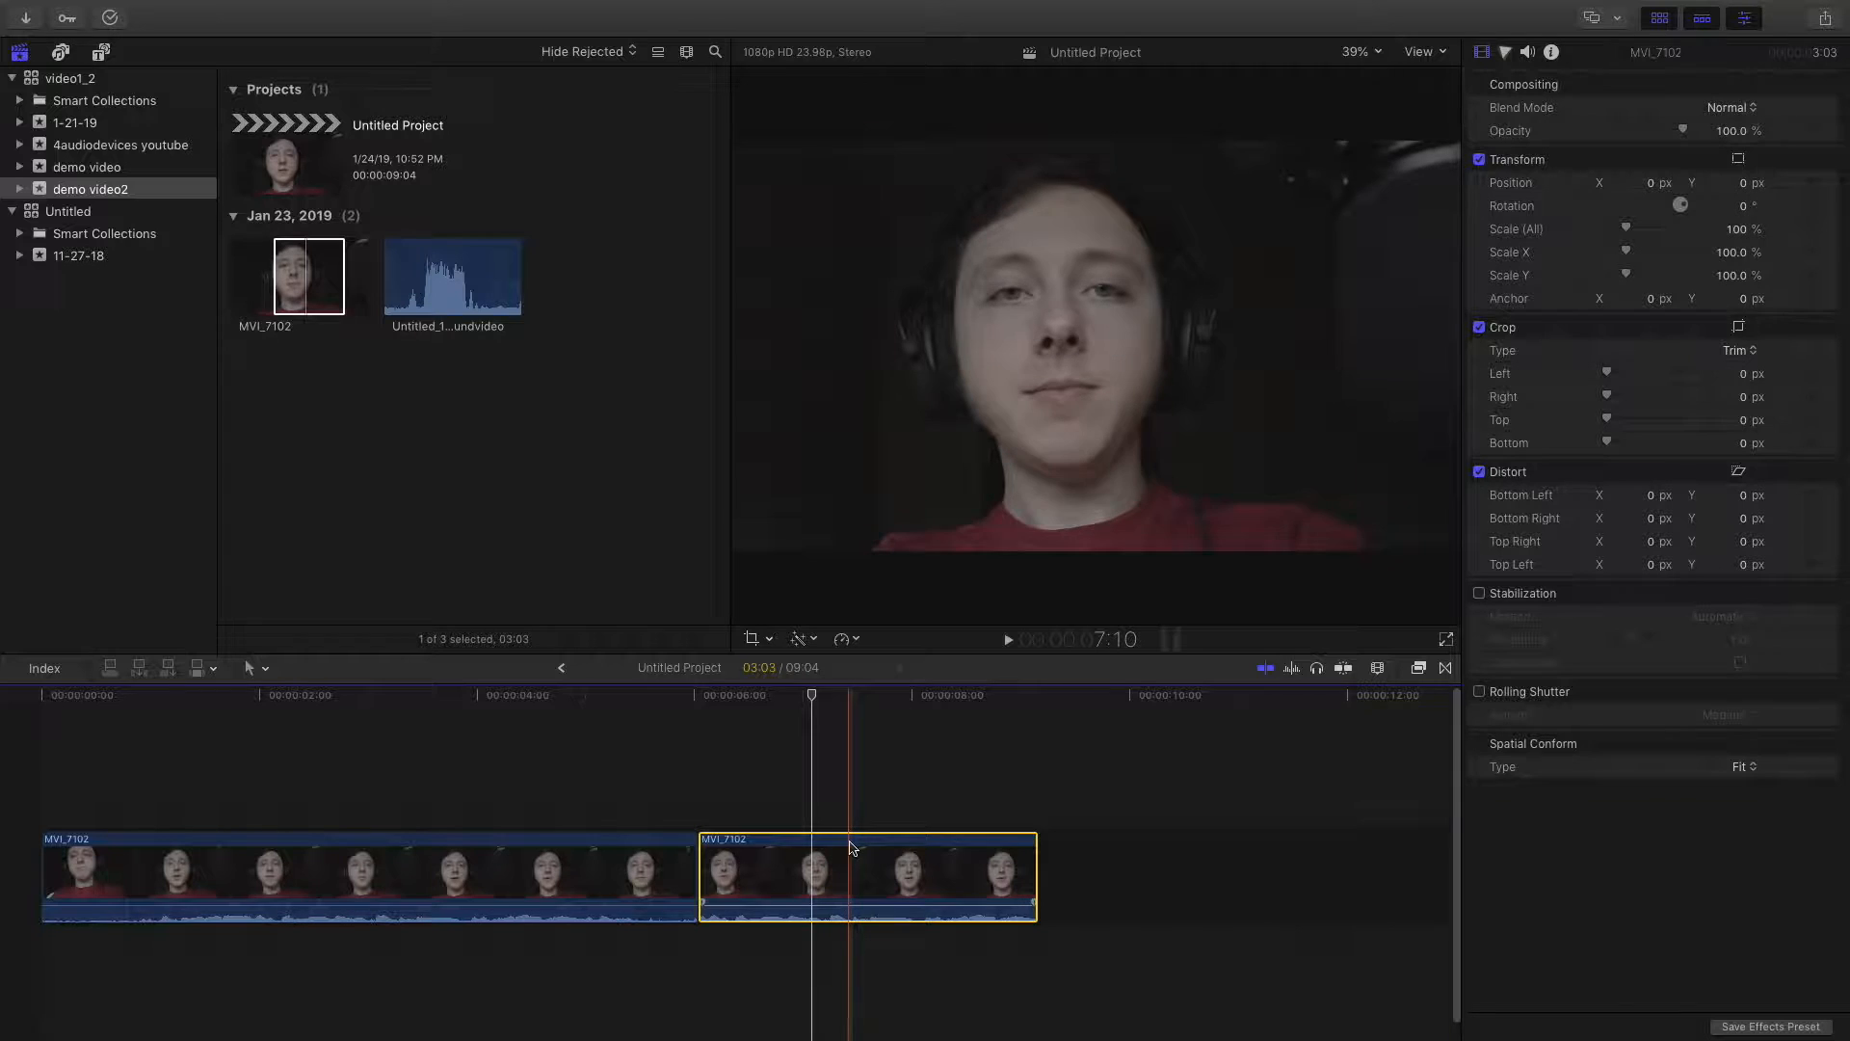
pyautogui.press('Delete')
pyautogui.click(291, 294)
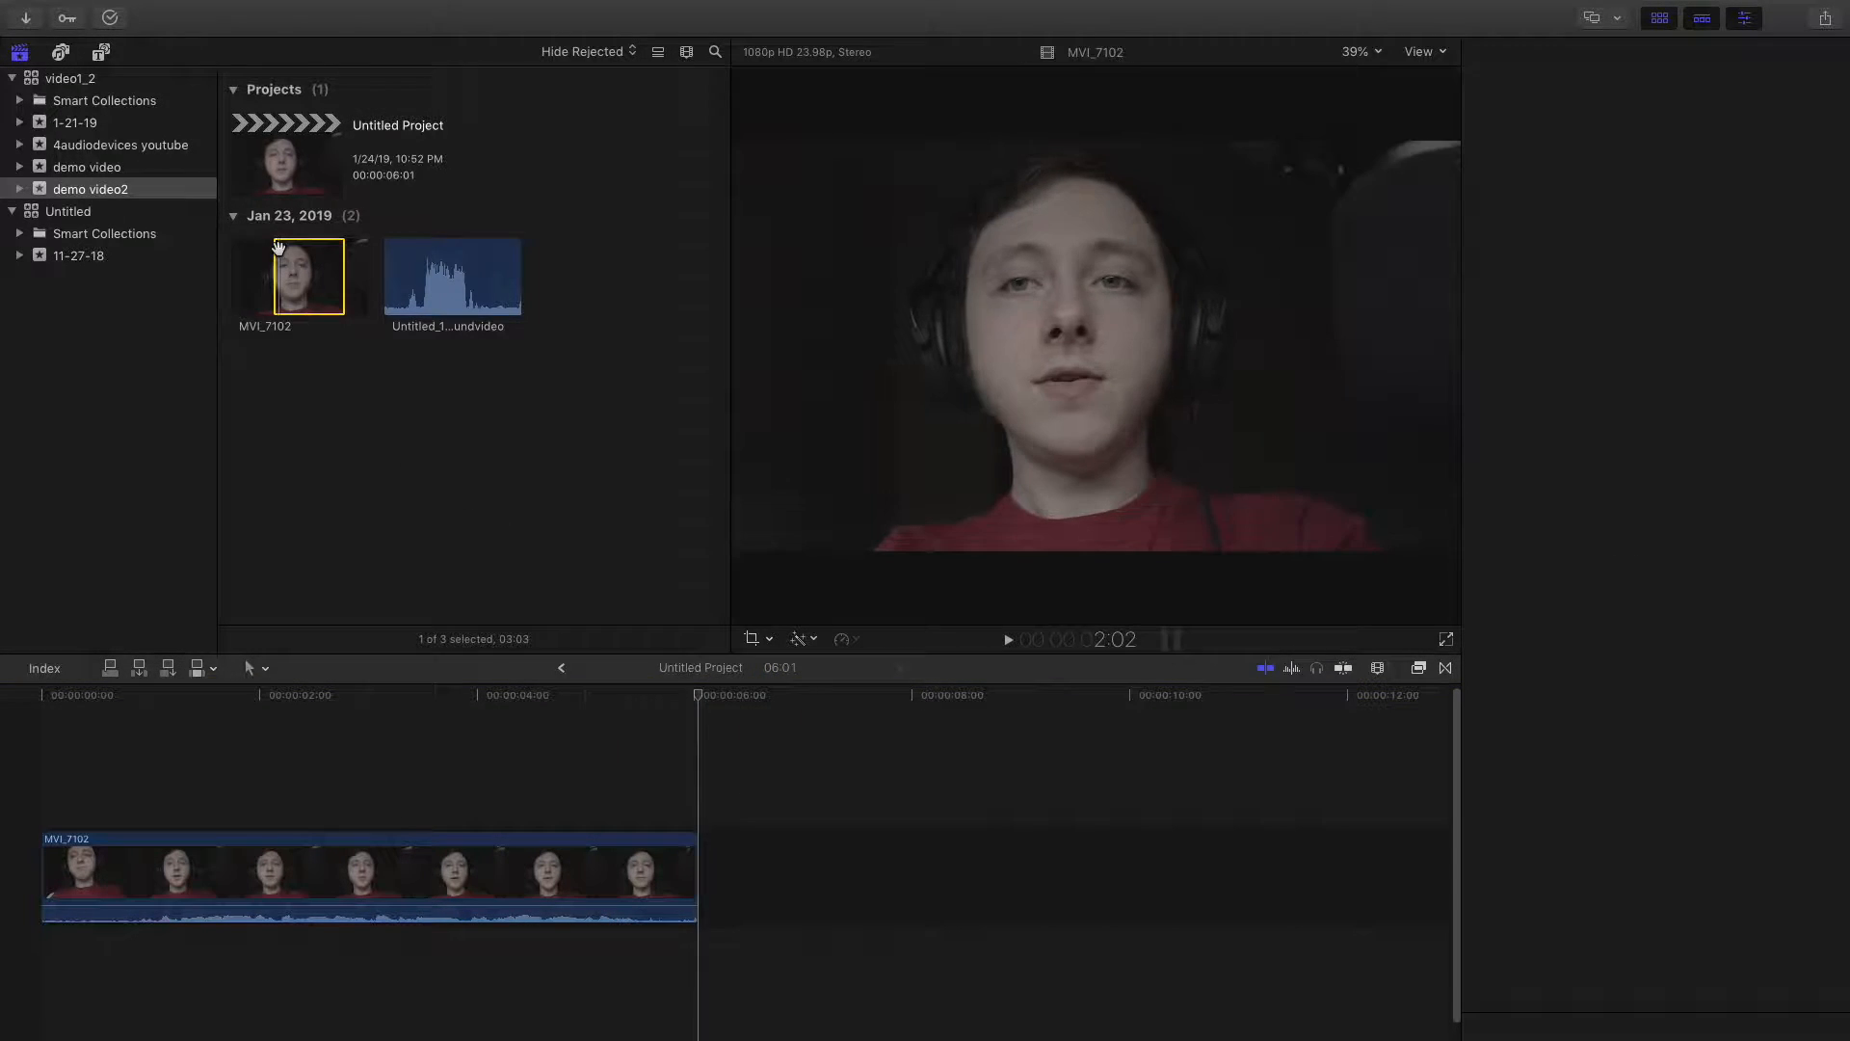
pyautogui.click(302, 290)
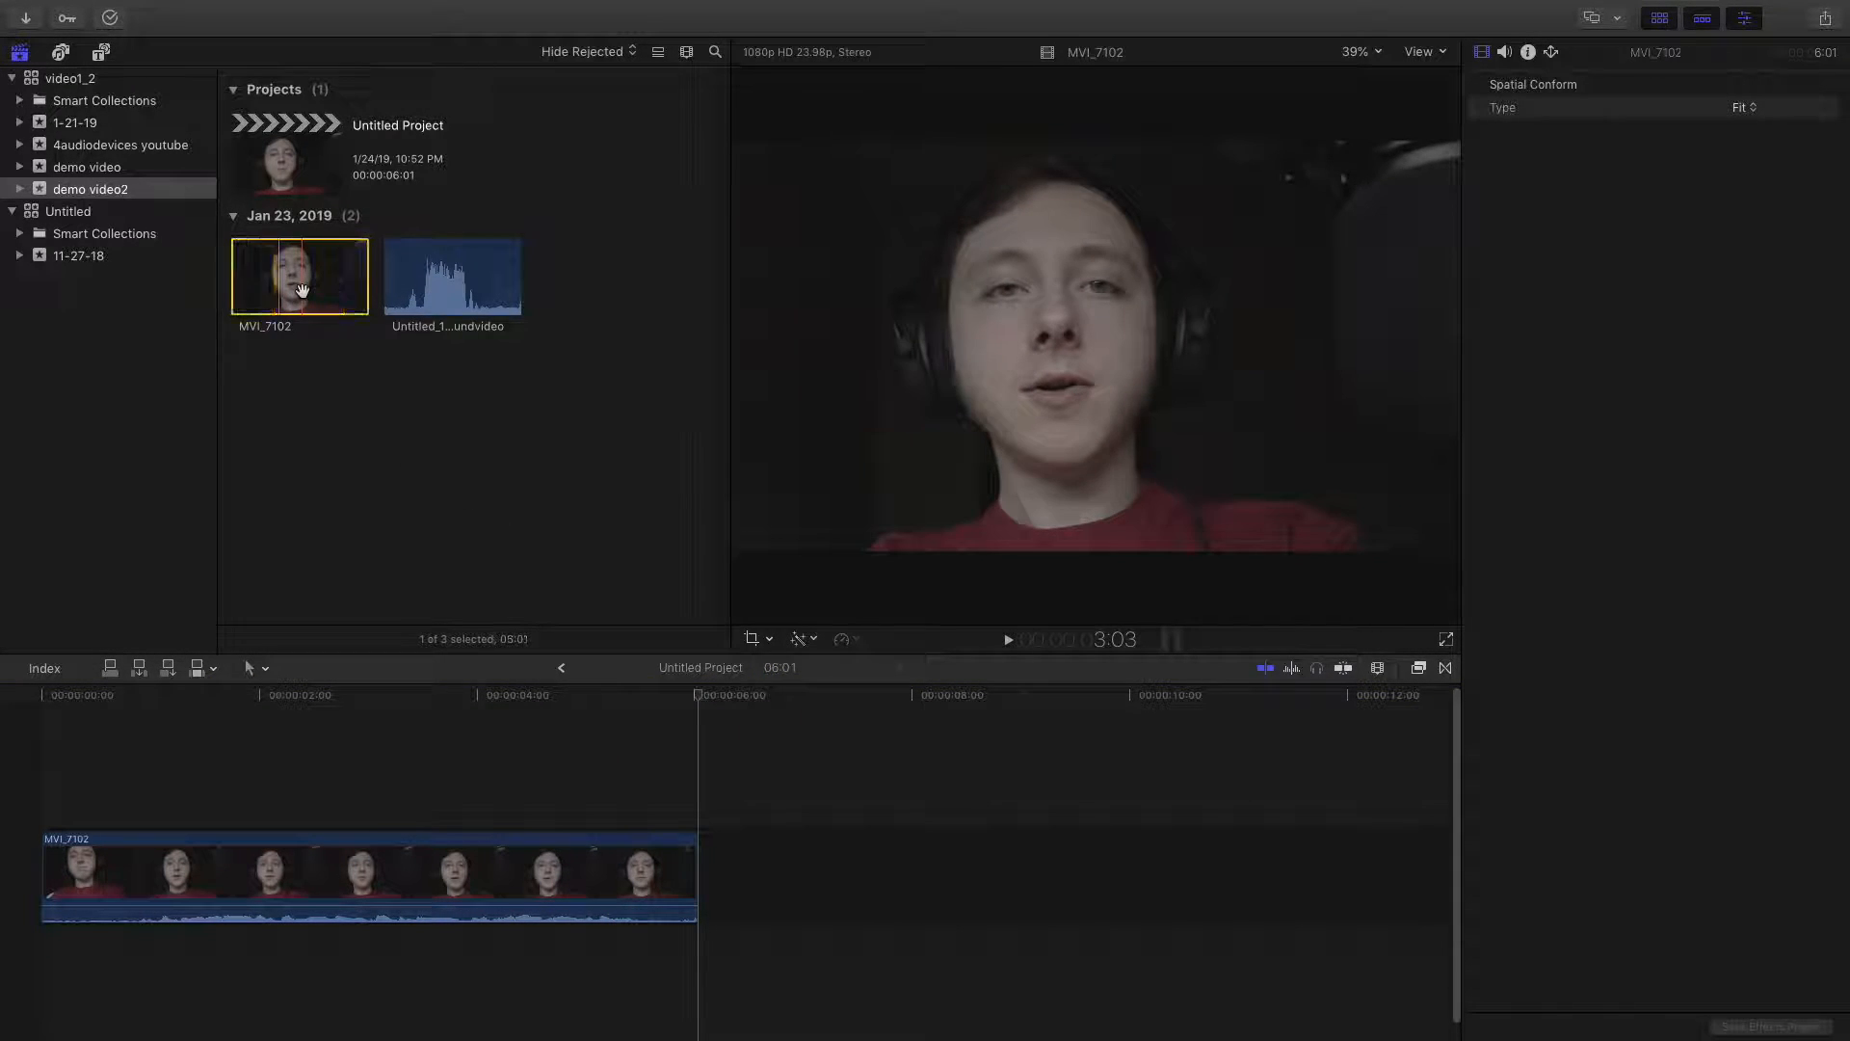
pyautogui.click(318, 403)
pyautogui.moveTo(287, 286); pyautogui.dragTo(359, 417)
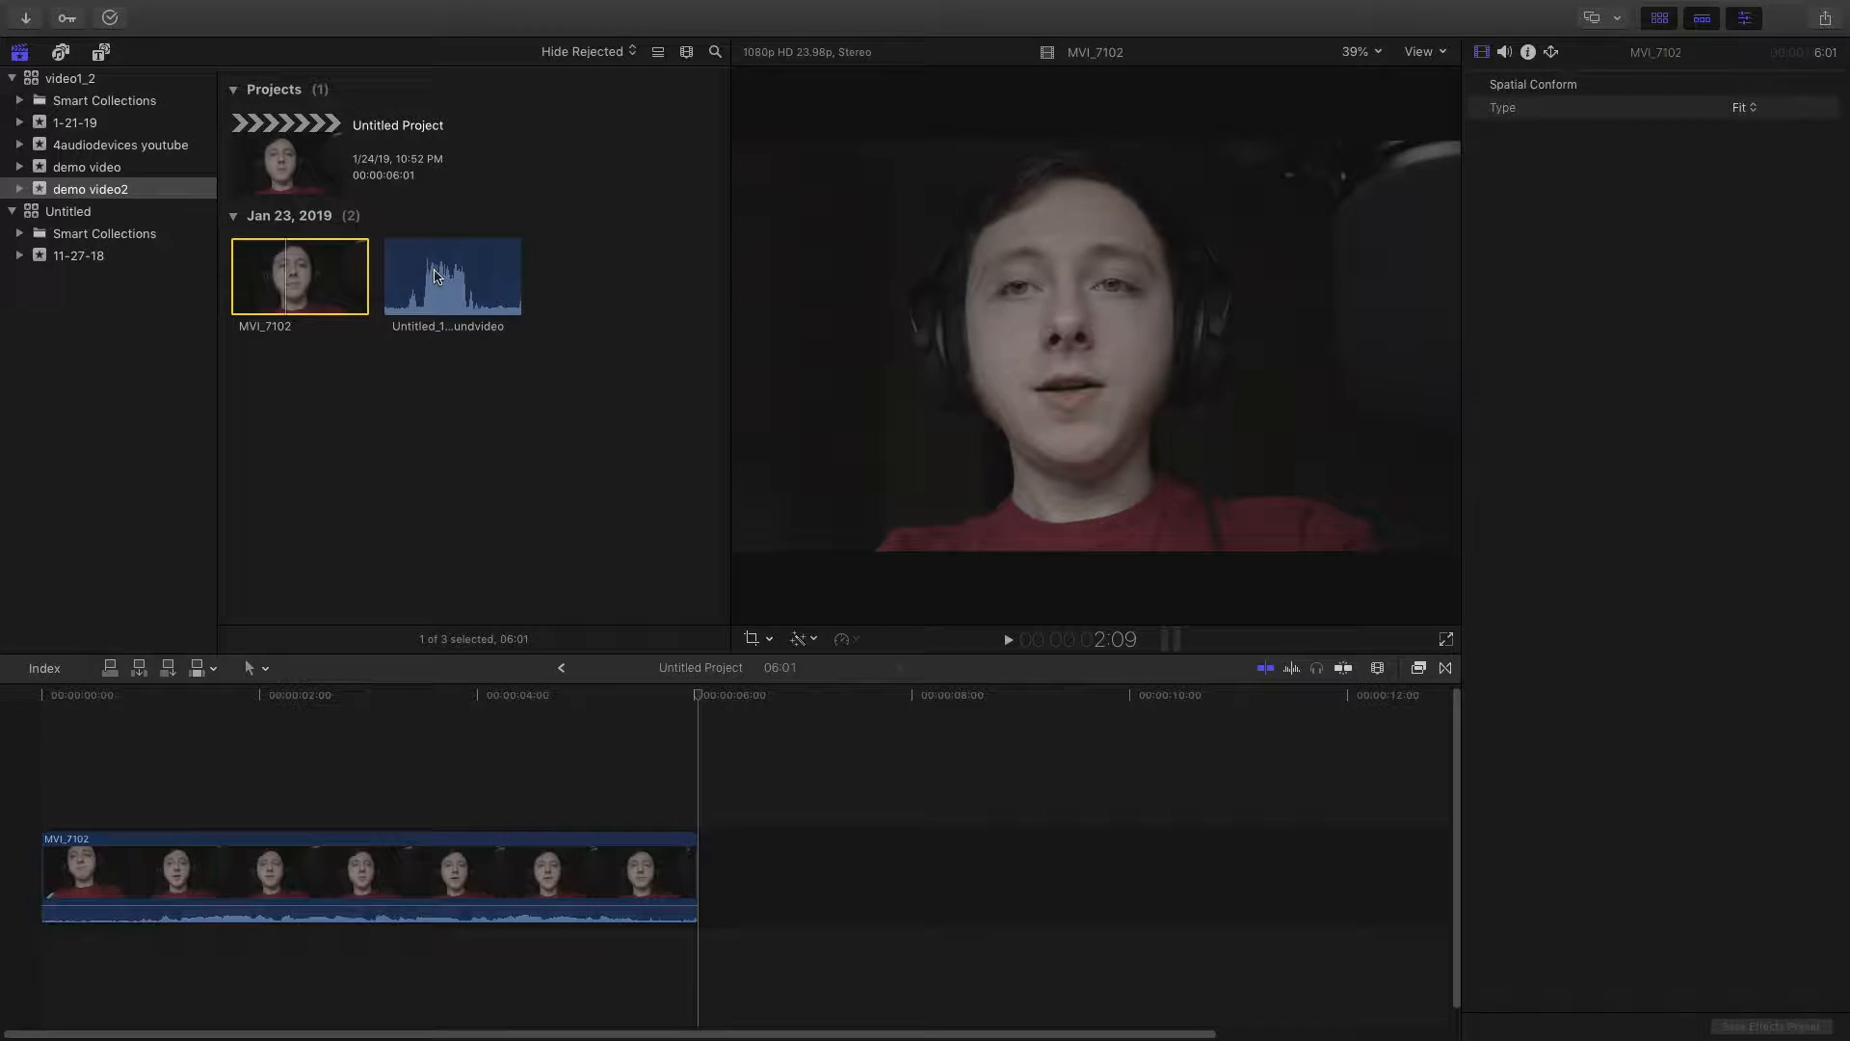
# Step: Connect the Untitled_1#05soundvideo audio beneath MVI_7102, trim off its beginning and align it with the video's sound
pyautogui.moveTo(435, 276); pyautogui.dragTo(288, 952)
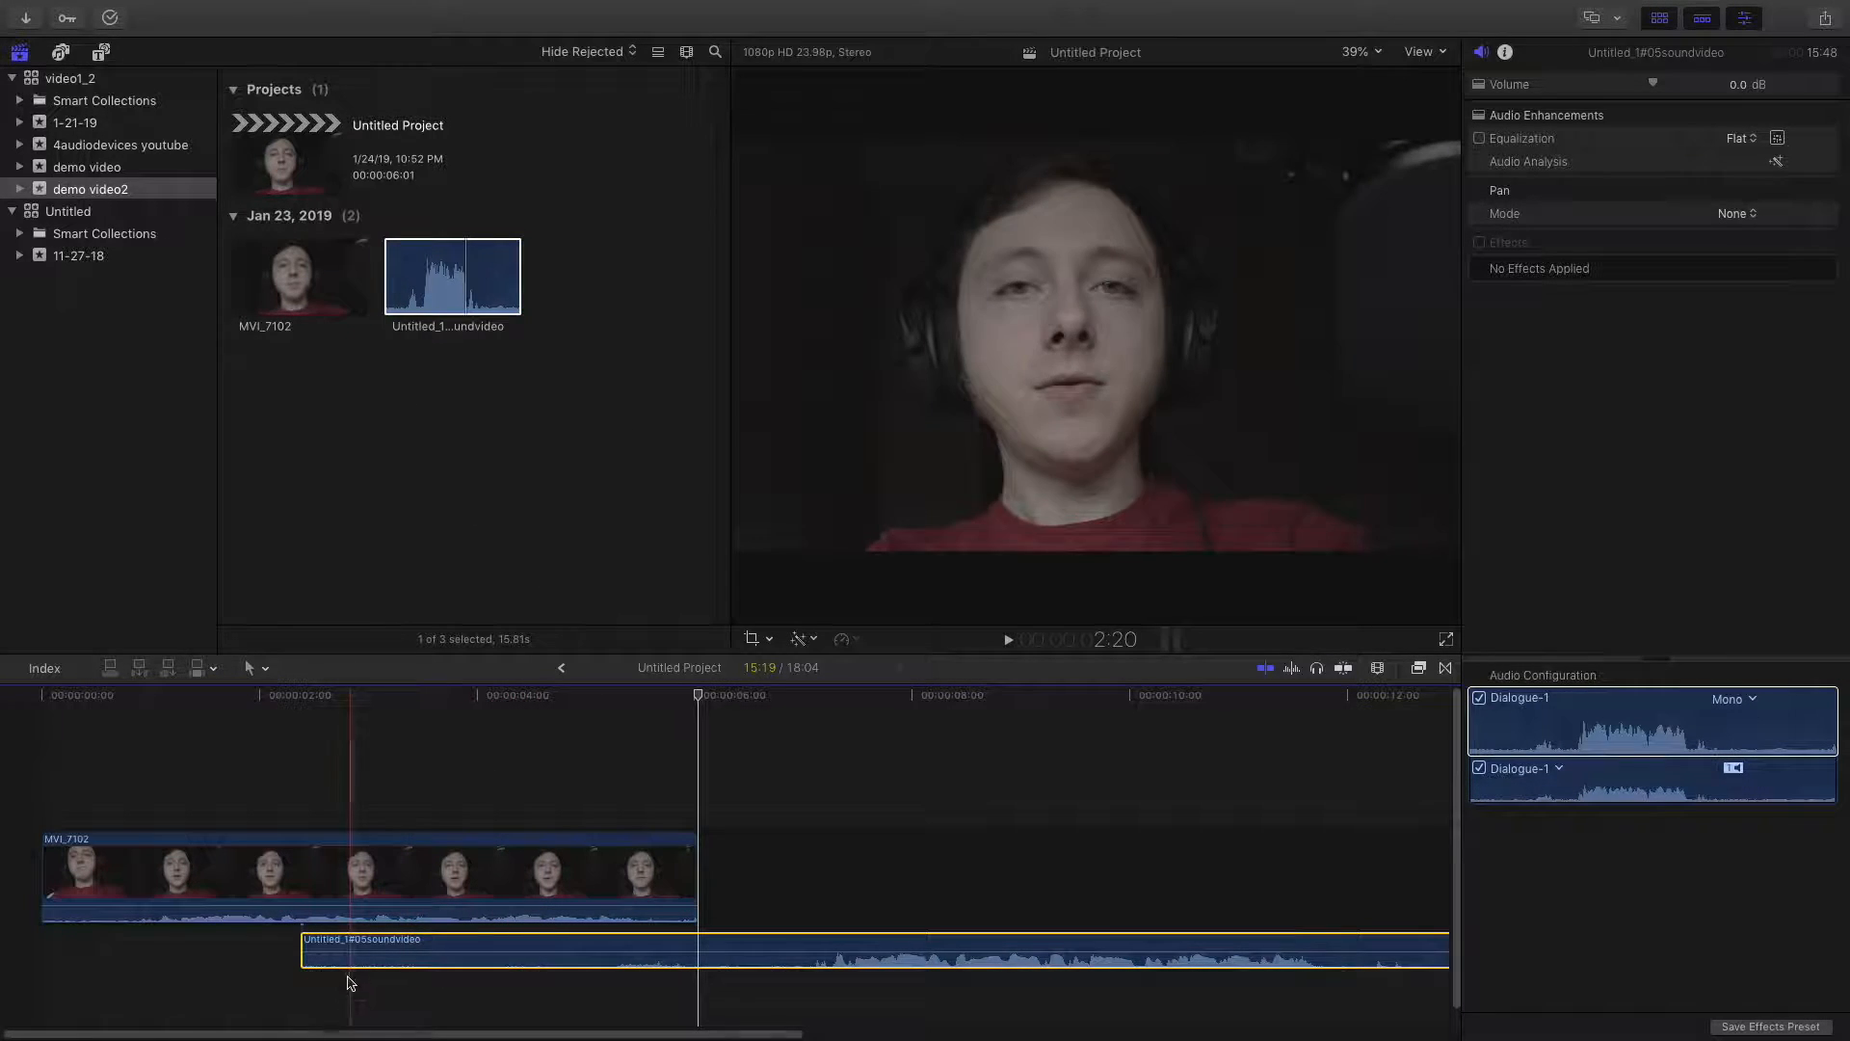
pyautogui.moveTo(309, 962); pyautogui.dragTo(410, 960)
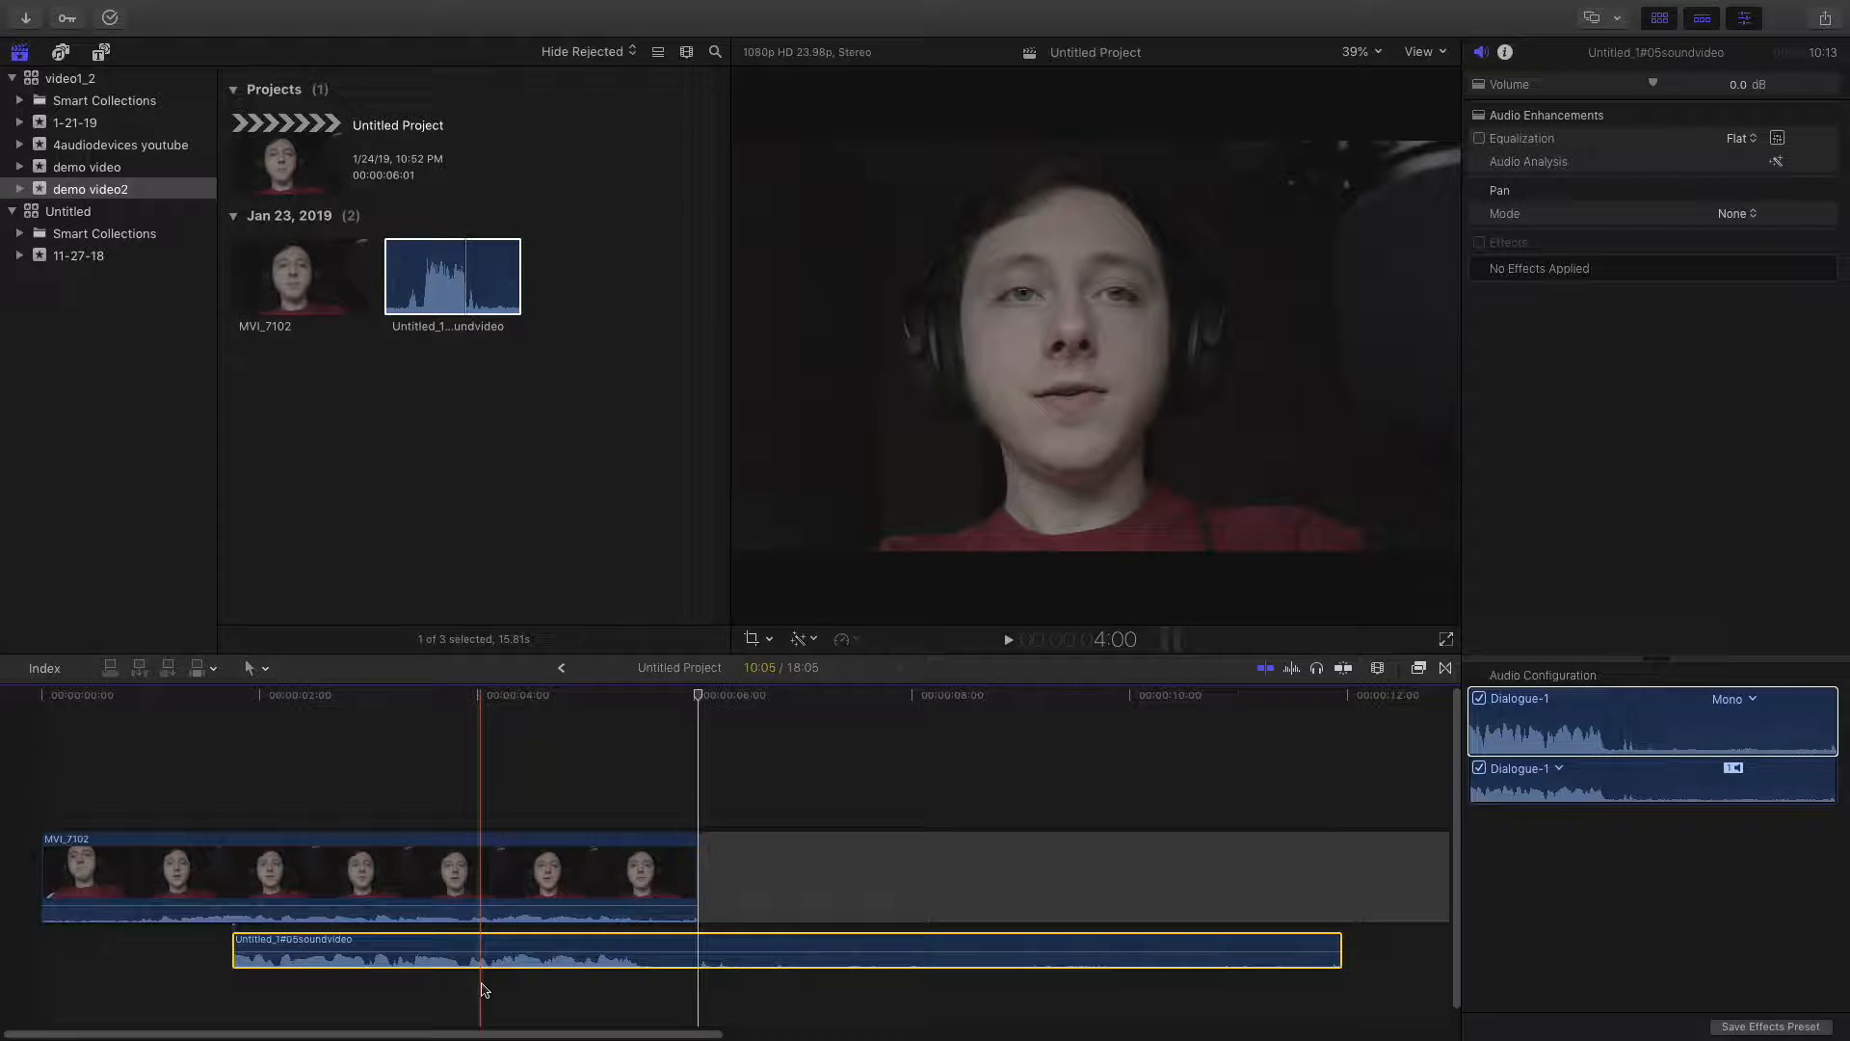
# Step: Play back sections of the timeline to check that the connected audio is in sync with MVI_7102
pyautogui.press('super+equal')
pyautogui.press('super+equal')
pyautogui.click(310, 708)
pyautogui.press('space')
pyautogui.press('space')
pyautogui.click(692, 949)
pyautogui.press('space')
pyautogui.press('space')
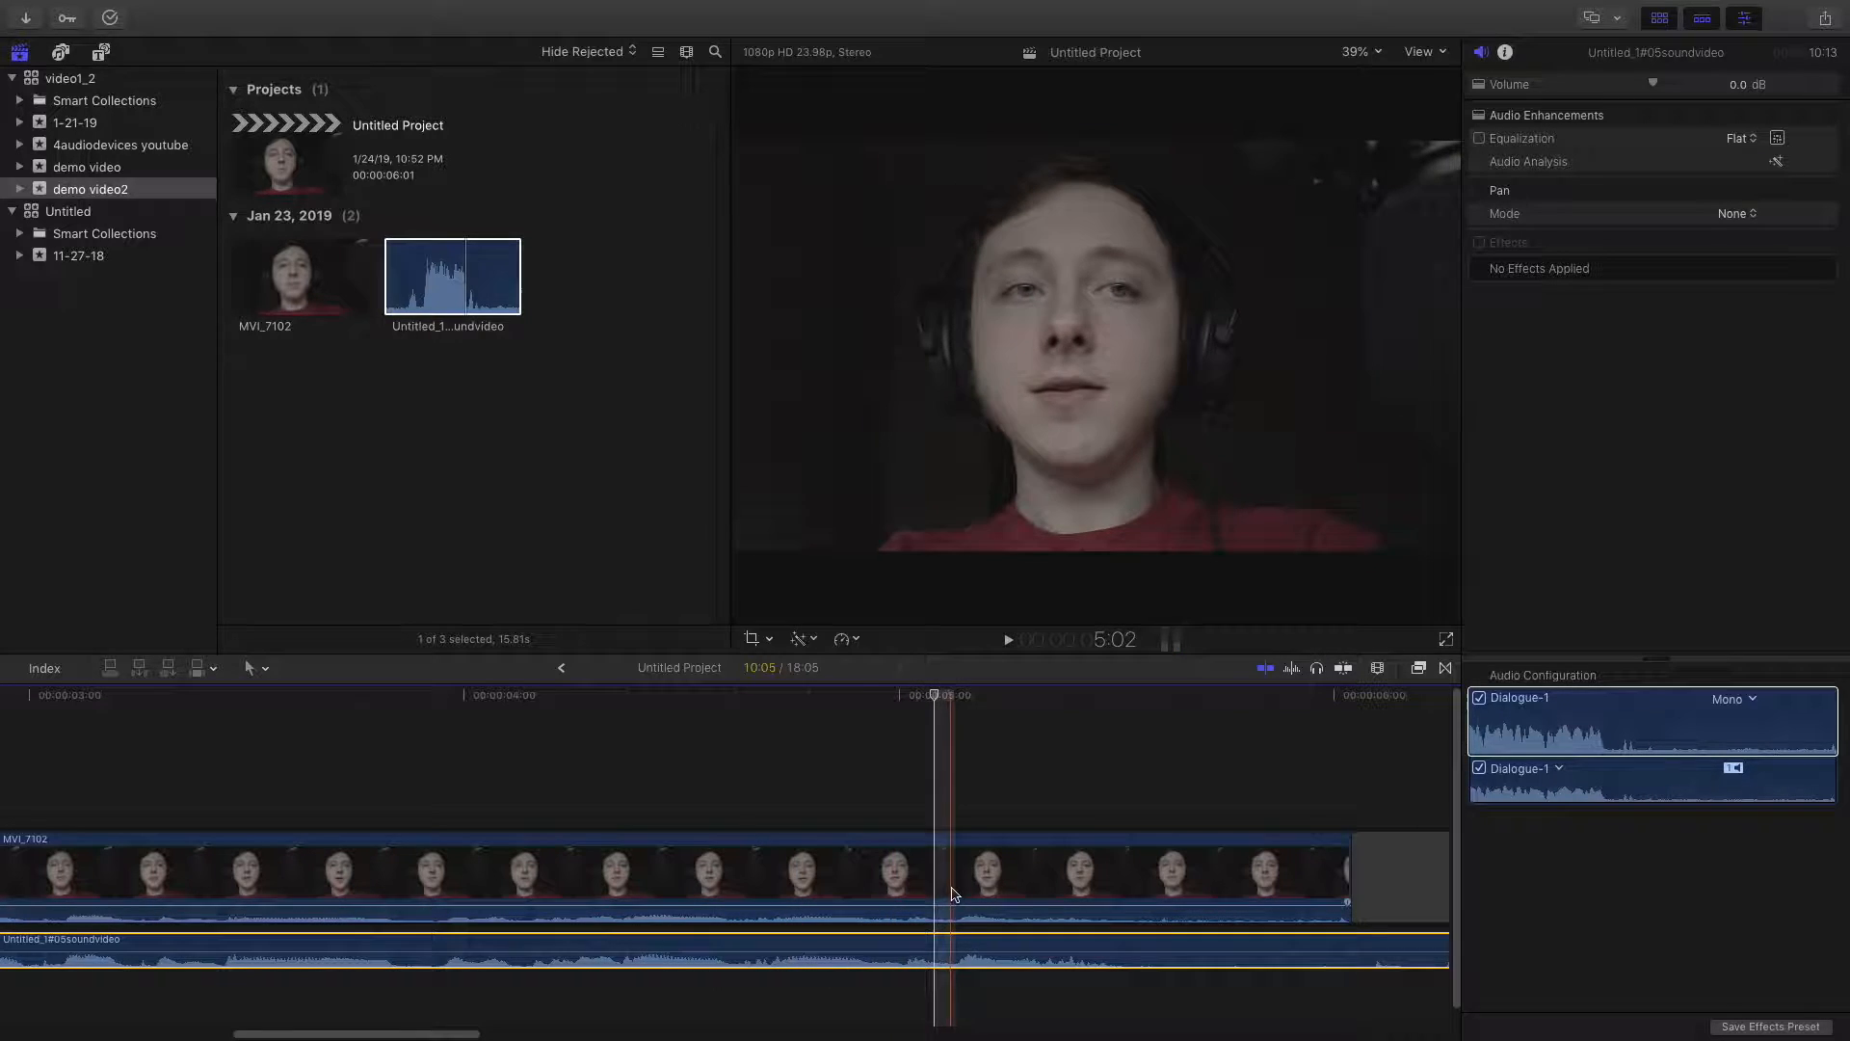
pyautogui.press('super+minus')
pyautogui.press('super+minus')
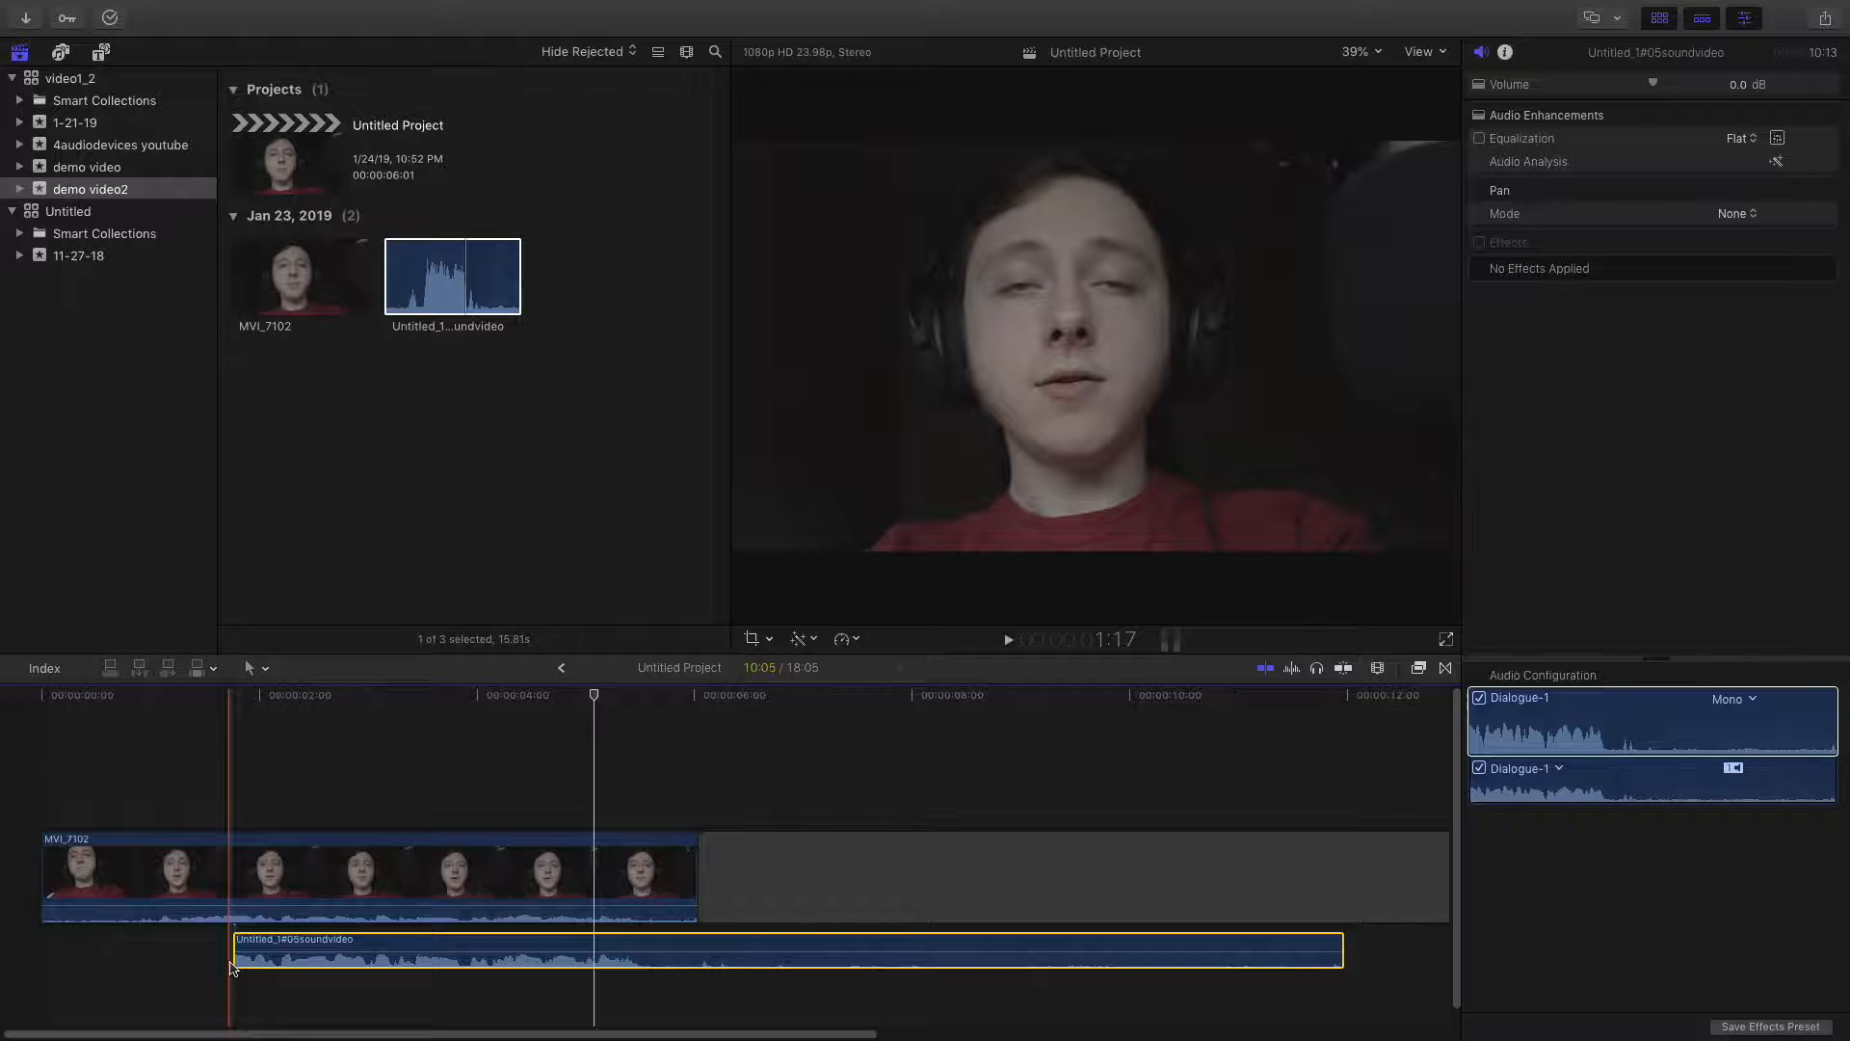
# Step: Extend the connected audio's start to the beginning of MVI_7102 and trim its end to the end of the video clip
pyautogui.moveTo(231, 967); pyautogui.dragTo(44, 968)
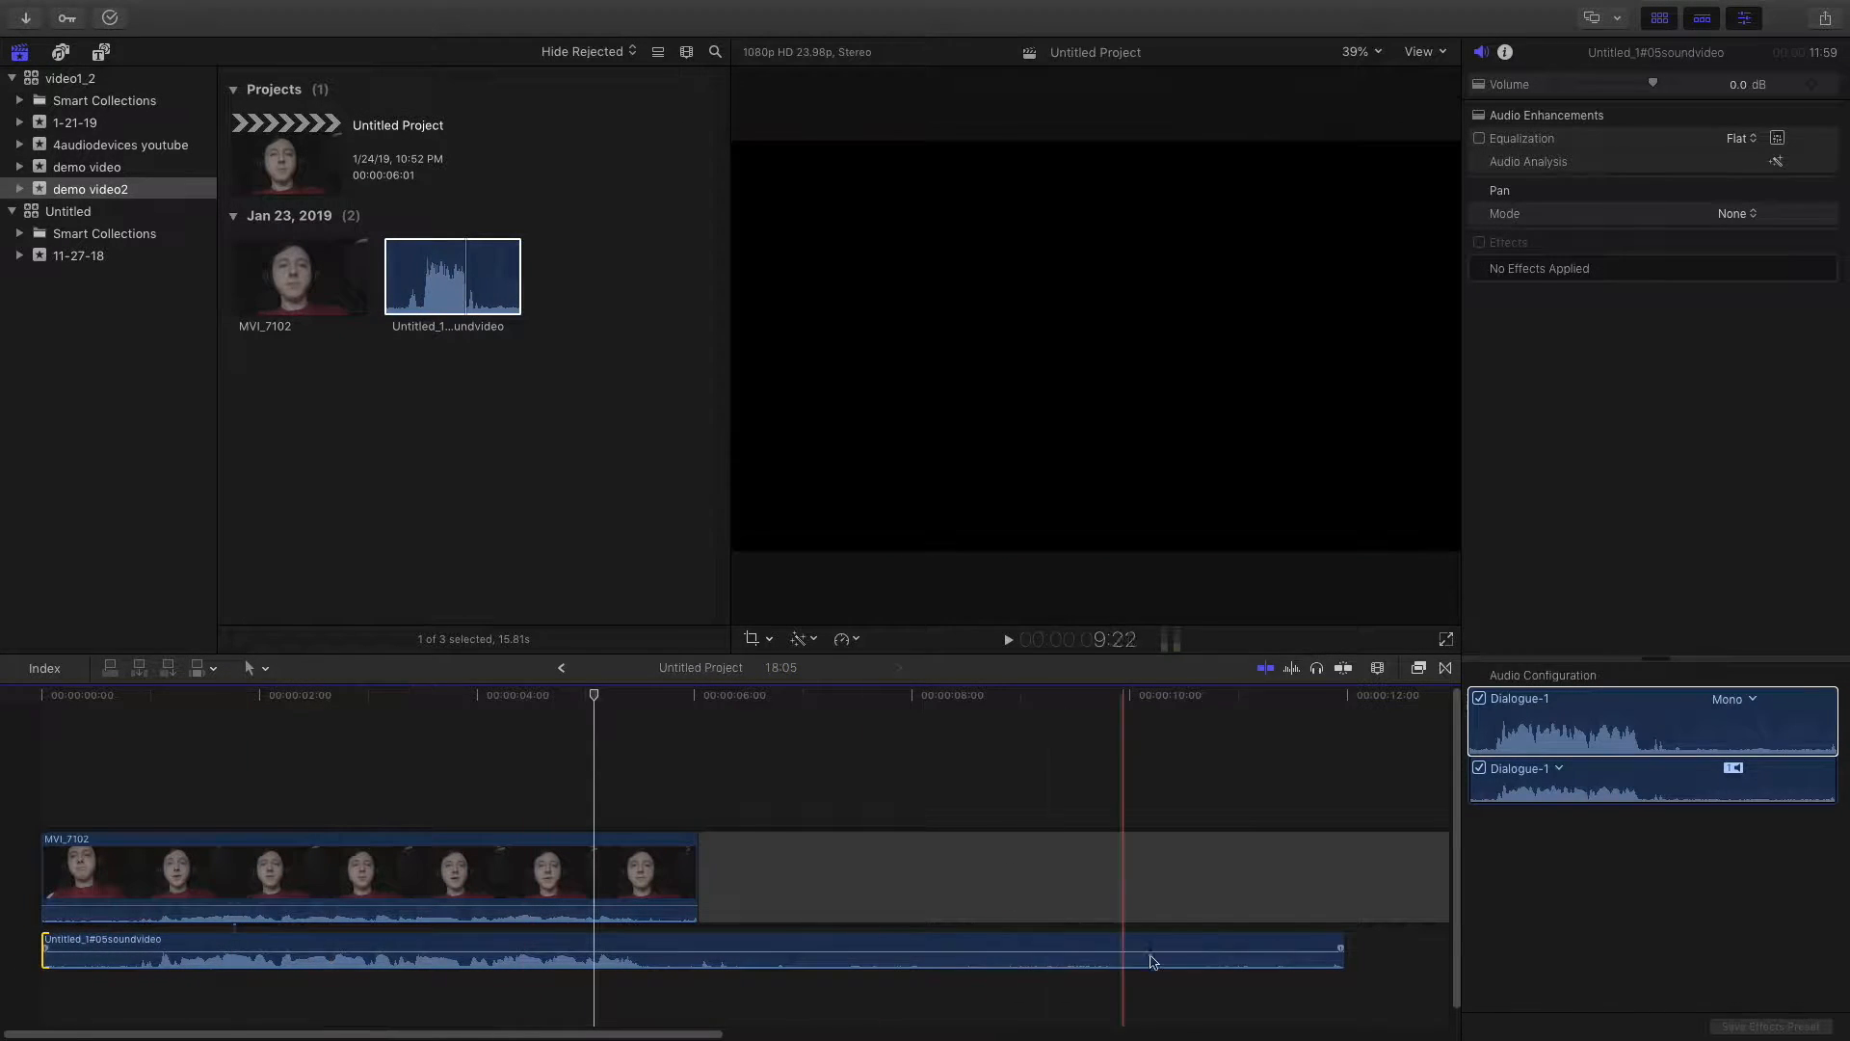
pyautogui.moveTo(1340, 964); pyautogui.dragTo(694, 964)
pyautogui.click(714, 974)
# Step: Delete the gap clip after MVI_7102 and return the playhead to the start of the timeline
pyautogui.click(802, 904)
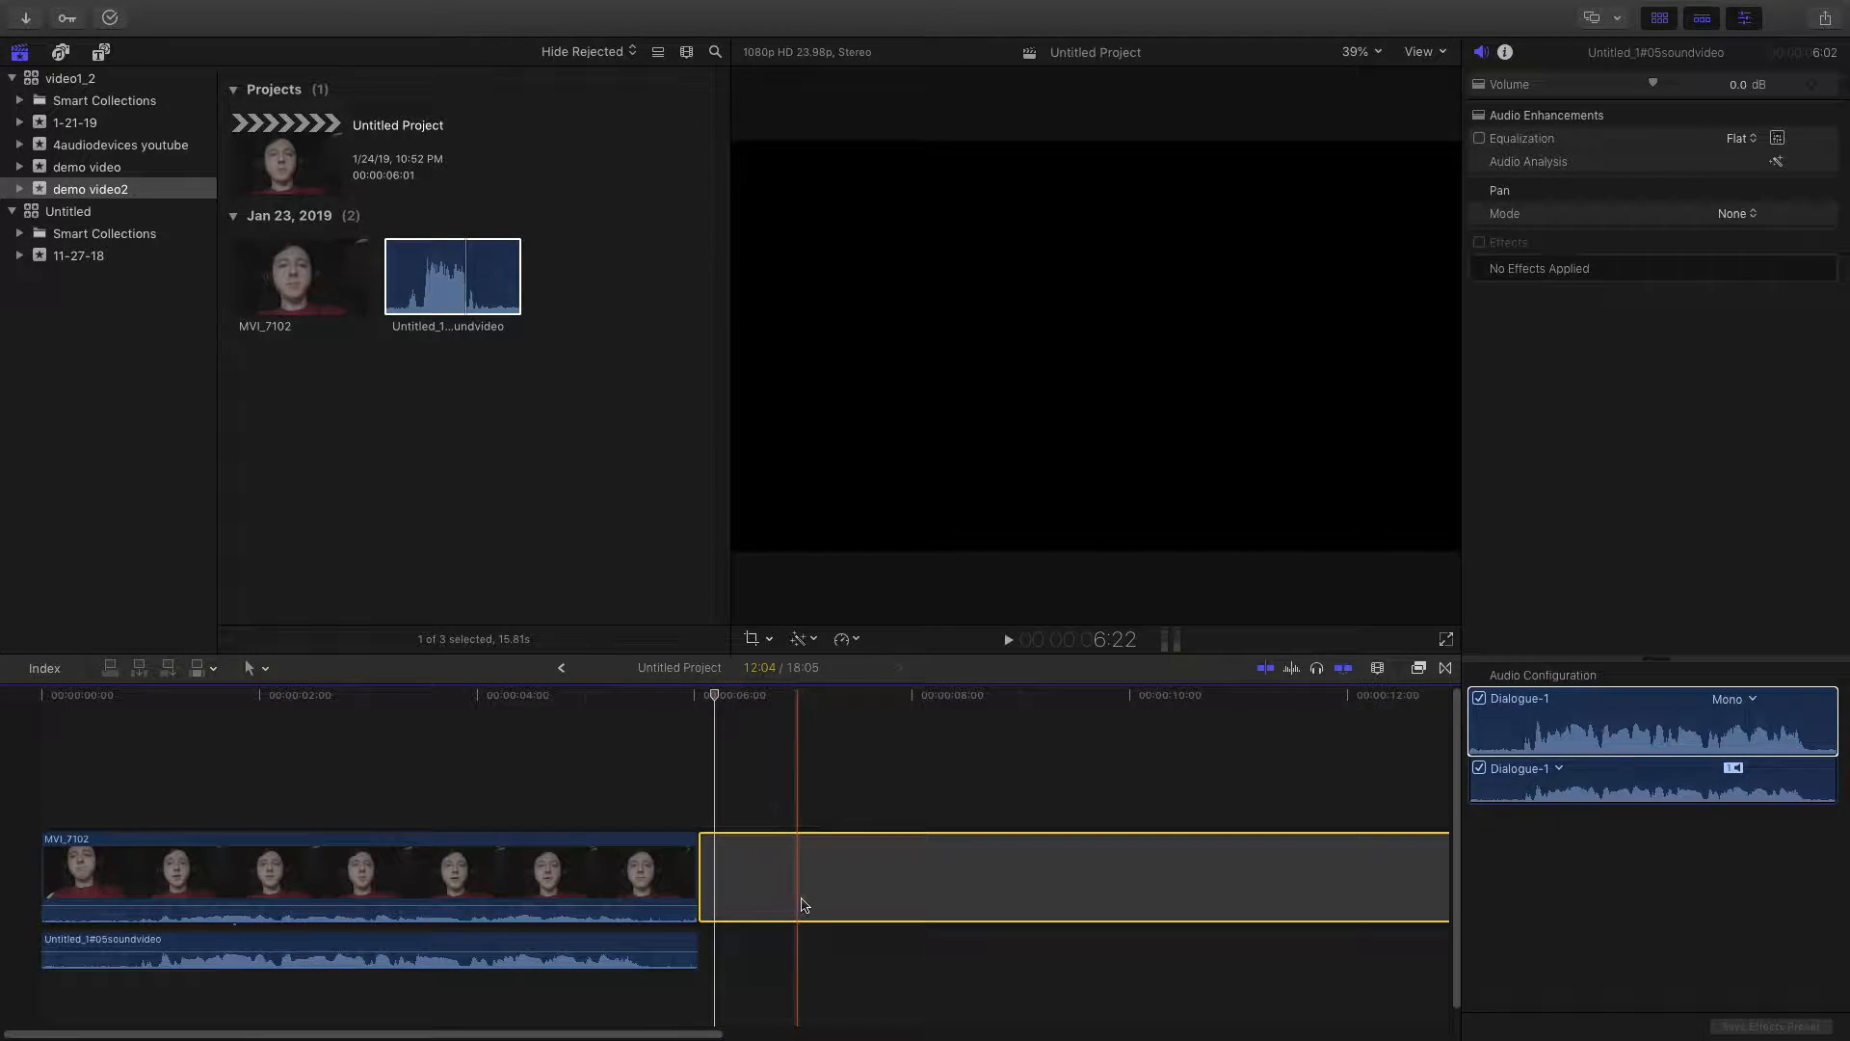
pyautogui.press('Delete')
pyautogui.press('space')
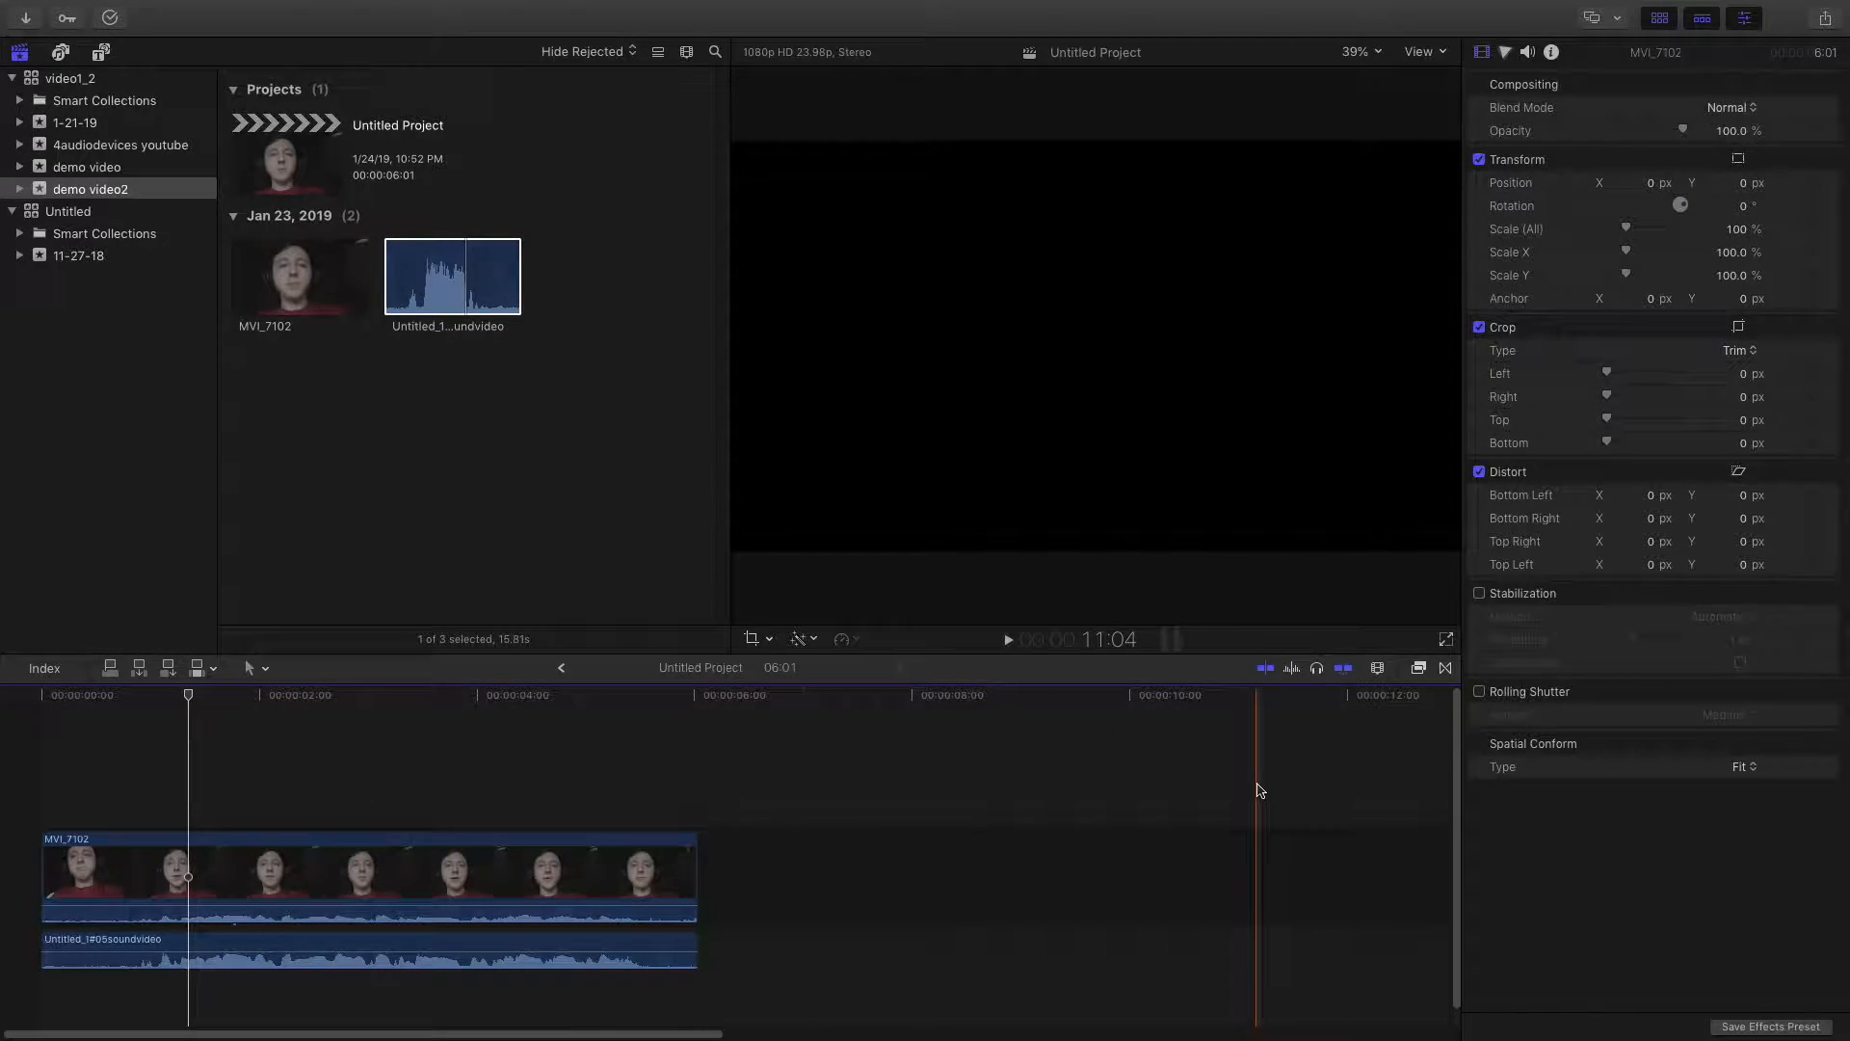
pyautogui.press('Home')
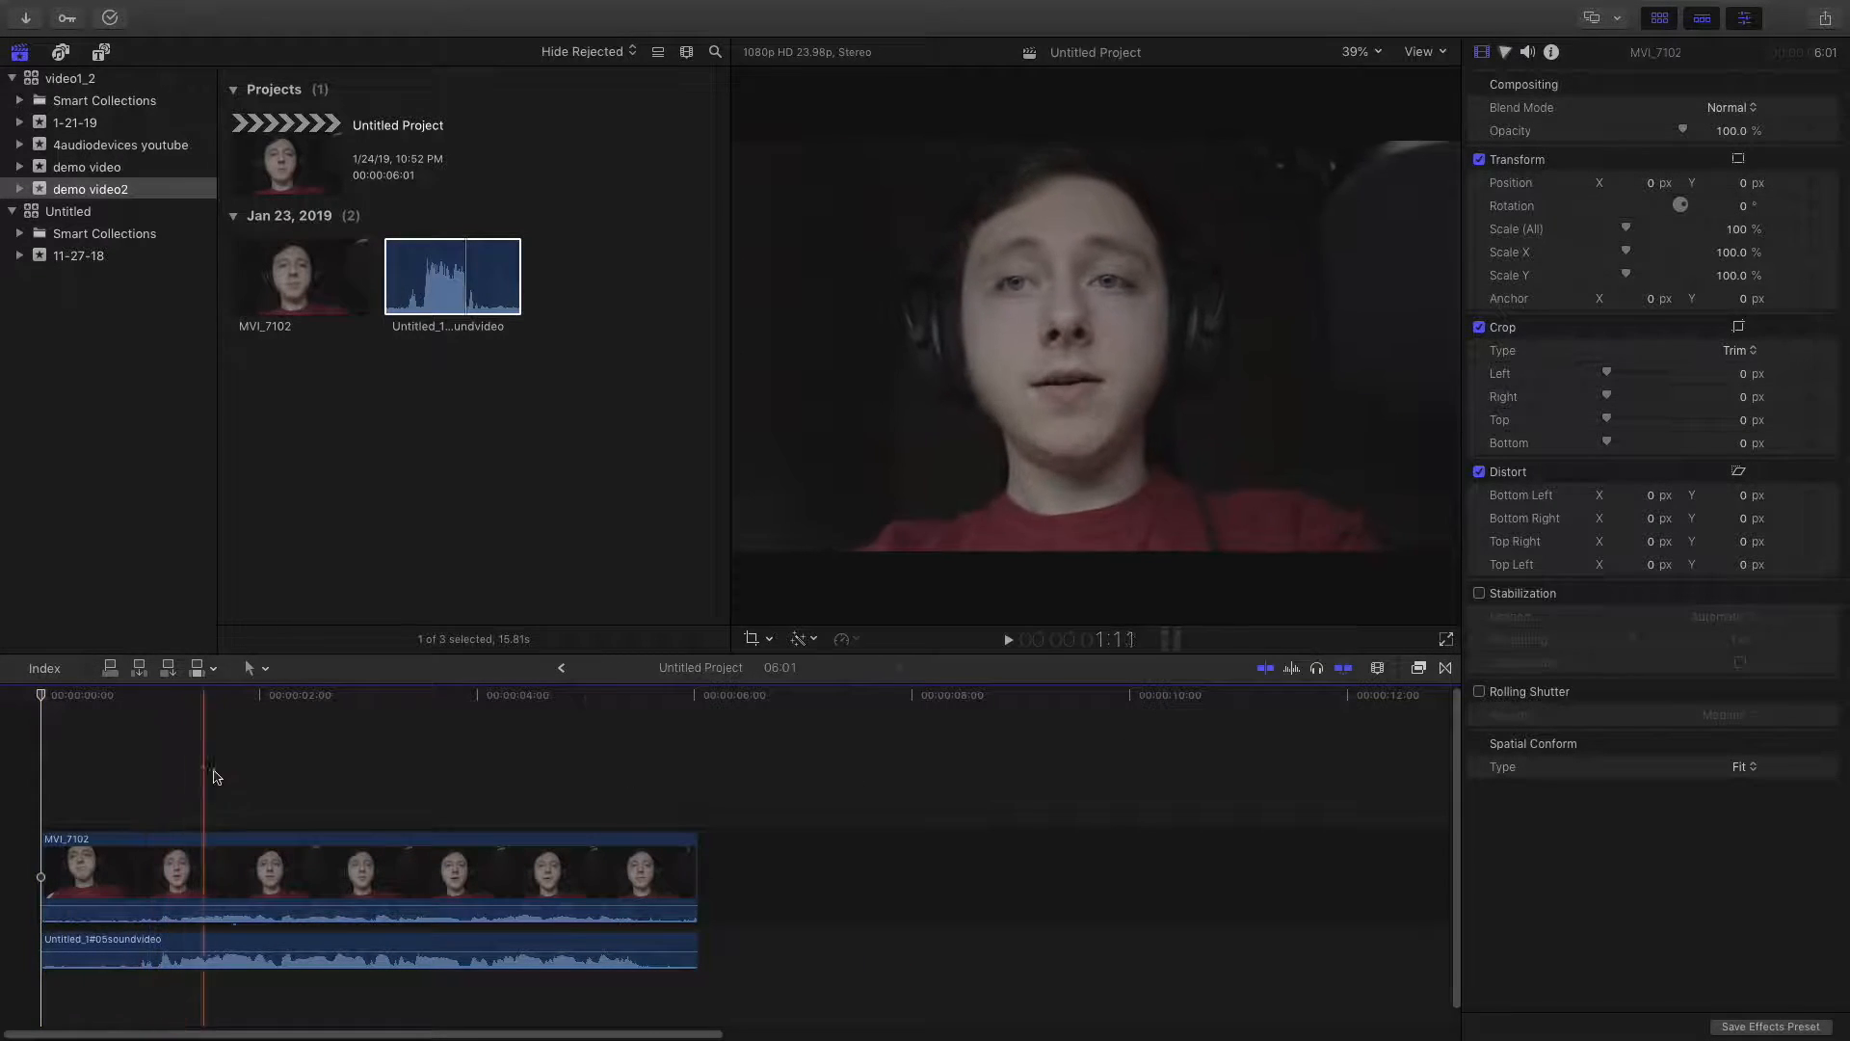
# Step: Review the available timeline editing tools and inspect the video and audio clips together and the audio clip alone
pyautogui.click(255, 667)
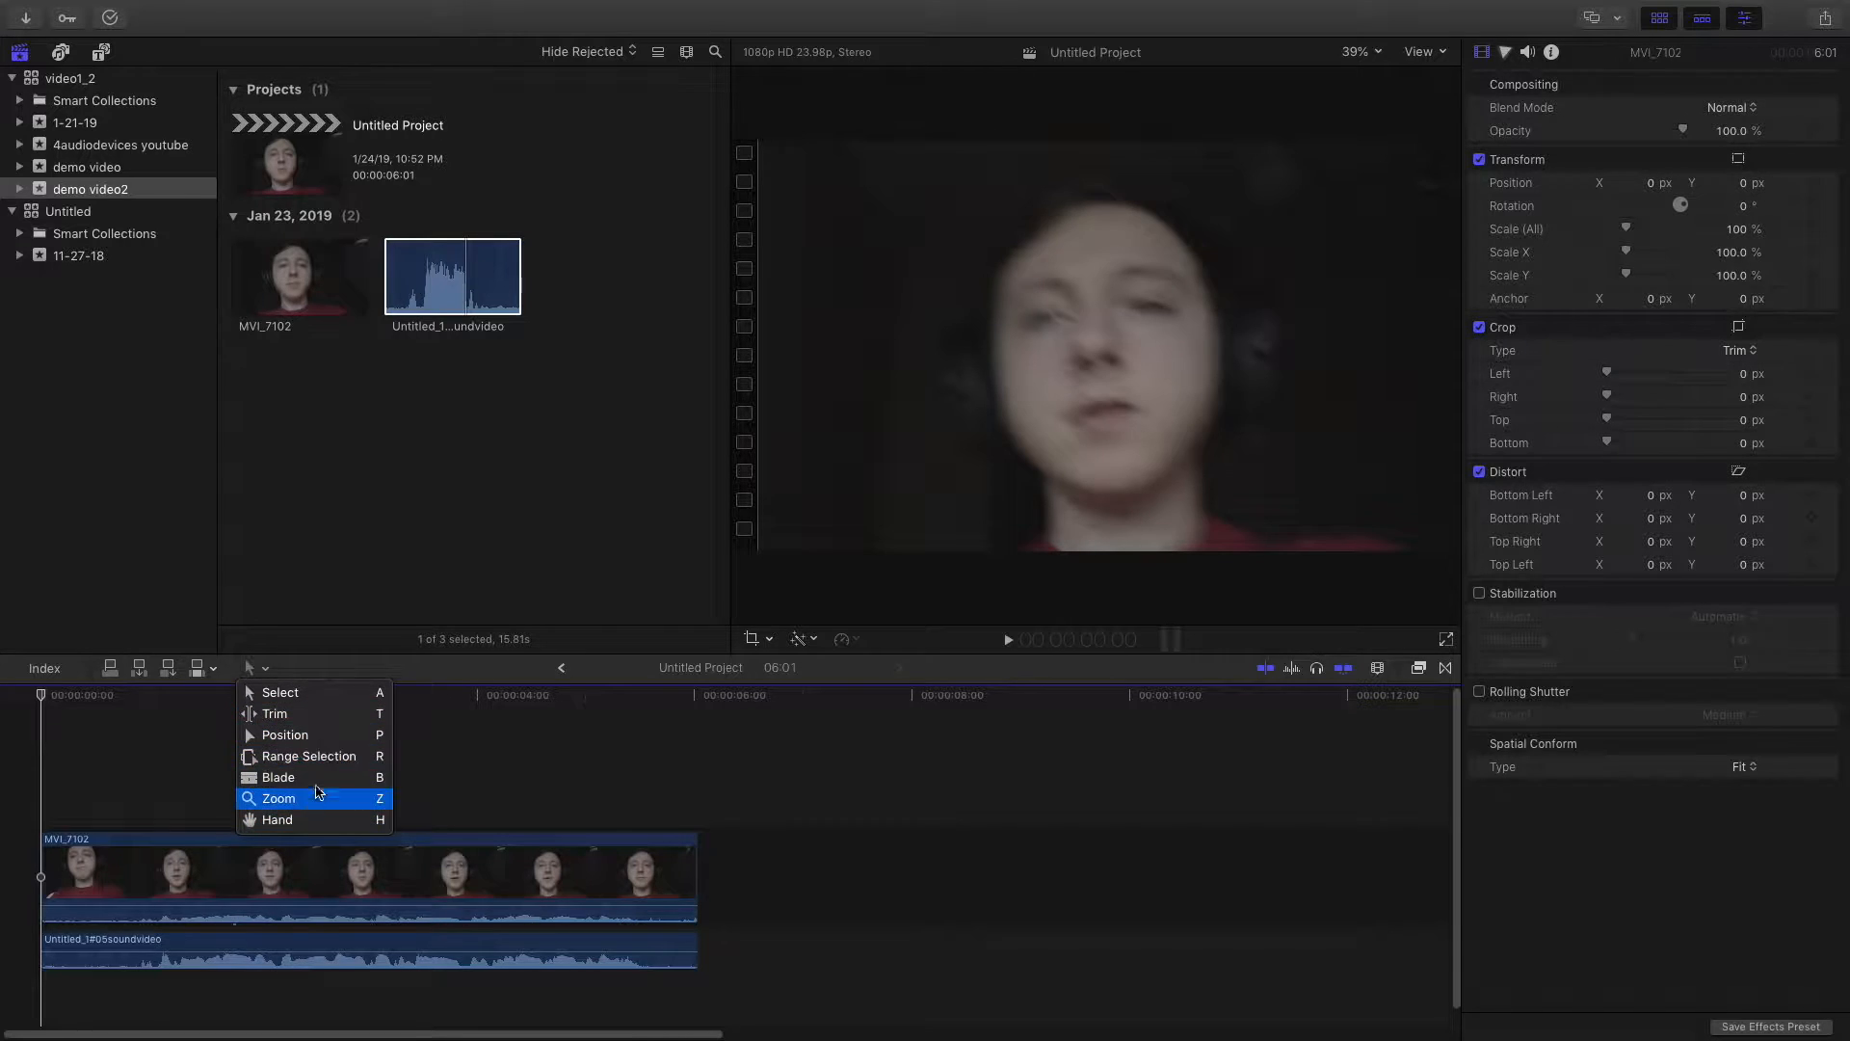
pyautogui.click(381, 786)
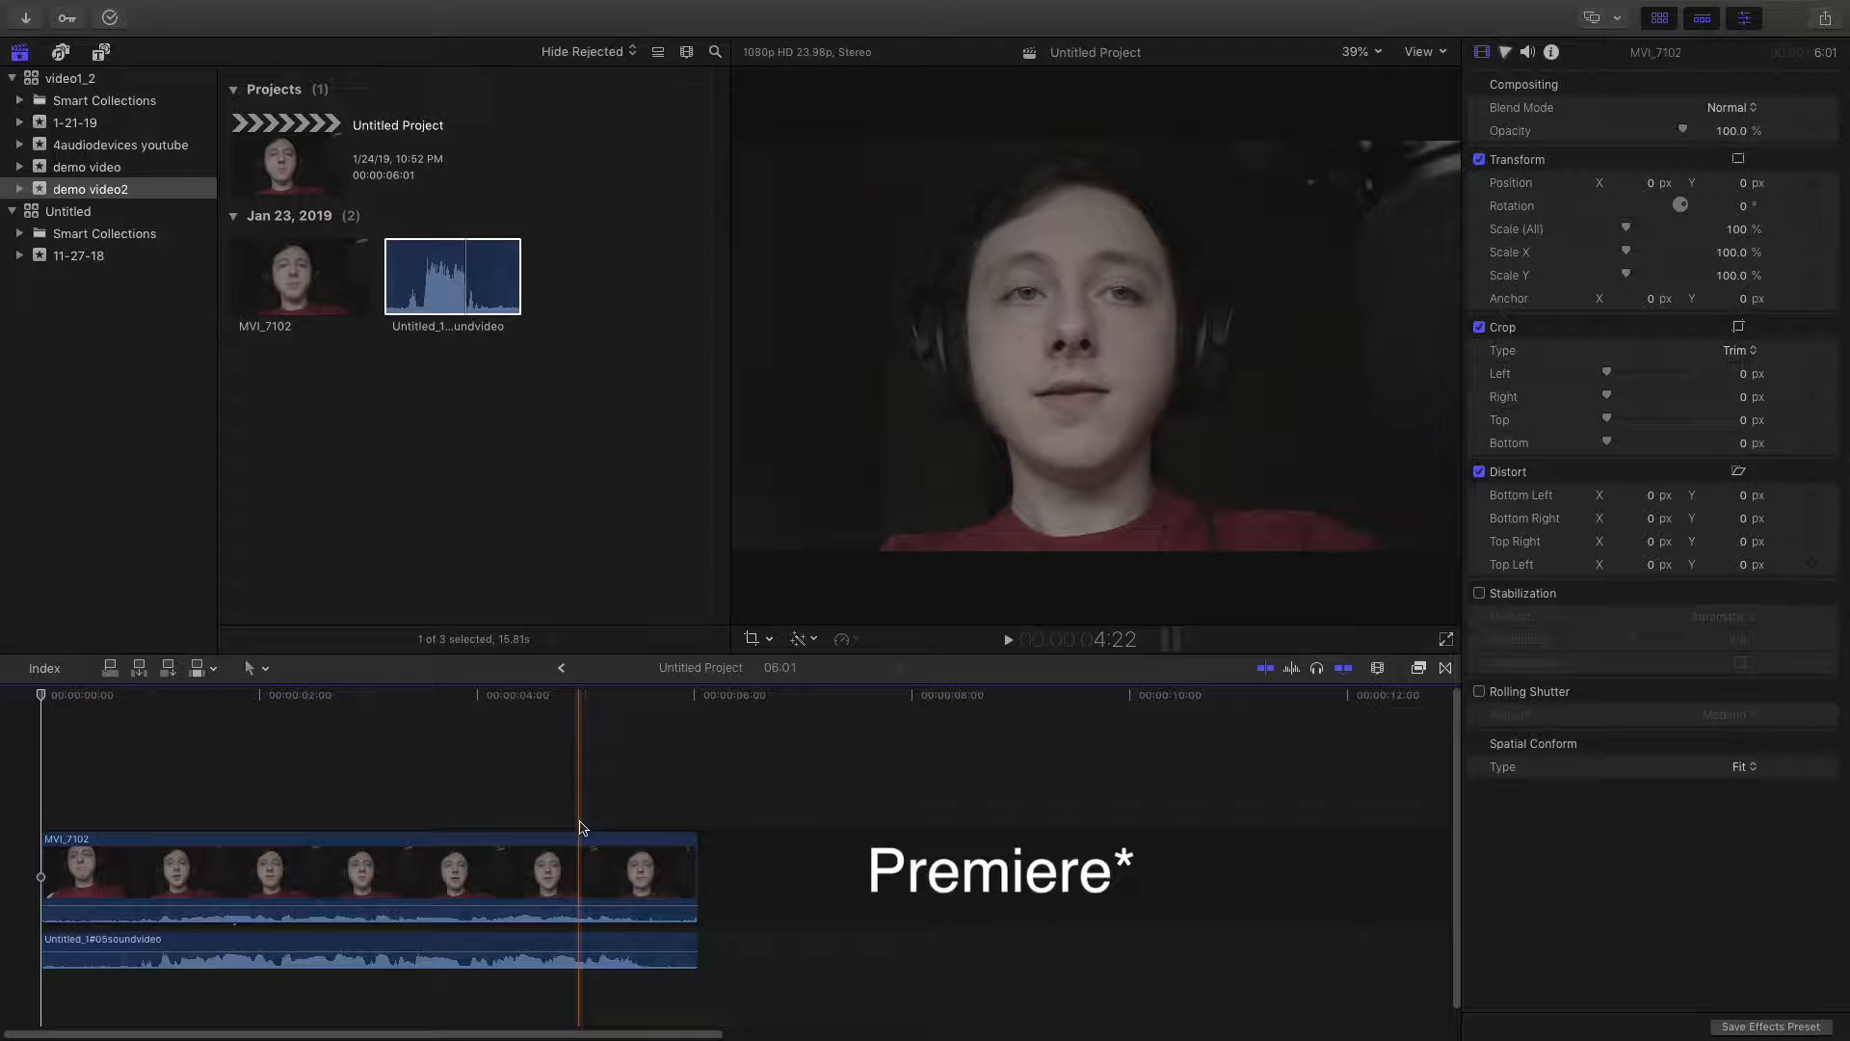
pyautogui.click(529, 860)
pyautogui.keyDown('super'); pyautogui.click(530, 954); pyautogui.keyUp('super')
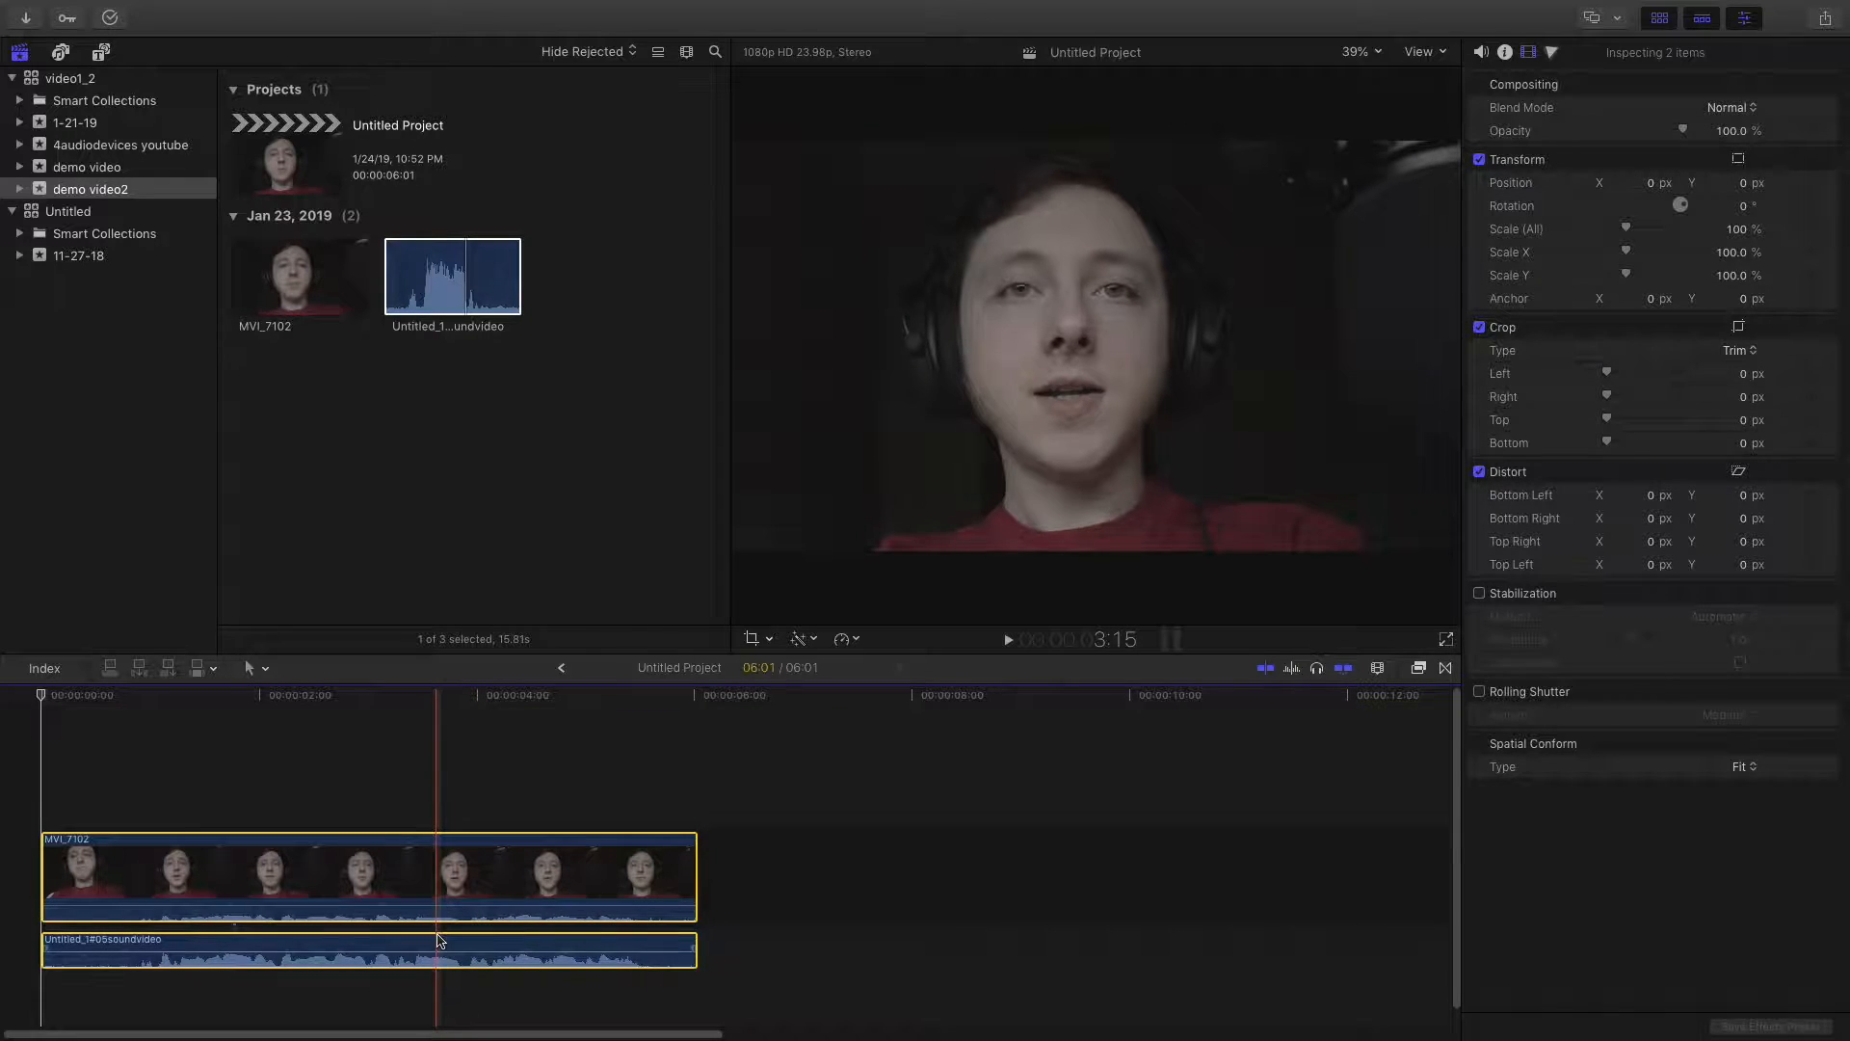
pyautogui.click(485, 949)
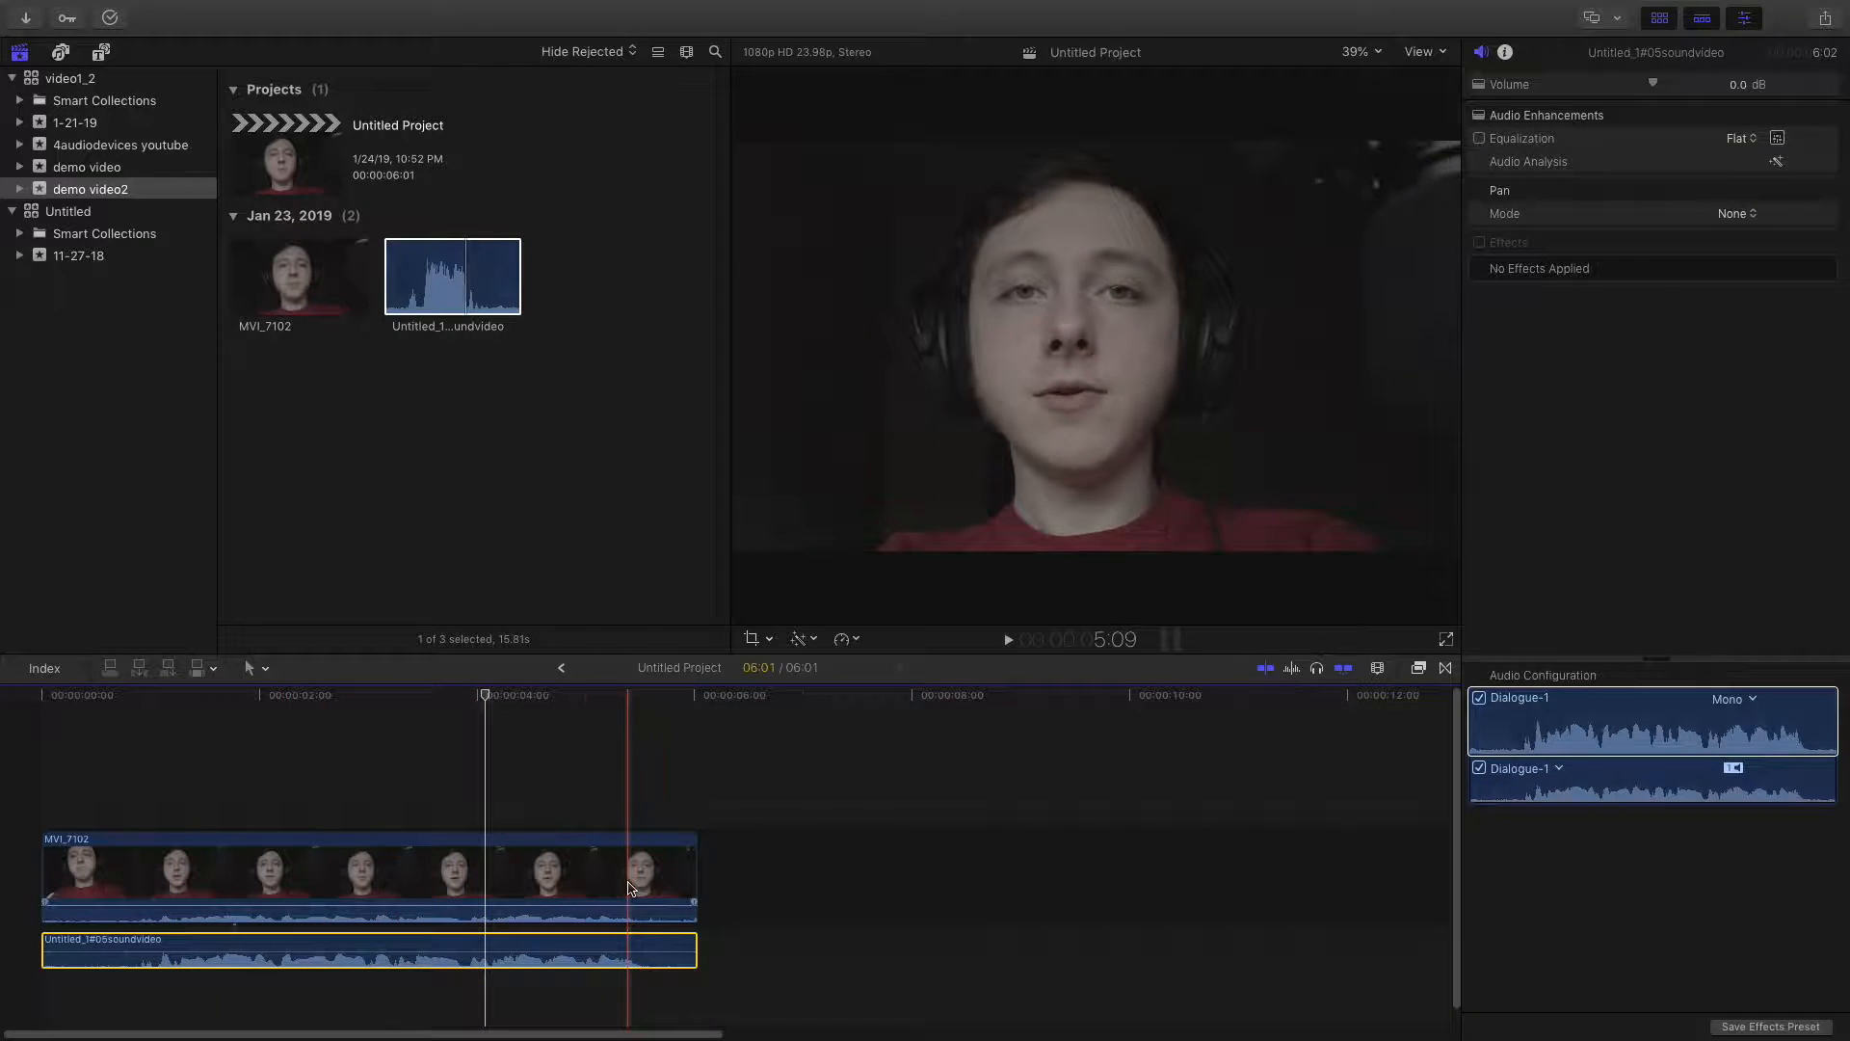
pyautogui.click(755, 770)
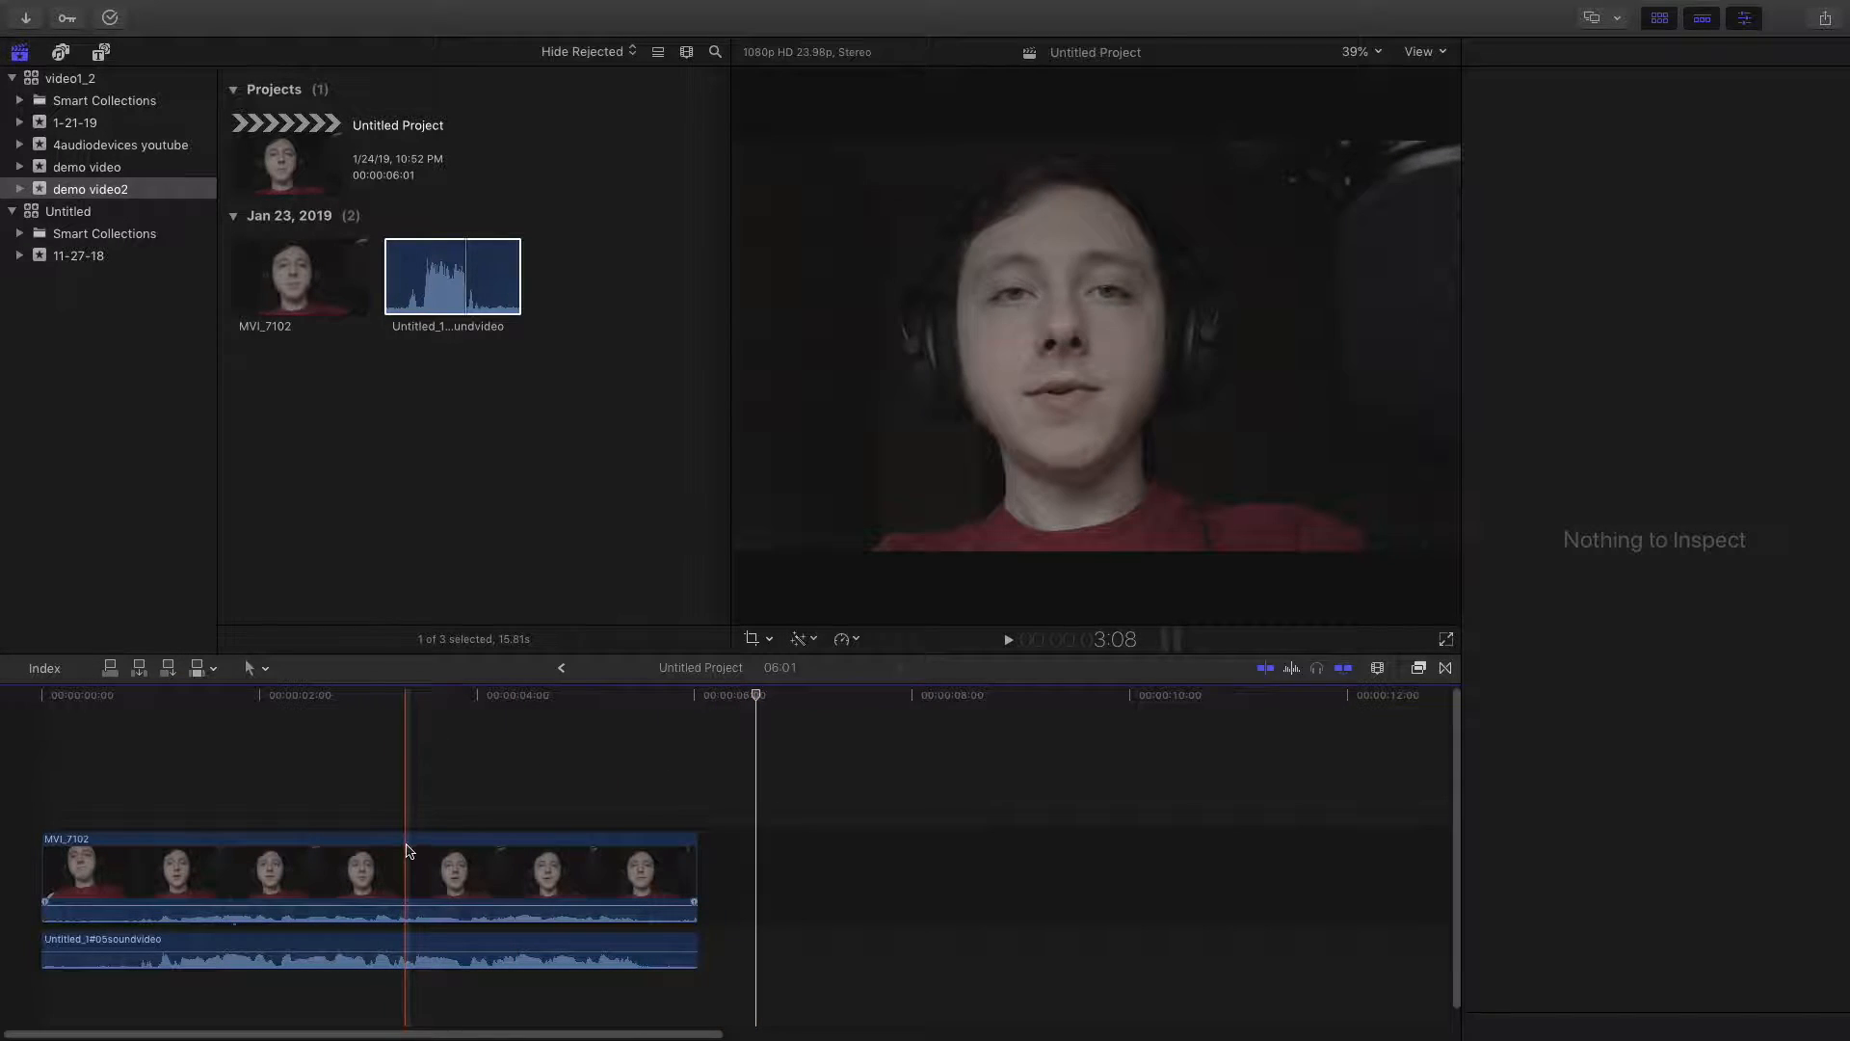
# Step: Combine MVI_7102 and its connected audio into a compound clip named Main Nest in the demo video2 event
pyautogui.click(434, 860)
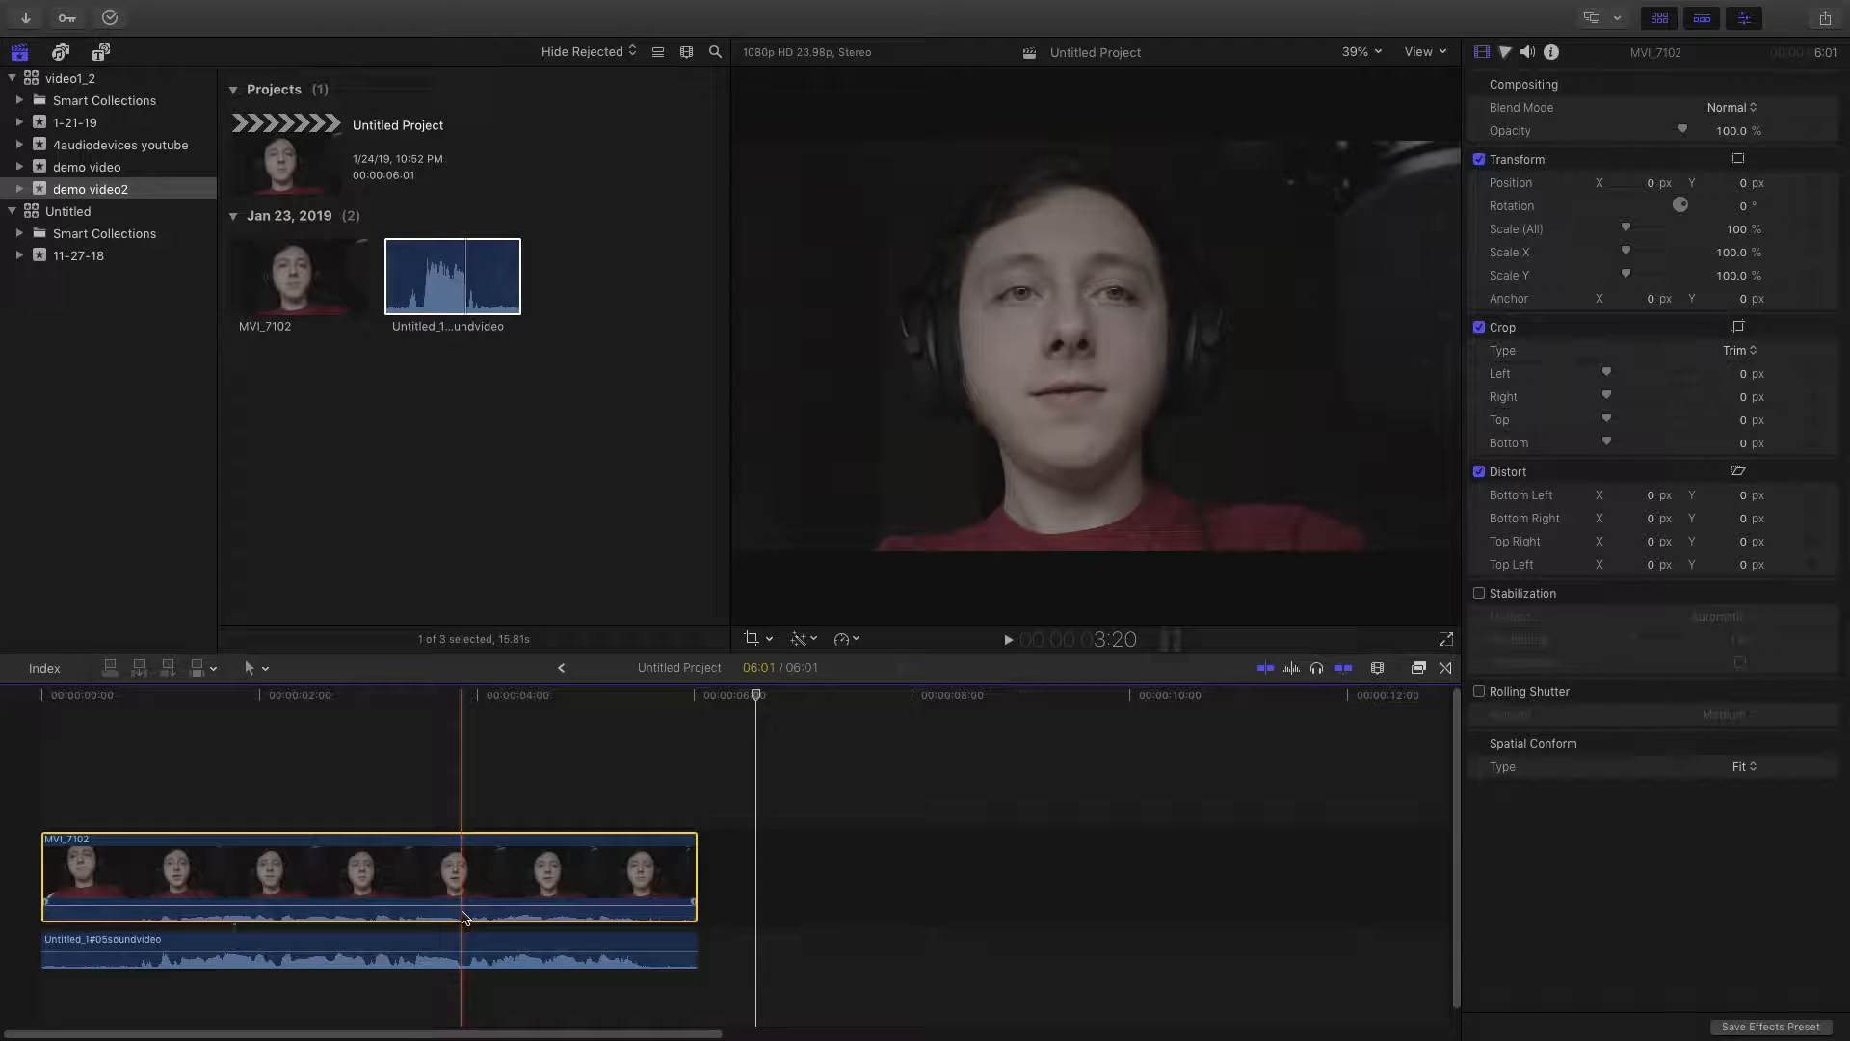
pyautogui.keyDown('super'); pyautogui.click(367, 966); pyautogui.keyUp('super')
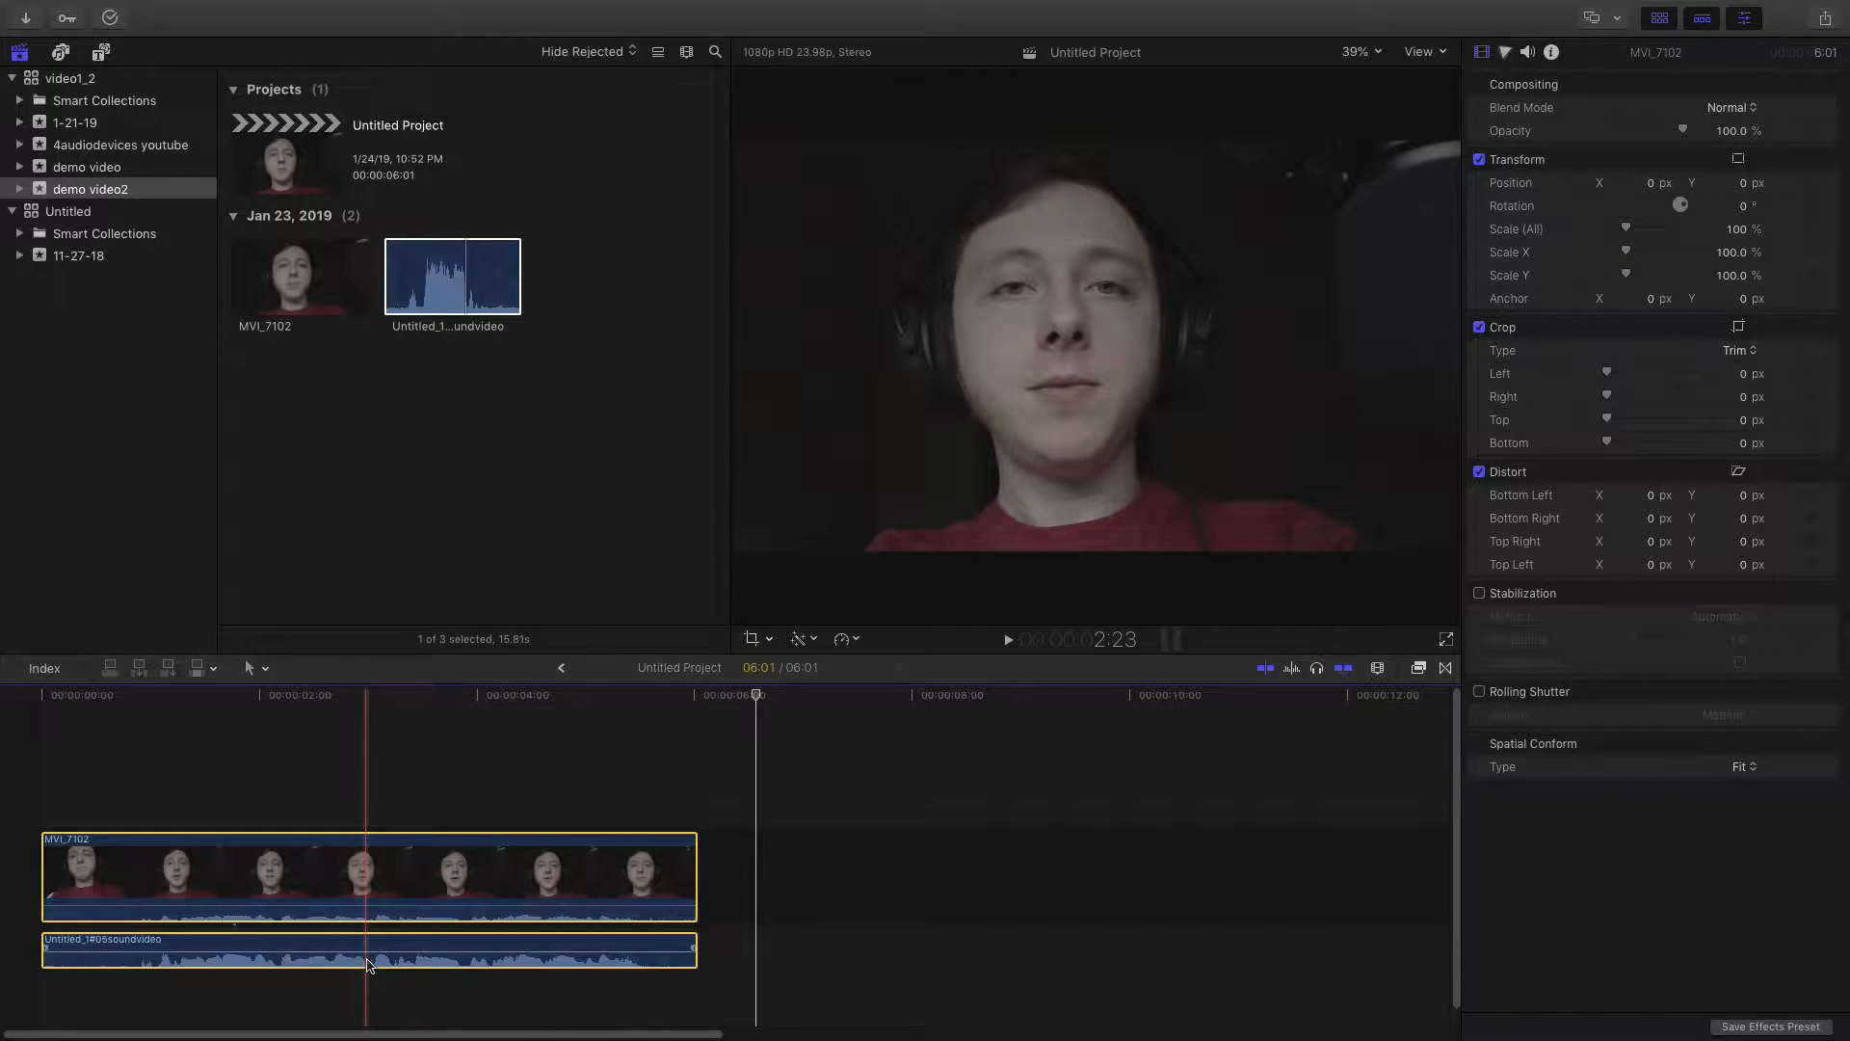
pyautogui.rightClick(304, 873)
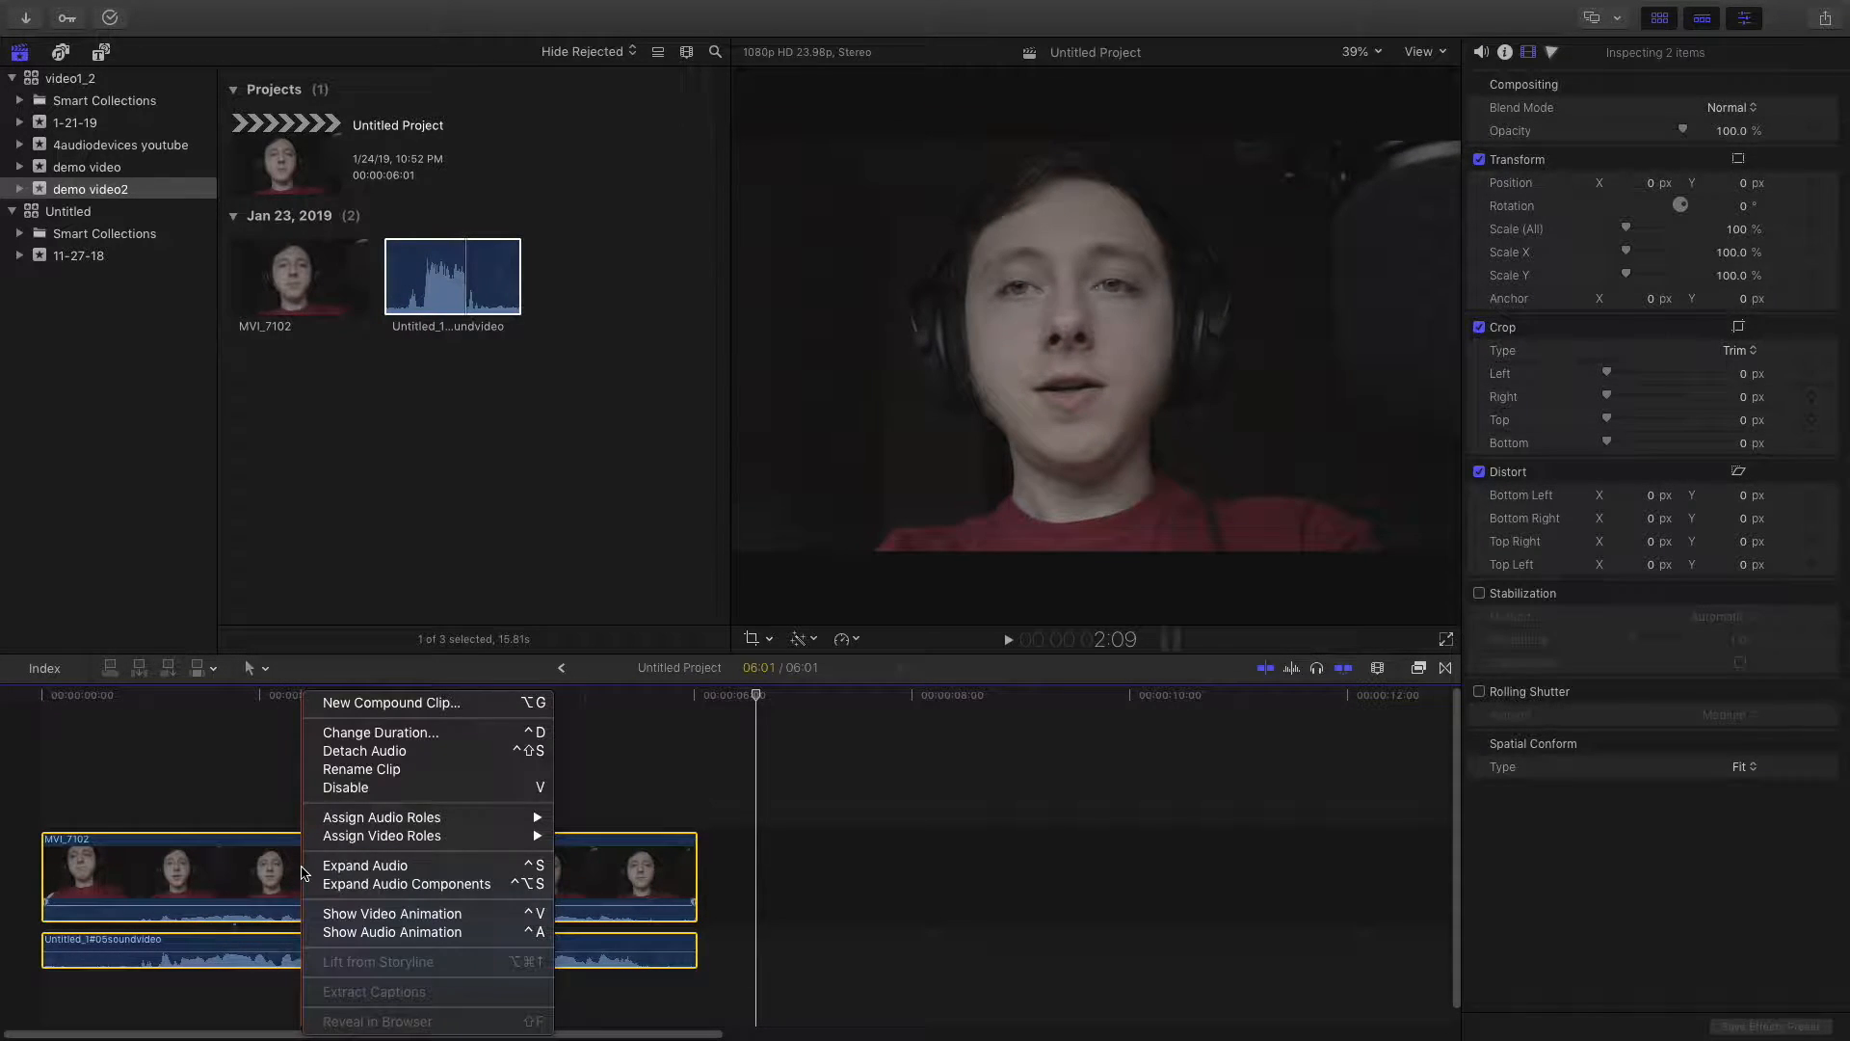
pyautogui.click(493, 710)
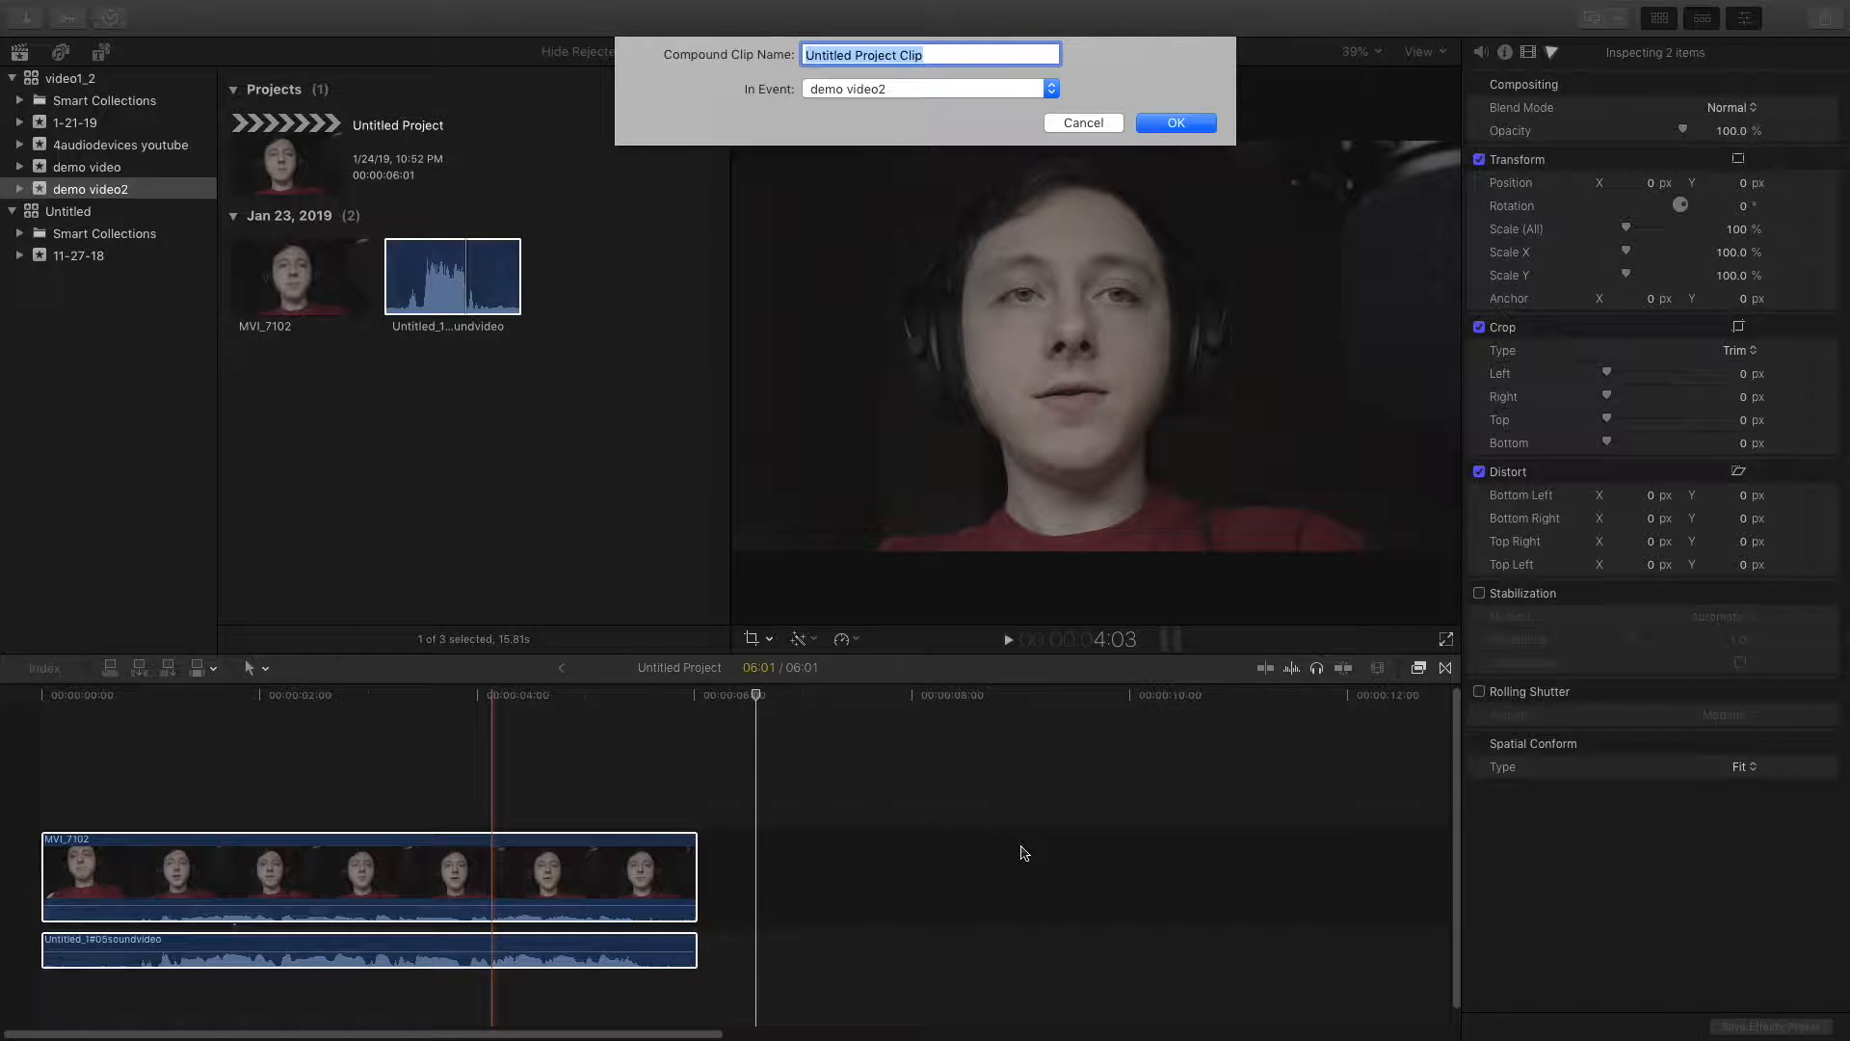
pyautogui.write('Ma')
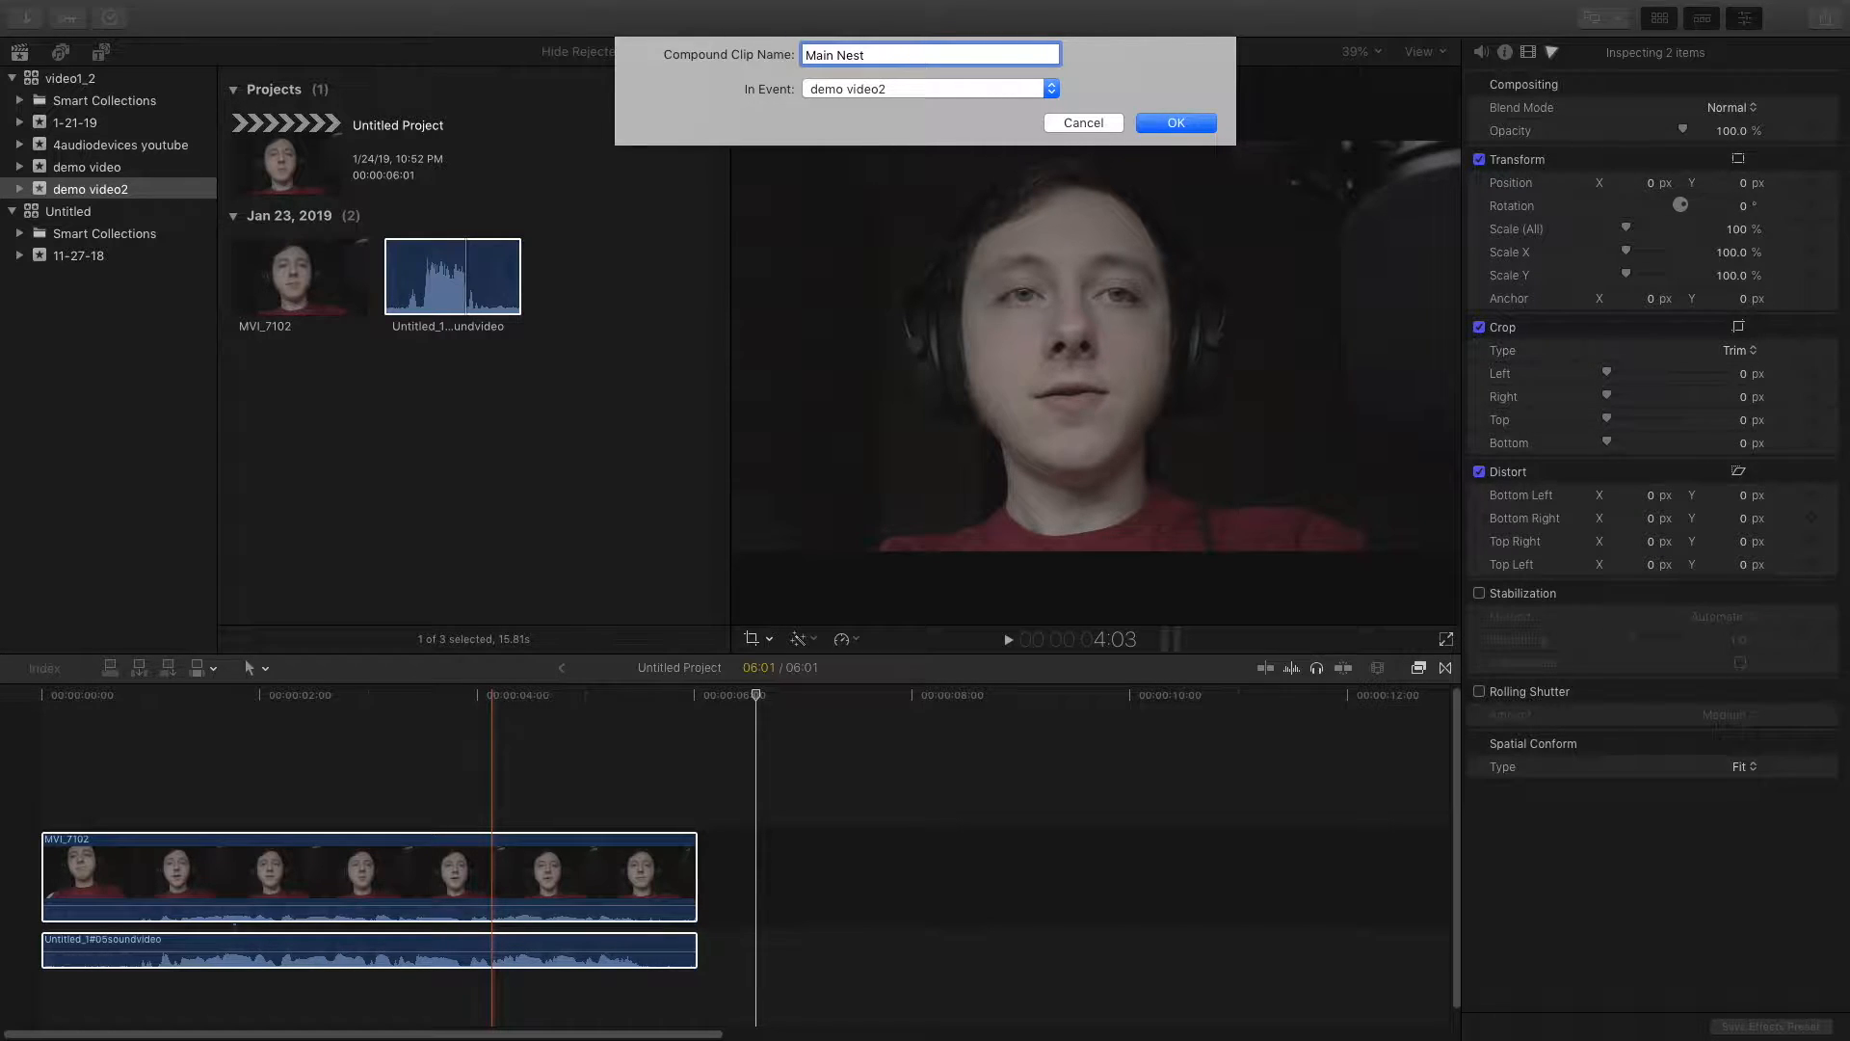
pyautogui.write('in Nest')
pyautogui.press('Return')
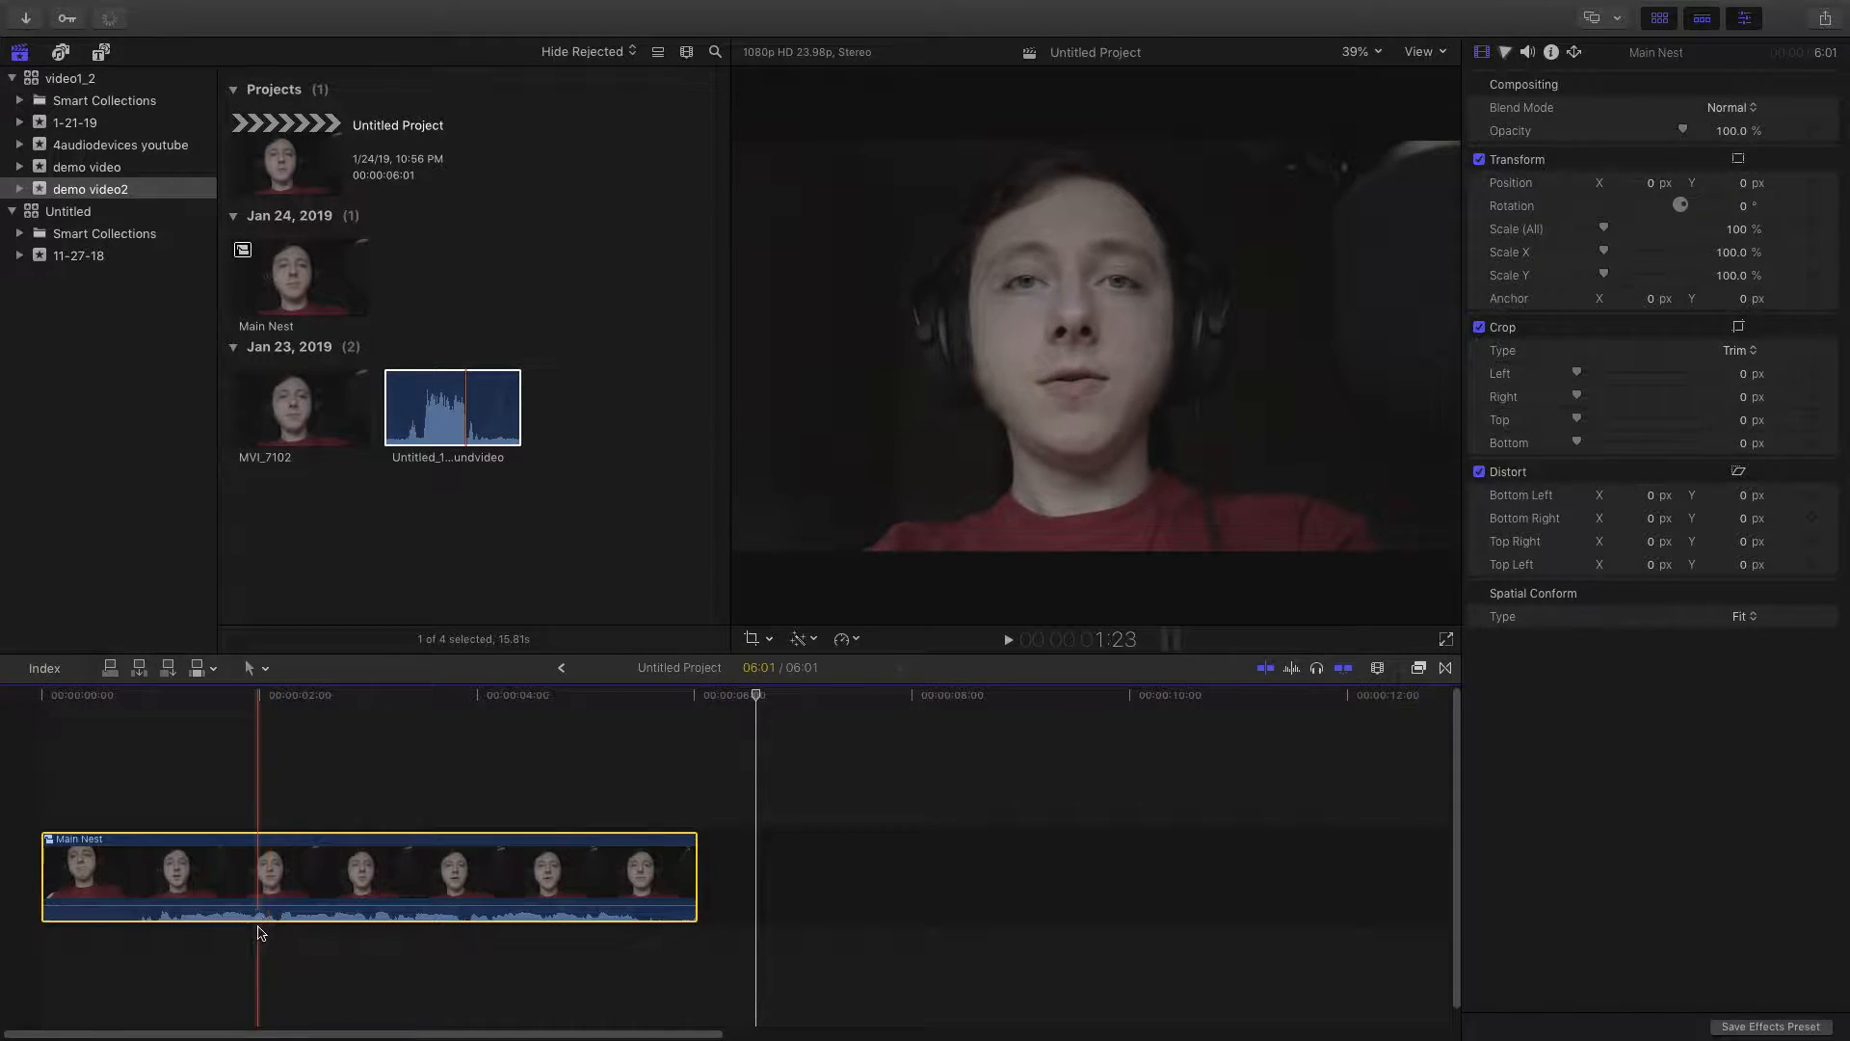
# Step: Open the Main Nest compound clip and inspect the video and audio clips inside it
pyautogui.doubleClick(253, 870)
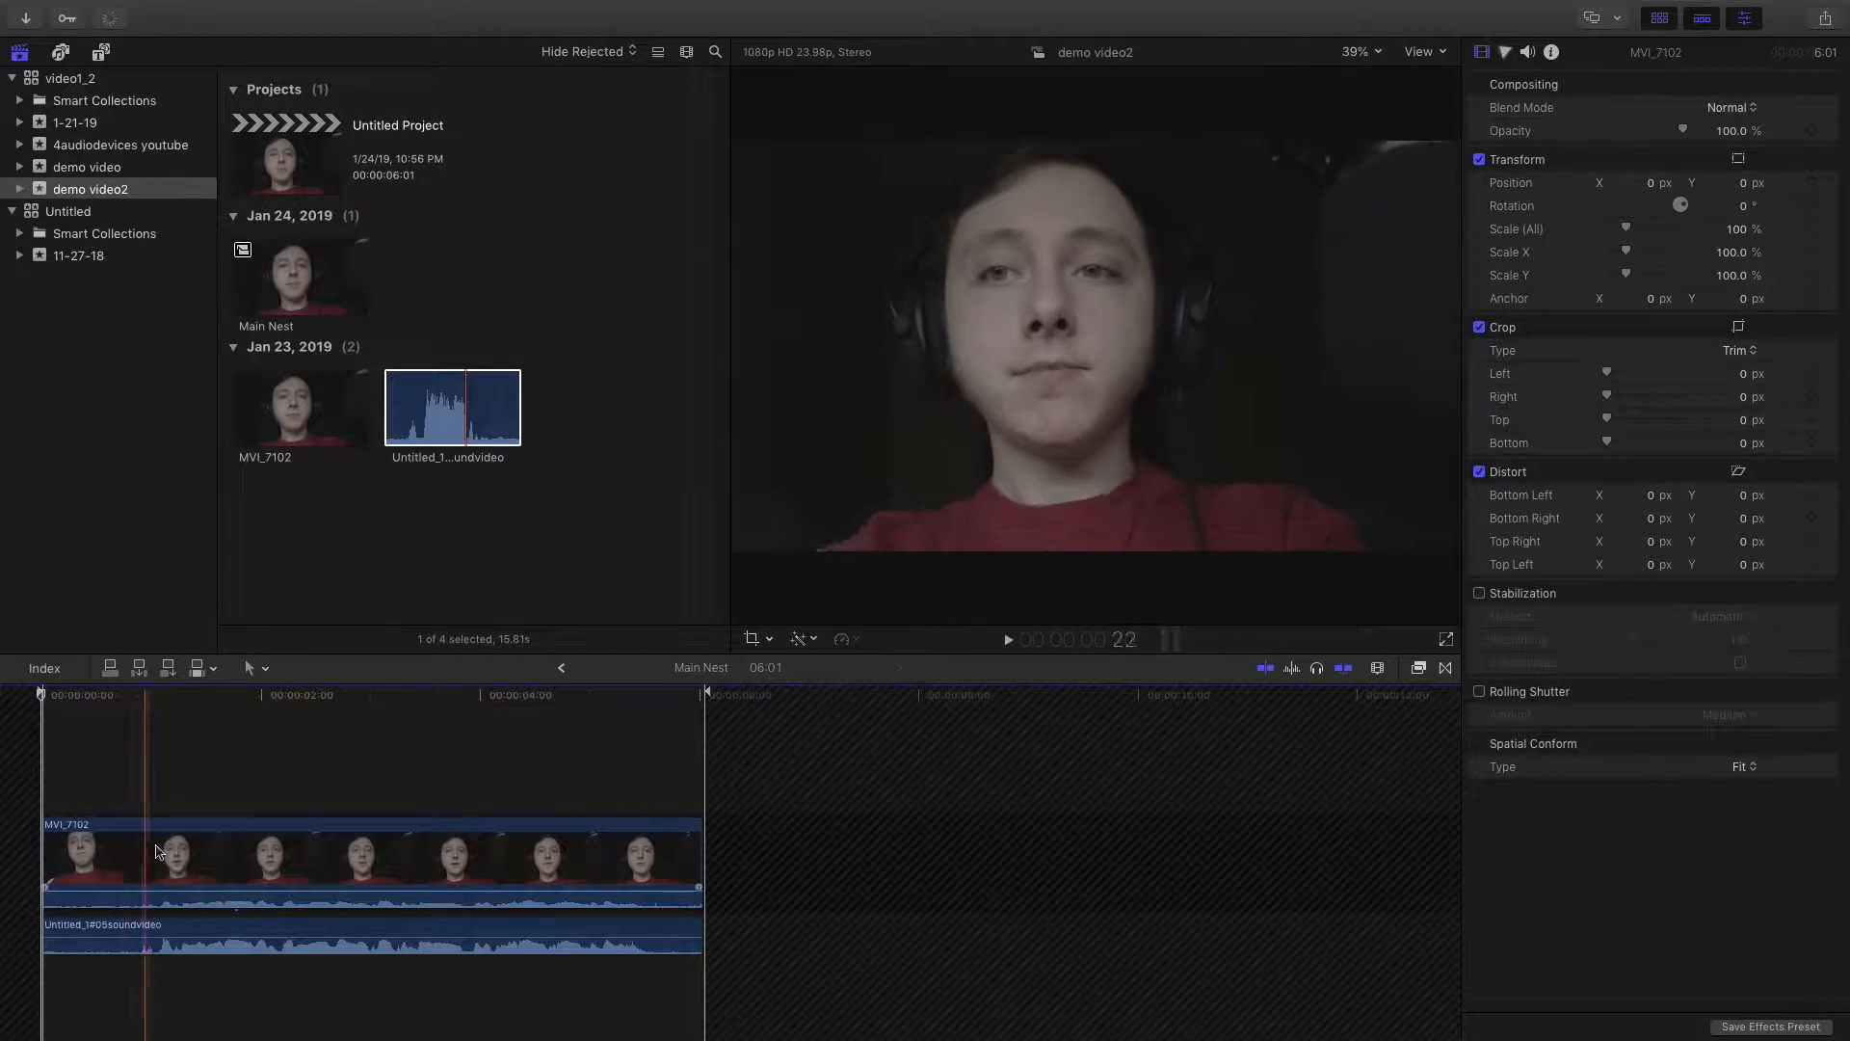
pyautogui.click(403, 857)
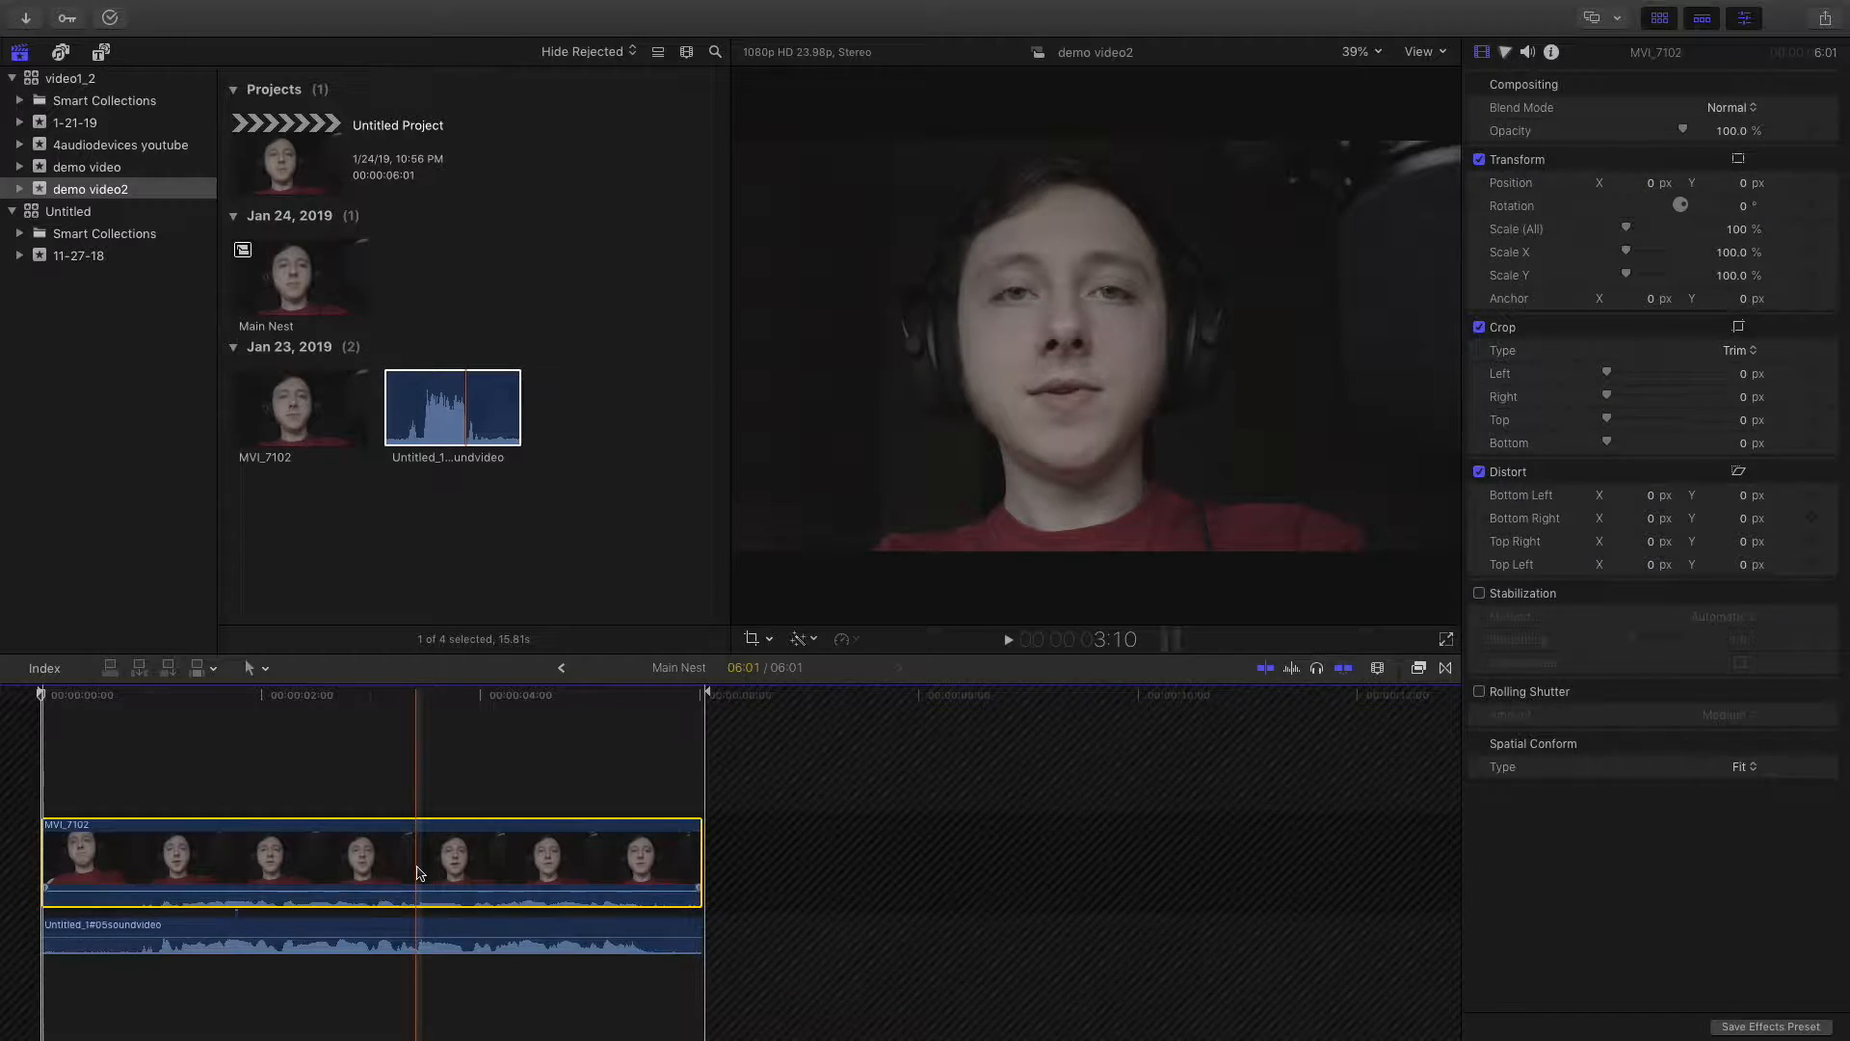
pyautogui.click(364, 930)
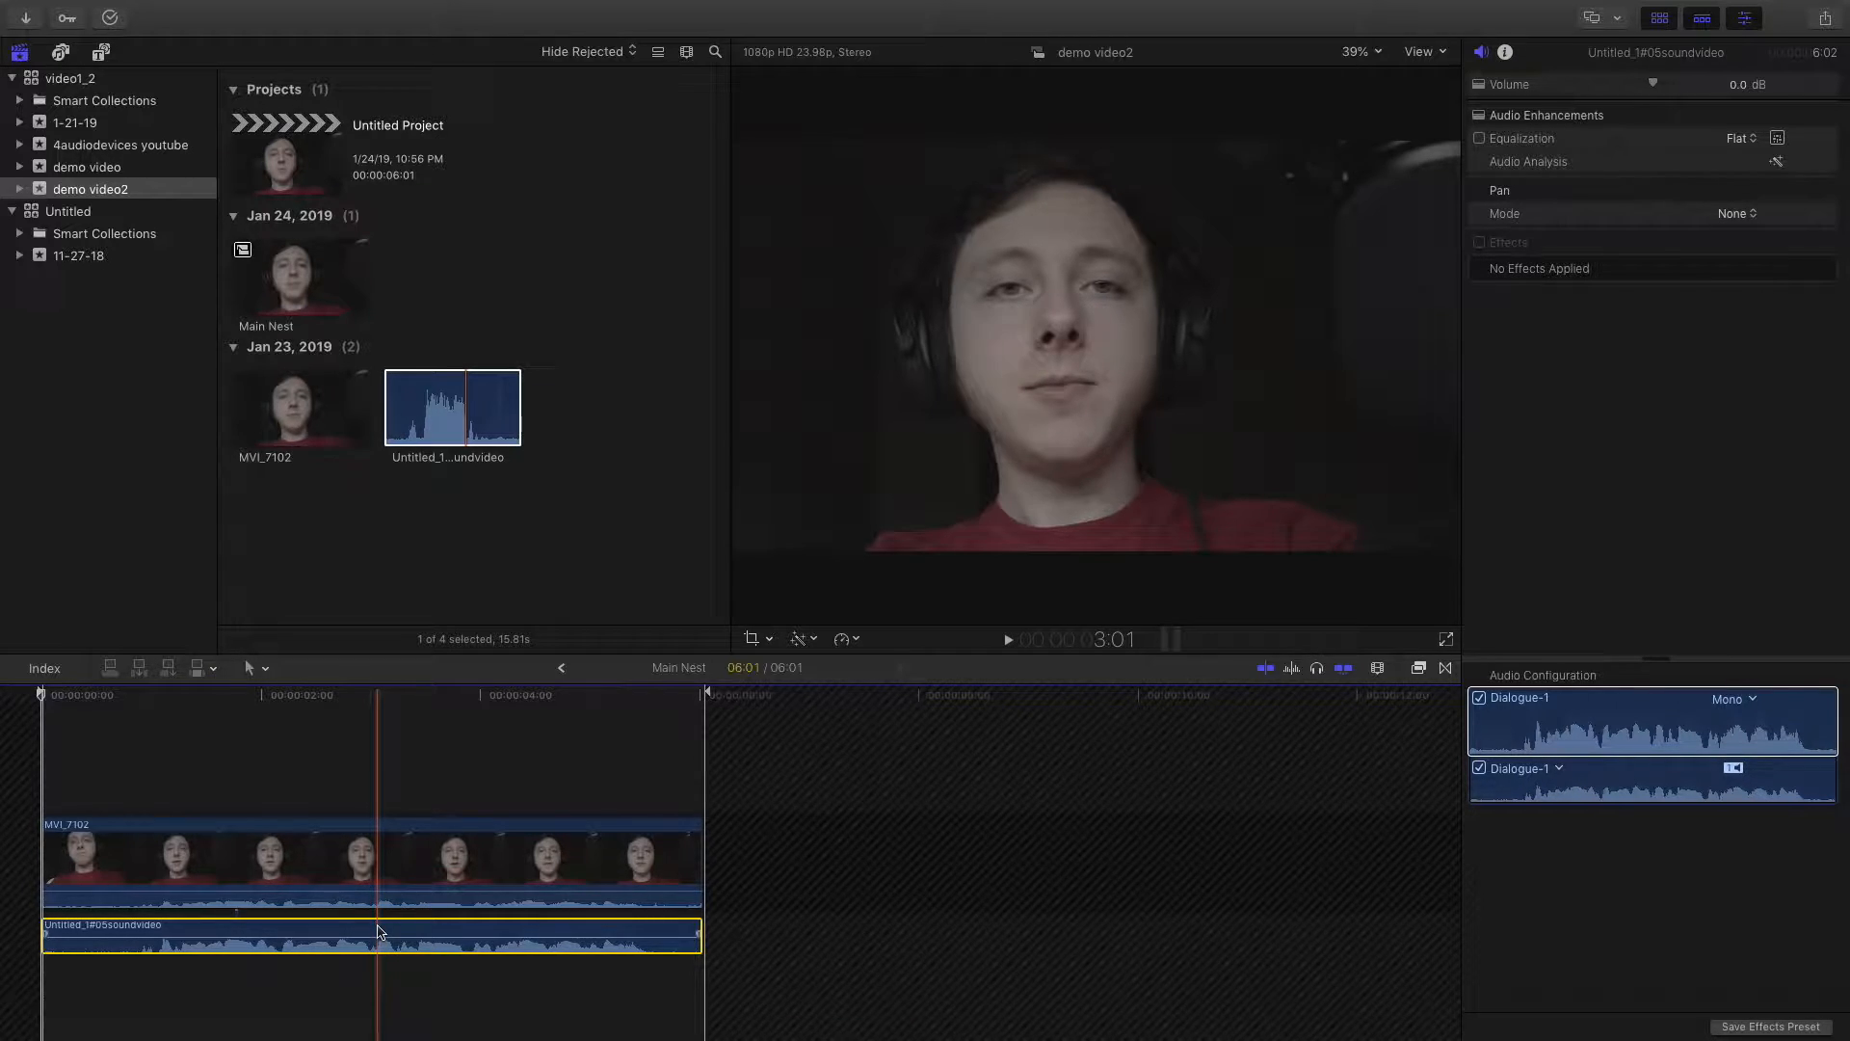
# Step: Expand the audio of the MVI_7102 clip into its own row beneath the video
pyautogui.click(417, 896)
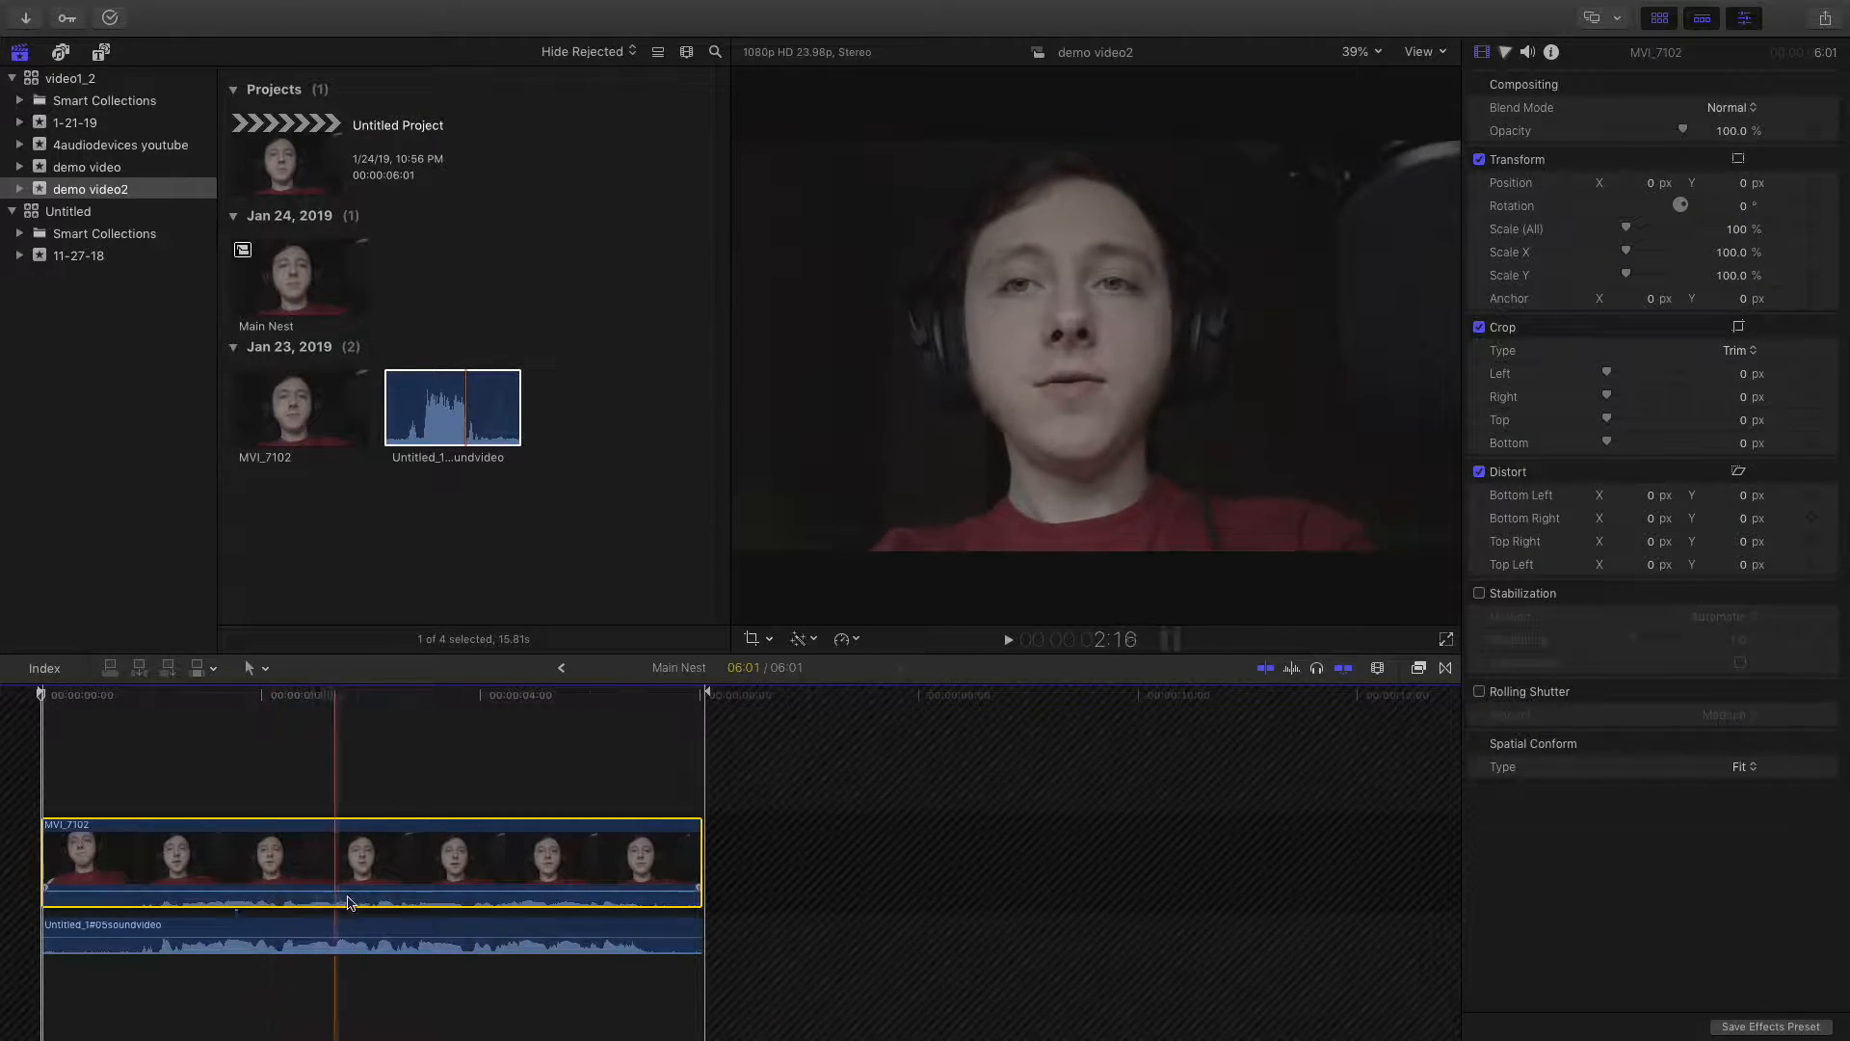
pyautogui.rightClick(487, 868)
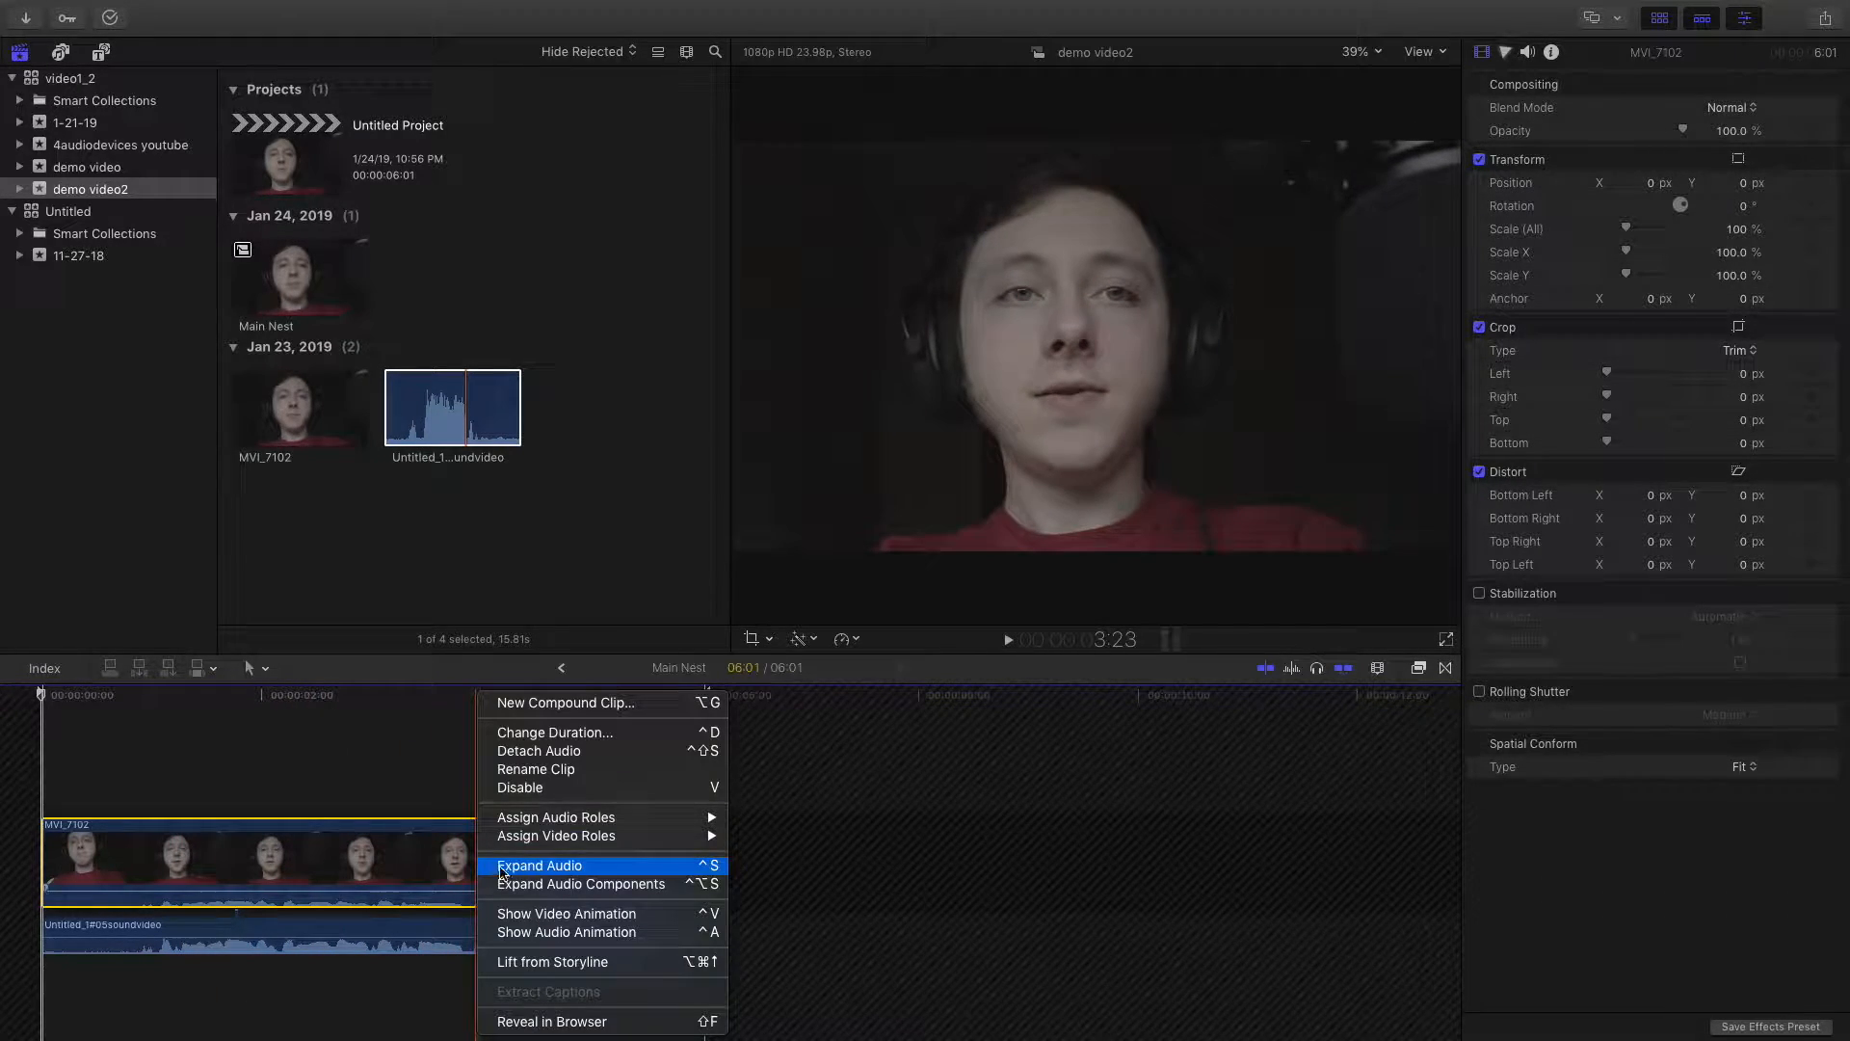
pyautogui.click(388, 783)
pyautogui.rightClick(479, 863)
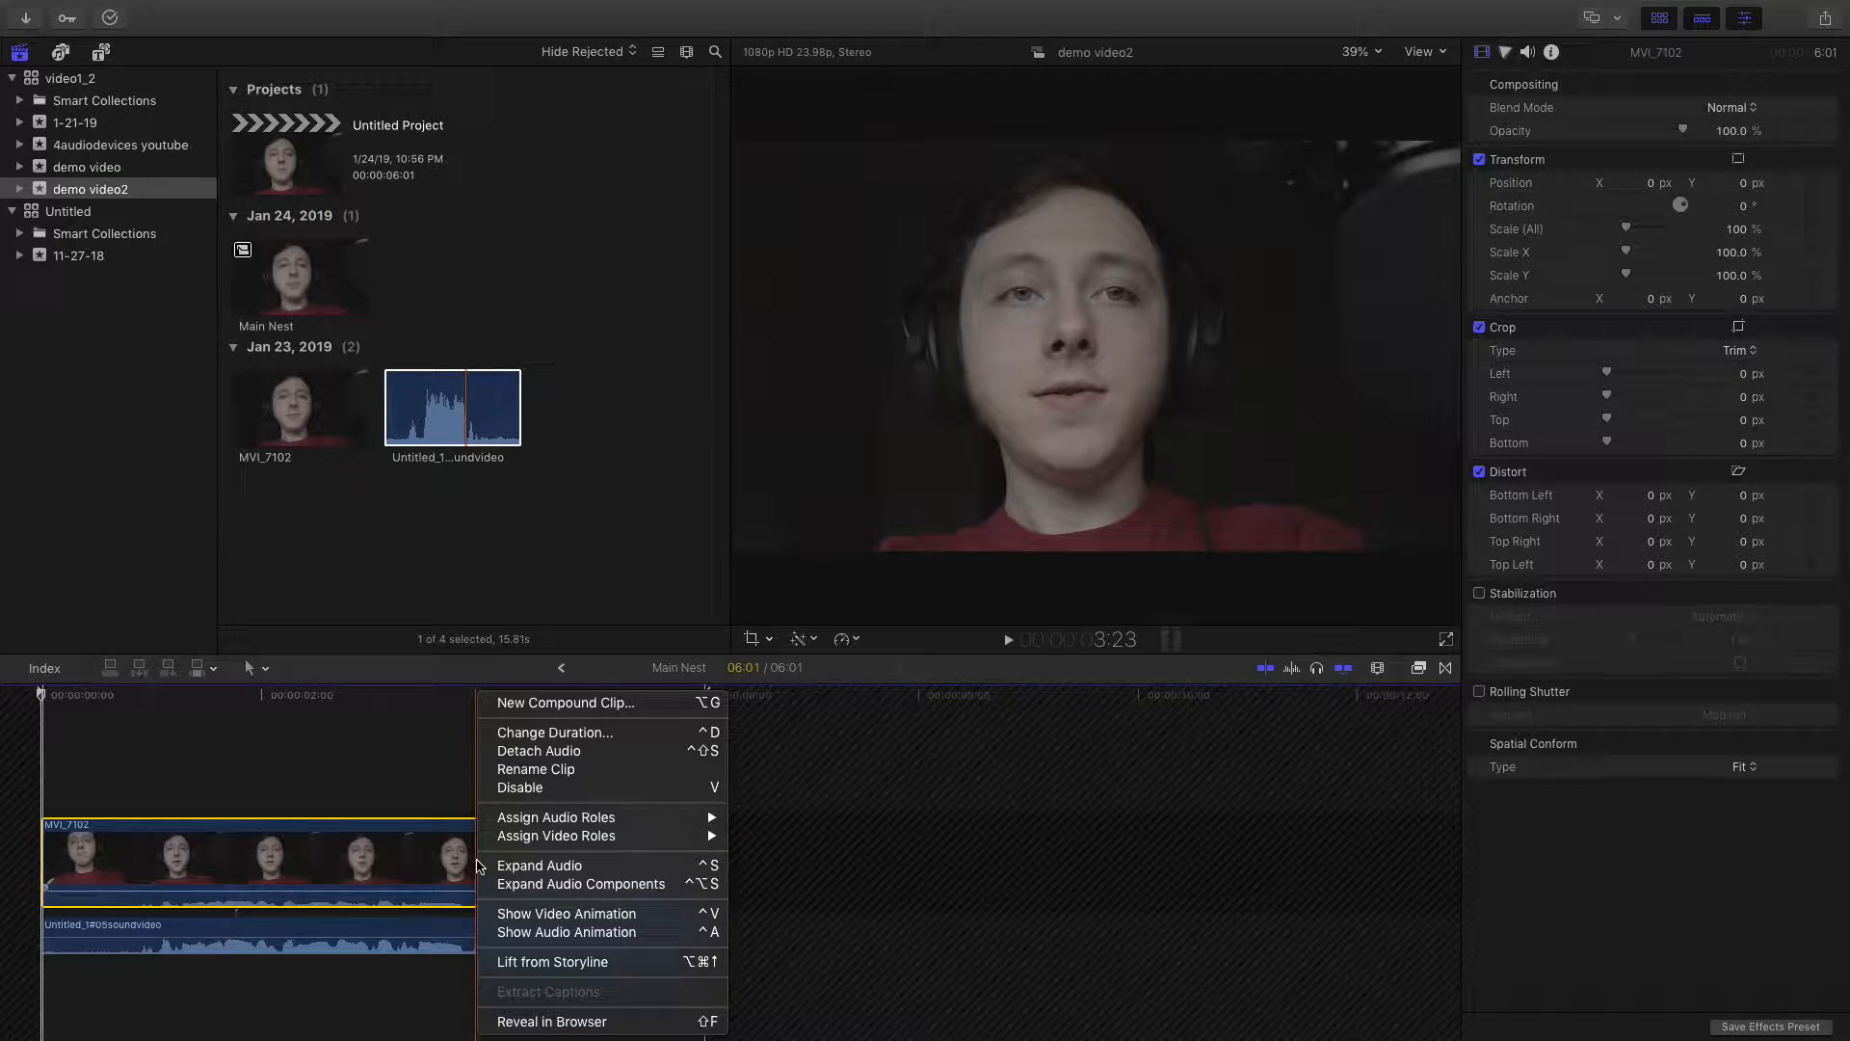
pyautogui.click(530, 865)
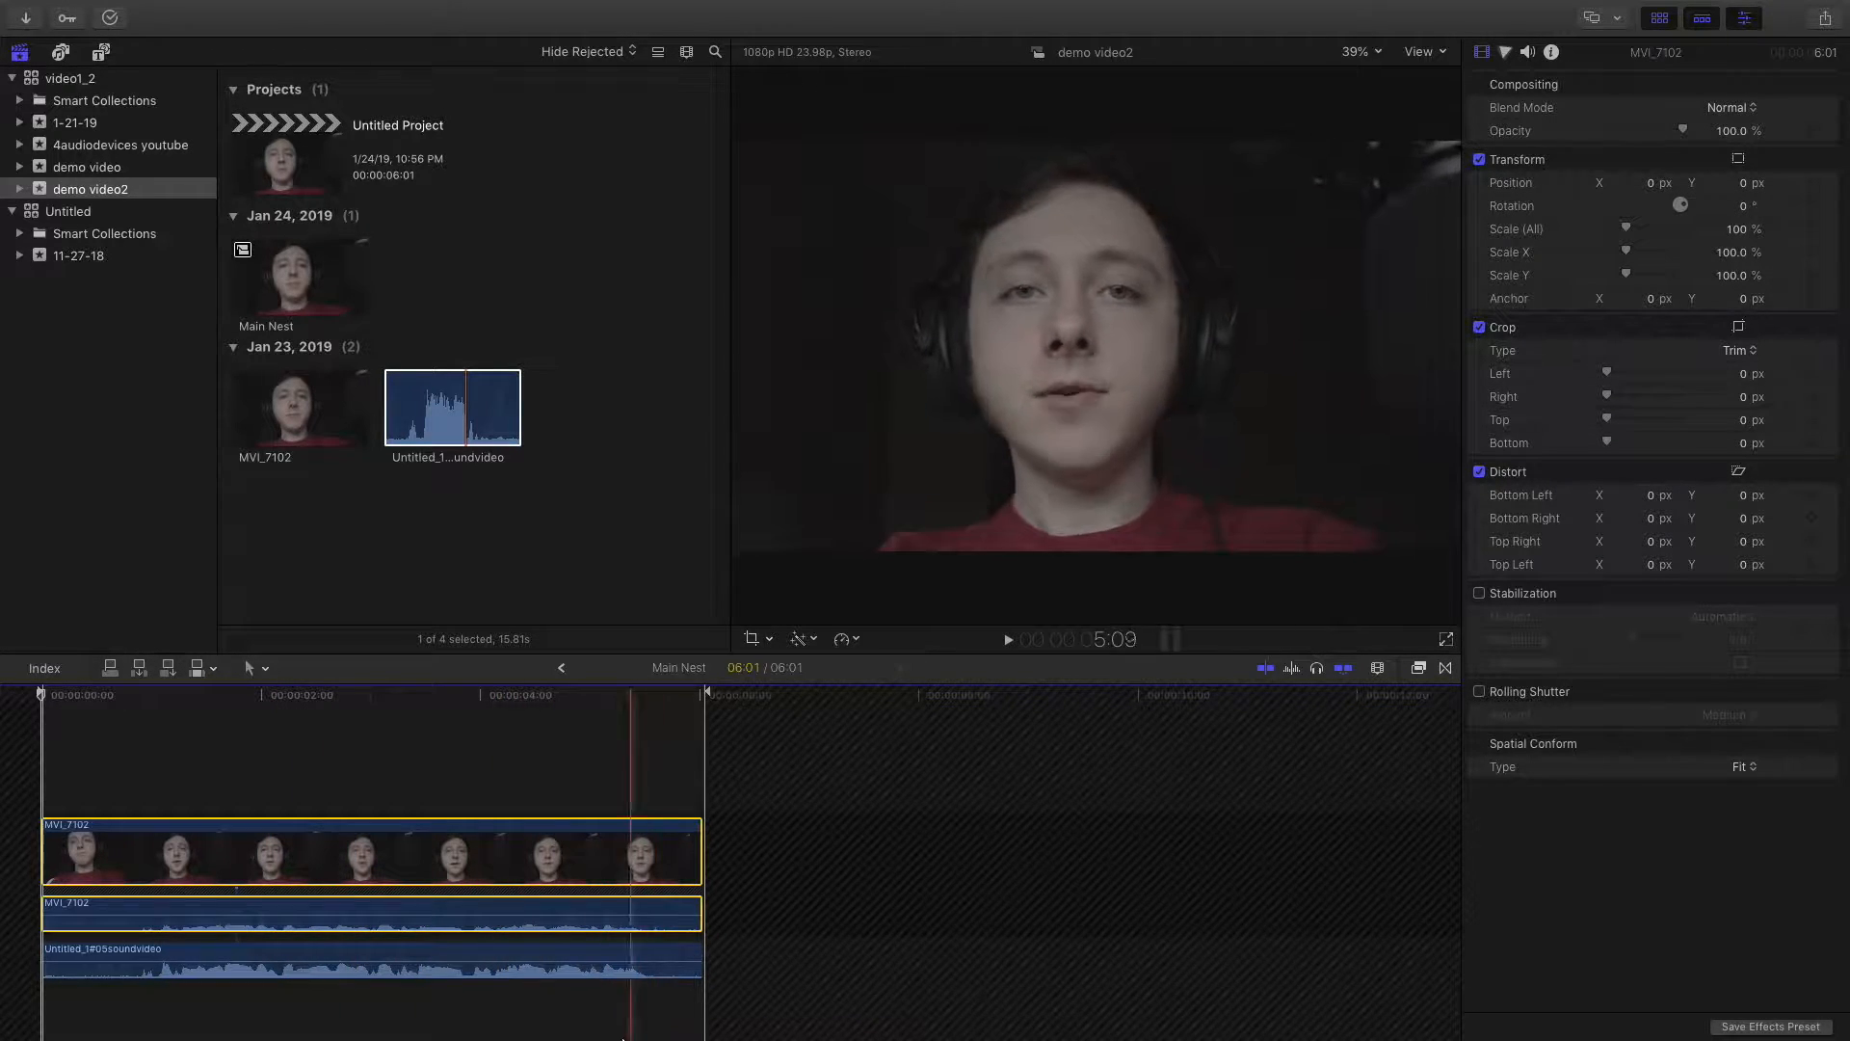
# Step: Try detaching the MVI_7102 audio and deleting it, and undo back to the combined clip
pyautogui.rightClick(401, 859)
pyautogui.click(470, 885)
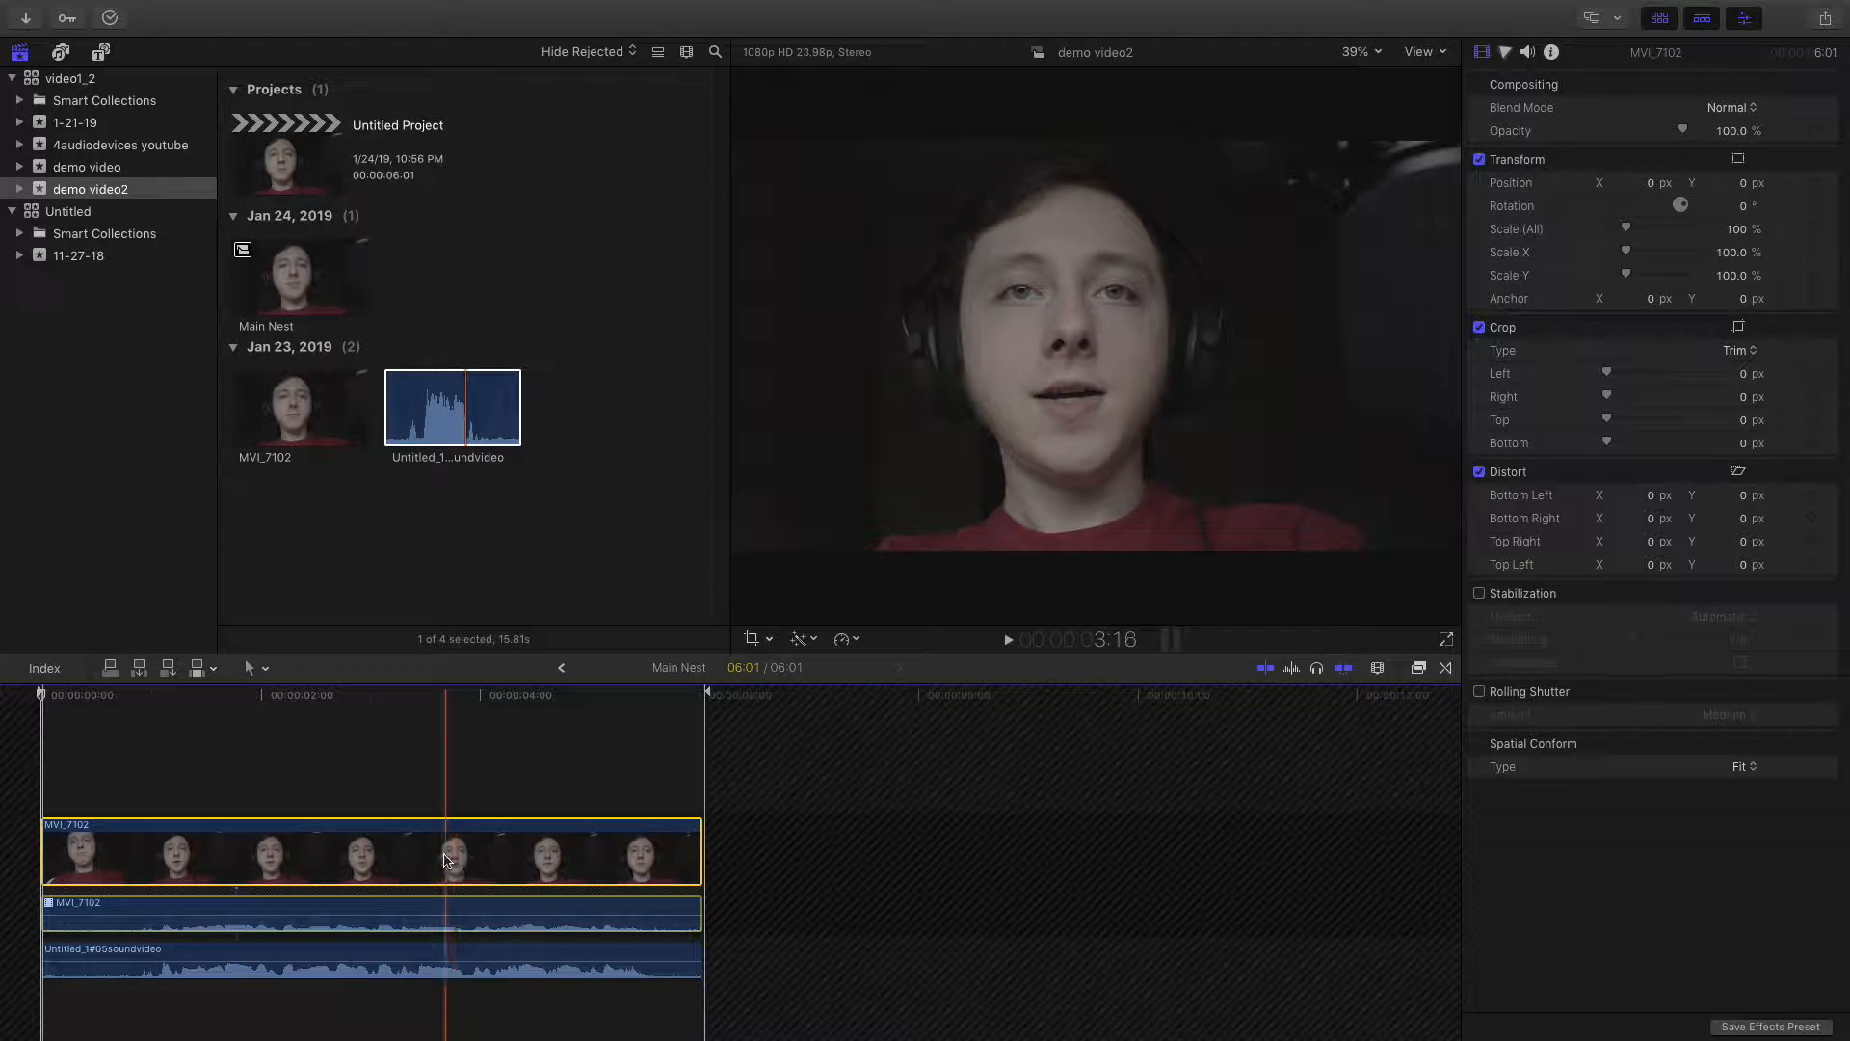
pyautogui.click(444, 913)
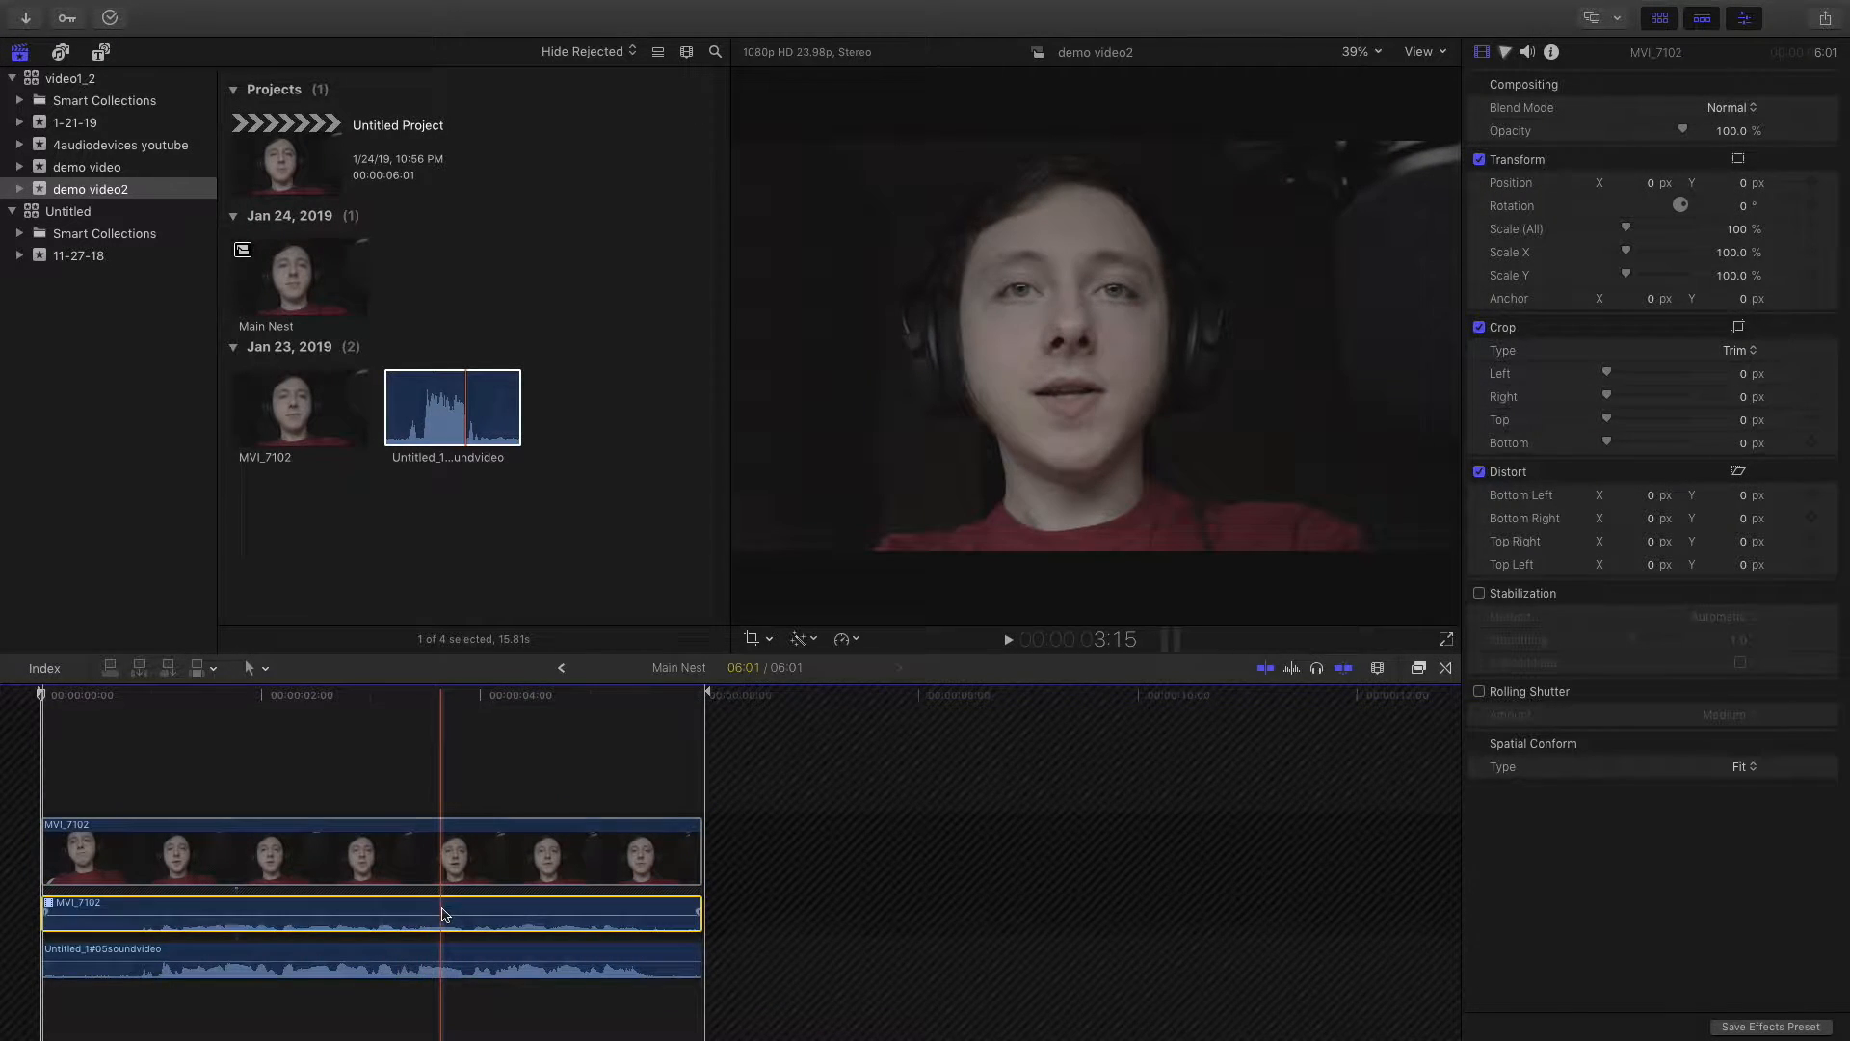
pyautogui.press('Delete')
pyautogui.press('super+z')
pyautogui.click(455, 865)
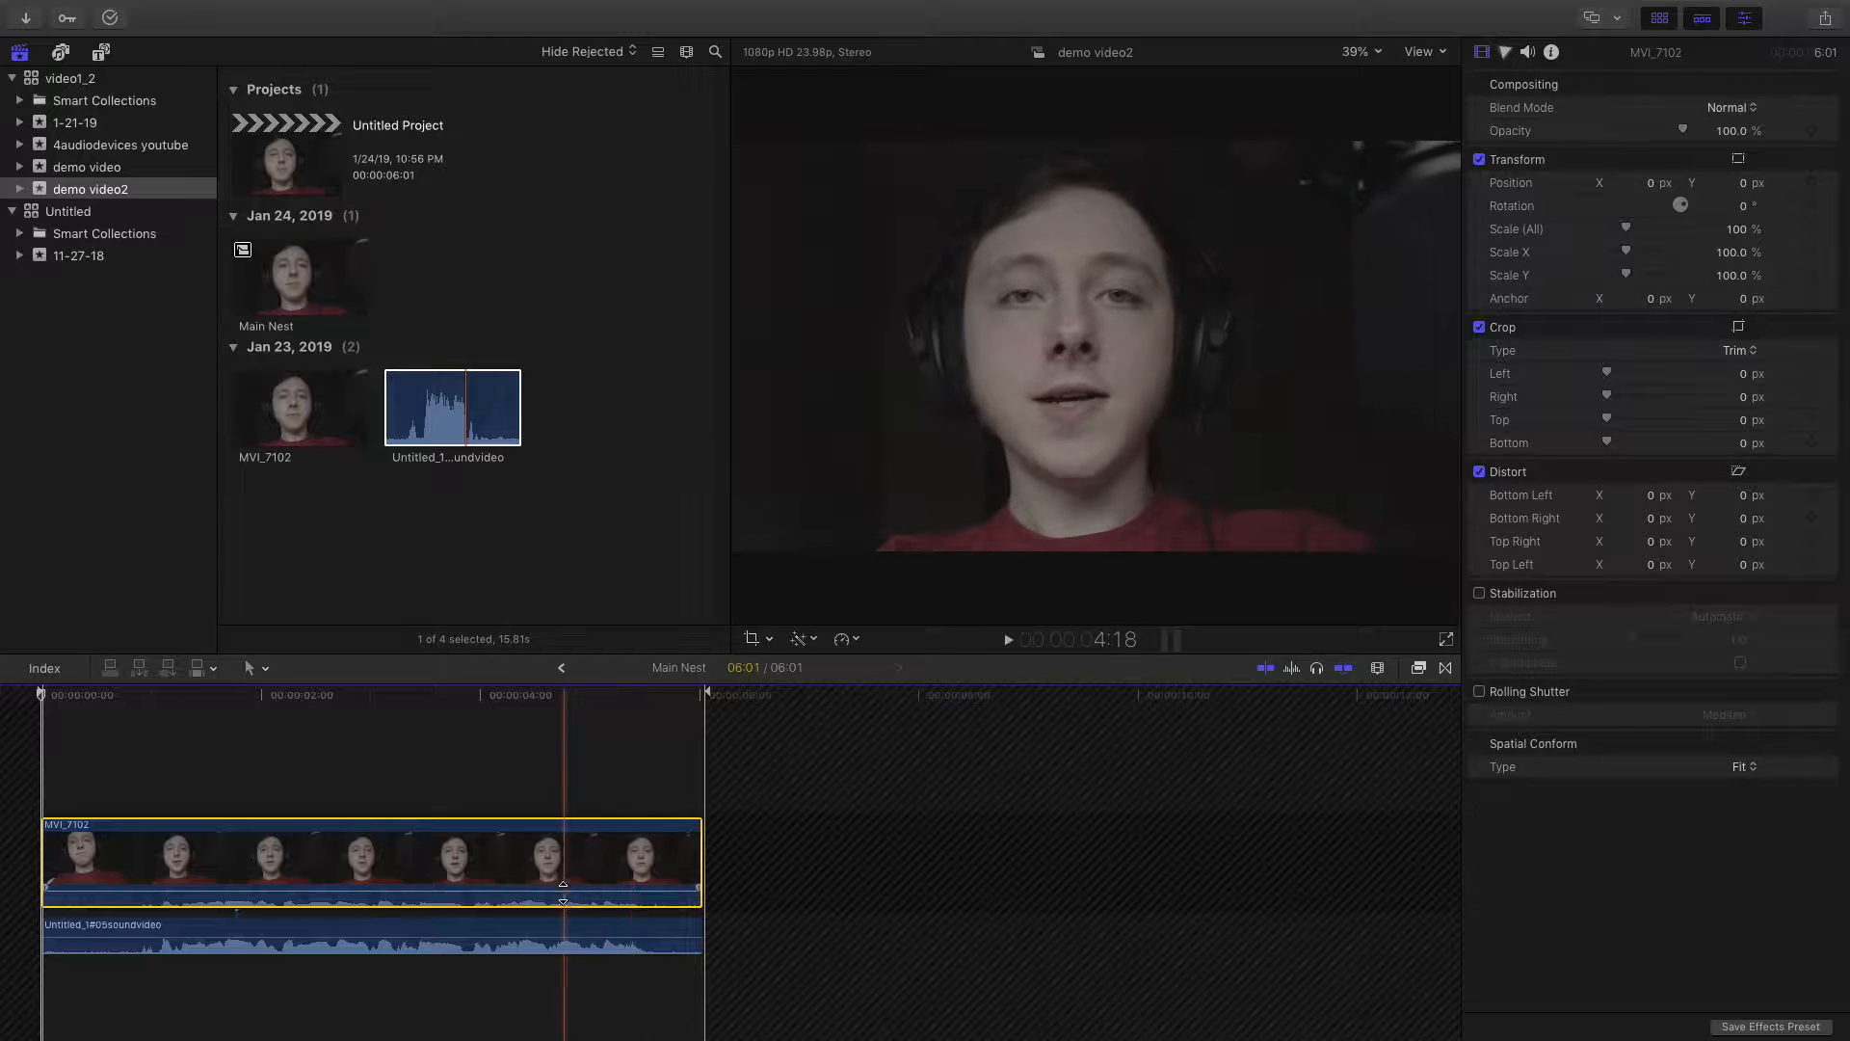
# Step: Examine MVI_7102's audio configuration and switch its audio component off and back on
pyautogui.click(1528, 53)
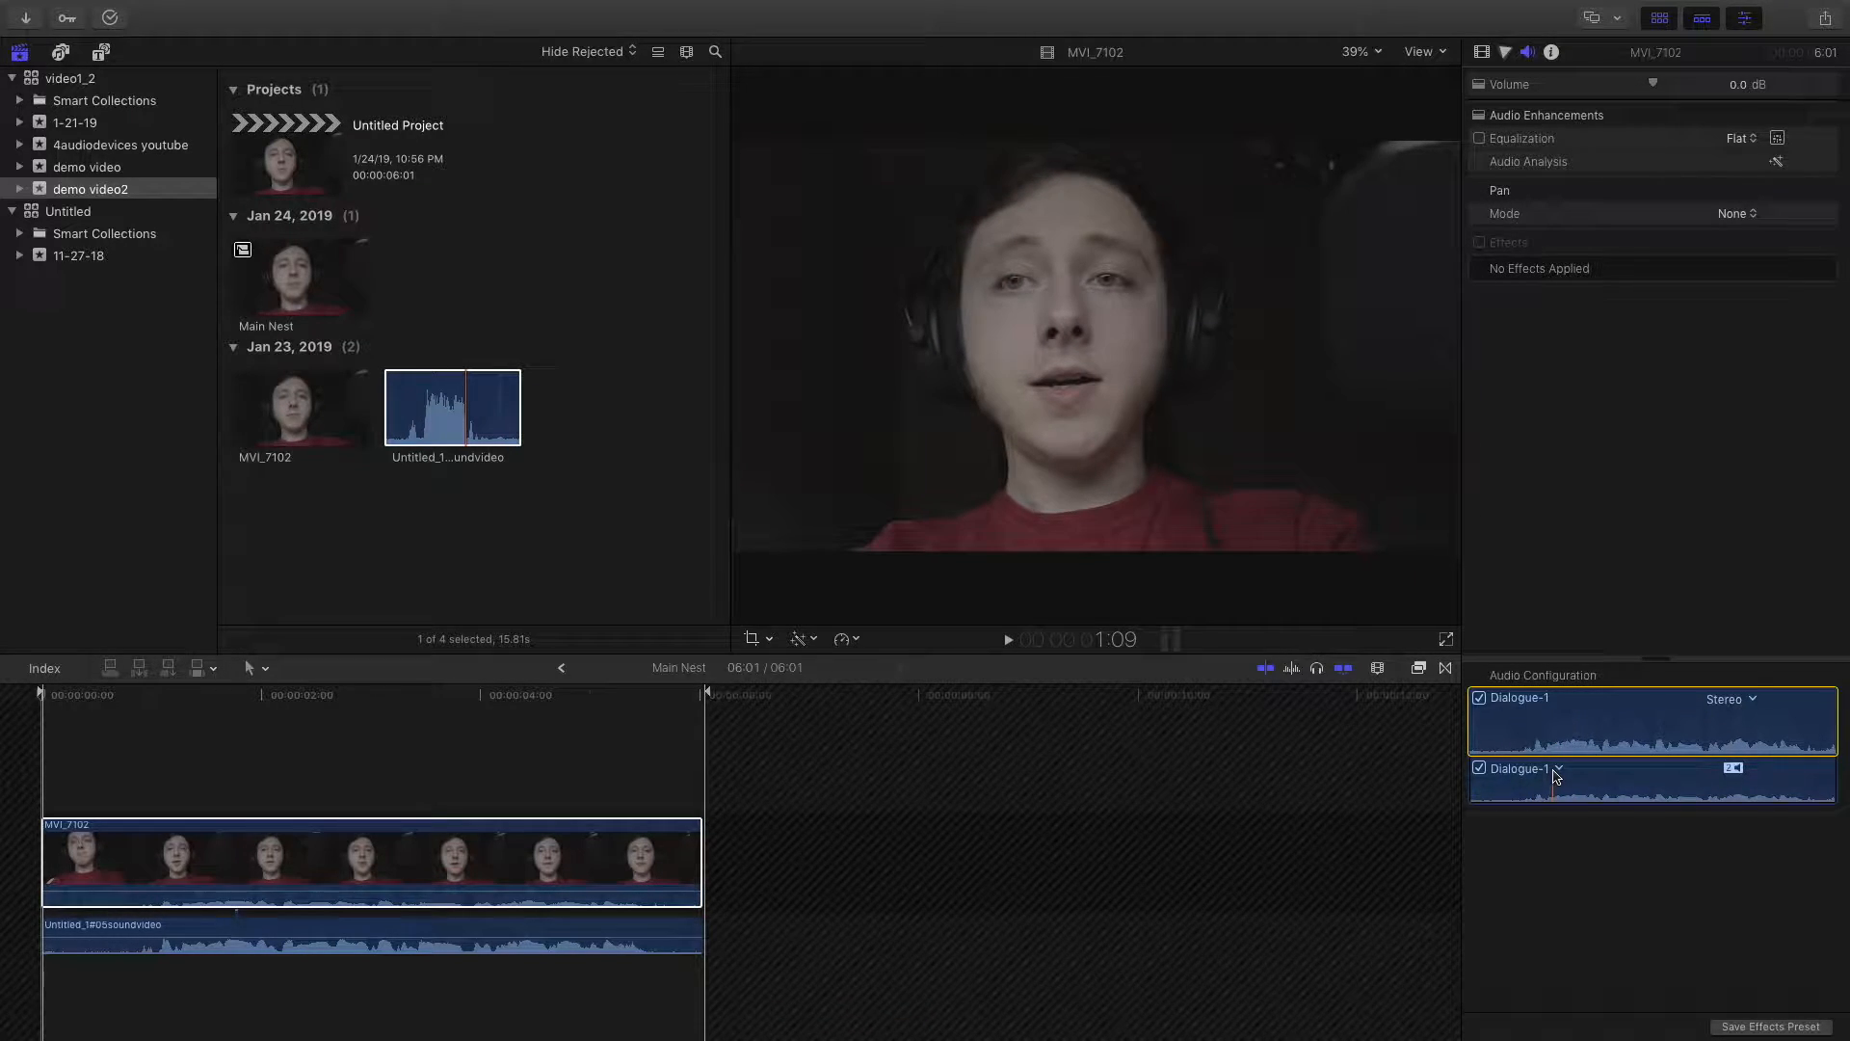
pyautogui.click(289, 873)
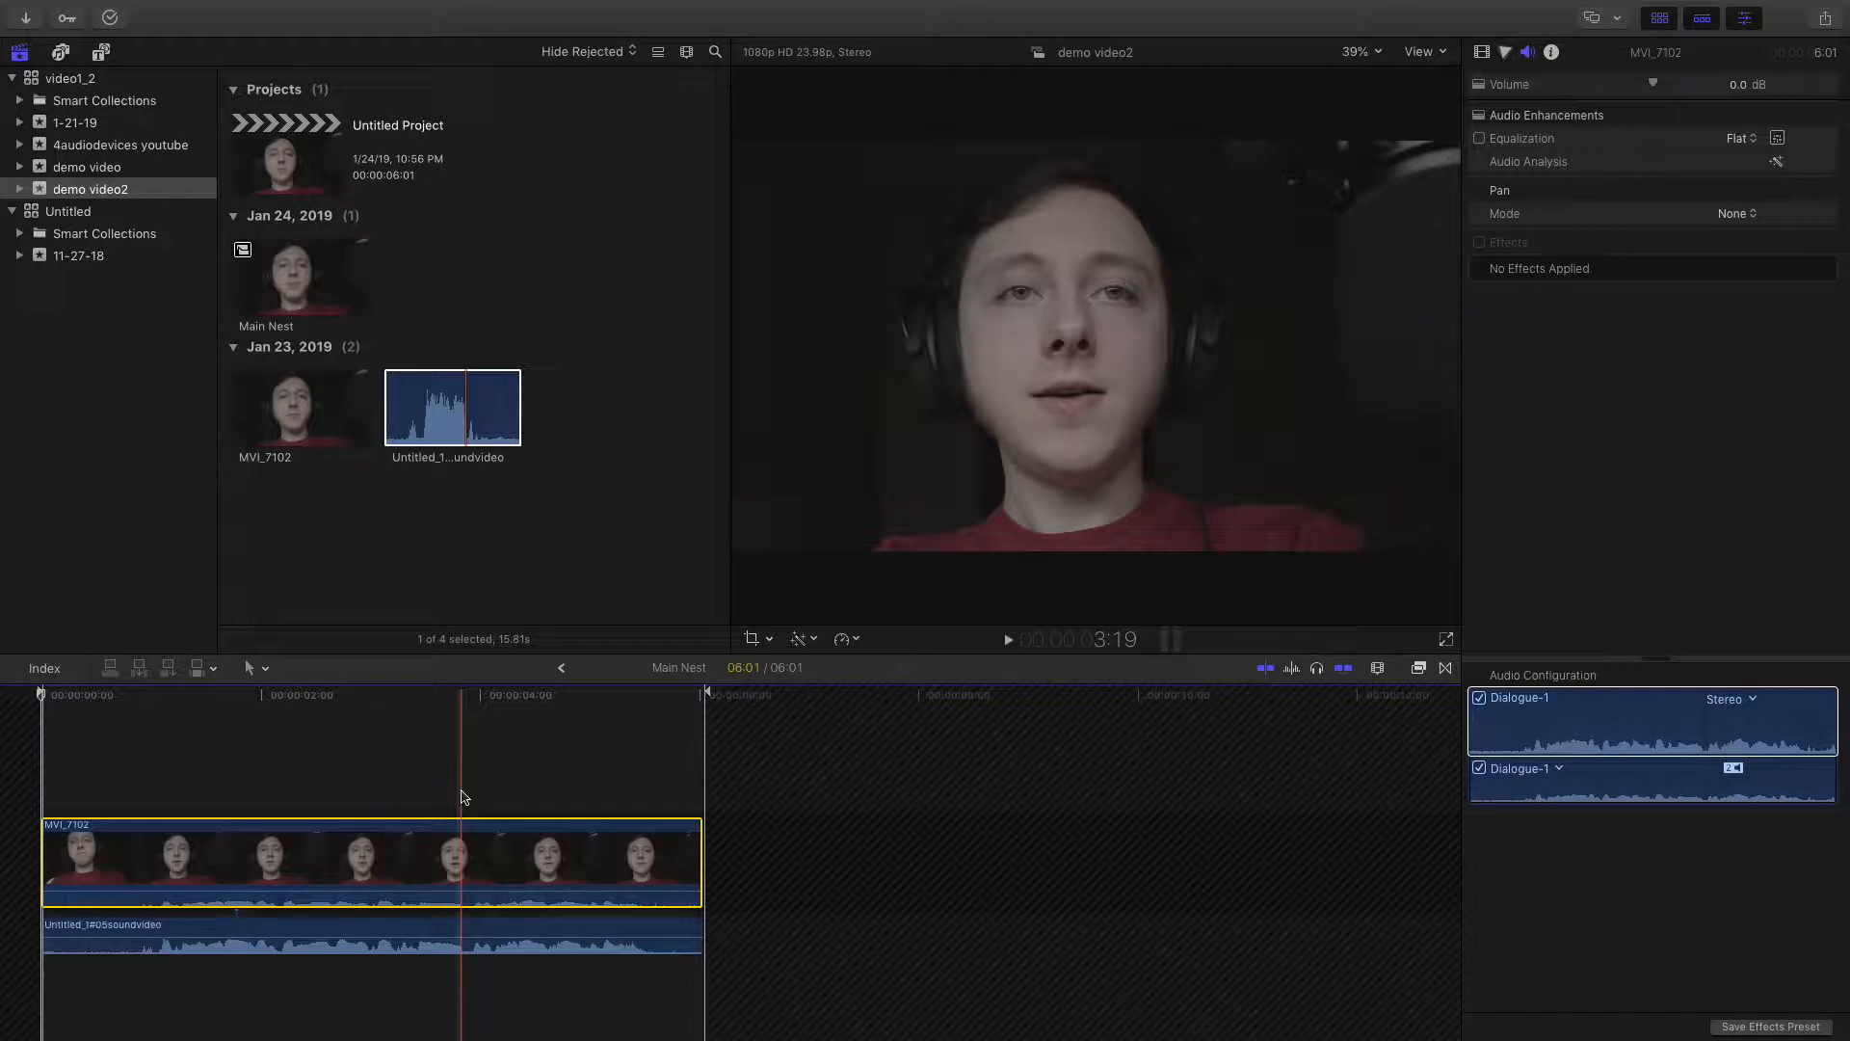
pyautogui.click(1484, 781)
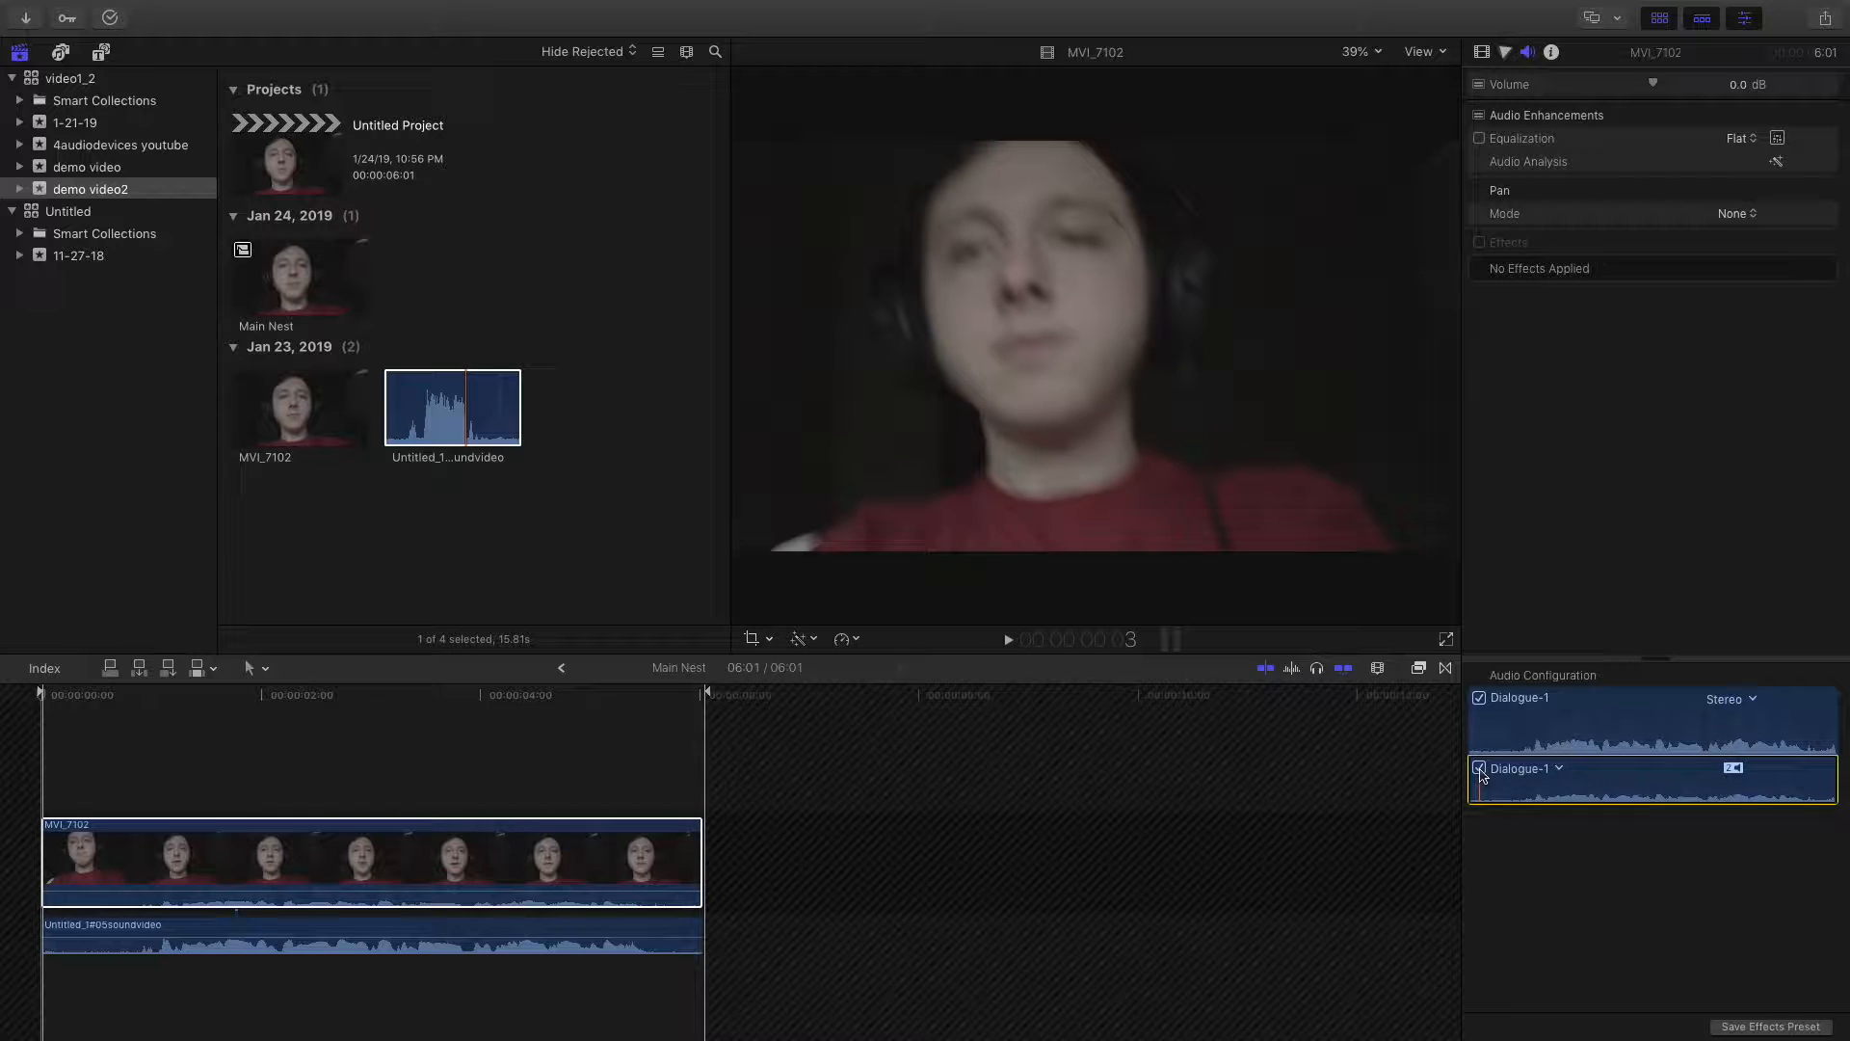
pyautogui.click(1480, 770)
pyautogui.click(1481, 770)
# Step: Assign the on-camera role to MVI_7102's audio and the Studio Mic role to the separate audio clip below it
pyautogui.click(636, 903)
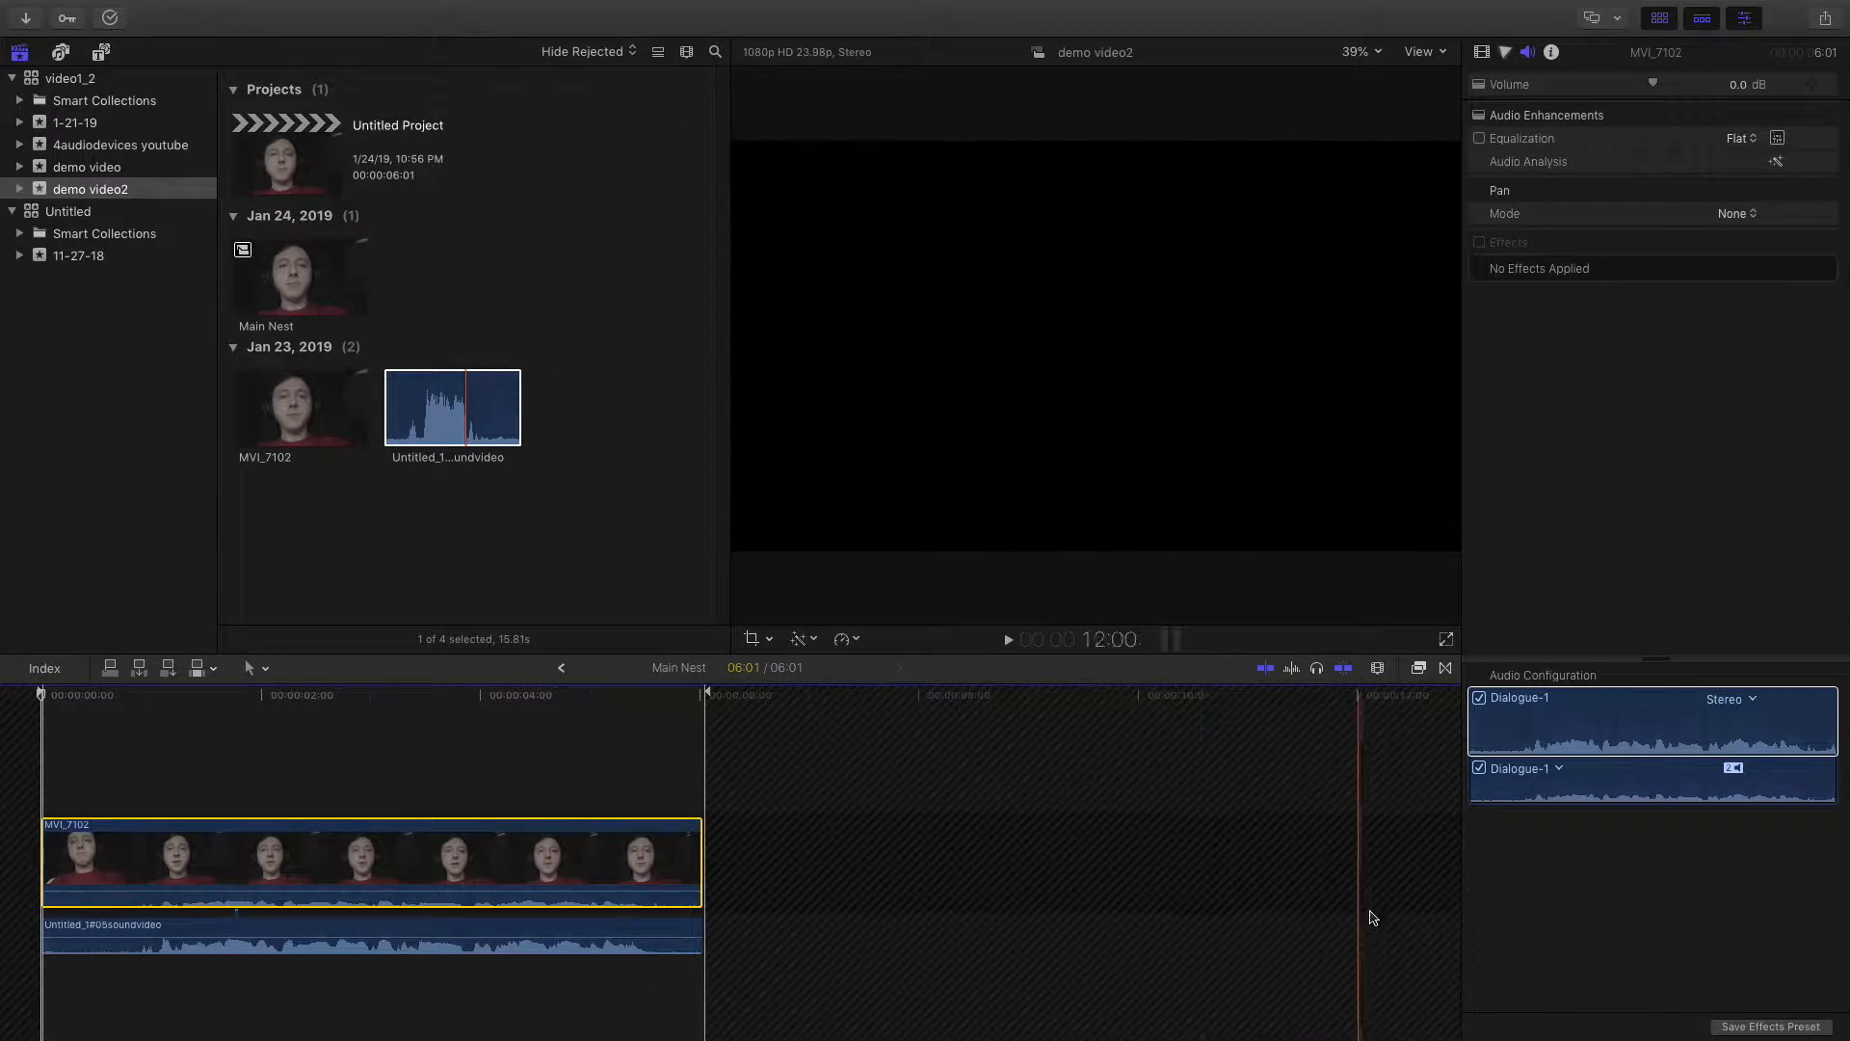
pyautogui.click(1560, 769)
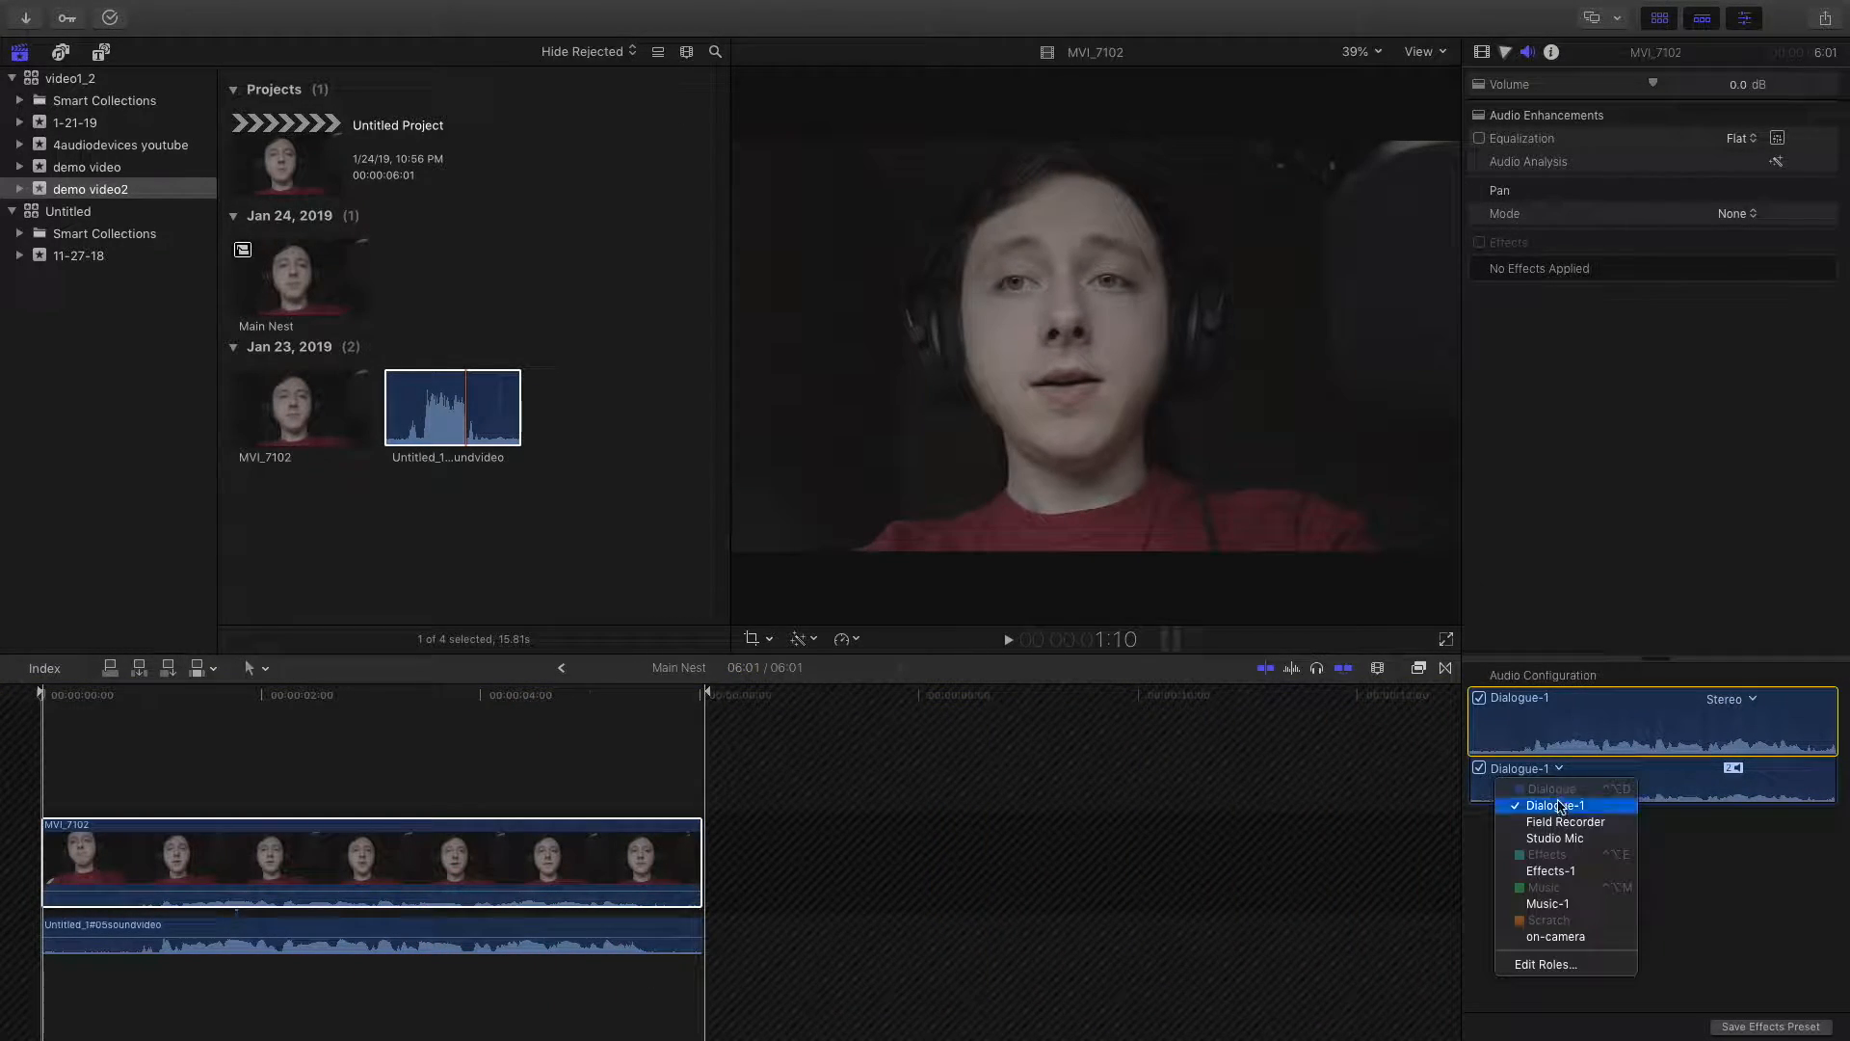
pyautogui.click(1560, 940)
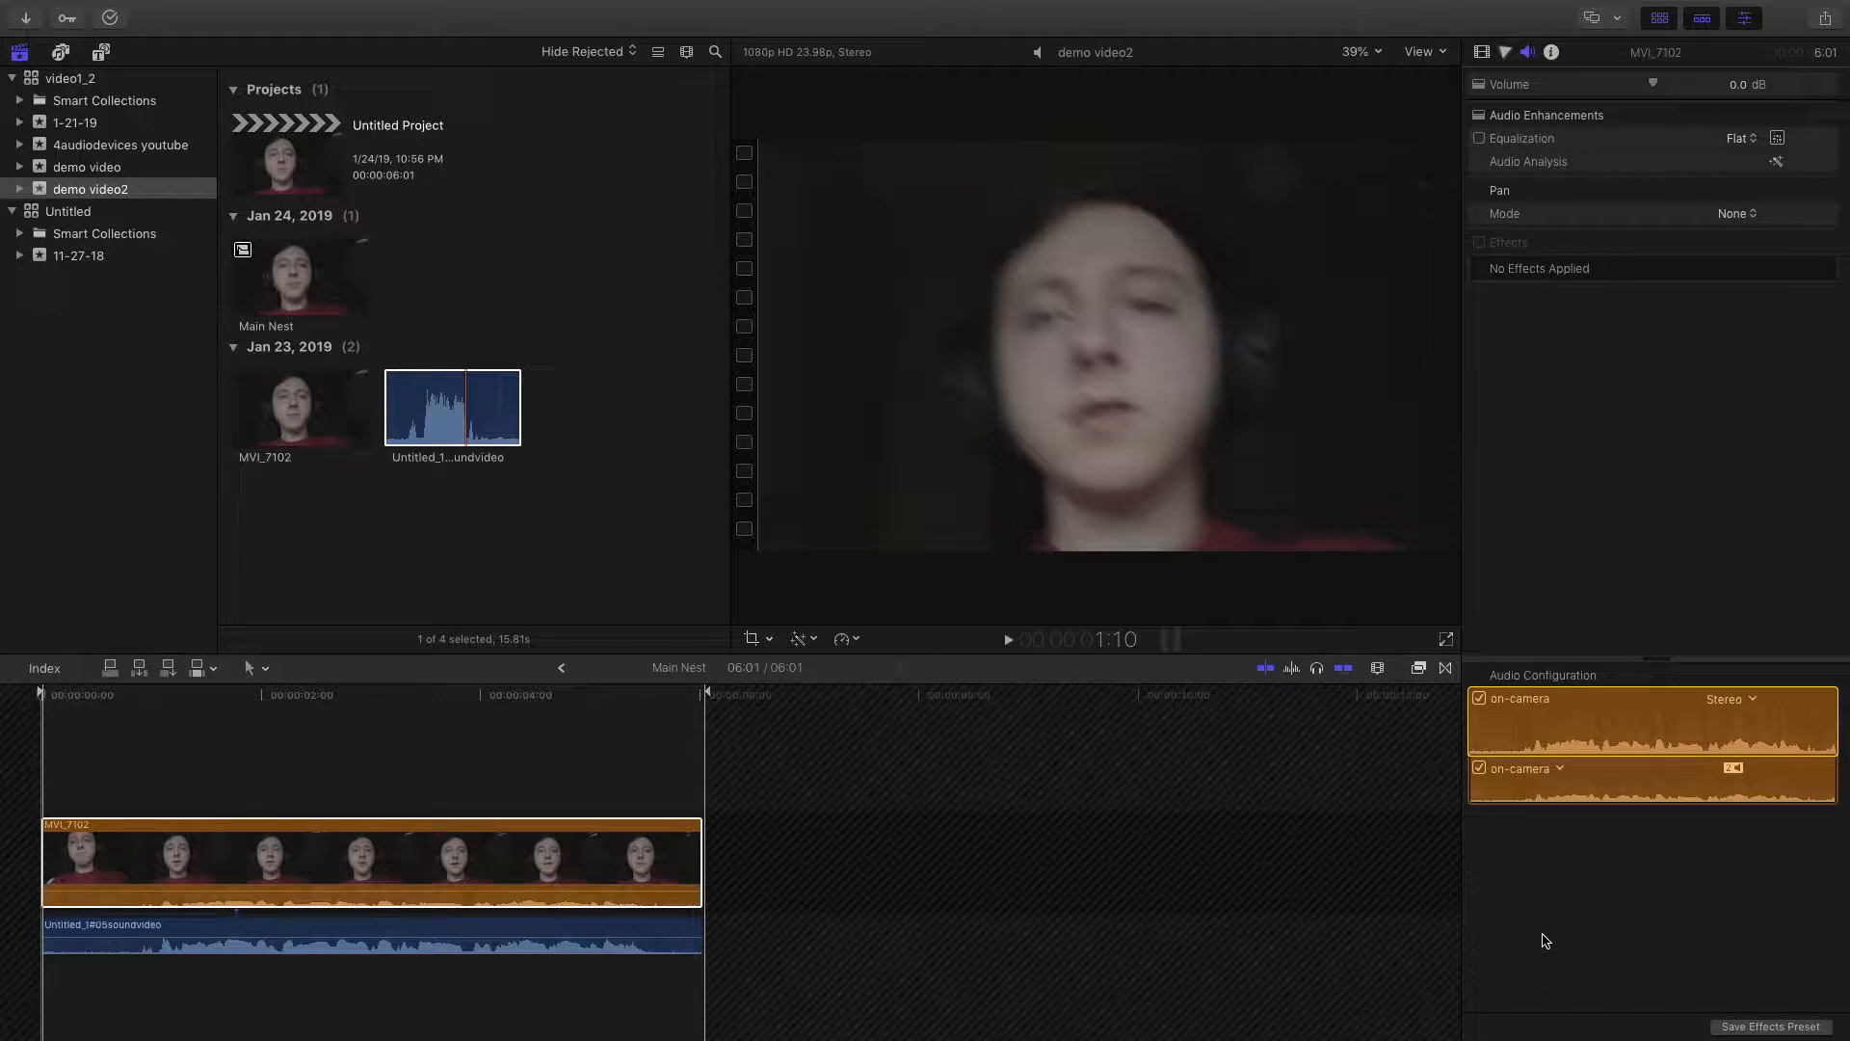
pyautogui.click(622, 935)
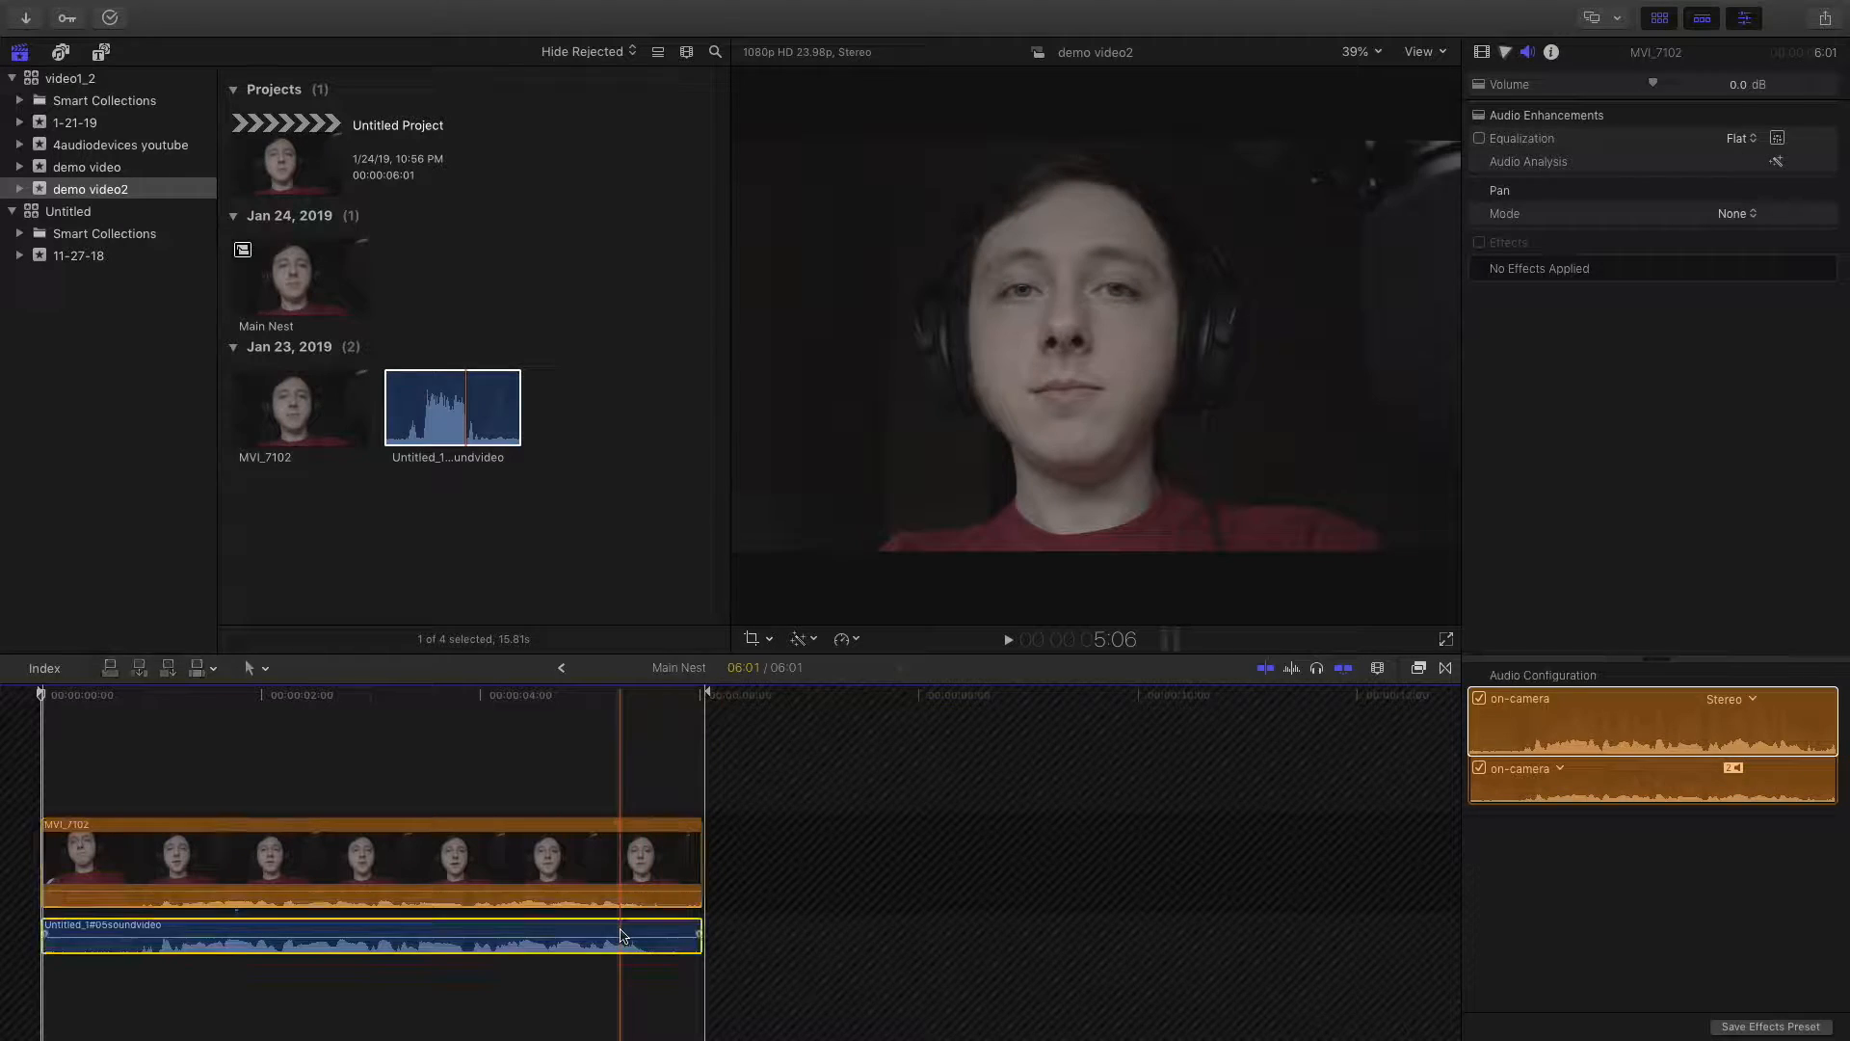
pyautogui.click(1558, 769)
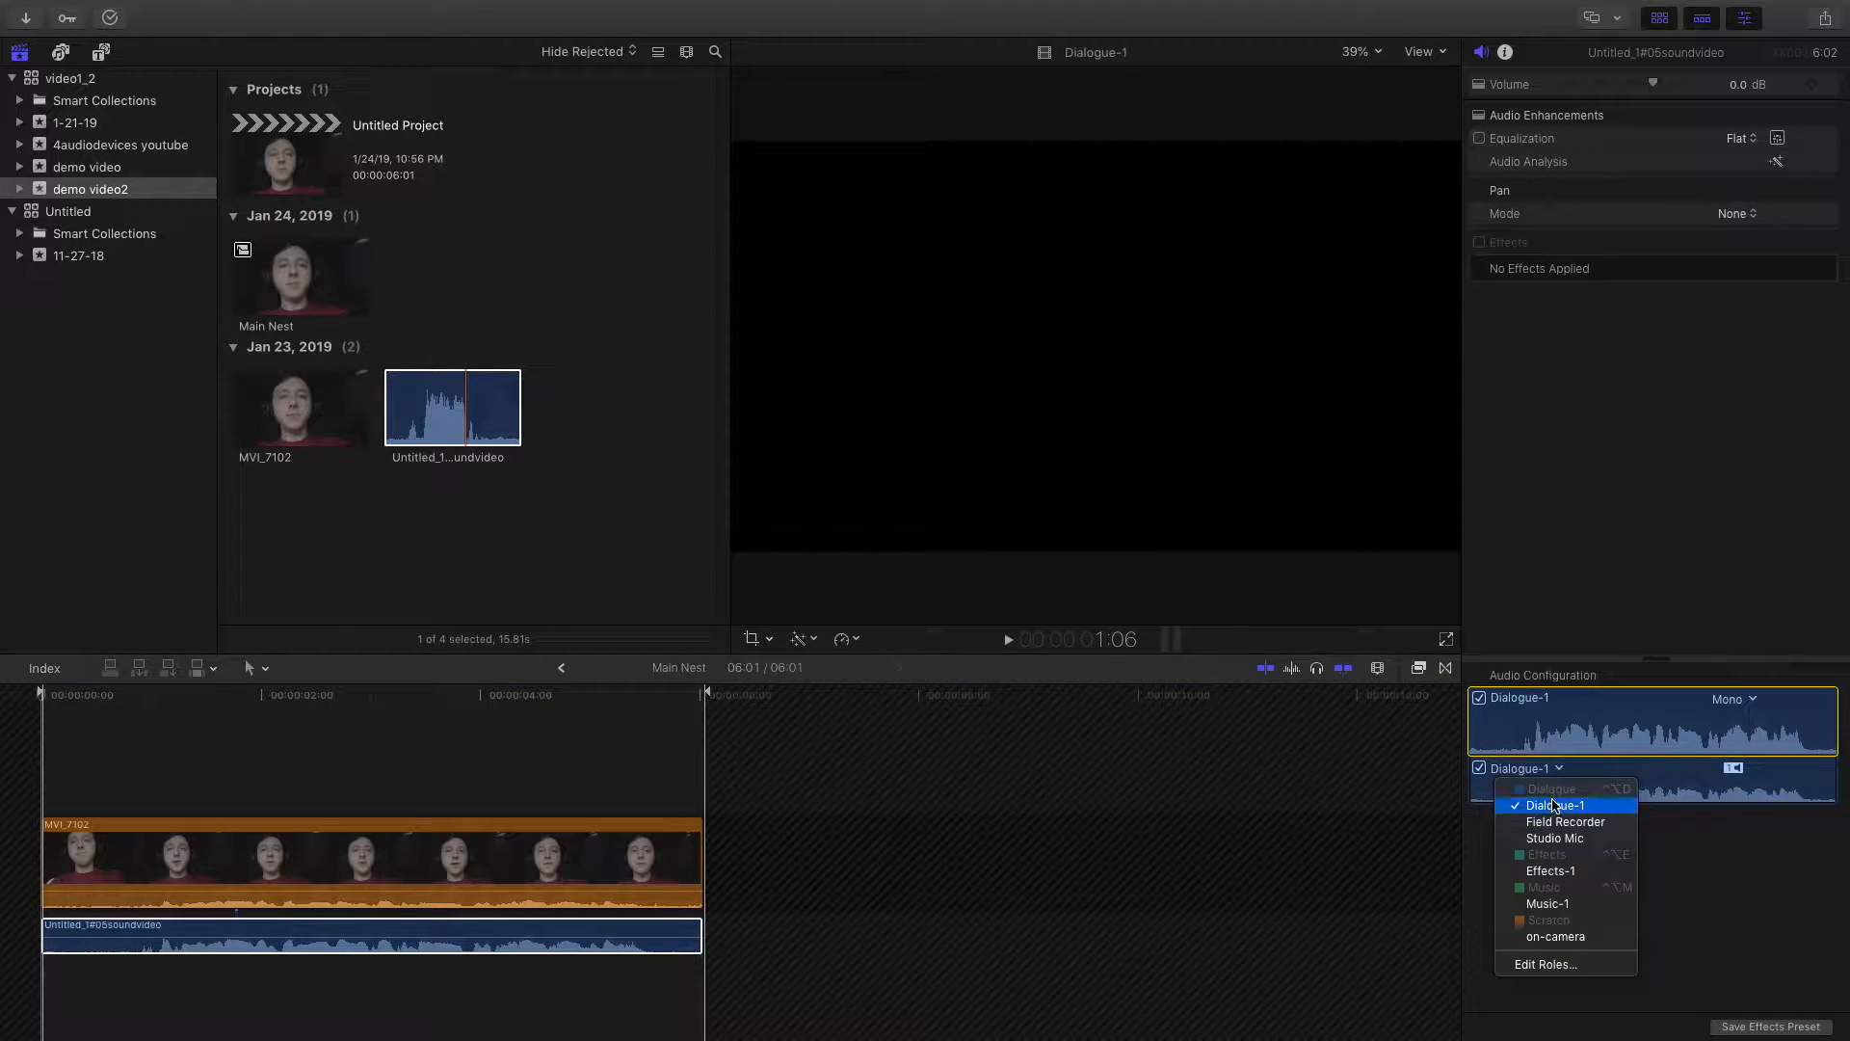
pyautogui.click(1571, 837)
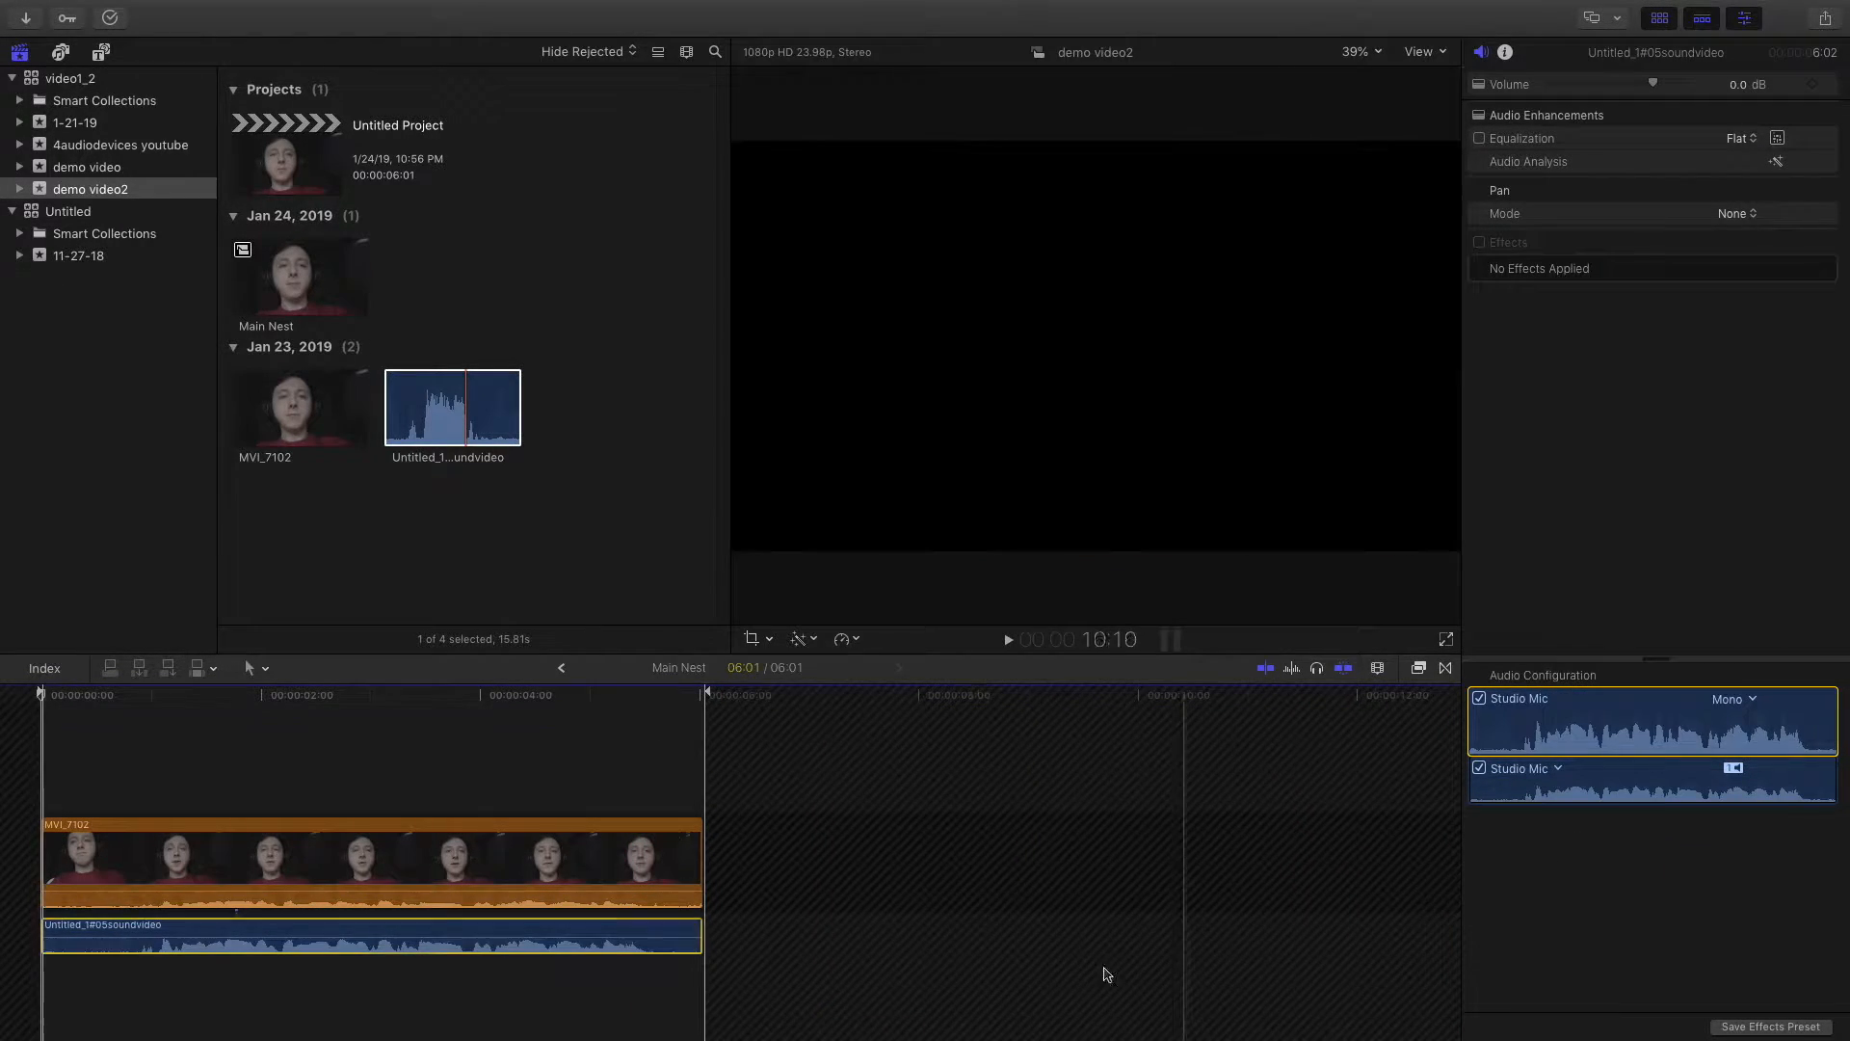
pyautogui.click(641, 1004)
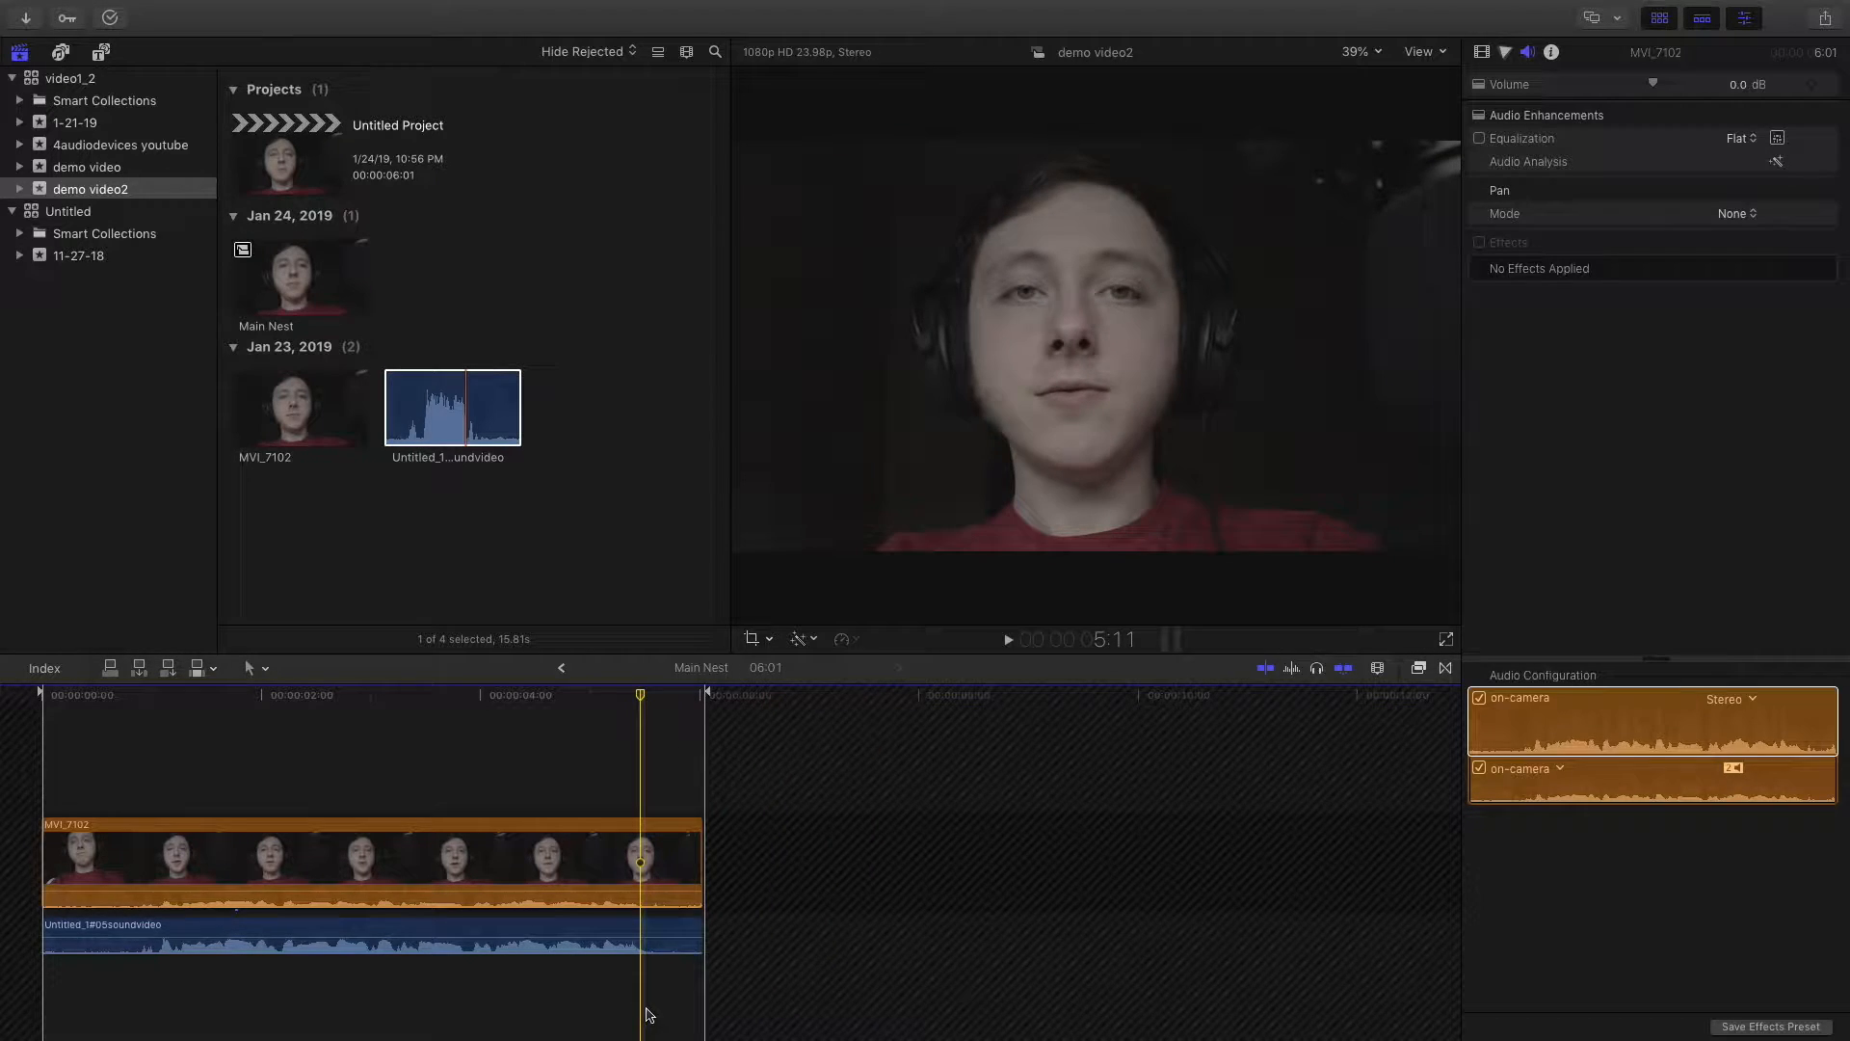
# Step: Review the roles in the timeline index, toggle the Scratch role off and on, and close the index
pyautogui.click(44, 668)
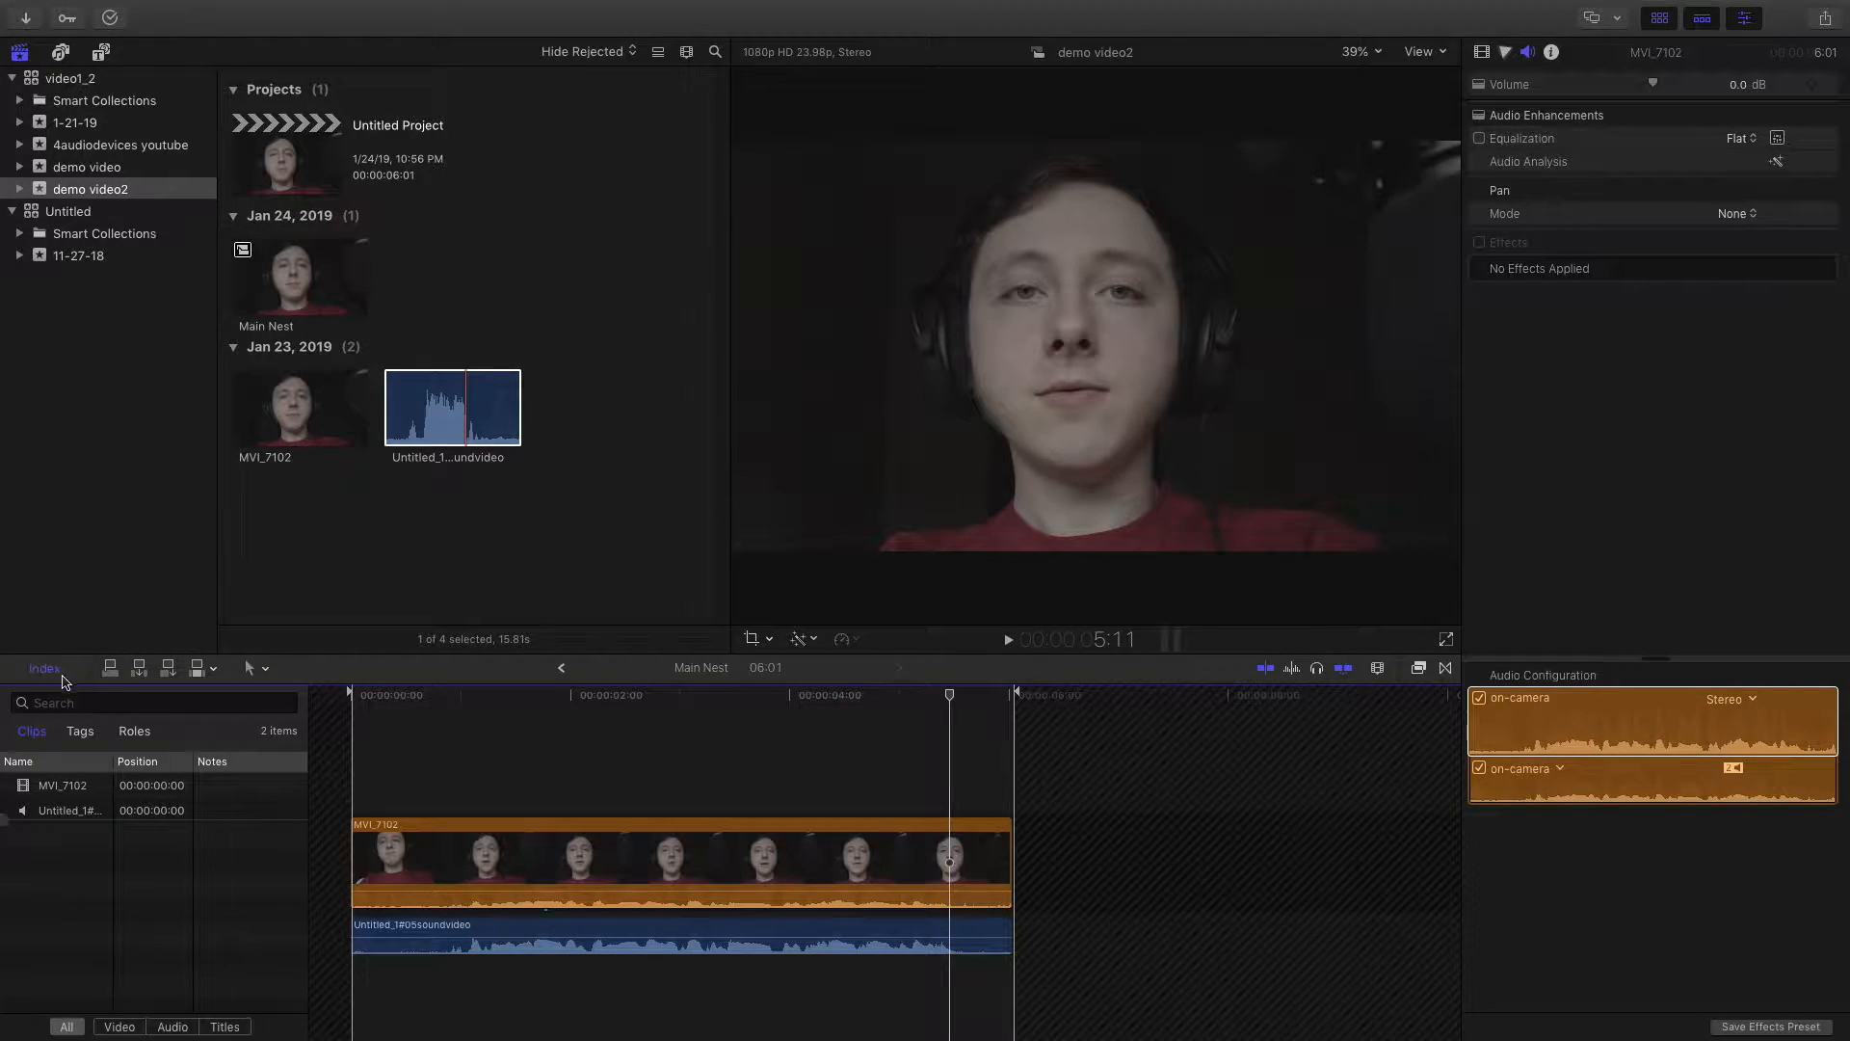
pyautogui.click(134, 732)
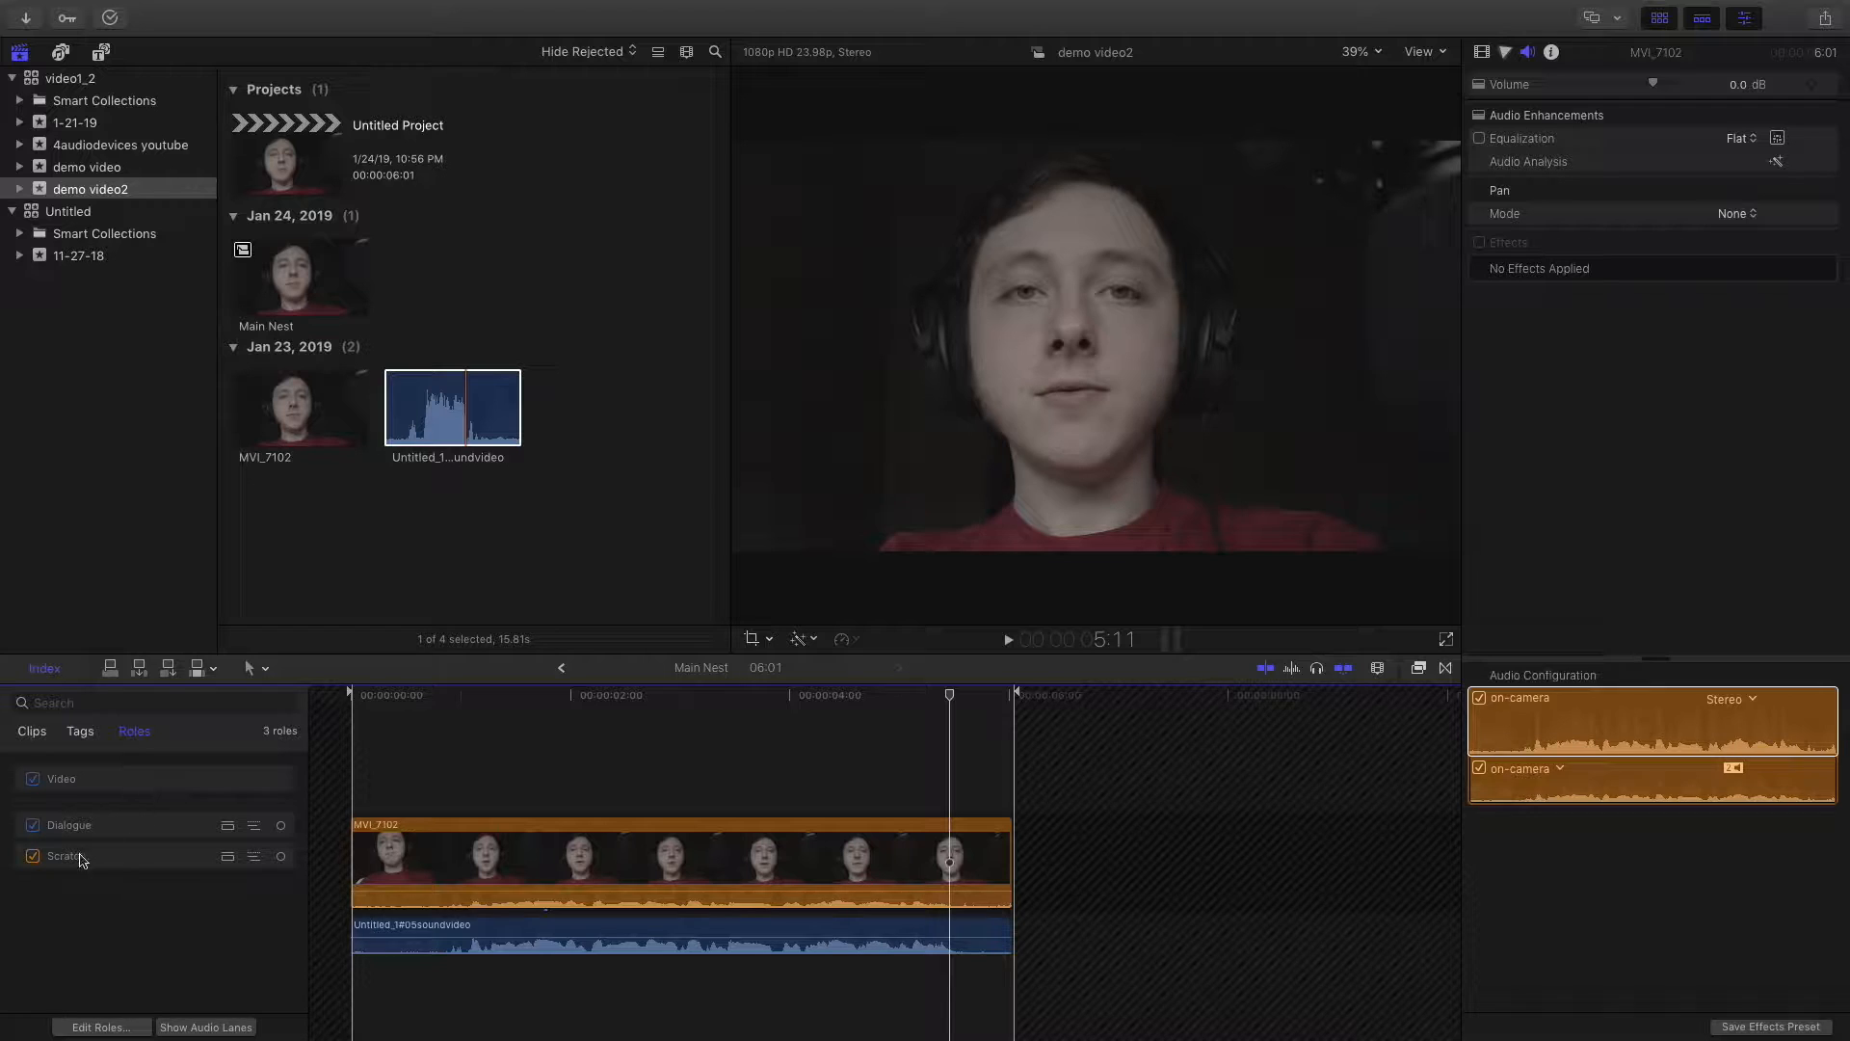
pyautogui.click(33, 856)
pyautogui.click(33, 857)
pyautogui.press('super+shift+2')
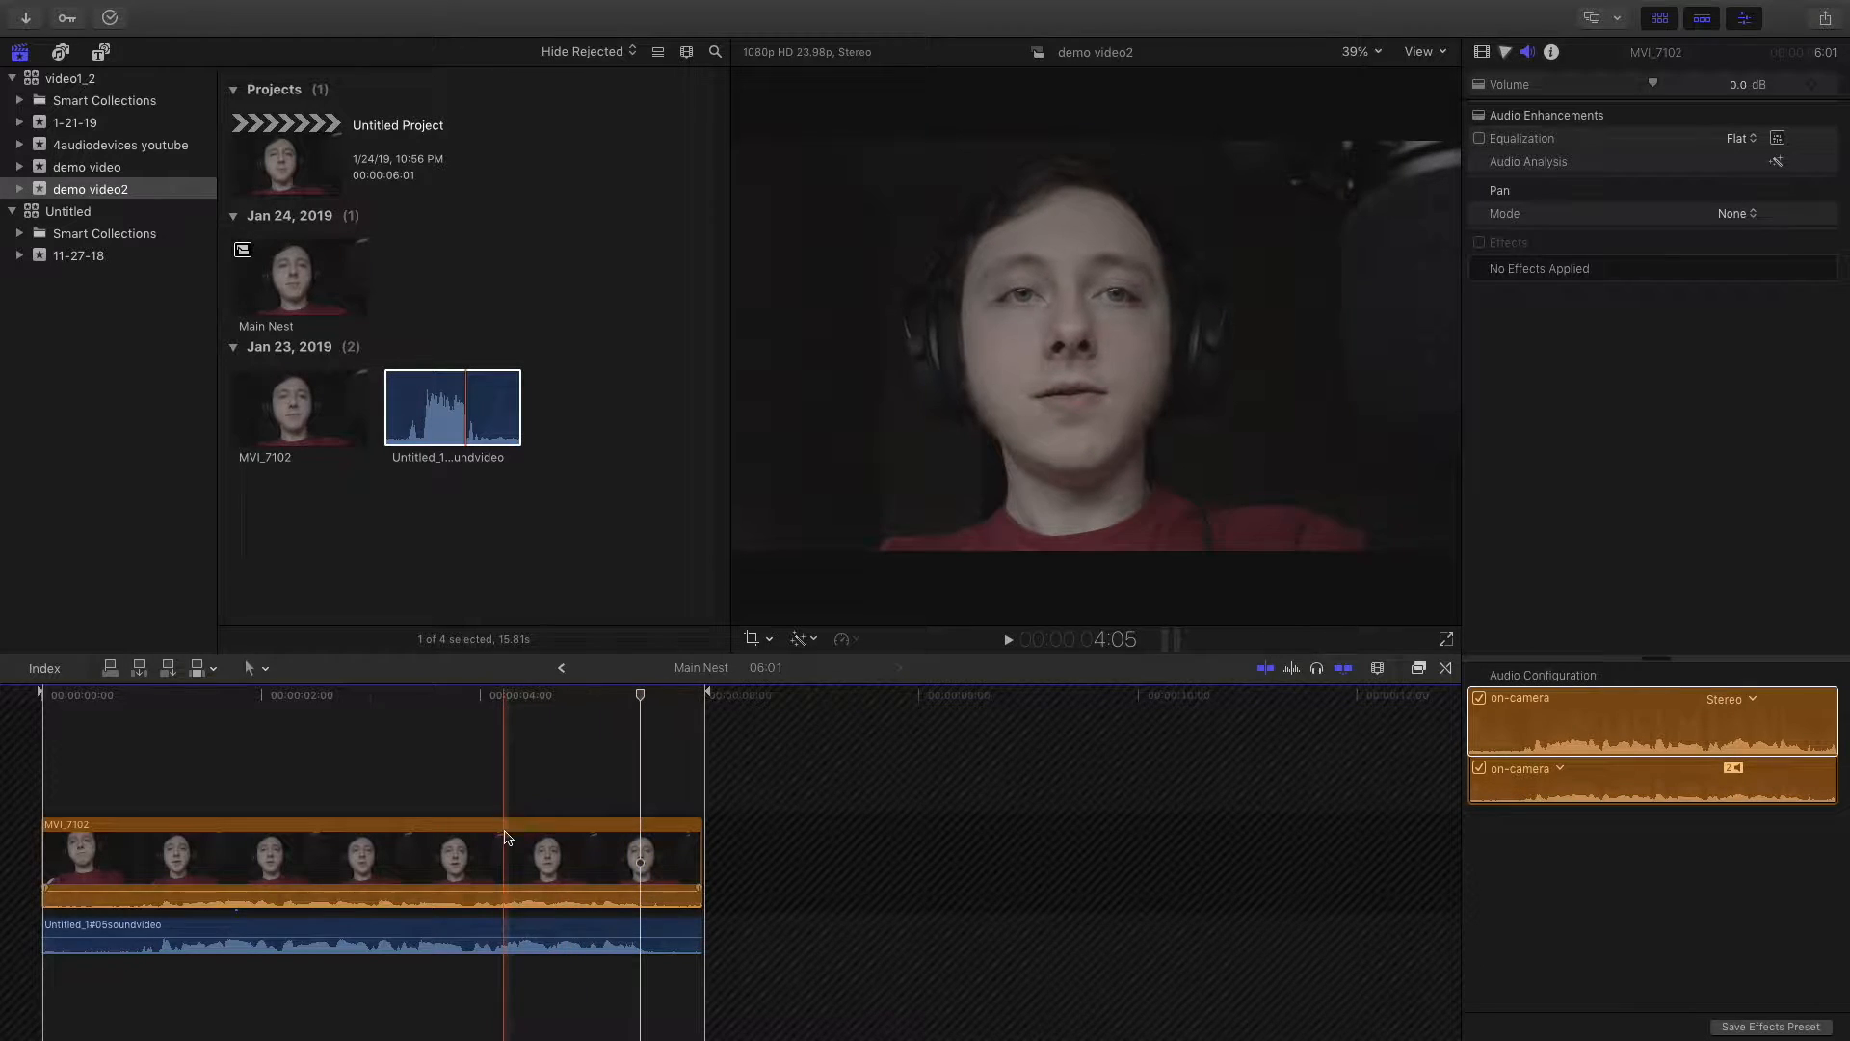
# Step: Return to Untitled Project and place the Alex4D Adjustment Layer title above Main Nest at the timeline's start
pyautogui.click(516, 873)
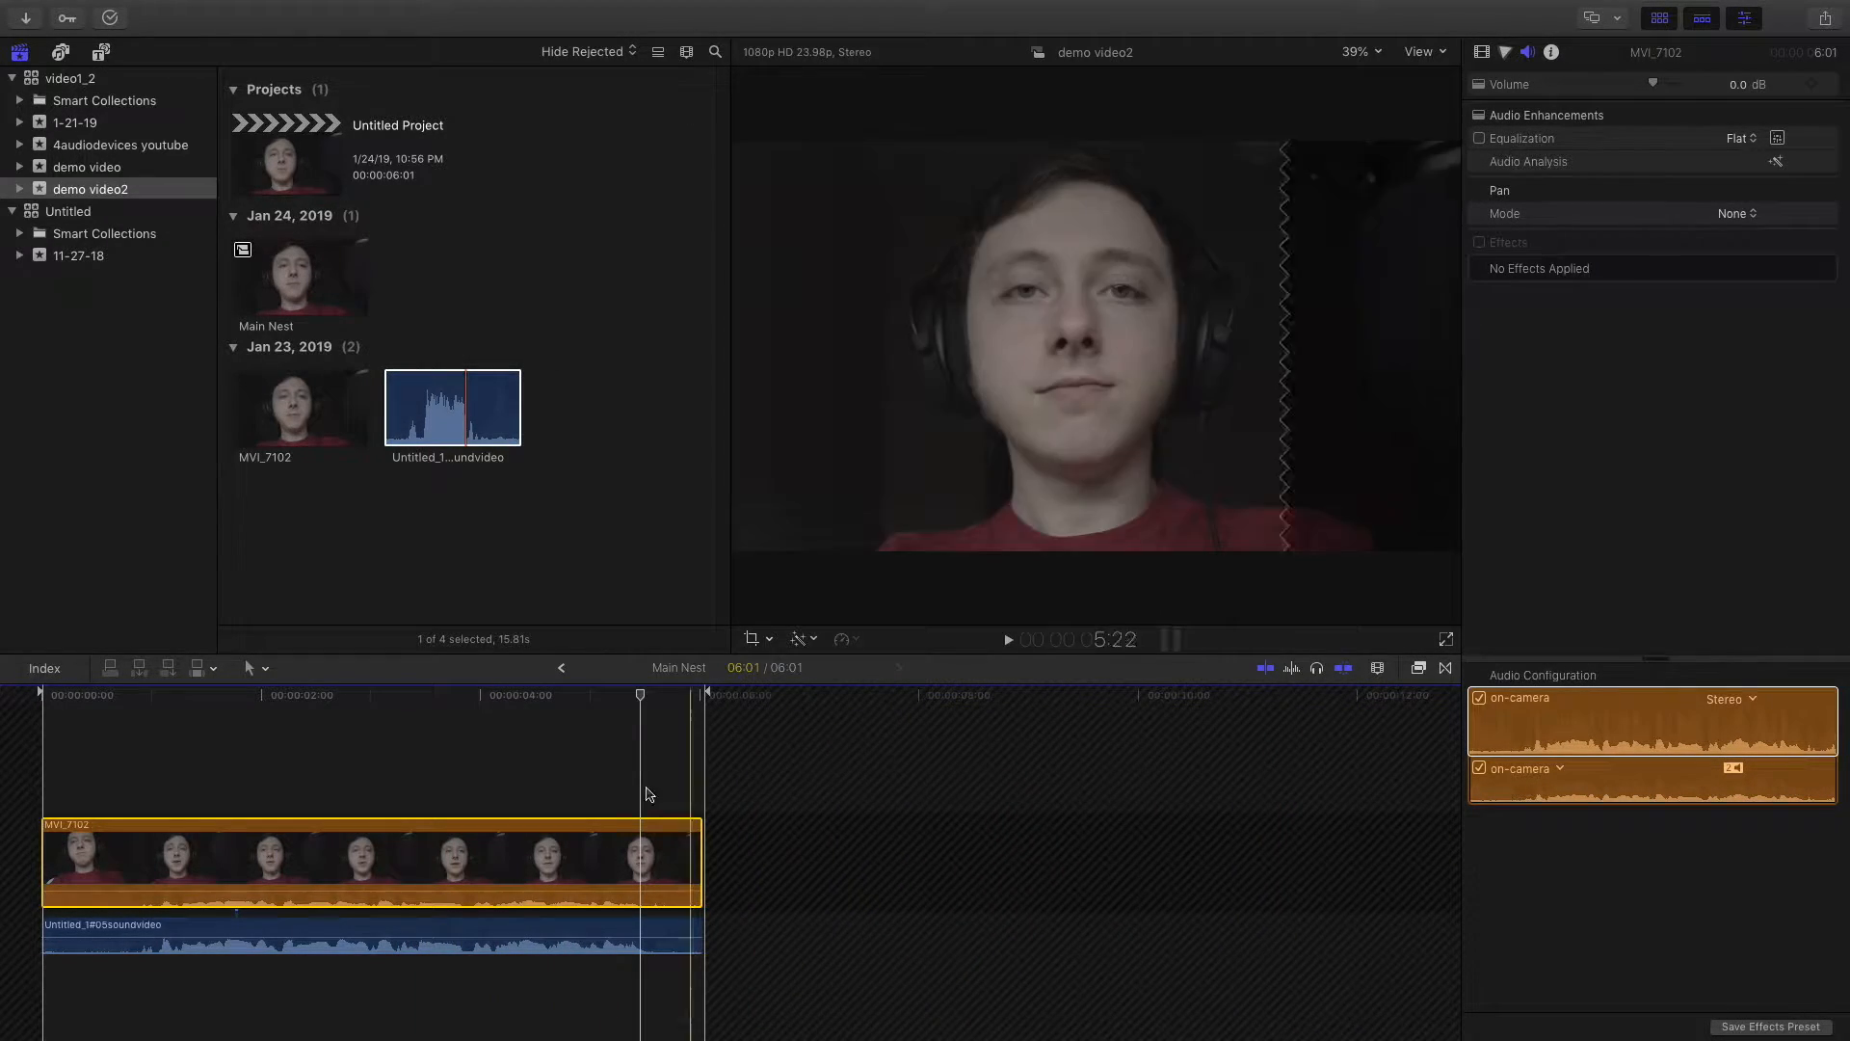
pyautogui.click(561, 670)
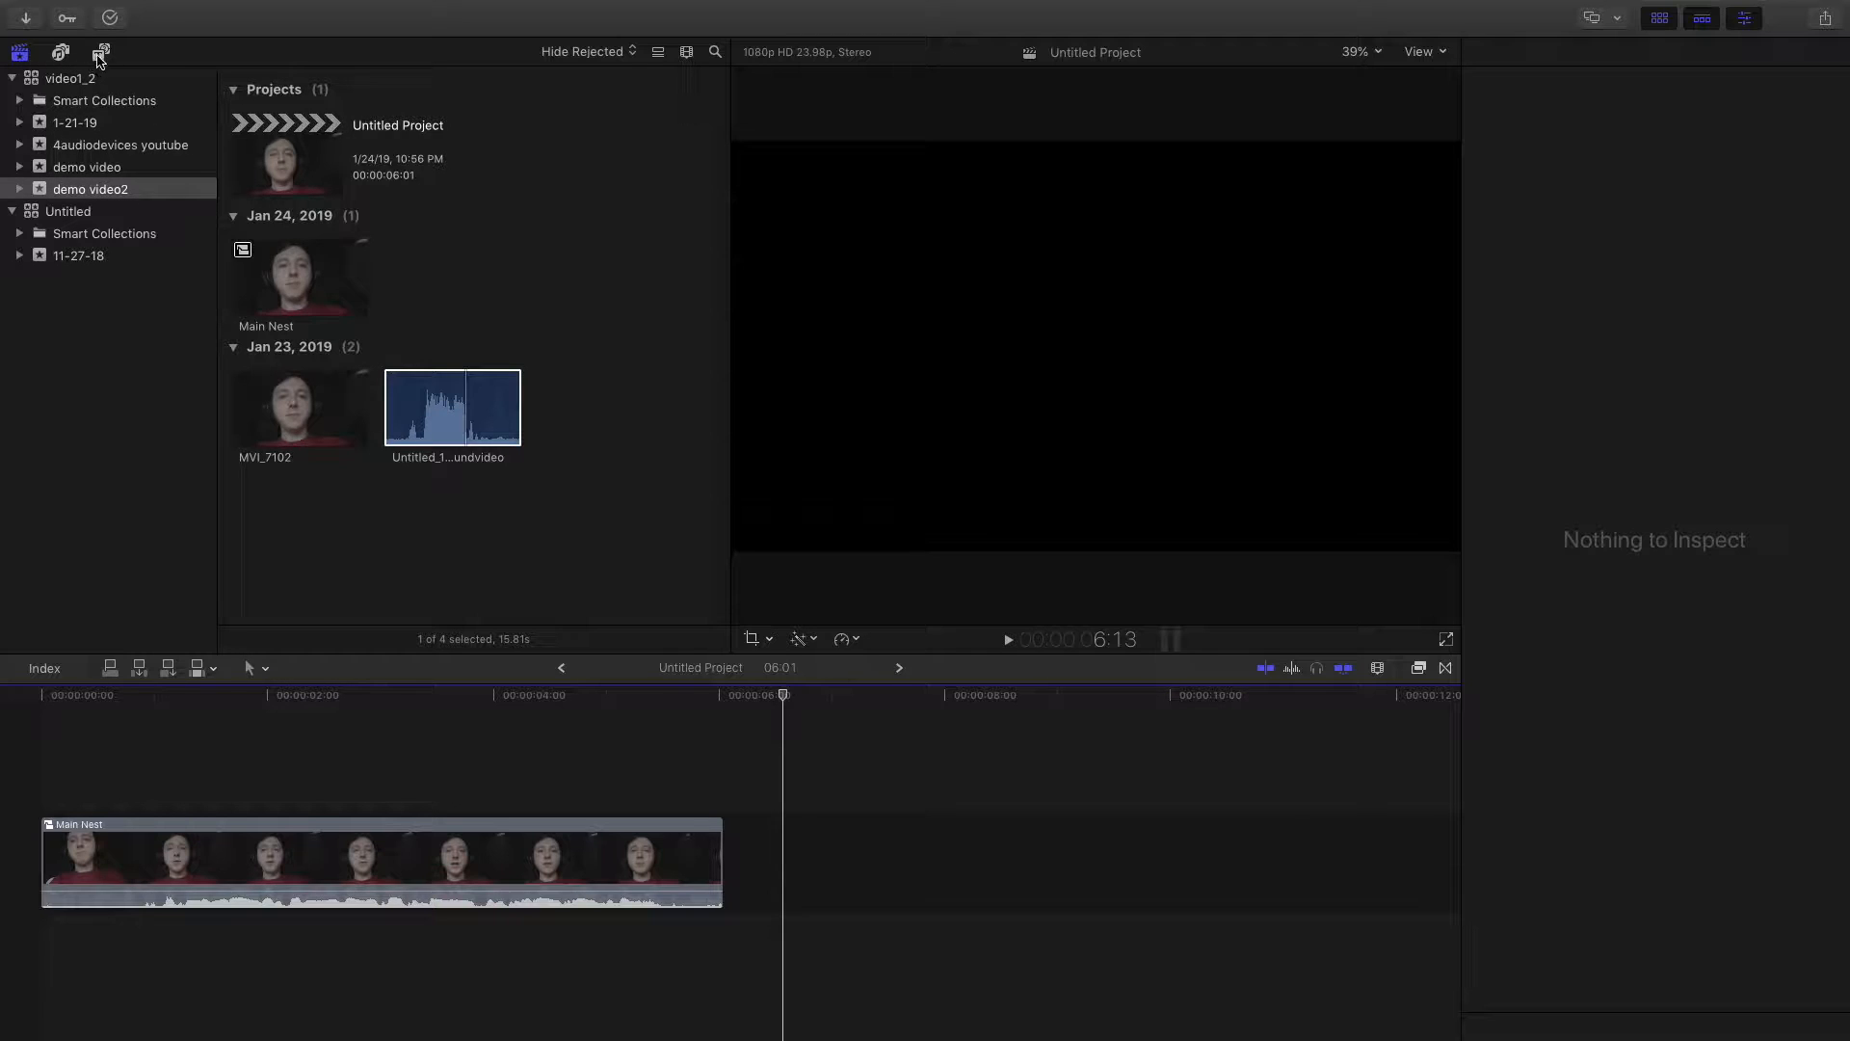
pyautogui.click(99, 54)
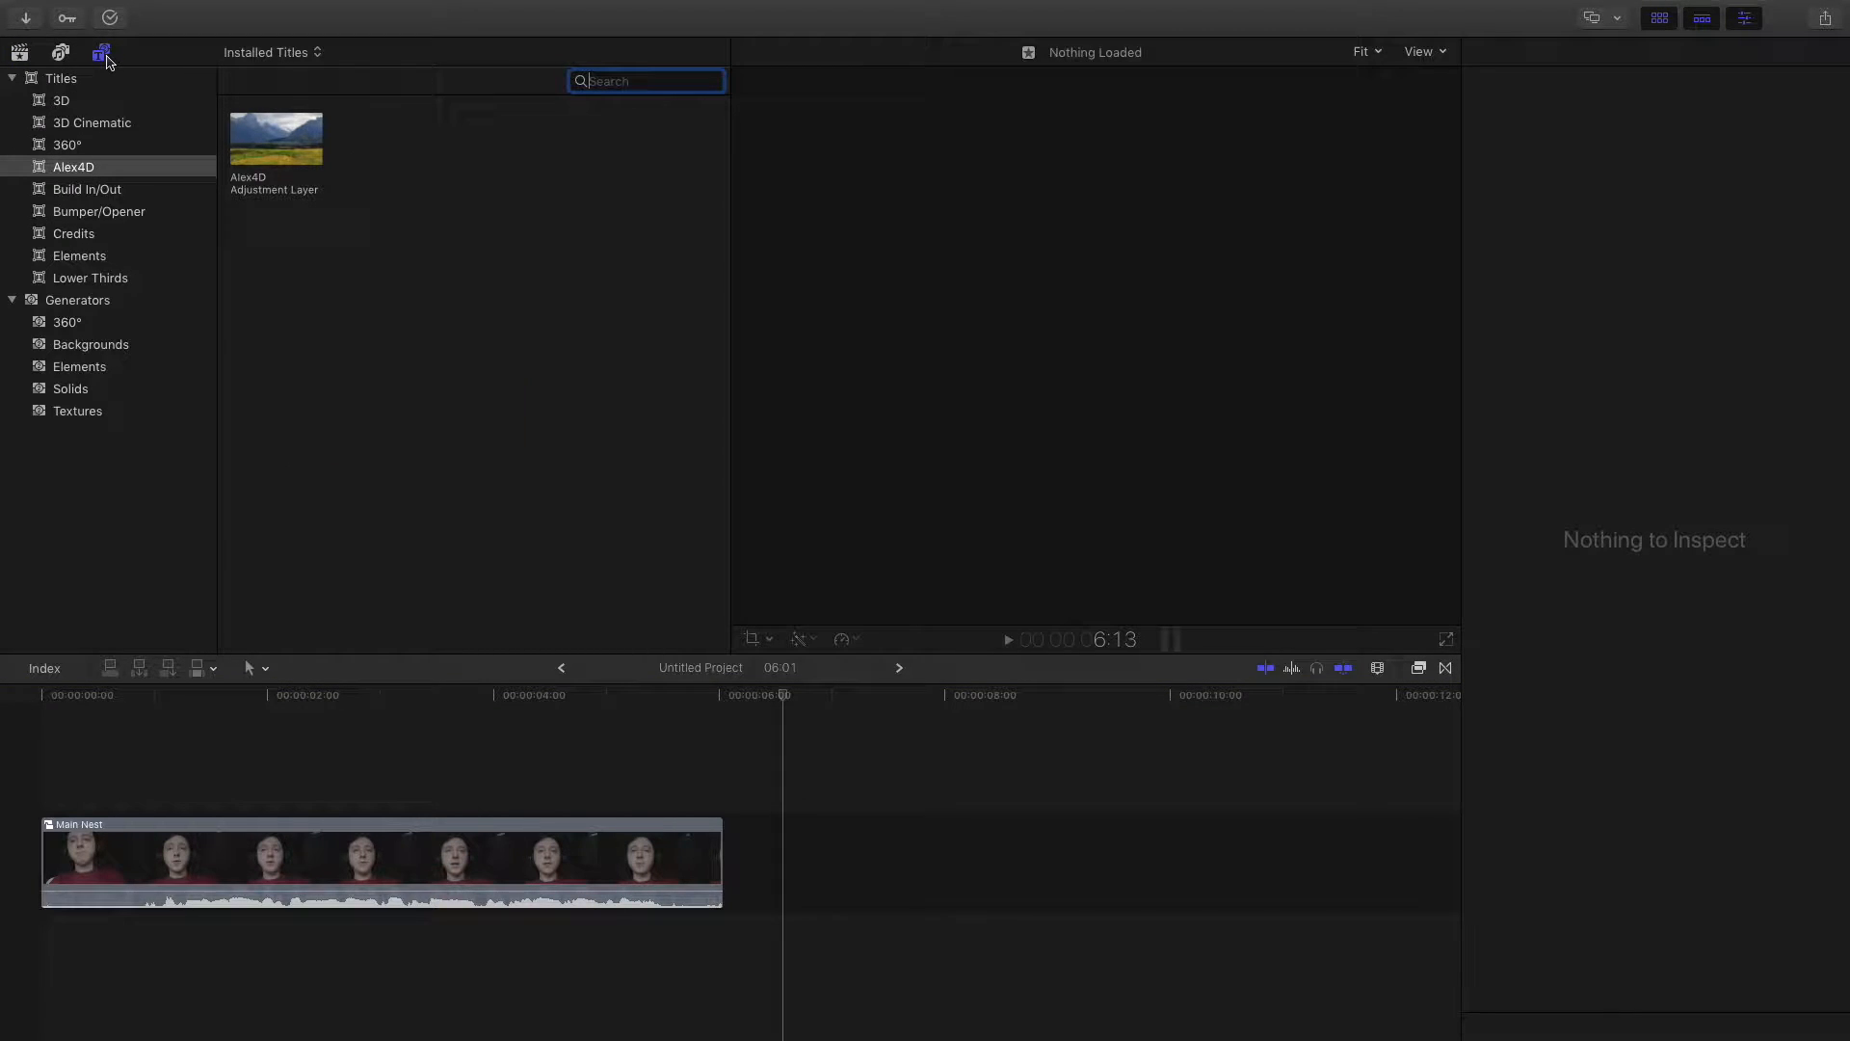
pyautogui.click(256, 158)
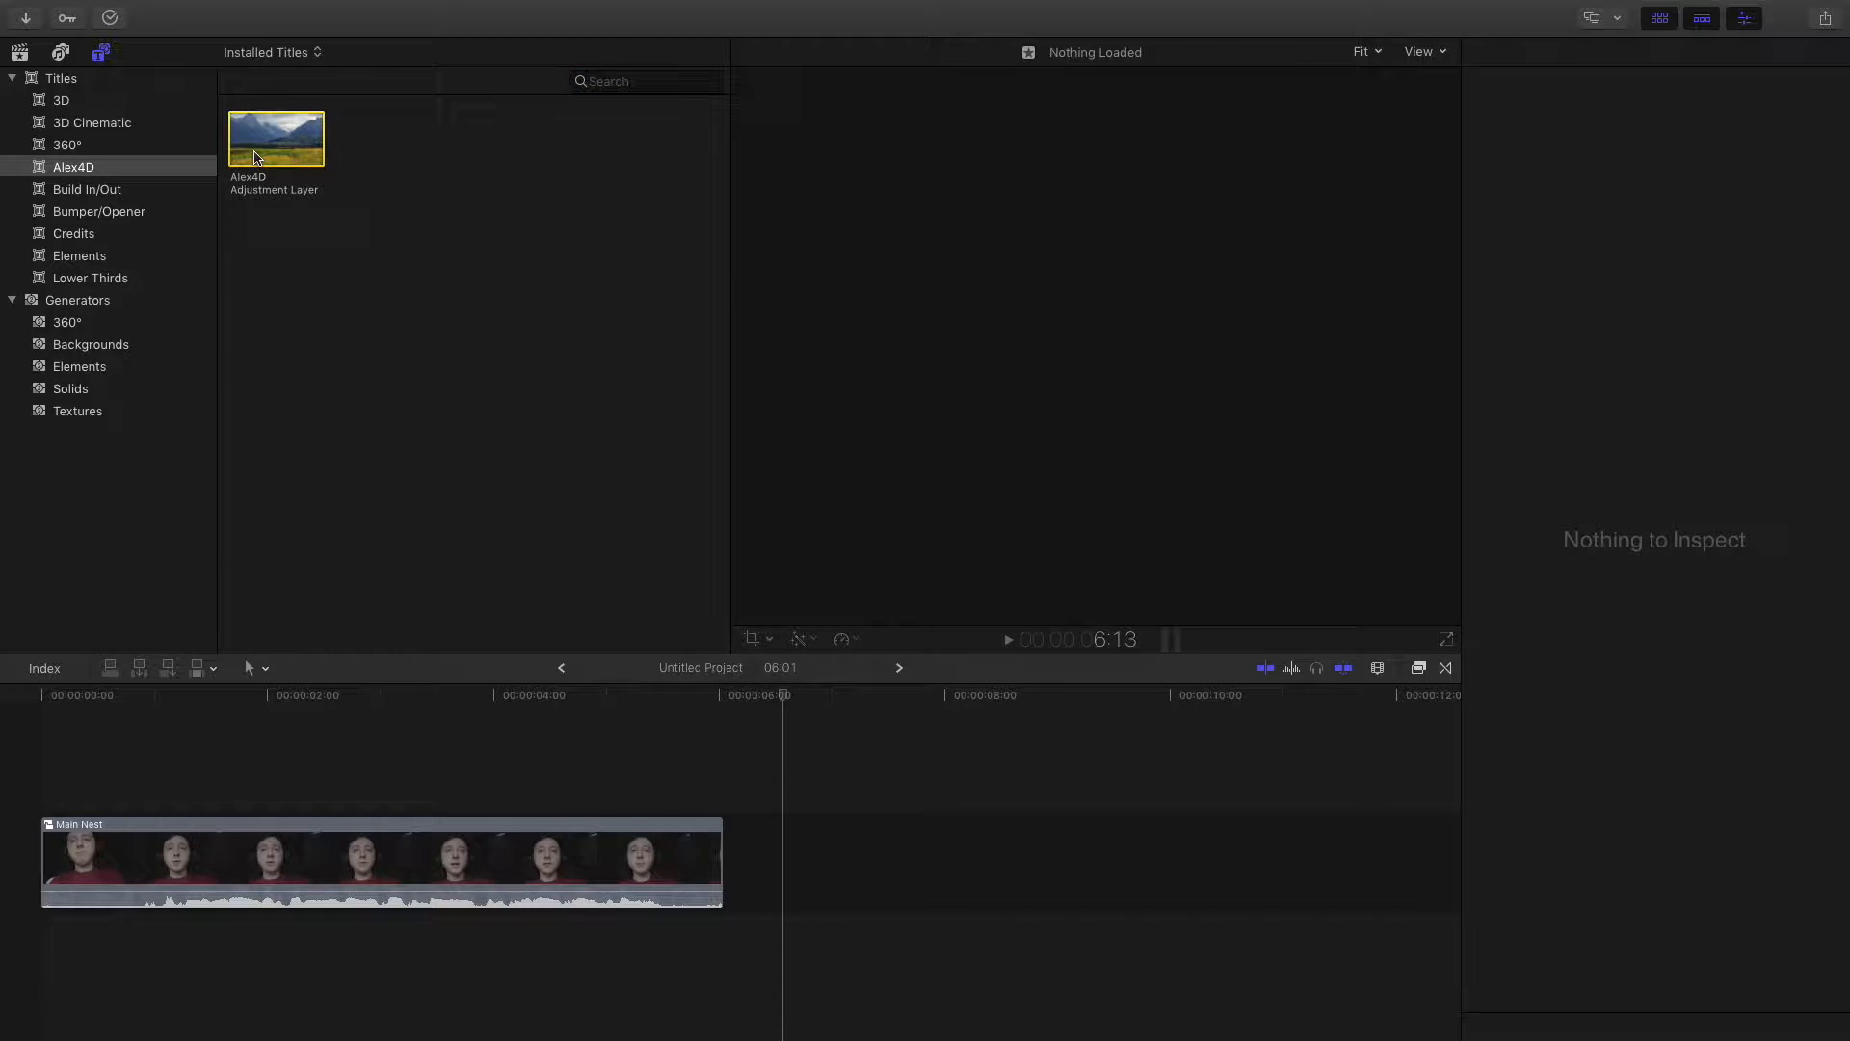
pyautogui.moveTo(257, 158); pyautogui.dragTo(54, 795)
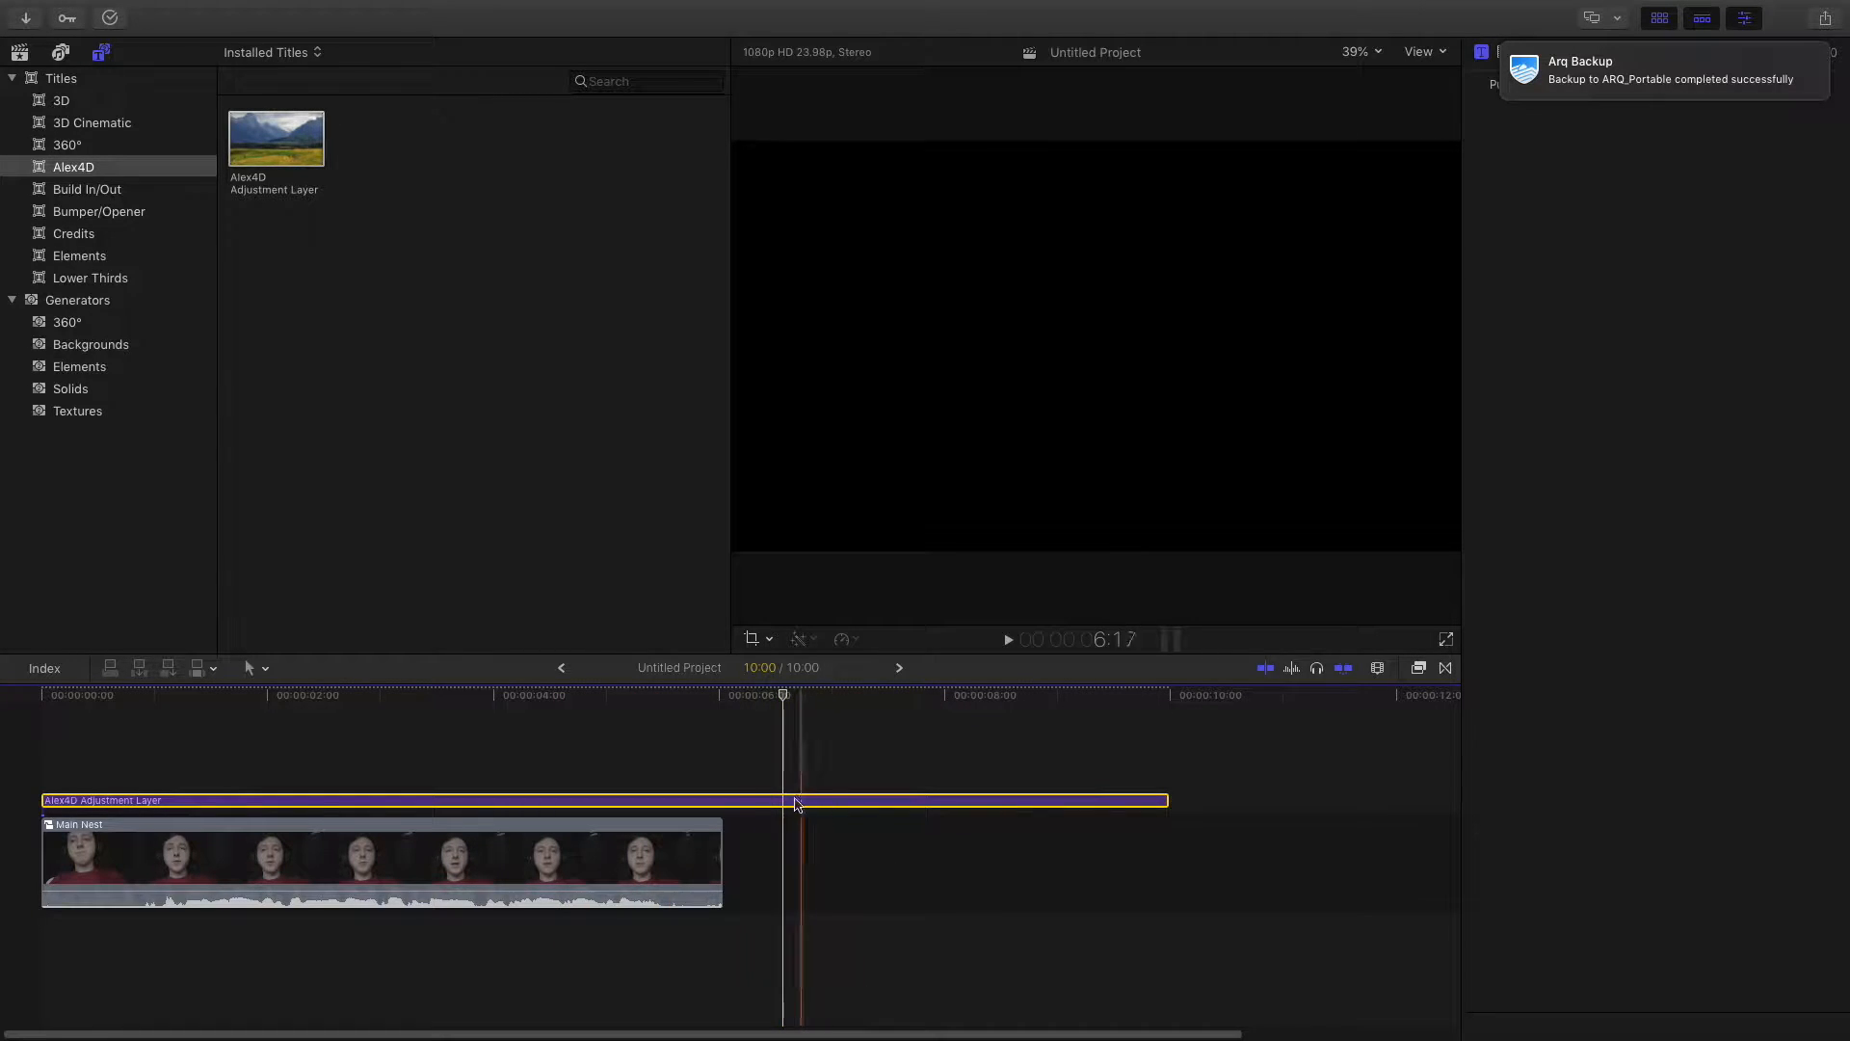
# Step: Delete the Alex4D Adjustment Layer from the timeline and show the event's media again
pyautogui.click(883, 751)
pyautogui.click(869, 802)
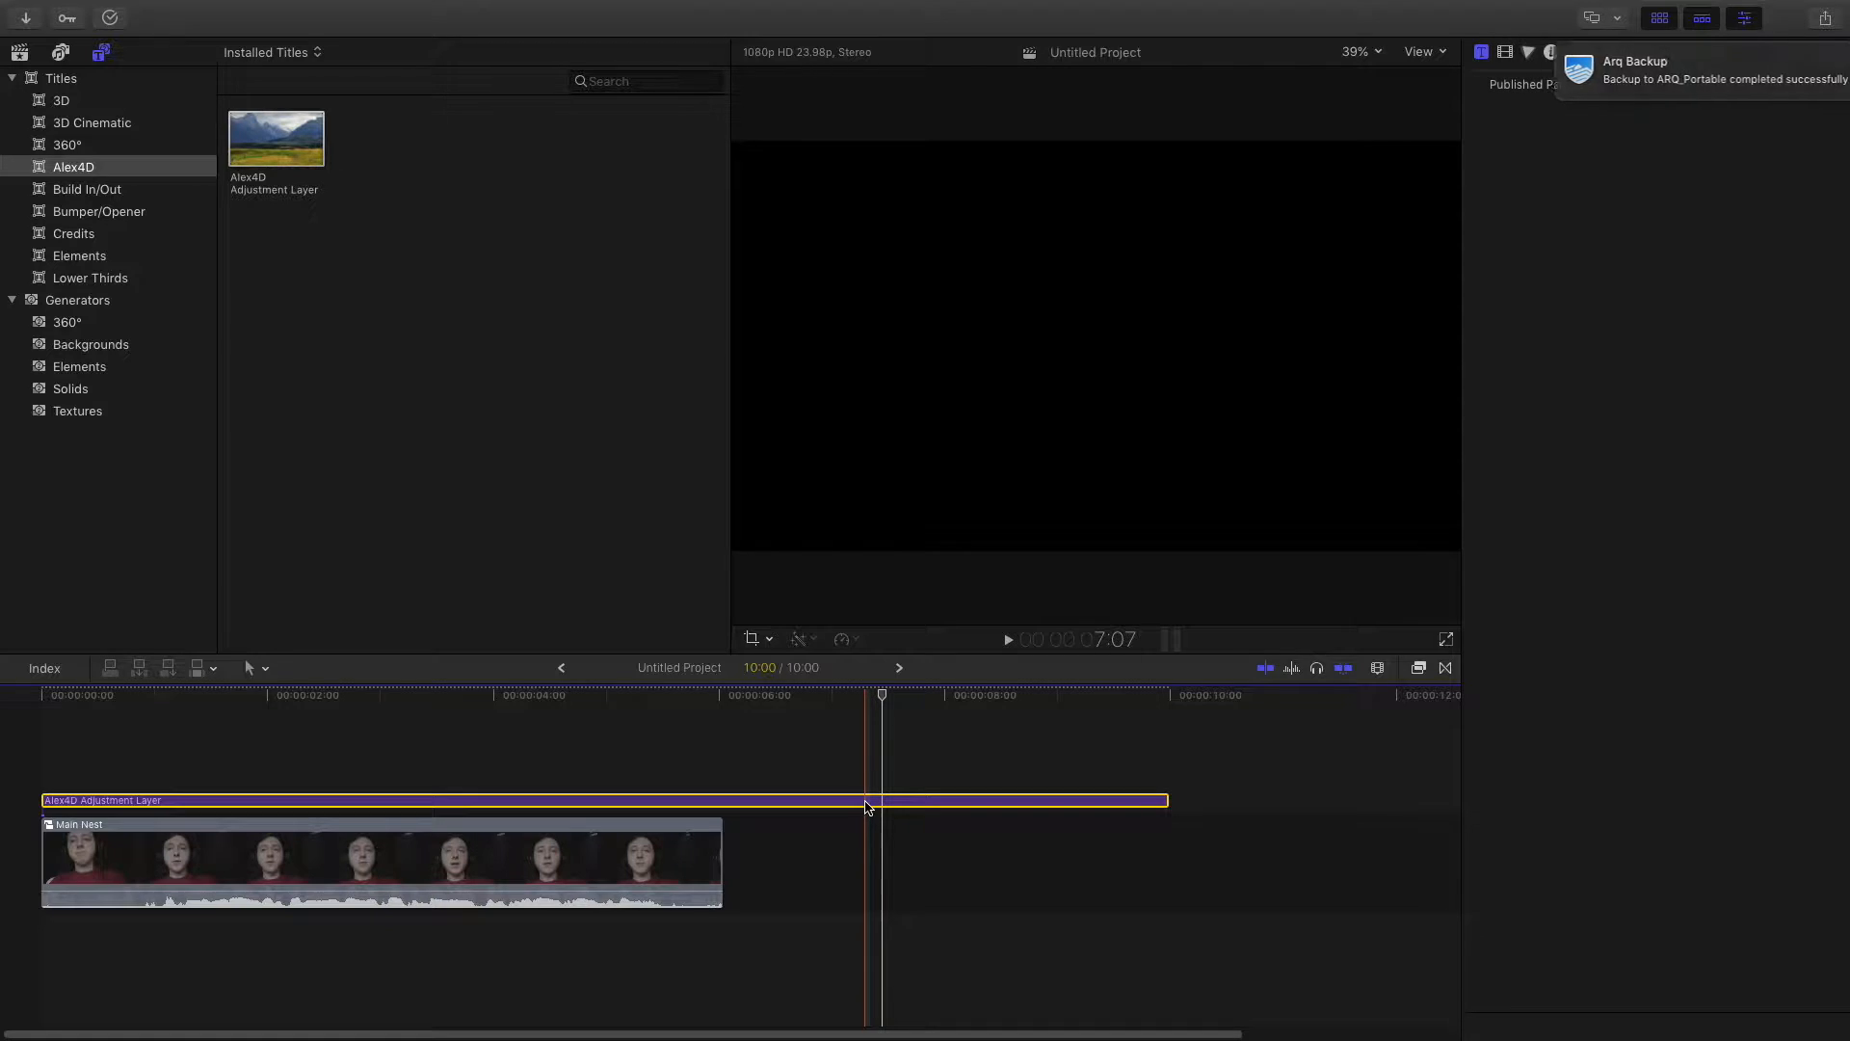
pyautogui.press('Delete')
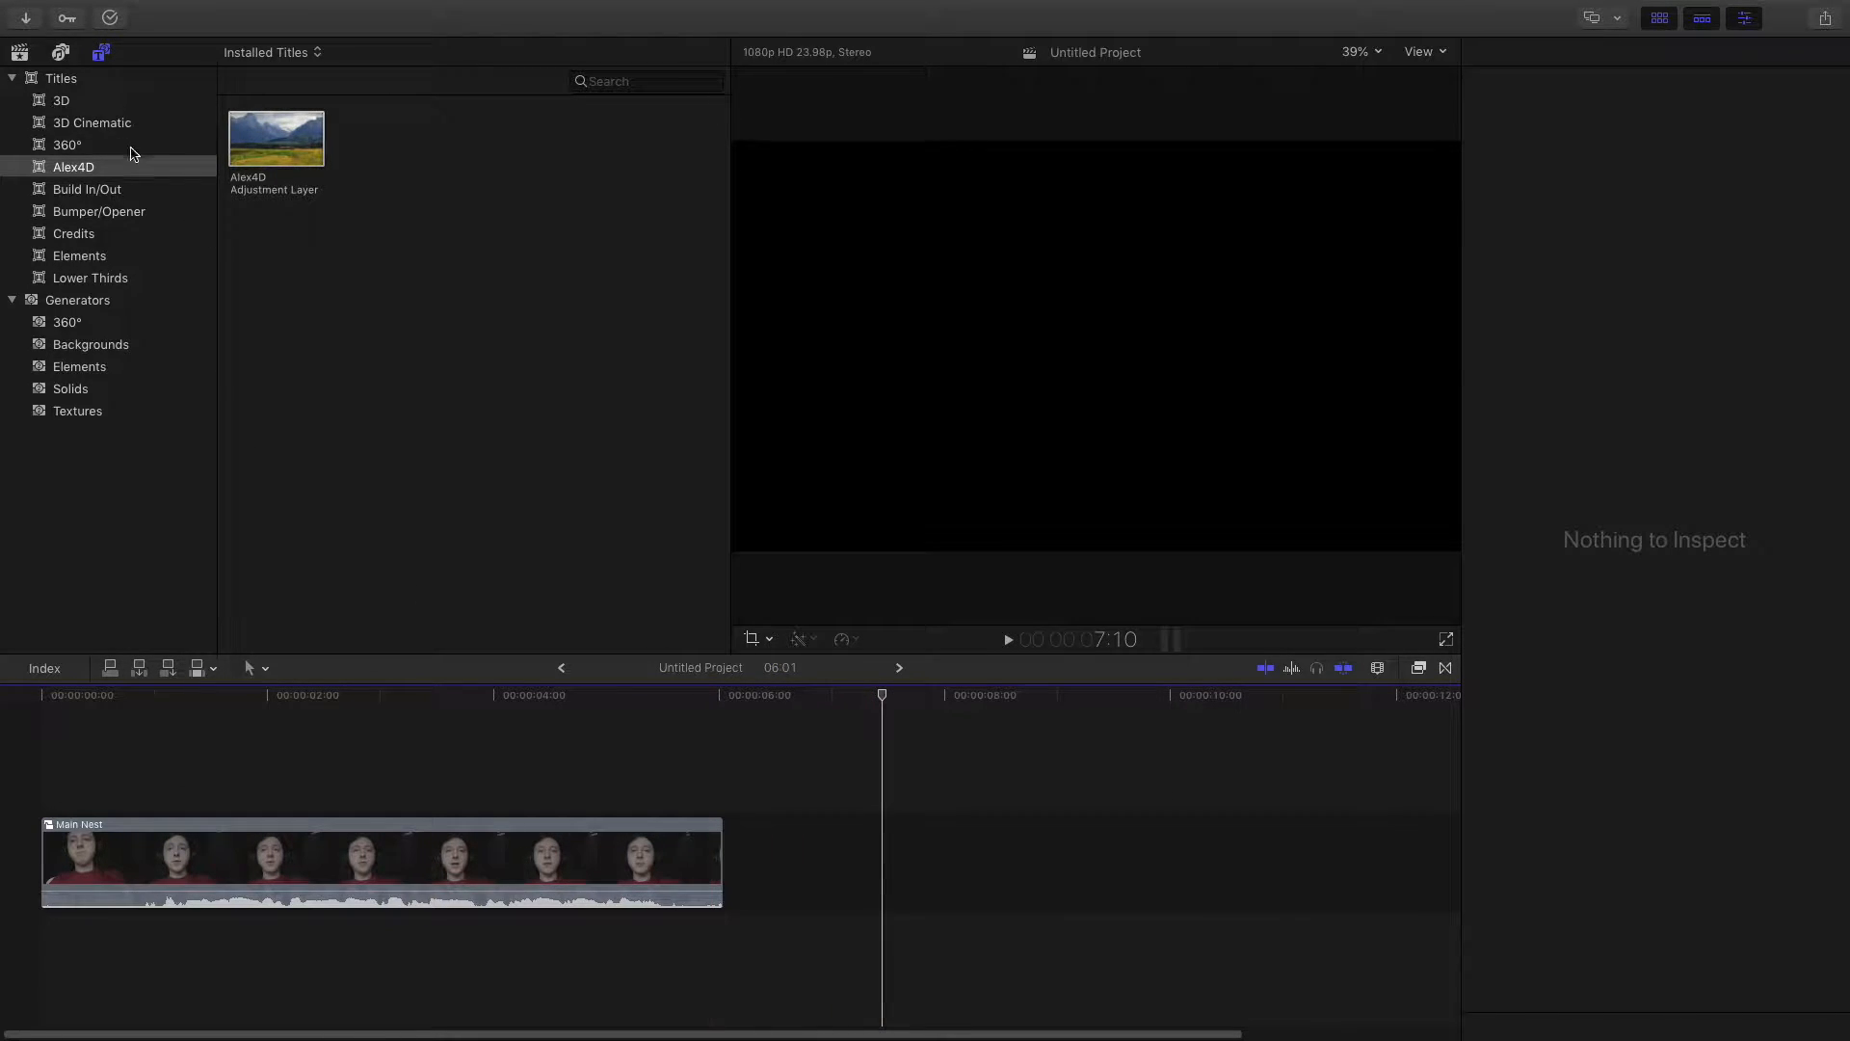
pyautogui.click(21, 55)
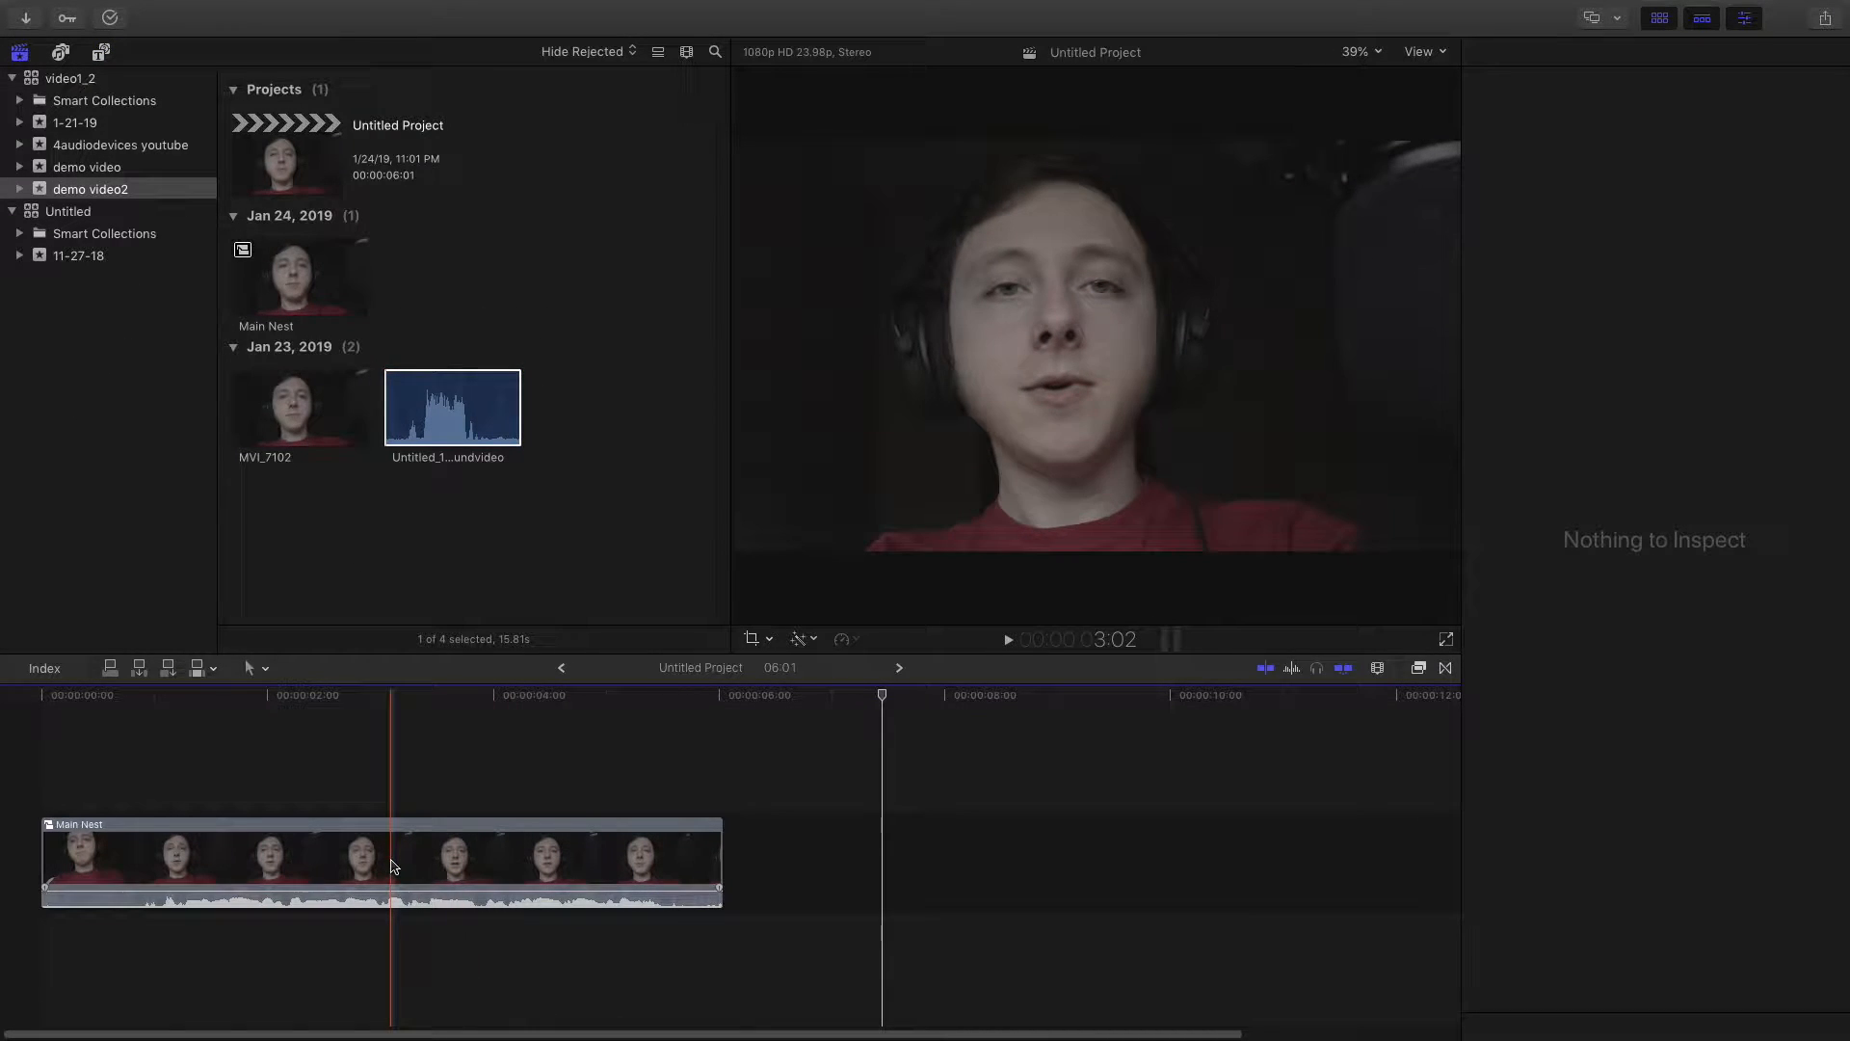
# Step: Open the Main Nest compound clip and disable MVI_7102's on-camera audio component
pyautogui.doubleClick(392, 865)
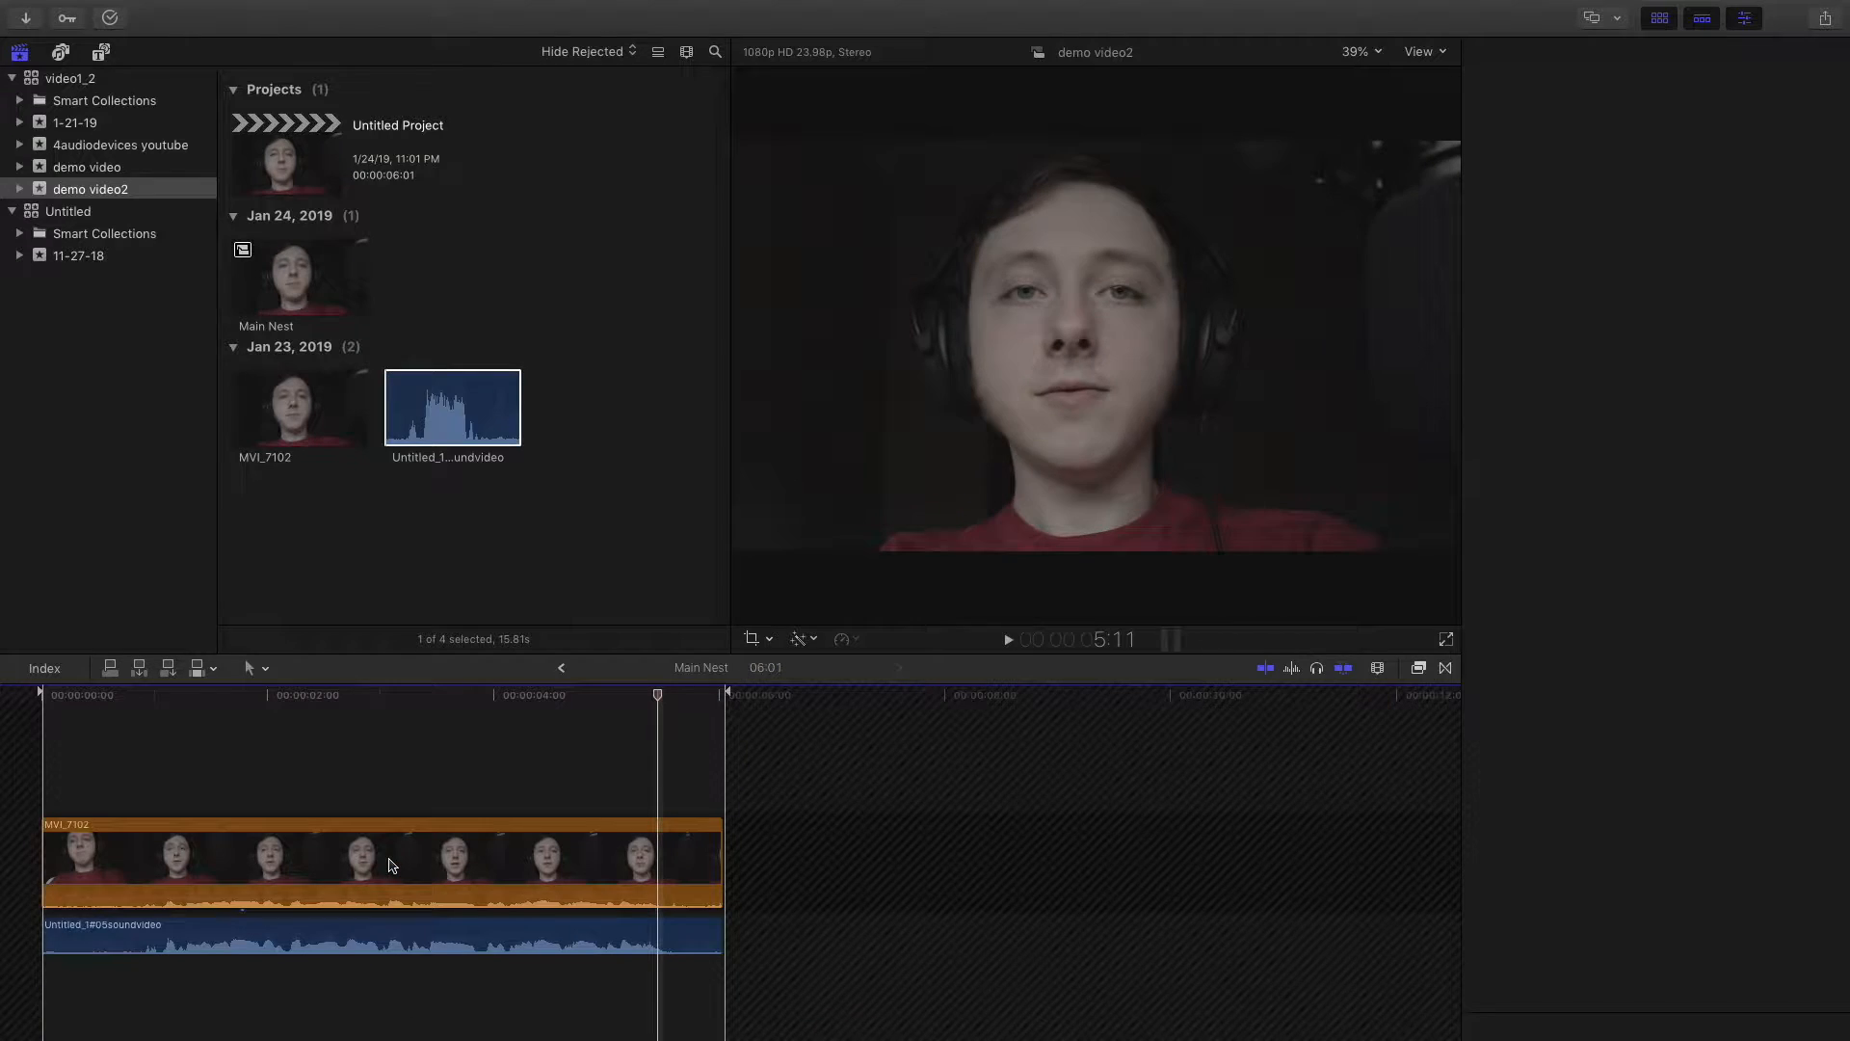
pyautogui.click(448, 879)
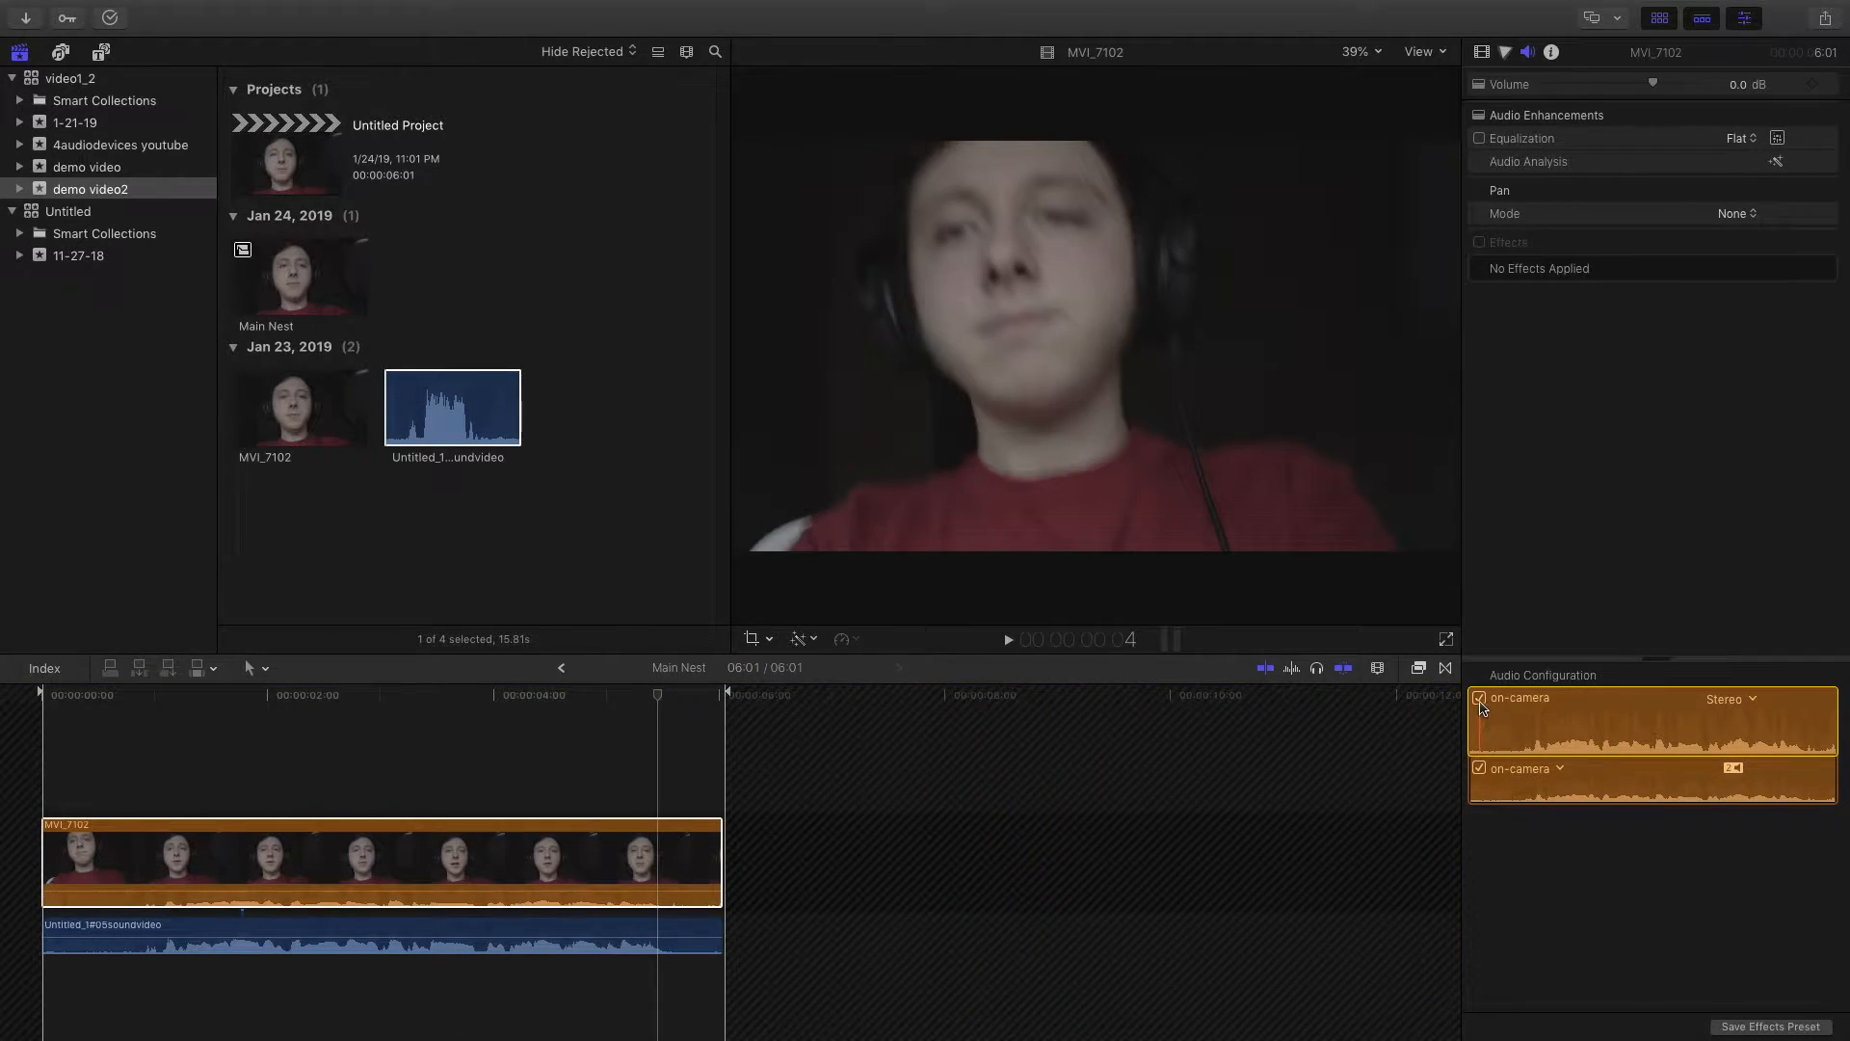
pyautogui.click(1479, 698)
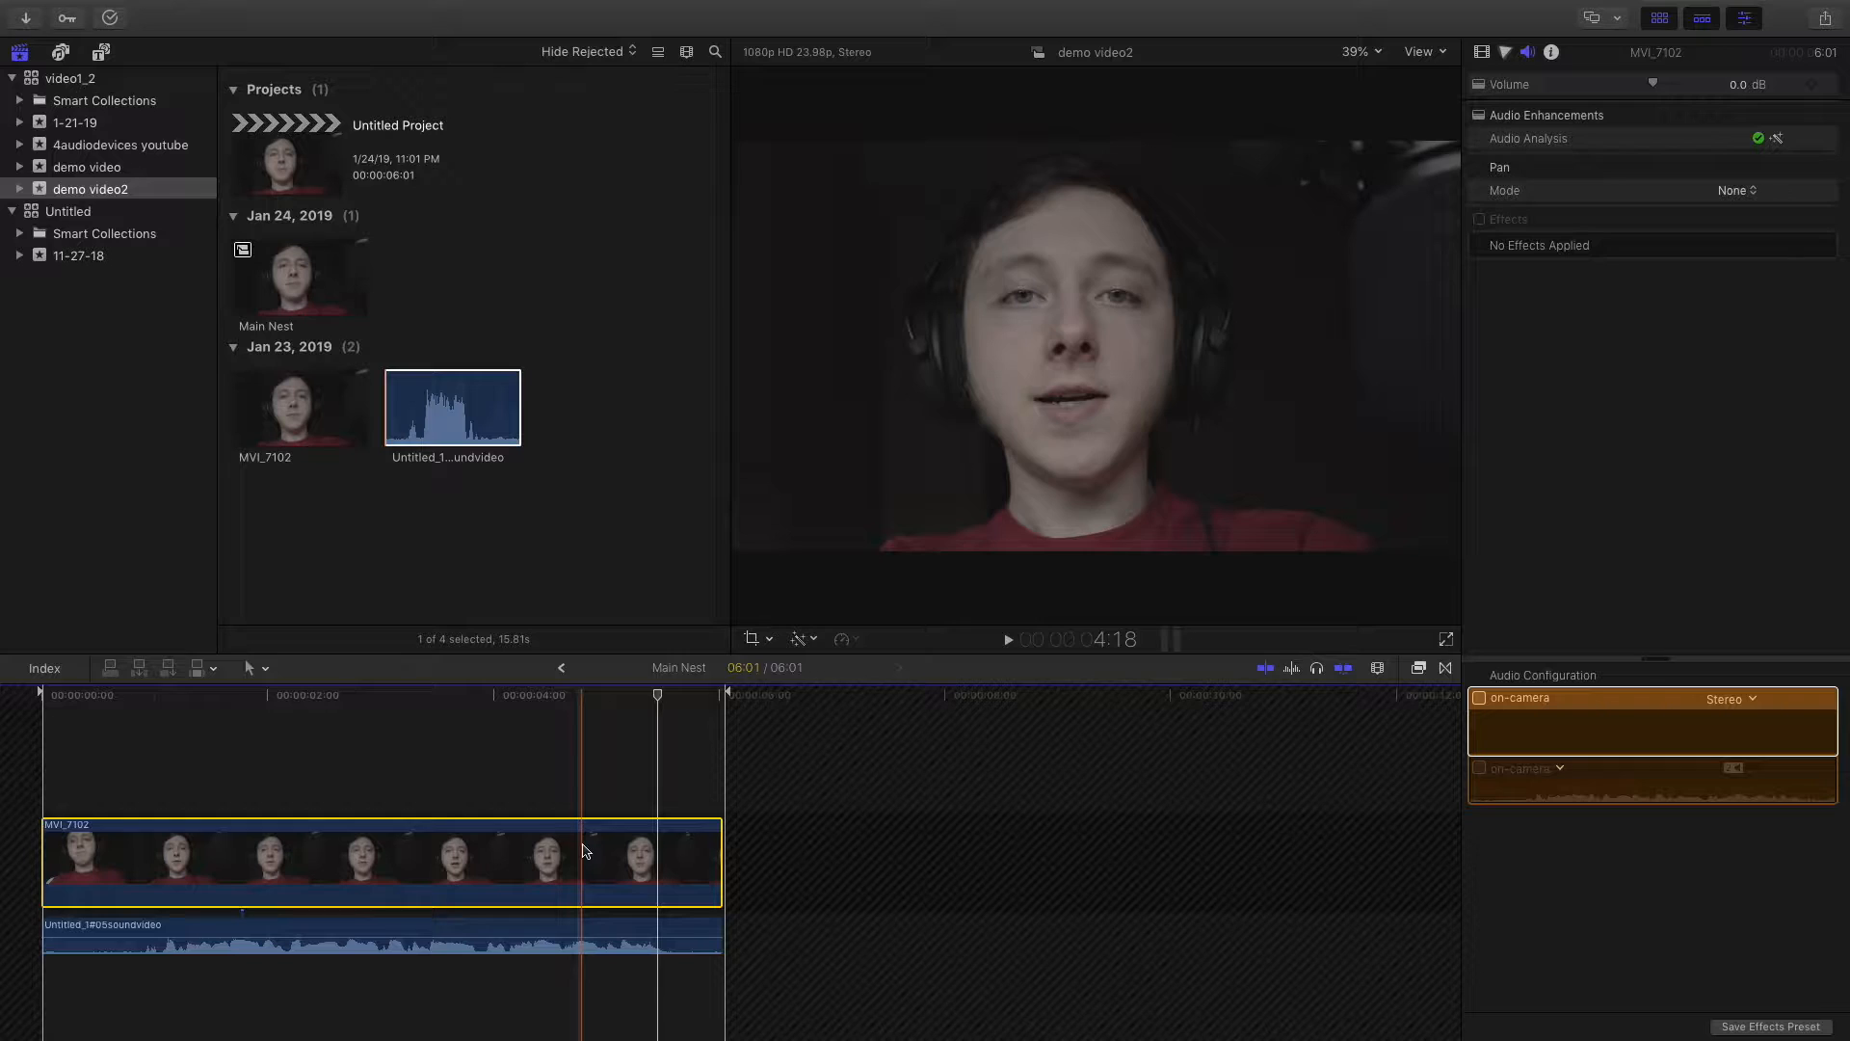
# Step: Add a Color Board correction to MVI_7102 with the master saturation raised to about 76%
pyautogui.click(1506, 53)
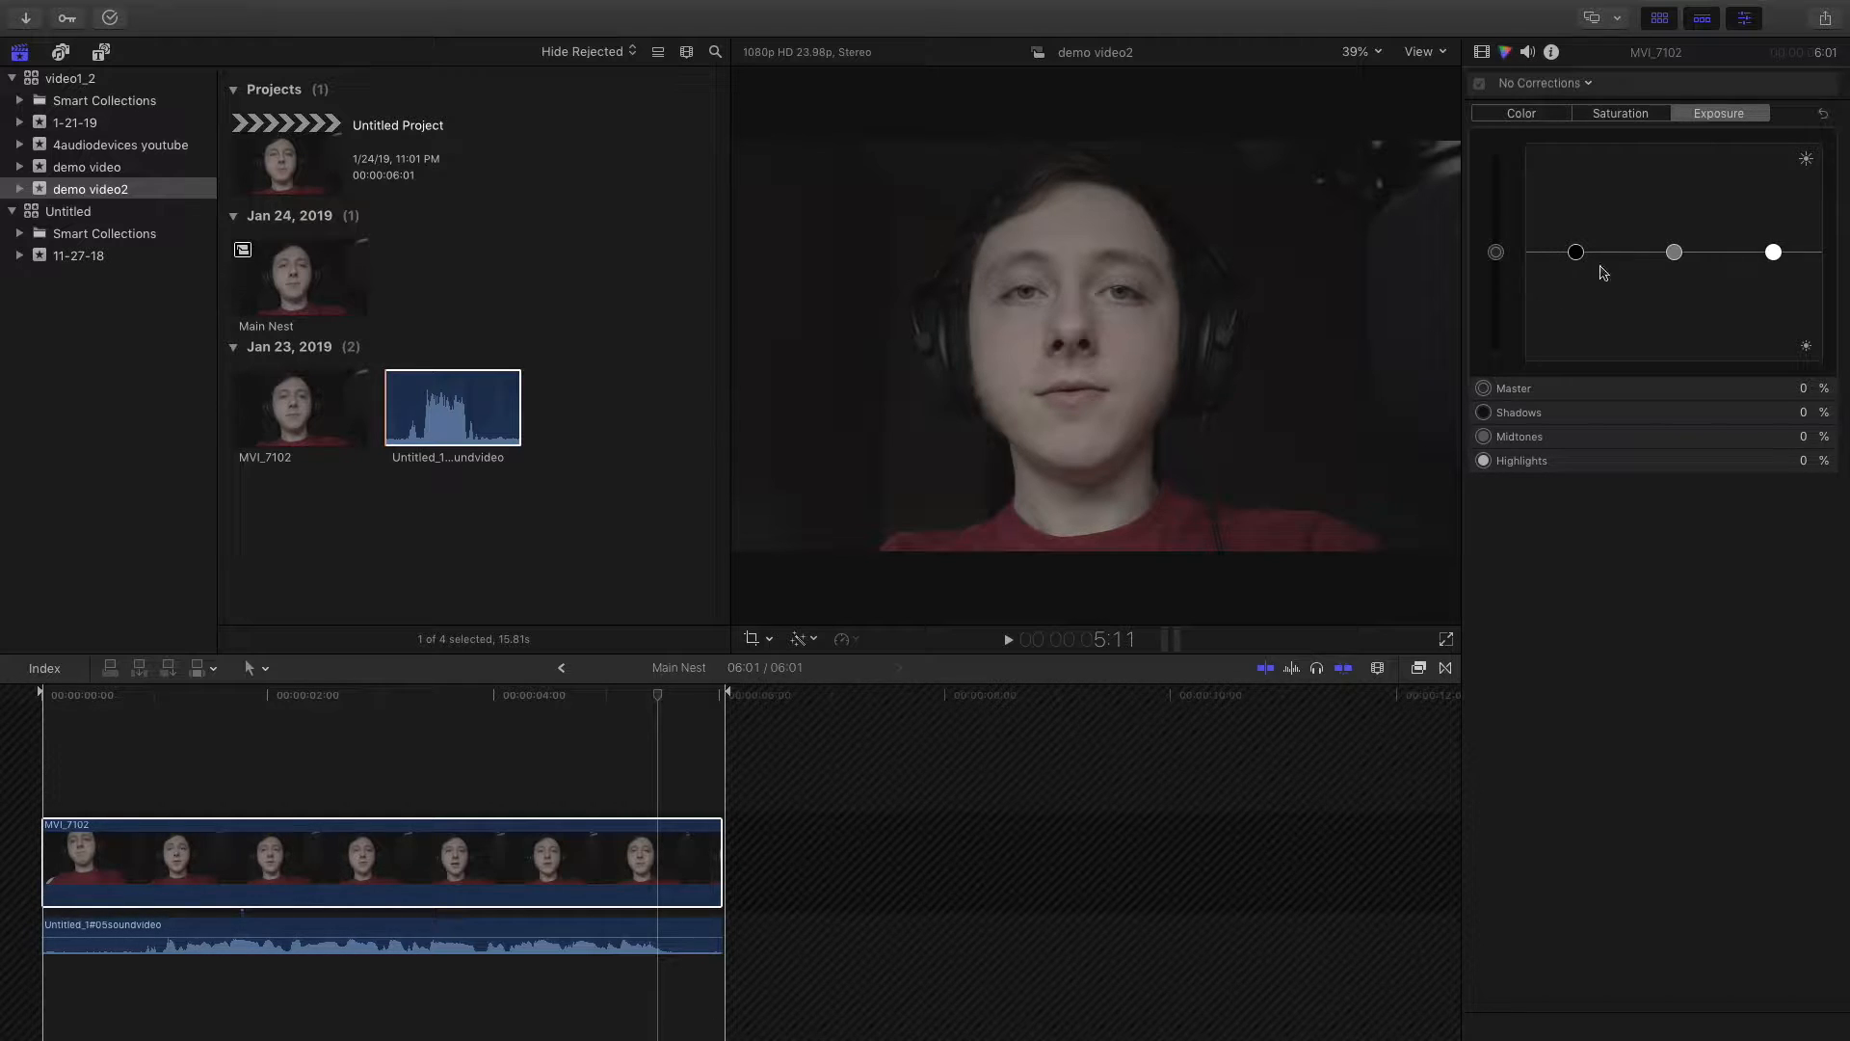
pyautogui.click(1533, 114)
pyautogui.click(1604, 116)
pyautogui.moveTo(1496, 257); pyautogui.dragTo(1485, 175)
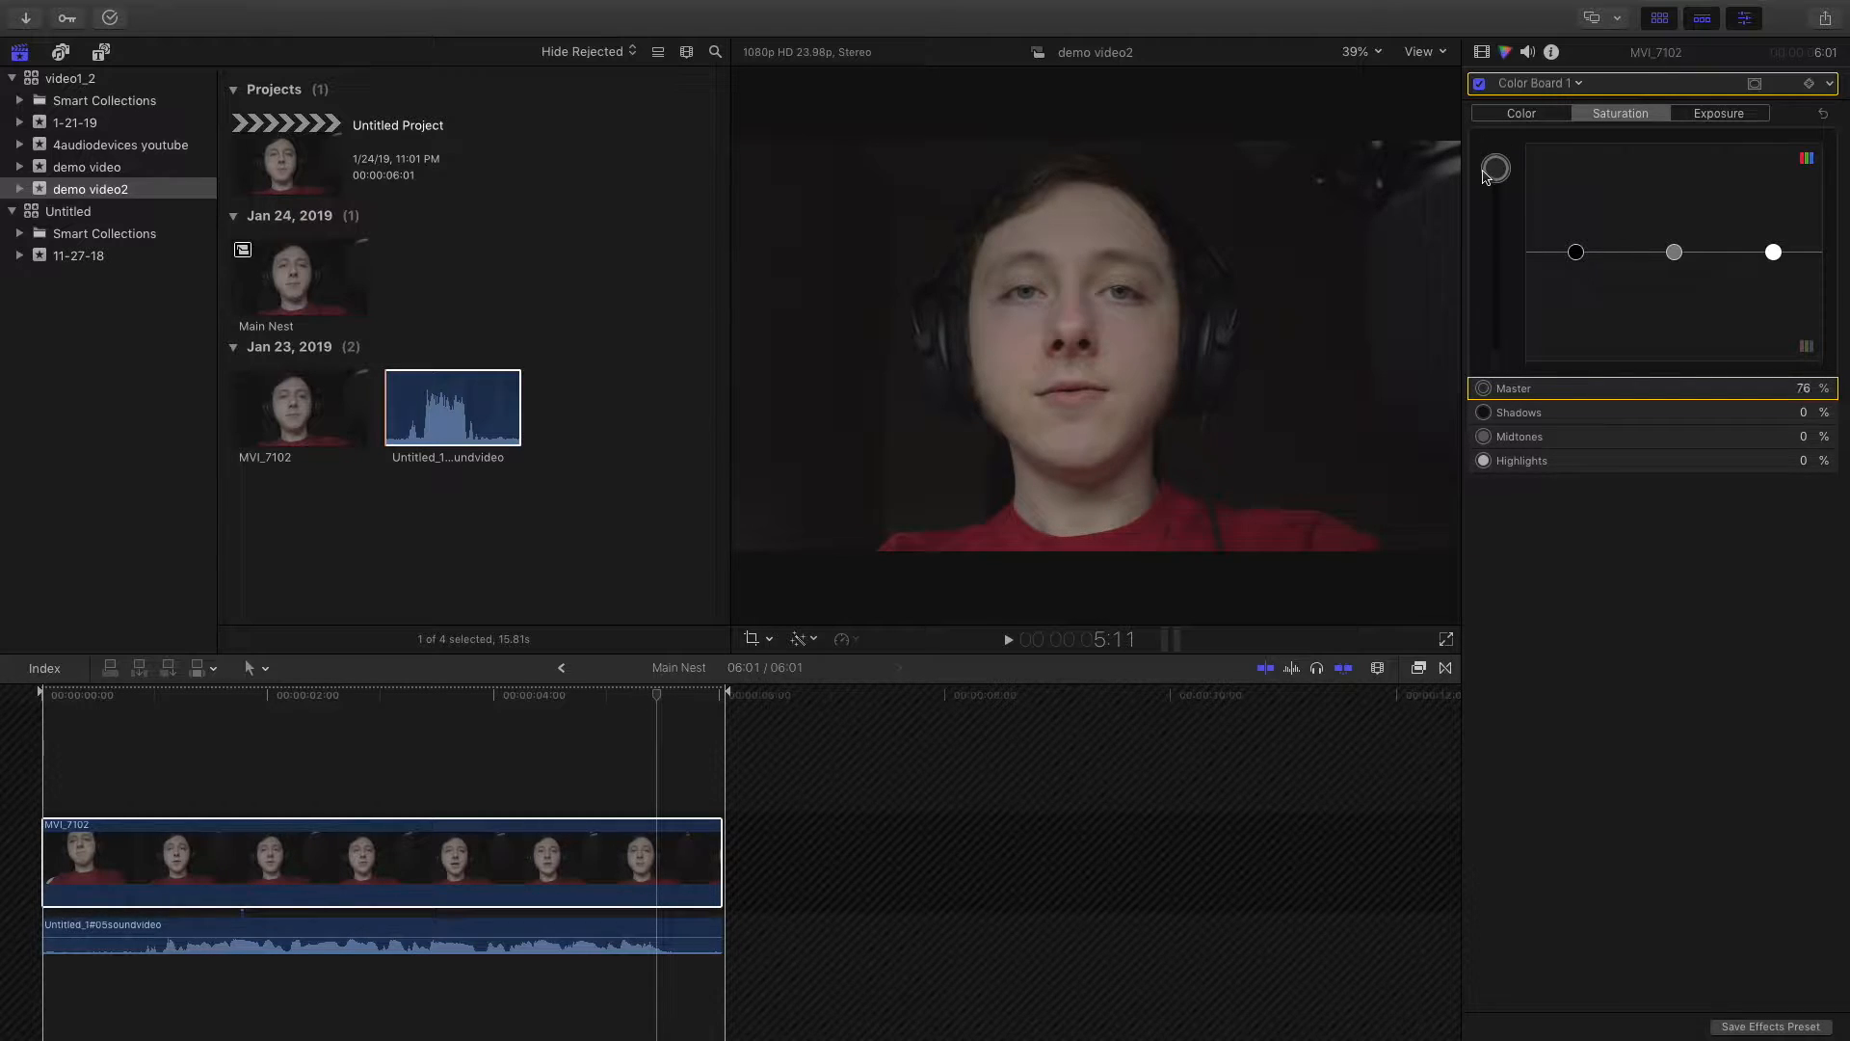
# Step: Show Color Board 1's exposure controls, hide the browser, and display the video scopes beside the viewer
pyautogui.click(1722, 116)
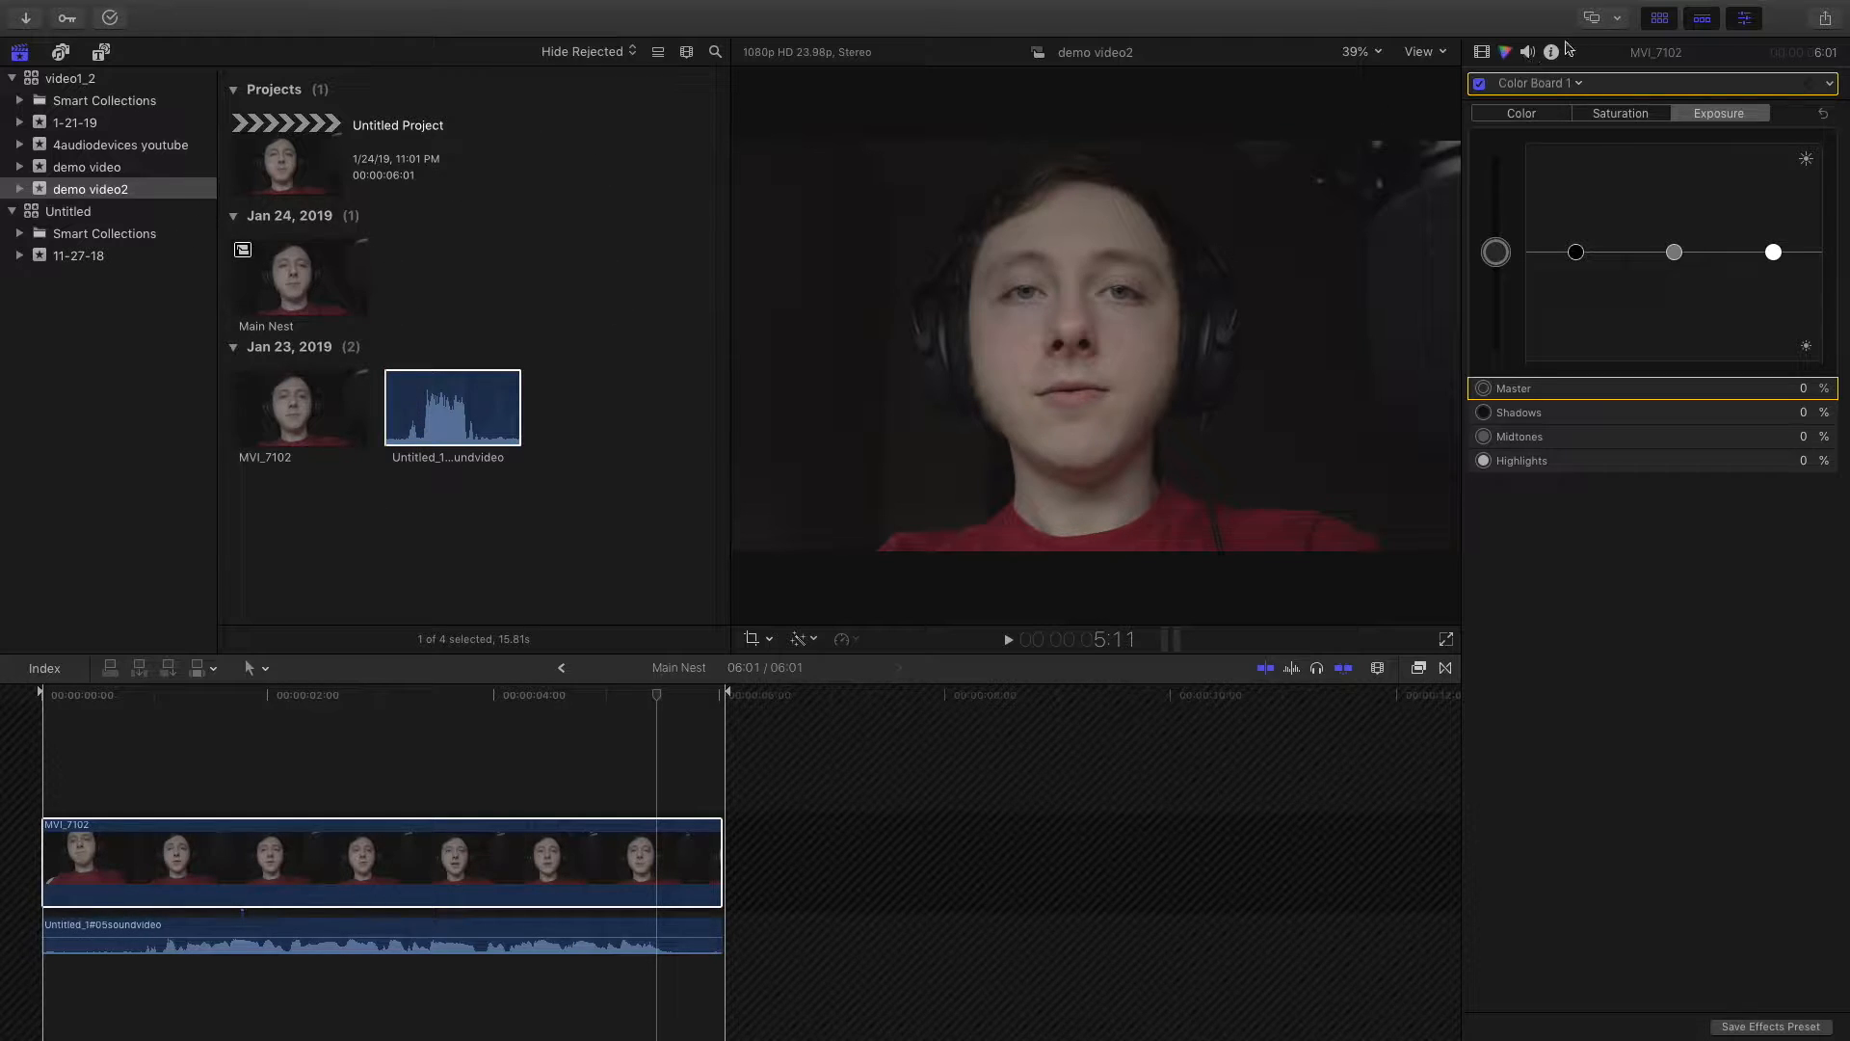
pyautogui.click(1659, 20)
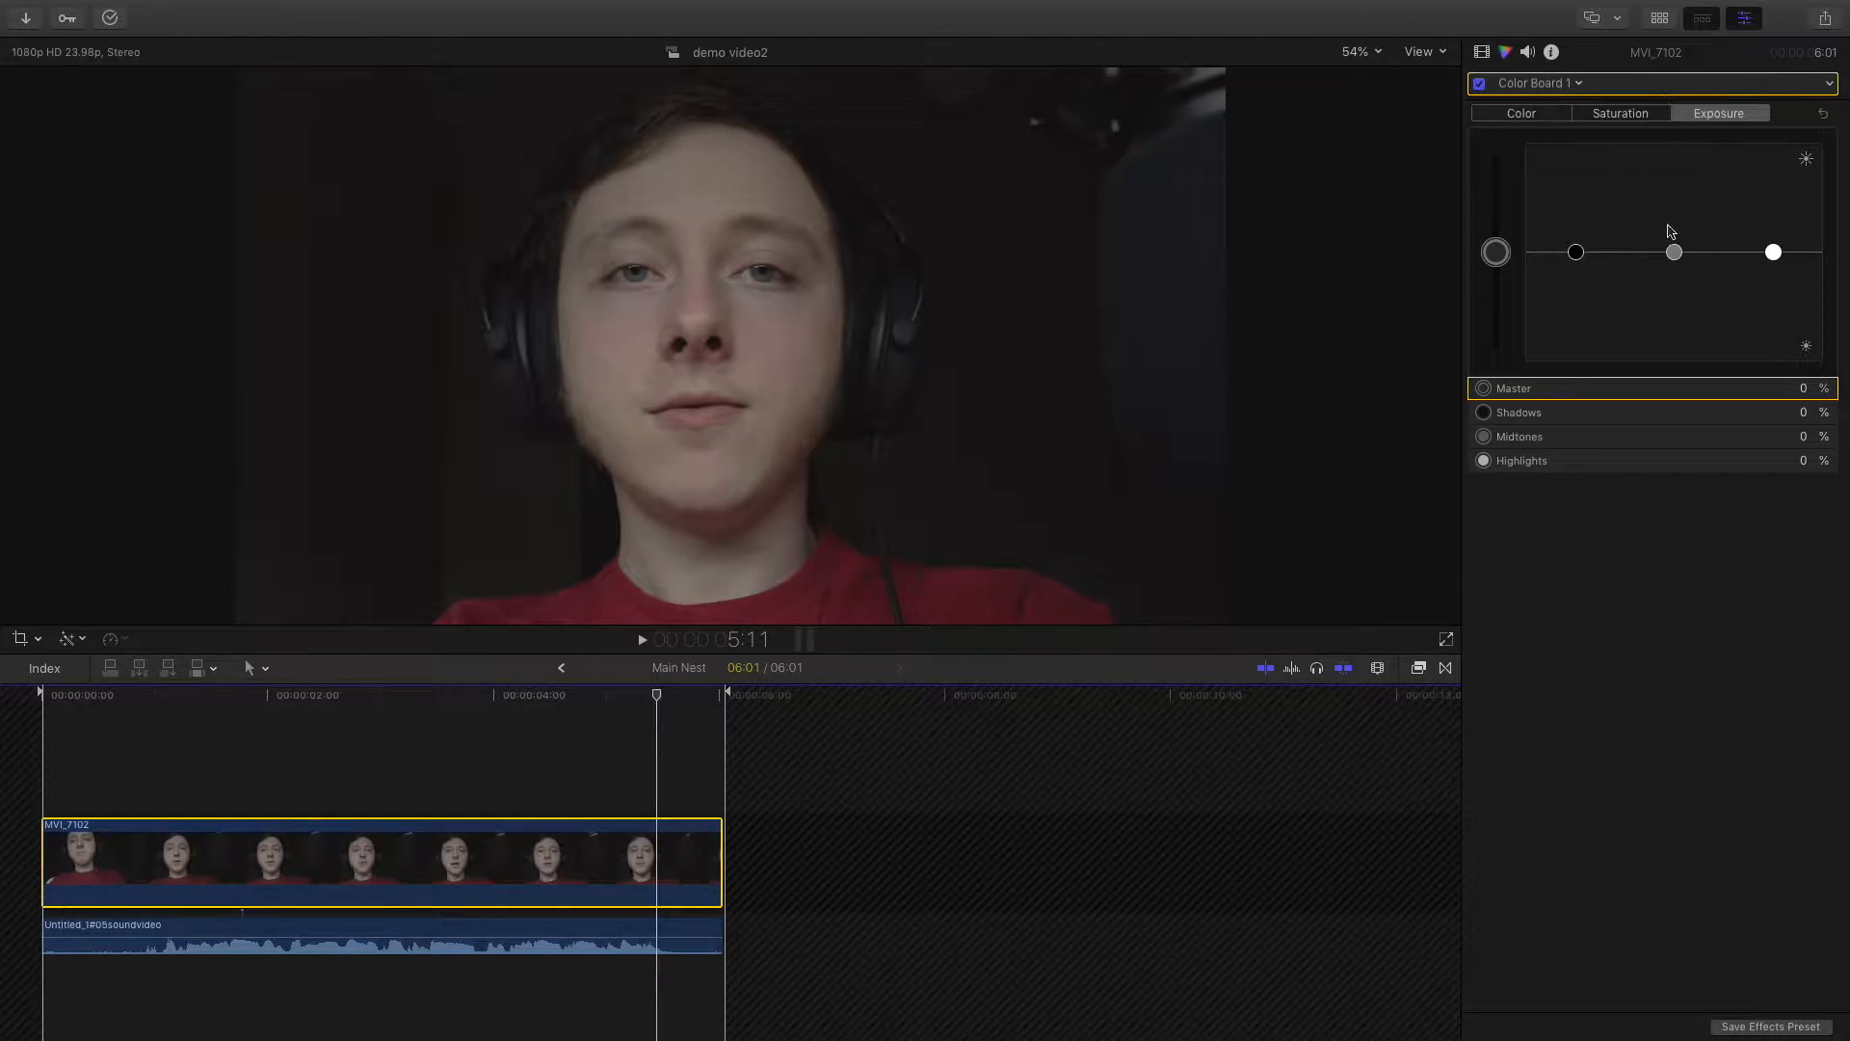
pyautogui.click(1441, 54)
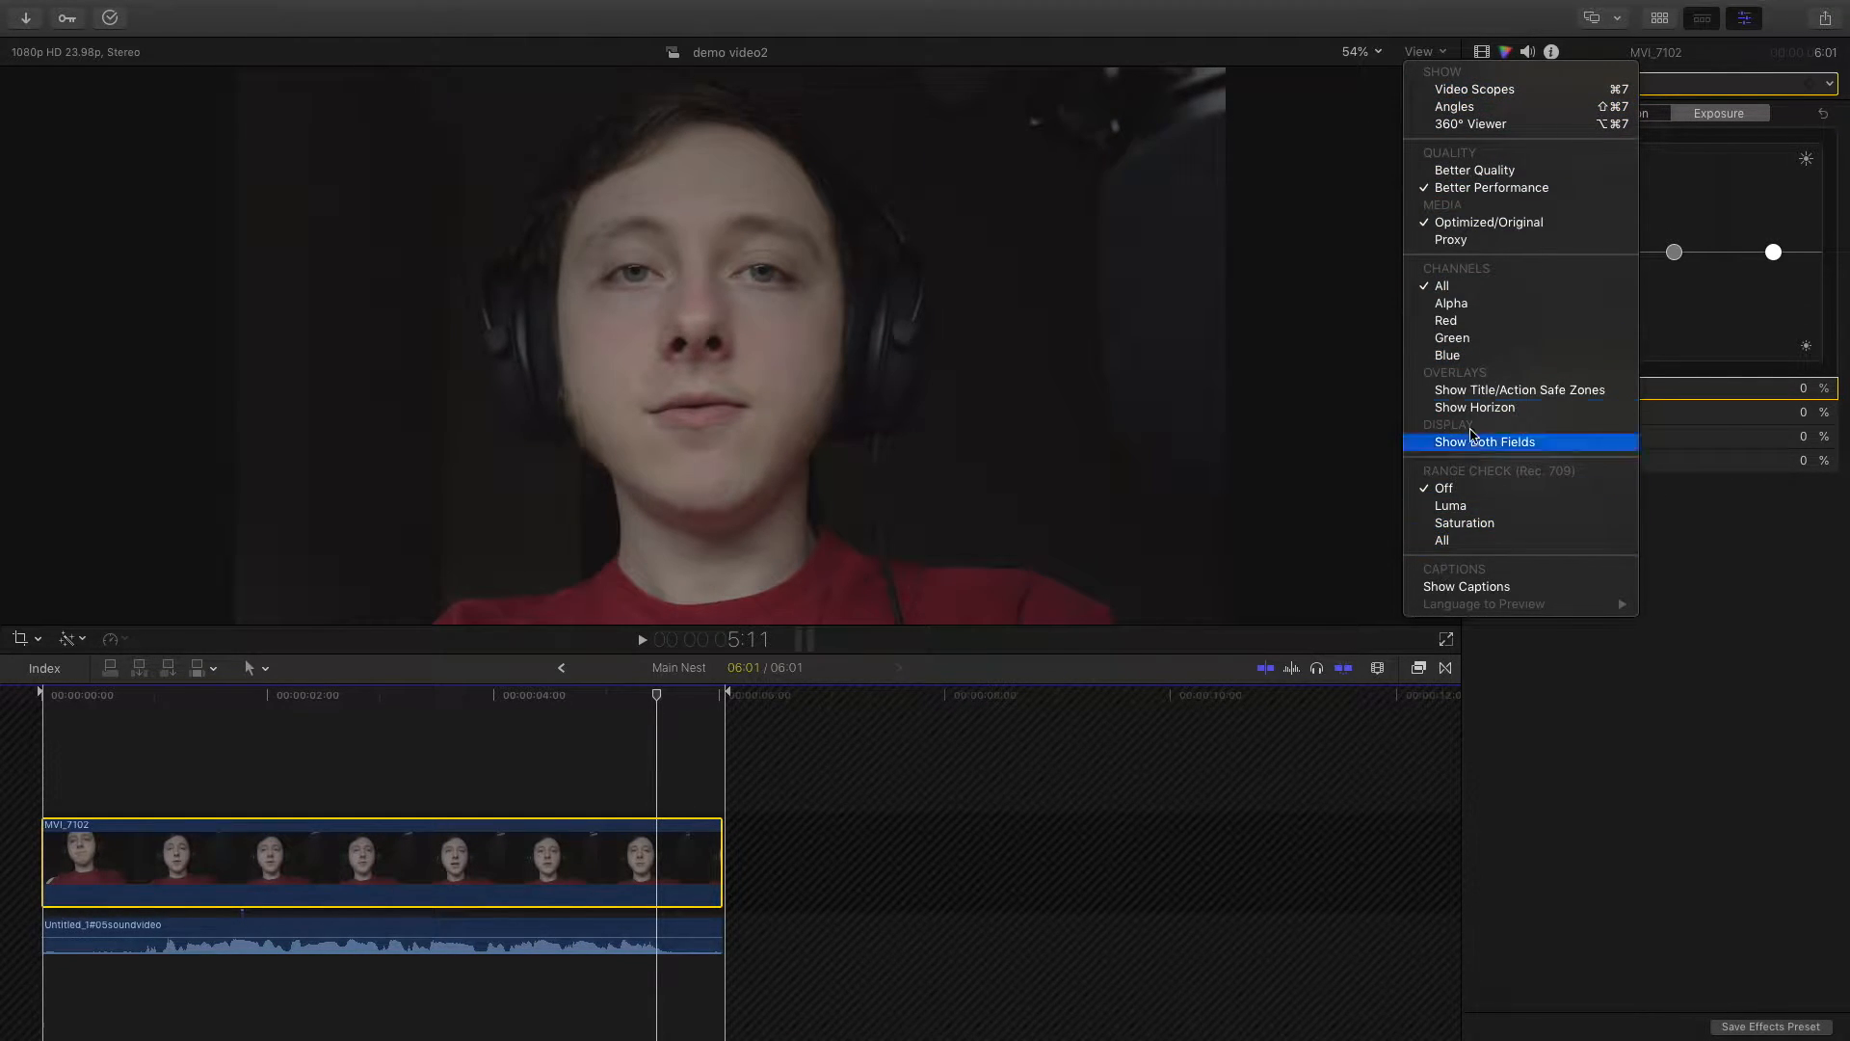
pyautogui.click(1472, 90)
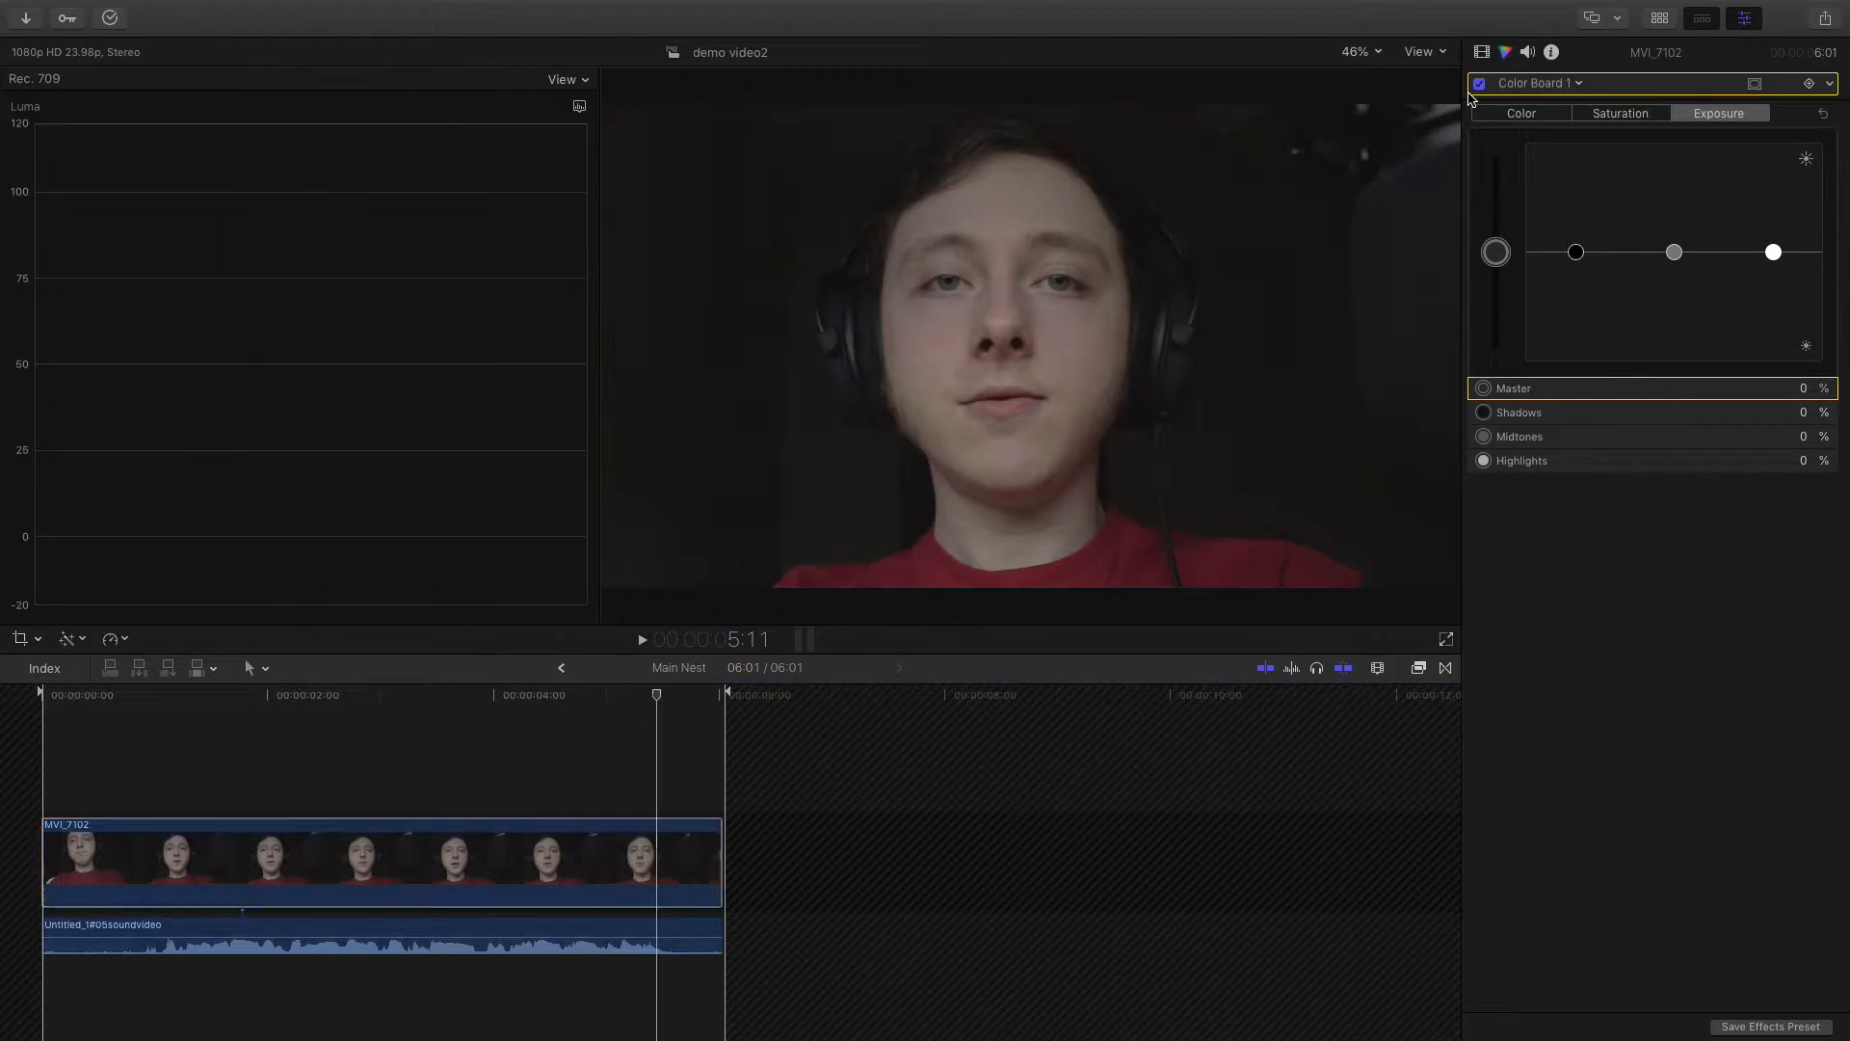
# Step: Set MVI_7102's Color Board 1 exposure to about -16% shadows, 6% midtones, and 63% highlights
pyautogui.moveTo(1581, 256); pyautogui.dragTo(1577, 273)
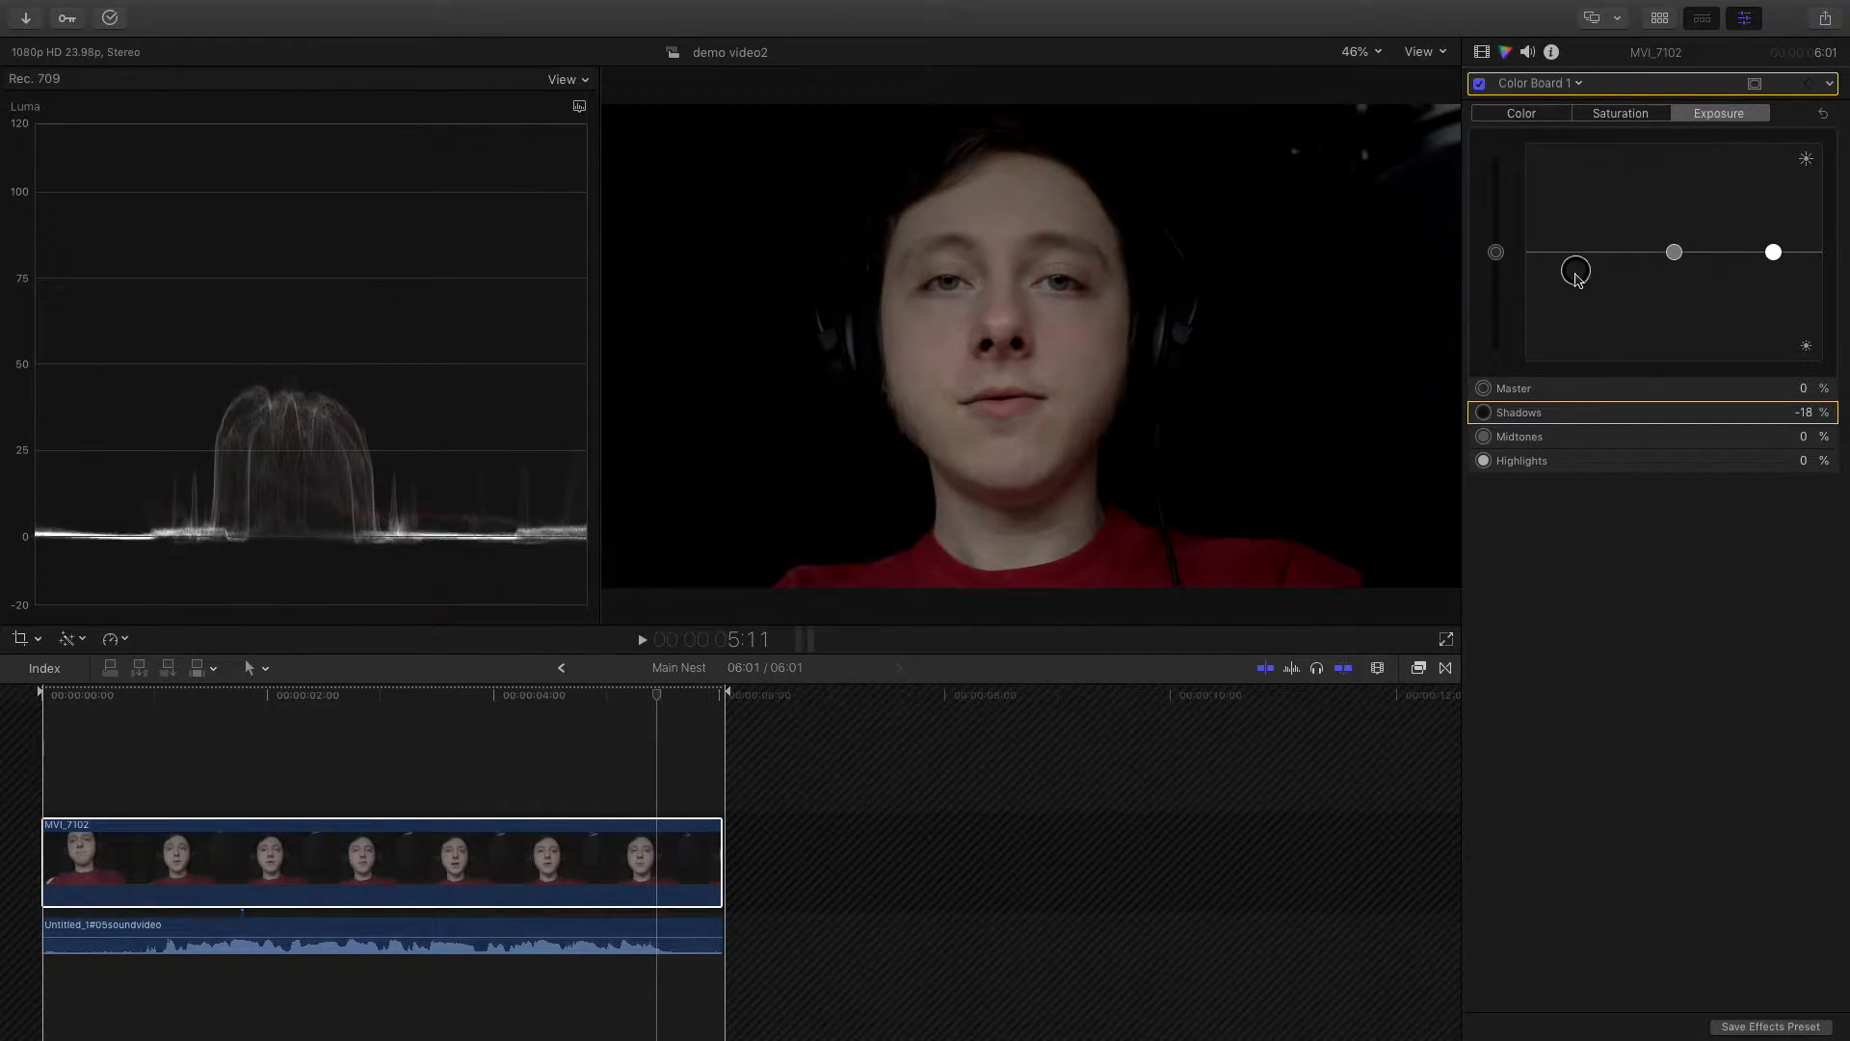
pyautogui.moveTo(1670, 258); pyautogui.dragTo(1775, 211)
pyautogui.moveTo(1671, 260); pyautogui.dragTo(1674, 245)
pyautogui.click(1774, 202)
pyautogui.moveTo(1776, 204); pyautogui.dragTo(1776, 188)
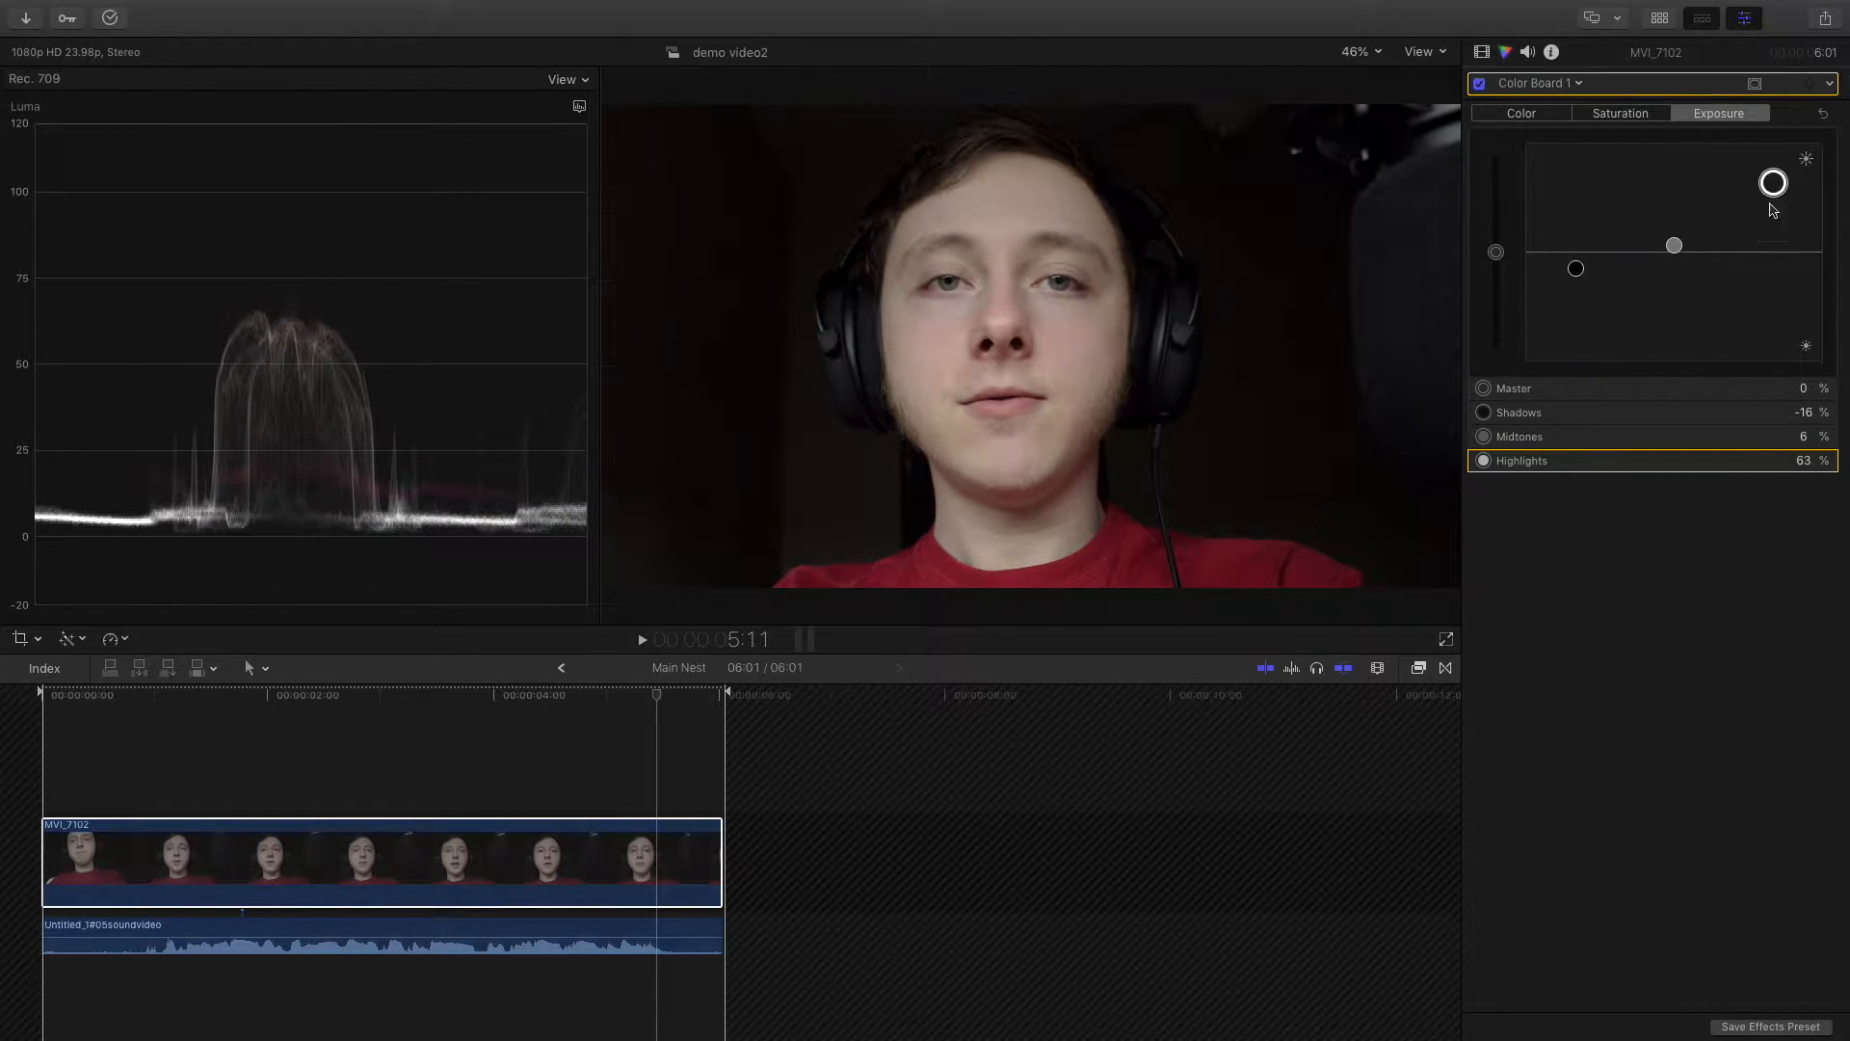
# Step: Move the playhead to 3:09 and toggle Color Board 1 off and on to compare the image before and after correction
pyautogui.click(422, 858)
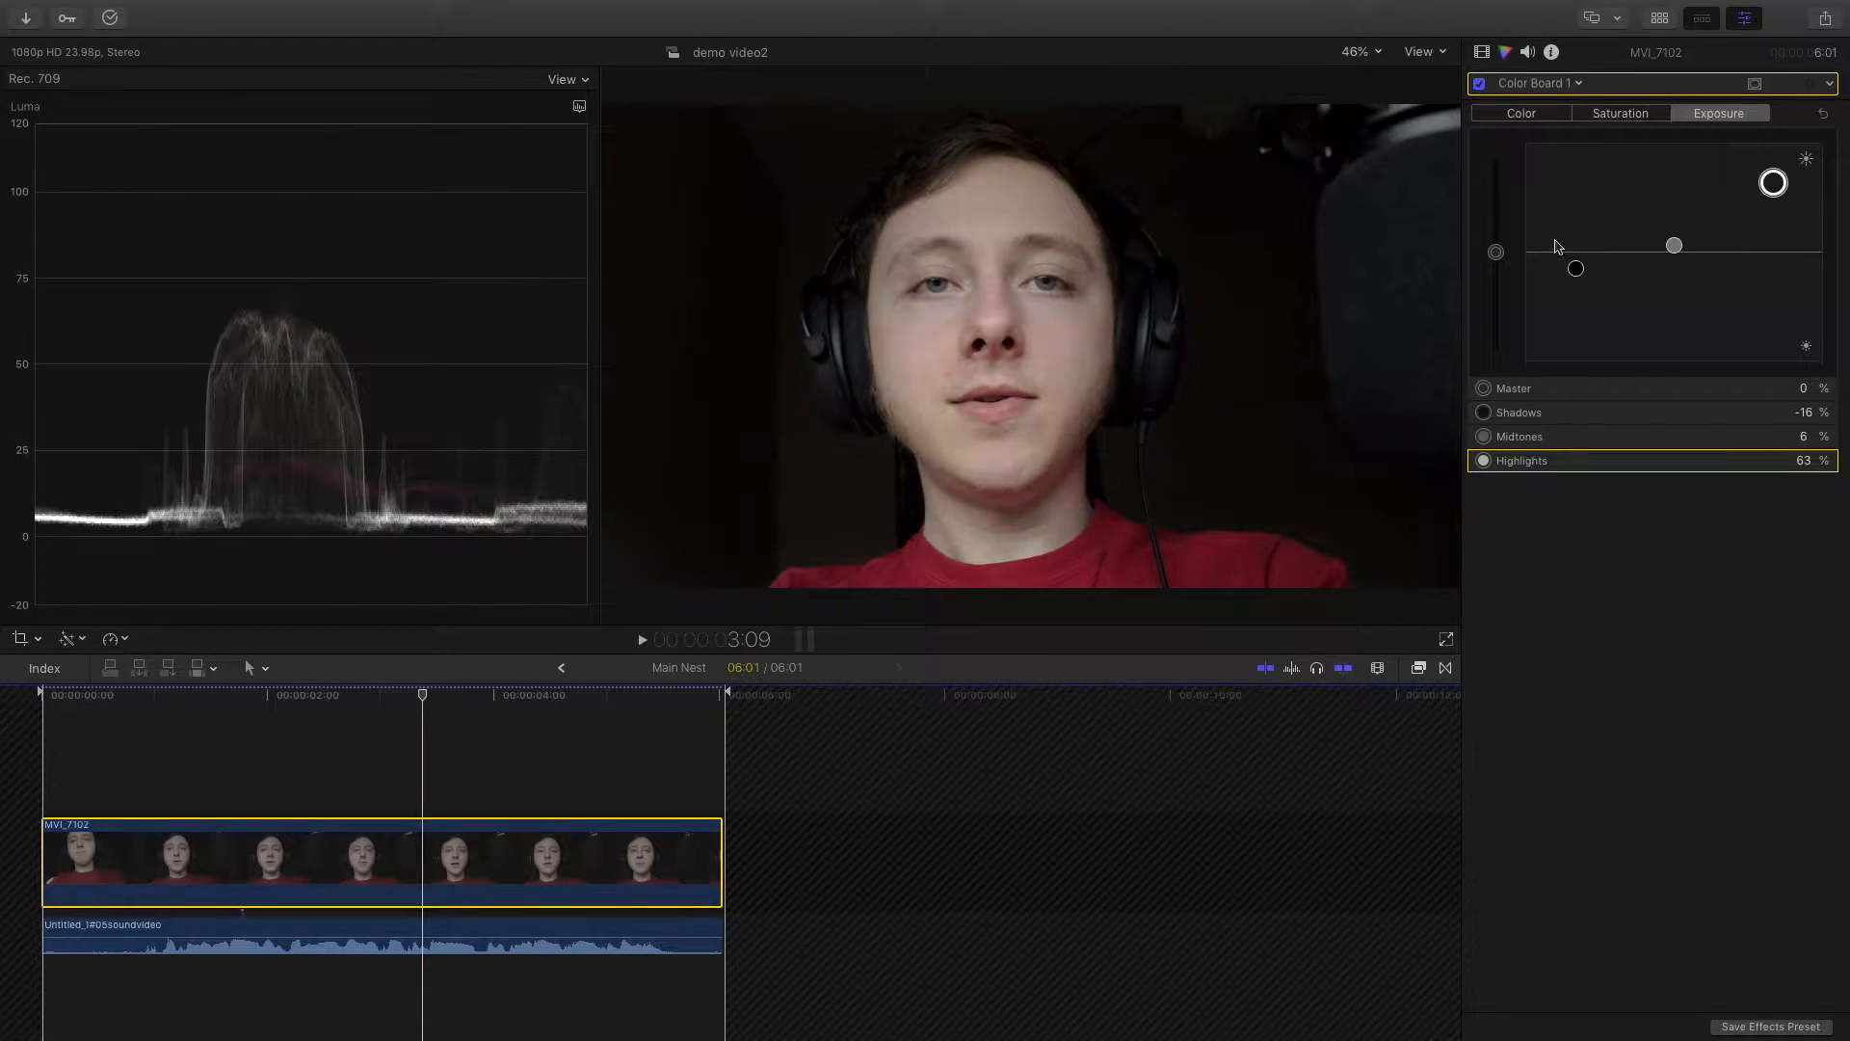
pyautogui.click(1479, 84)
pyautogui.click(1479, 84)
pyautogui.click(1479, 84)
pyautogui.click(1479, 83)
# Step: Add a second Color Board and a Color Wheels correction to MVI_7102
pyautogui.click(1580, 85)
pyautogui.click(1587, 166)
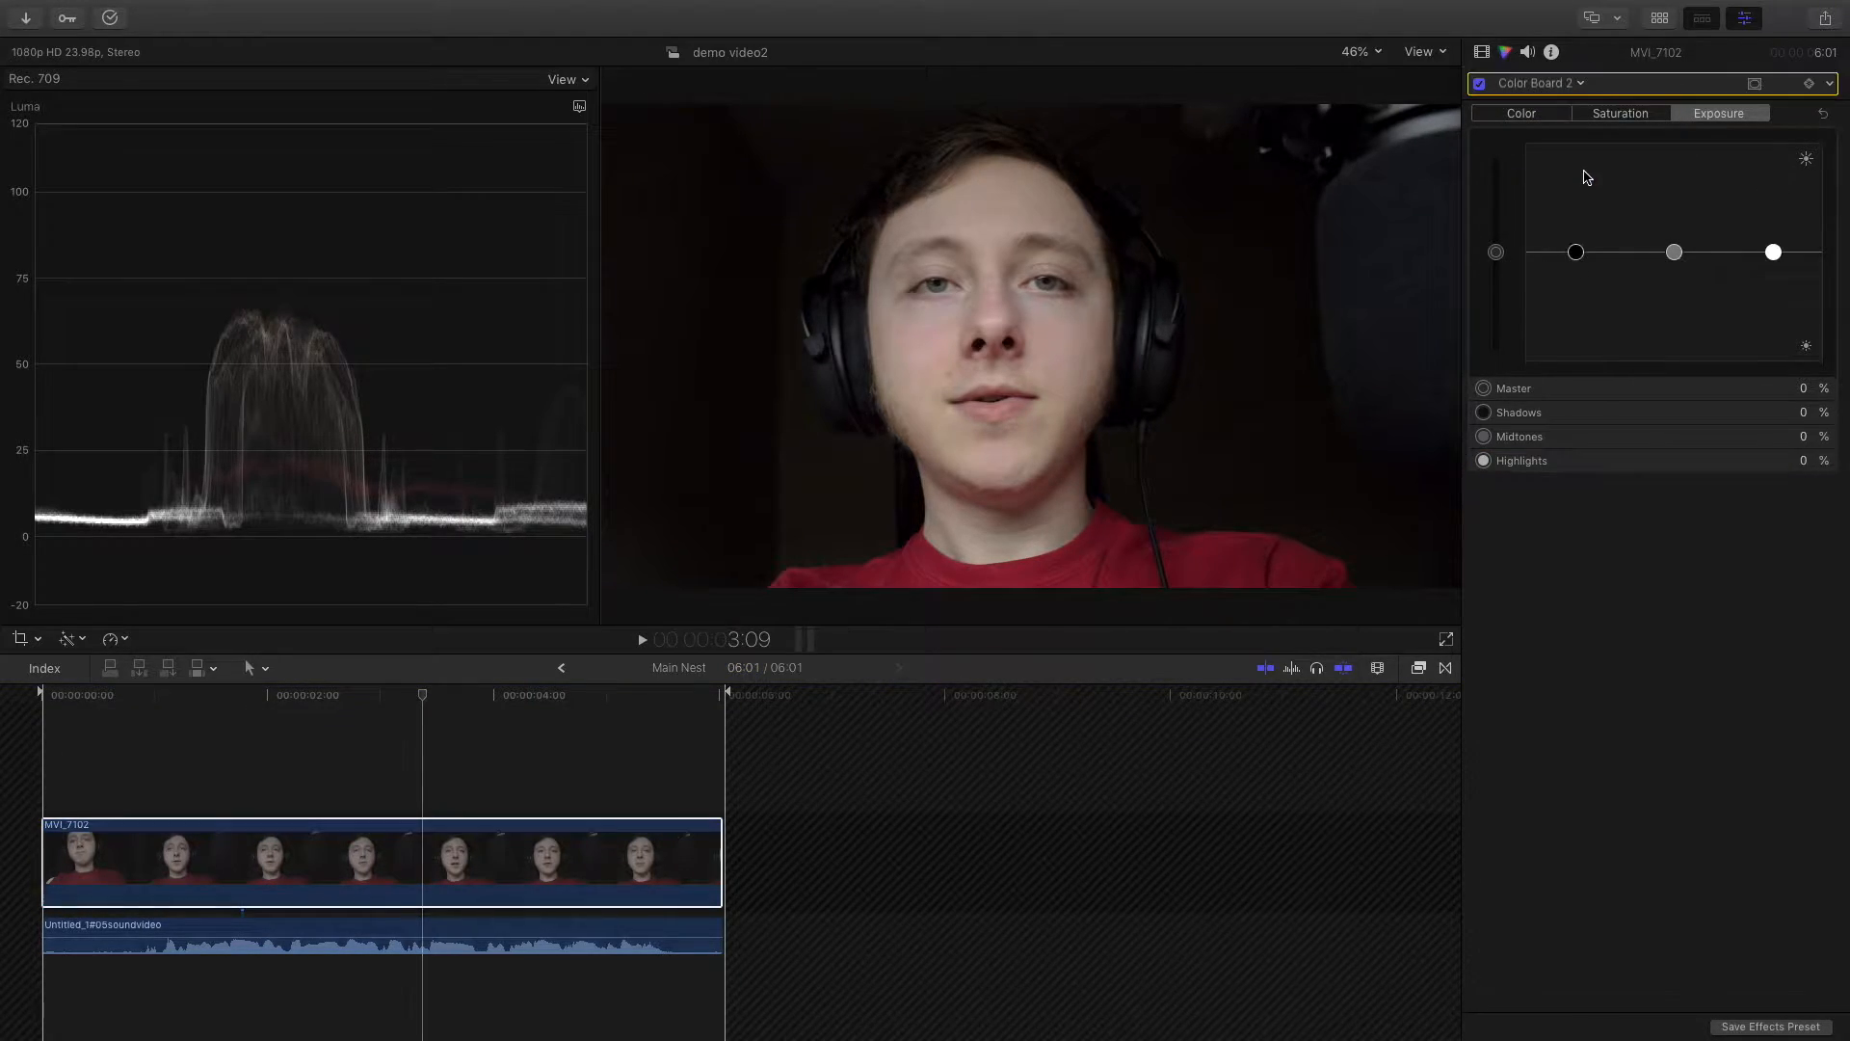
pyautogui.click(1564, 86)
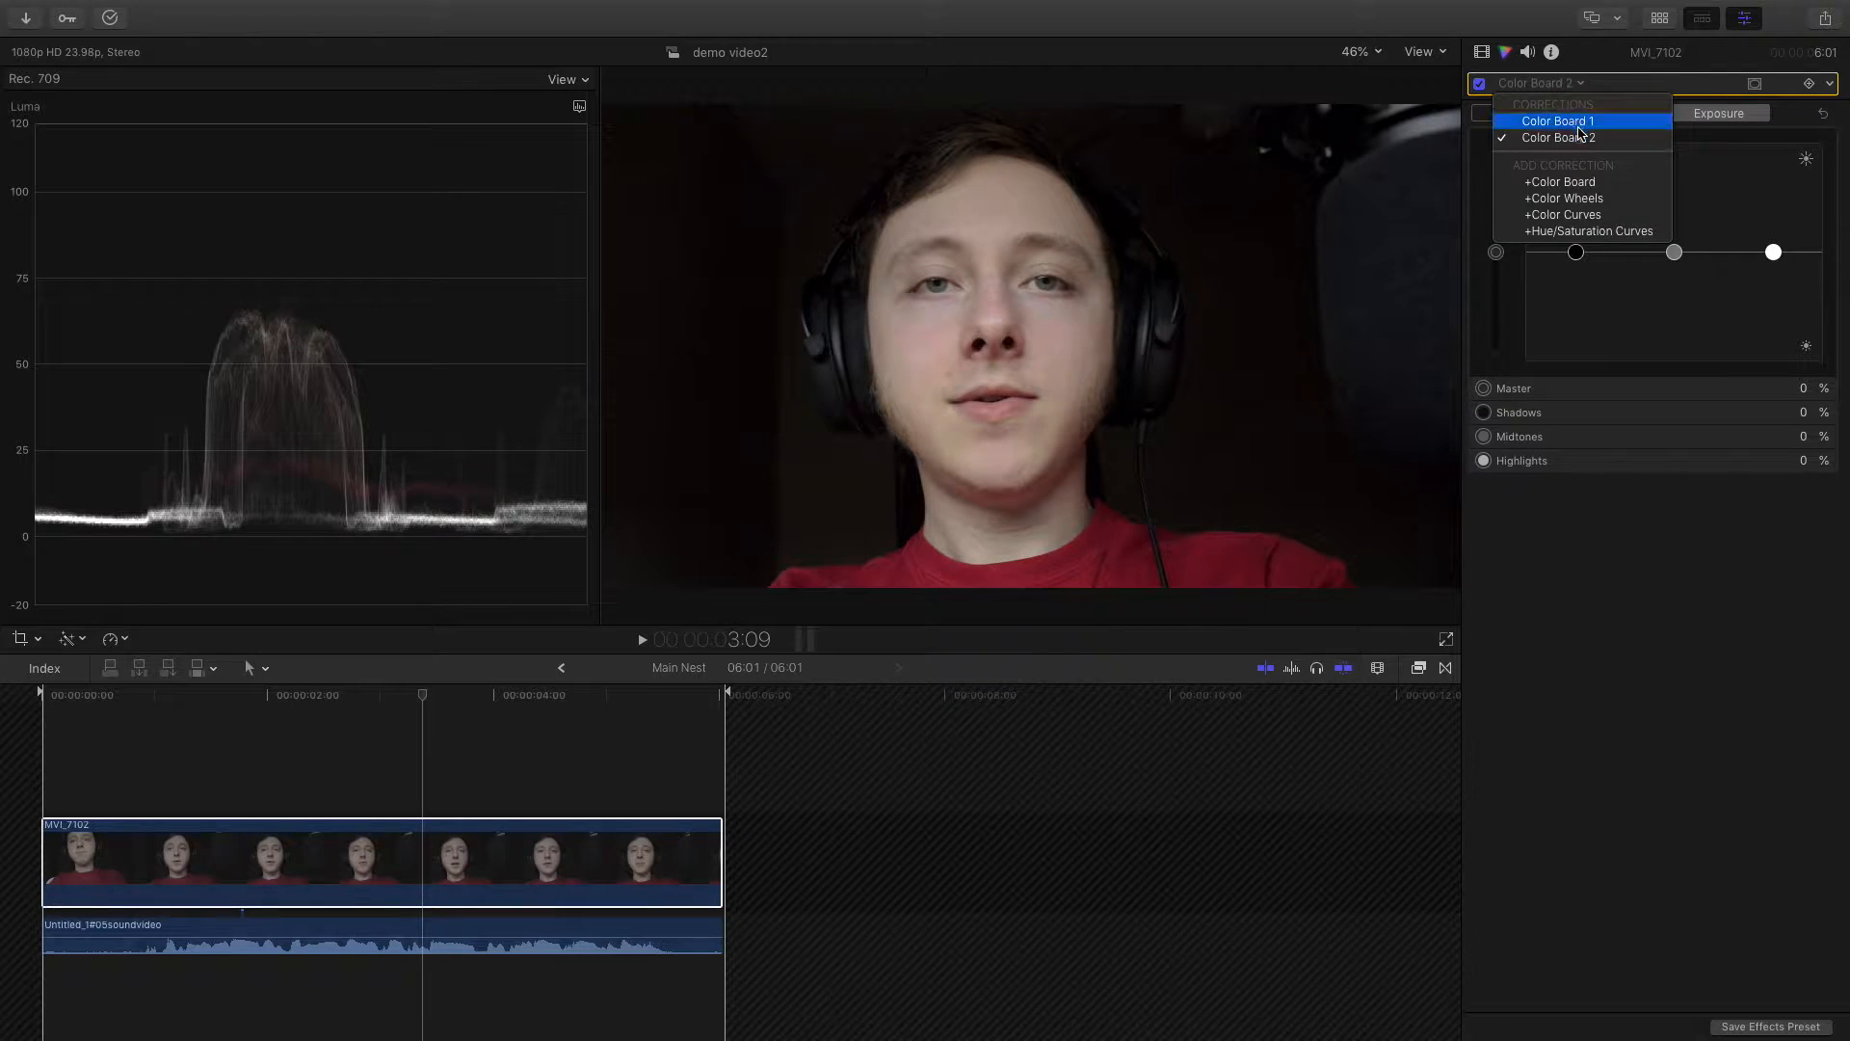
pyautogui.click(1585, 199)
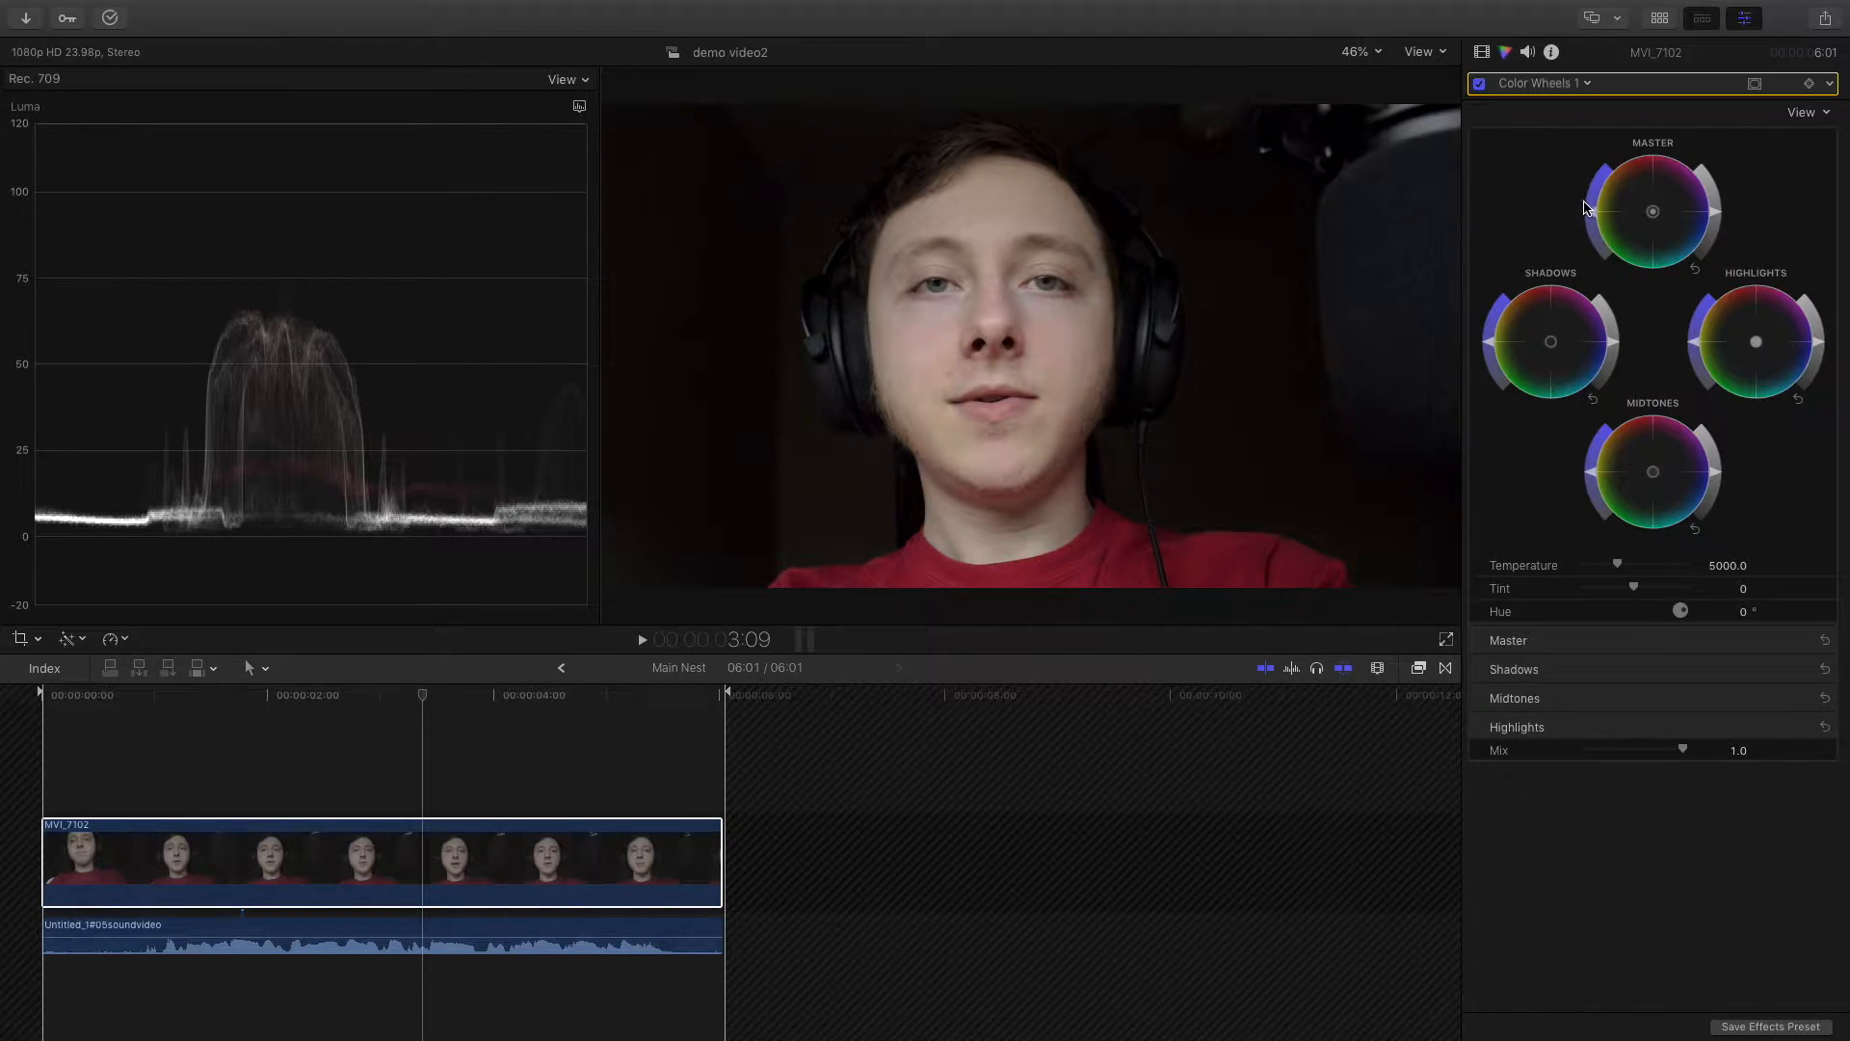
# Step: Add Color Curves and Hue/Saturation Curves corrections to MVI_7102, and return to Color Board 1
pyautogui.click(1568, 89)
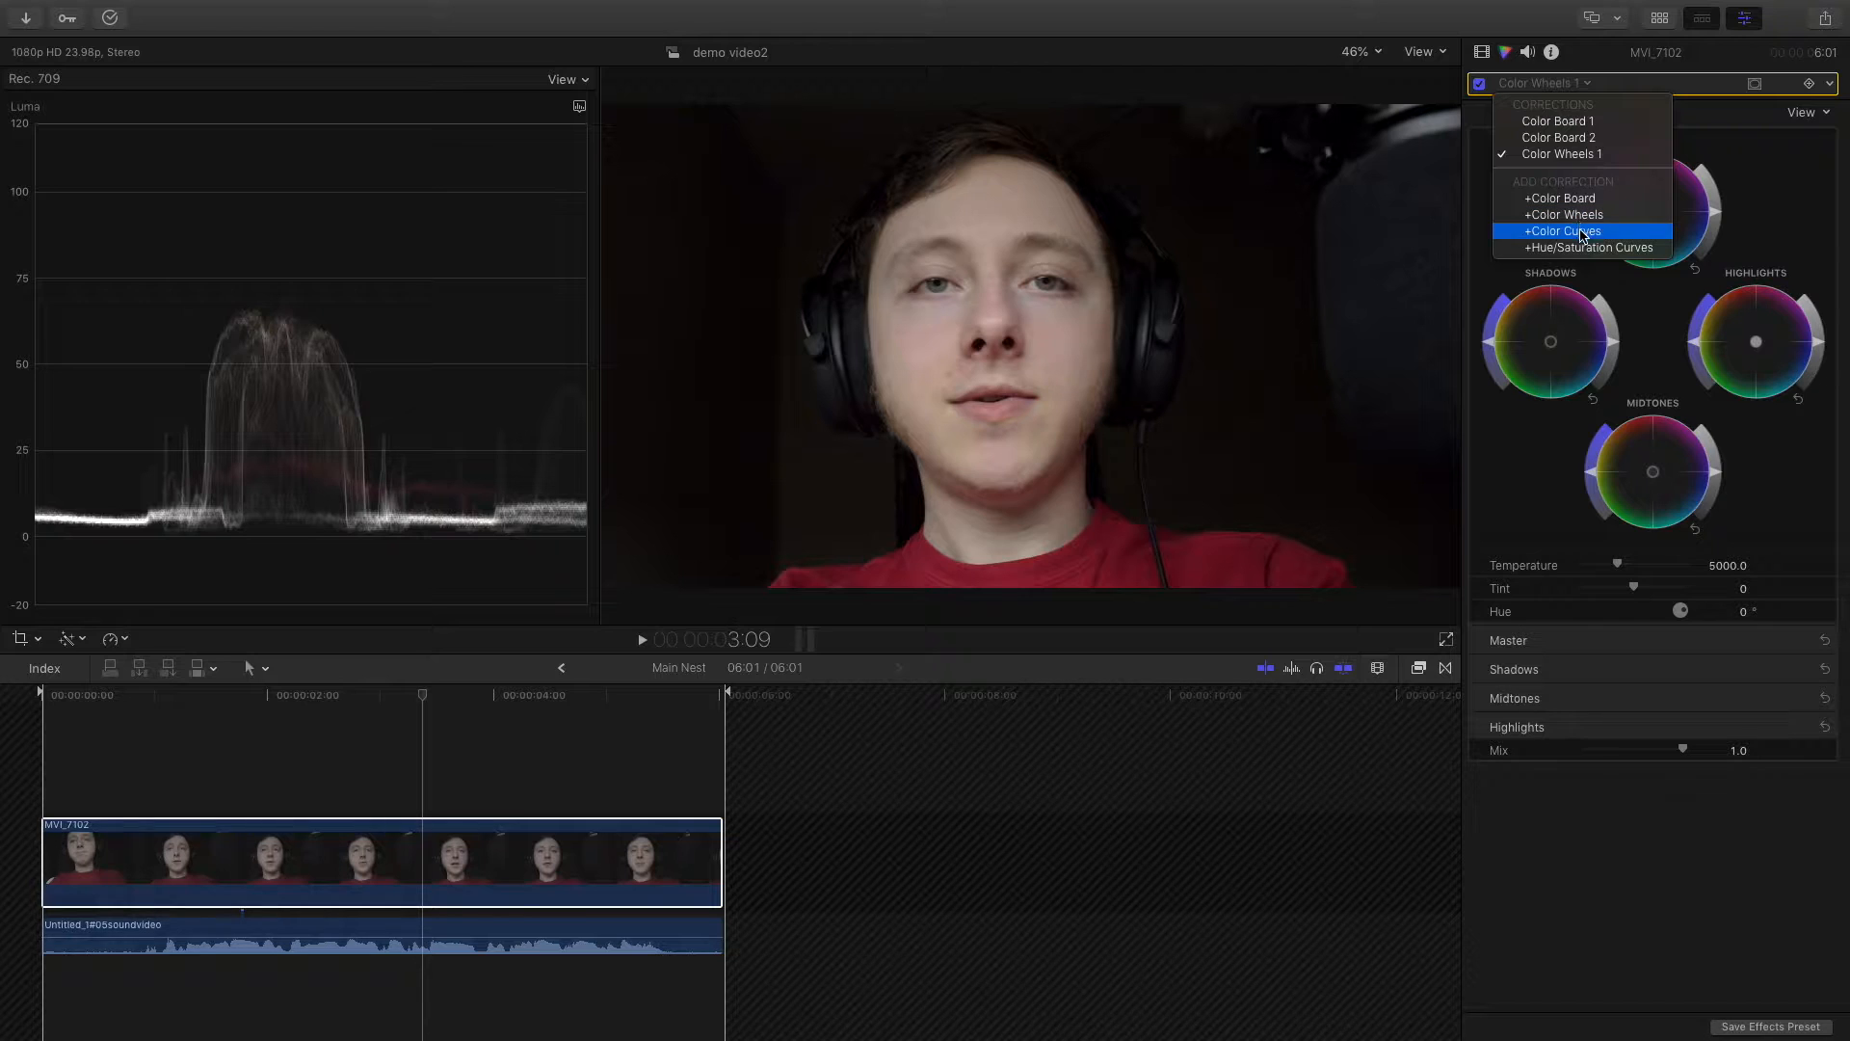
pyautogui.click(1583, 233)
pyautogui.click(1574, 87)
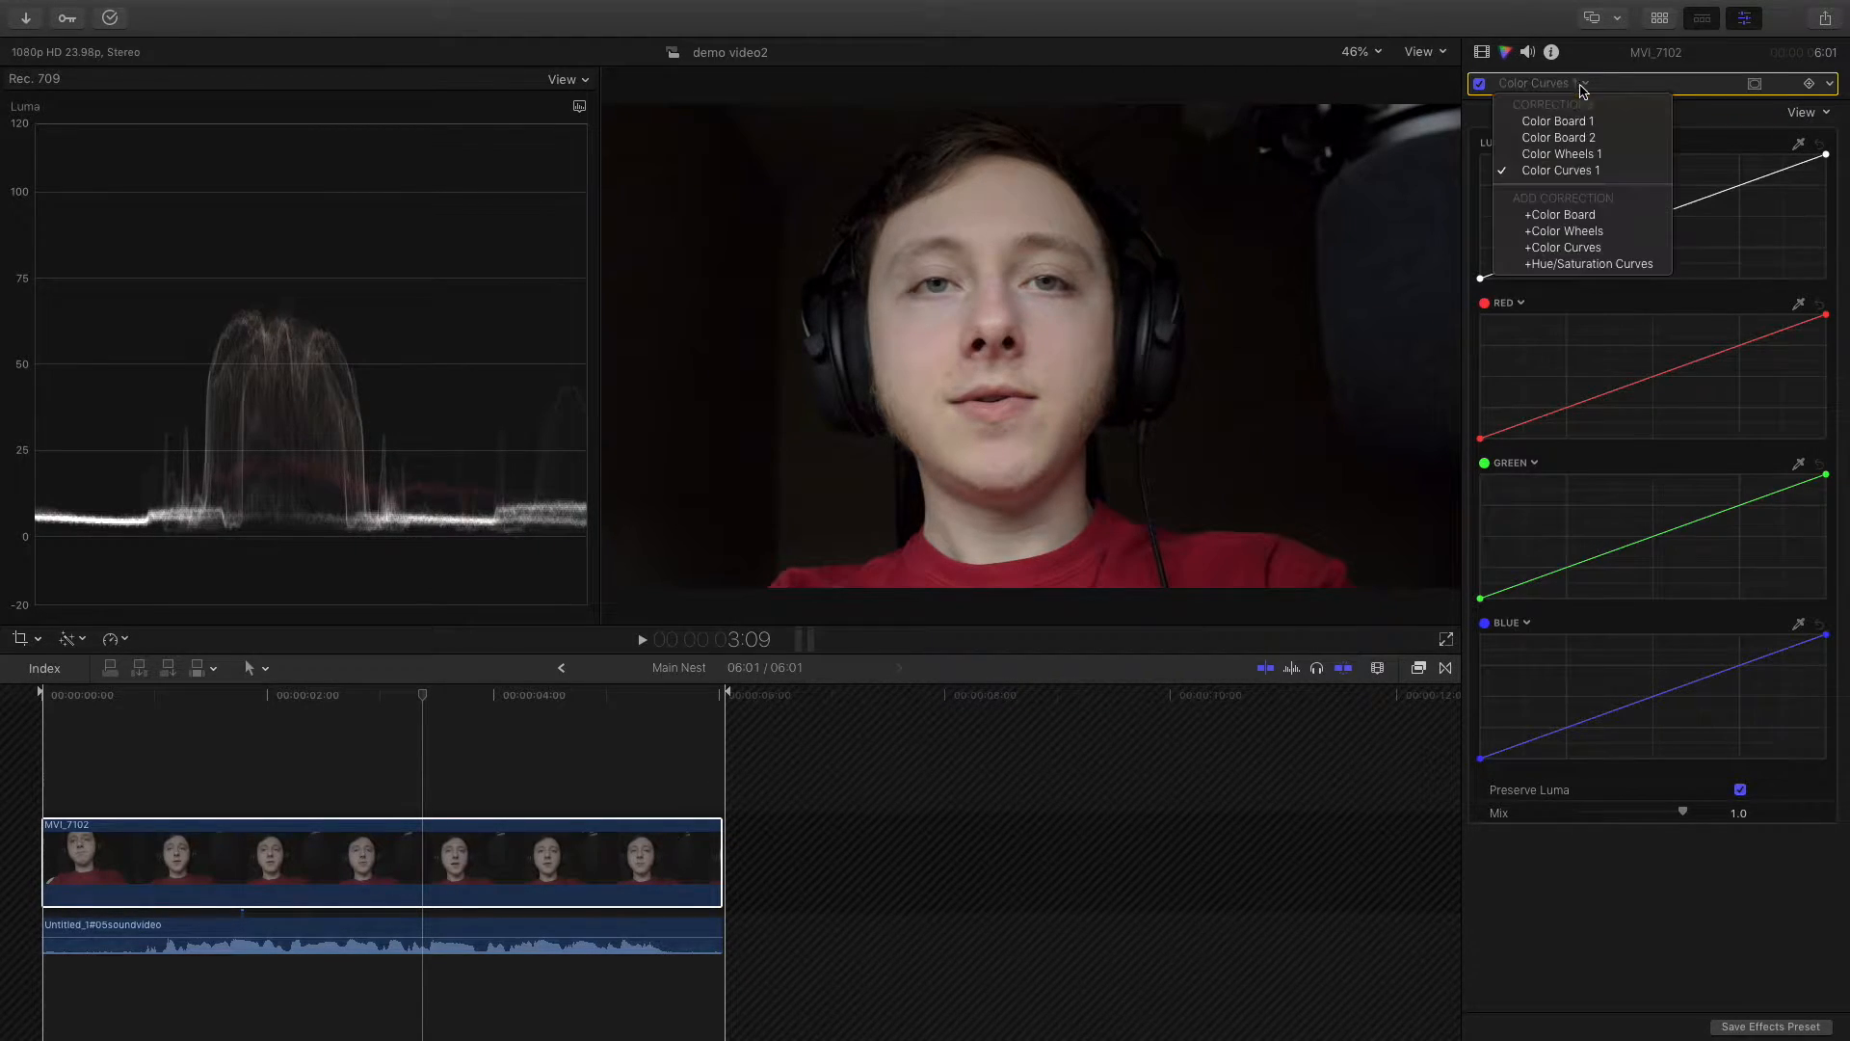
pyautogui.click(1592, 264)
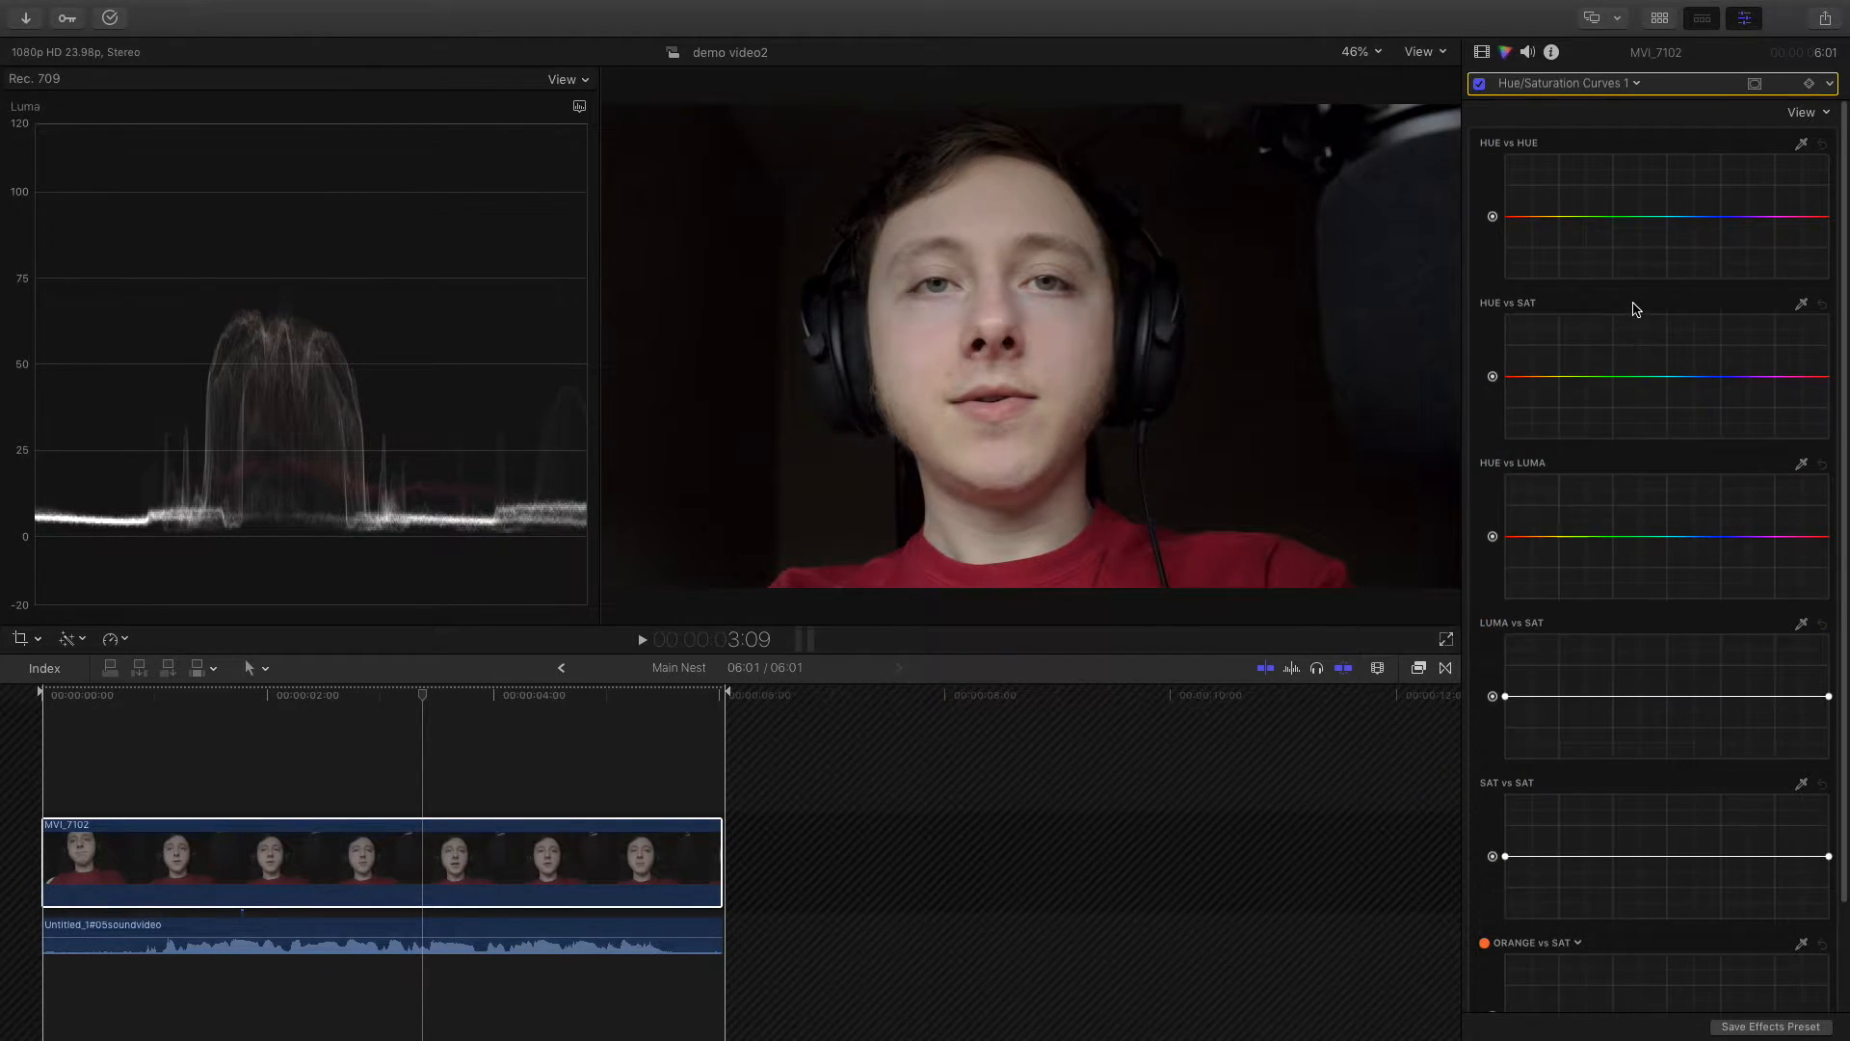
pyautogui.click(1548, 83)
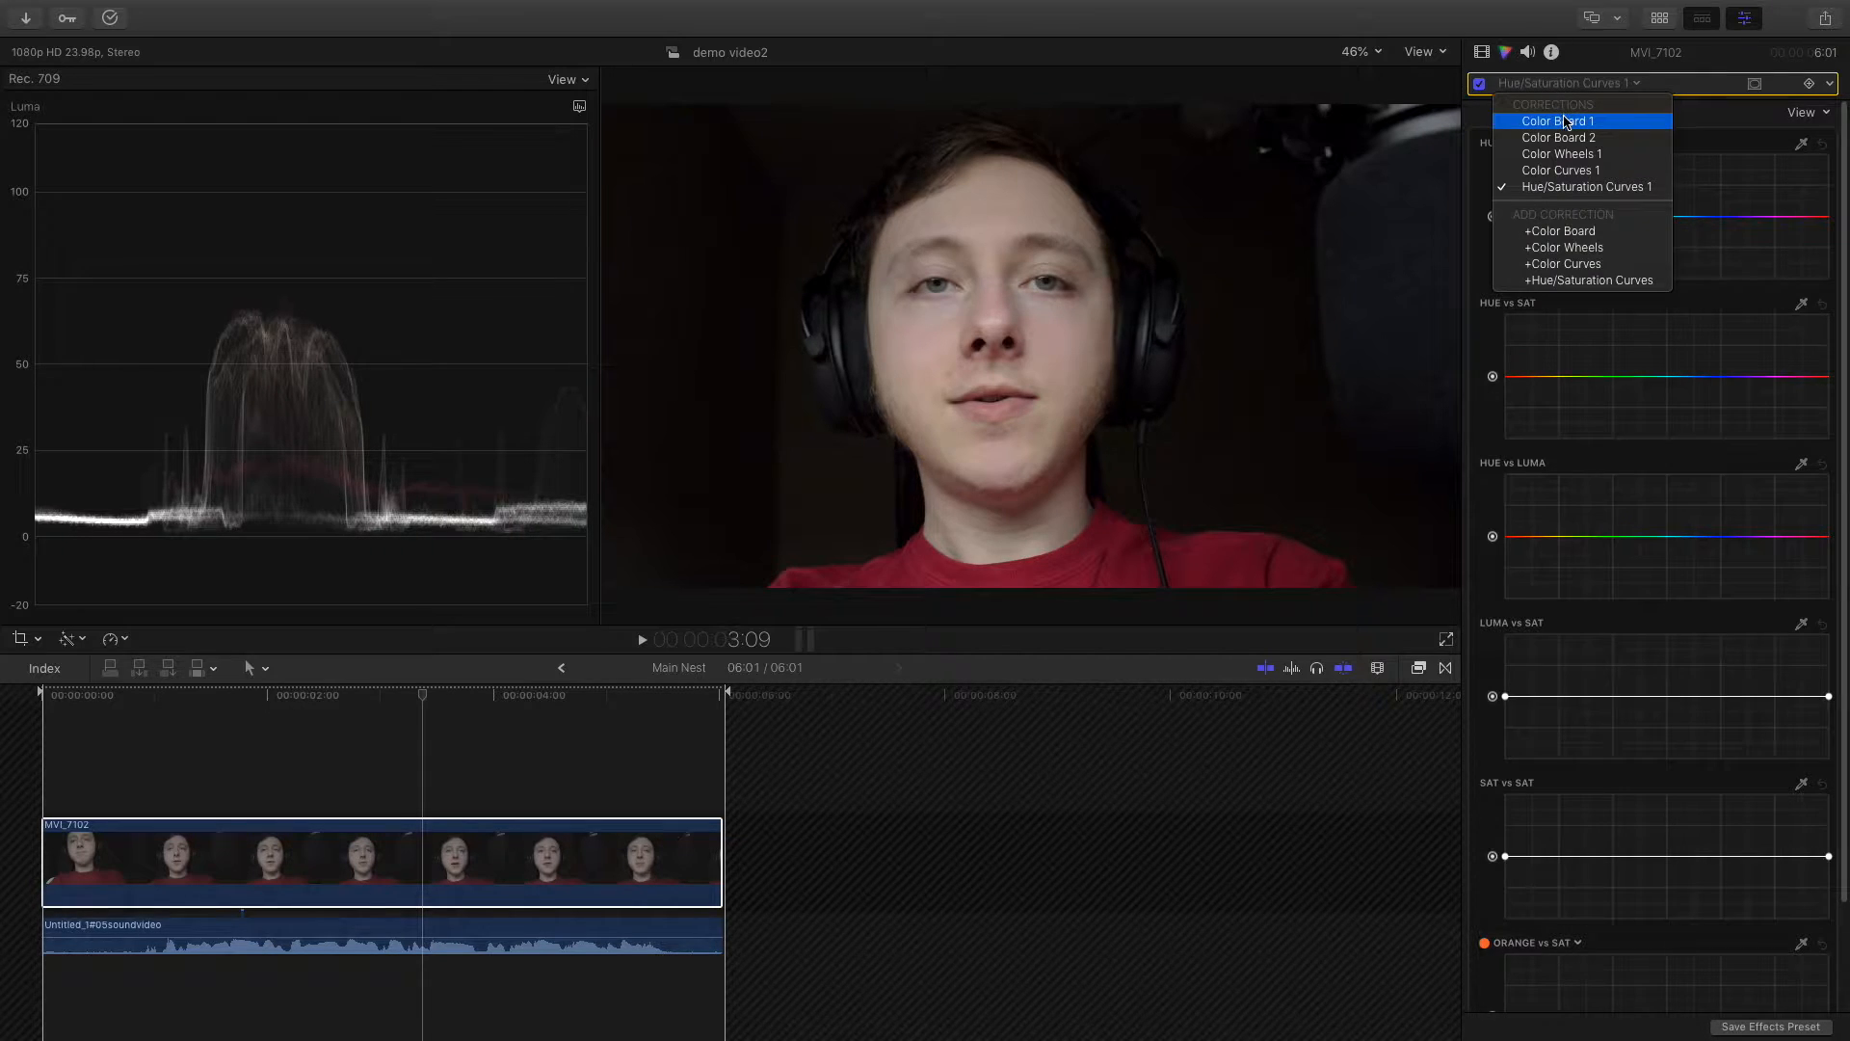
pyautogui.click(1565, 121)
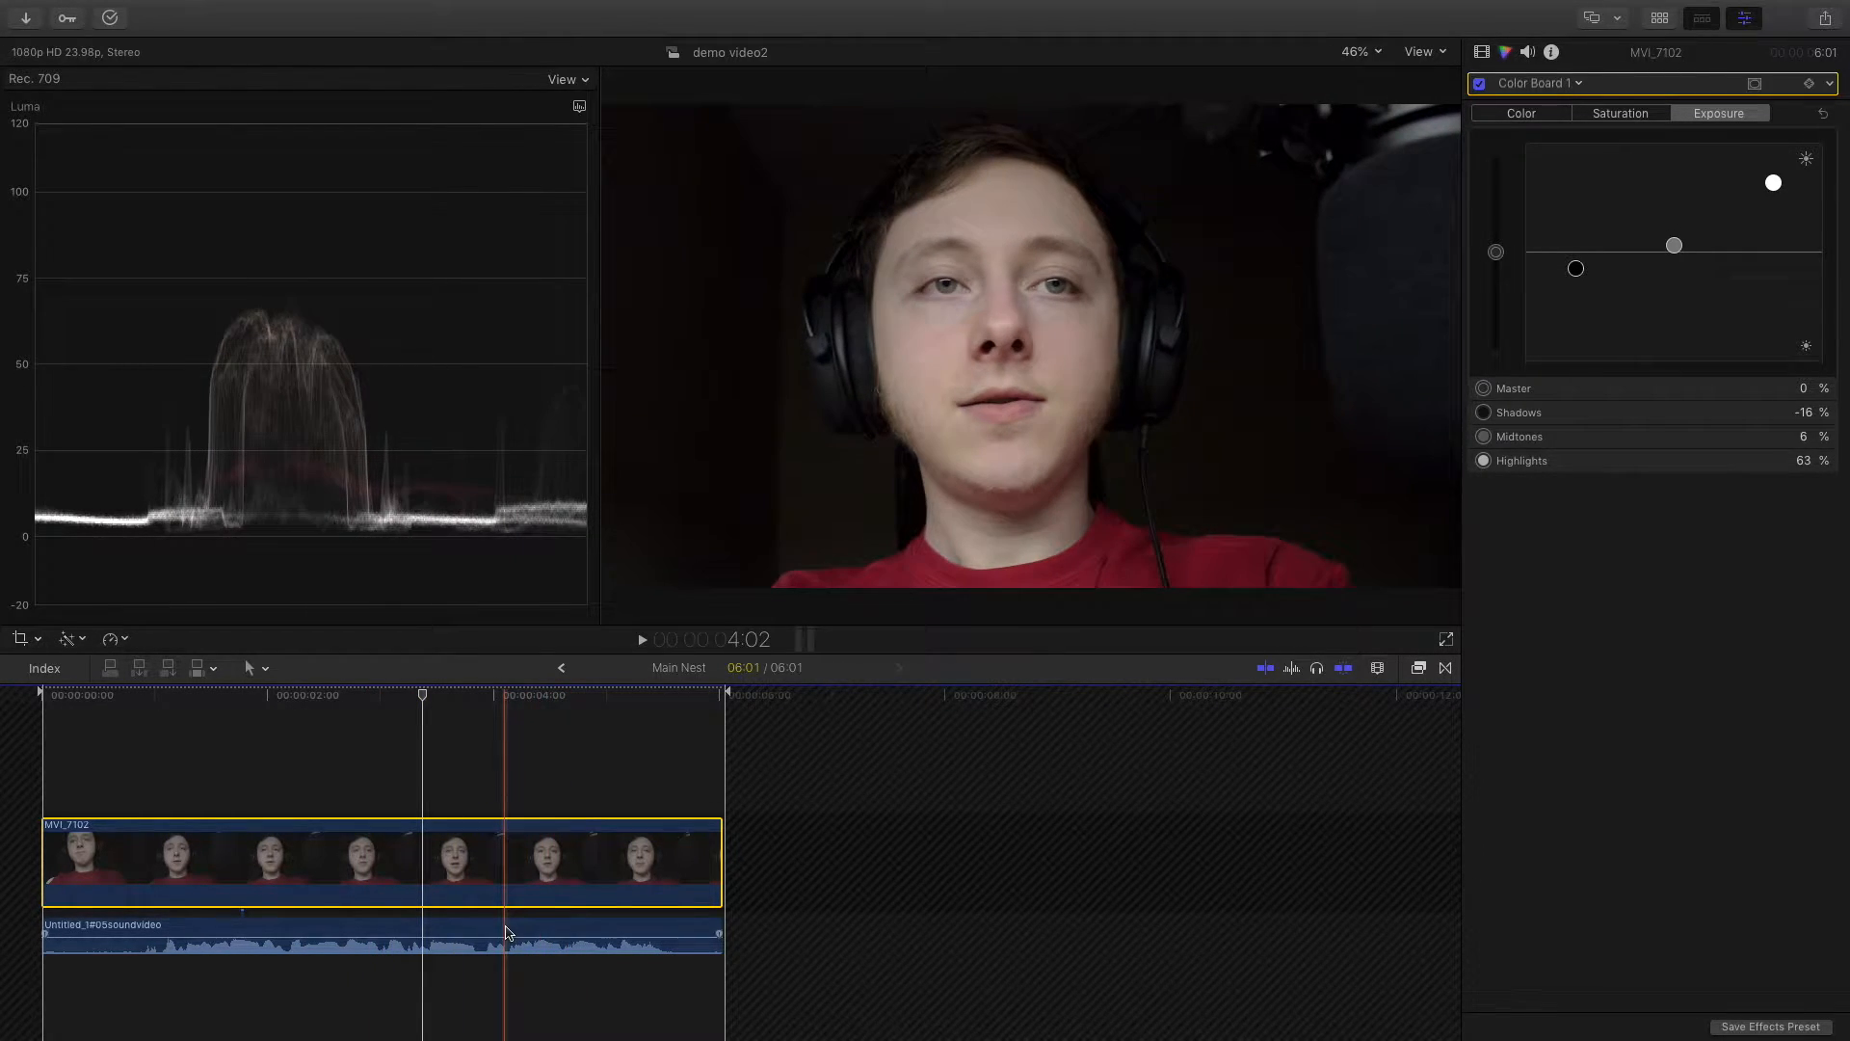
# Step: Apply the Compressor effect from the Levels audio category to the Untitled_1#05soundvideo clip
pyautogui.click(508, 932)
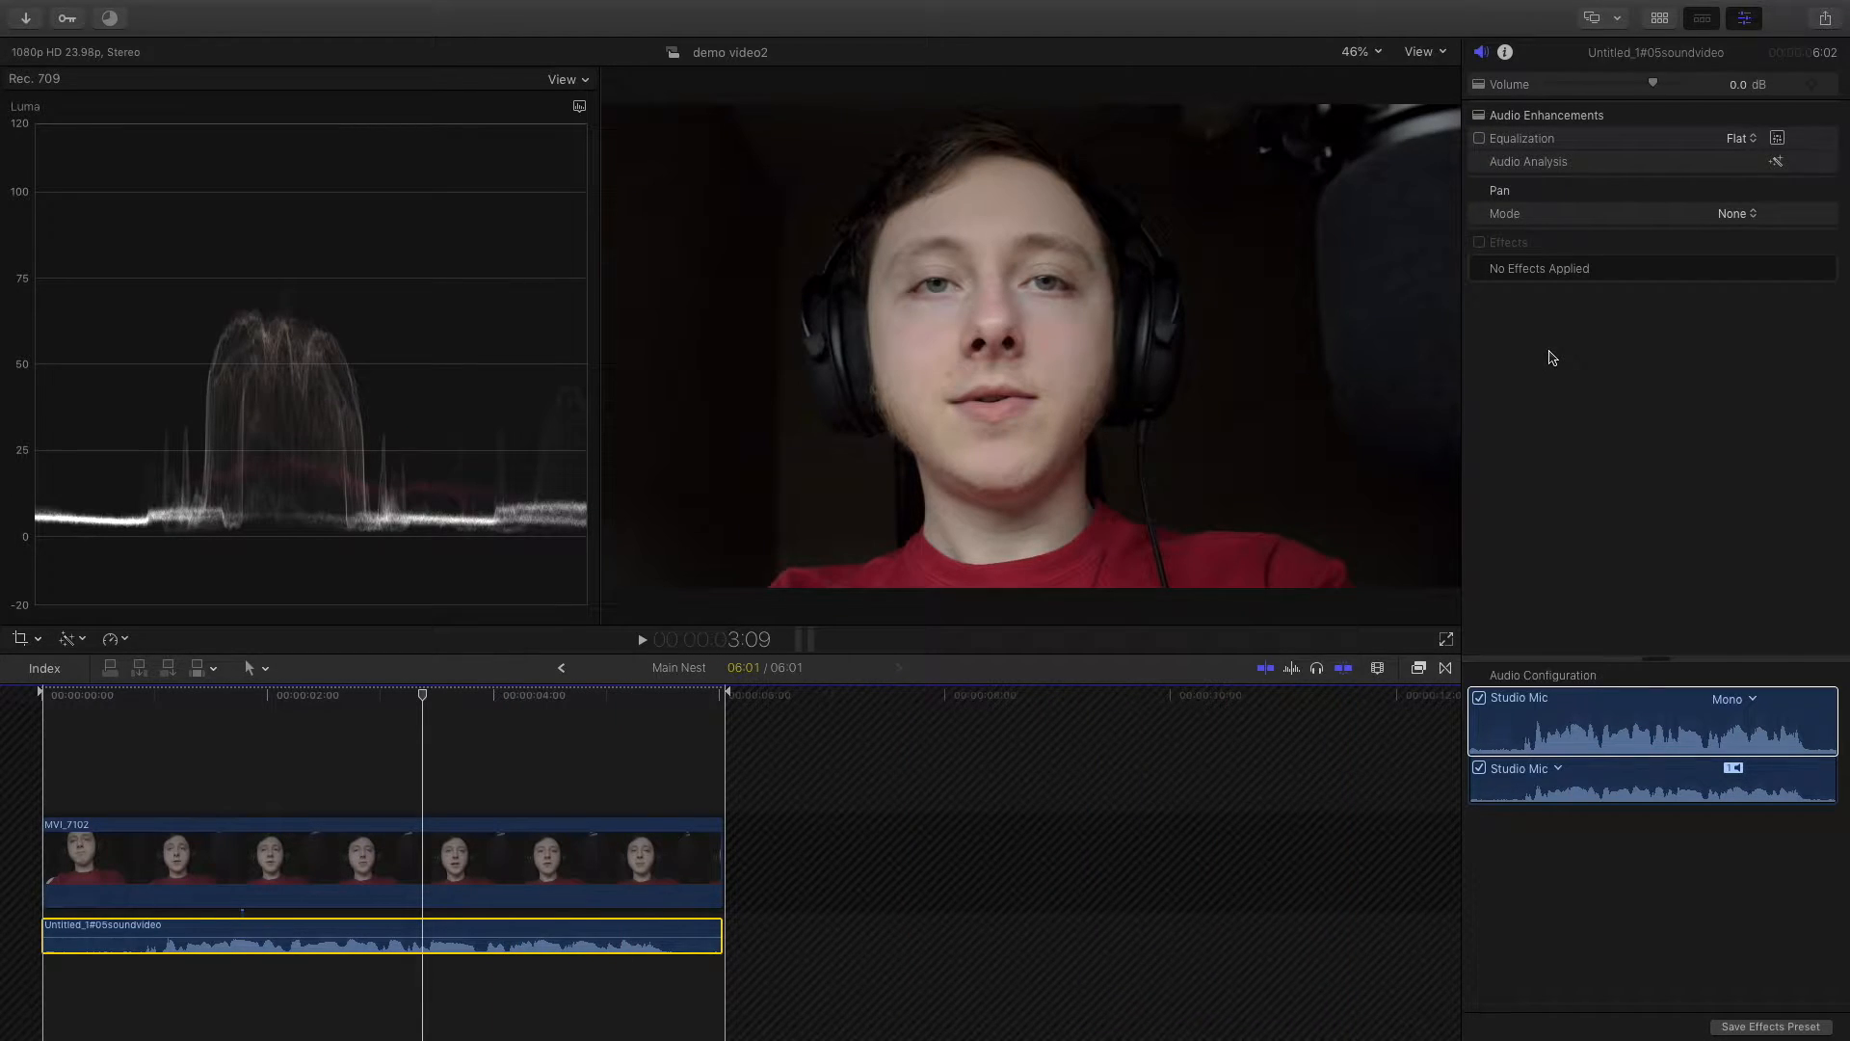
pyautogui.moveTo(1549, 161)
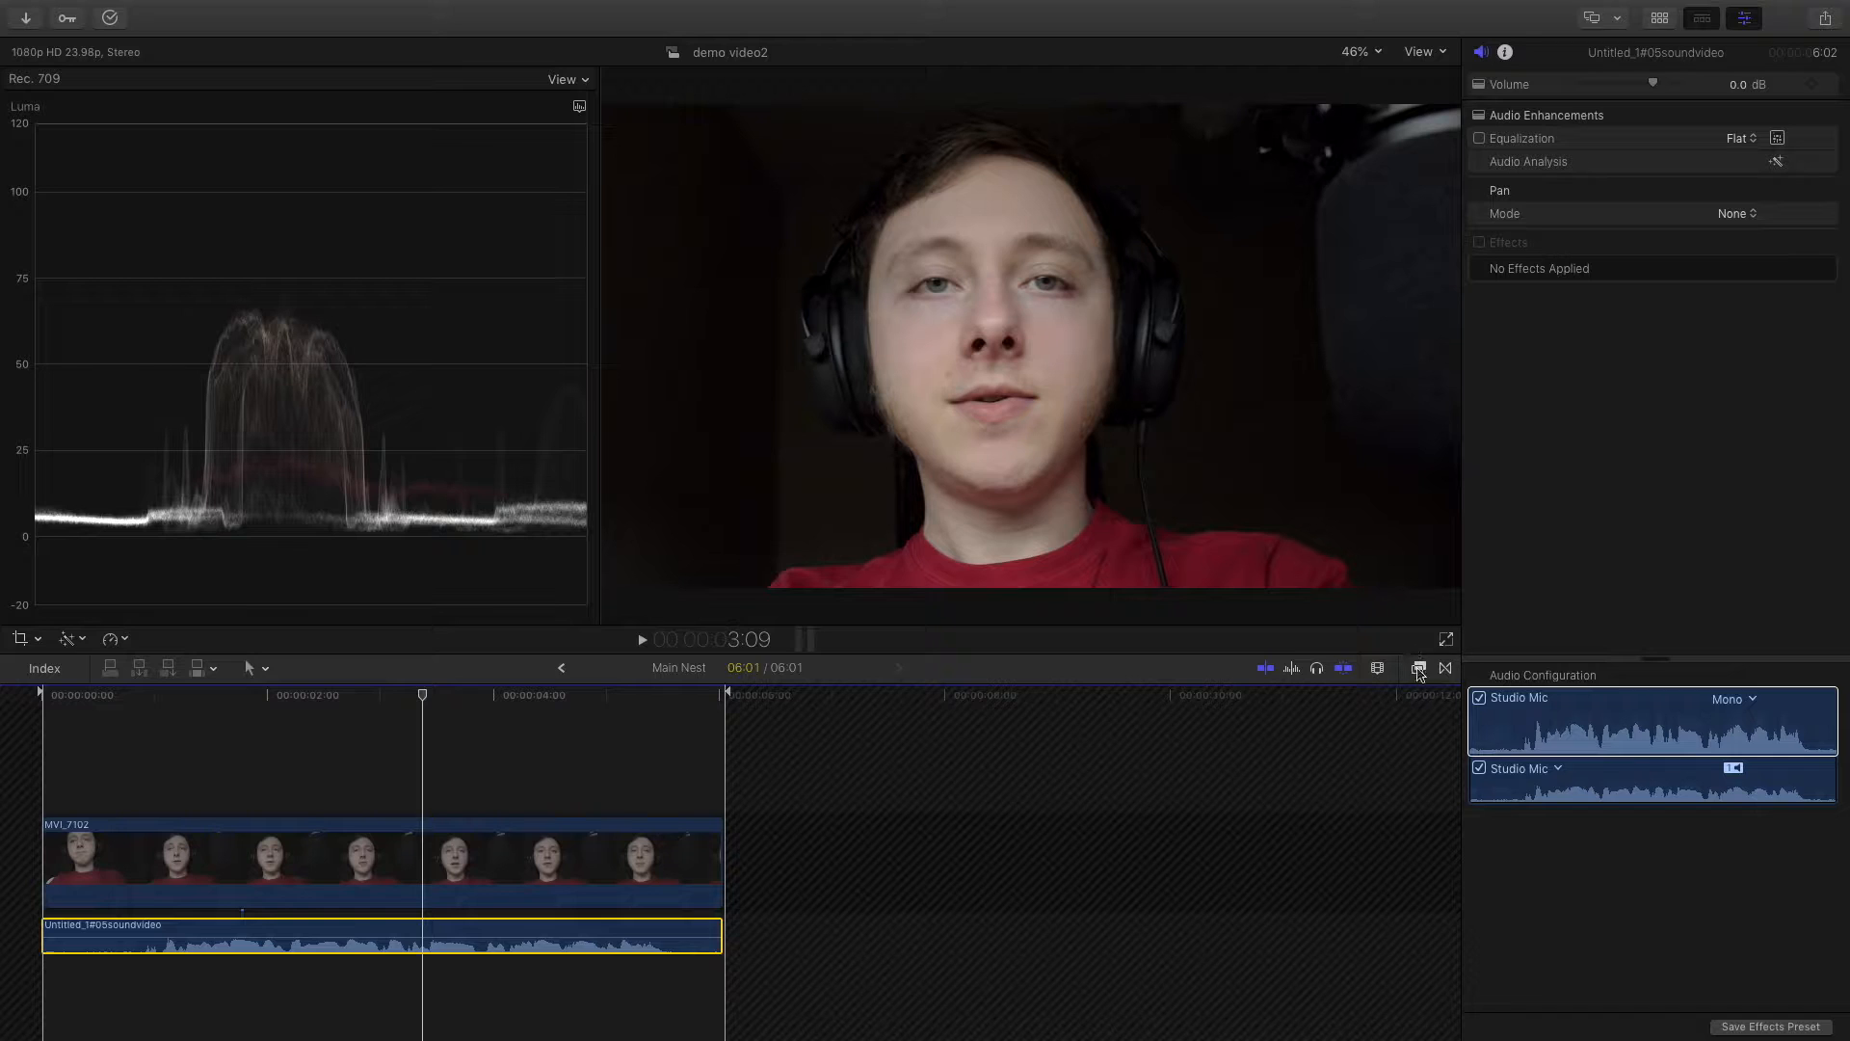
pyautogui.click(1418, 669)
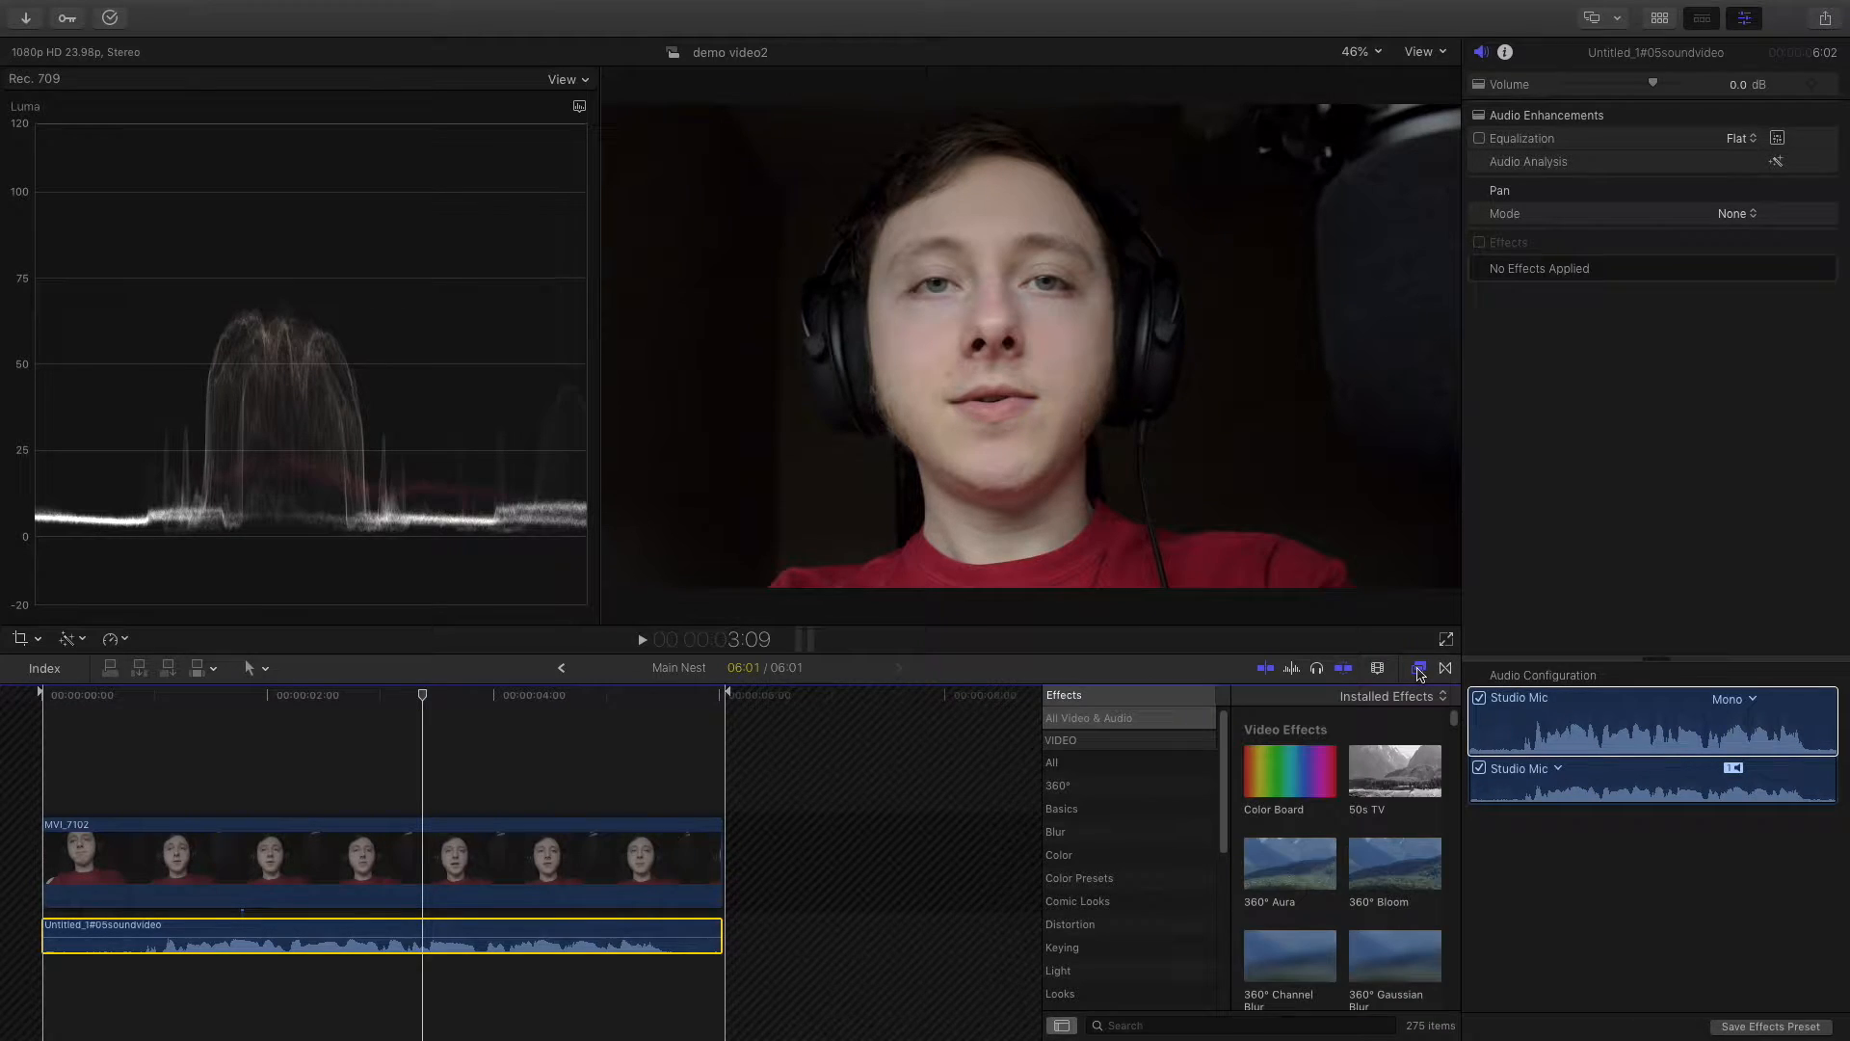
pyautogui.scroll(-5, 1161, 798)
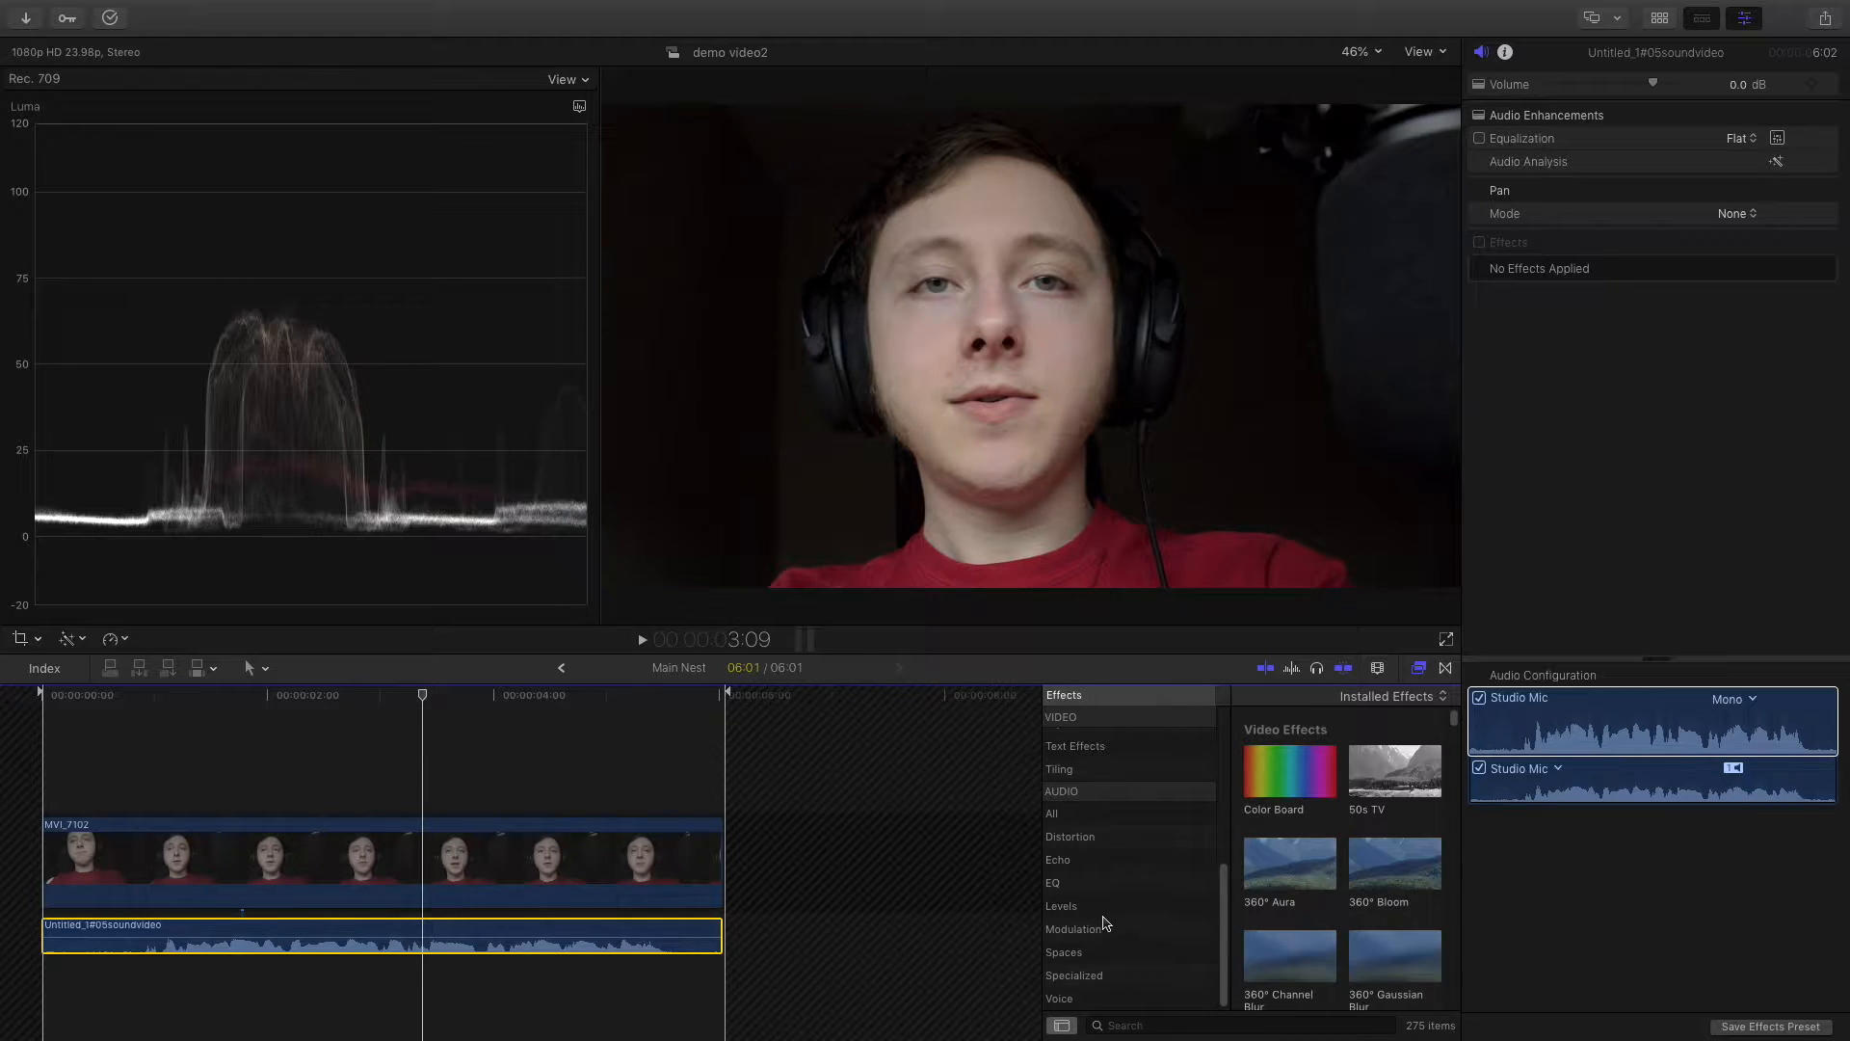
pyautogui.click(1062, 906)
pyautogui.moveTo(1378, 896); pyautogui.dragTo(582, 952)
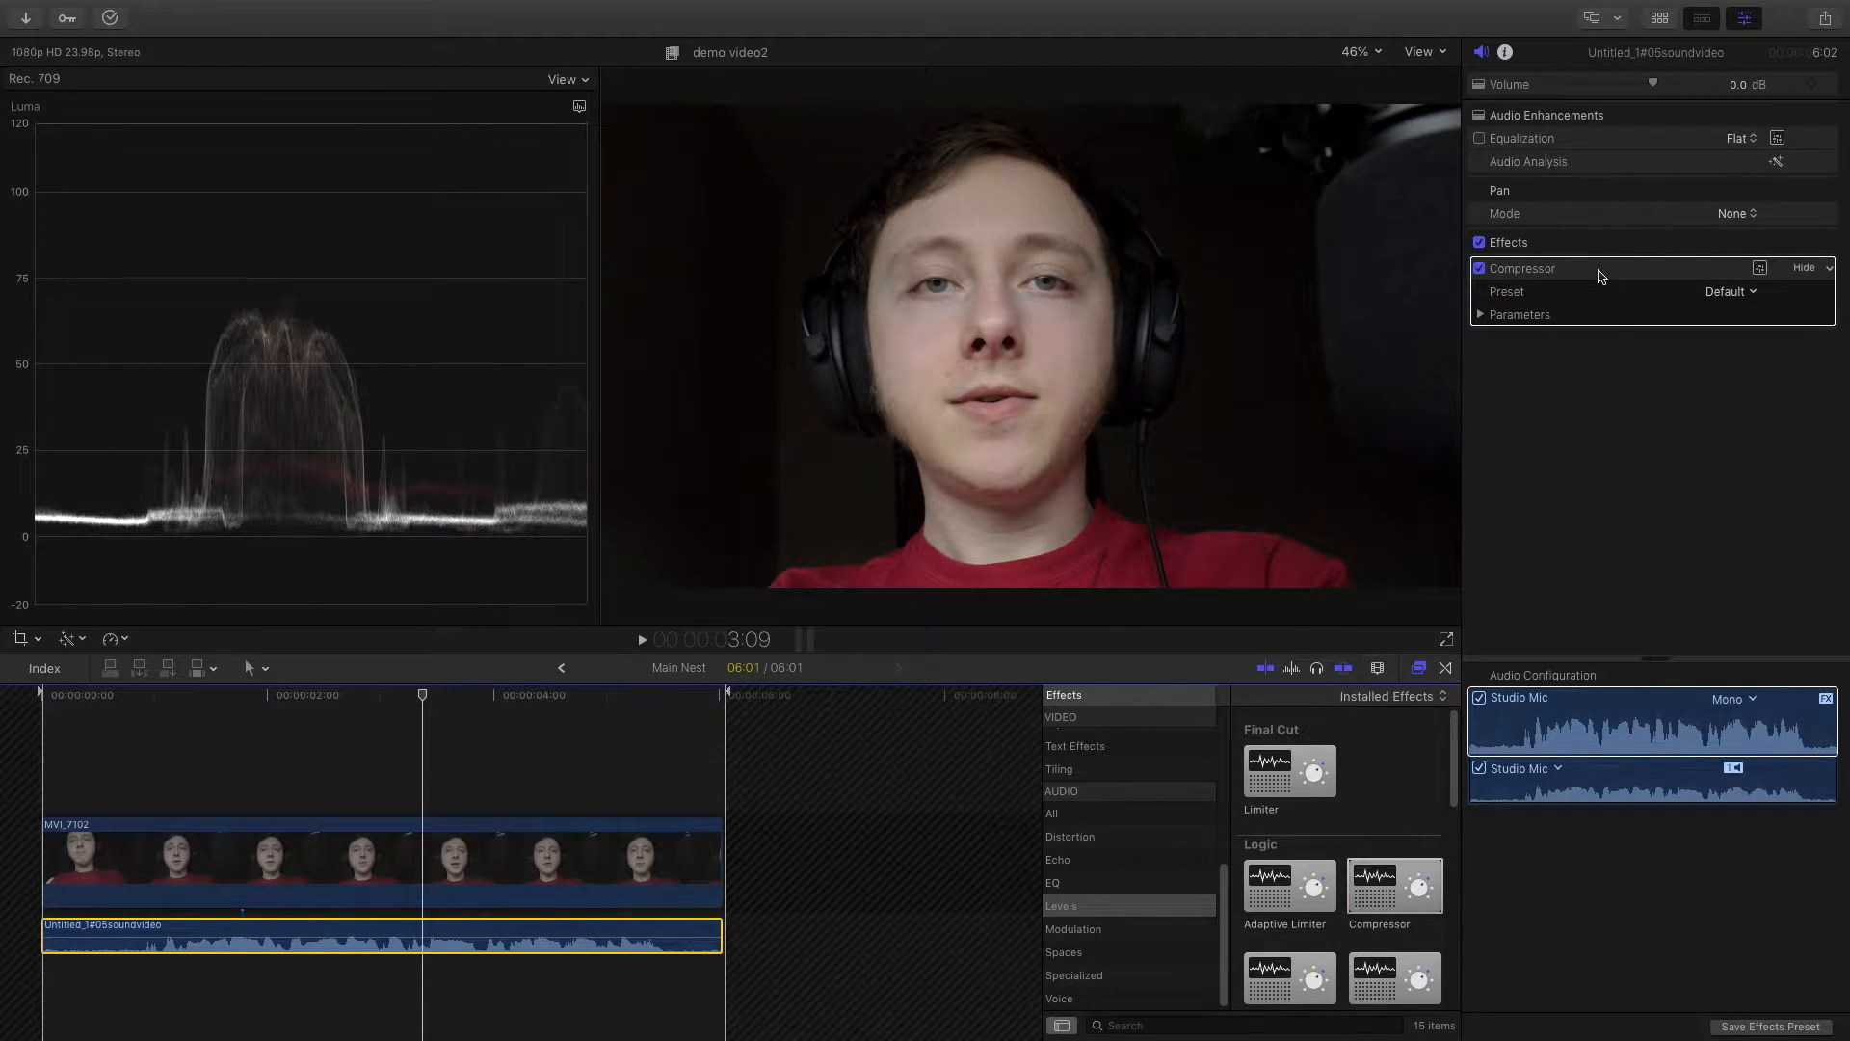
# Step: Apply the DeEsser effect from the Voice category to the Untitled_1#05soundvideo clip
pyautogui.click(1647, 725)
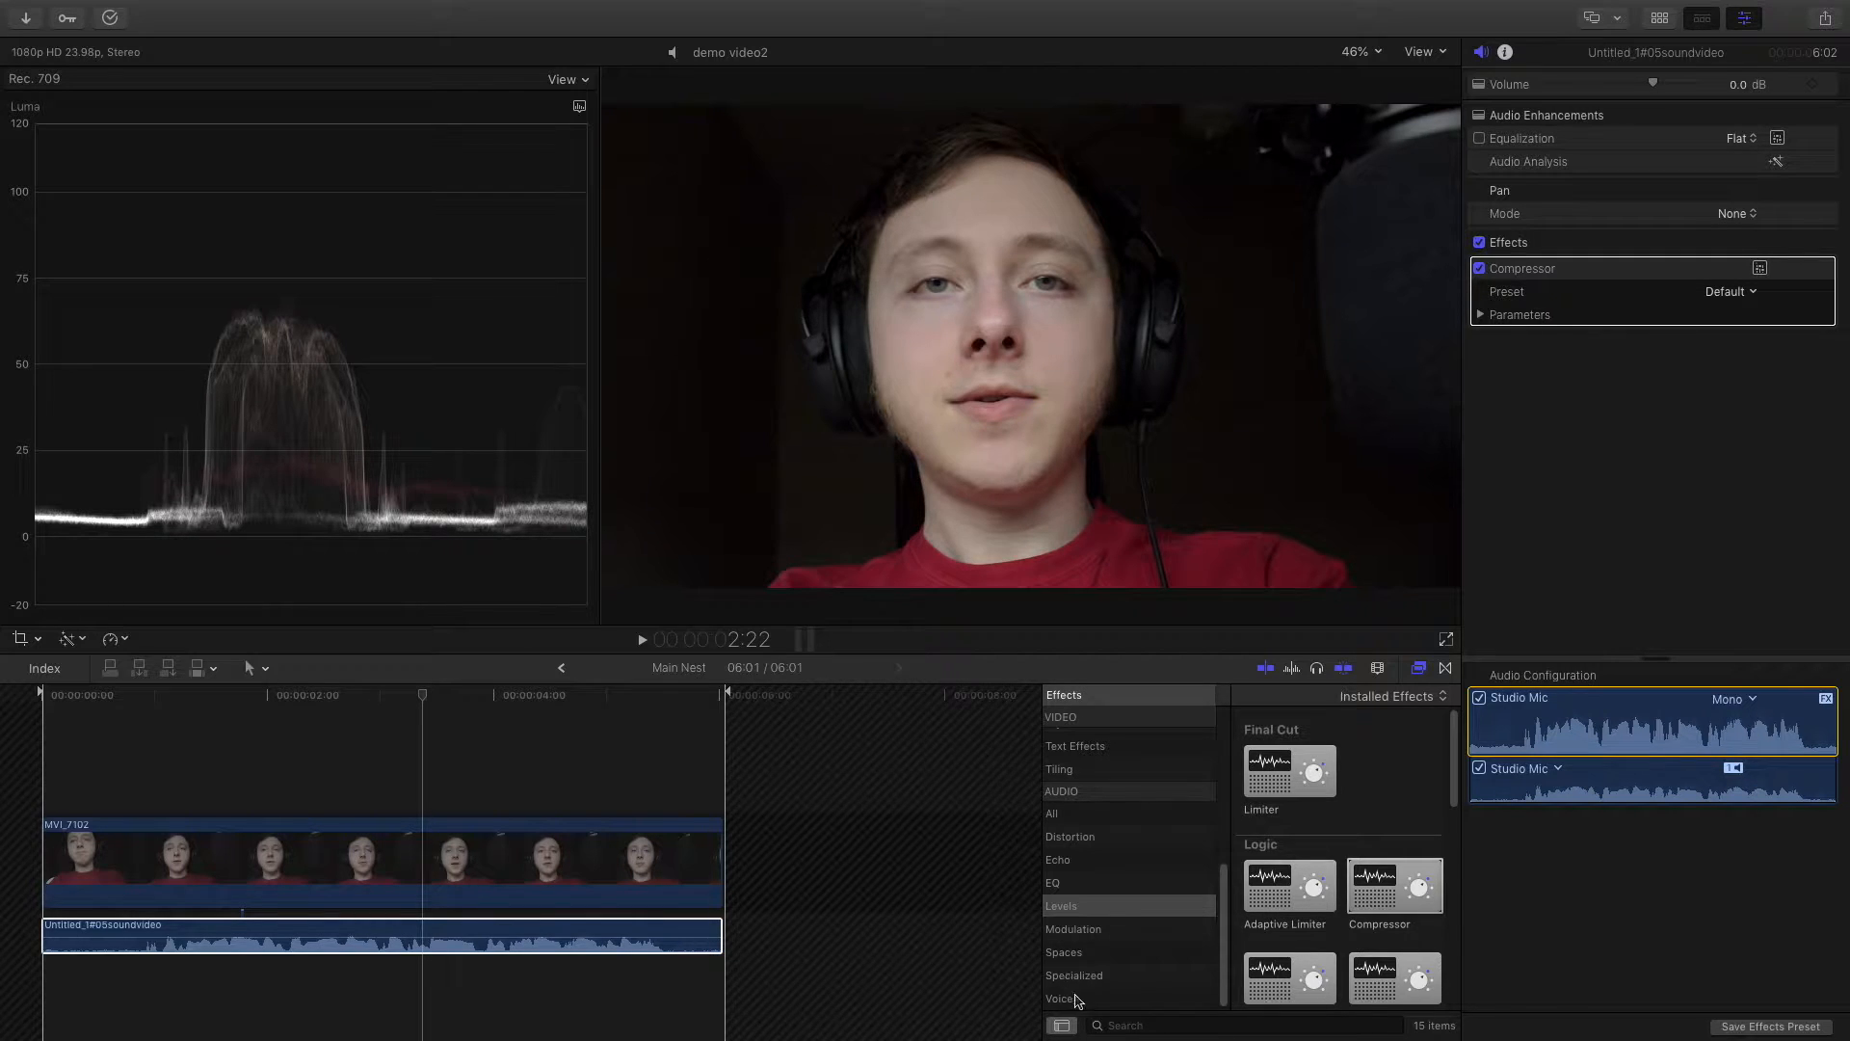
pyautogui.click(1060, 998)
pyautogui.scroll(-5, 1395, 870)
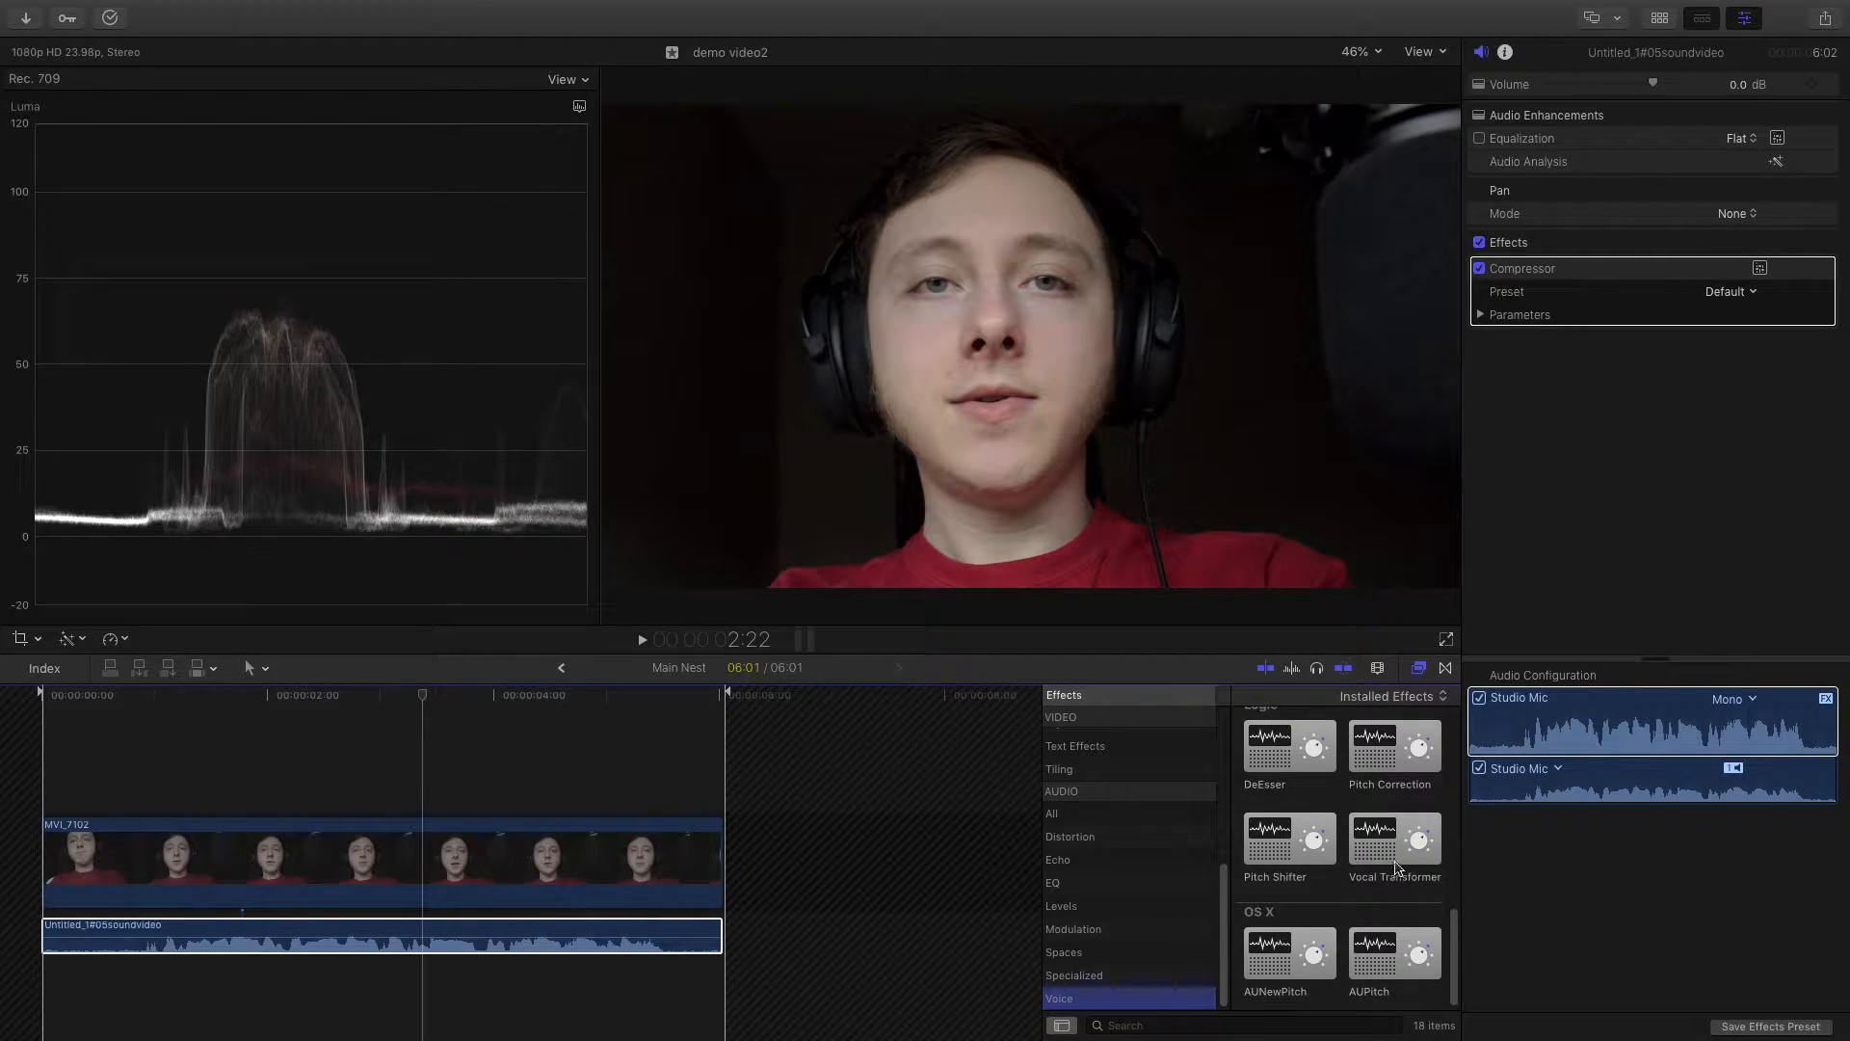
pyautogui.moveTo(1283, 787); pyautogui.dragTo(537, 938)
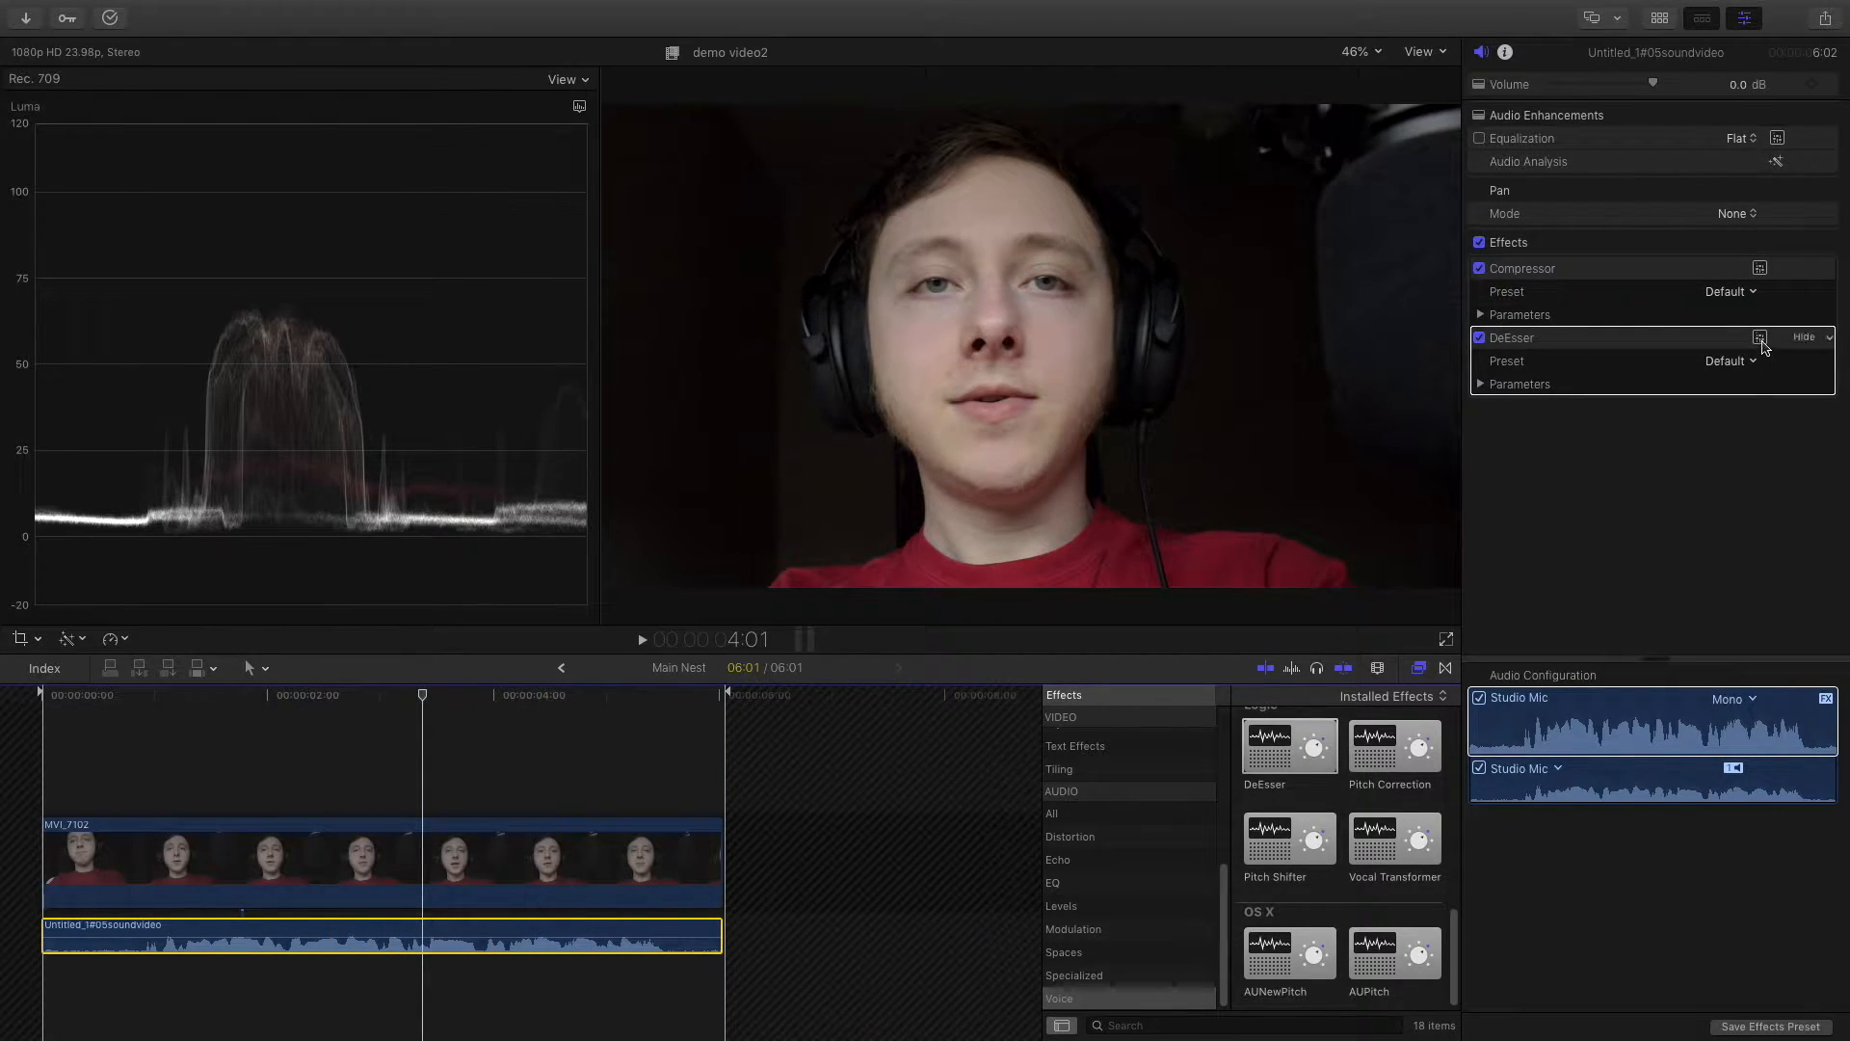
# Step: Examine the DeEsser and Compressor effect editors, close them, and look through the Voice effects
pyautogui.click(1759, 337)
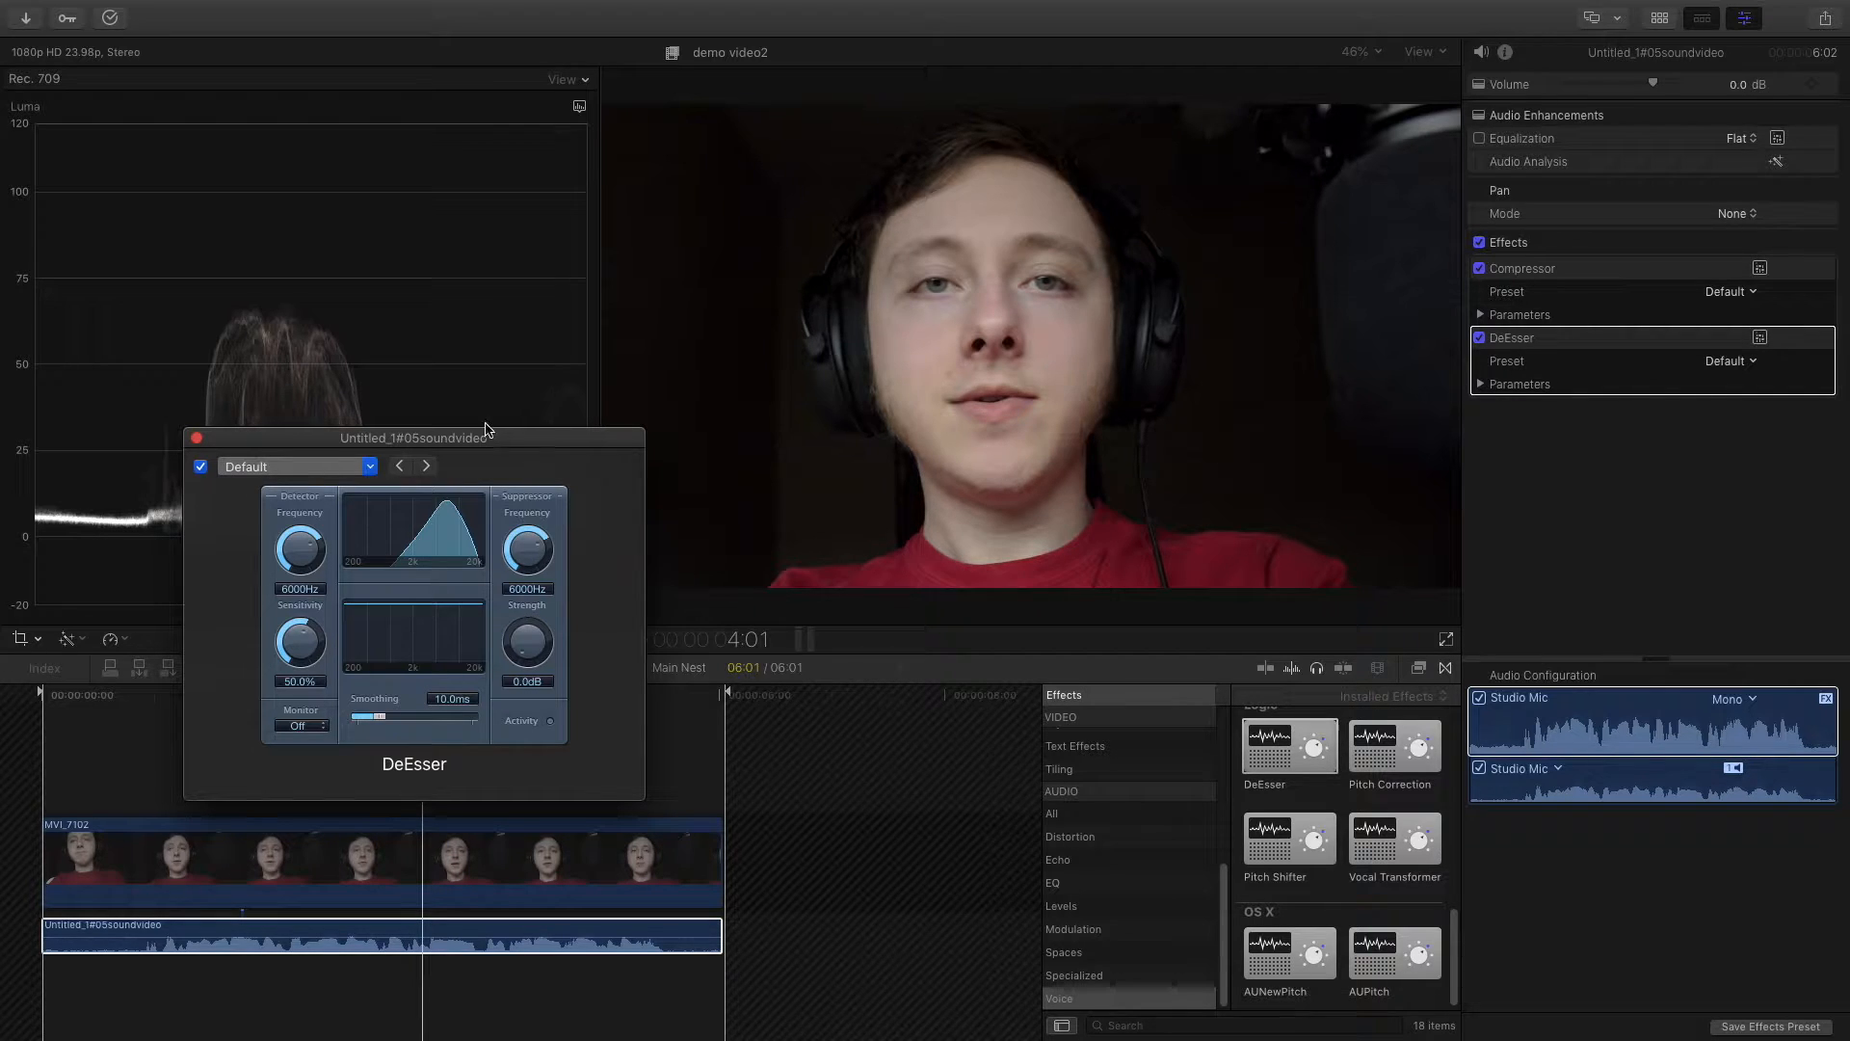
pyautogui.moveTo(487, 429); pyautogui.dragTo(458, 368)
pyautogui.click(167, 377)
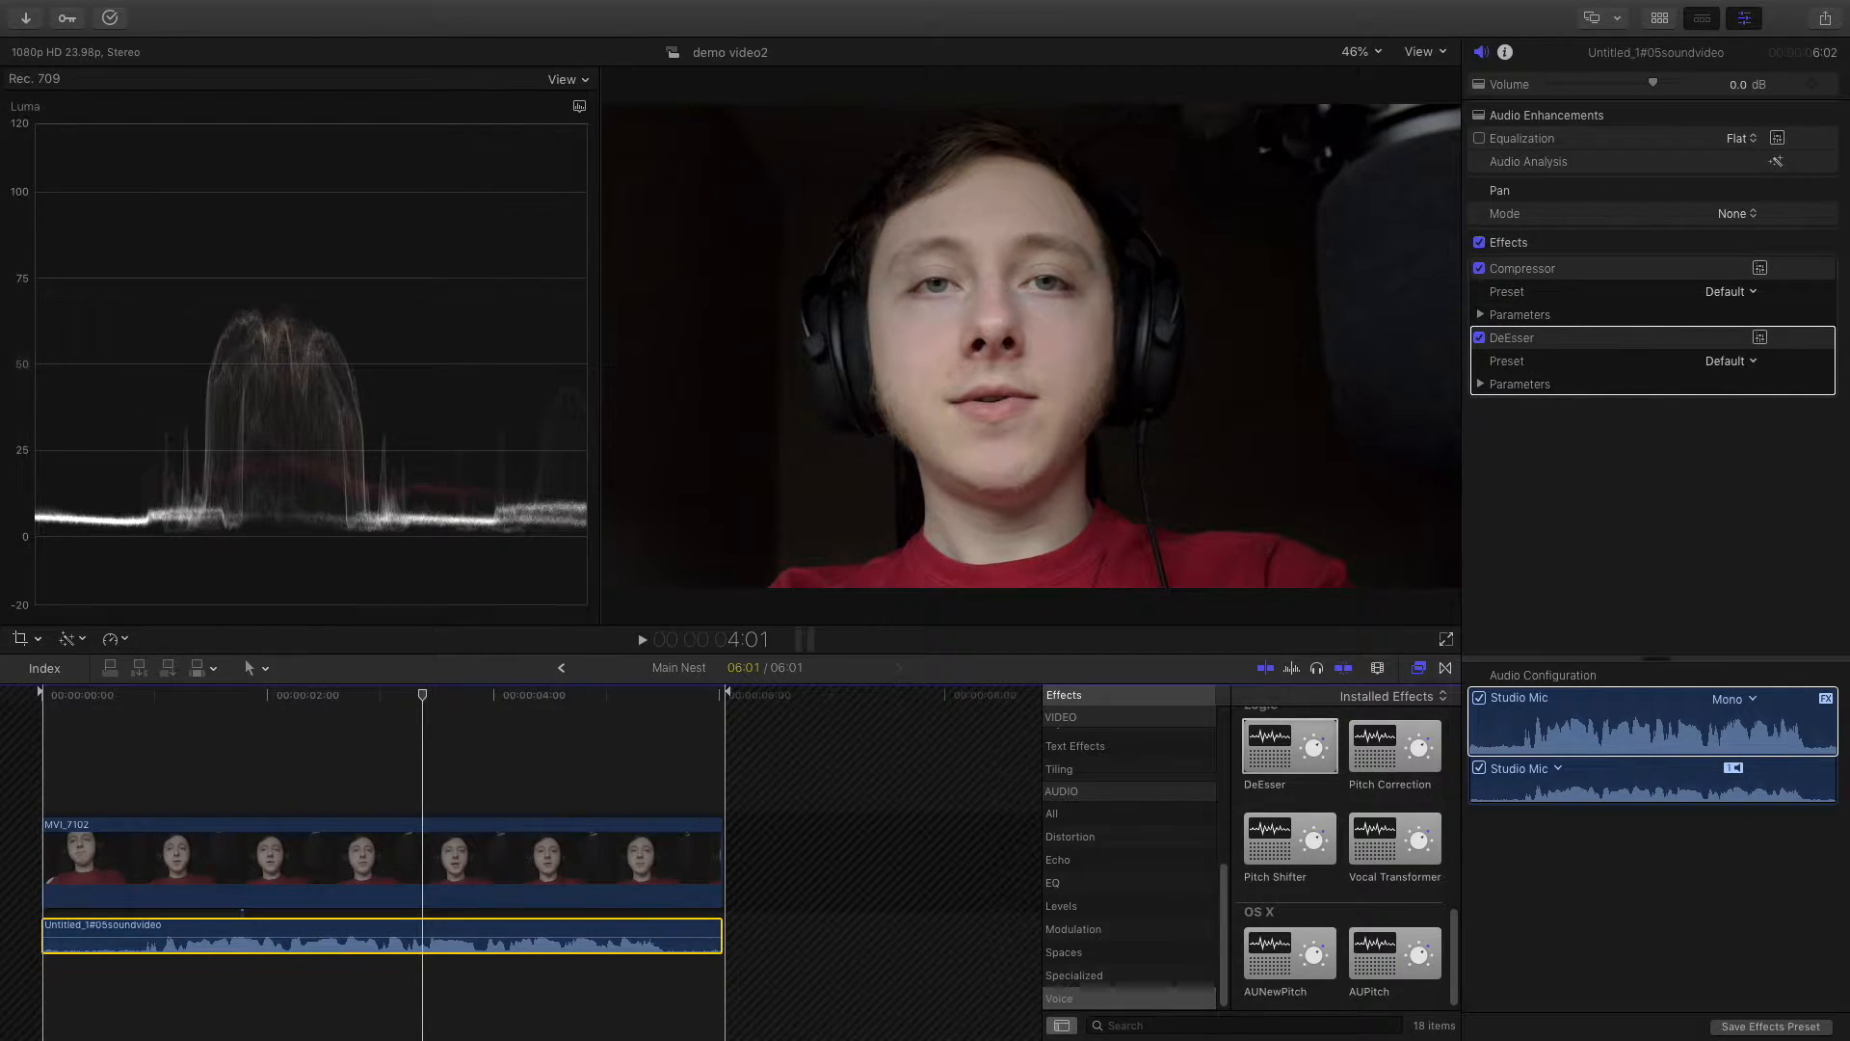
pyautogui.click(1760, 268)
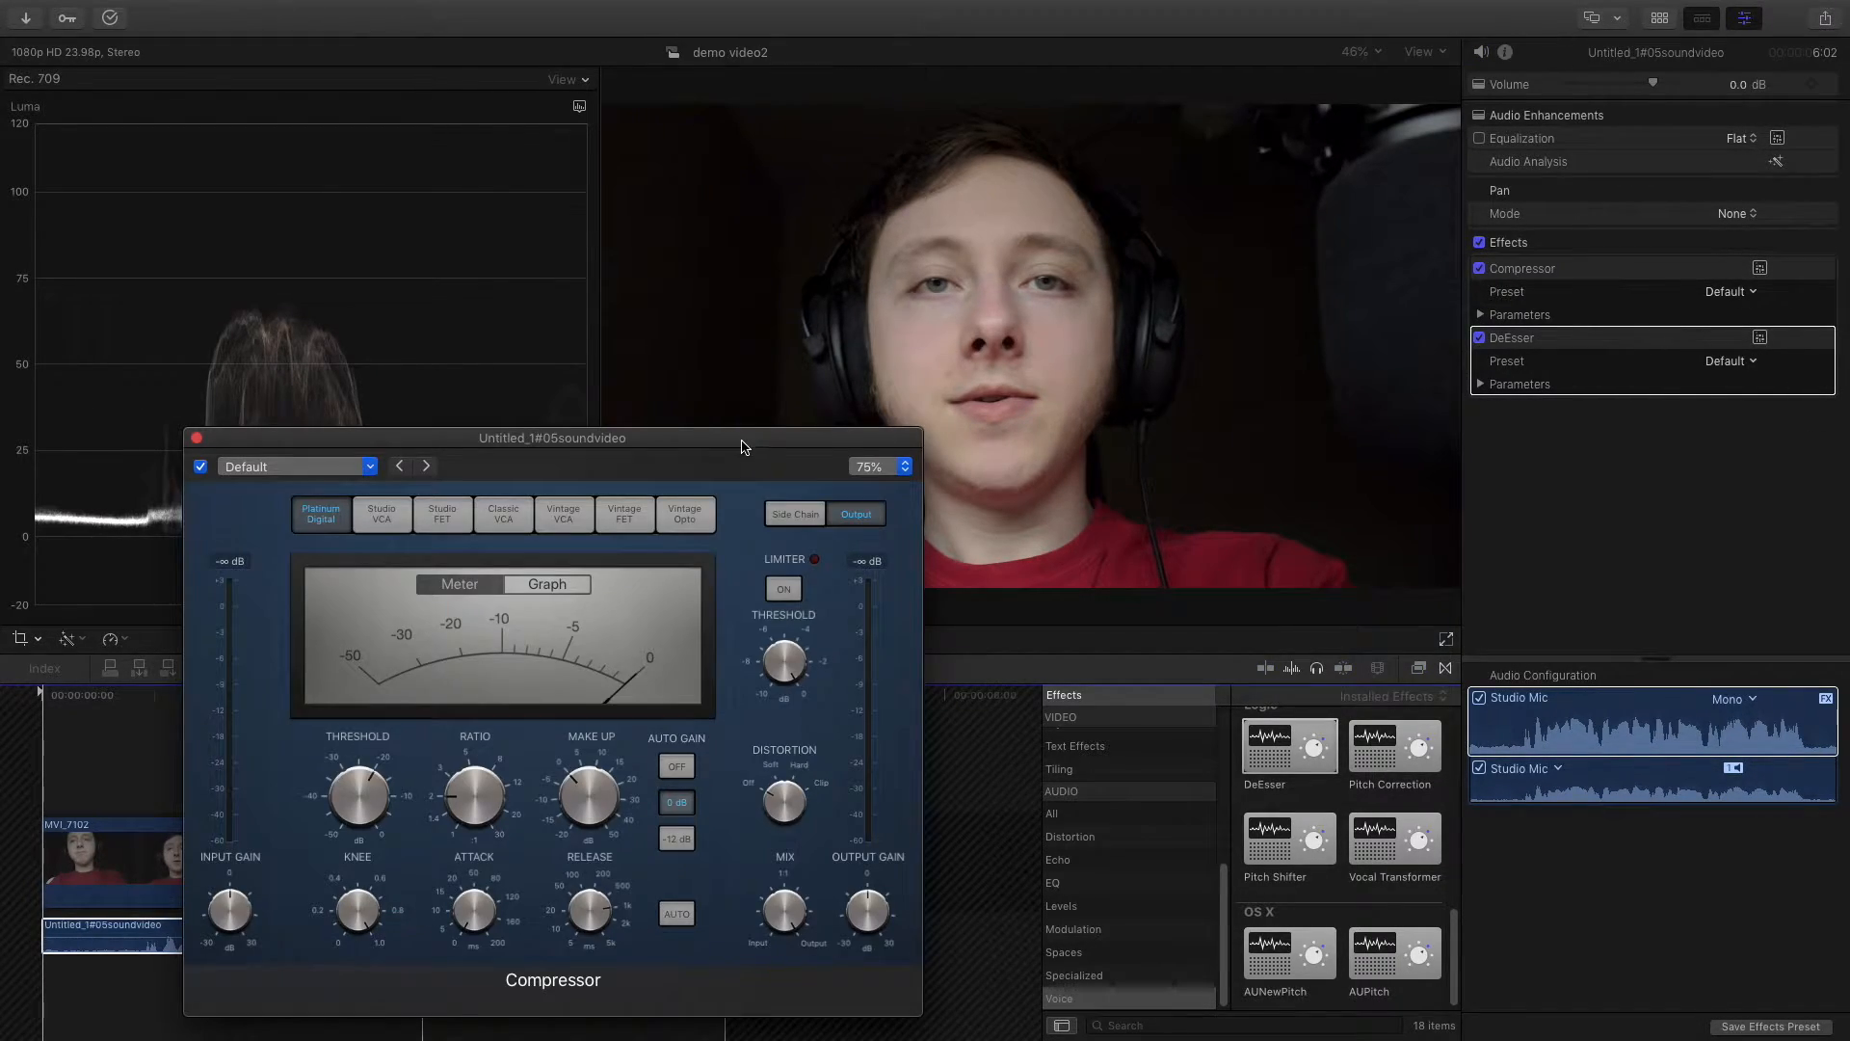
pyautogui.moveTo(742, 445); pyautogui.dragTo(862, 244)
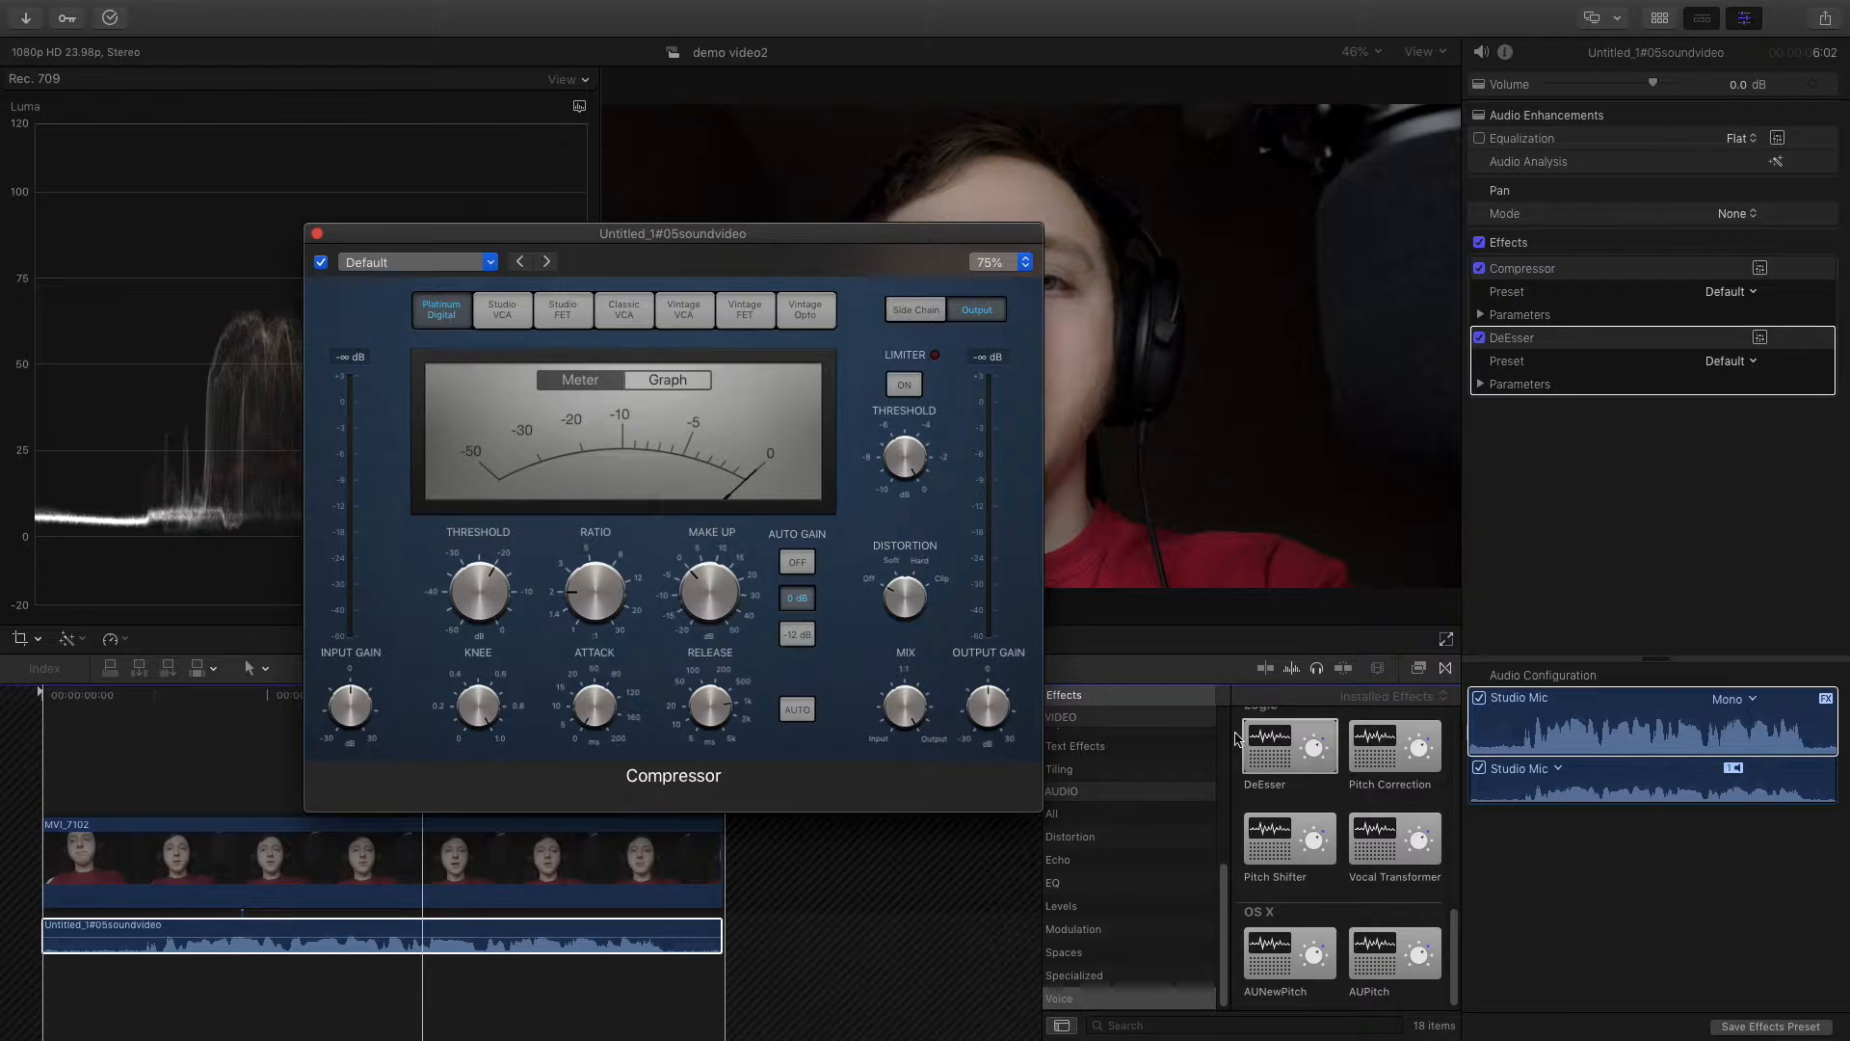
pyautogui.moveTo(737, 237); pyautogui.dragTo(963, 268)
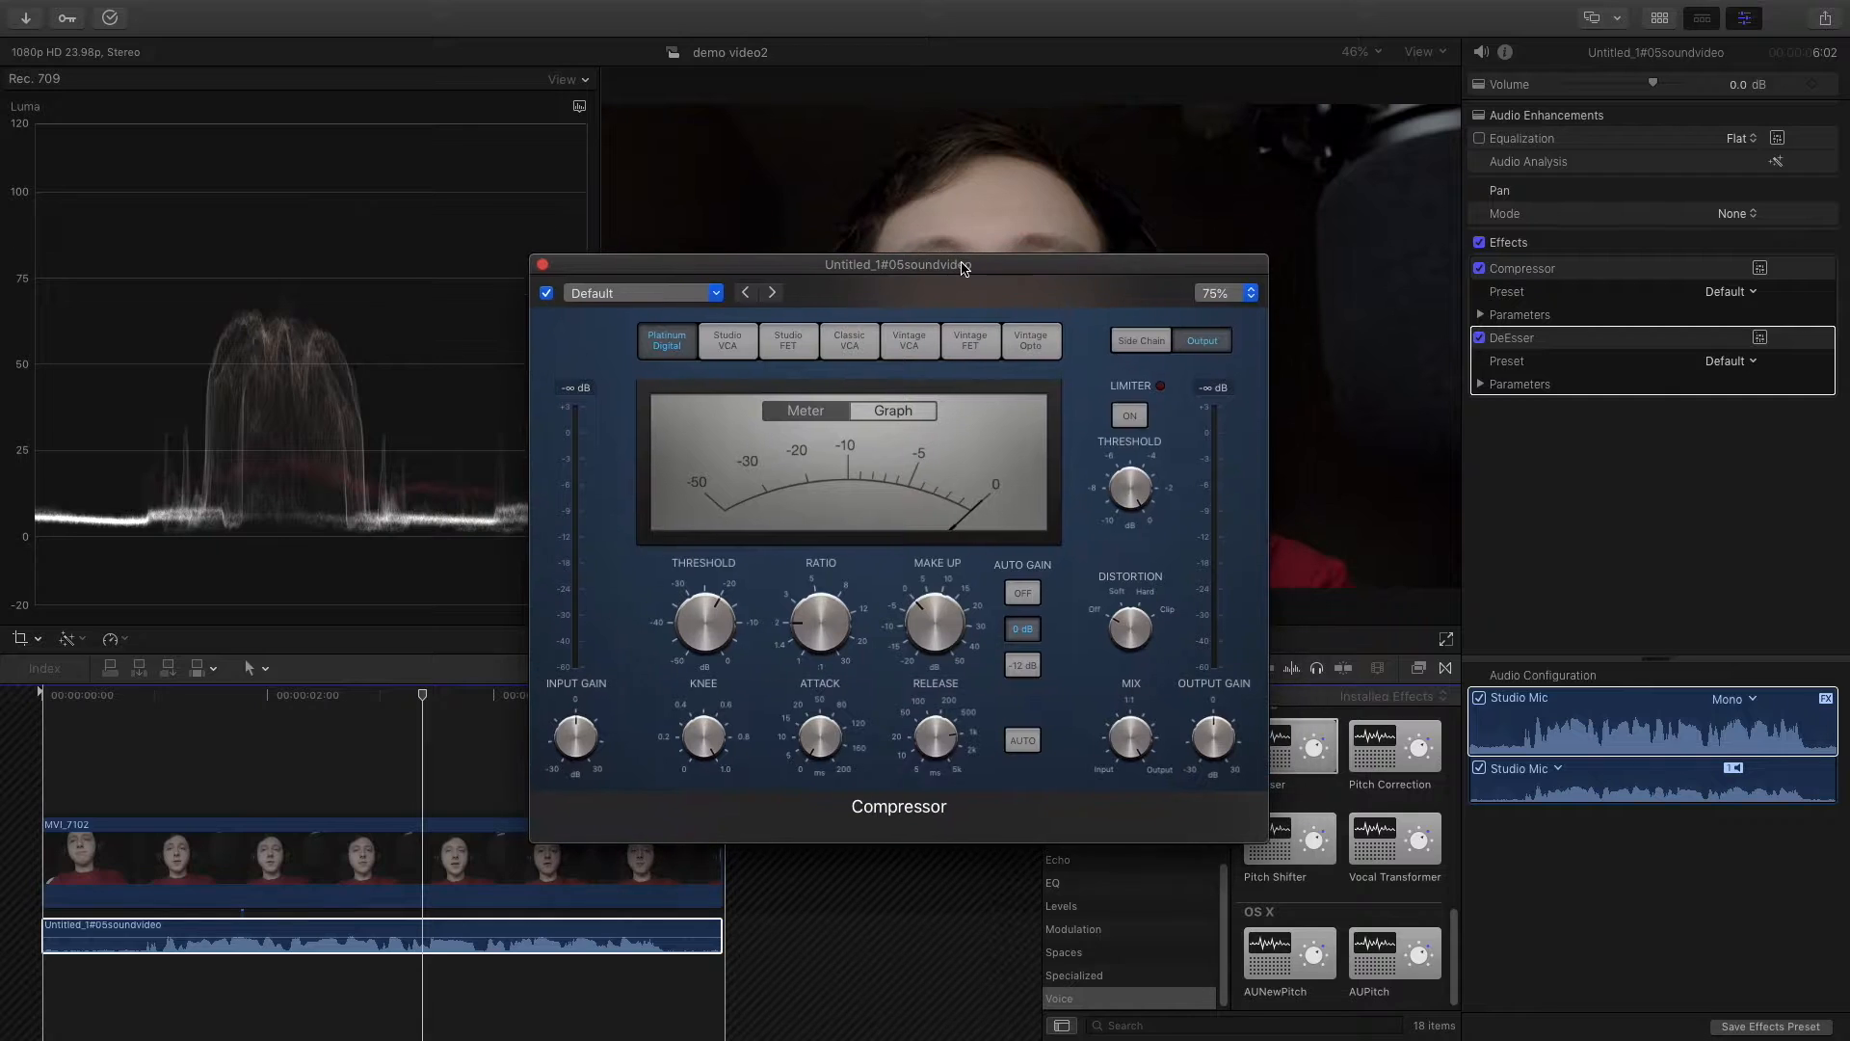
pyautogui.click(543, 265)
pyautogui.scroll(1, 1370, 870)
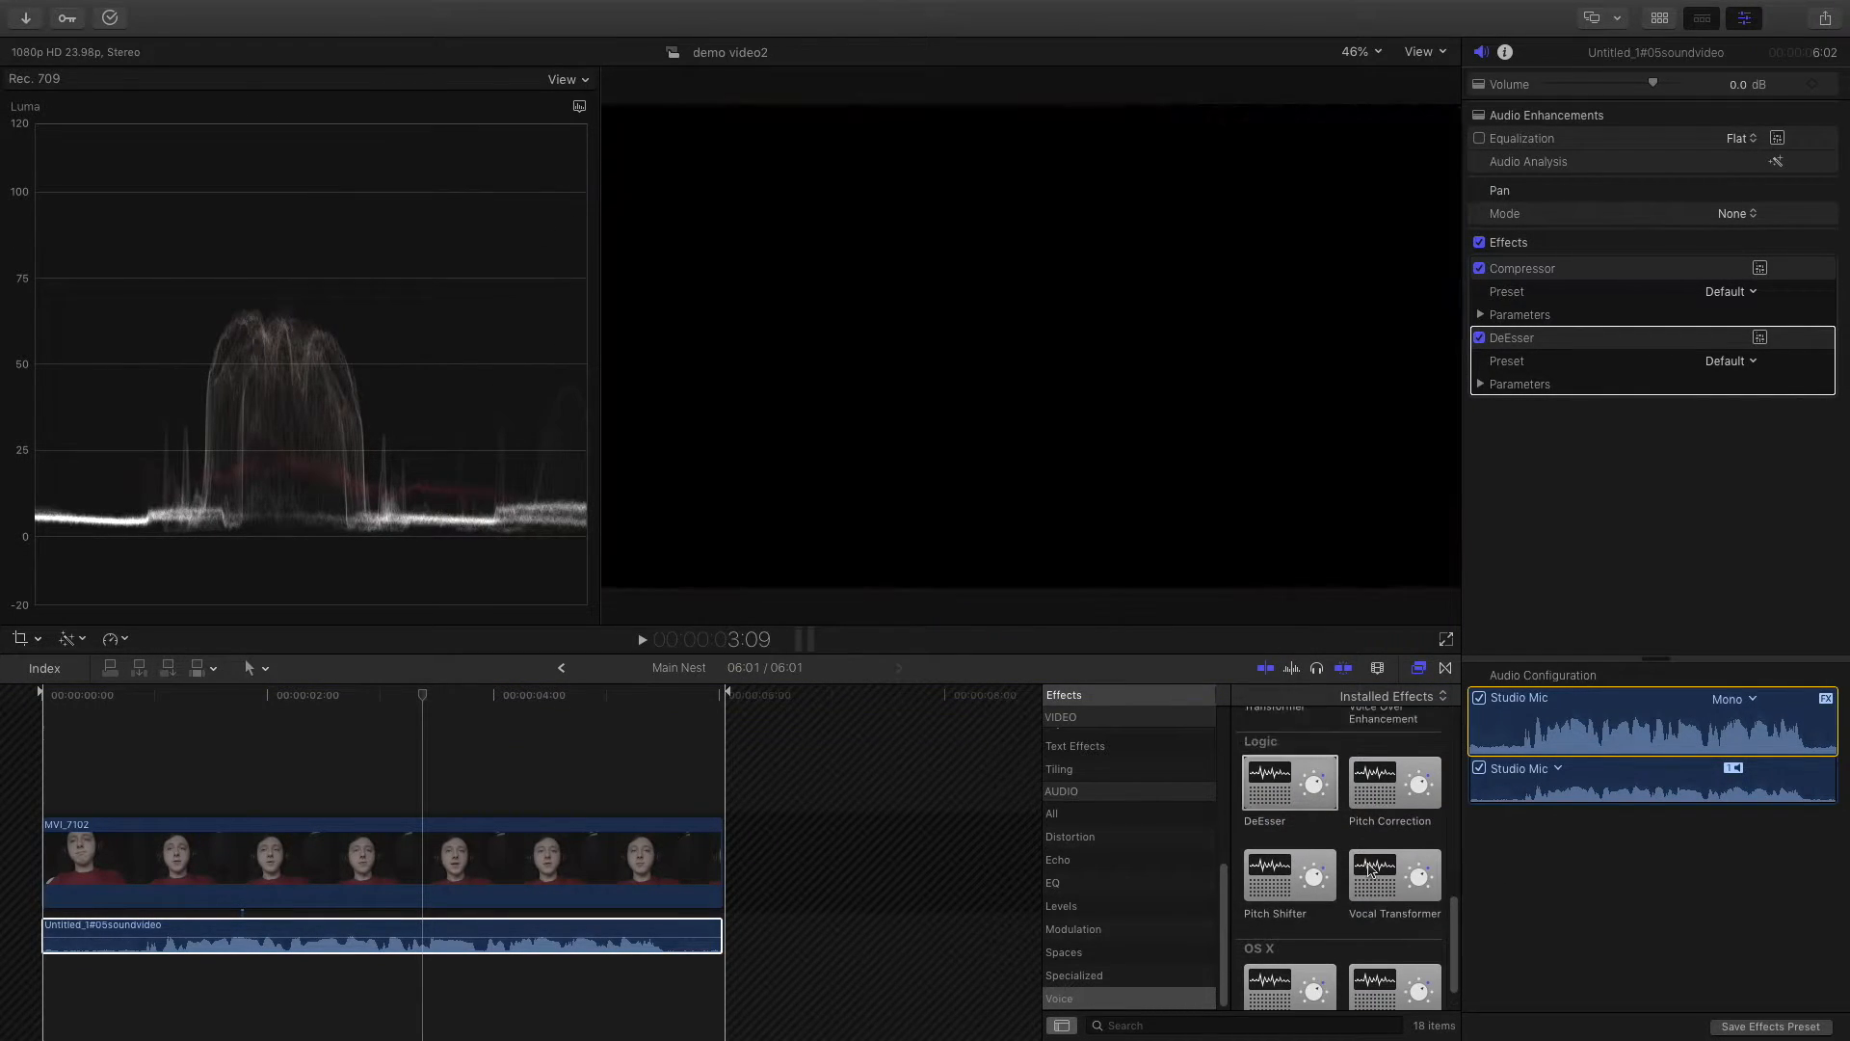
pyautogui.scroll(5, 1370, 870)
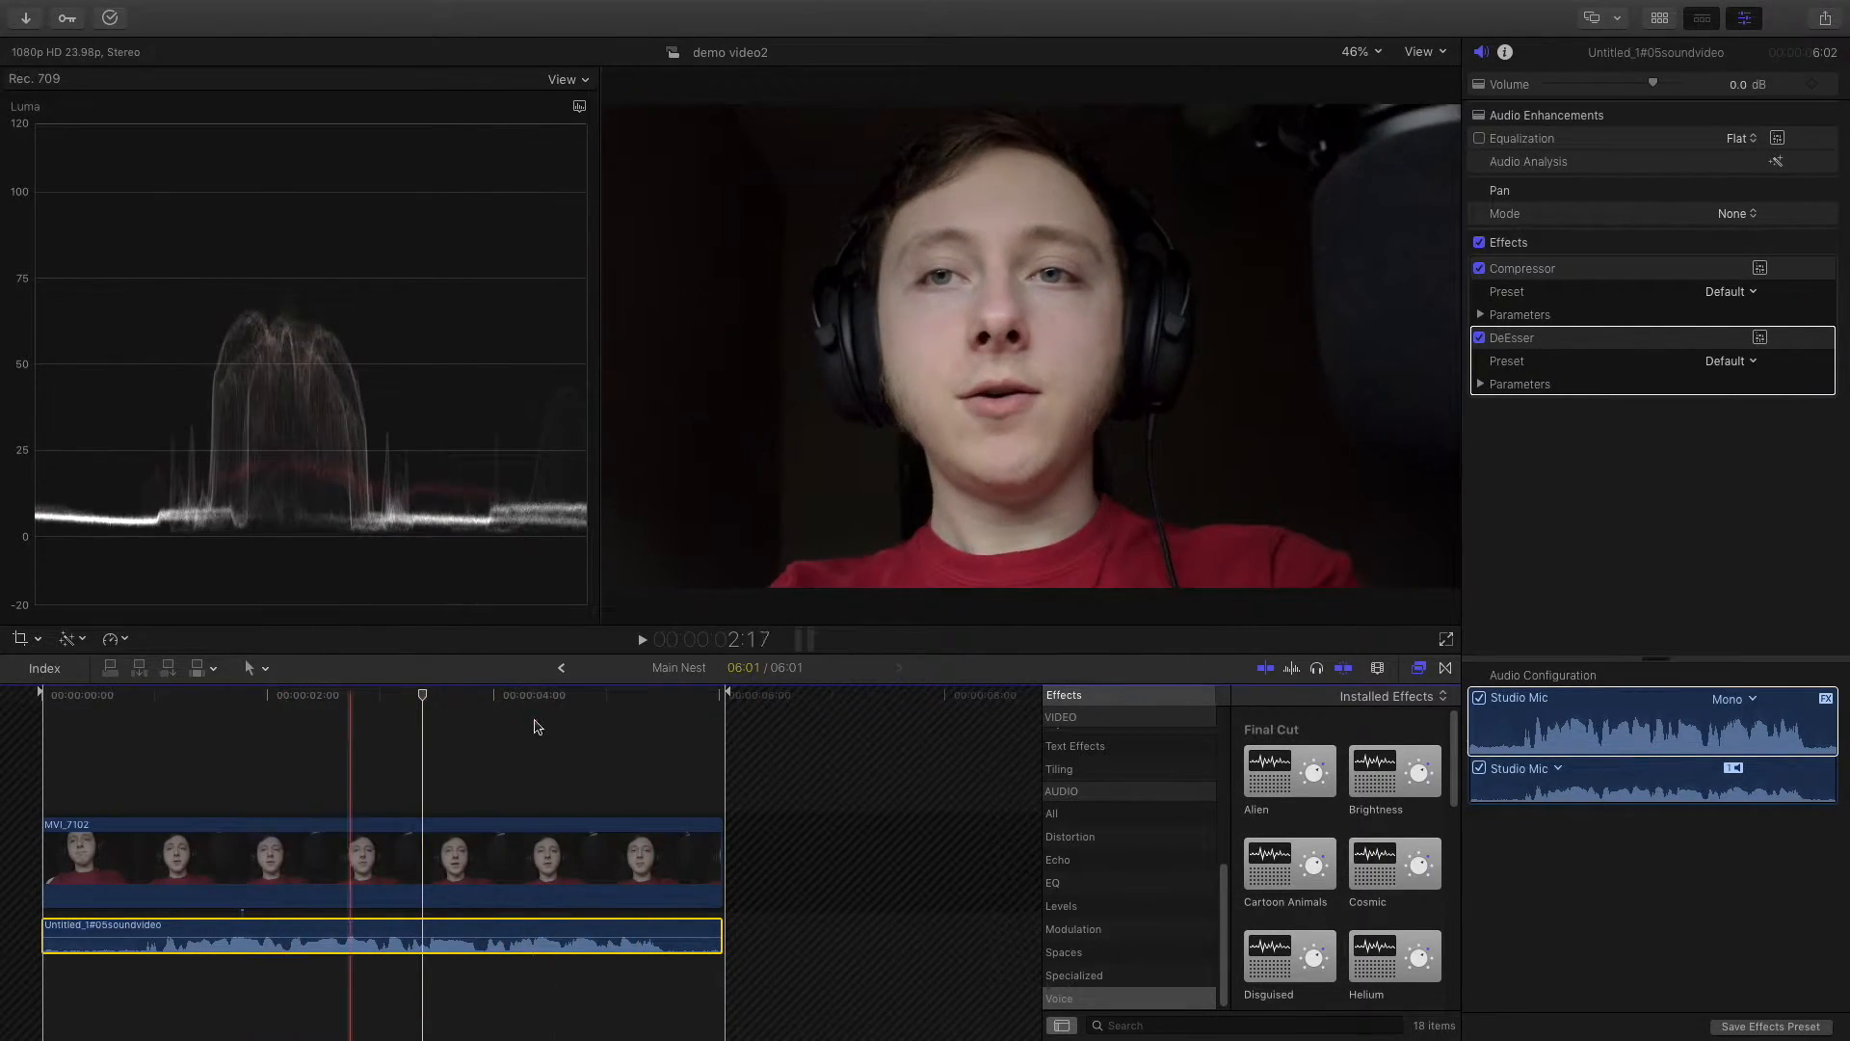
# Step: Return to Untitled Project, play back the Main Nest clip, and put the playhead at the timeline's start
pyautogui.click(561, 668)
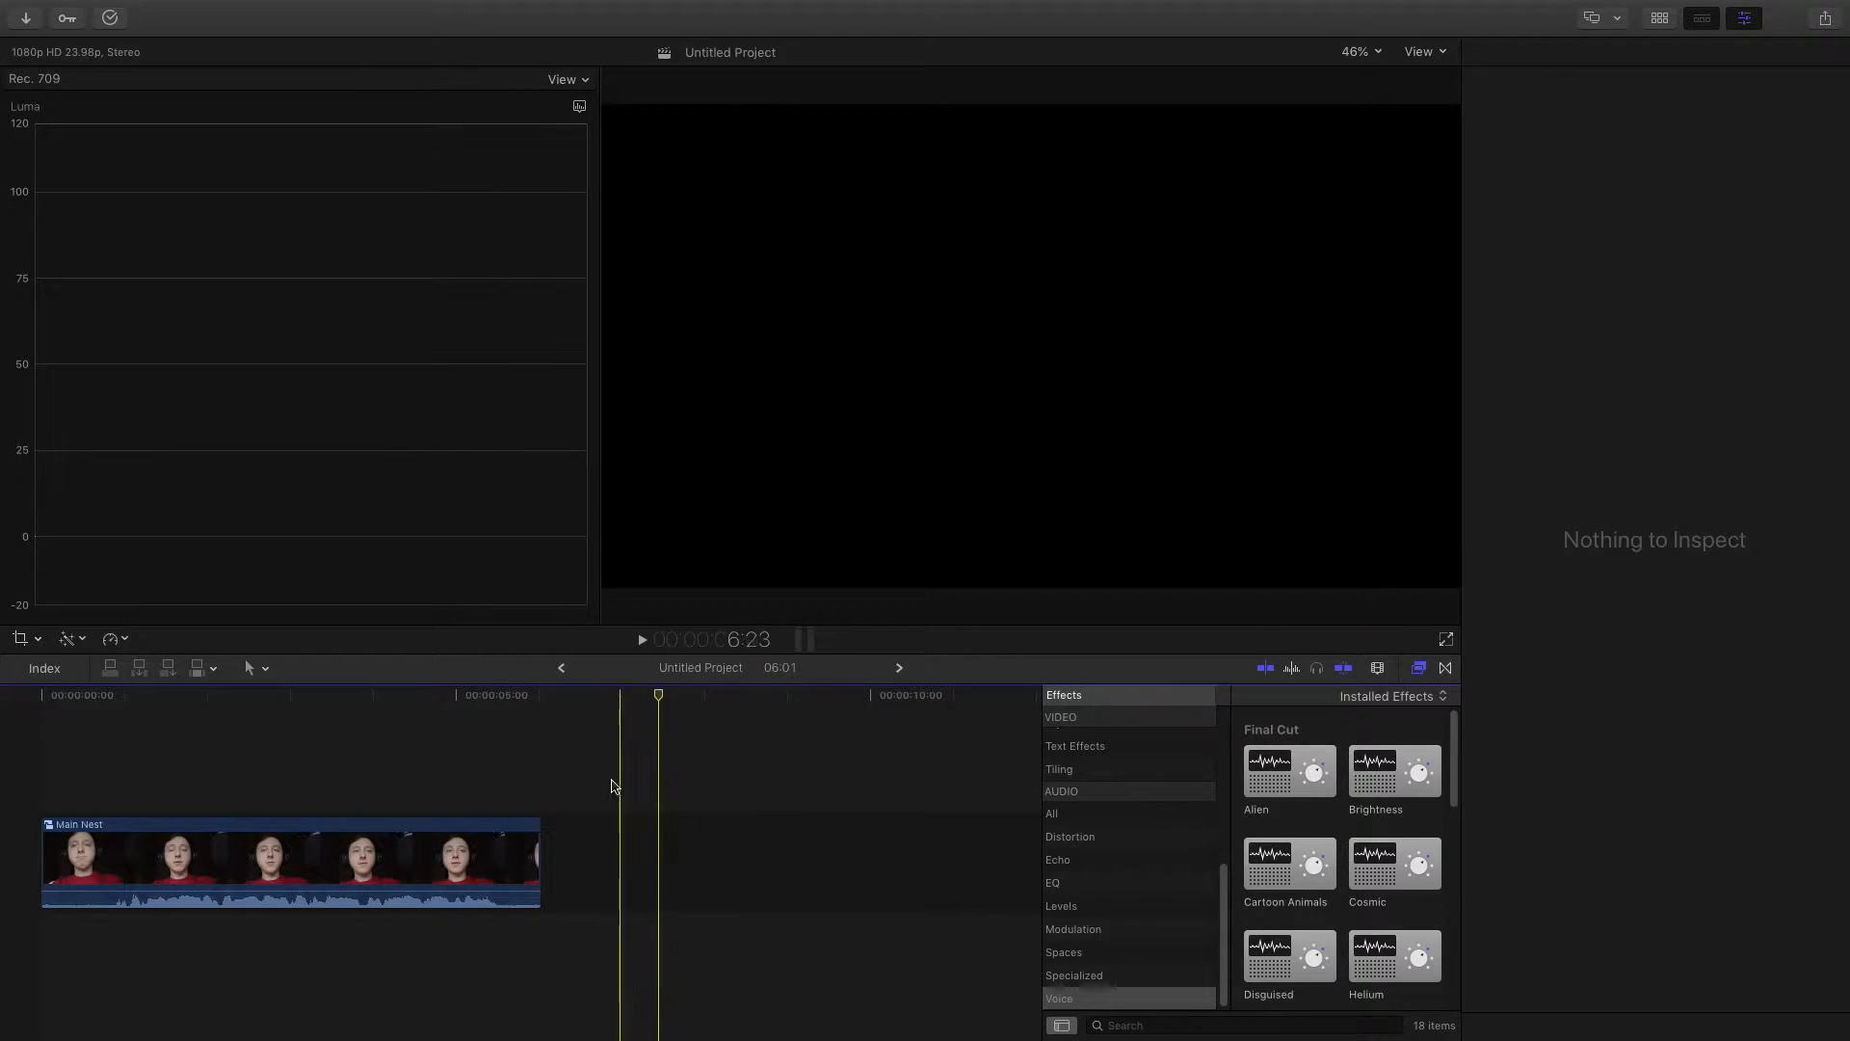
pyautogui.click(154, 764)
pyautogui.click(797, 978)
pyautogui.press('space')
pyautogui.click(123, 700)
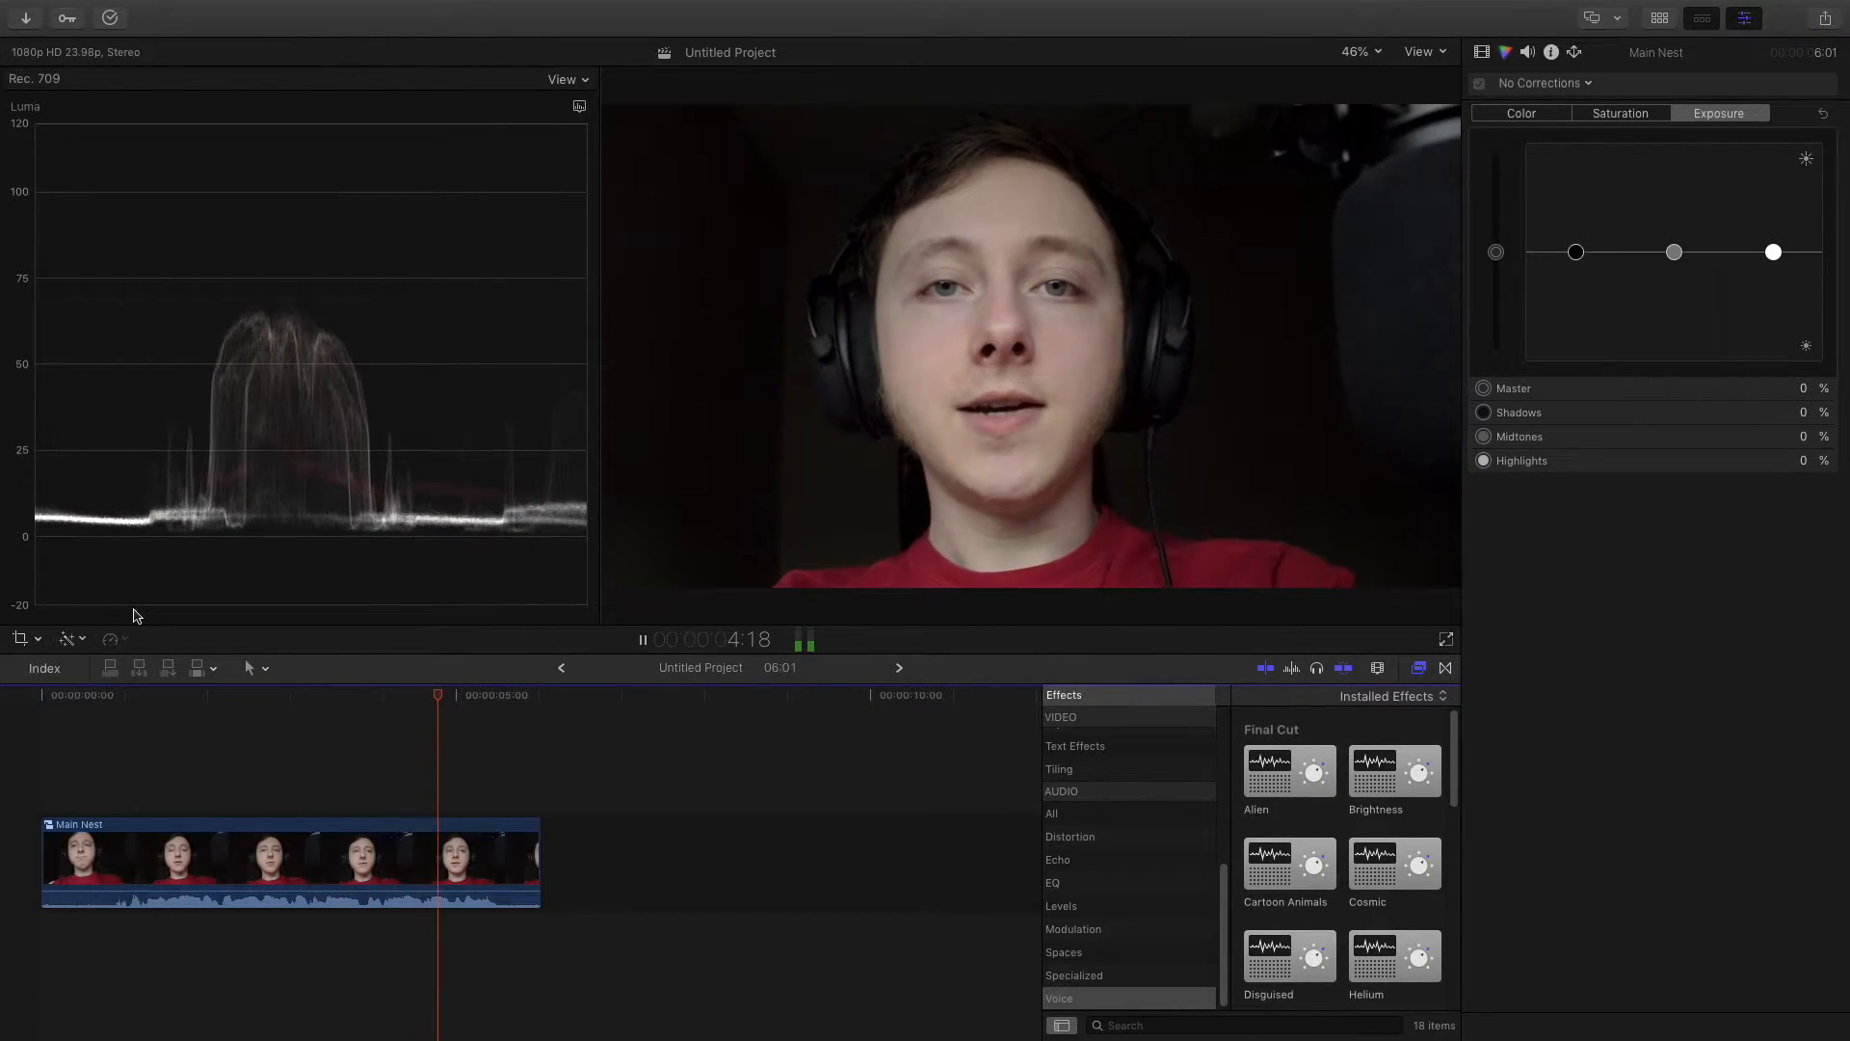
pyautogui.press('space')
pyautogui.moveTo(518, 700); pyautogui.dragTo(3, 730)
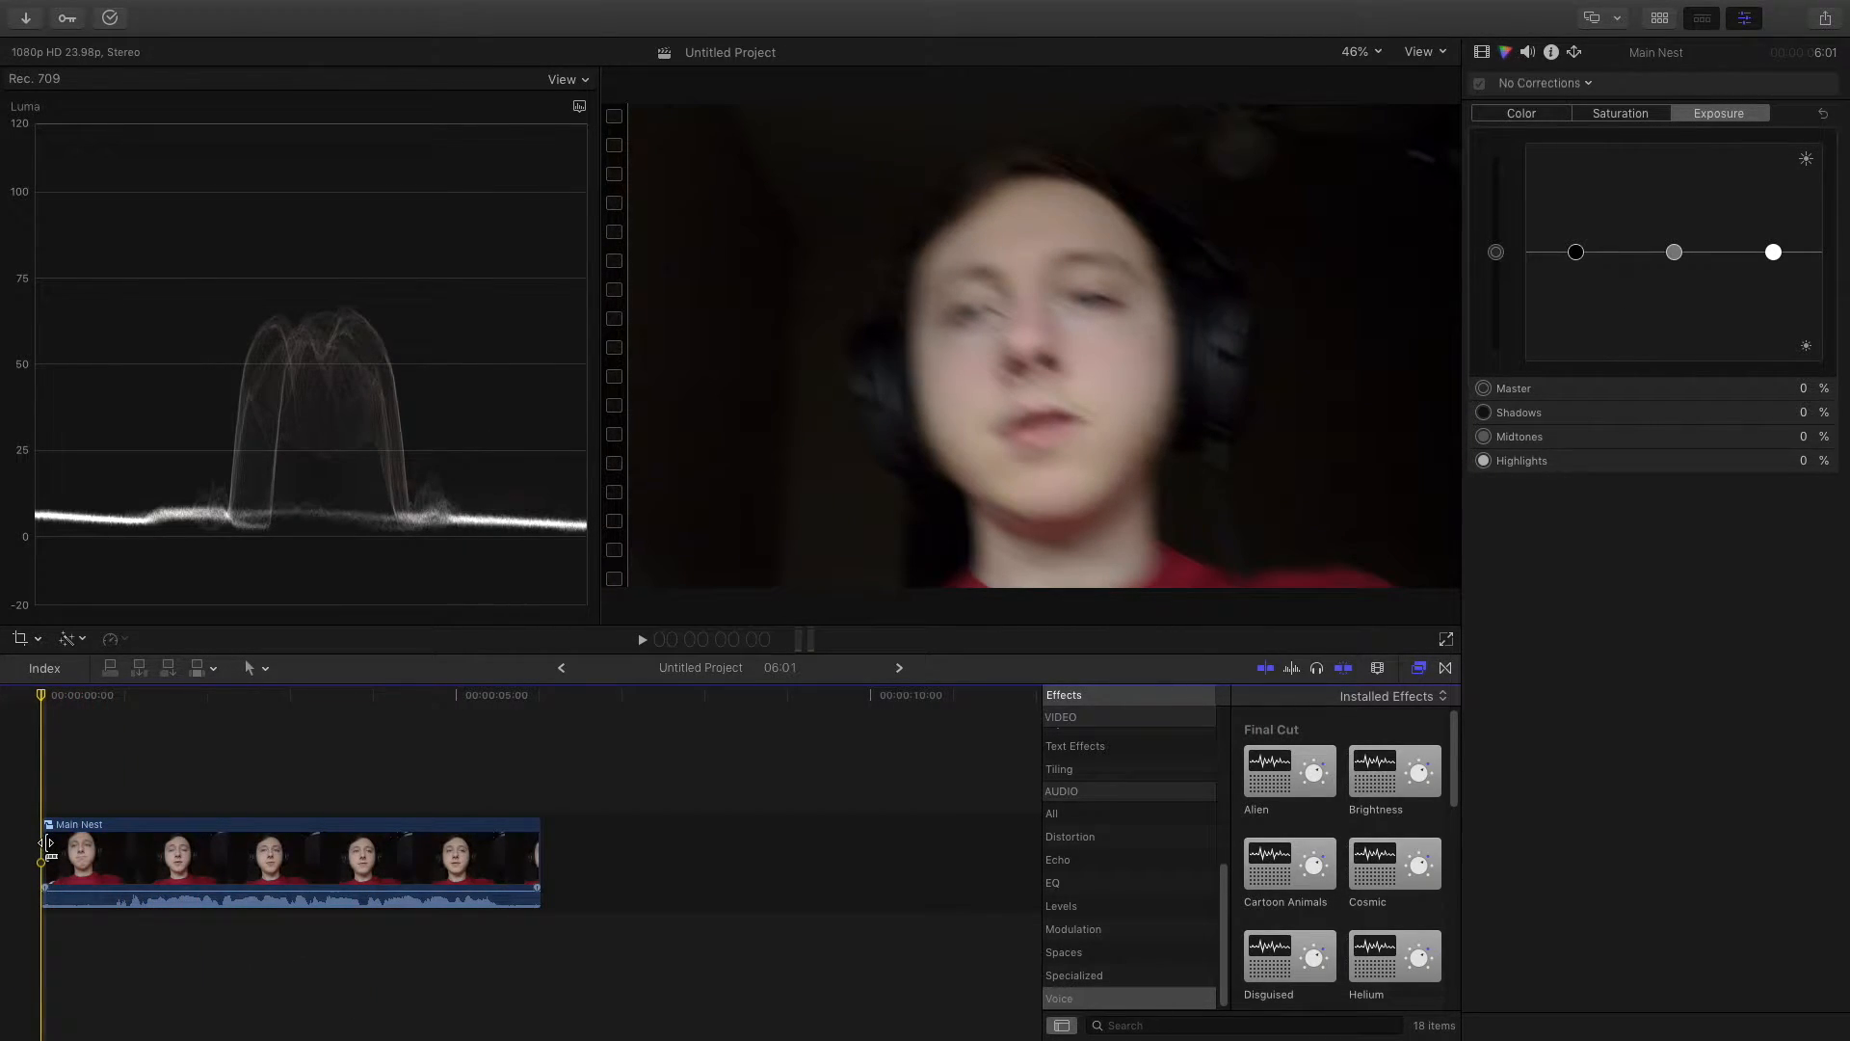
# Step: Trim the start of the Main Nest clip to a duration of 5:05 and try to extend its end
pyautogui.moveTo(47, 843); pyautogui.dragTo(111, 858)
pyautogui.moveTo(538, 857); pyautogui.dragTo(646, 875)
pyautogui.moveTo(493, 887); pyautogui.dragTo(489, 889)
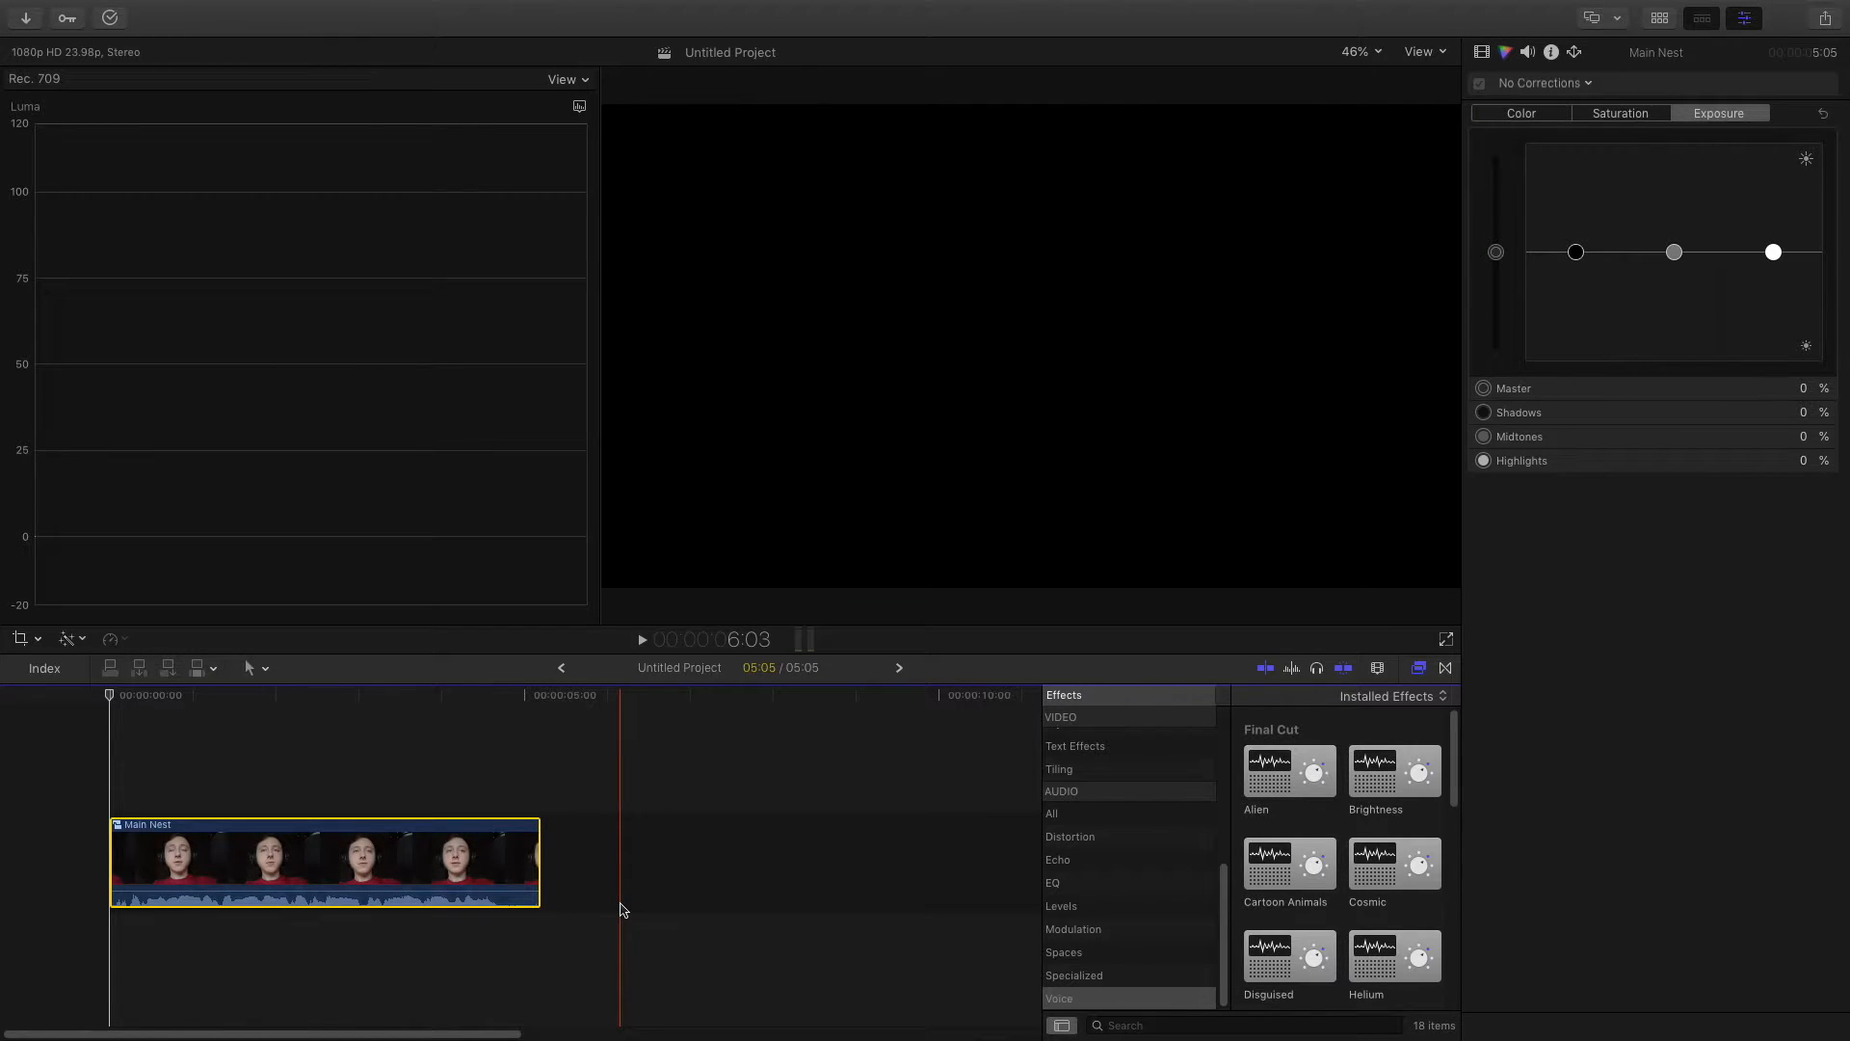
# Step: Review the info, settings and roles of the Master File export for Untitled Project, and cancel the export
pyautogui.click(1825, 19)
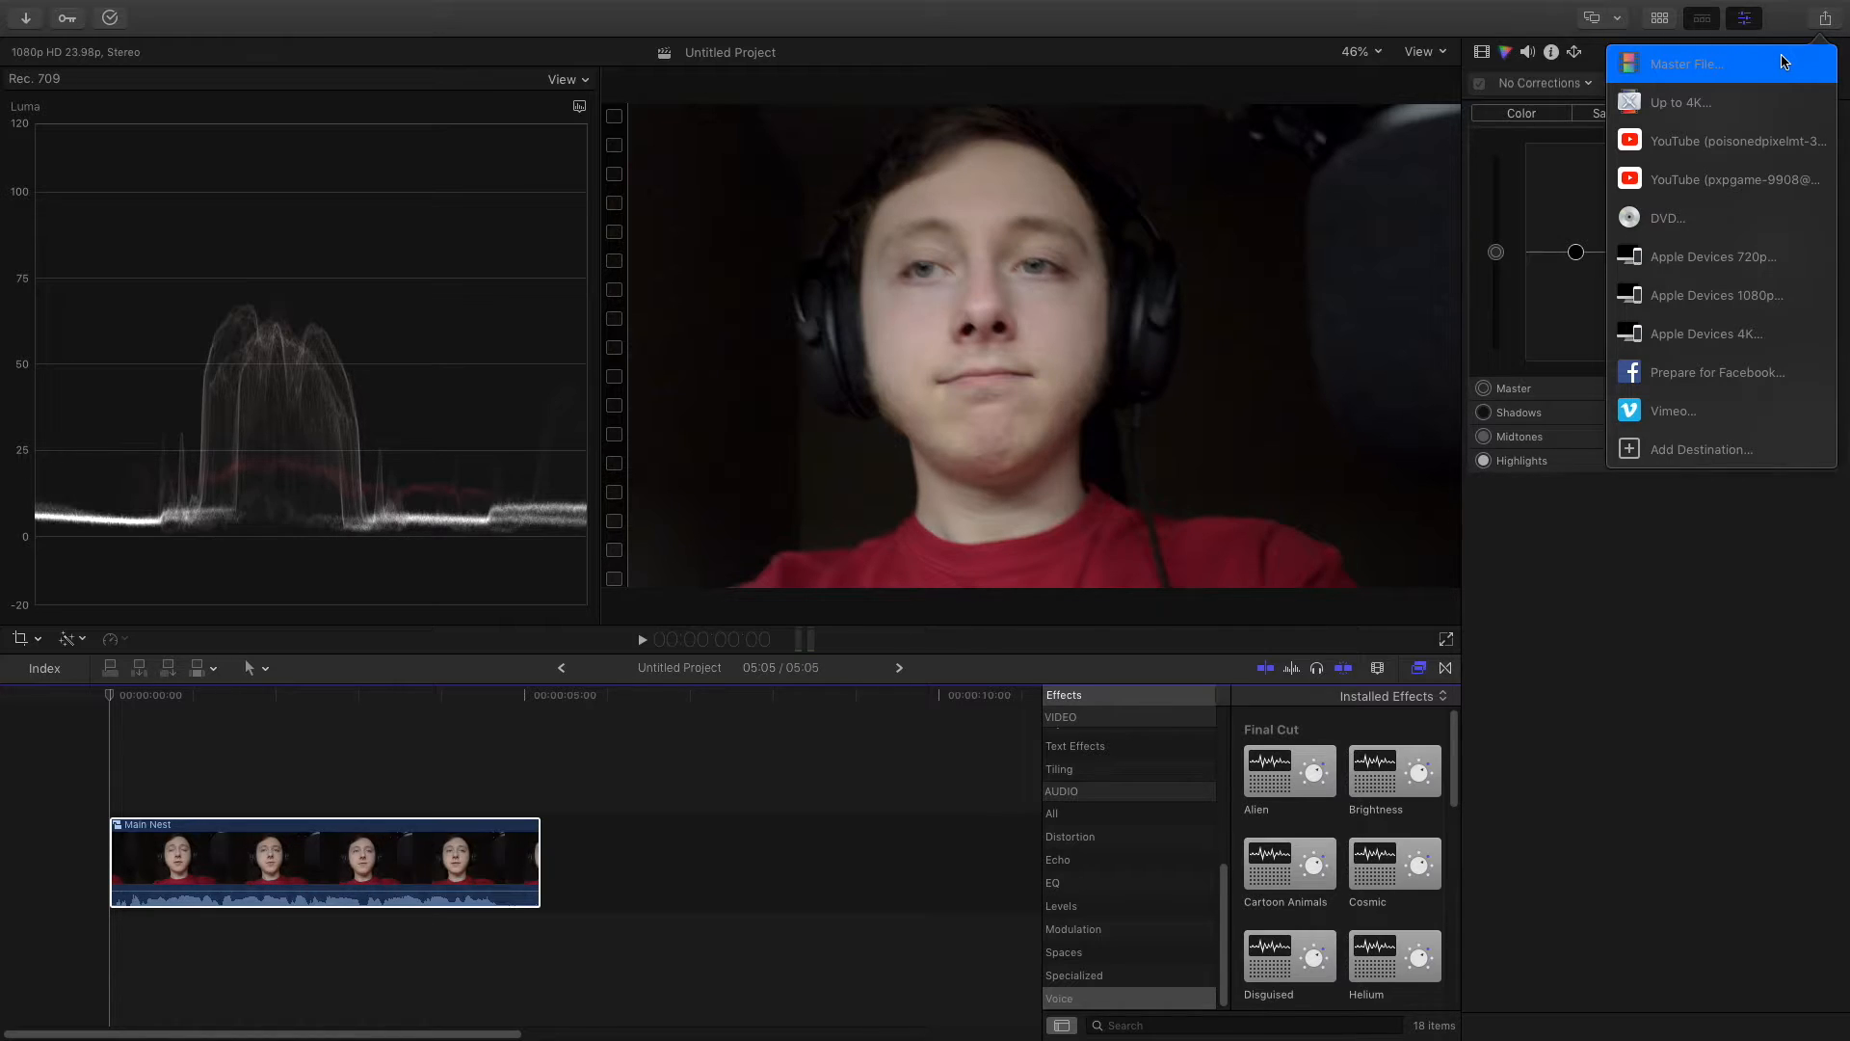
pyautogui.click(1757, 68)
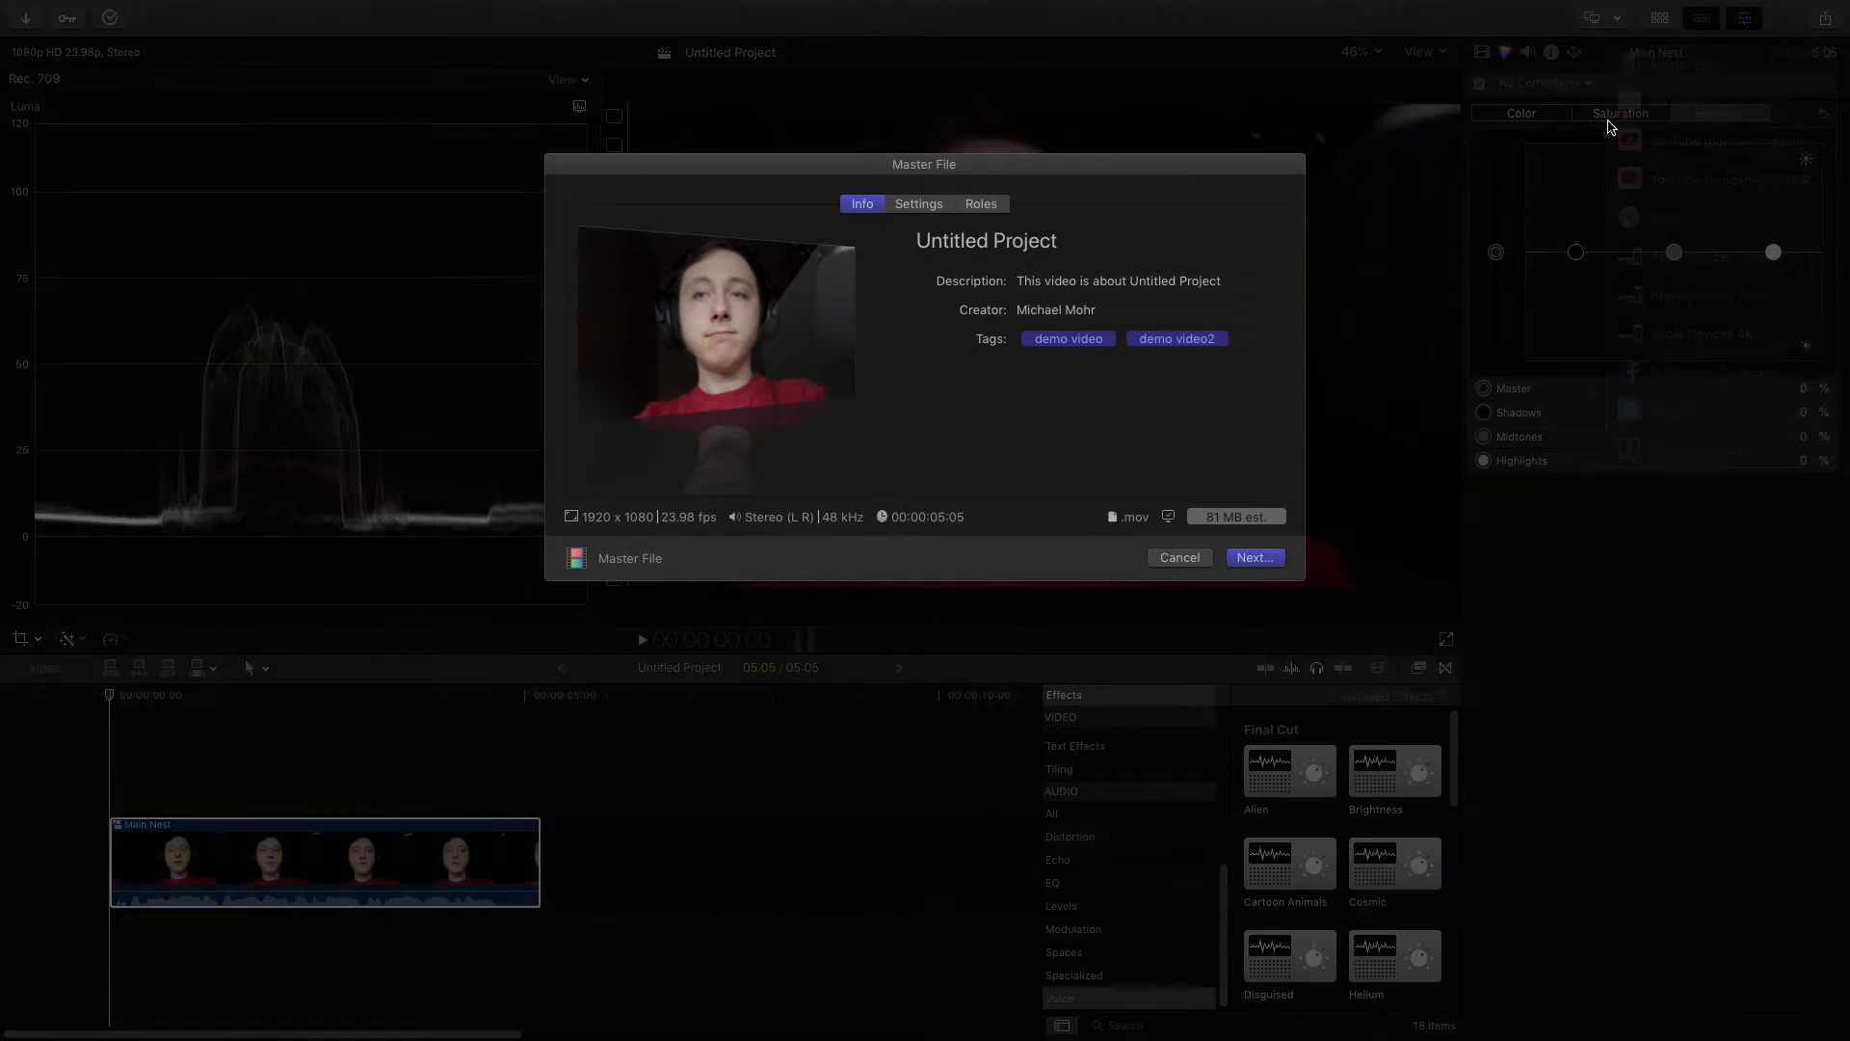
pyautogui.click(916, 207)
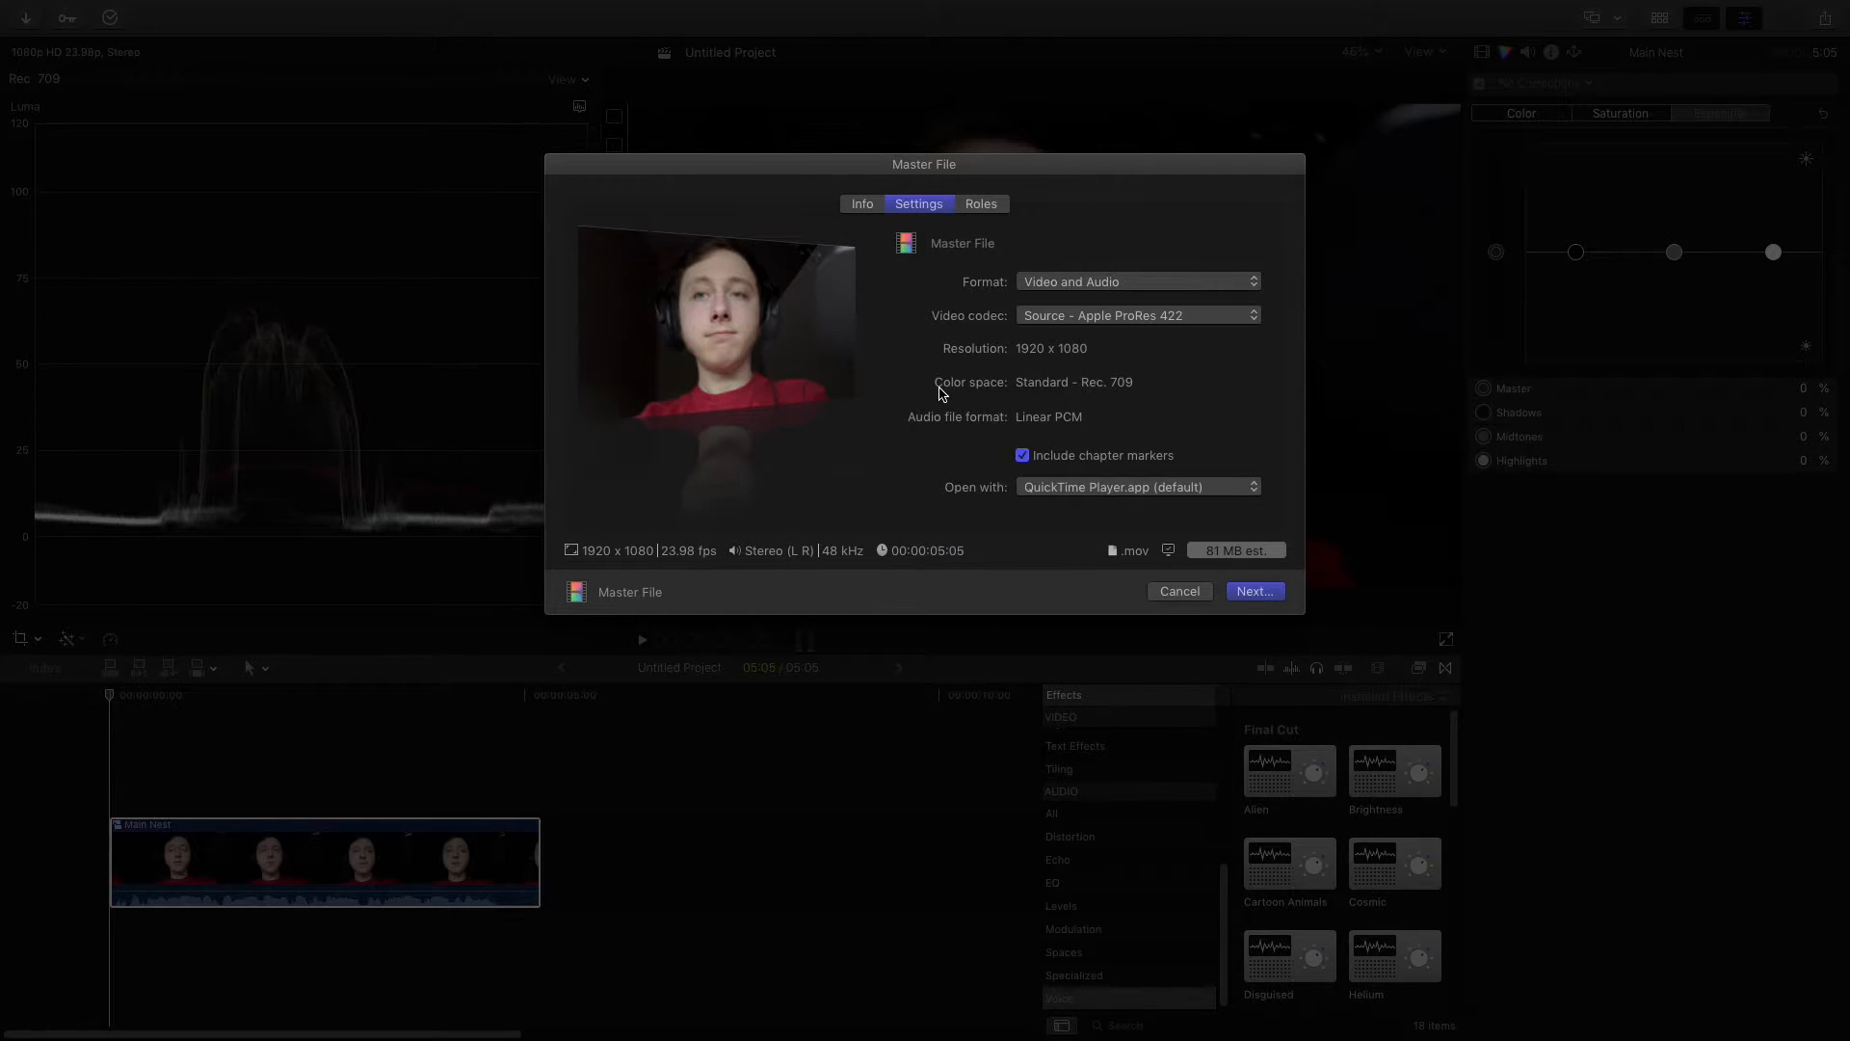
pyautogui.click(983, 204)
pyautogui.click(901, 205)
pyautogui.click(862, 205)
pyautogui.click(1179, 558)
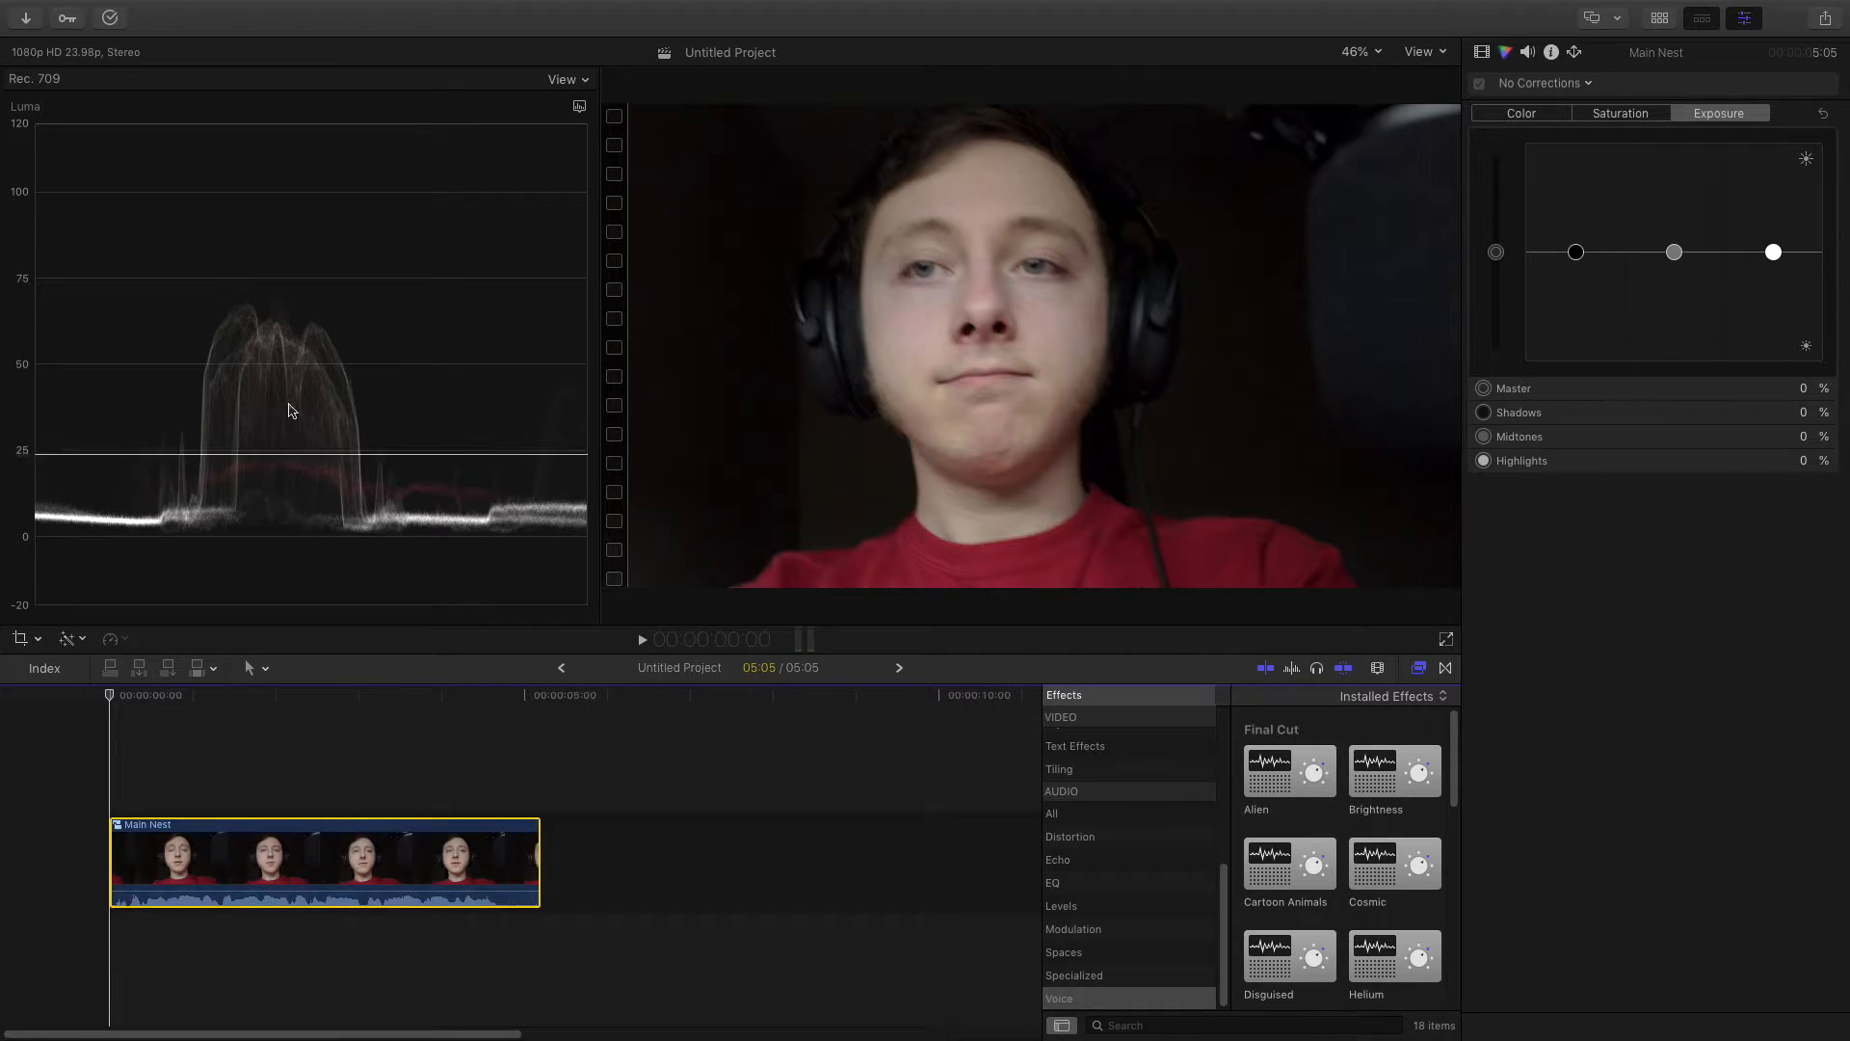
# Step: Send the project to Compressor and delete the Untitled Project job that already has an Up to 4K setting
pyautogui.click(164, 10)
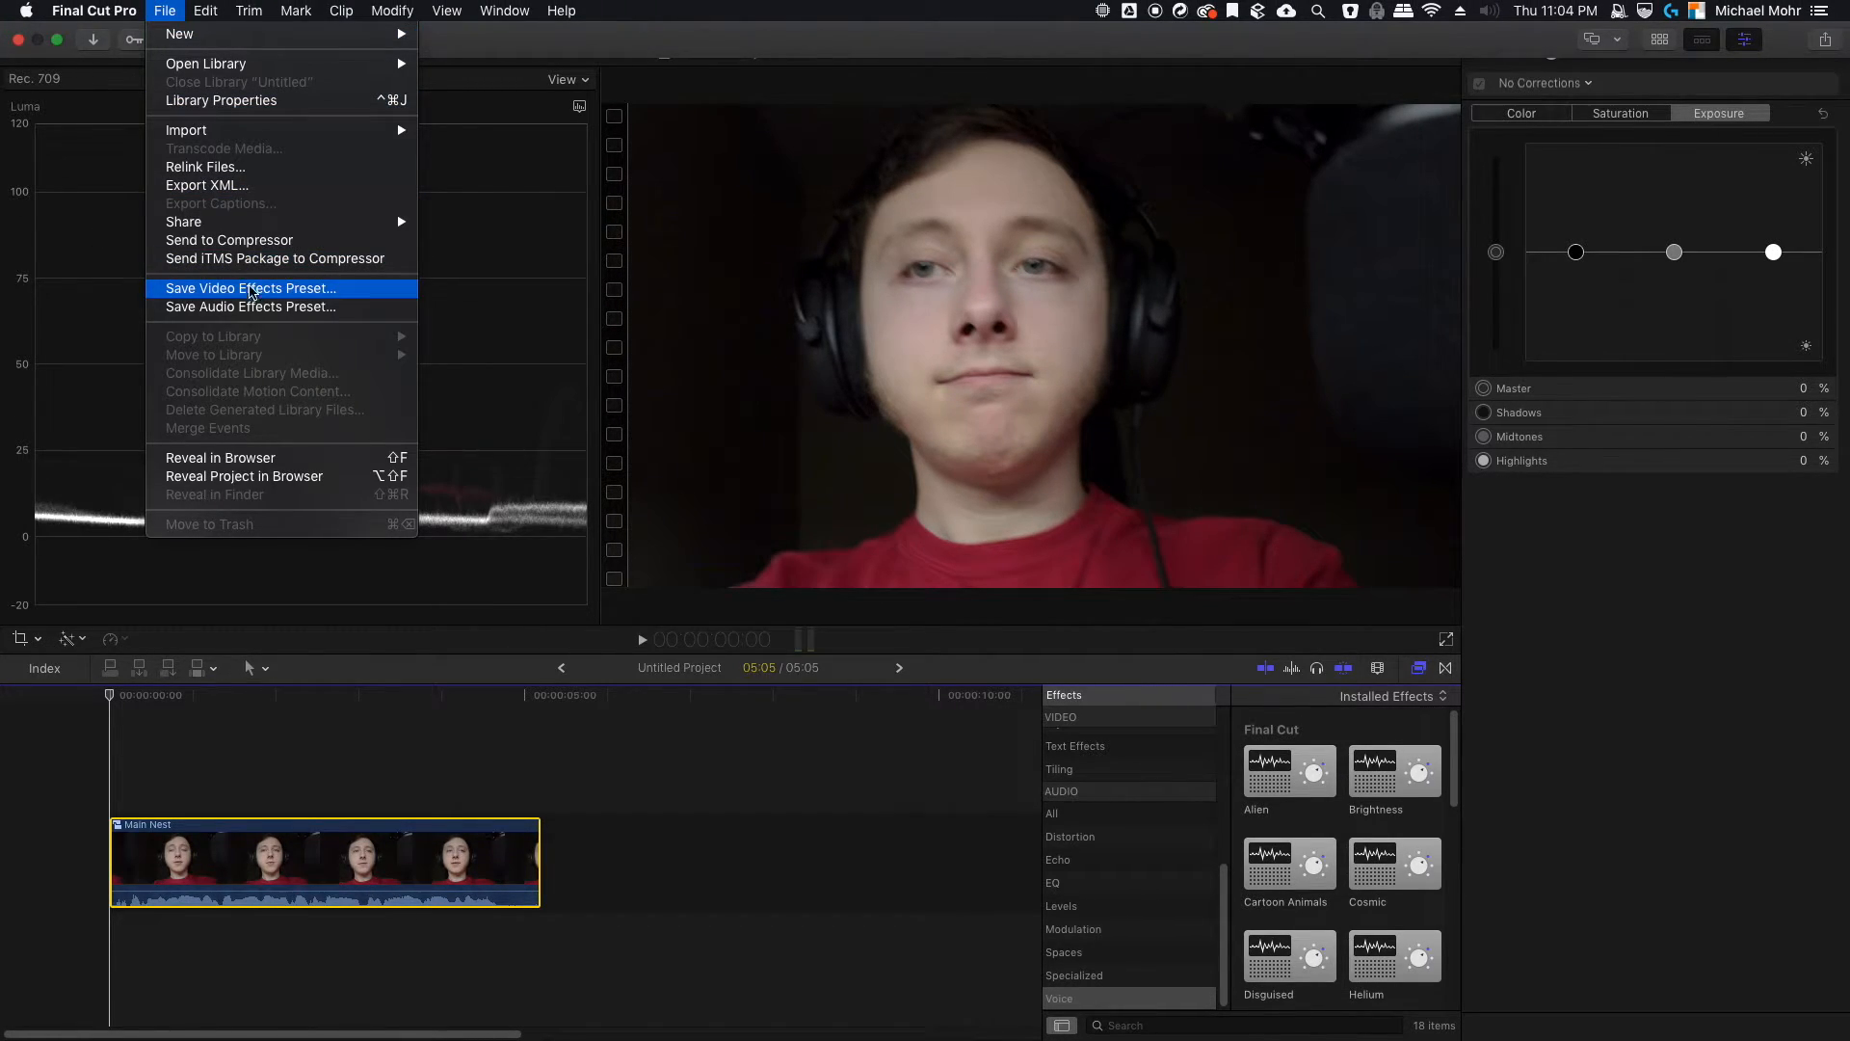
pyautogui.click(214, 249)
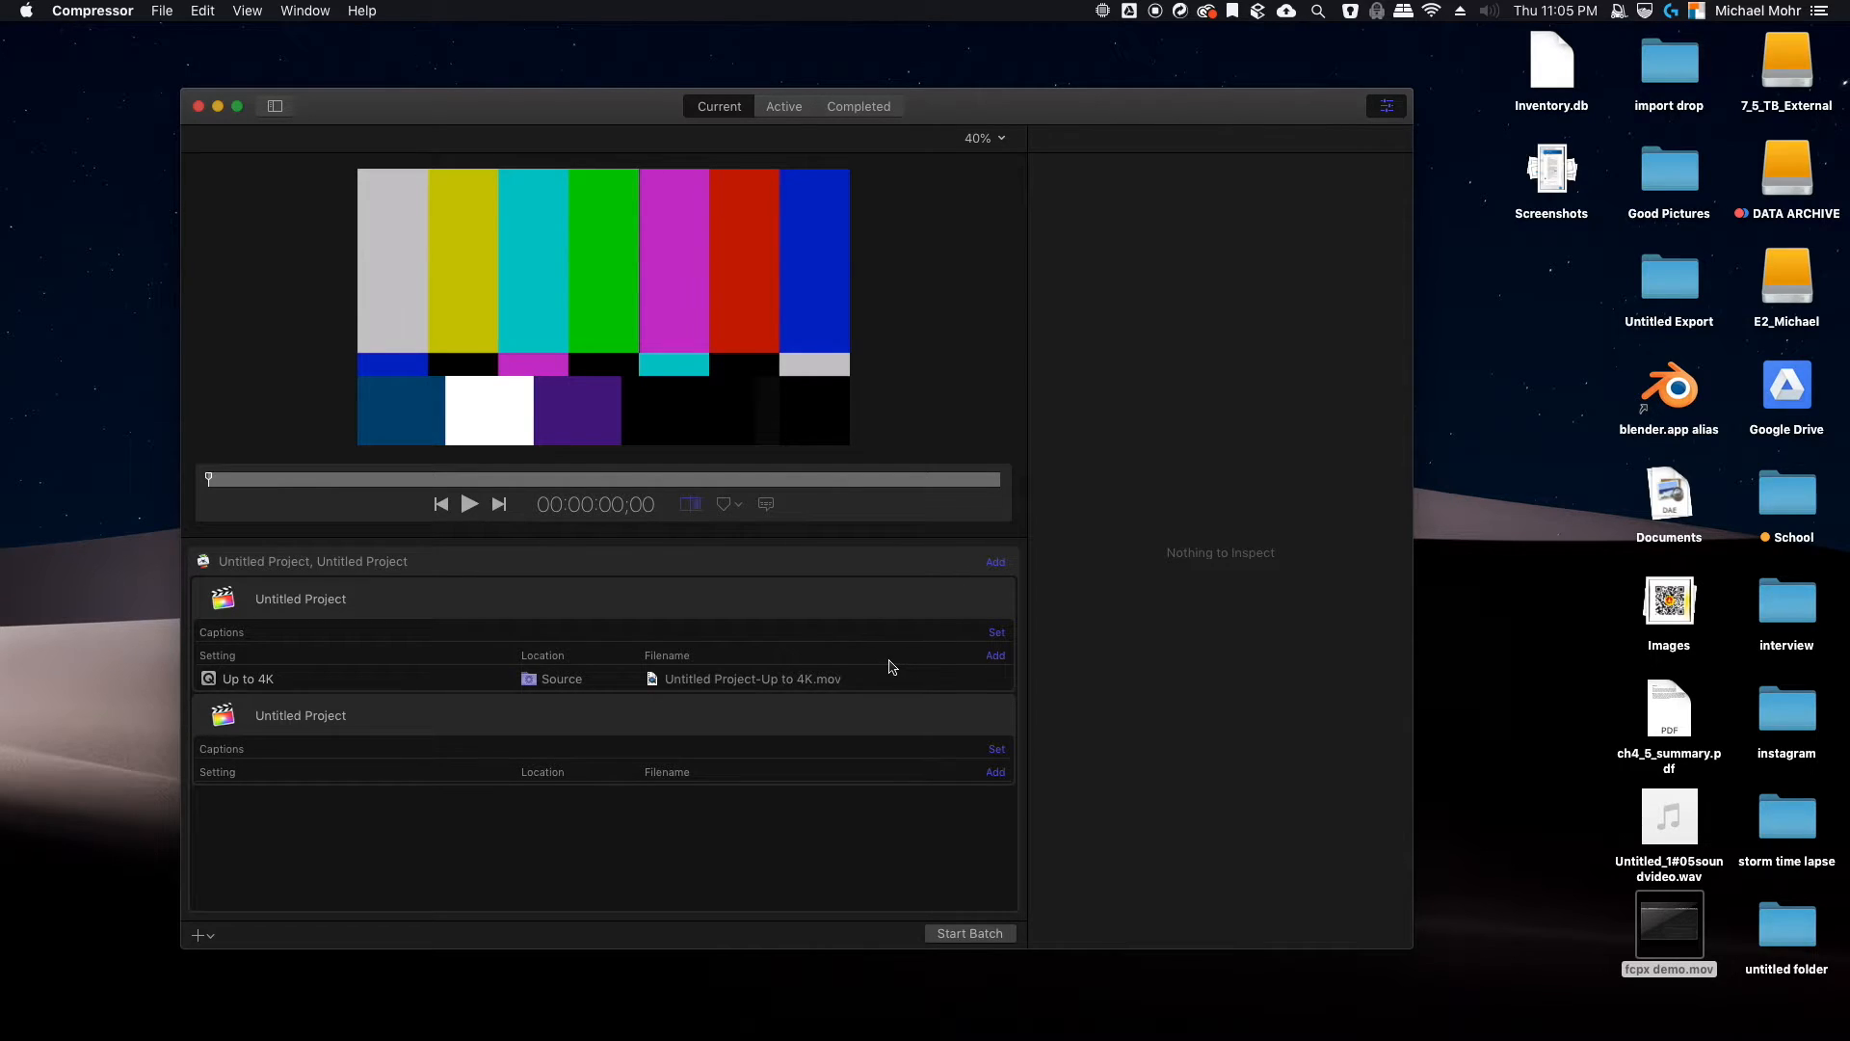
pyautogui.click(356, 603)
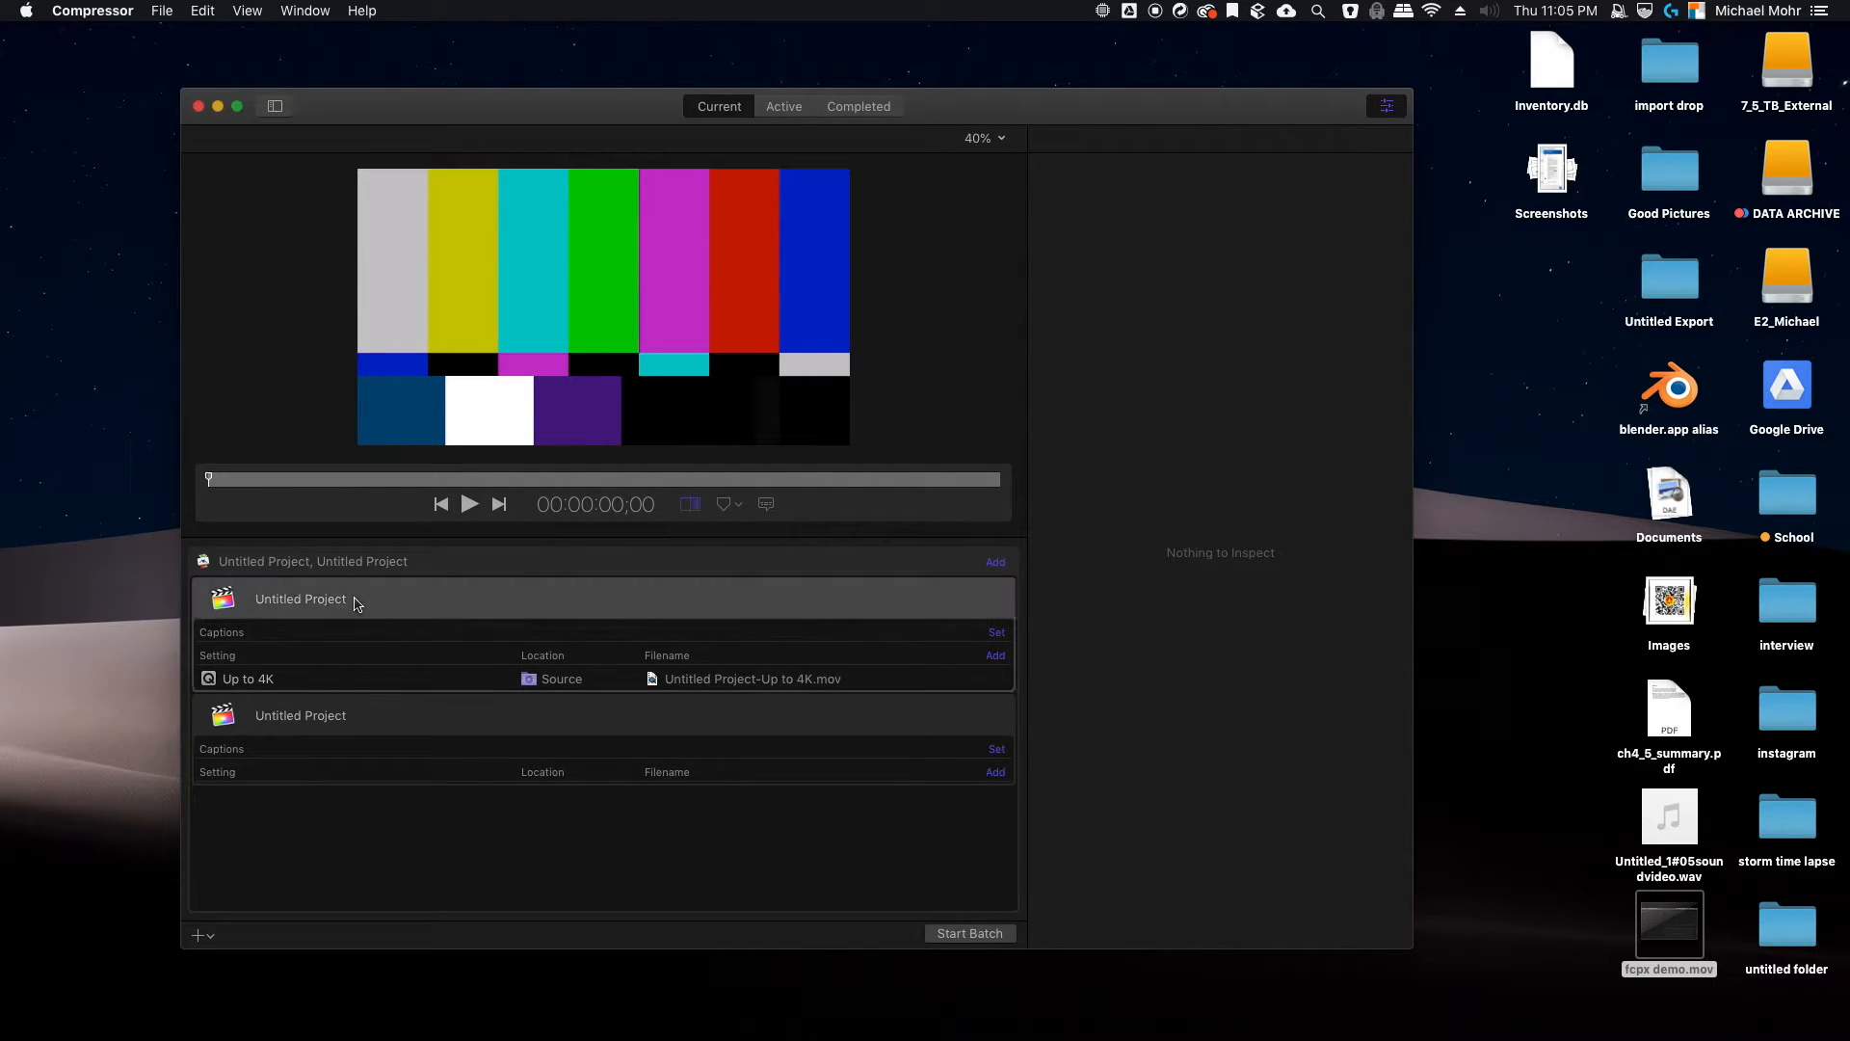
pyautogui.press('Delete')
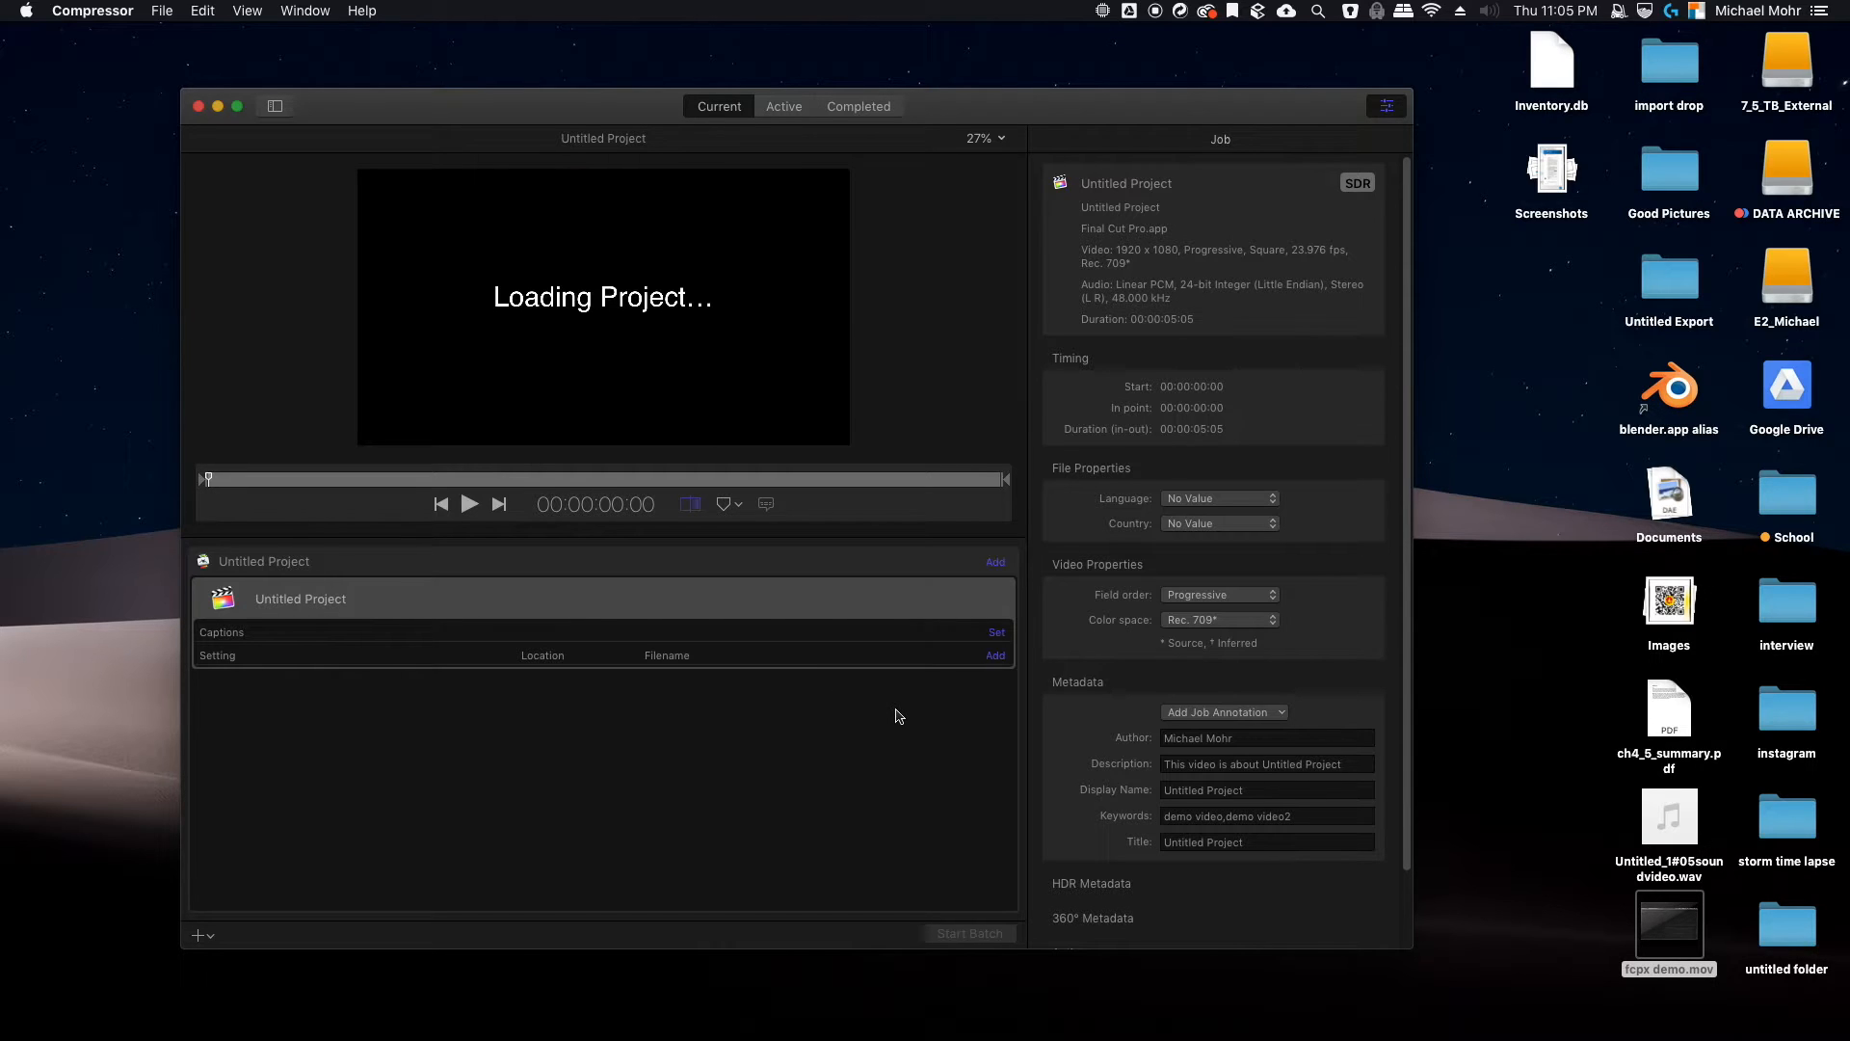
# Step: Add the Up to 4K setting from Publish to YouTube to the Untitled Project job, with the Default (Source) location
pyautogui.click(997, 658)
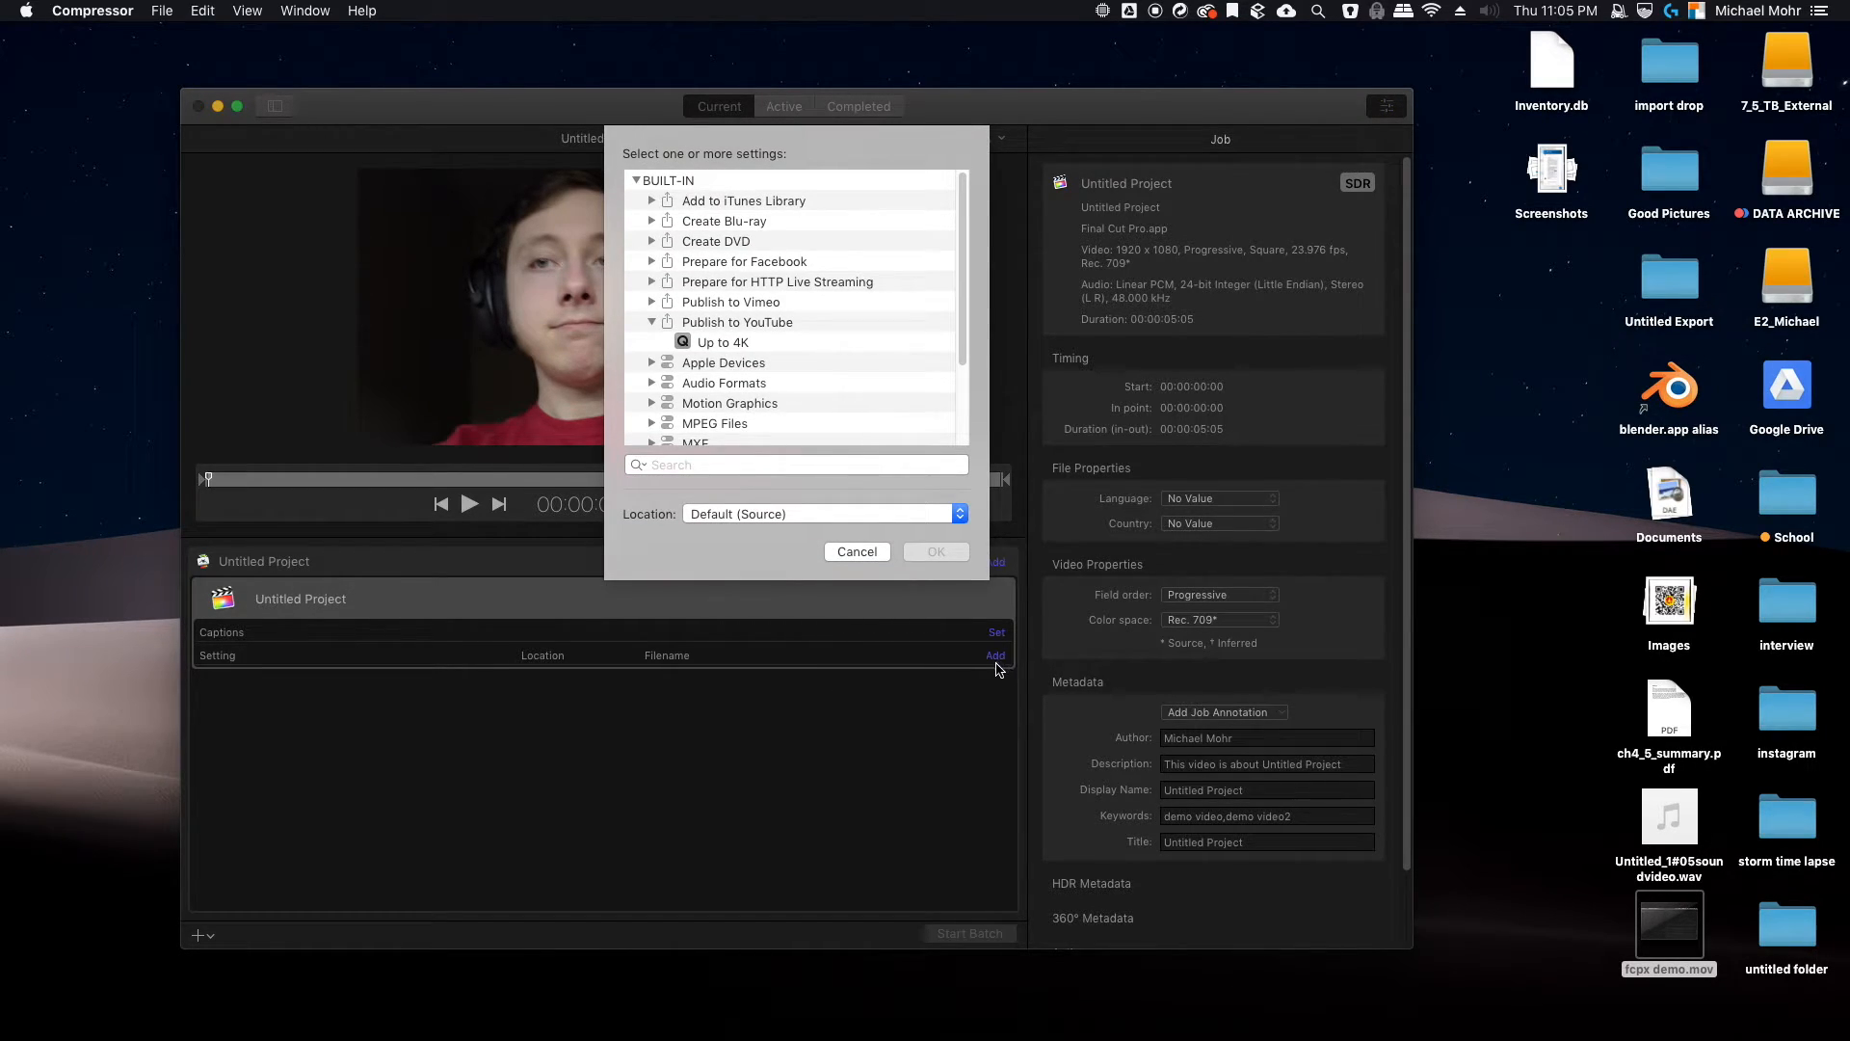
pyautogui.scroll(-3, 703, 343)
pyautogui.scroll(3, 708, 343)
pyautogui.click(712, 349)
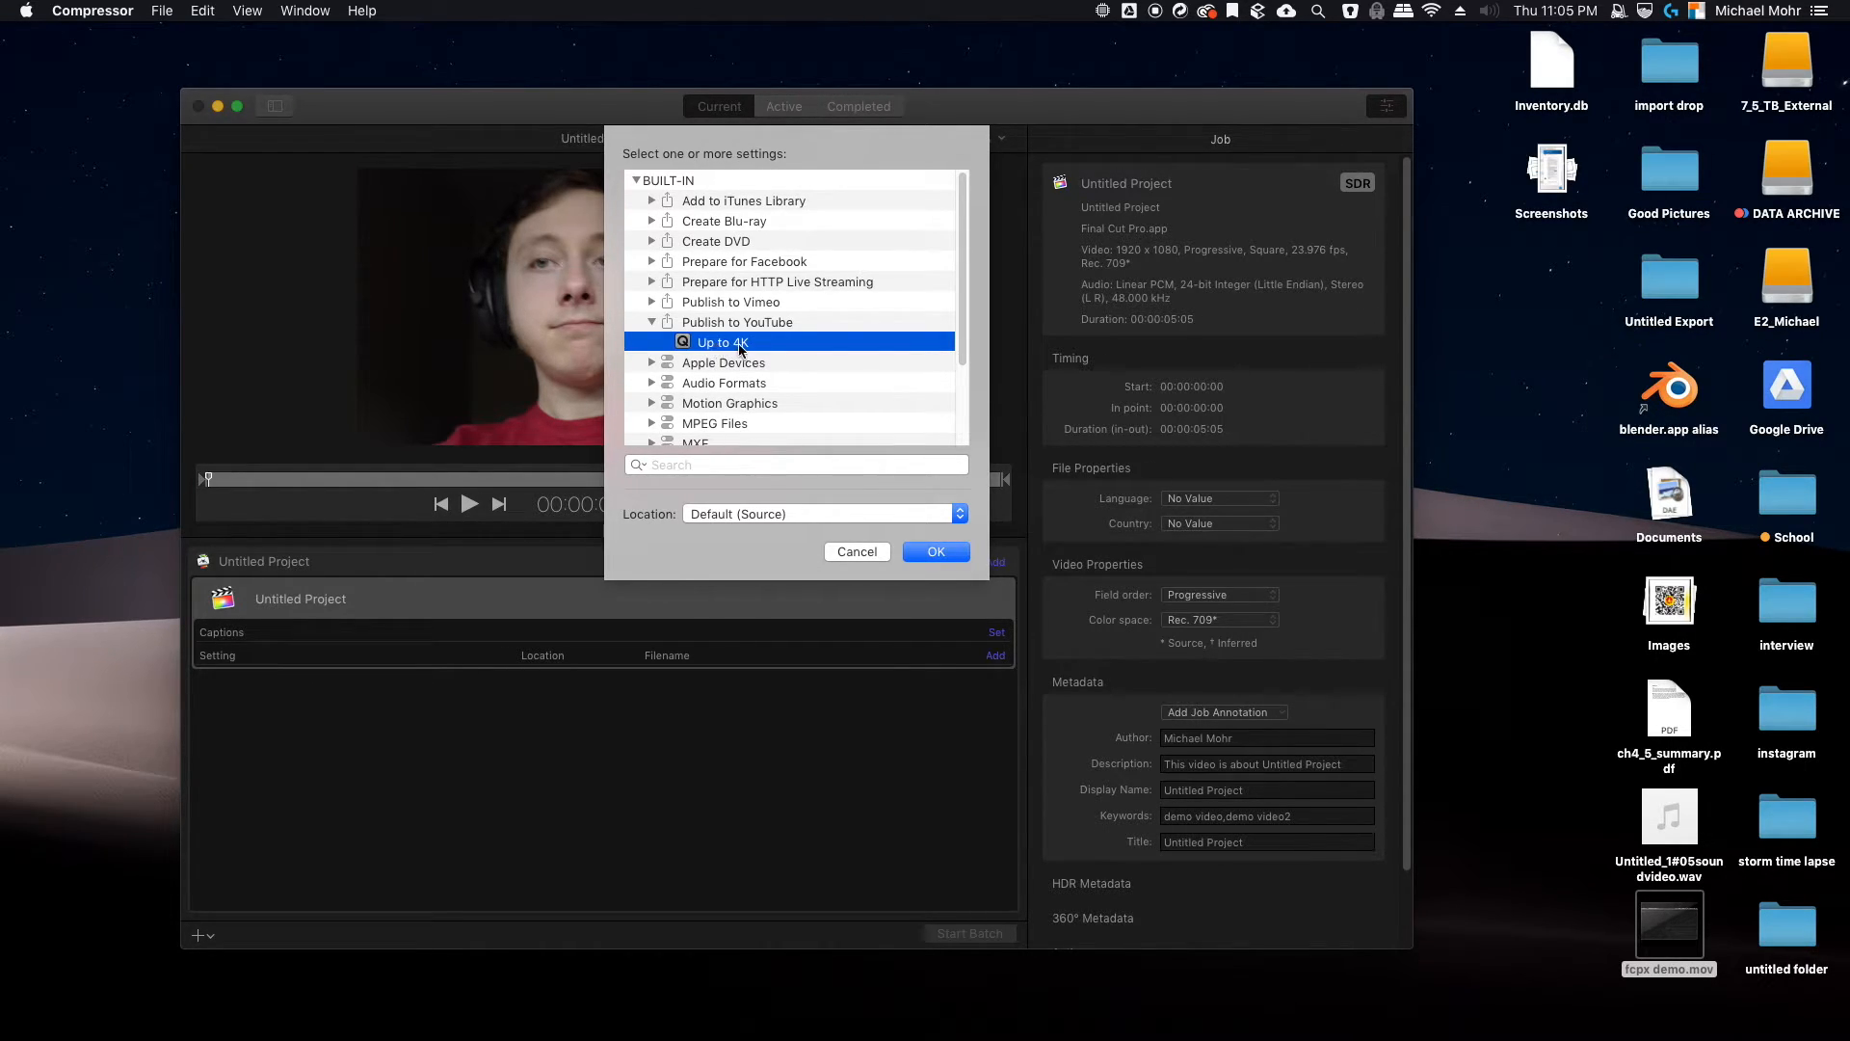
pyautogui.click(940, 557)
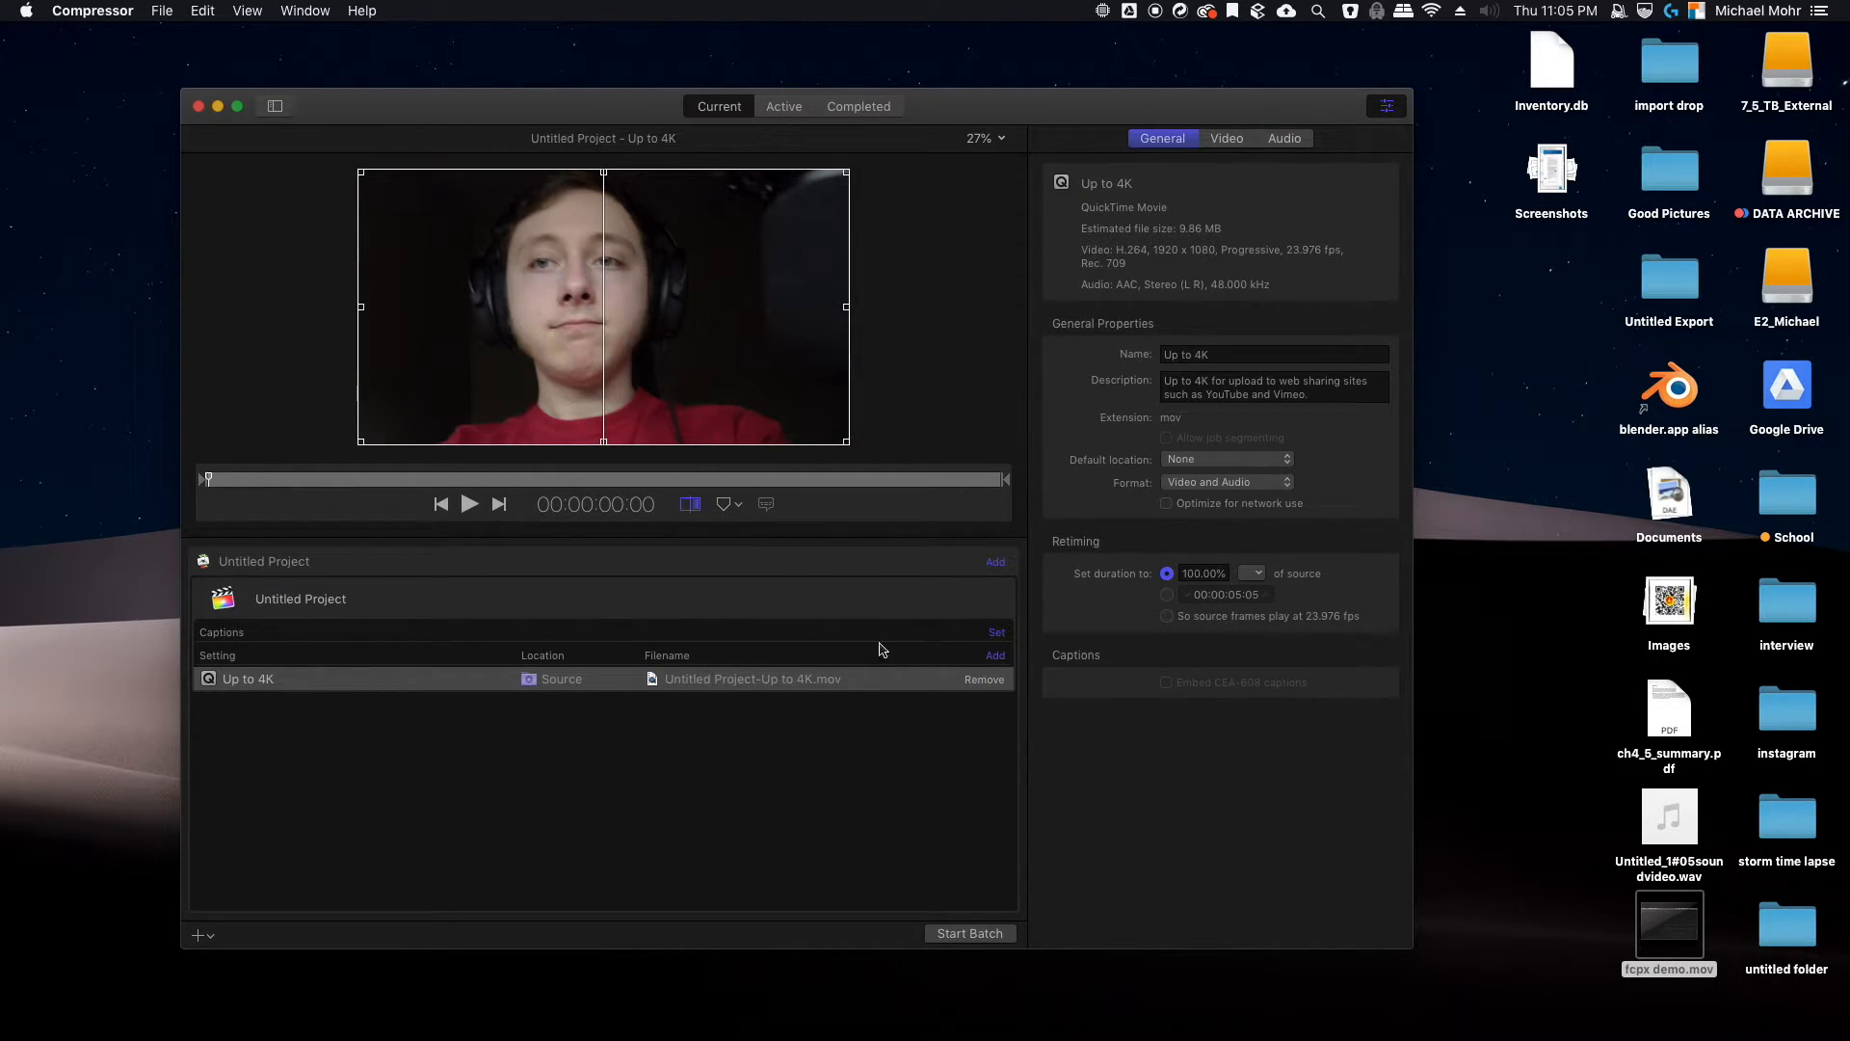
# Step: Examine the video and audio properties of the Up to 4K setting in the Untitled Project job
pyautogui.click(1226, 137)
pyautogui.scroll(-5, 1110, 390)
pyautogui.scroll(3, 1108, 392)
pyautogui.scroll(-5, 1099, 410)
pyautogui.scroll(4, 1099, 409)
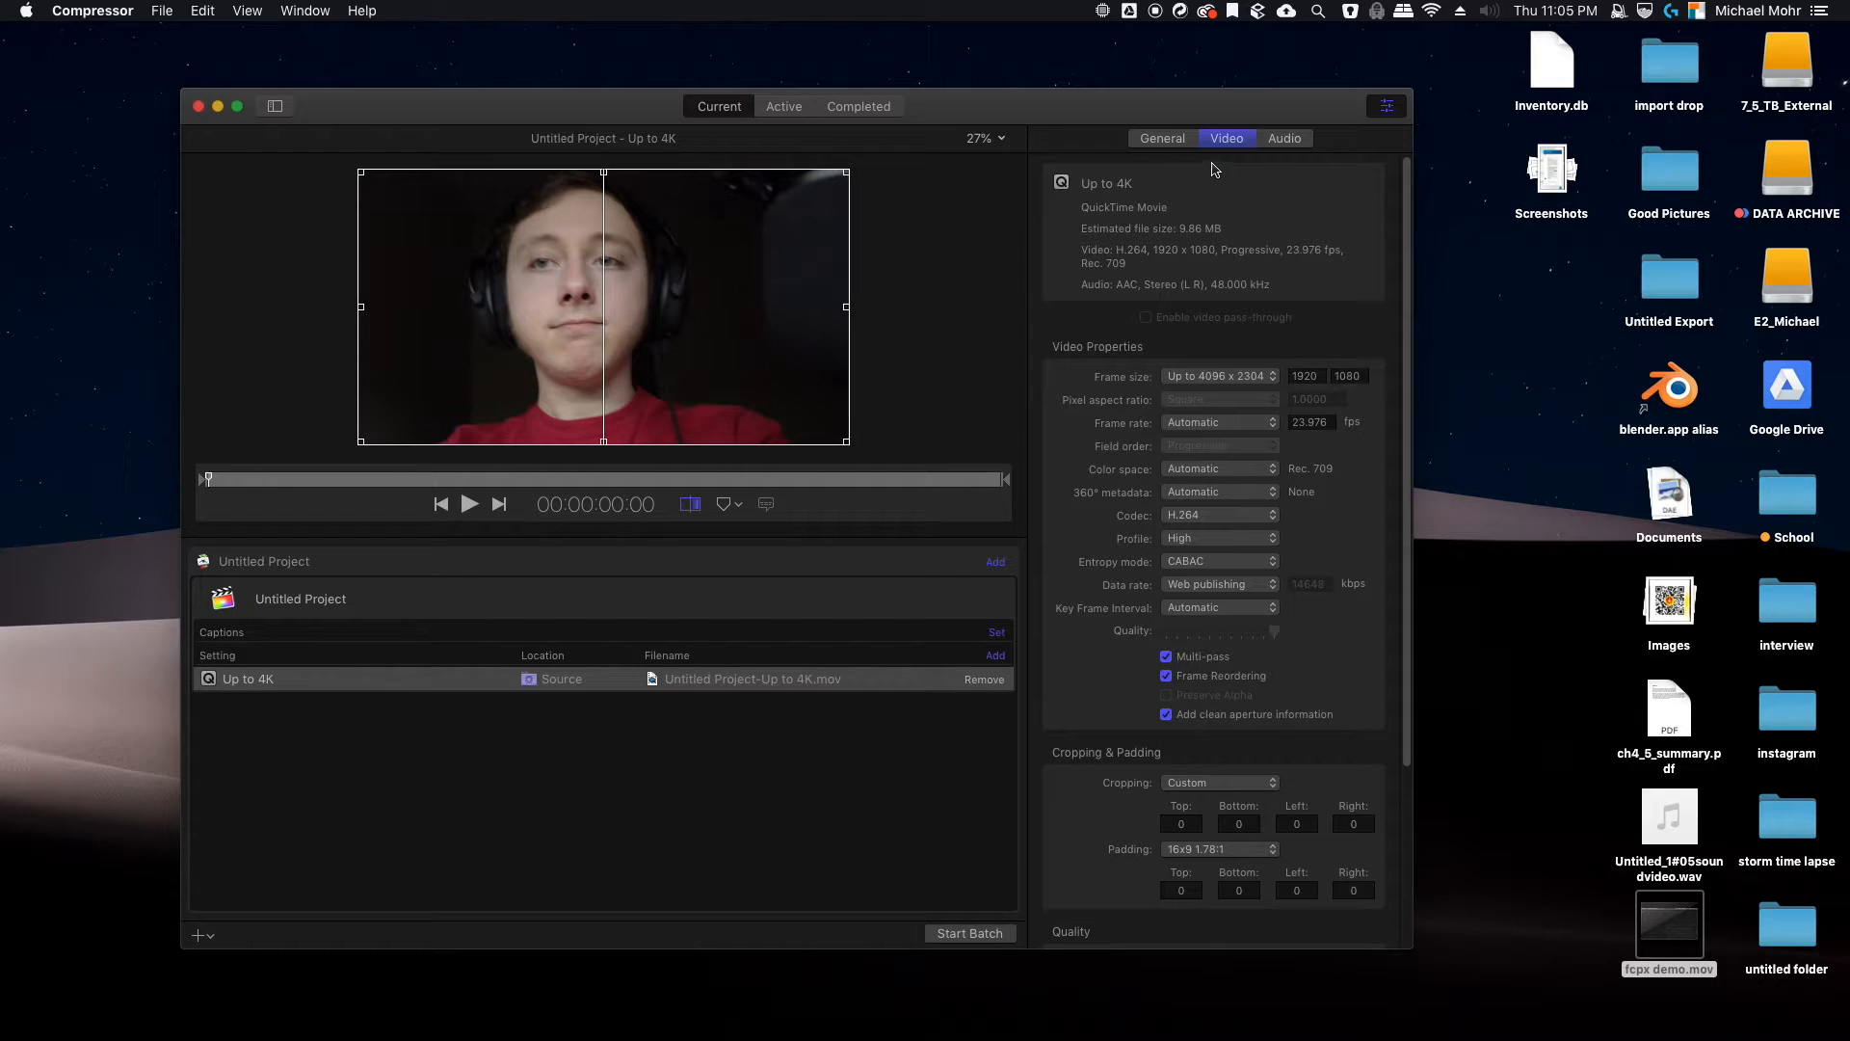
pyautogui.click(1291, 138)
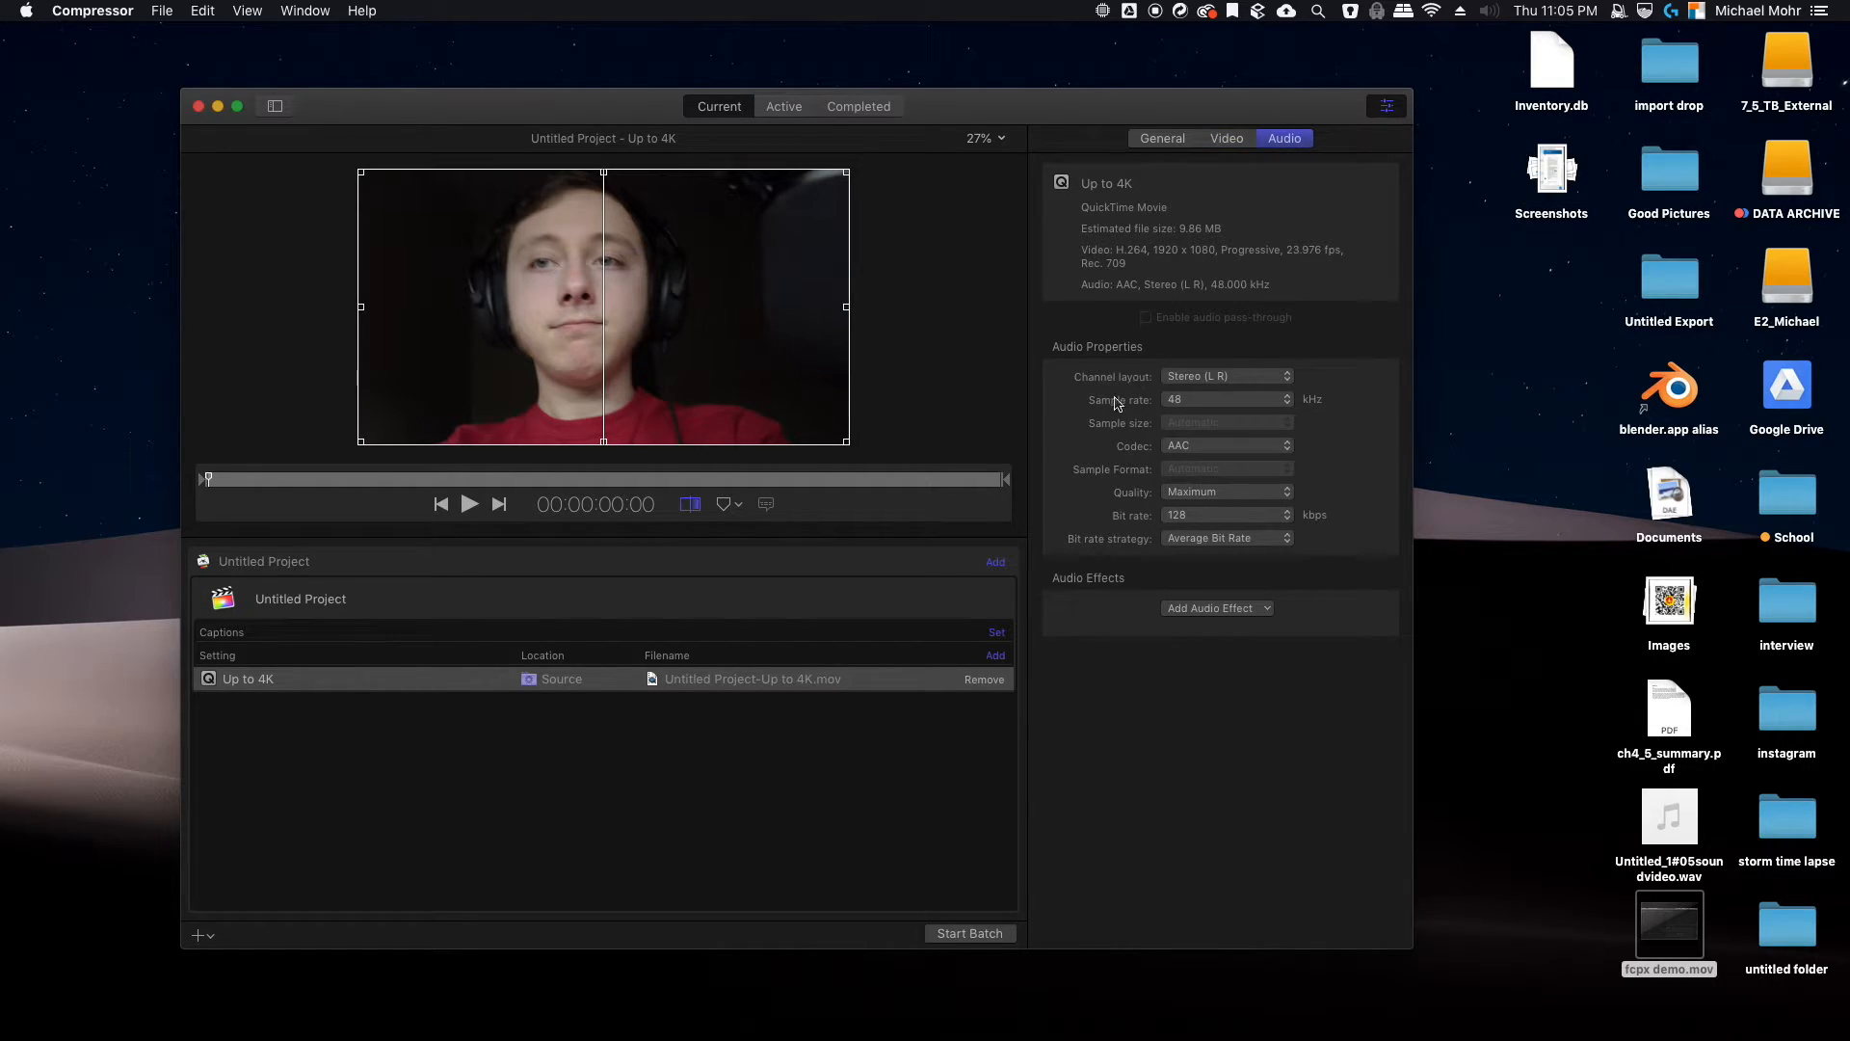
pyautogui.click(1226, 140)
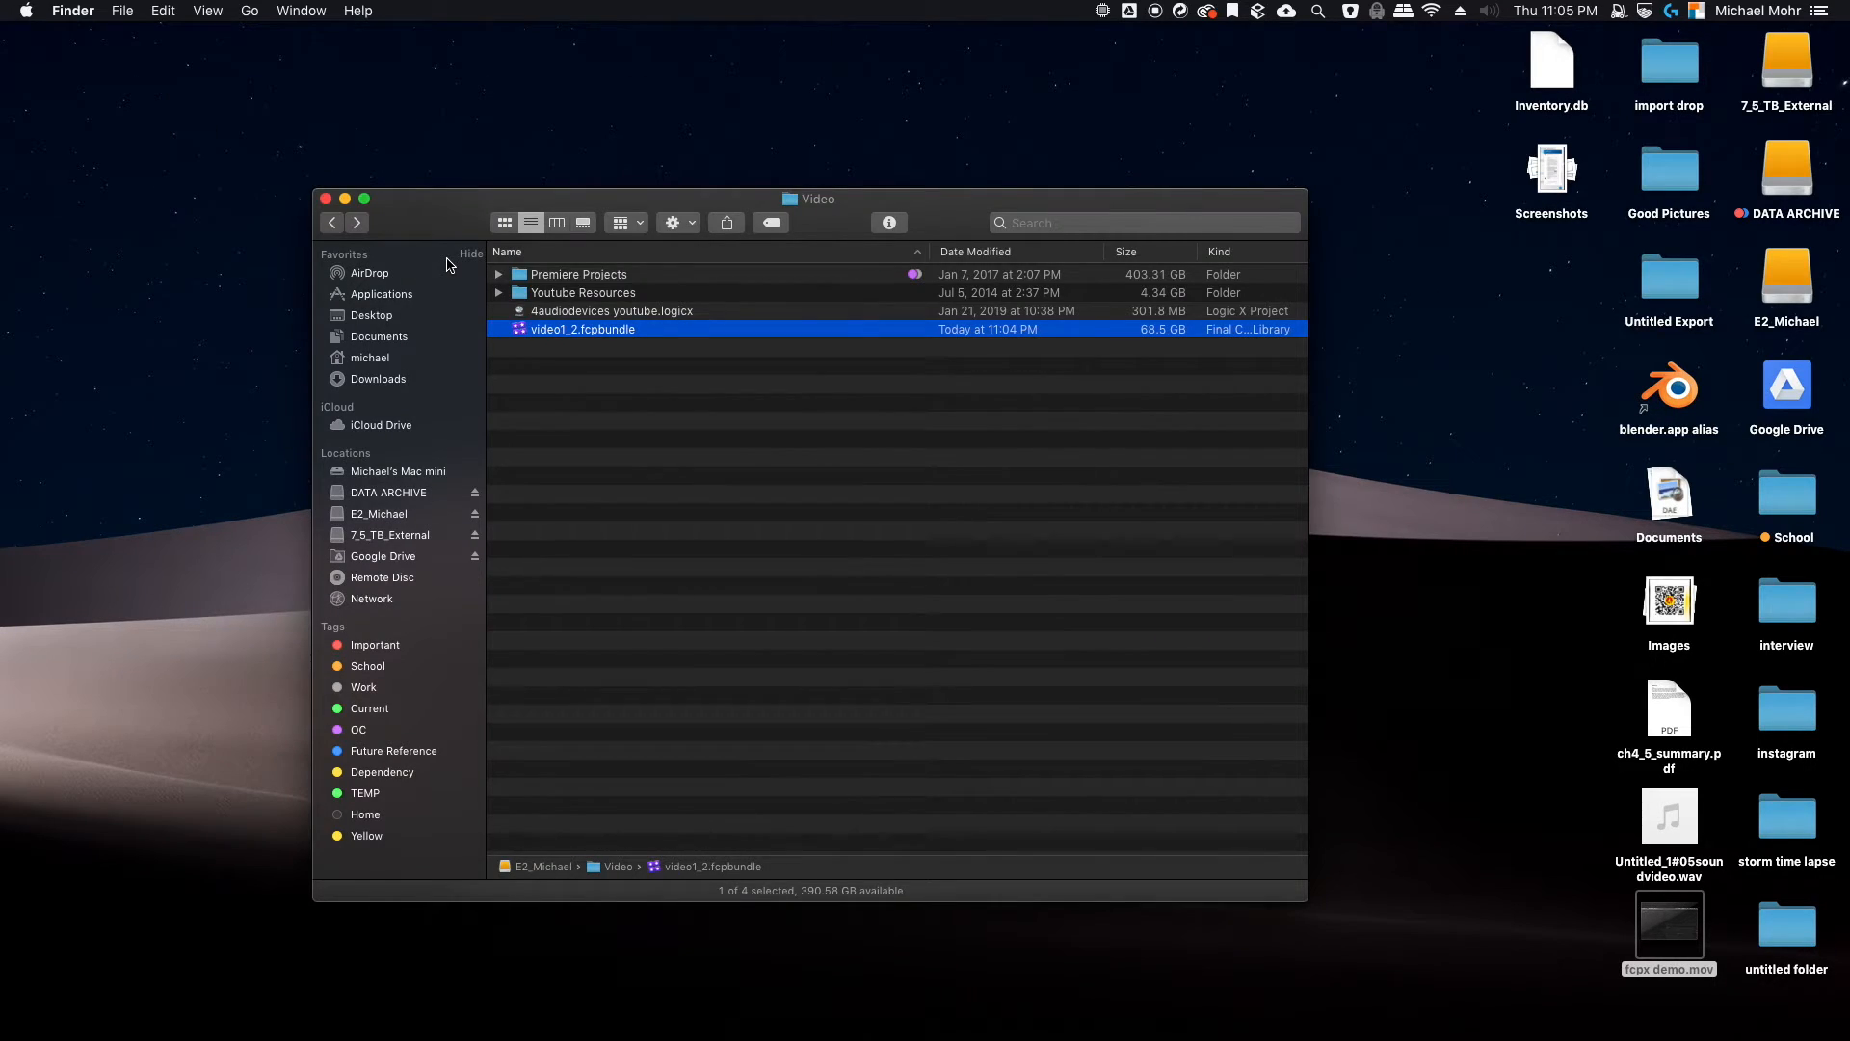
# Step: Return to Final Cut Pro, check the Master File export settings again, and cancel the export
pyautogui.hotkey('ctrl', 'Right')
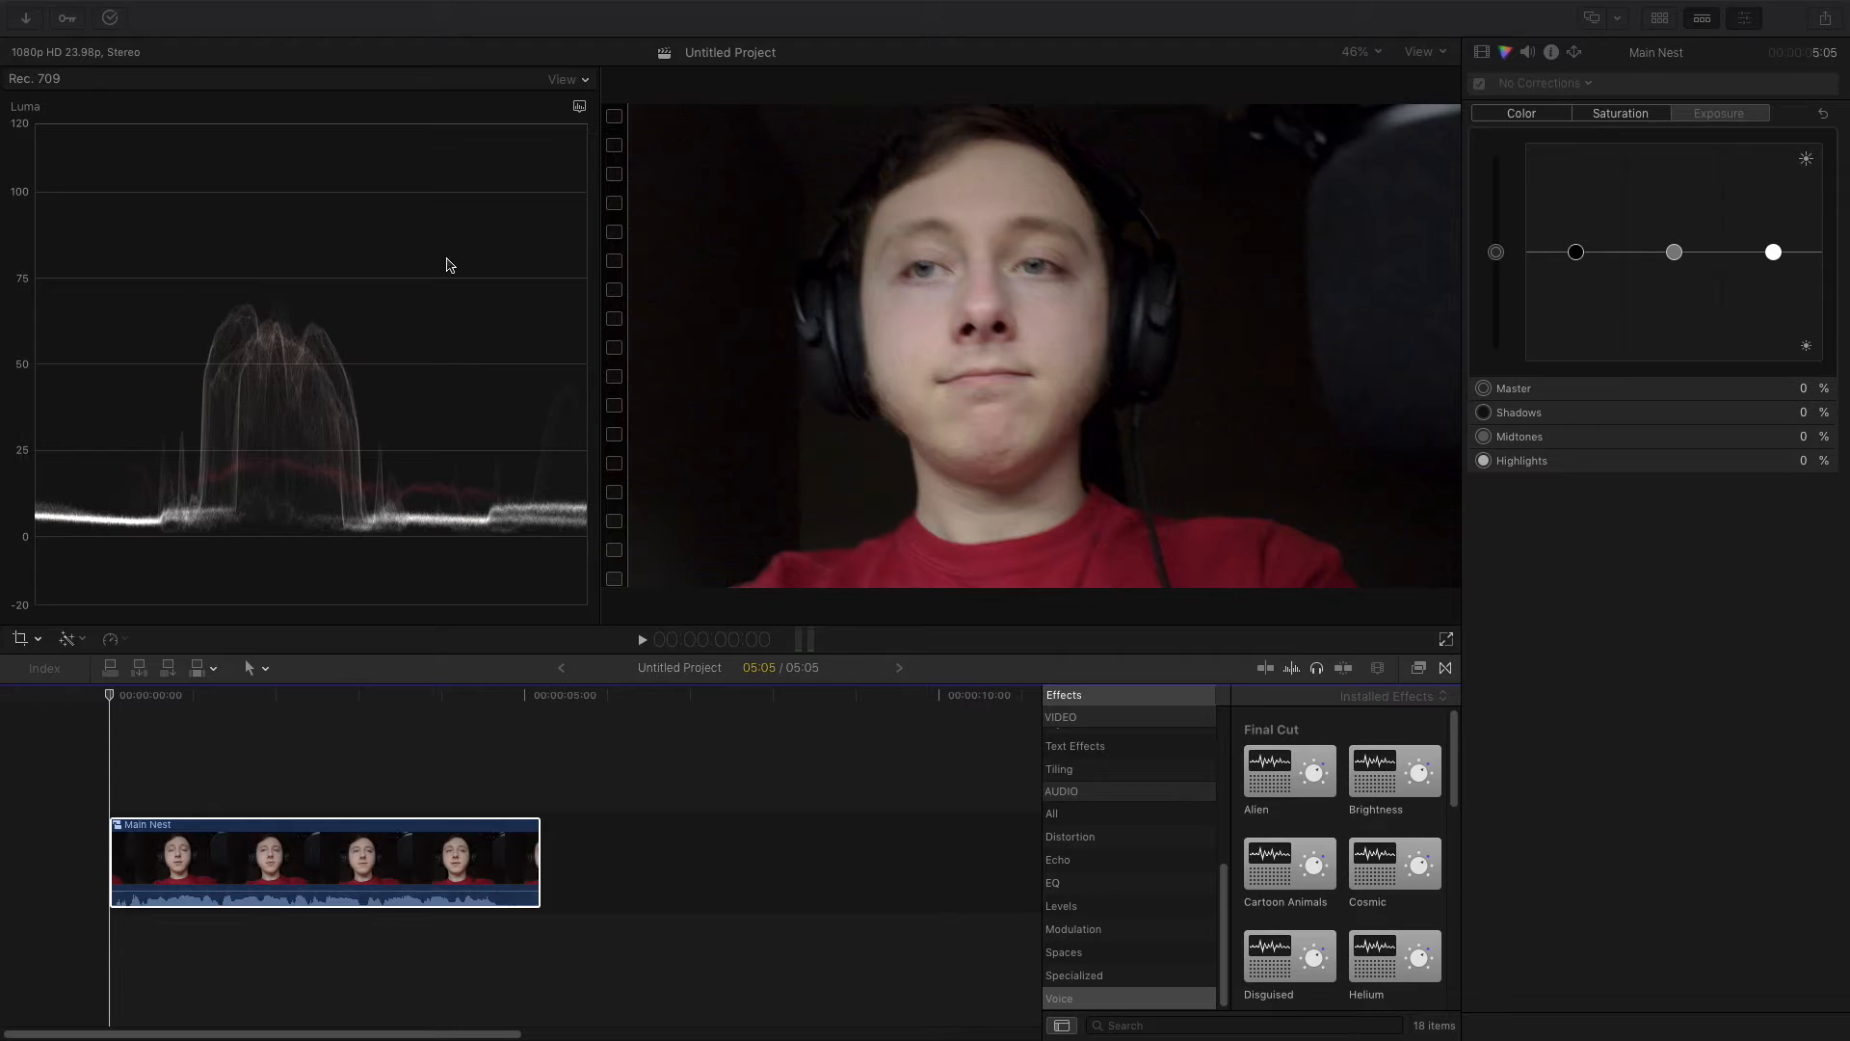
pyautogui.click(1825, 19)
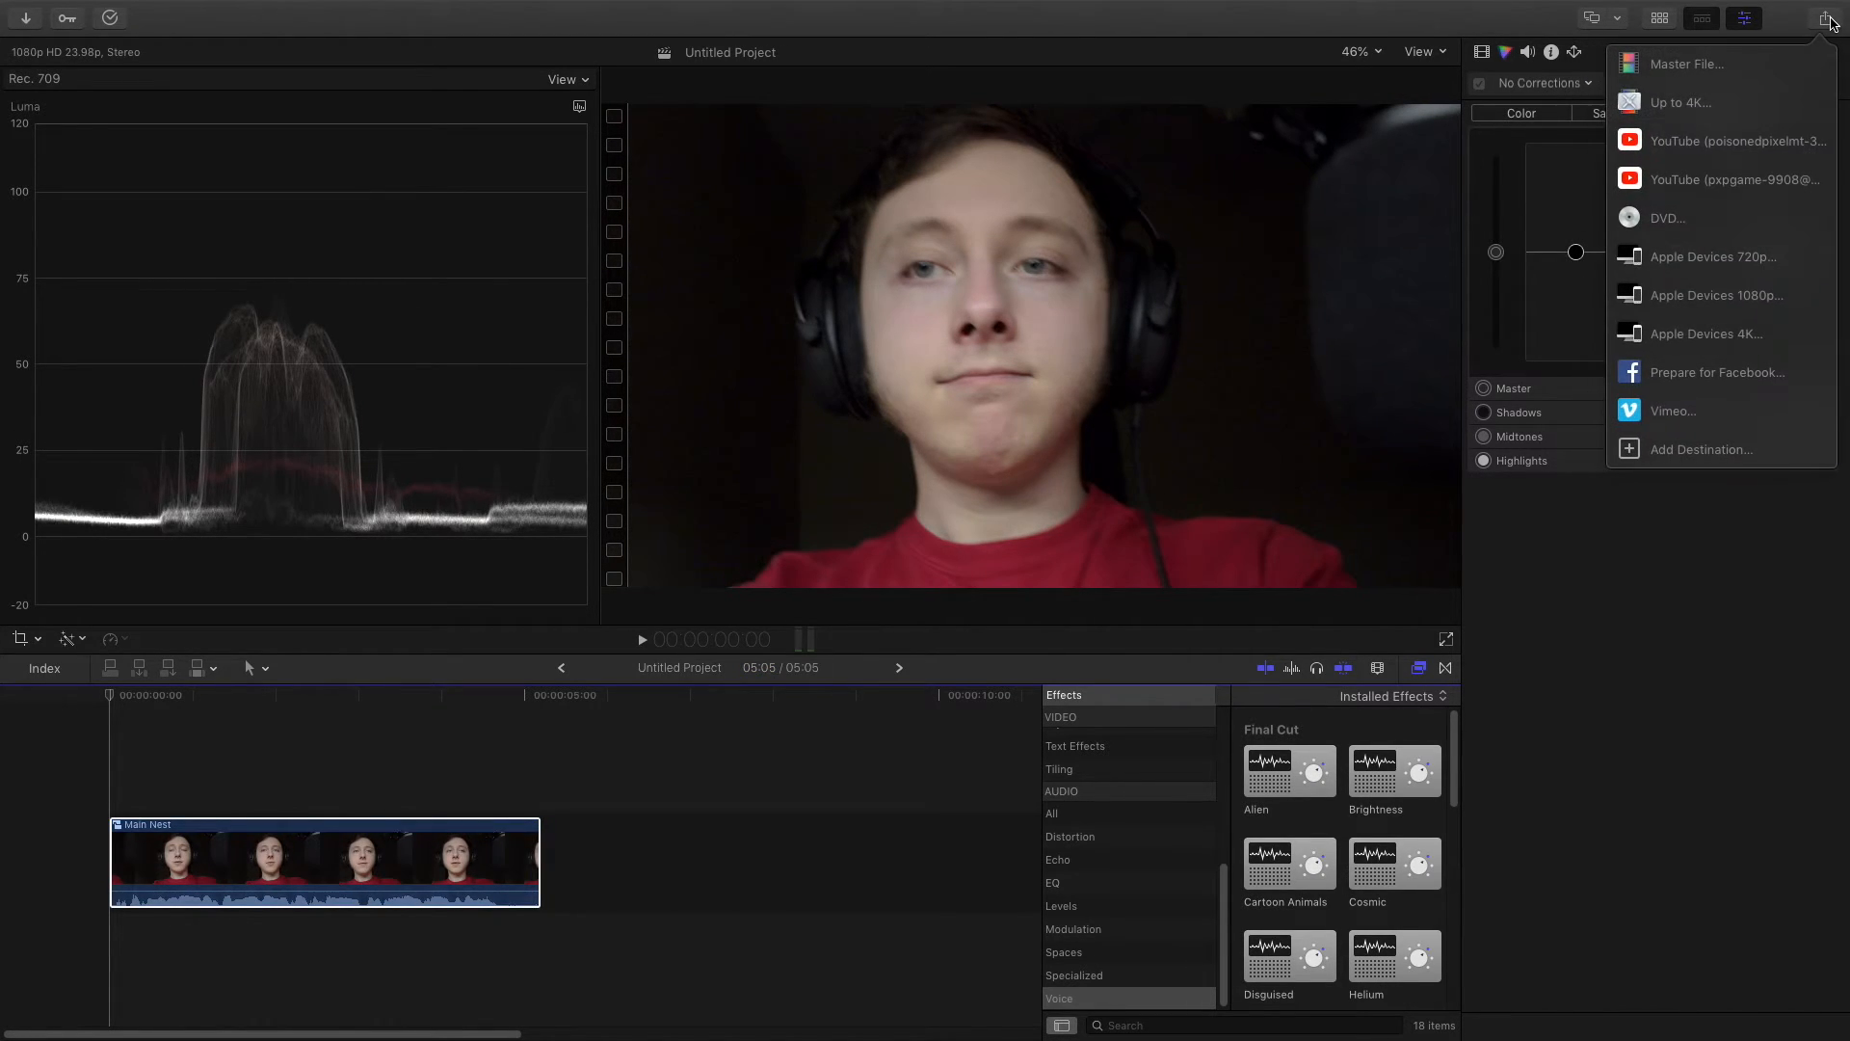
pyautogui.click(1795, 64)
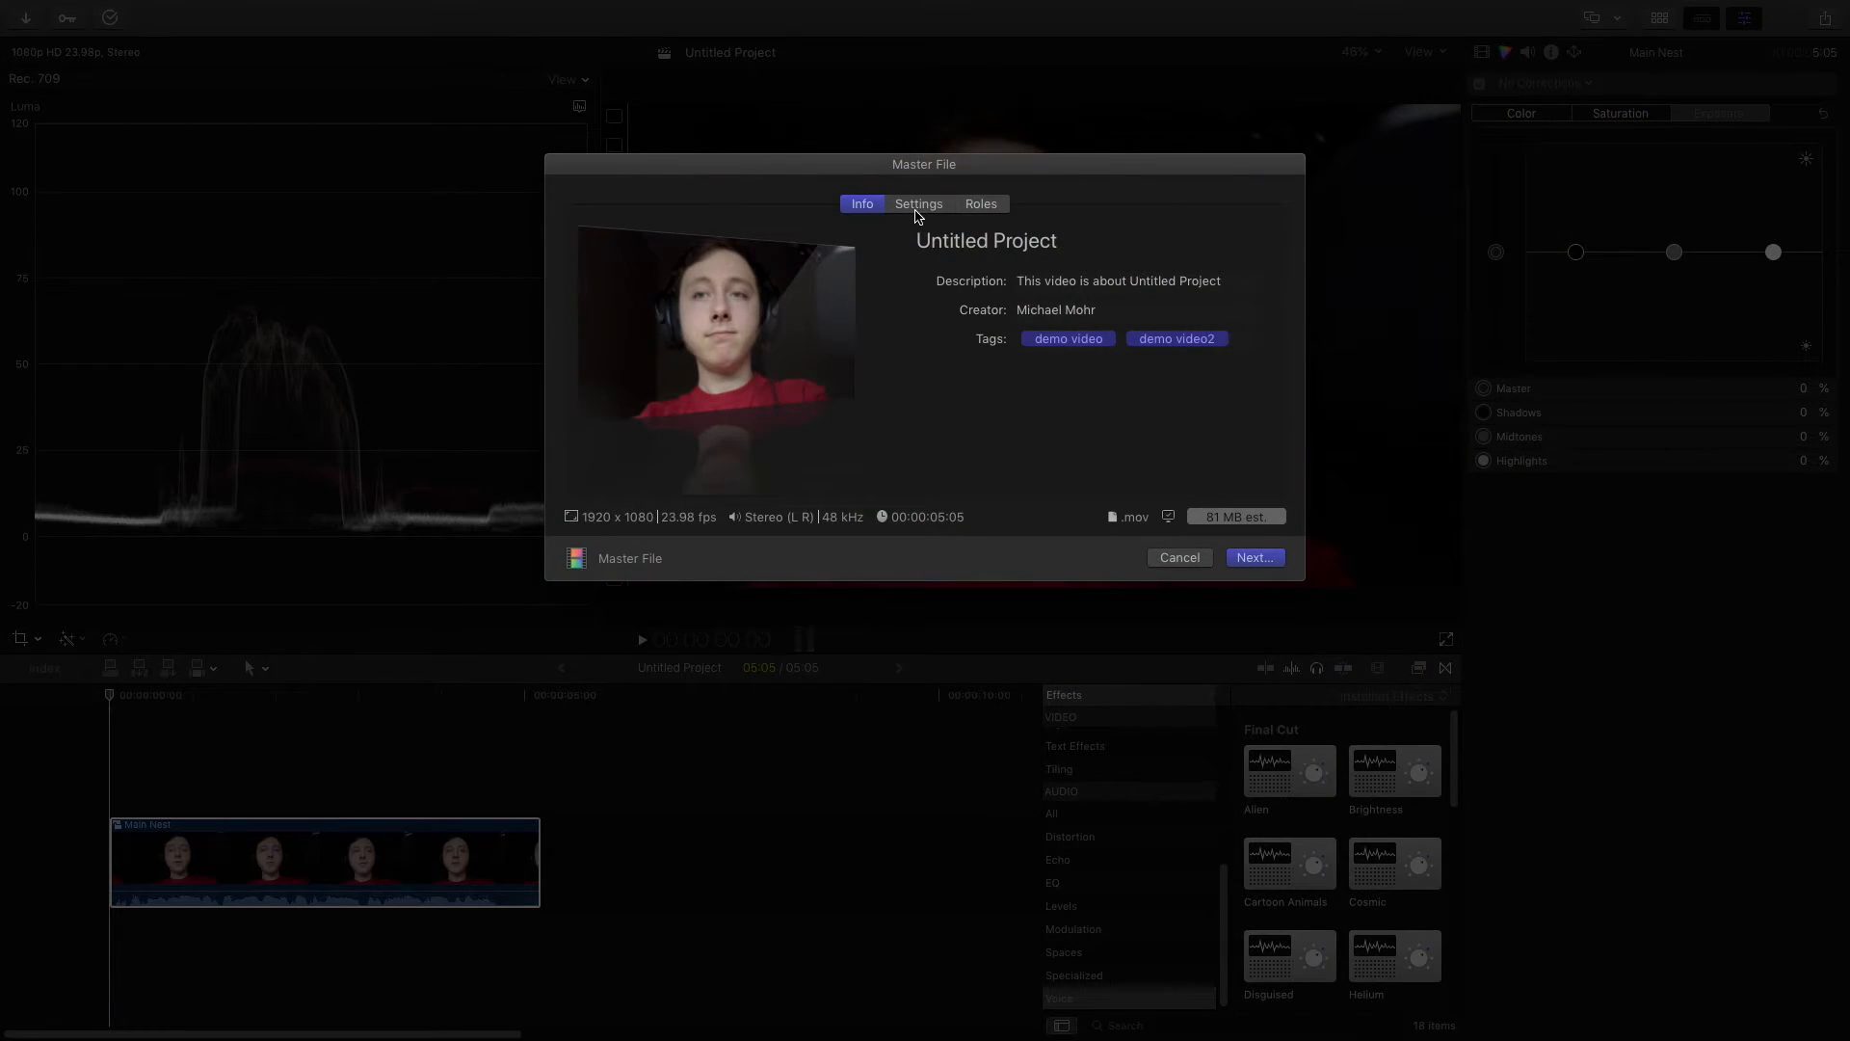
pyautogui.click(926, 206)
pyautogui.click(1177, 591)
# Step: Look through the Compressor Settings presets available for a new share destination, cancel, and close the Destinations preferences
pyautogui.click(1827, 19)
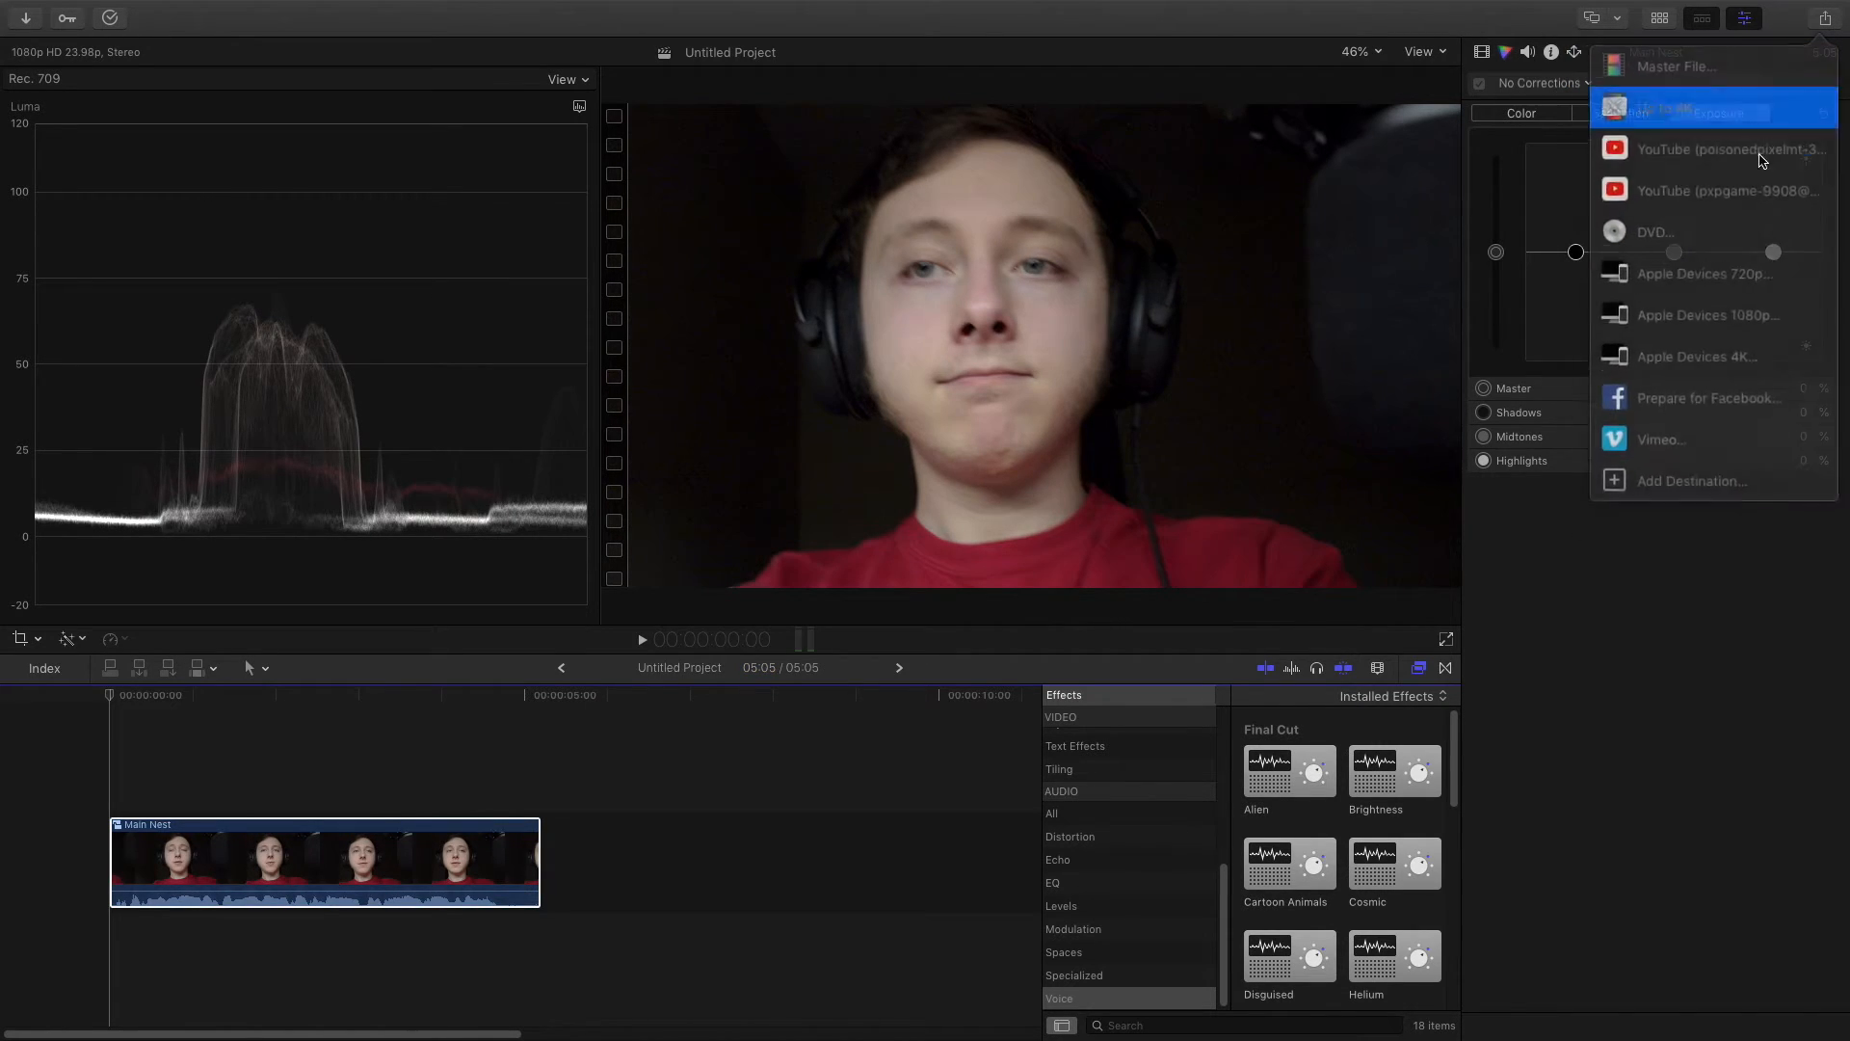
pyautogui.click(1725, 449)
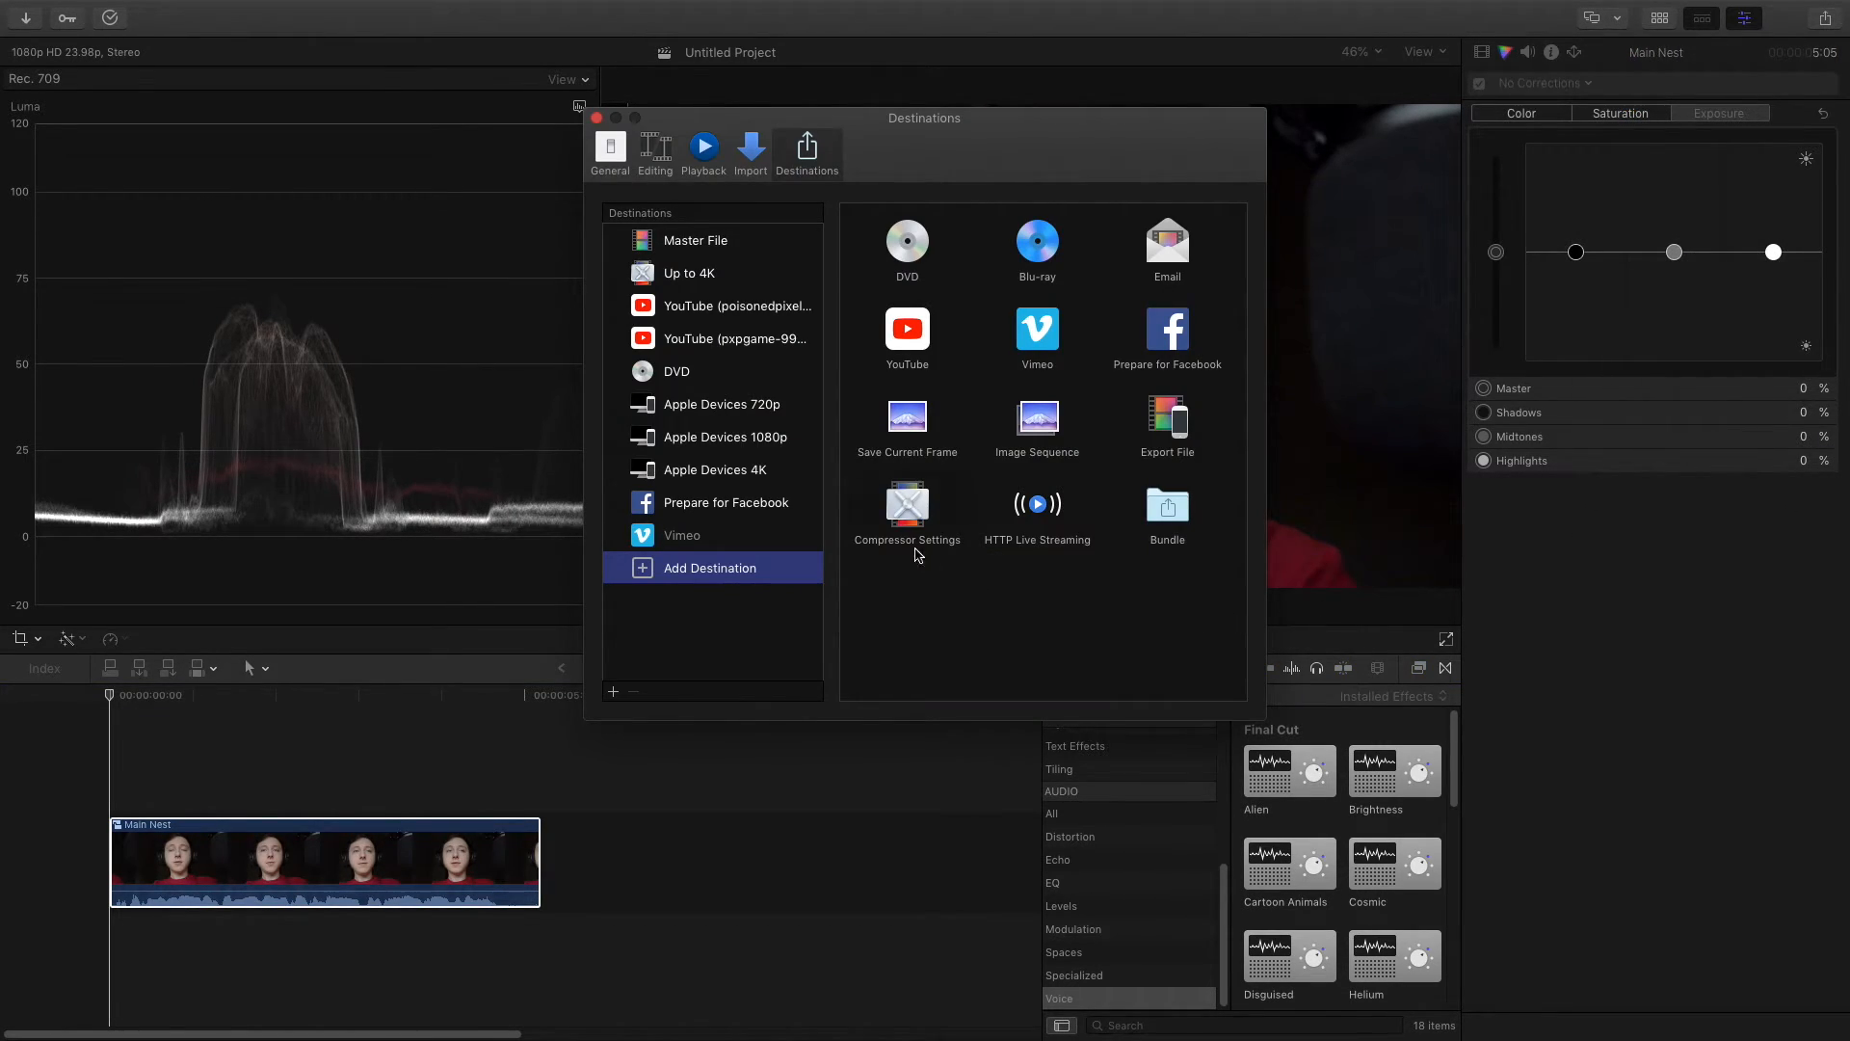
pyautogui.doubleClick(913, 523)
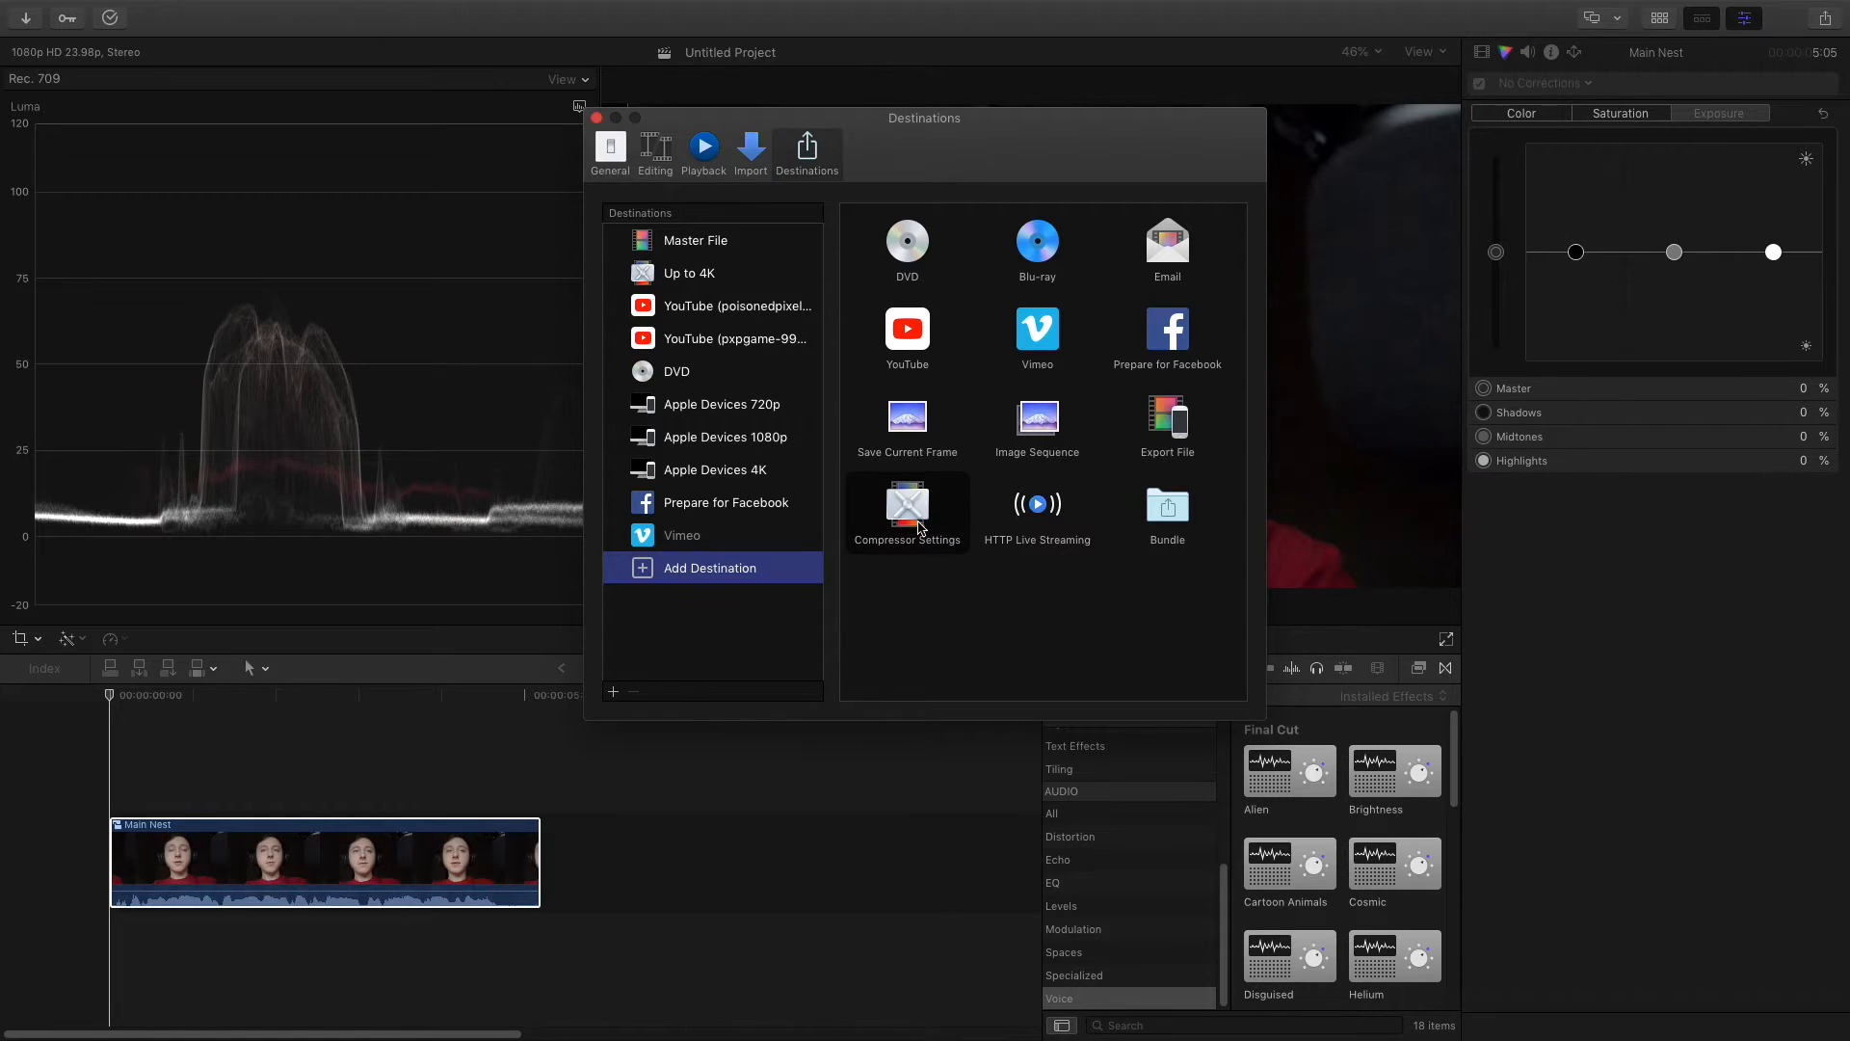
pyautogui.scroll(-5, 754, 342)
pyautogui.scroll(-3, 754, 342)
pyautogui.scroll(-3, 825, 385)
pyautogui.click(1091, 522)
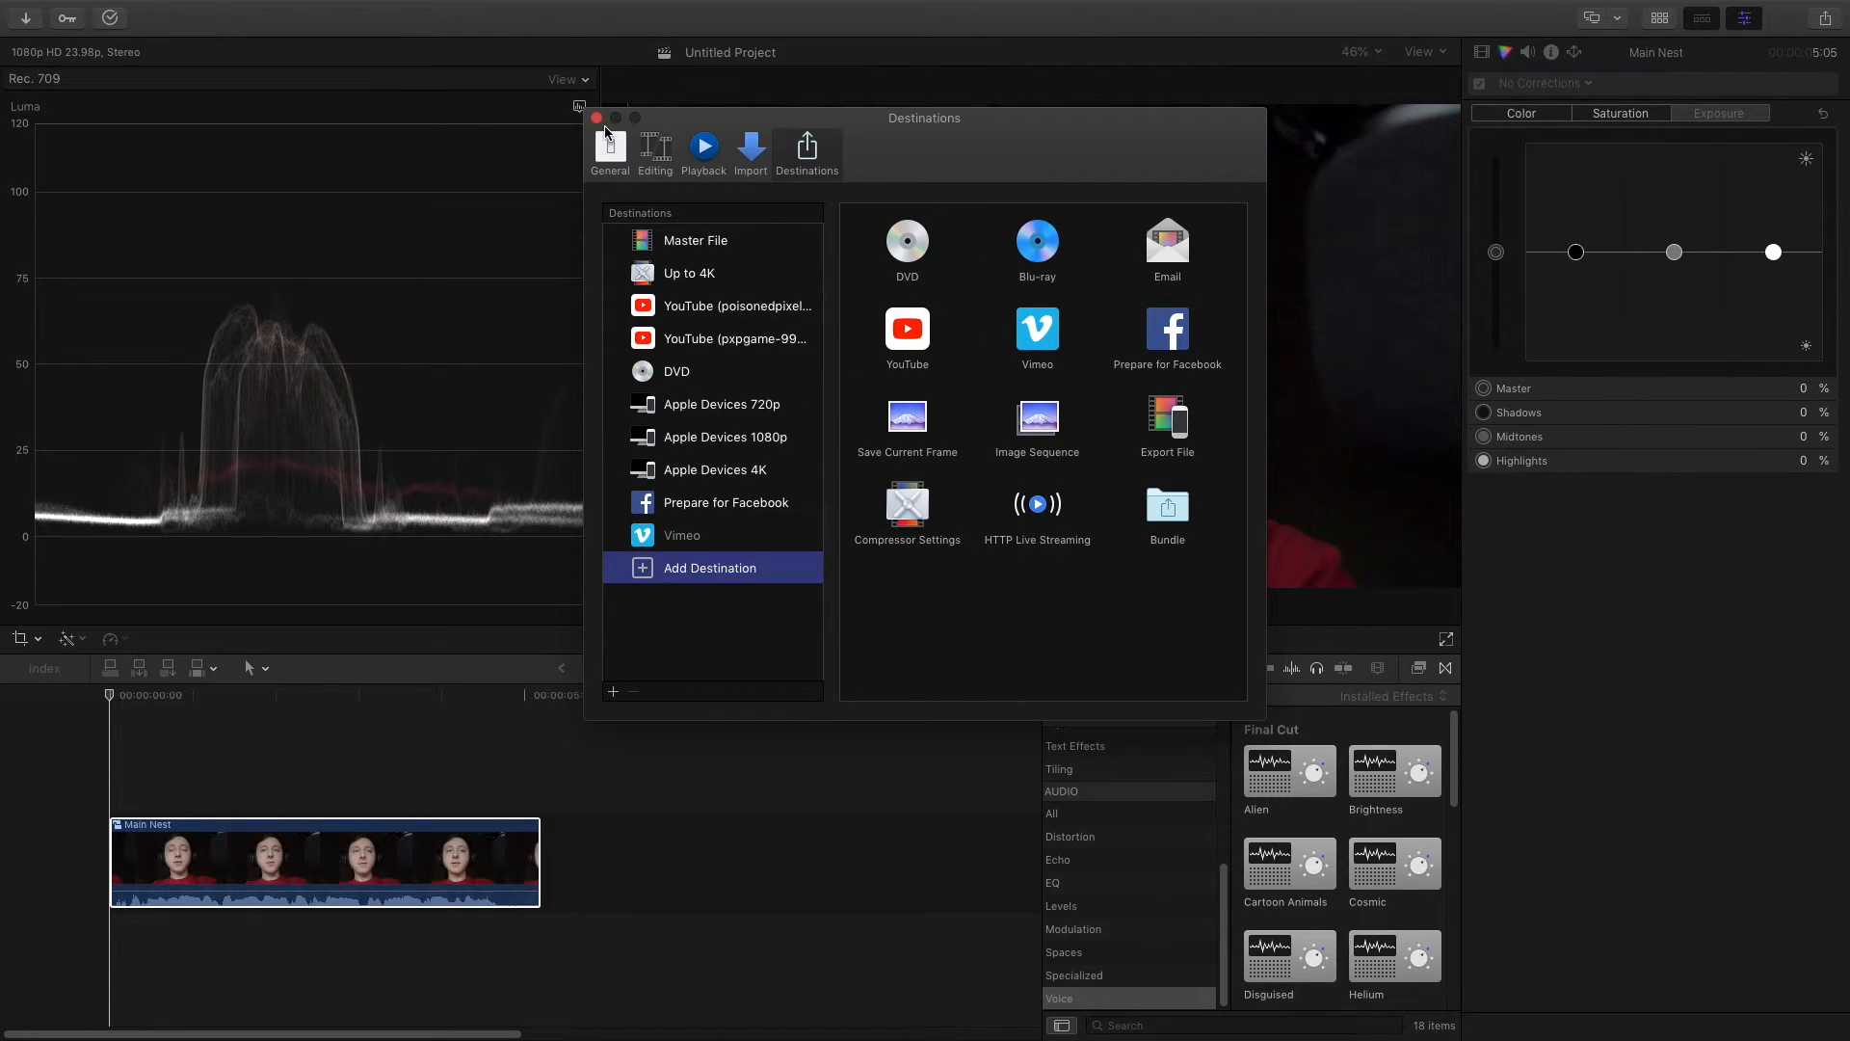
pyautogui.click(596, 117)
# Step: Export the project with the Up to 4K destination, saving it to the Desktop as Untitled Project
pyautogui.click(1825, 18)
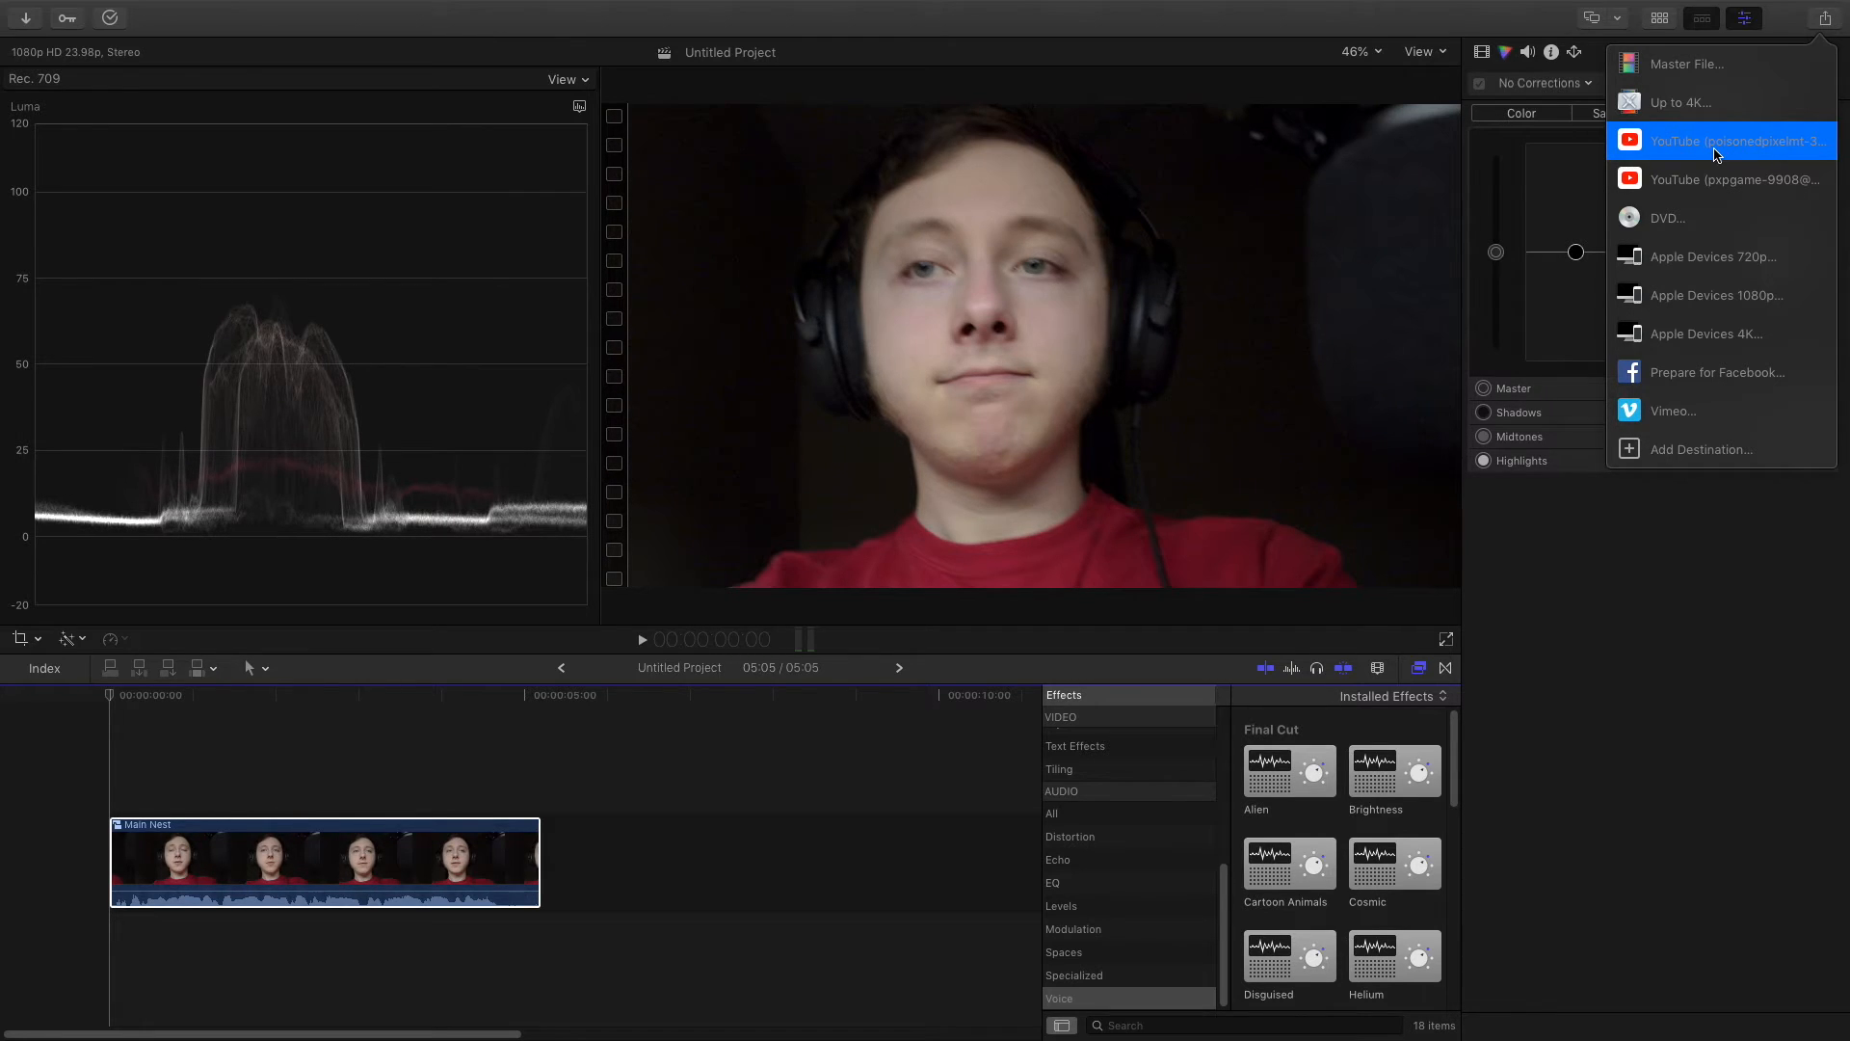
pyautogui.click(1722, 111)
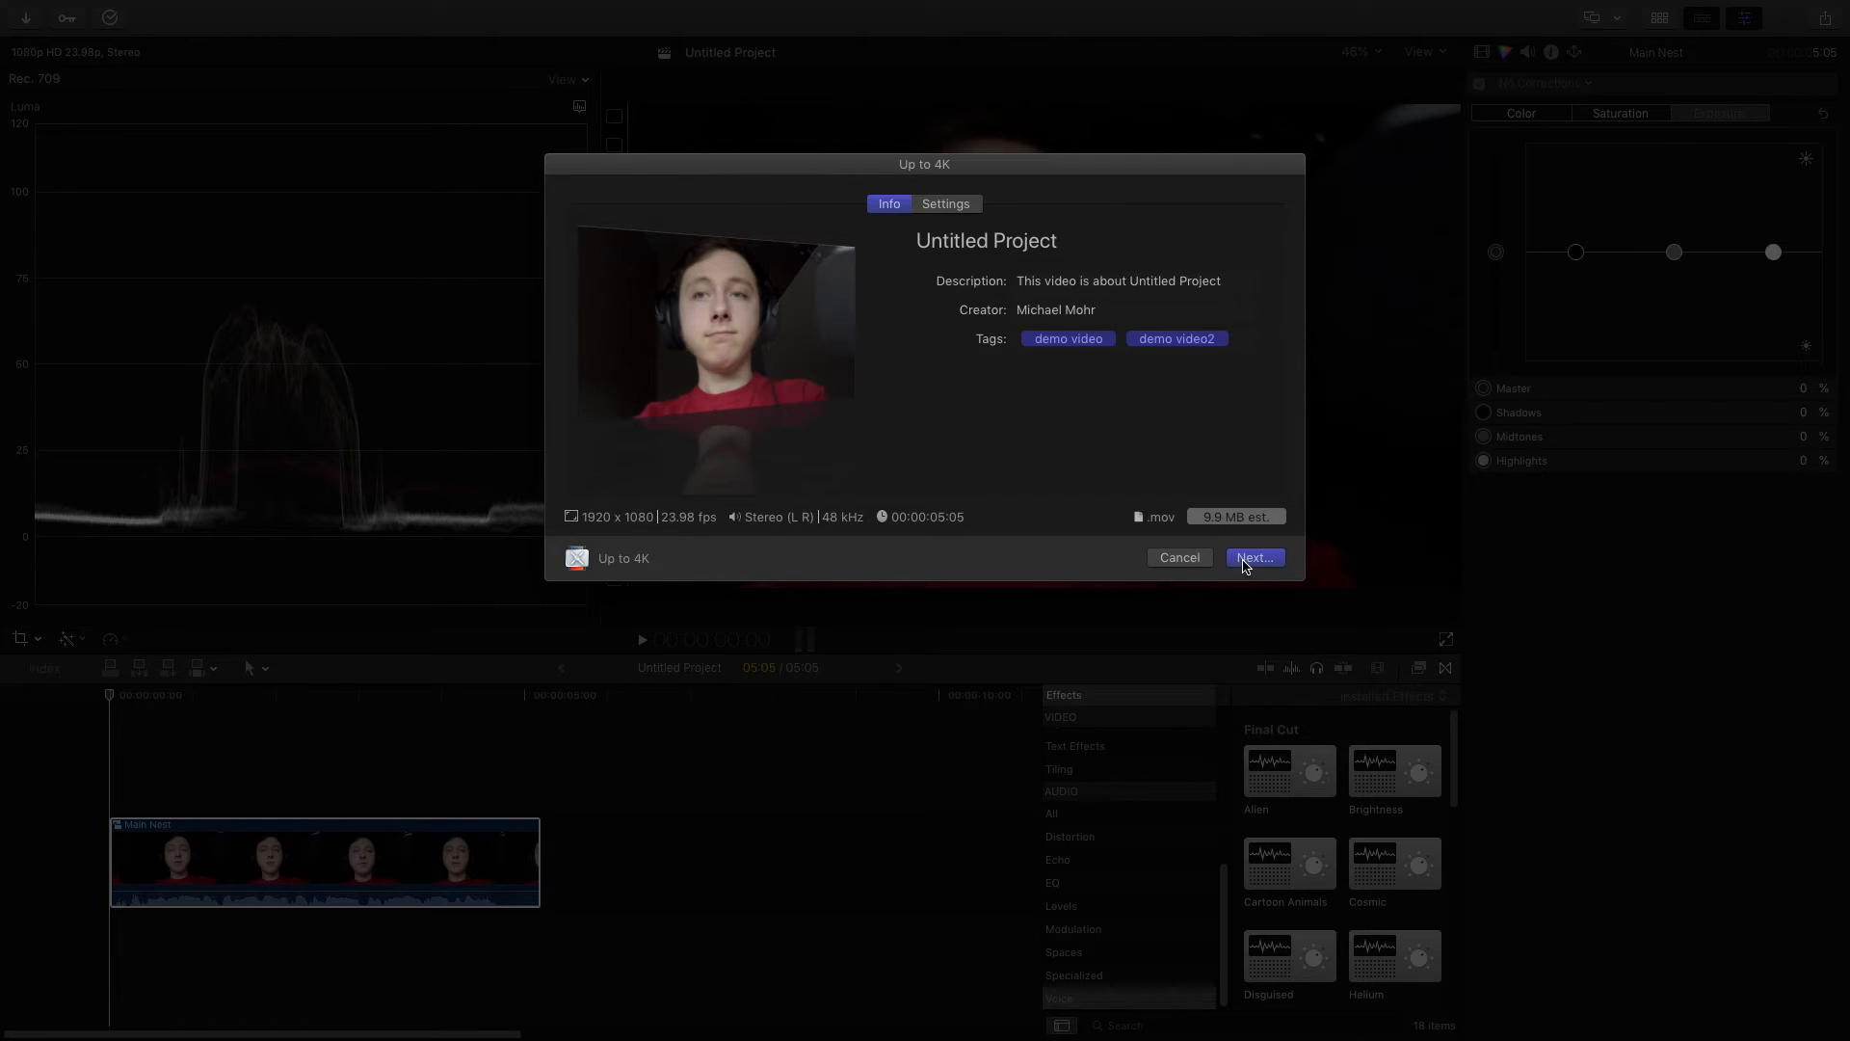
pyautogui.click(1245, 561)
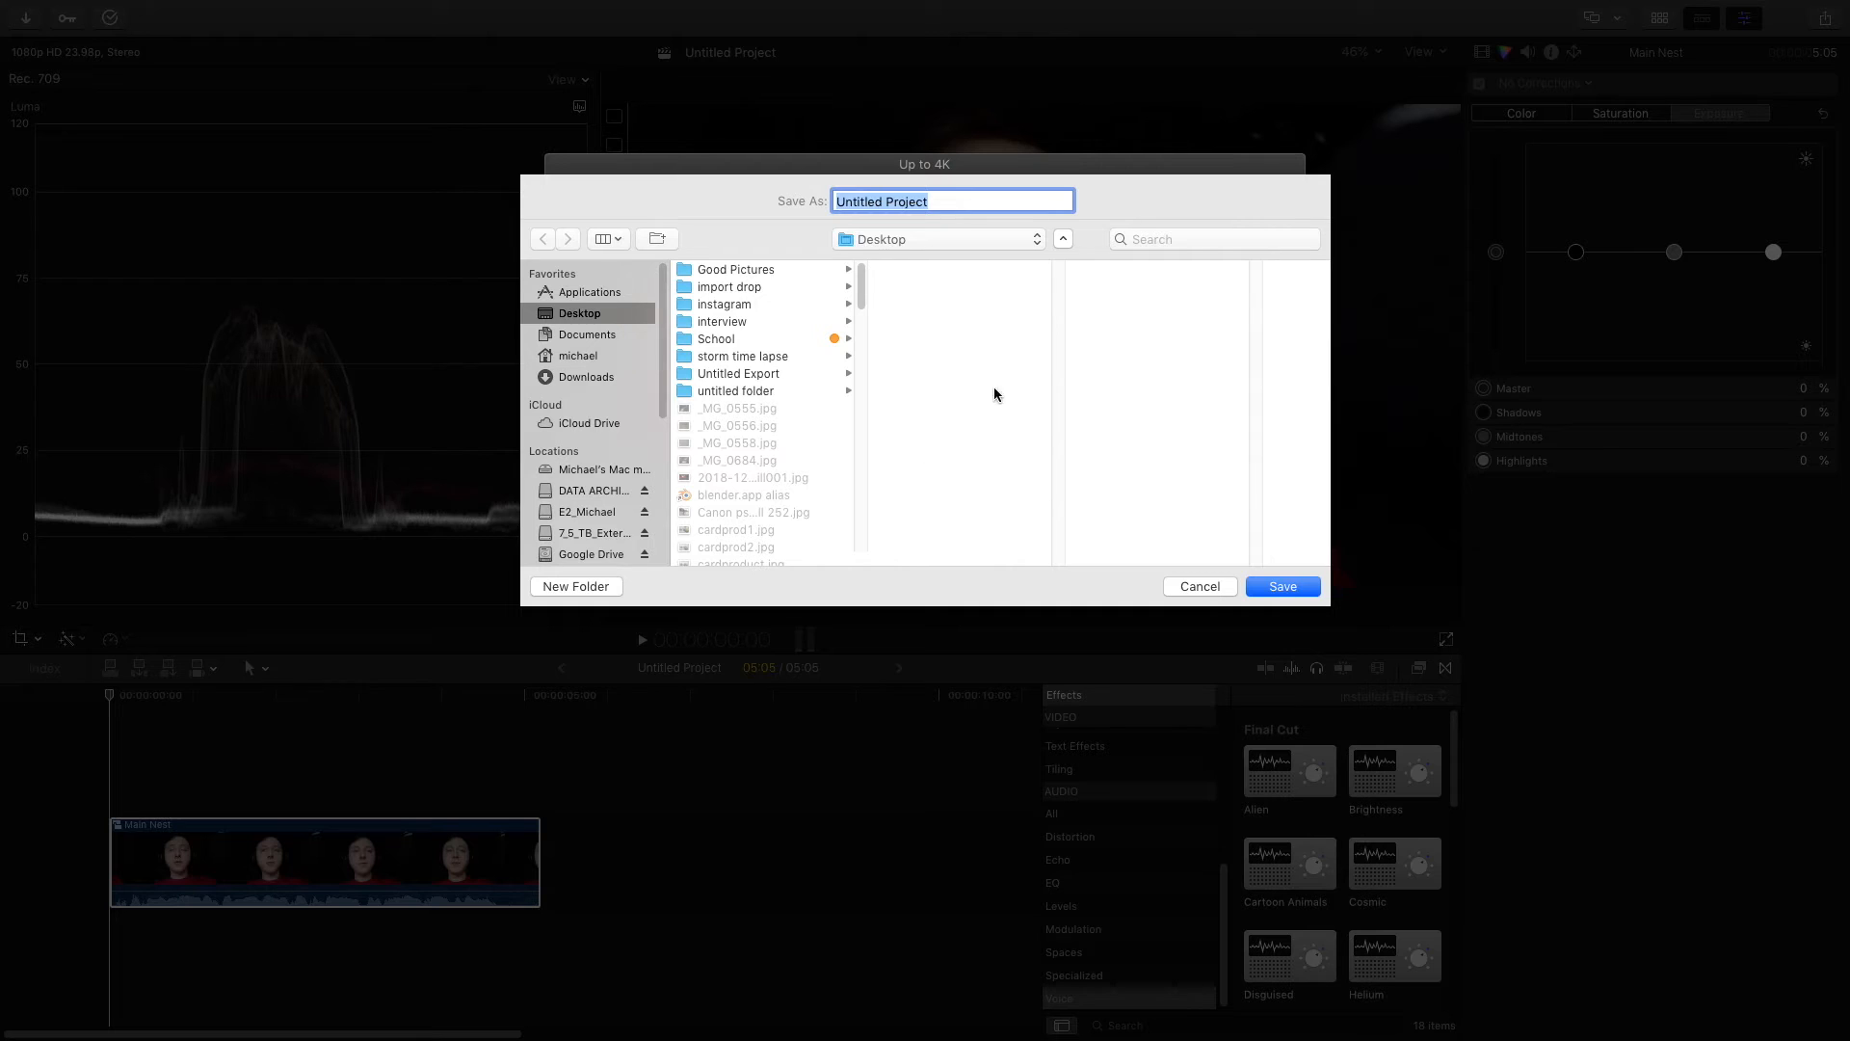
pyautogui.click(1258, 590)
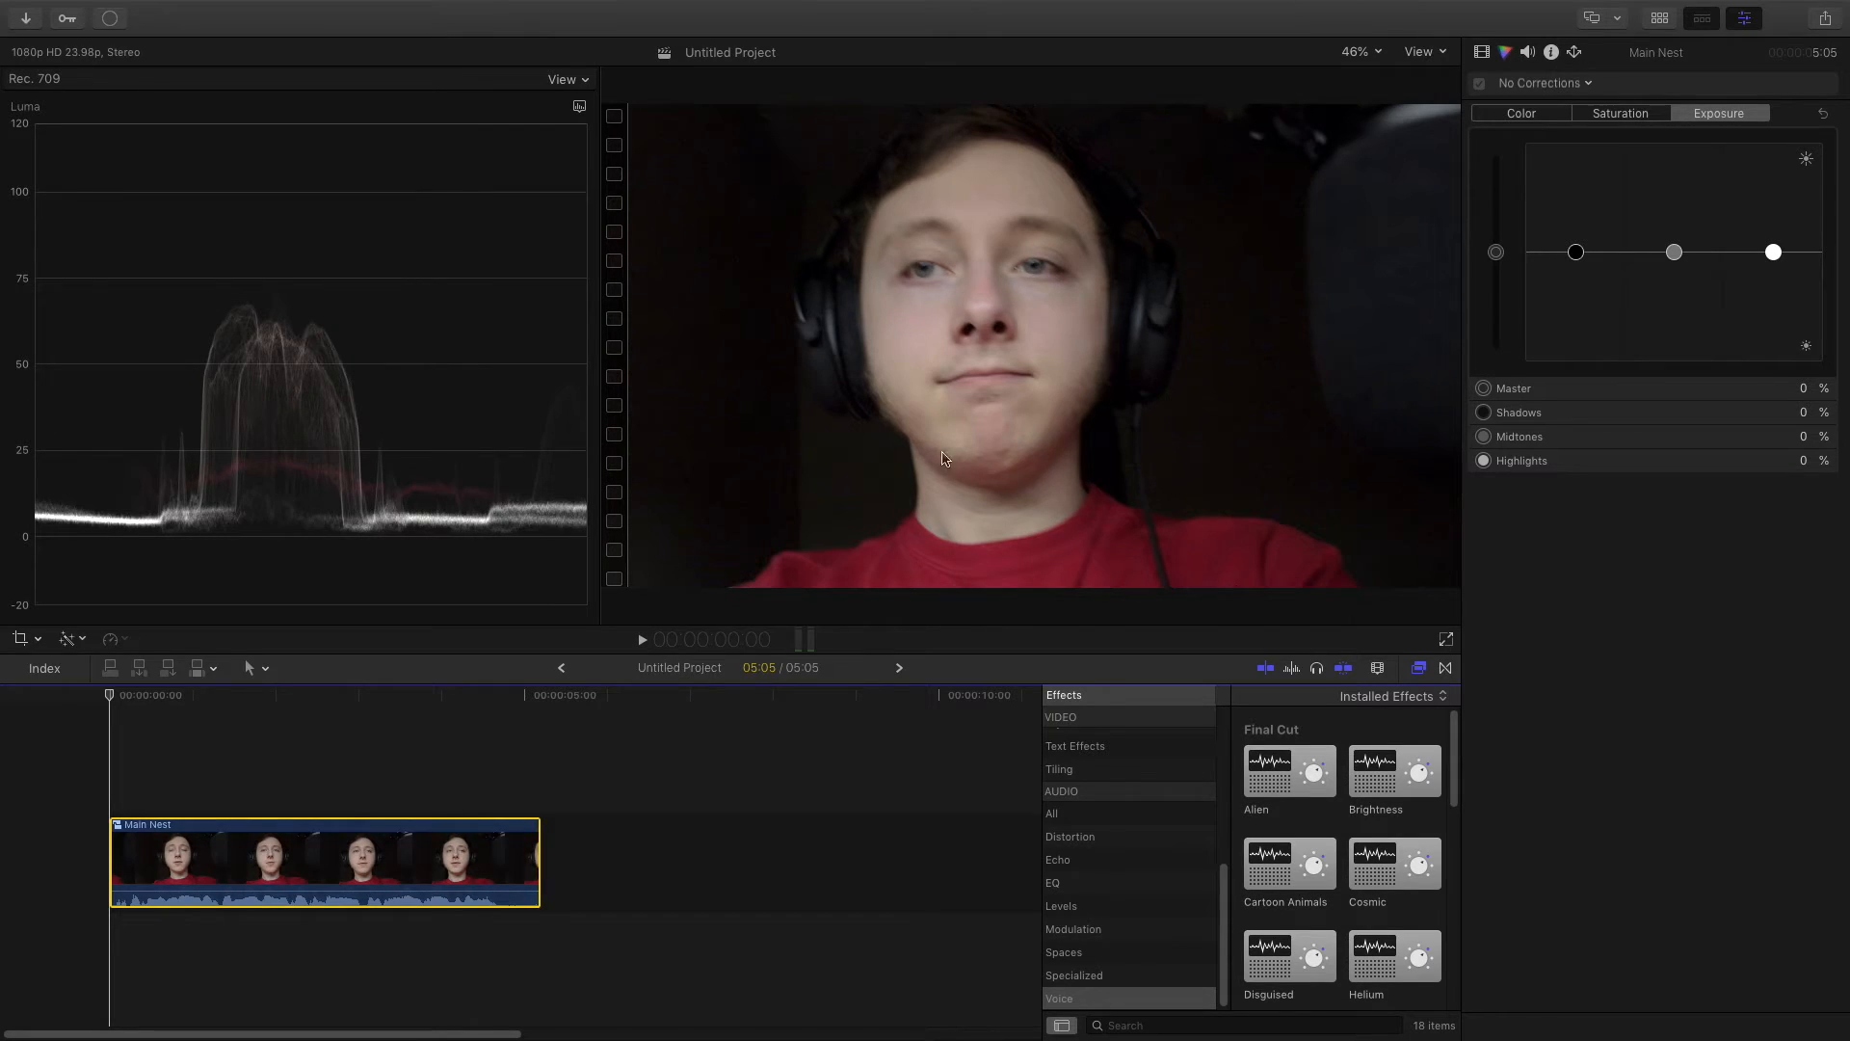
# Step: Check the background tasks for the export's sharing progress, close their window, and dismiss the share notification
pyautogui.click(111, 16)
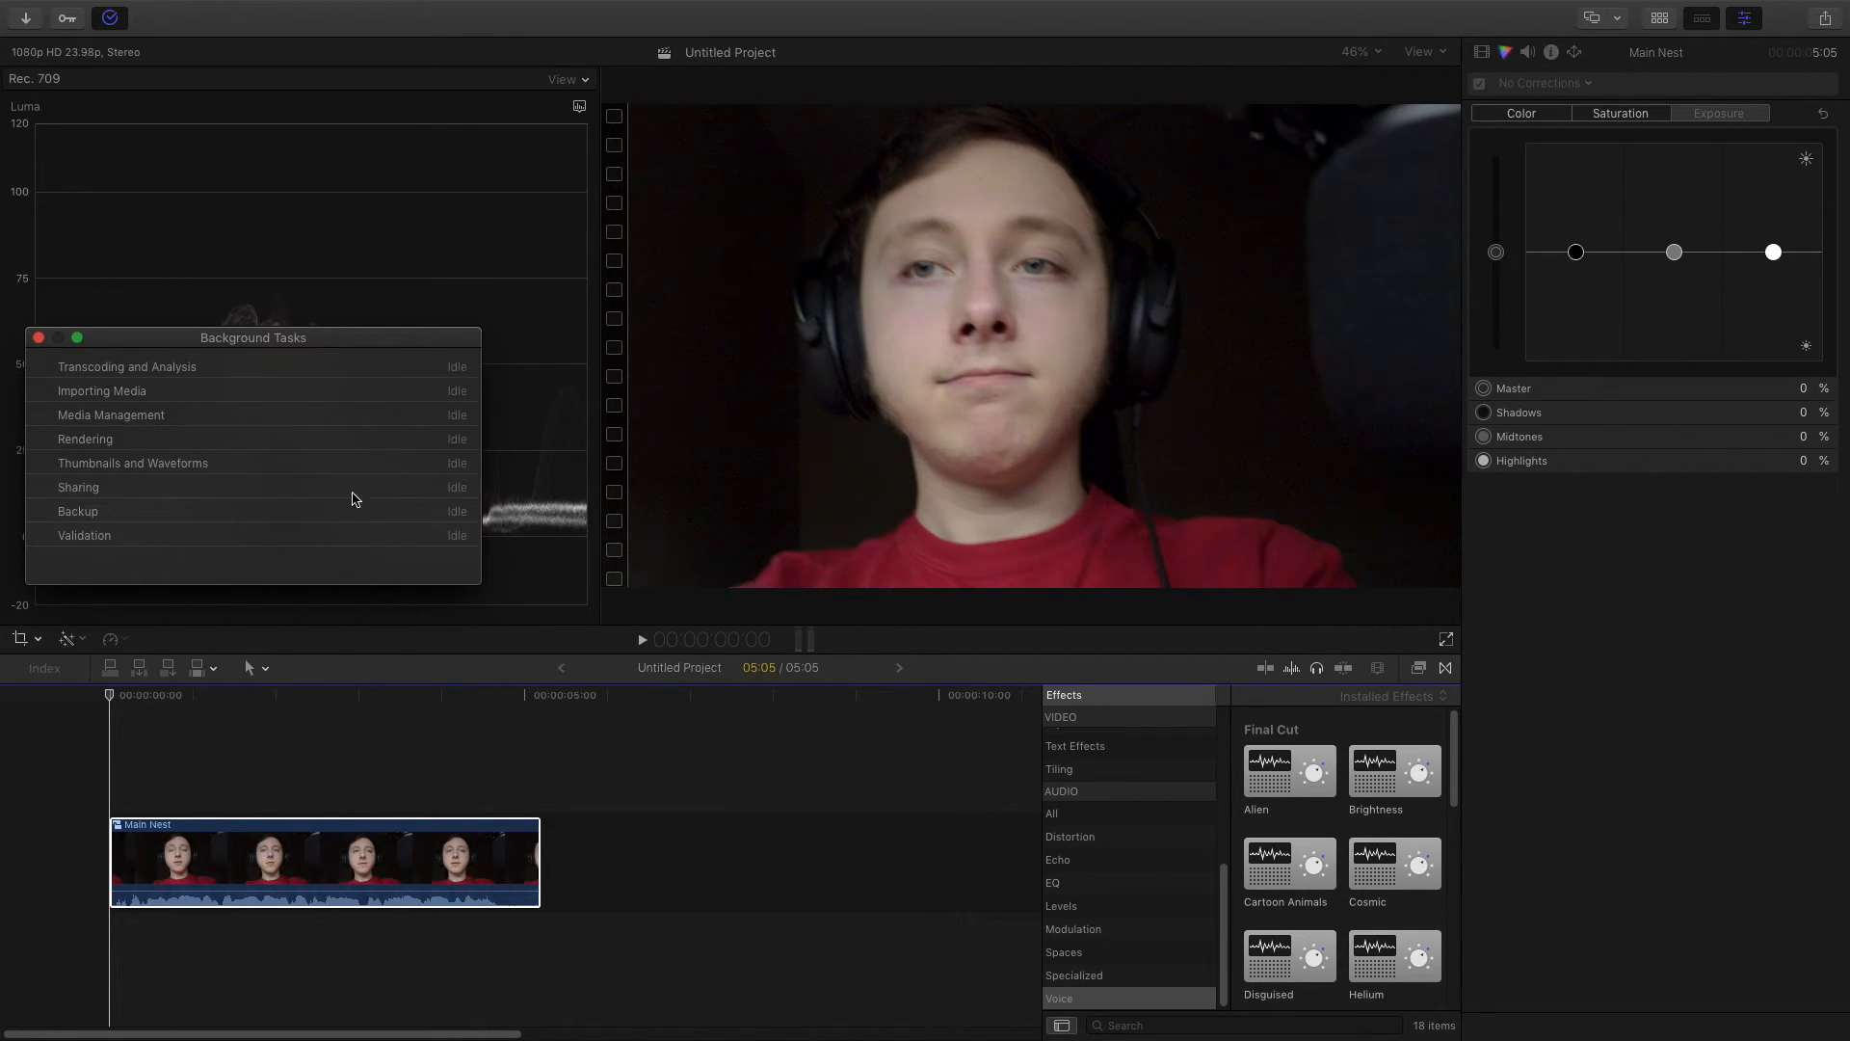
pyautogui.click(38, 337)
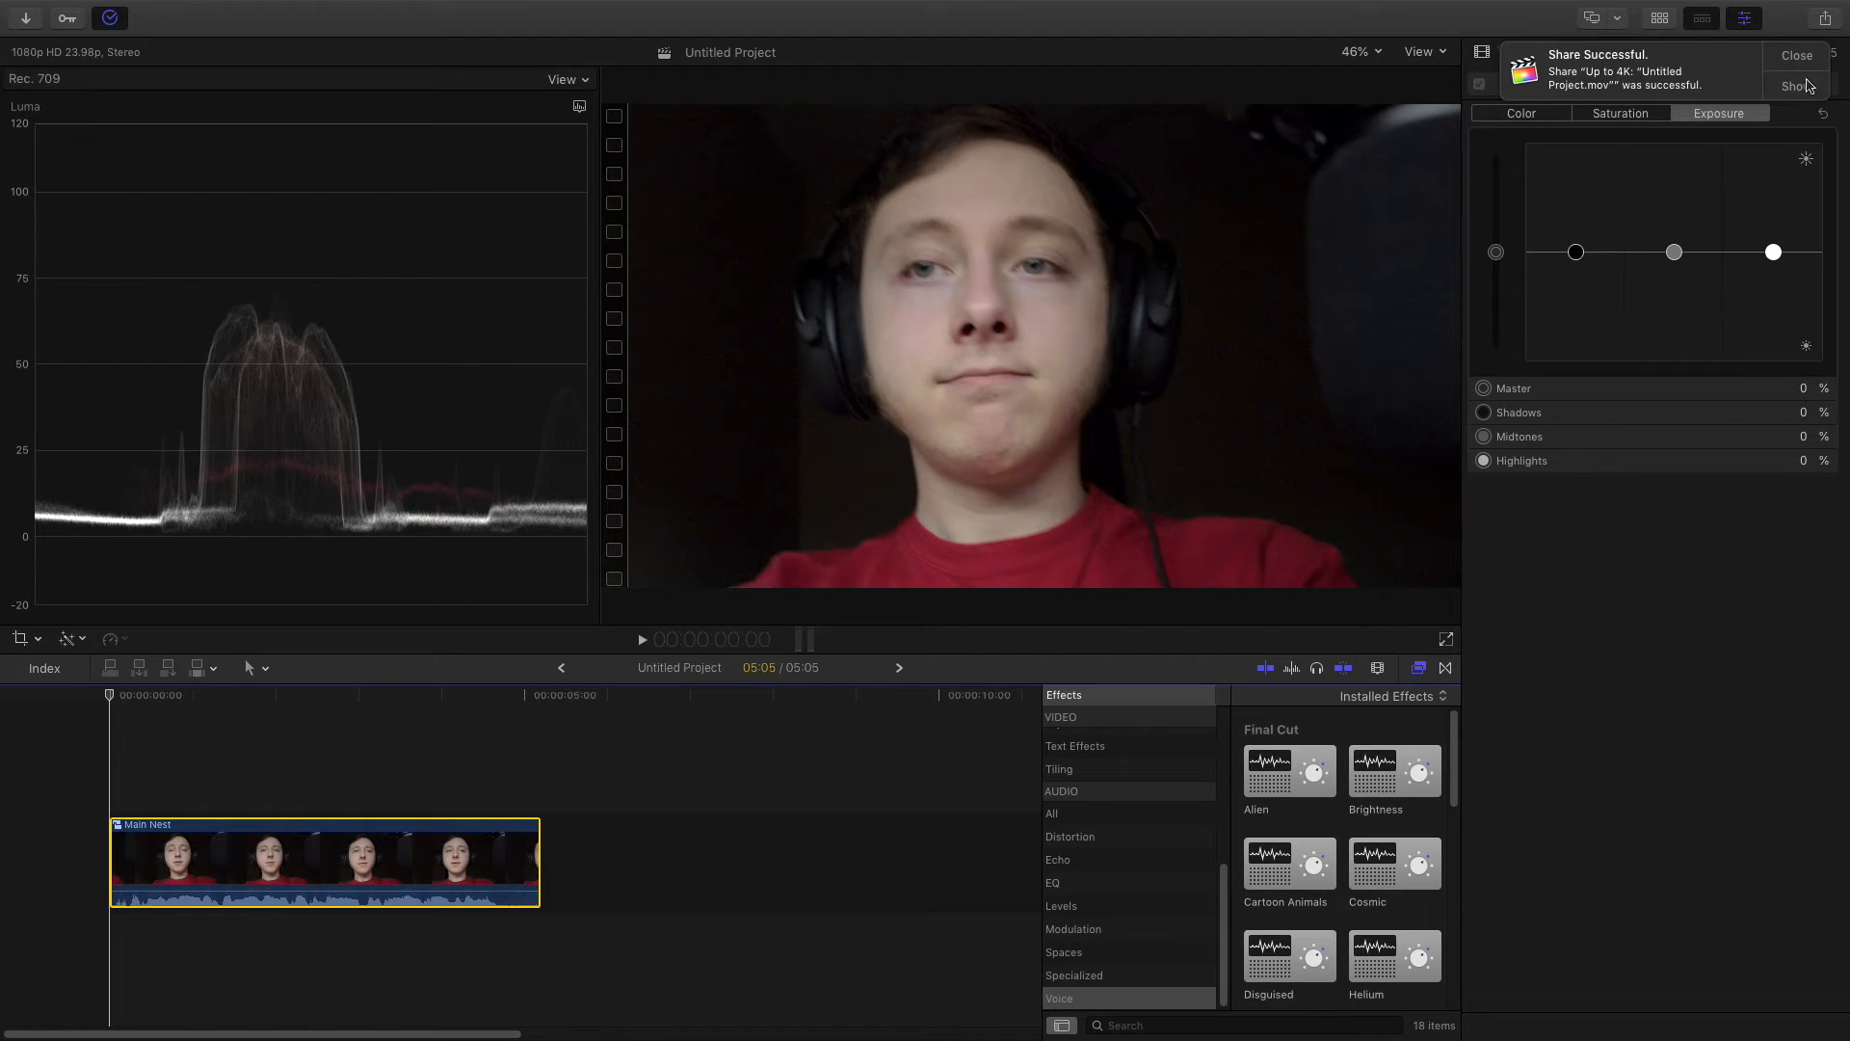
pyautogui.click(1784, 65)
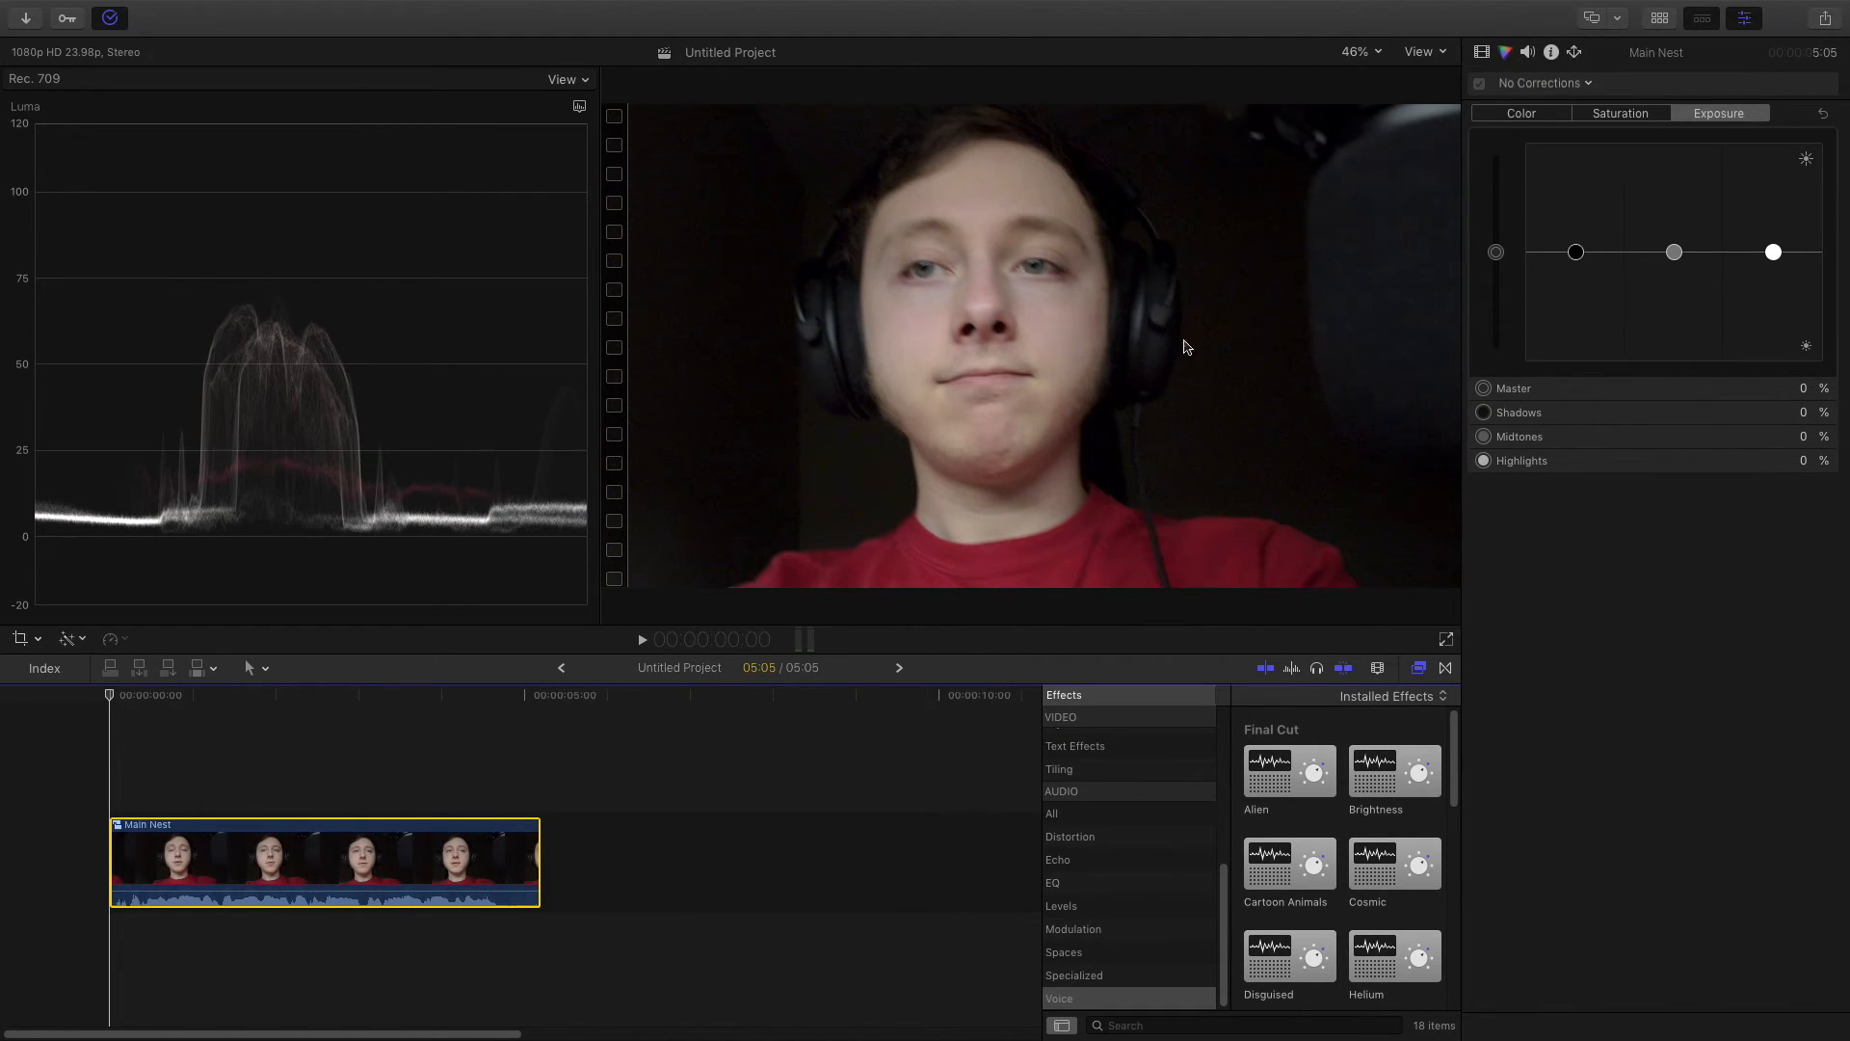
# Step: Preview the exported Untitled Project.mov from the Desktop in Finder and close the preview
pyautogui.hotkey('ctrl', 'Left')
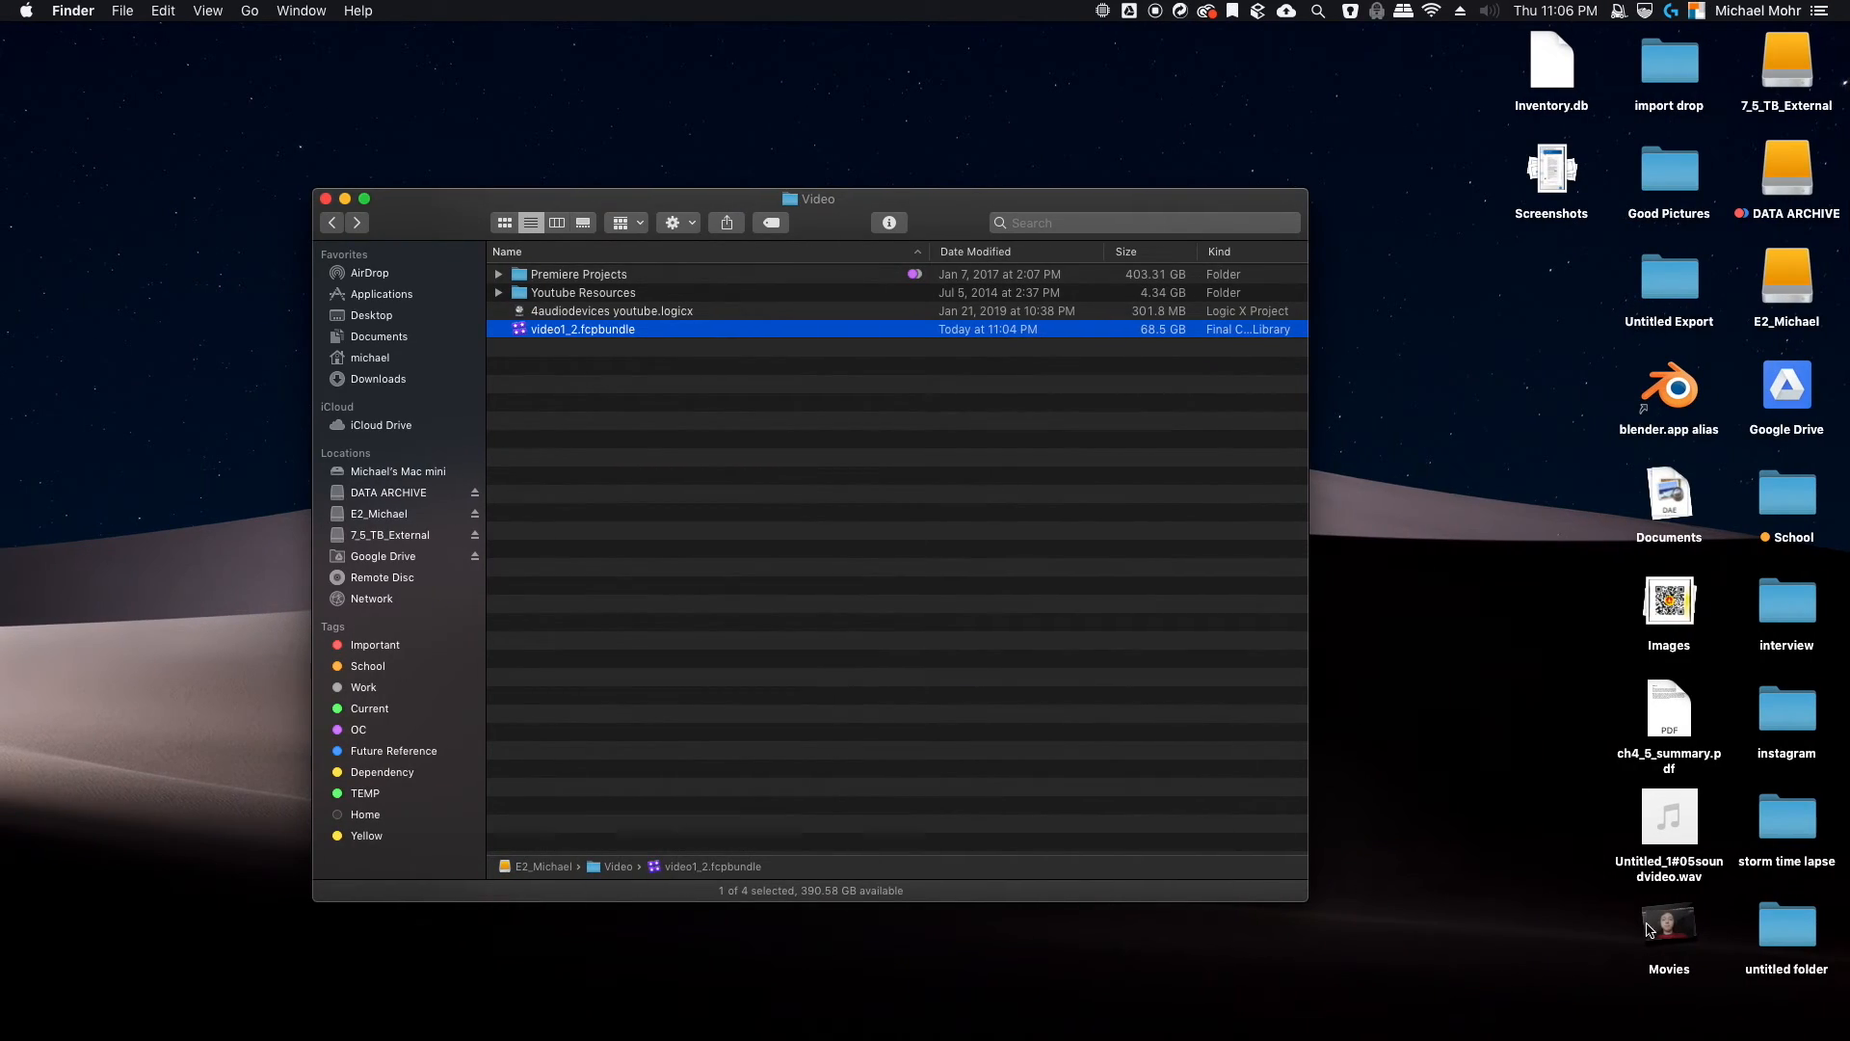
pyautogui.click(1568, 54)
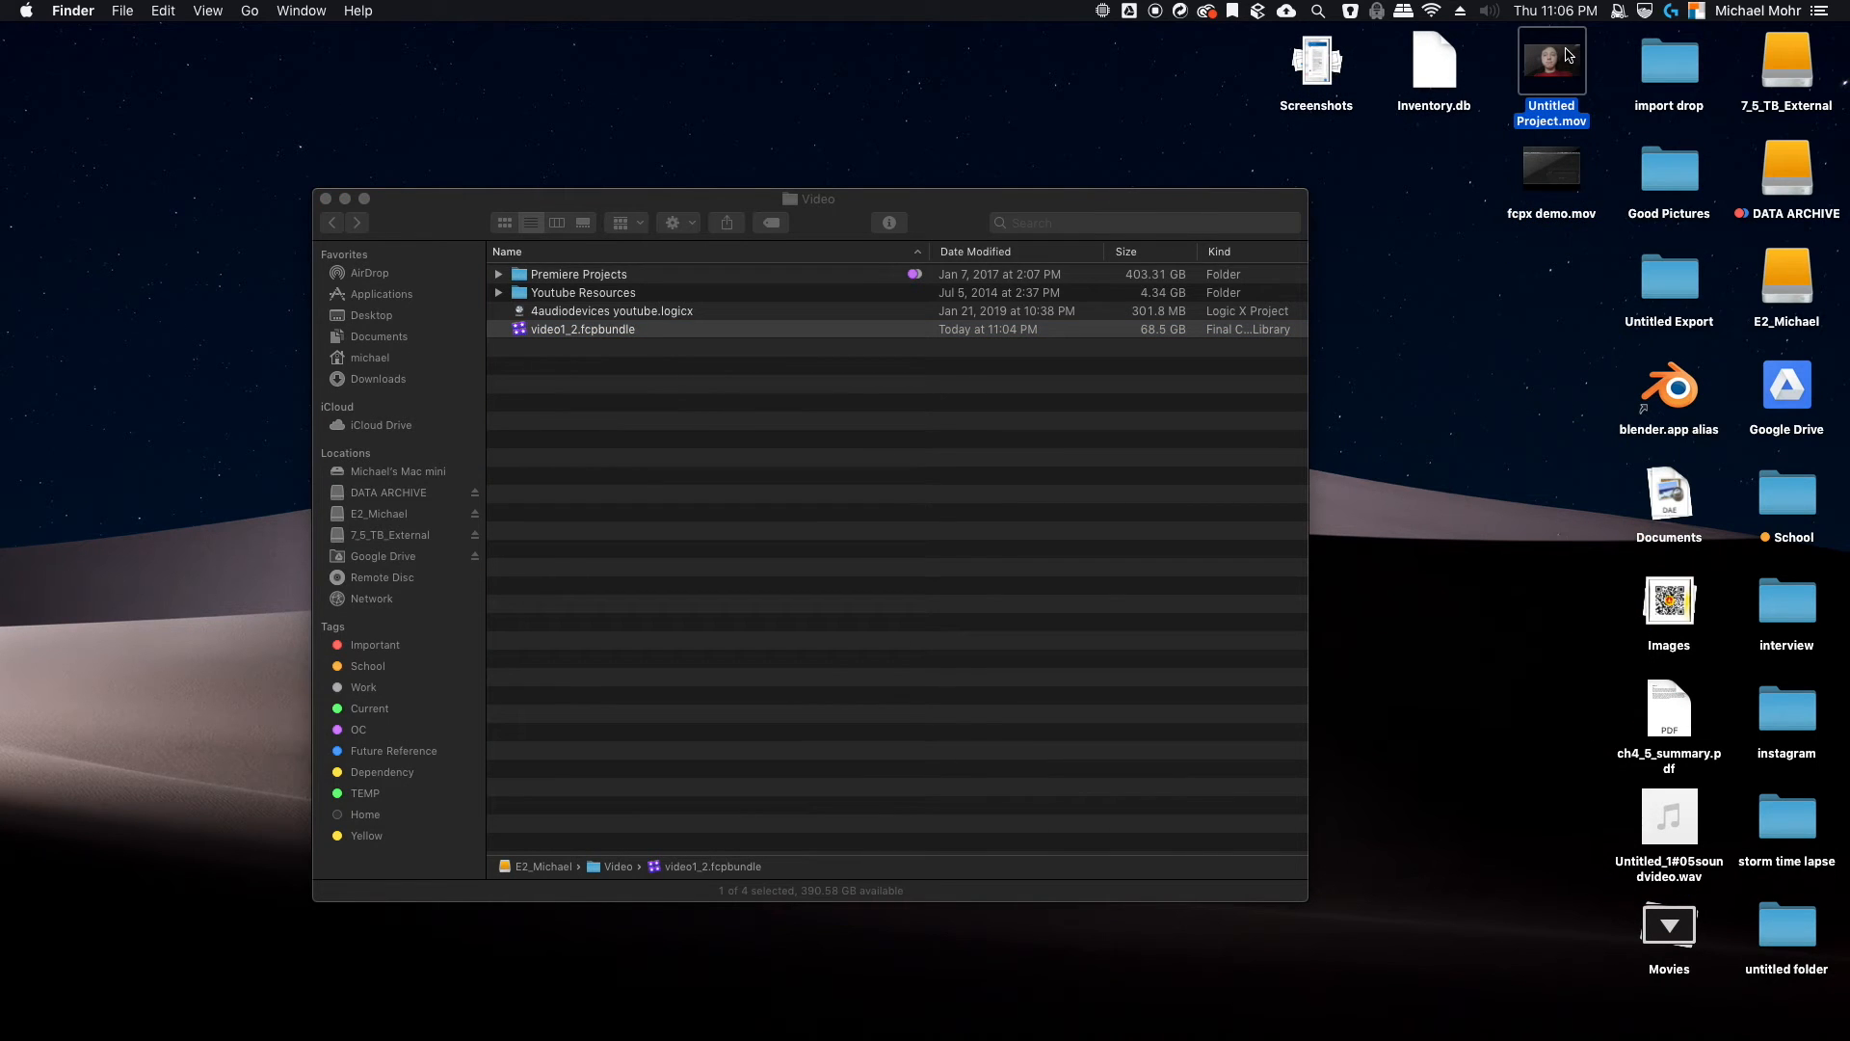
pyautogui.press('space')
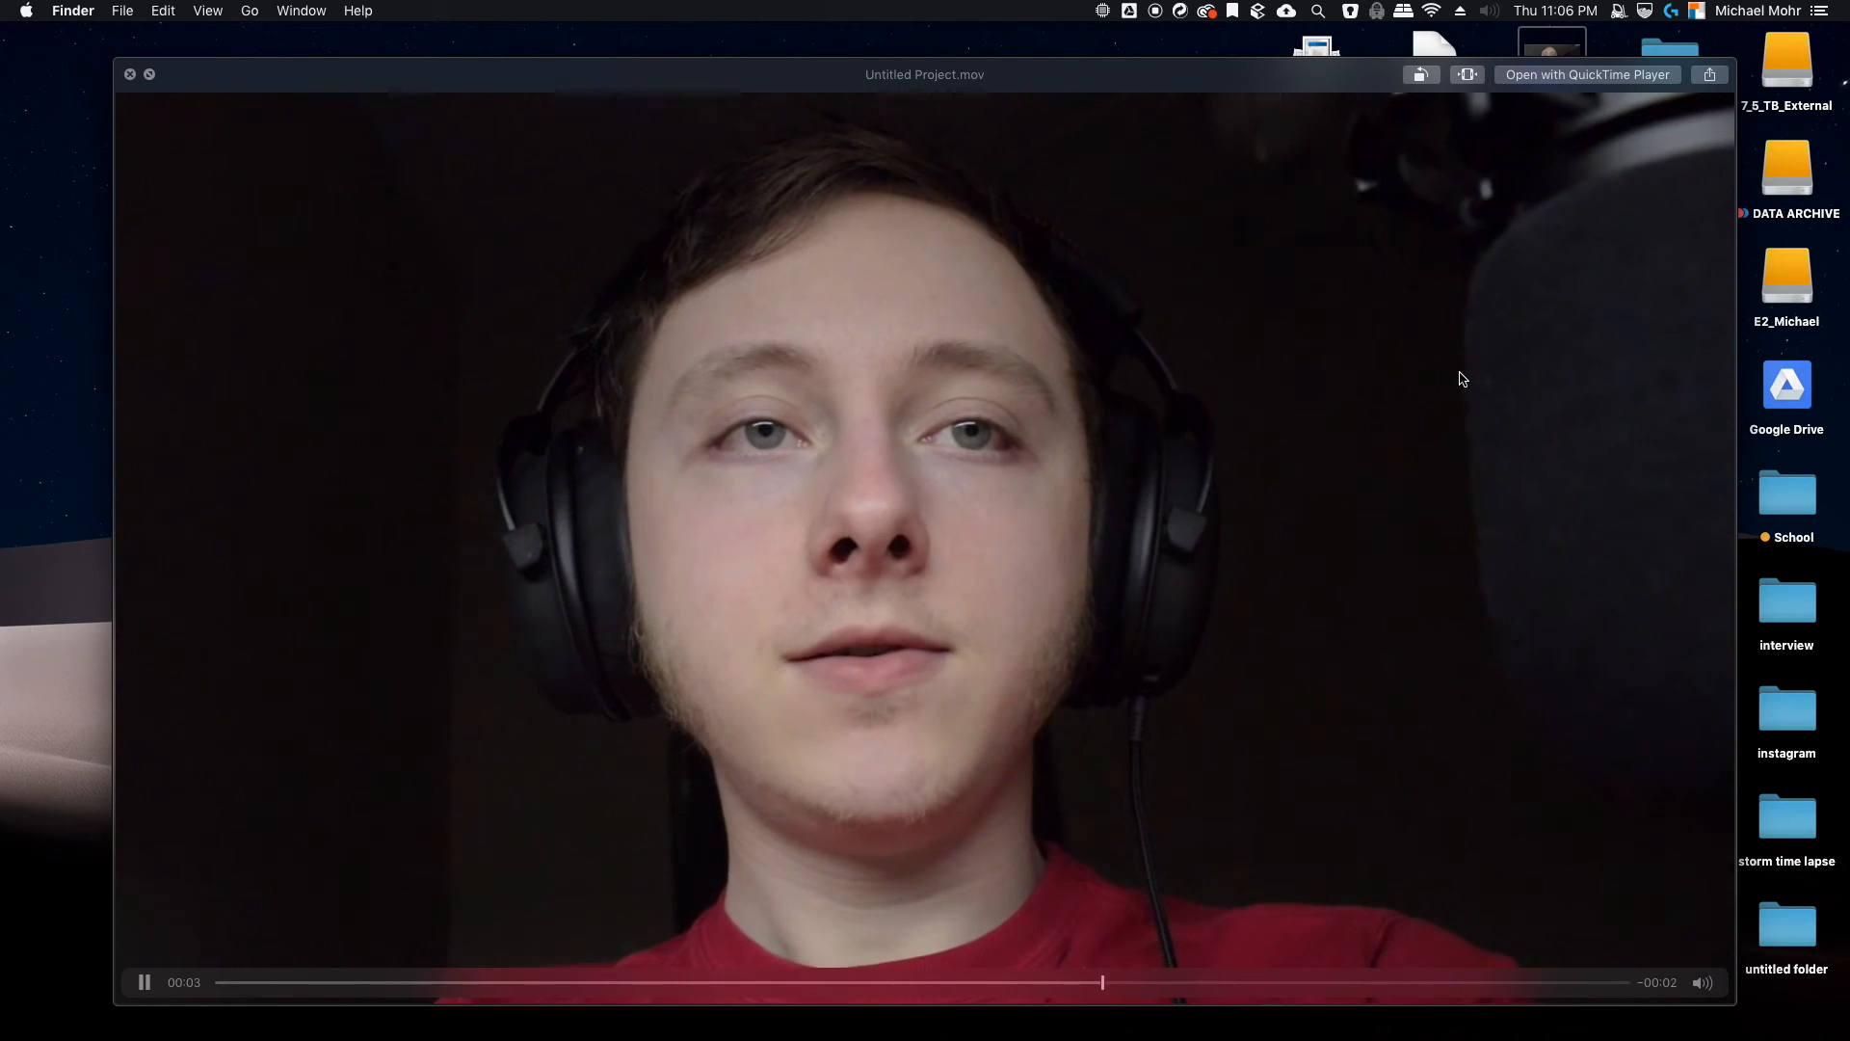
pyautogui.press('space')
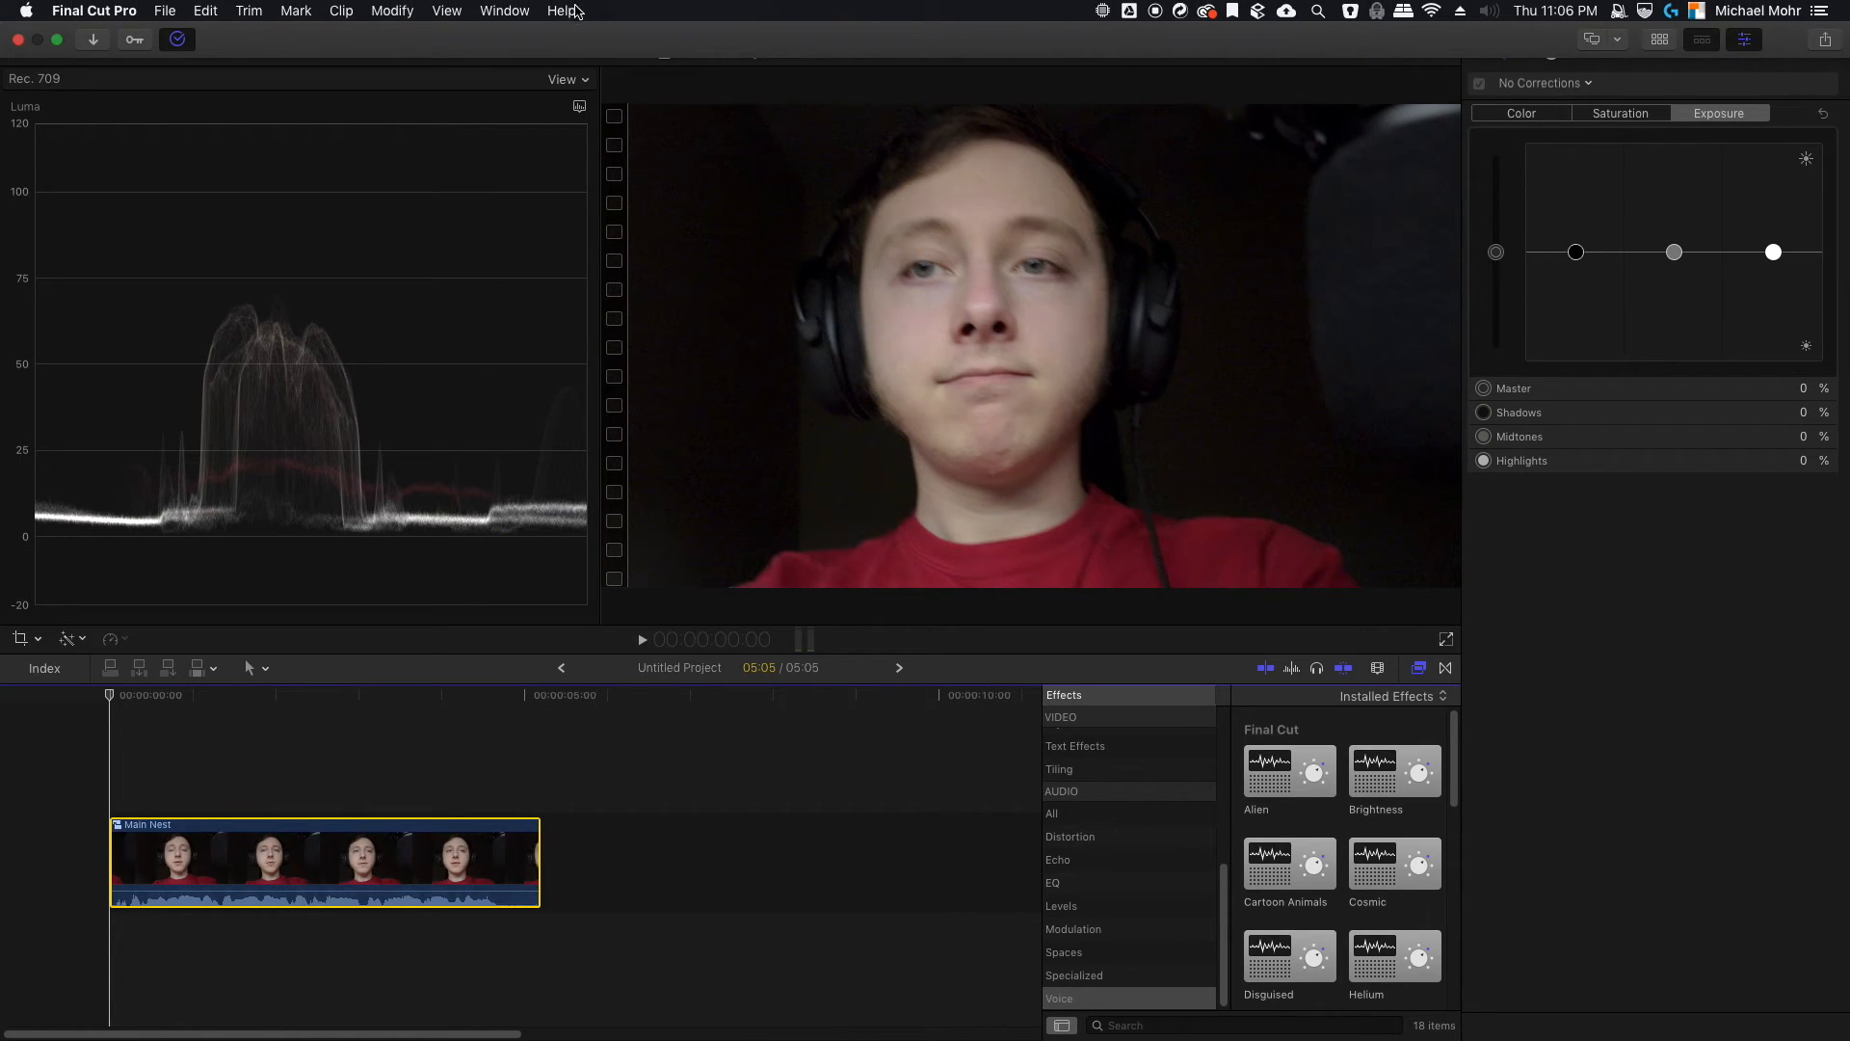
pyautogui.click(576, 10)
pyautogui.moveTo(495, 12)
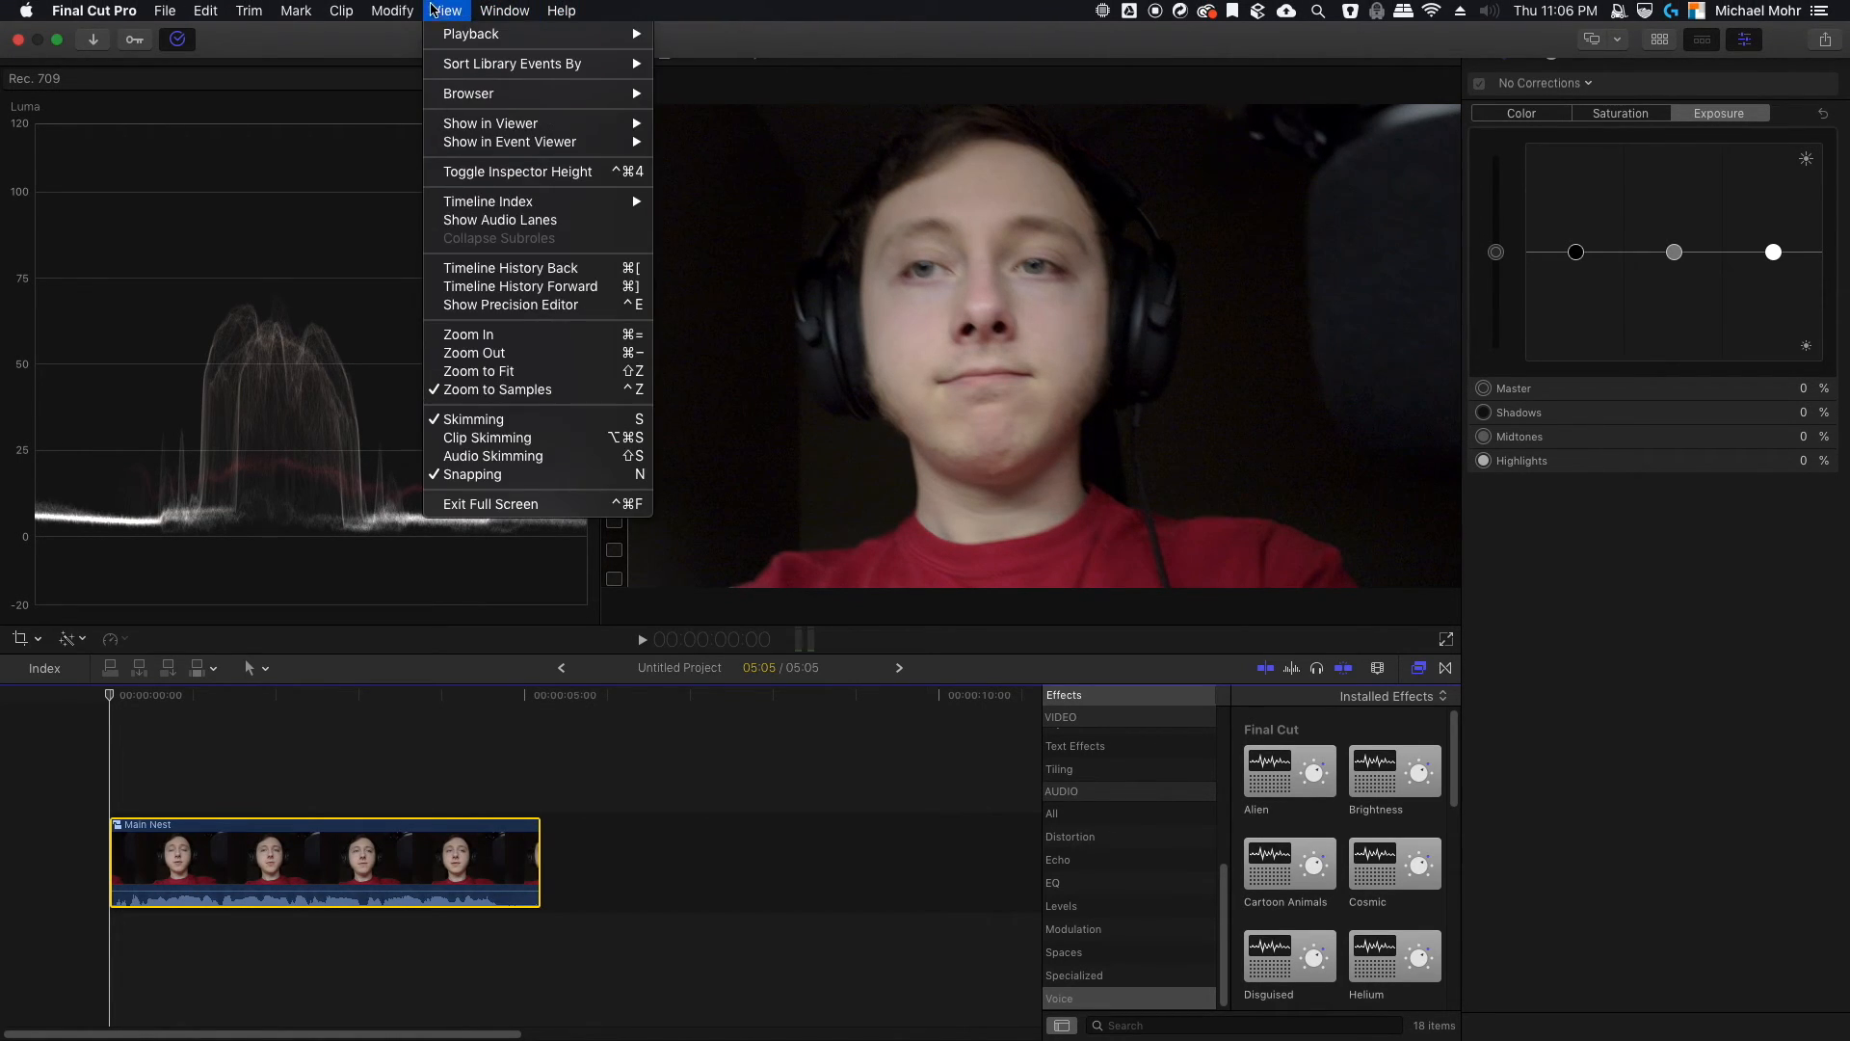
pyautogui.moveTo(175, 8)
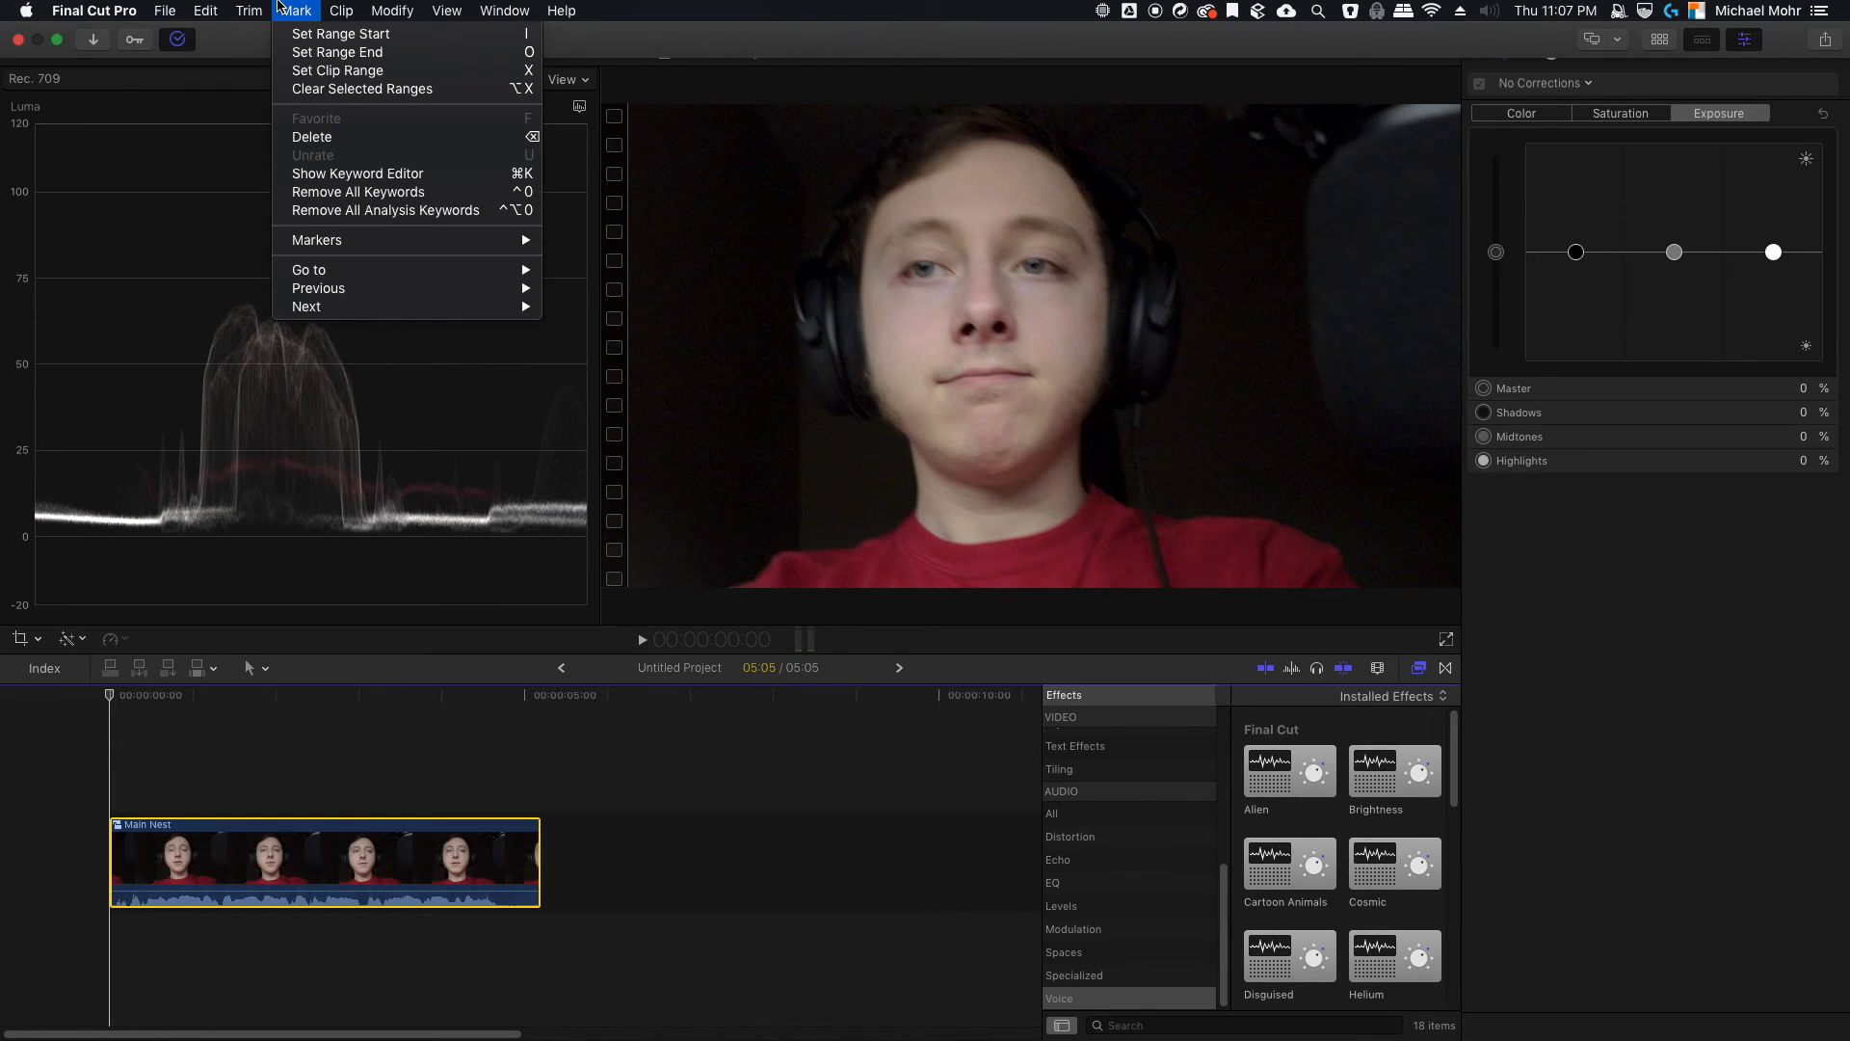
pyautogui.click(502, 669)
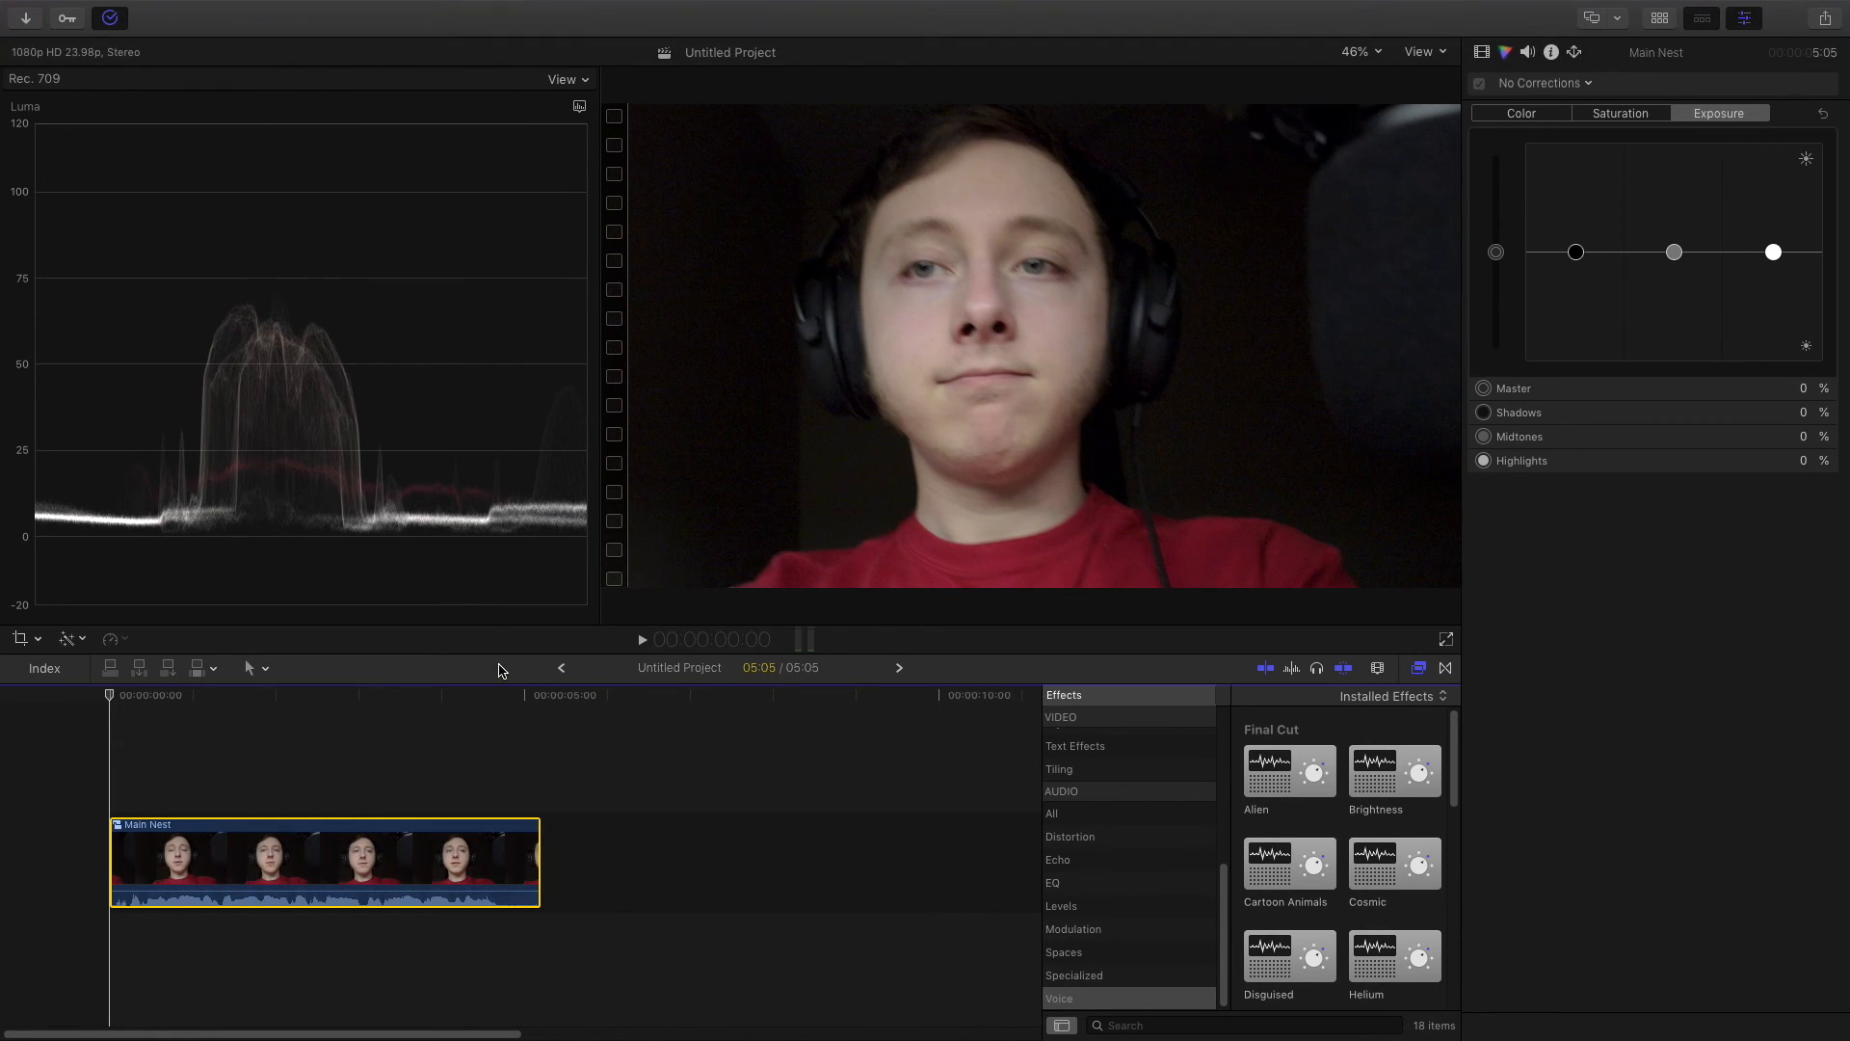